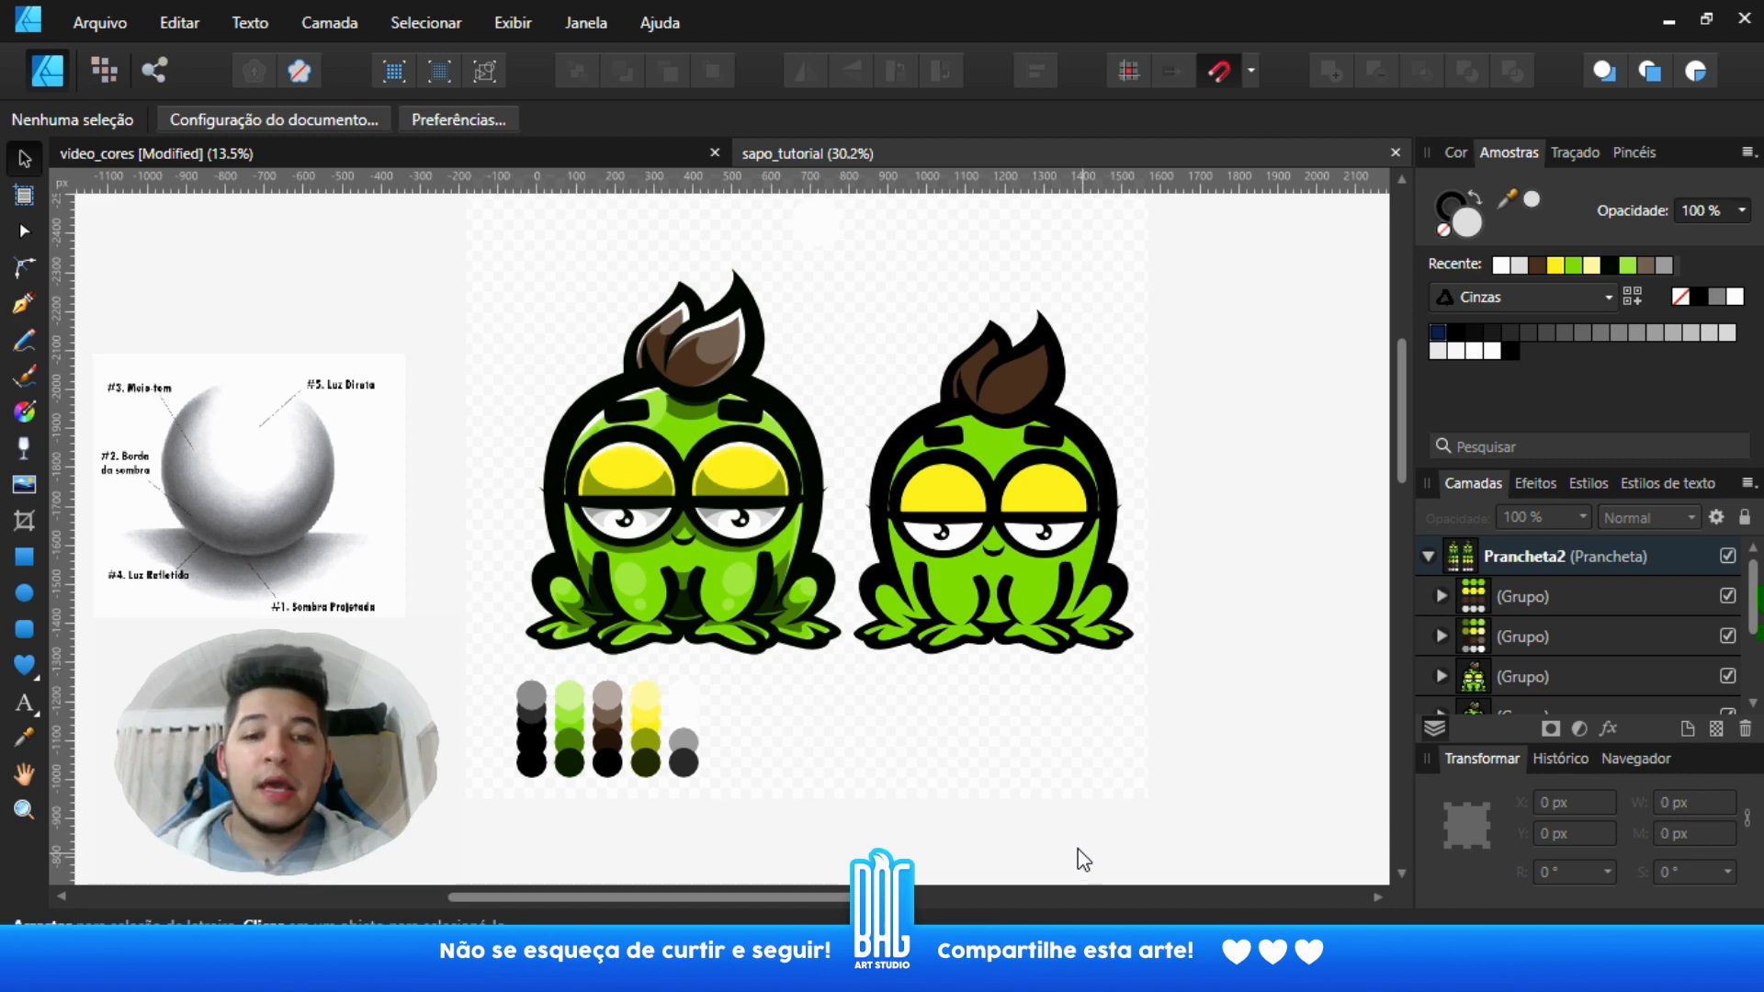
# - Compare the shaded frog with the flat-coloured frog and go to the Prancheta2 artboard
pyautogui.scroll(1, 858, 532)
pyautogui.moveTo(850, 588); pyautogui.dragTo(894, 550)
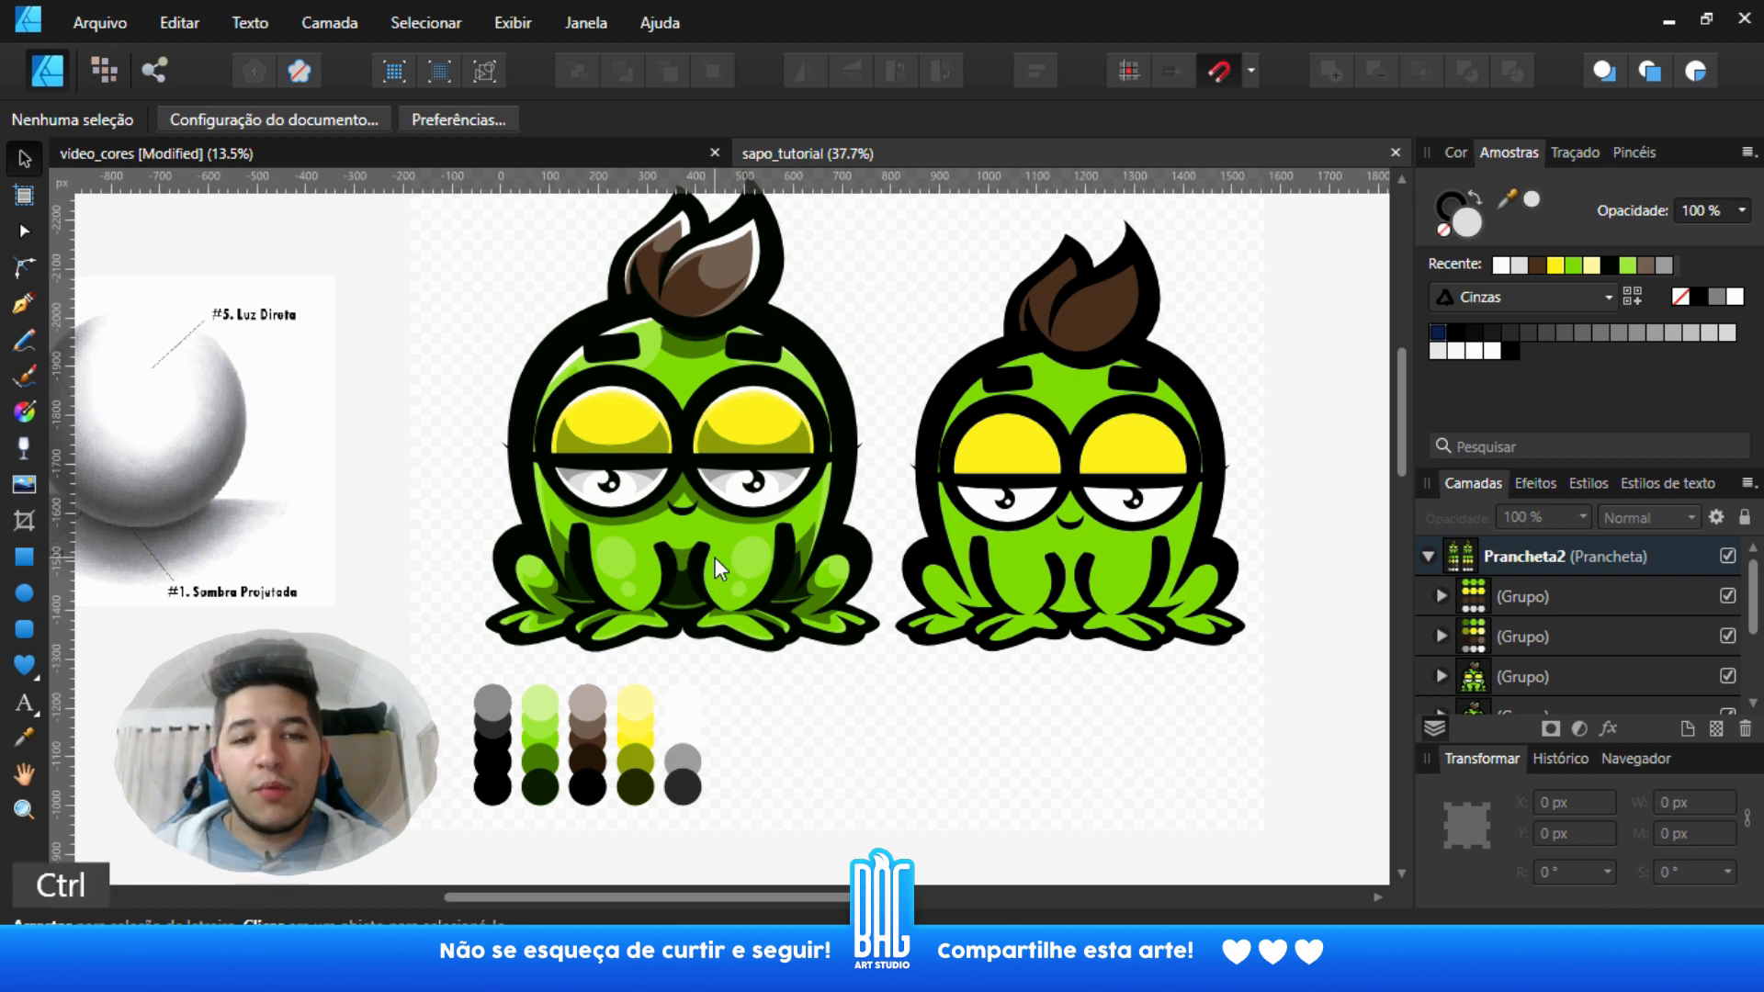
pyautogui.scroll(-1, 715, 557)
pyautogui.moveTo(790, 838); pyautogui.dragTo(825, 648)
pyautogui.scroll(-5, 855, 551)
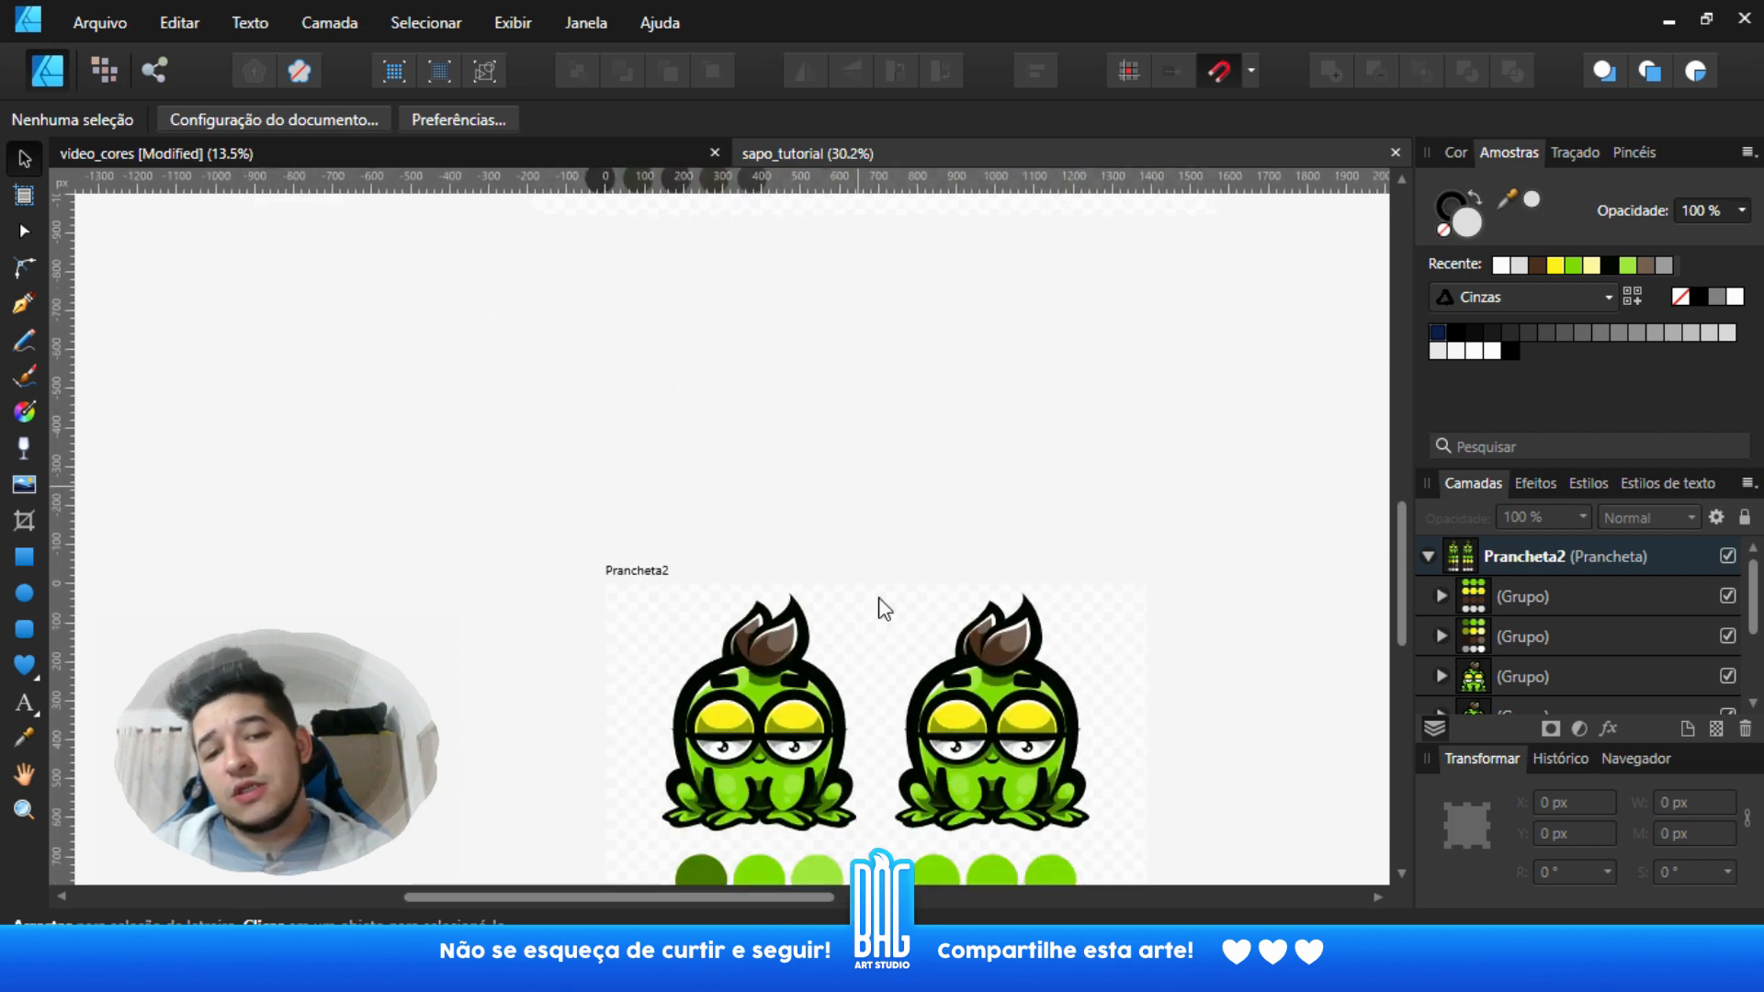
pyautogui.scroll(1, 859, 680)
pyautogui.scroll(-2, 859, 680)
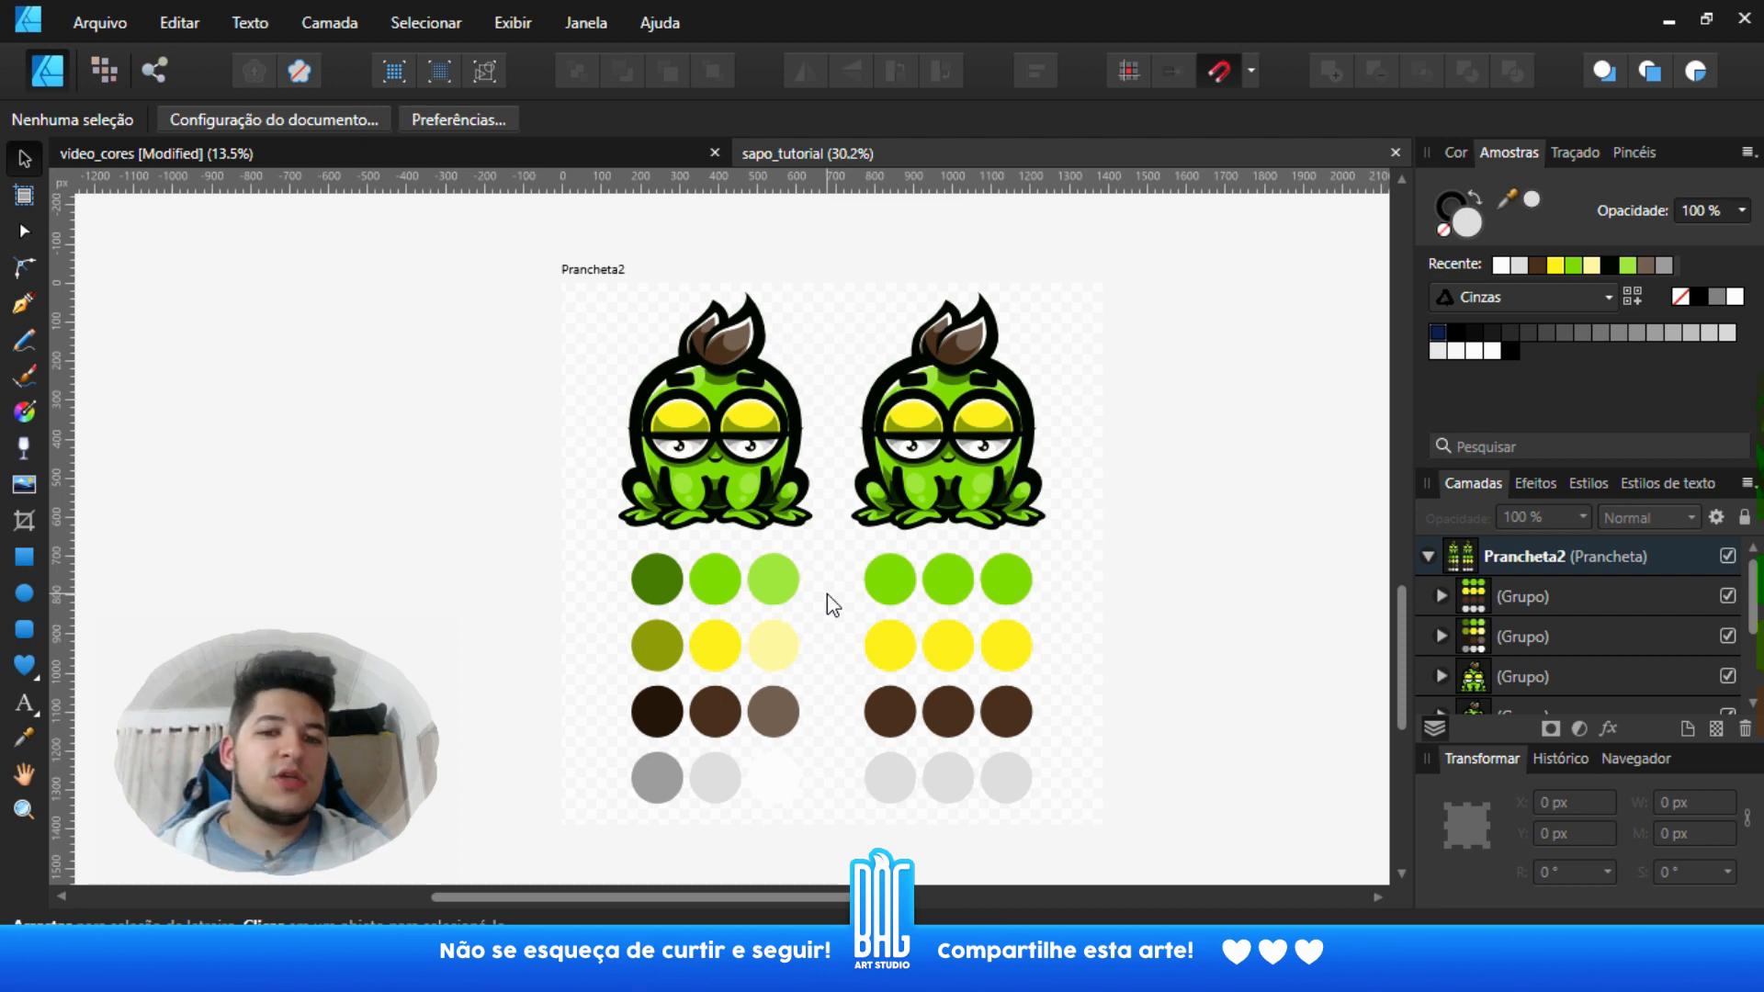
# - Examine the two frogs on Prancheta2 and compare the green, yellow, brown and grey colour circles beneath them
pyautogui.keyDown('ctrl'); pyautogui.scroll(2, 779, 636); pyautogui.keyUp('ctrl')
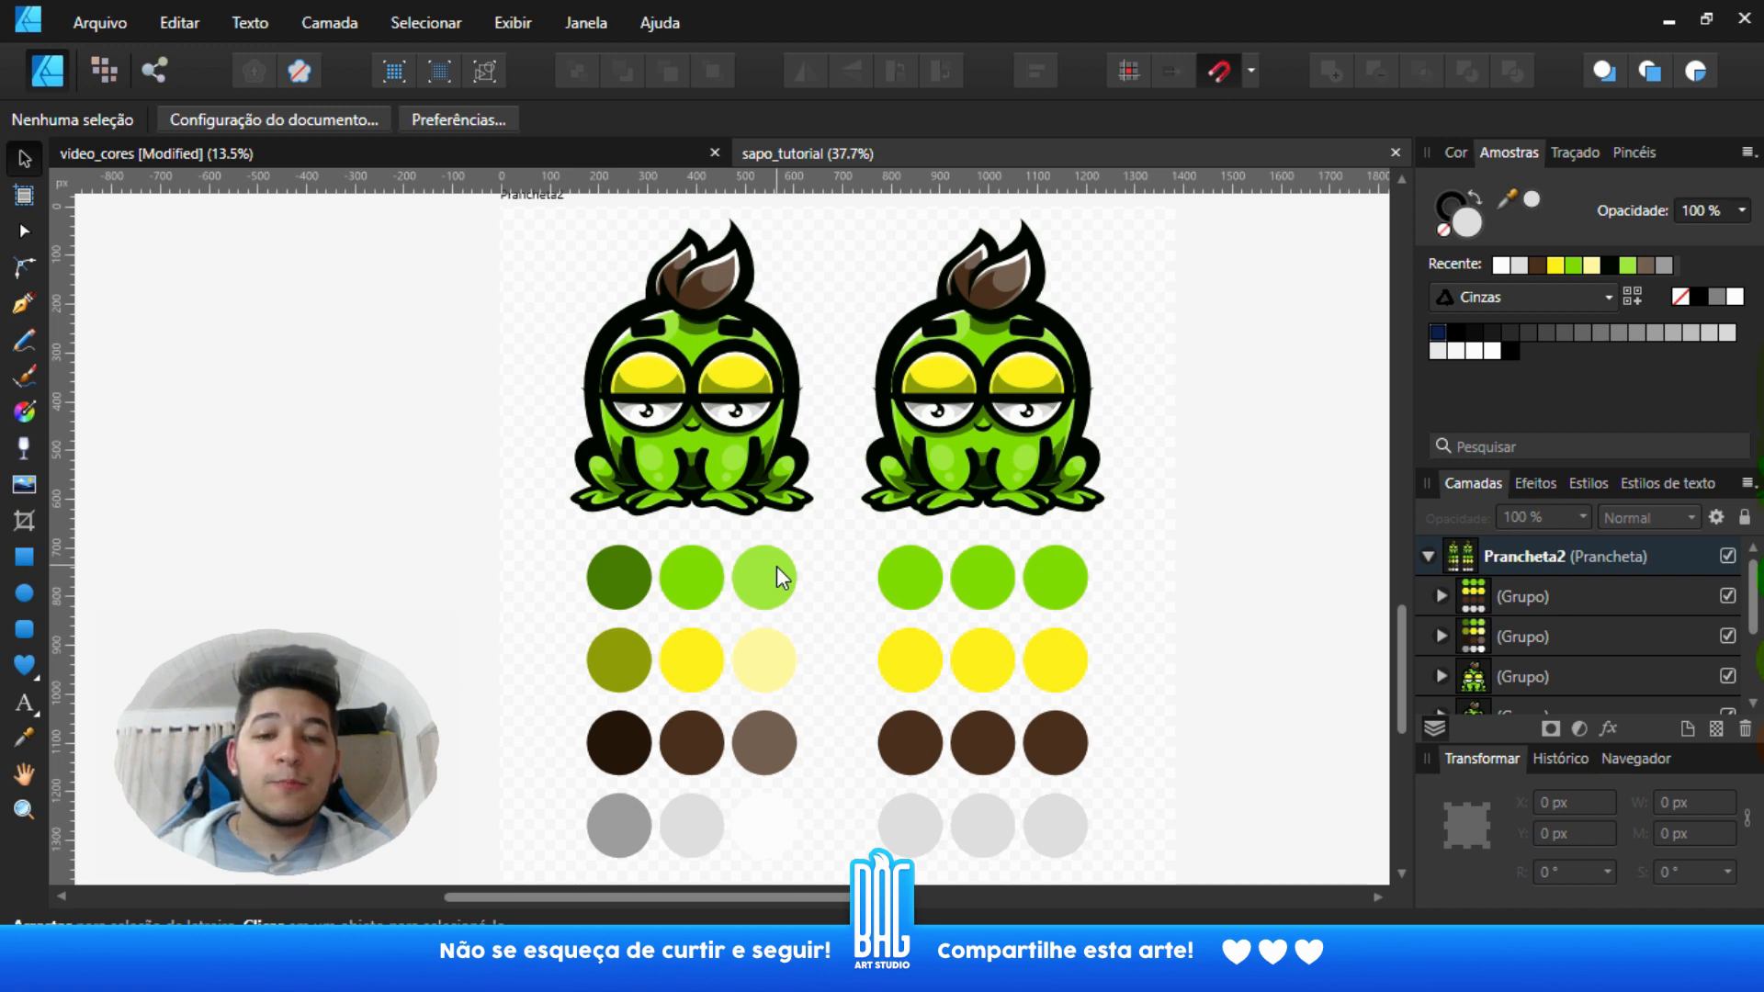
pyautogui.keyDown('ctrl'); pyautogui.scroll(1, 728, 672); pyautogui.keyUp('ctrl')
pyautogui.moveTo(728, 673); pyautogui.dragTo(775, 688)
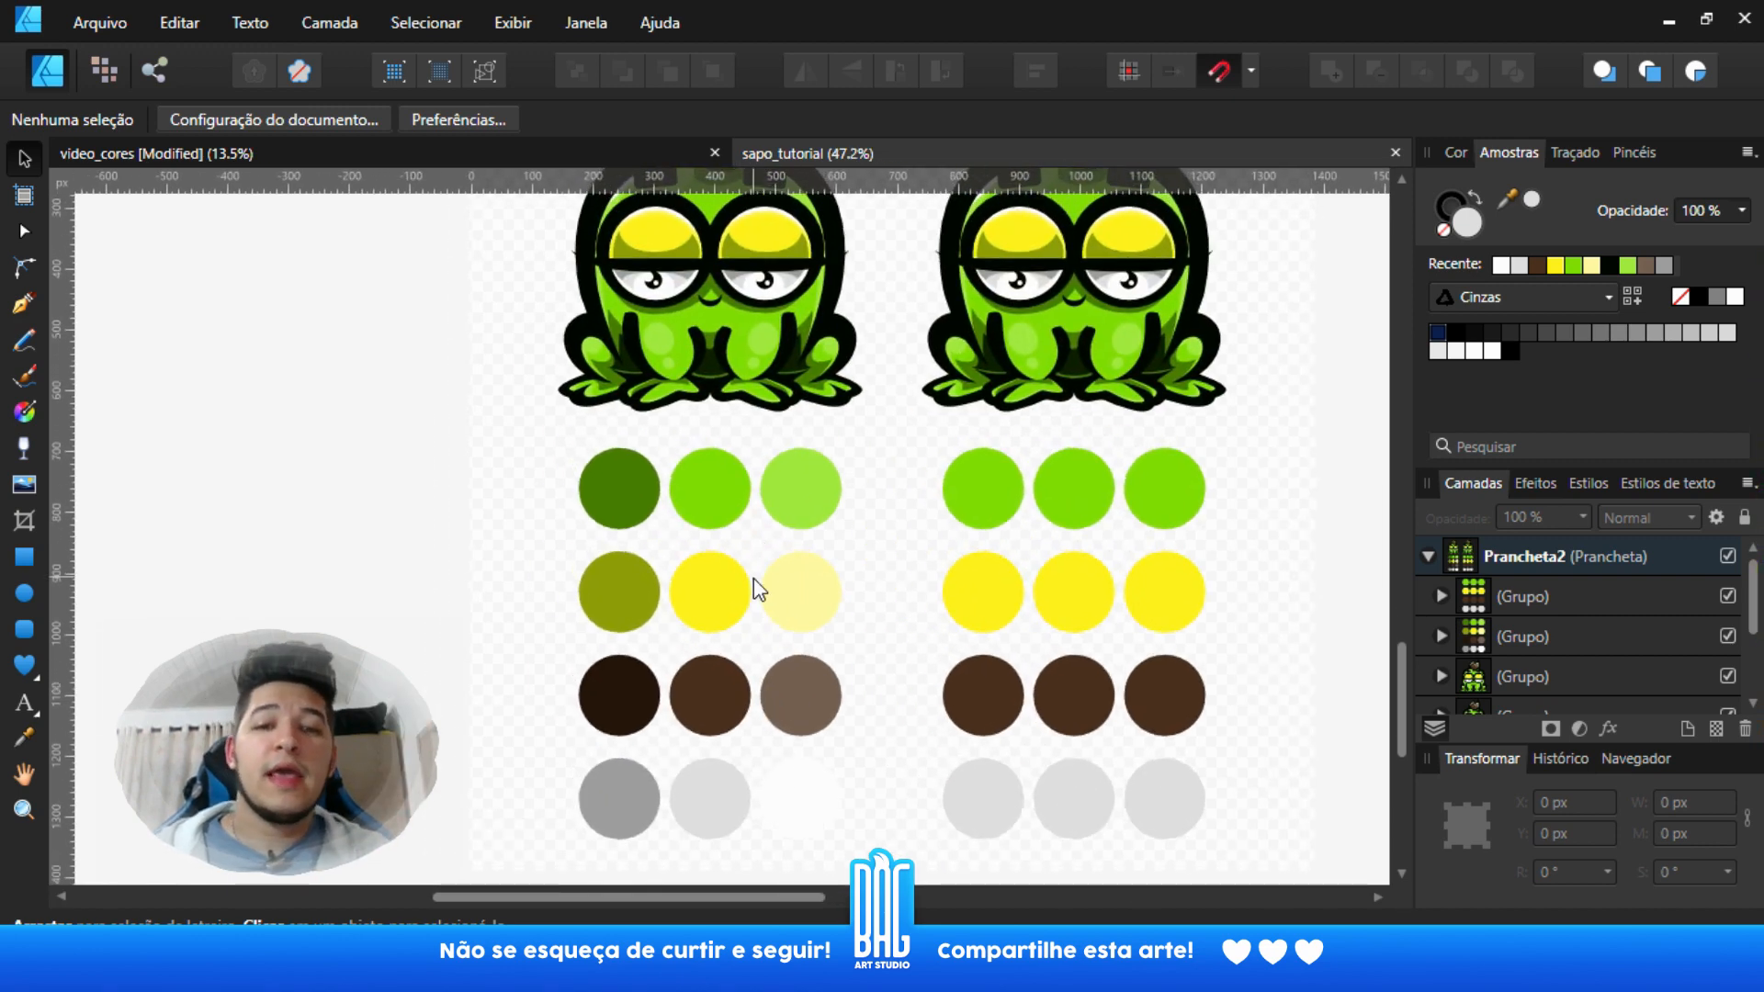
pyautogui.moveTo(759, 577); pyautogui.dragTo(743, 457)
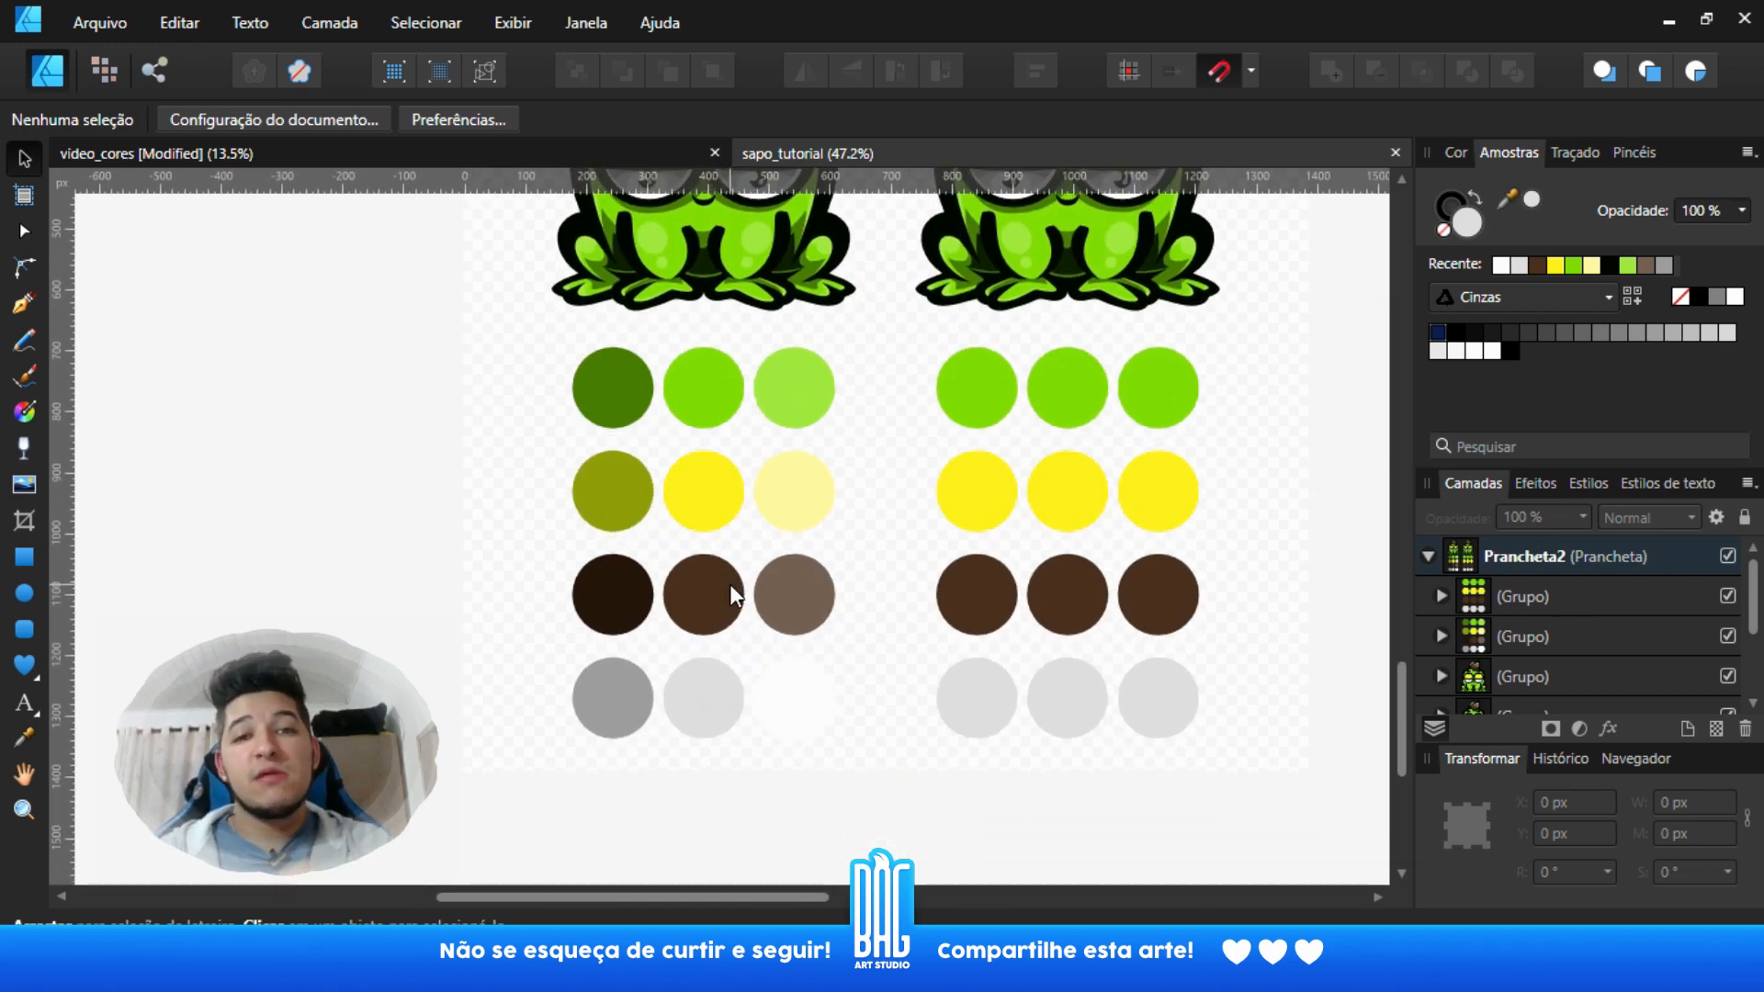
pyautogui.moveTo(809, 487); pyautogui.dragTo(793, 546)
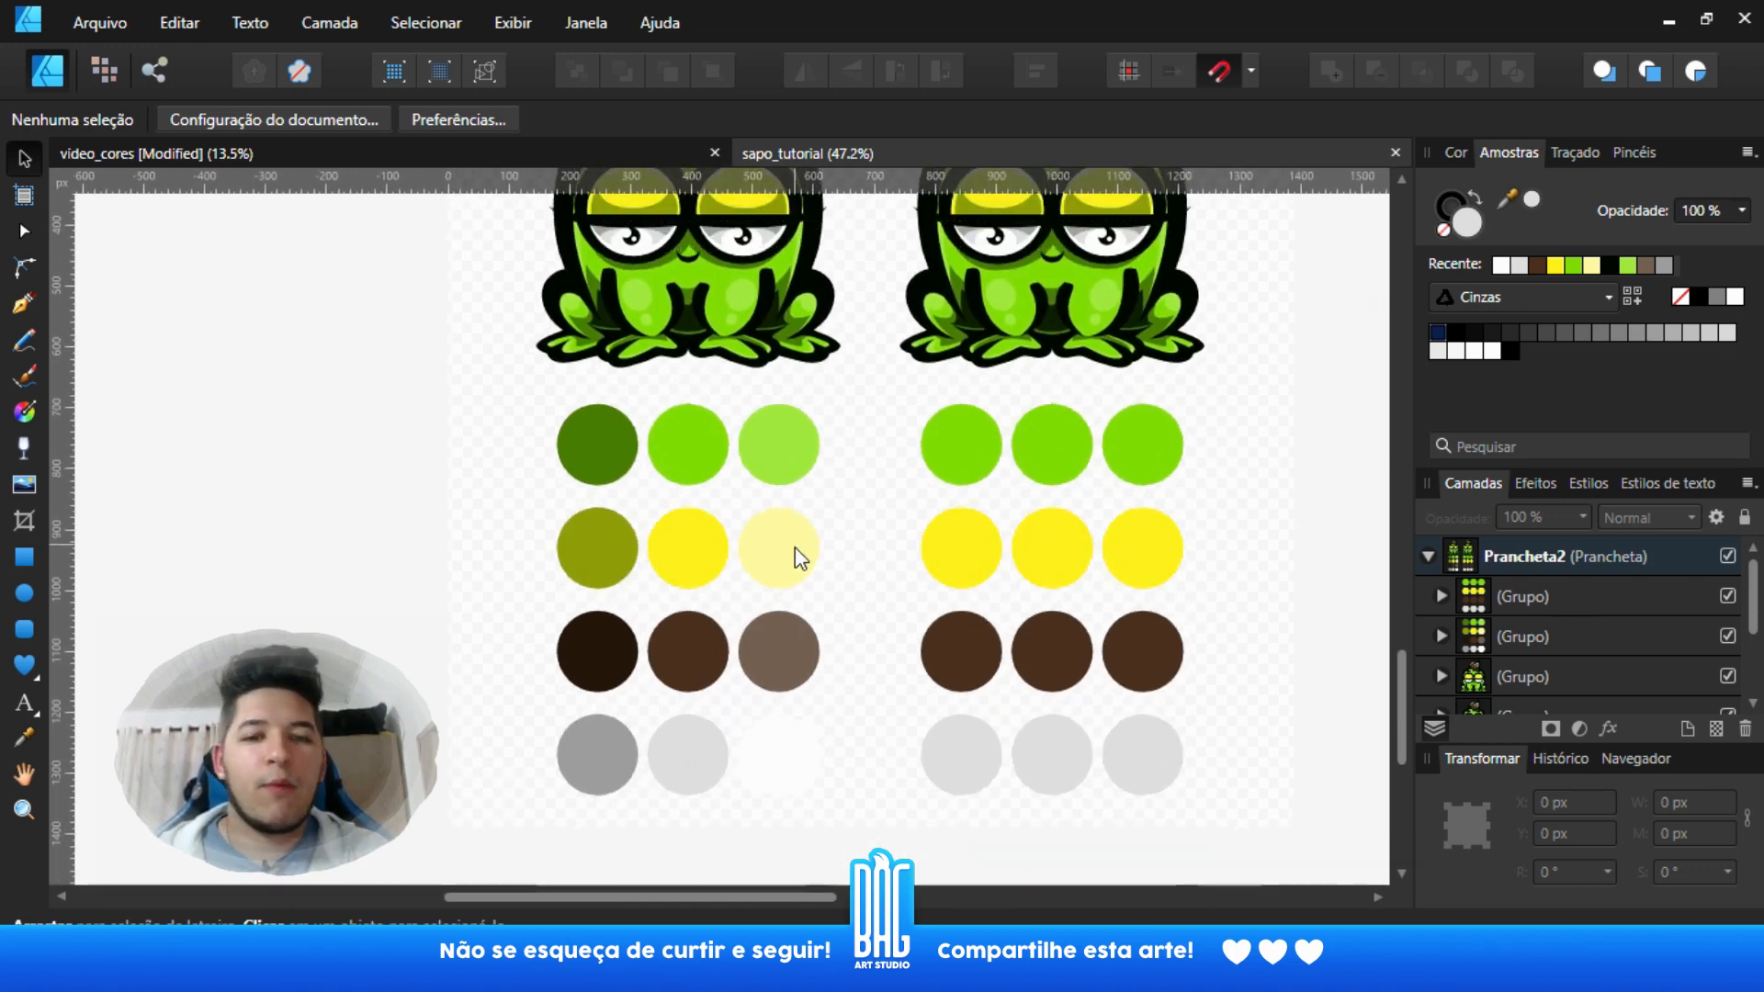
pyautogui.scroll(1, 698, 428)
pyautogui.moveTo(709, 484); pyautogui.dragTo(729, 593)
pyautogui.moveTo(733, 831); pyautogui.dragTo(730, 627)
pyautogui.moveTo(744, 725); pyautogui.dragTo(736, 690)
pyautogui.moveTo(733, 505); pyautogui.dragTo(770, 806)
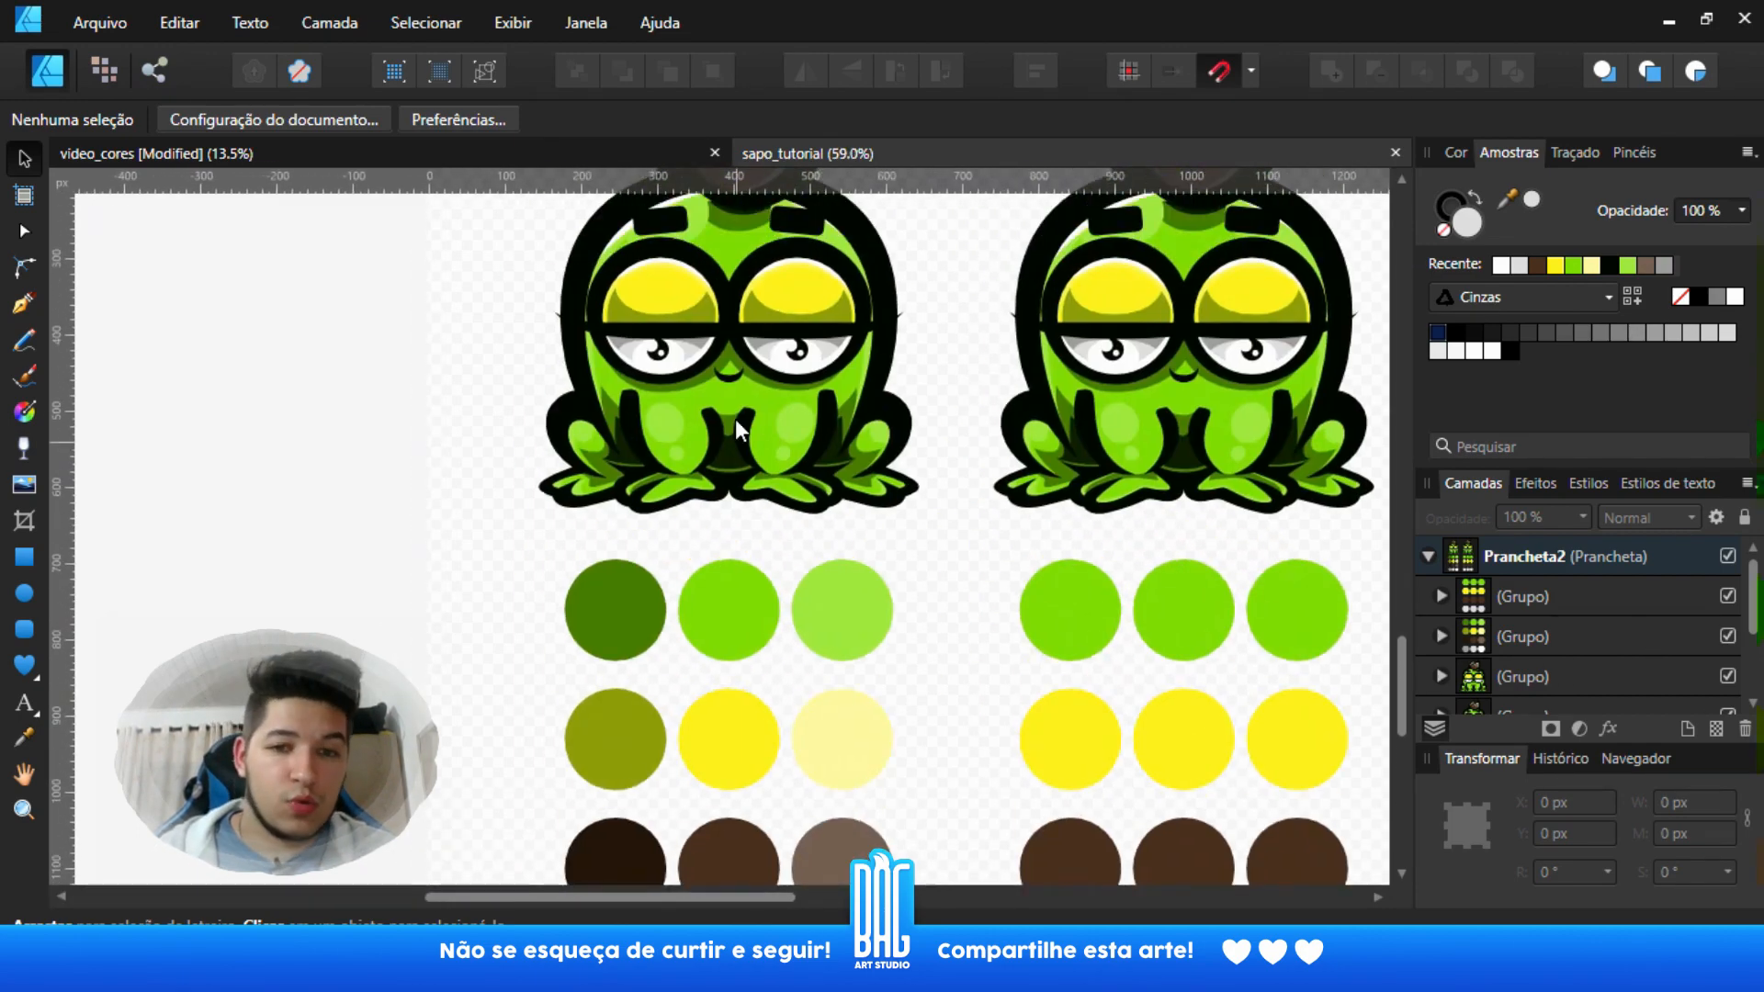
pyautogui.moveTo(824, 540); pyautogui.dragTo(823, 457)
pyautogui.scroll(2, 772, 542)
pyautogui.moveTo(760, 642); pyautogui.dragTo(795, 387)
pyautogui.scroll(-1, 752, 567)
pyautogui.scroll(-1, 801, 384)
pyautogui.moveTo(843, 480)
pyautogui.mouseDown()
pyautogui.moveTo(816, 505)
pyautogui.moveTo(870, 472)
pyautogui.mouseUp()
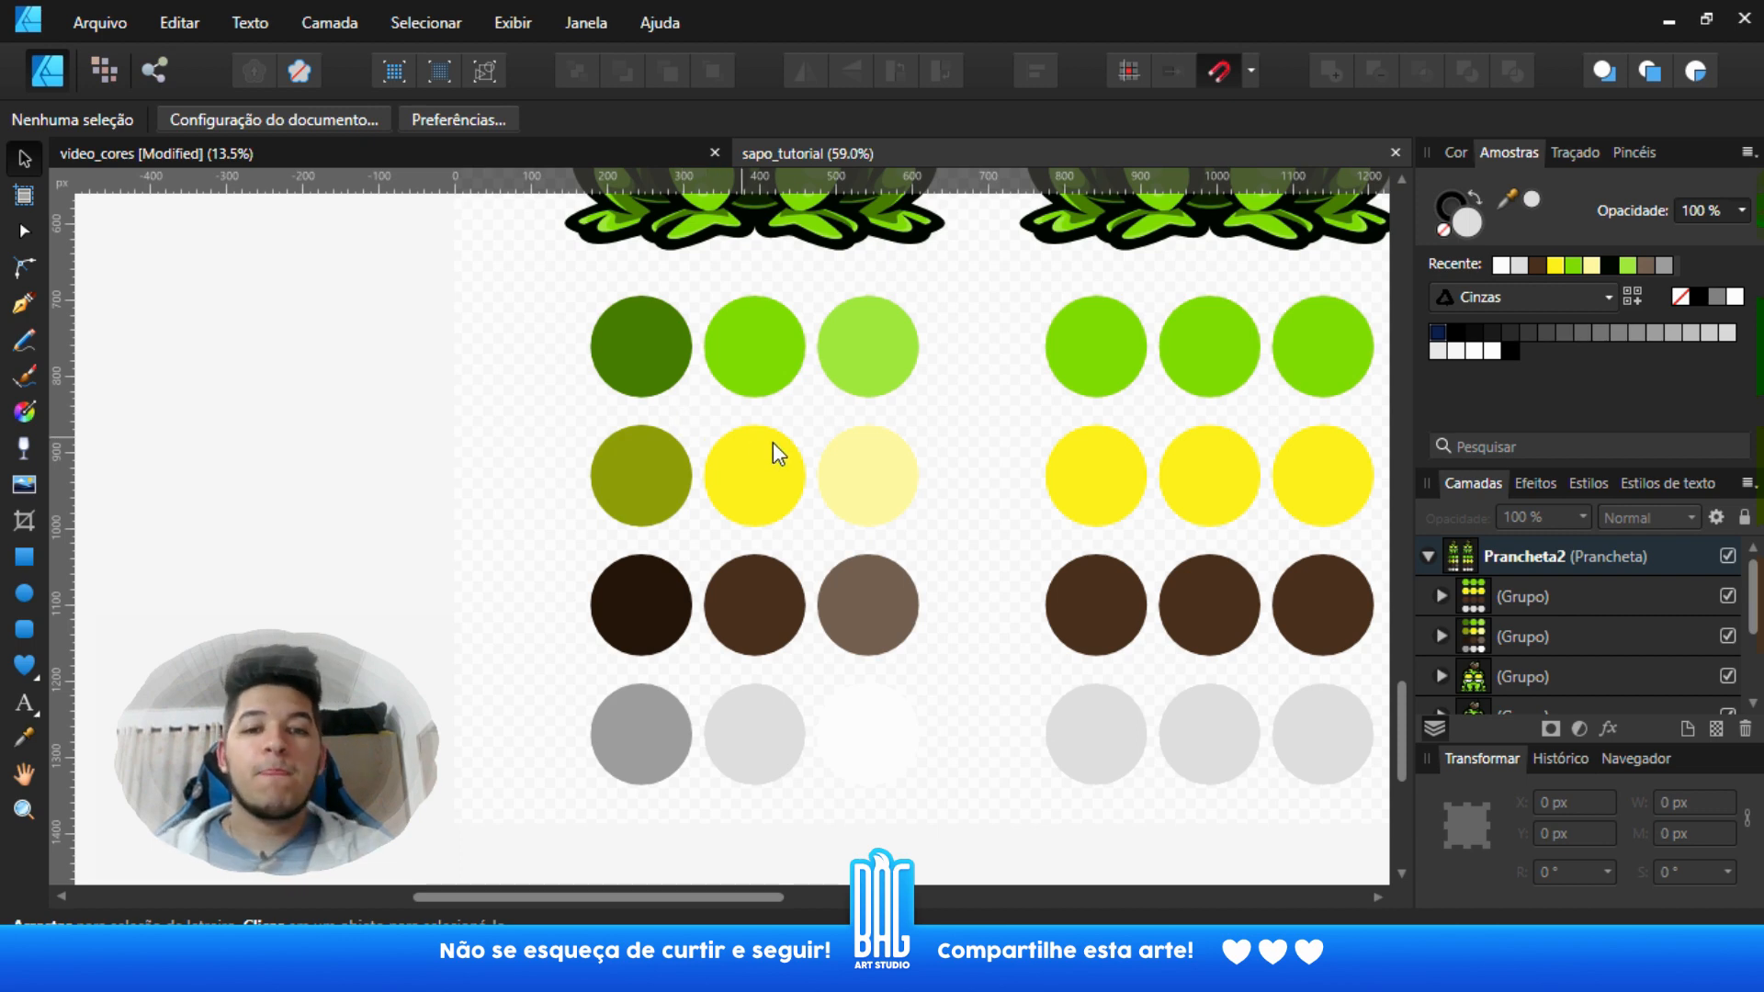
pyautogui.scroll(-3, 701, 496)
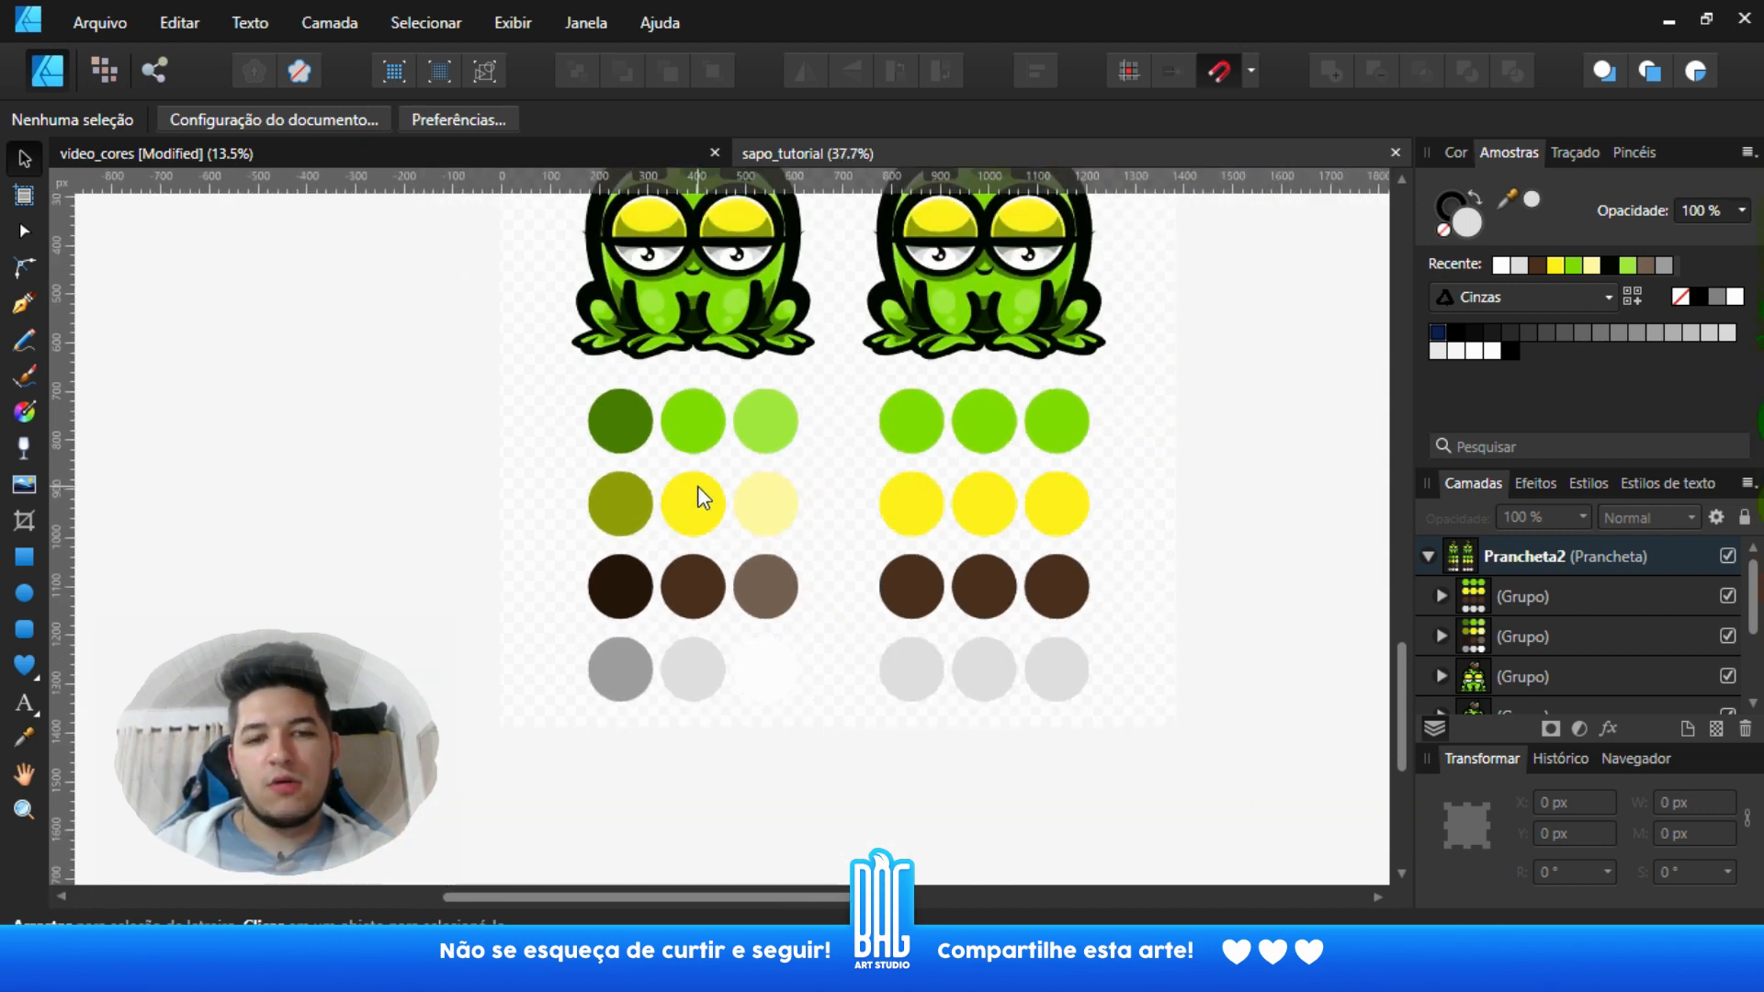
pyautogui.moveTo(700, 465); pyautogui.dragTo(681, 597)
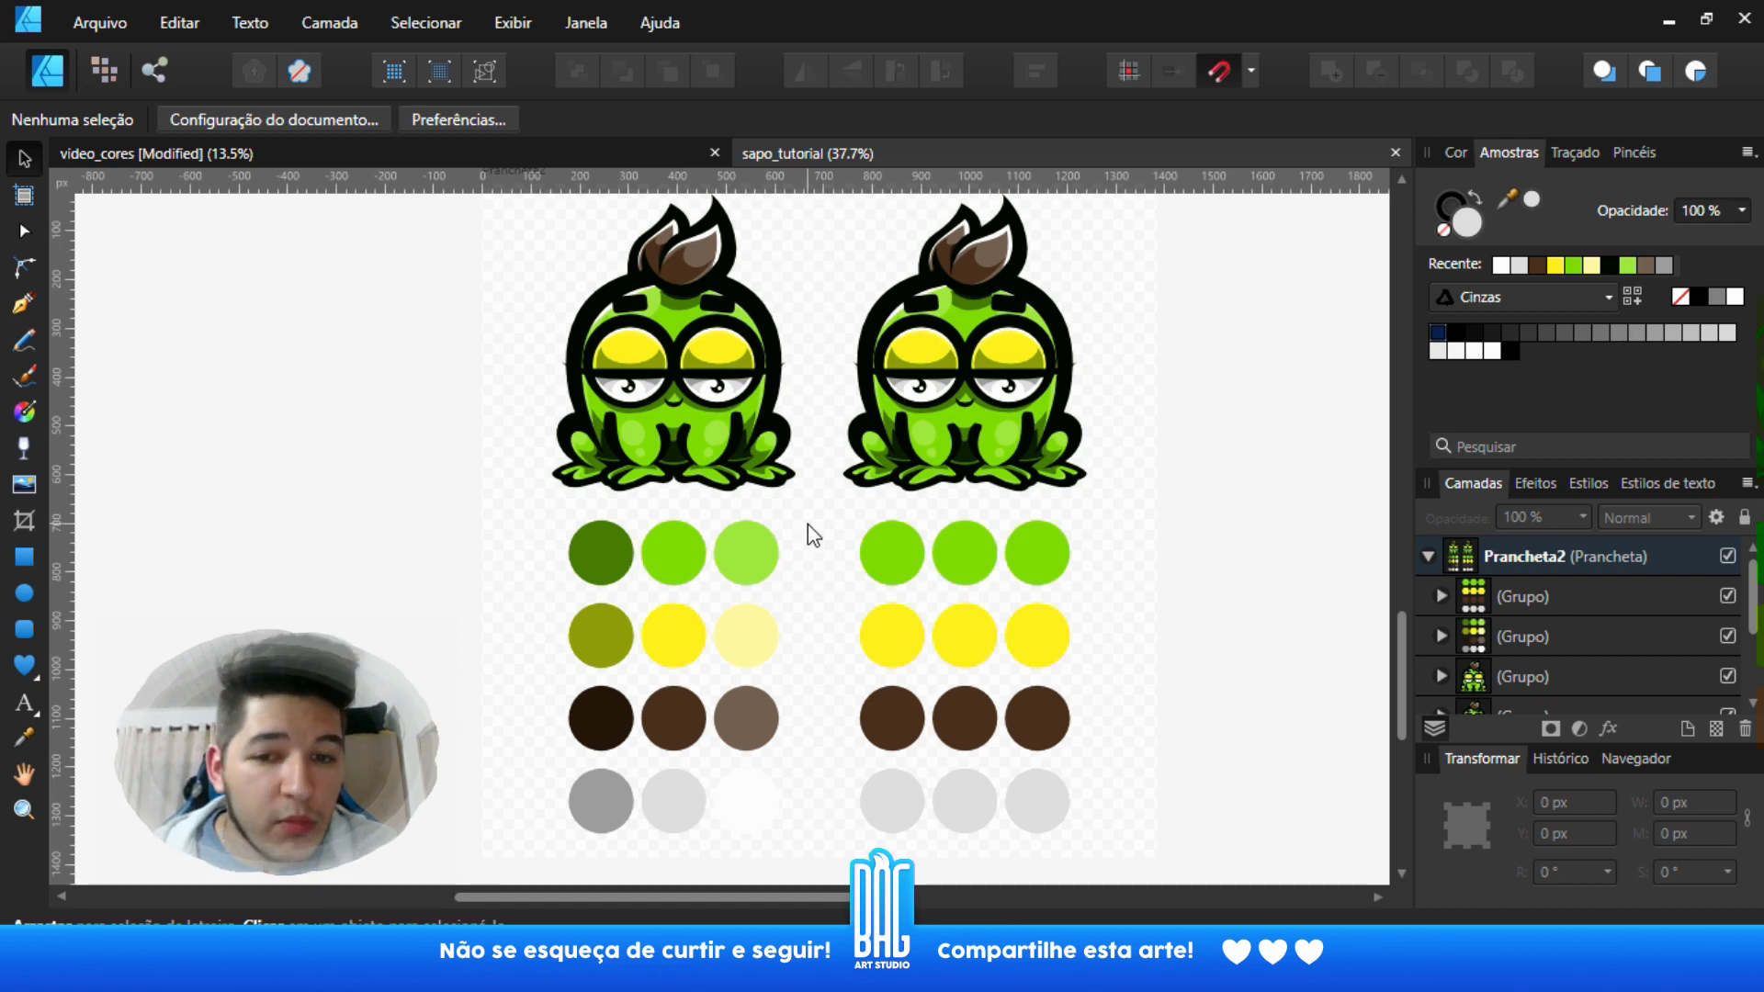
pyautogui.scroll(-1, 786, 571)
pyautogui.scroll(3, 785, 572)
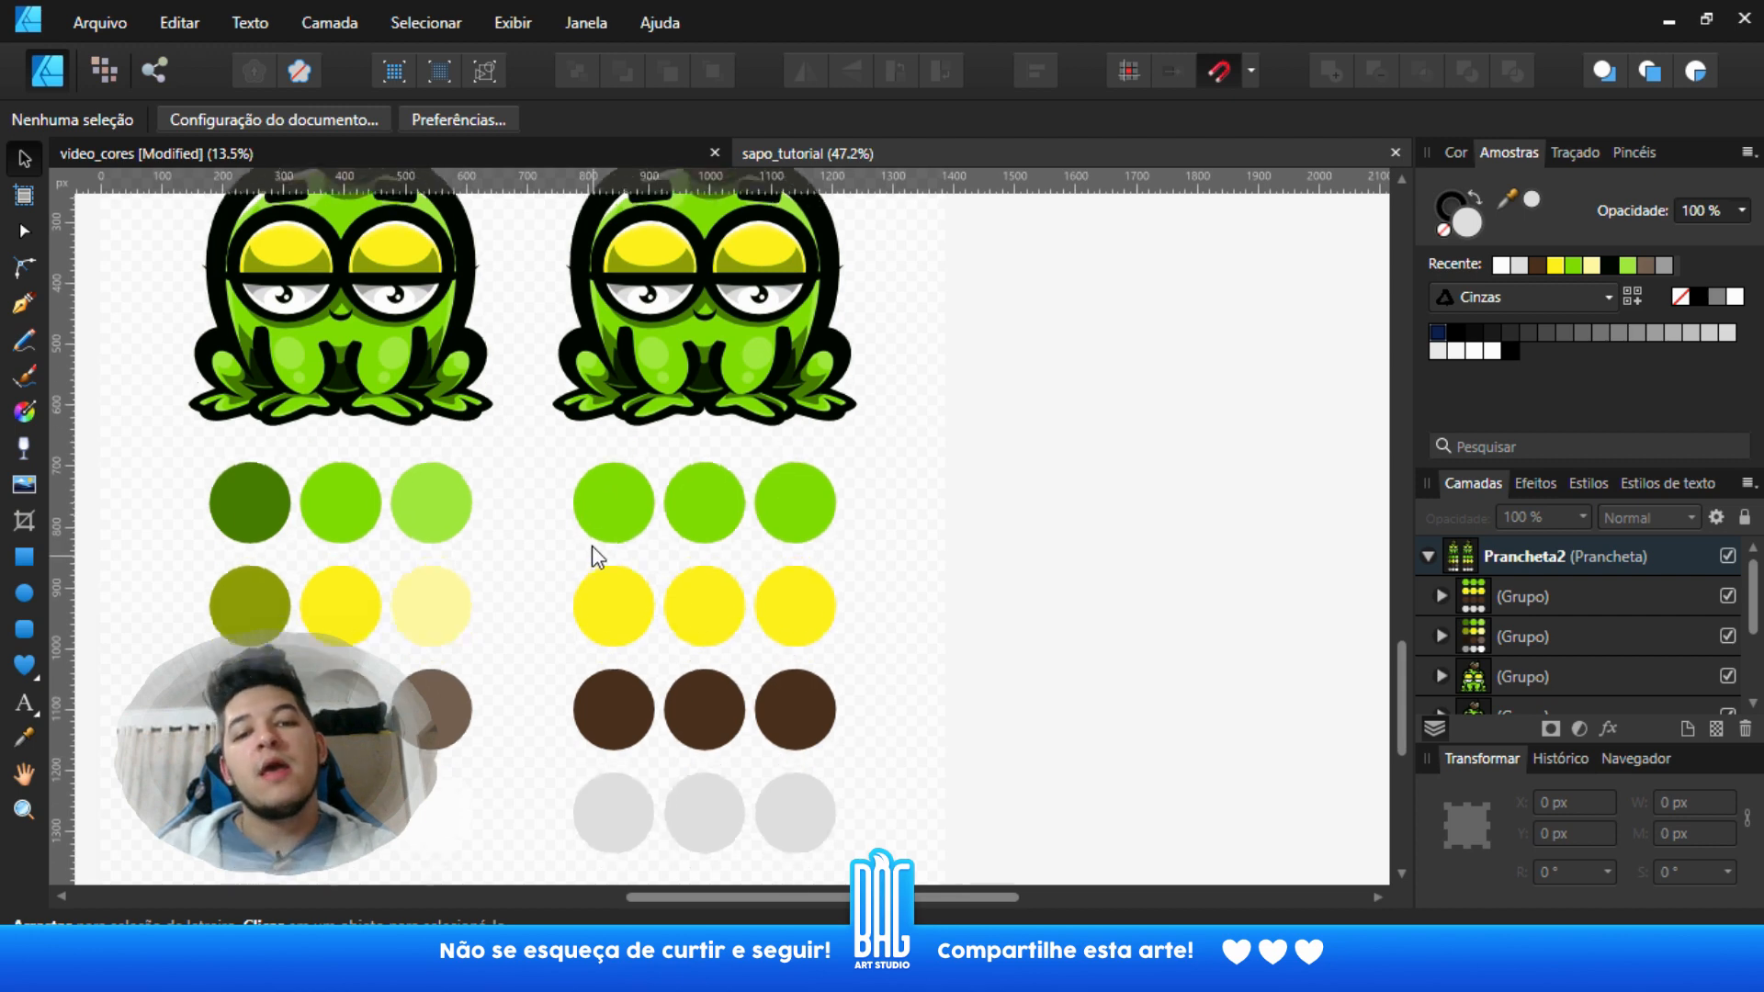
pyautogui.scroll(2, 703, 565)
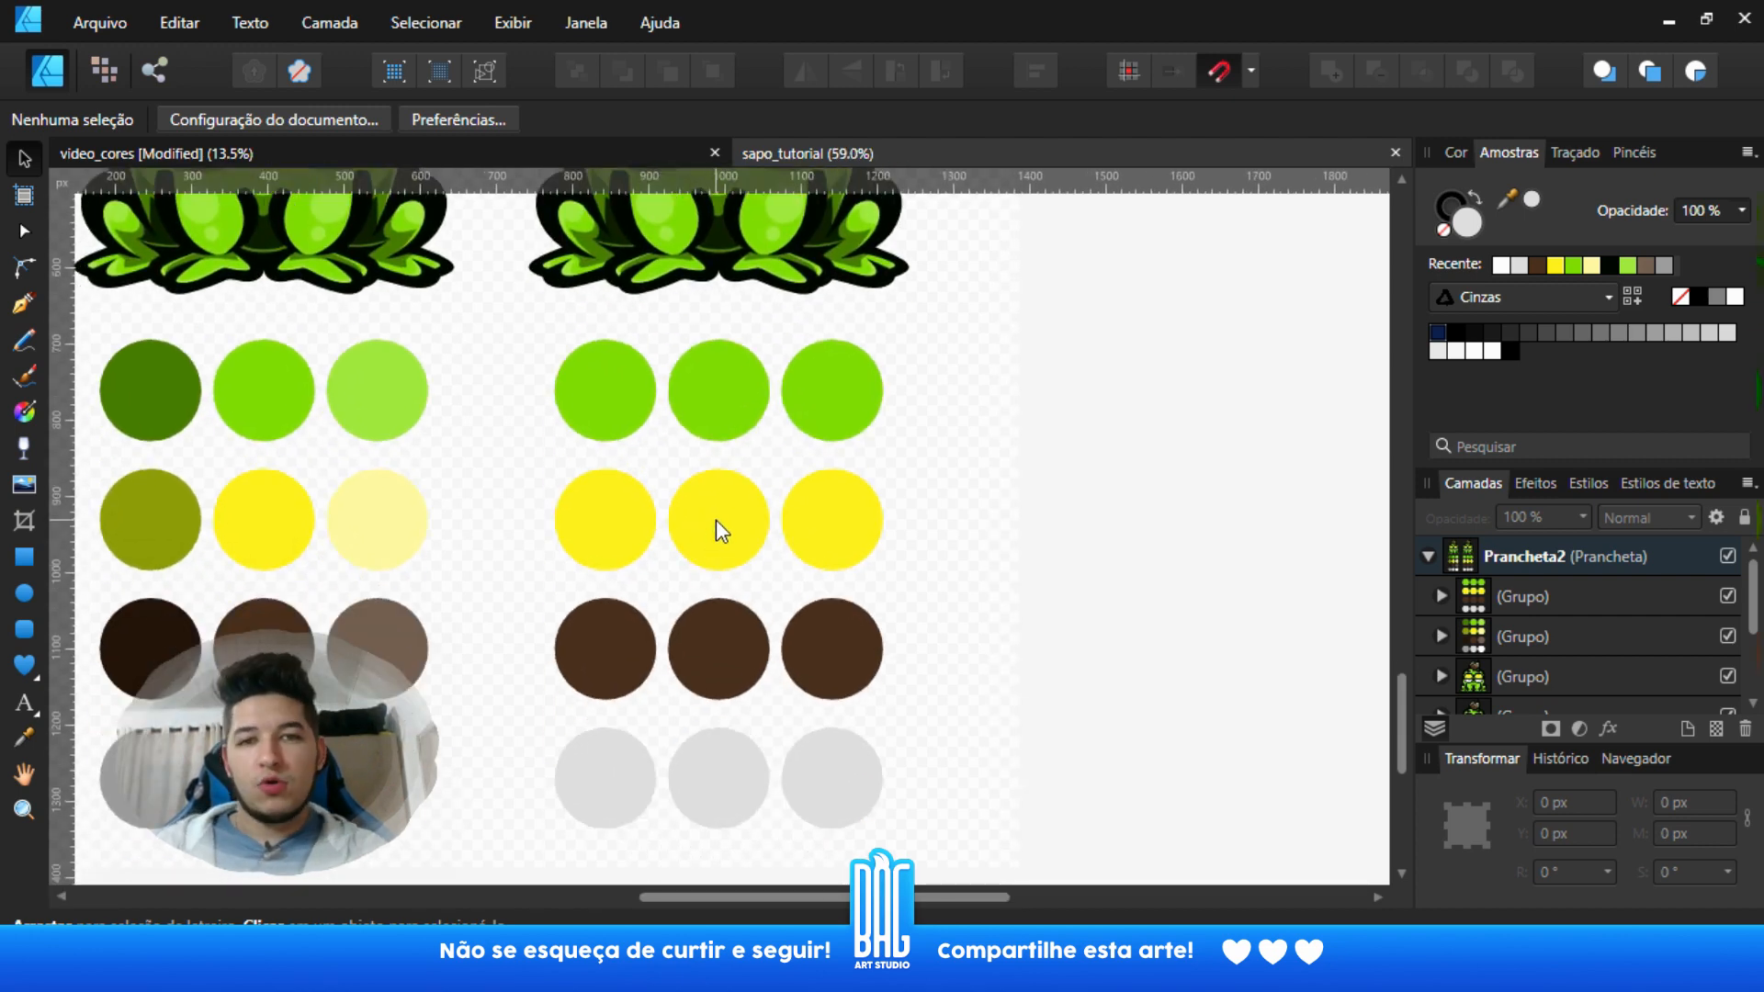
# - Inspect the fill colour of the middle green circle in the palette under the right-hand frog
pyautogui.click(720, 390)
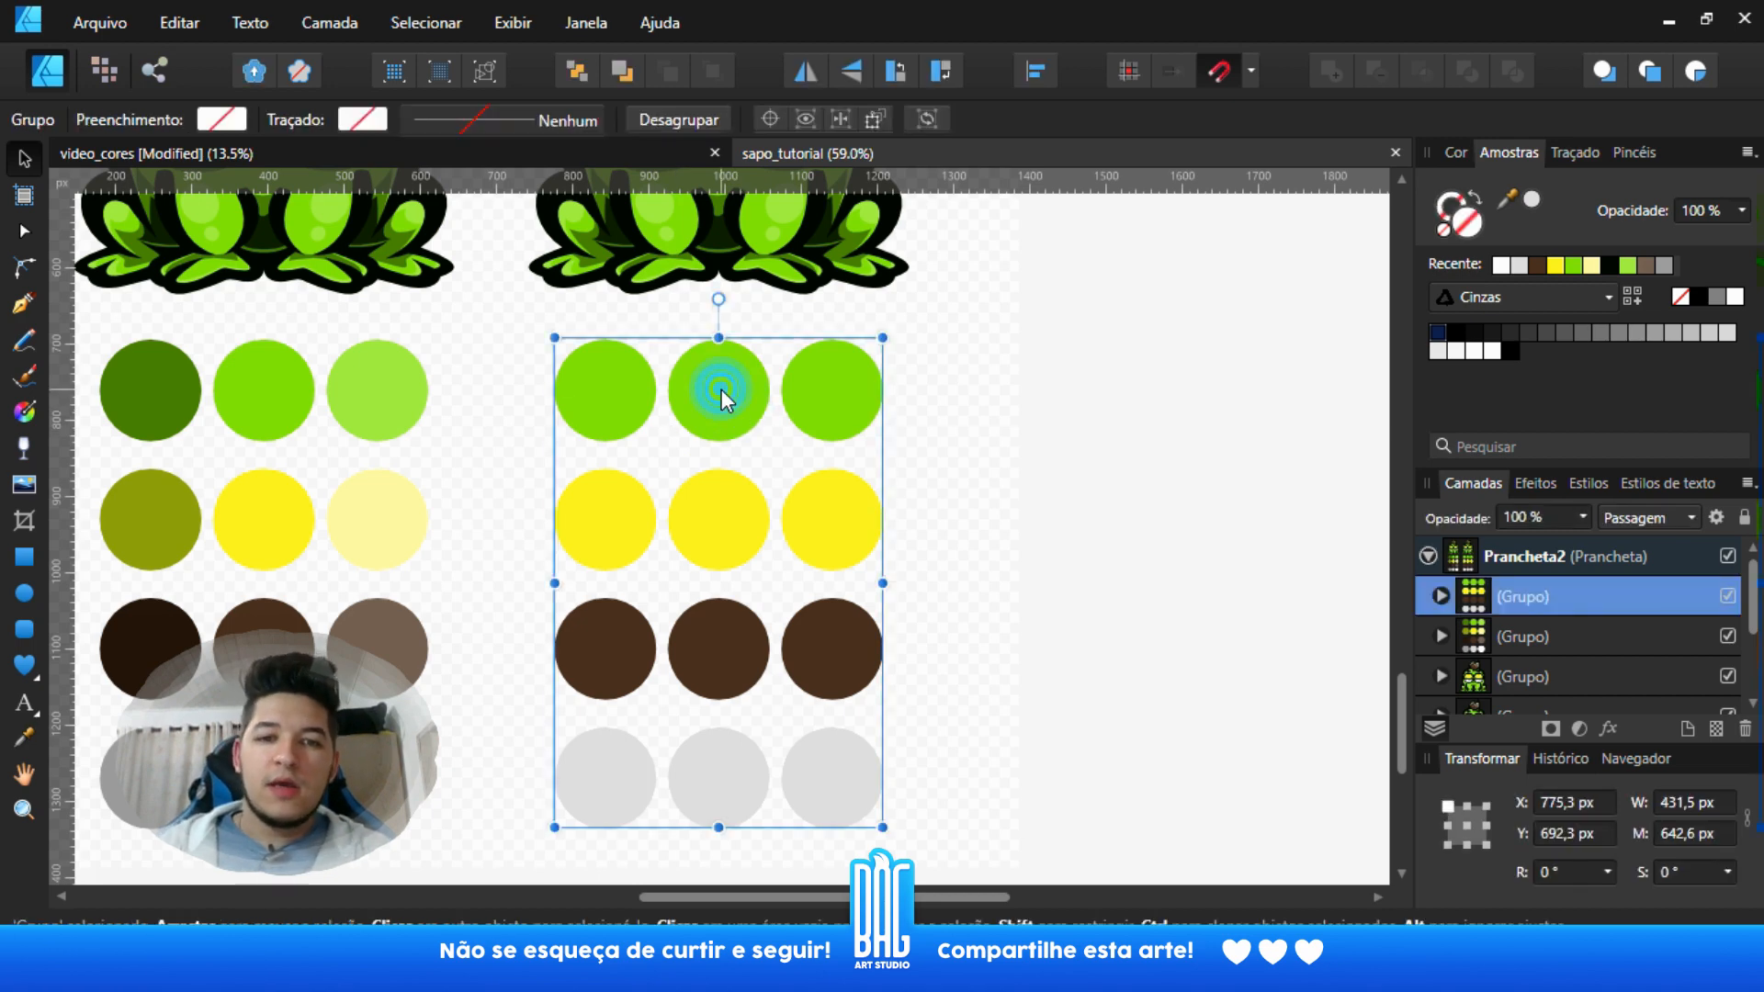
pyautogui.doubleClick(720, 389)
pyautogui.scroll(1, 800, 454)
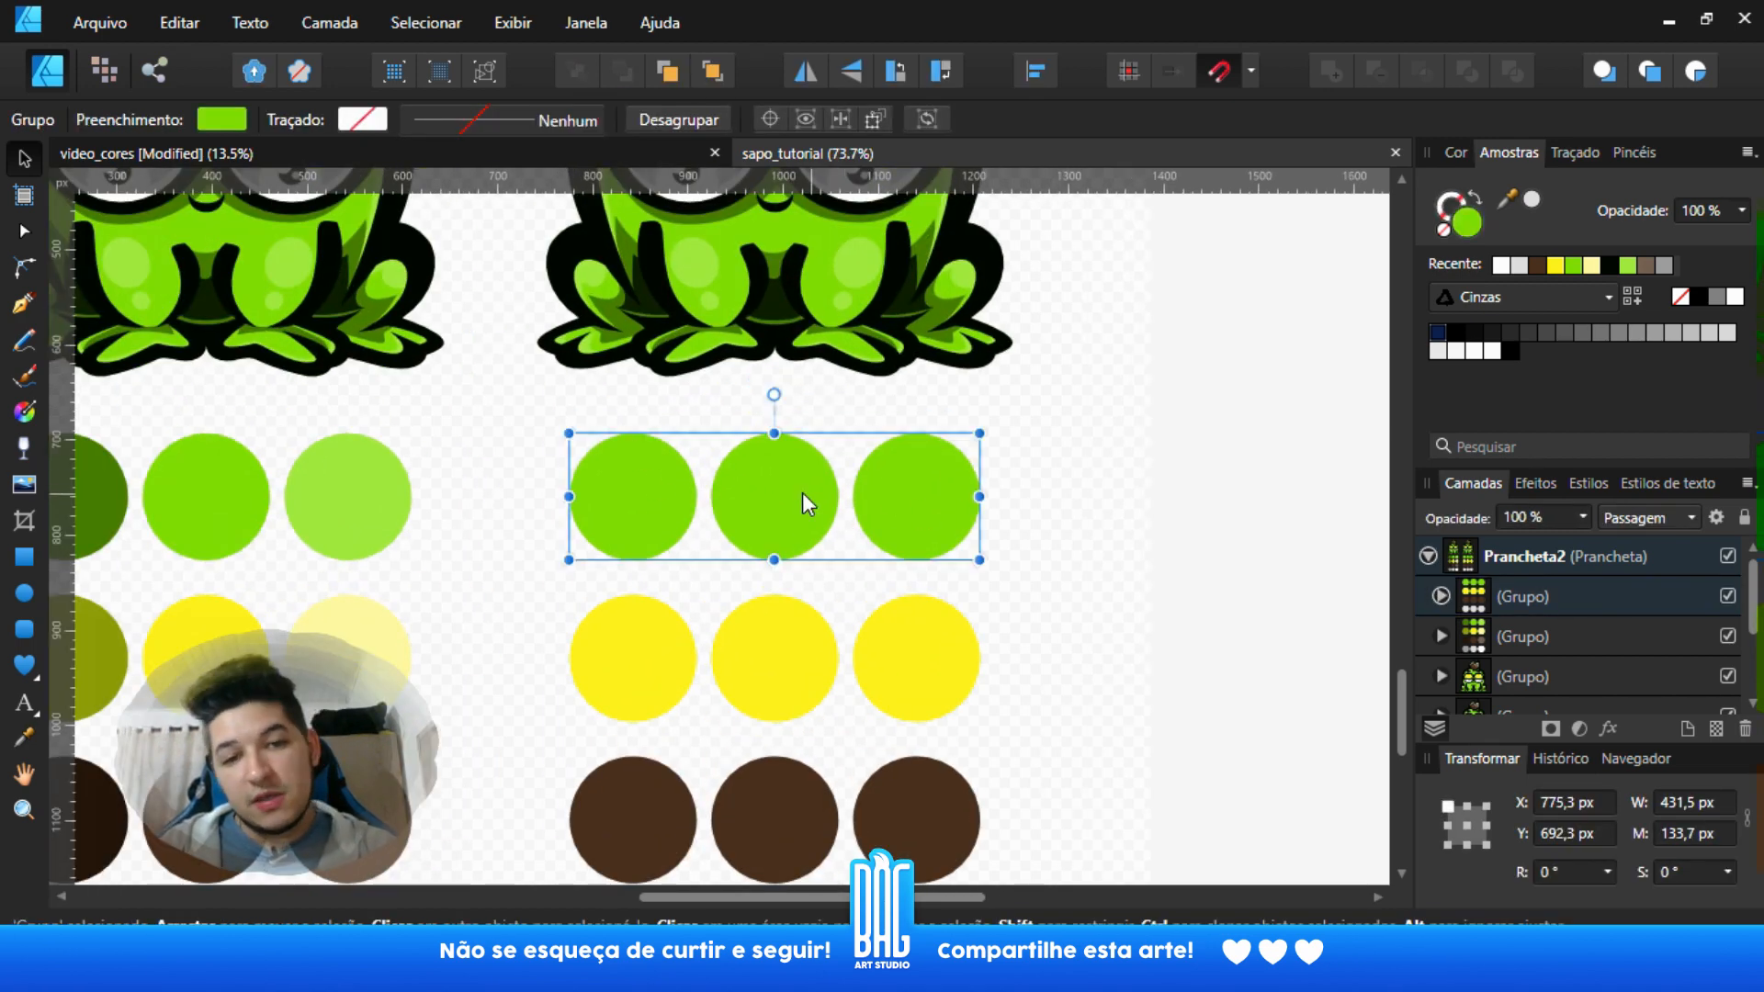
pyautogui.moveTo(777, 521); pyautogui.dragTo(878, 570)
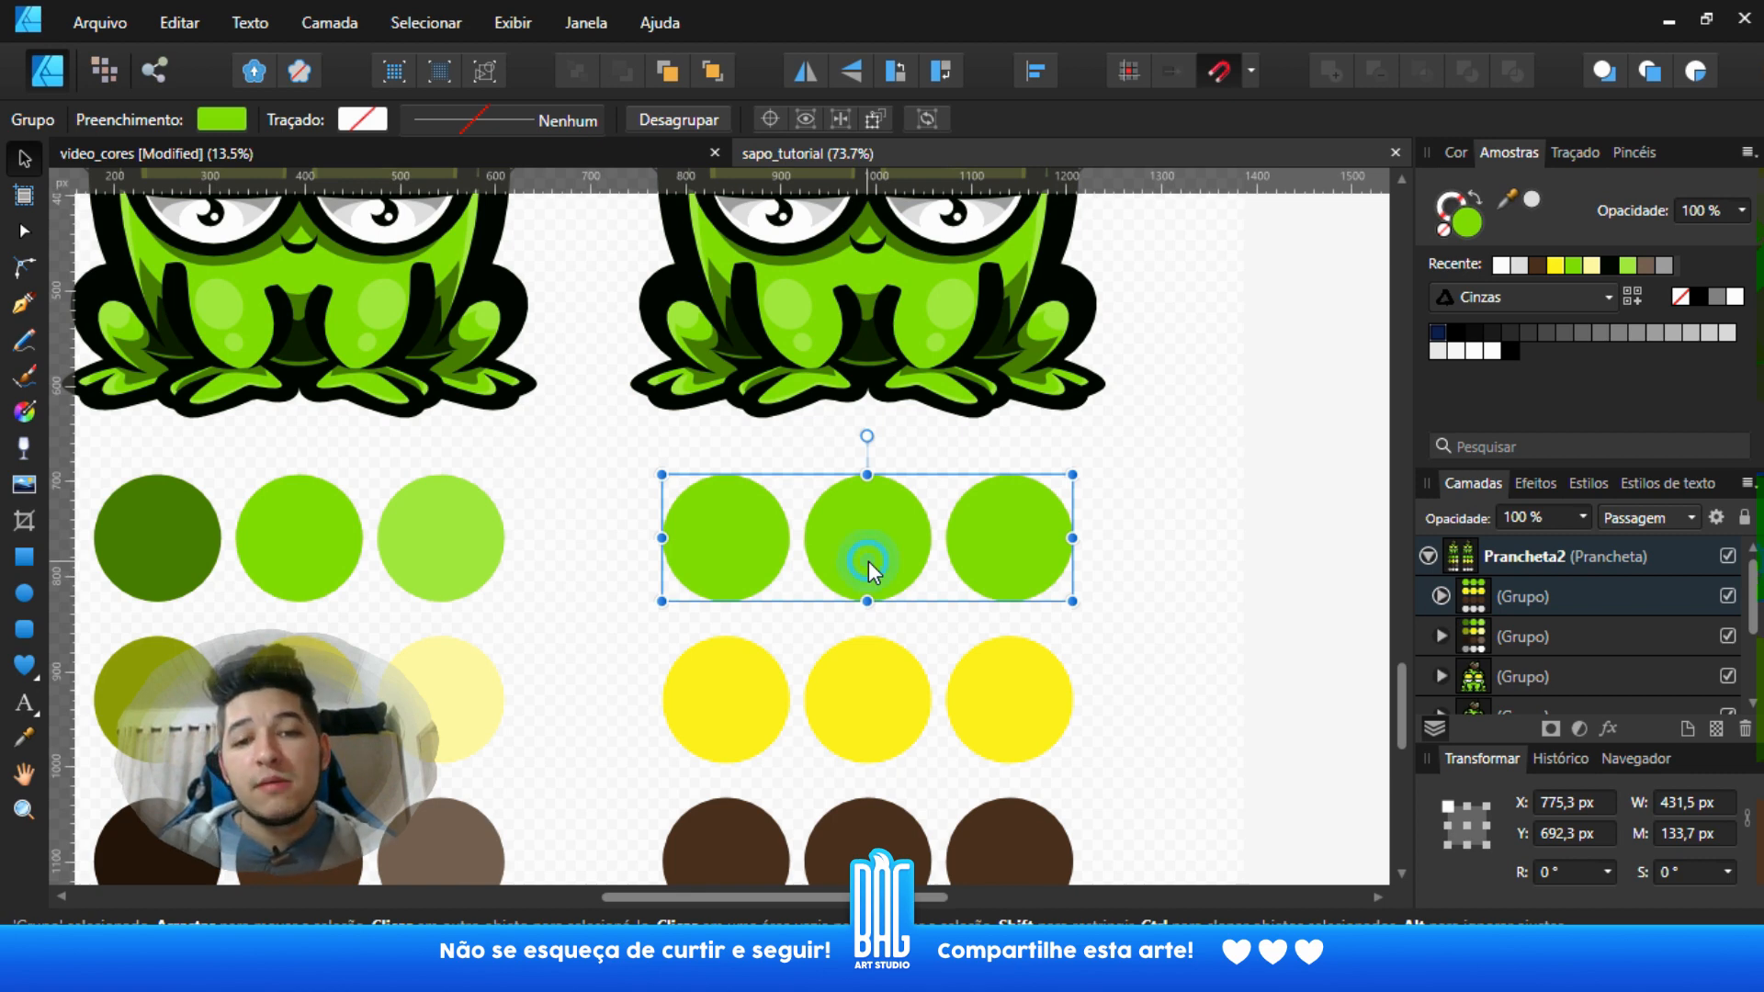
pyautogui.scroll(1, 871, 559)
pyautogui.keyDown('ctrl'); pyautogui.click(880, 565); pyautogui.keyUp('ctrl')
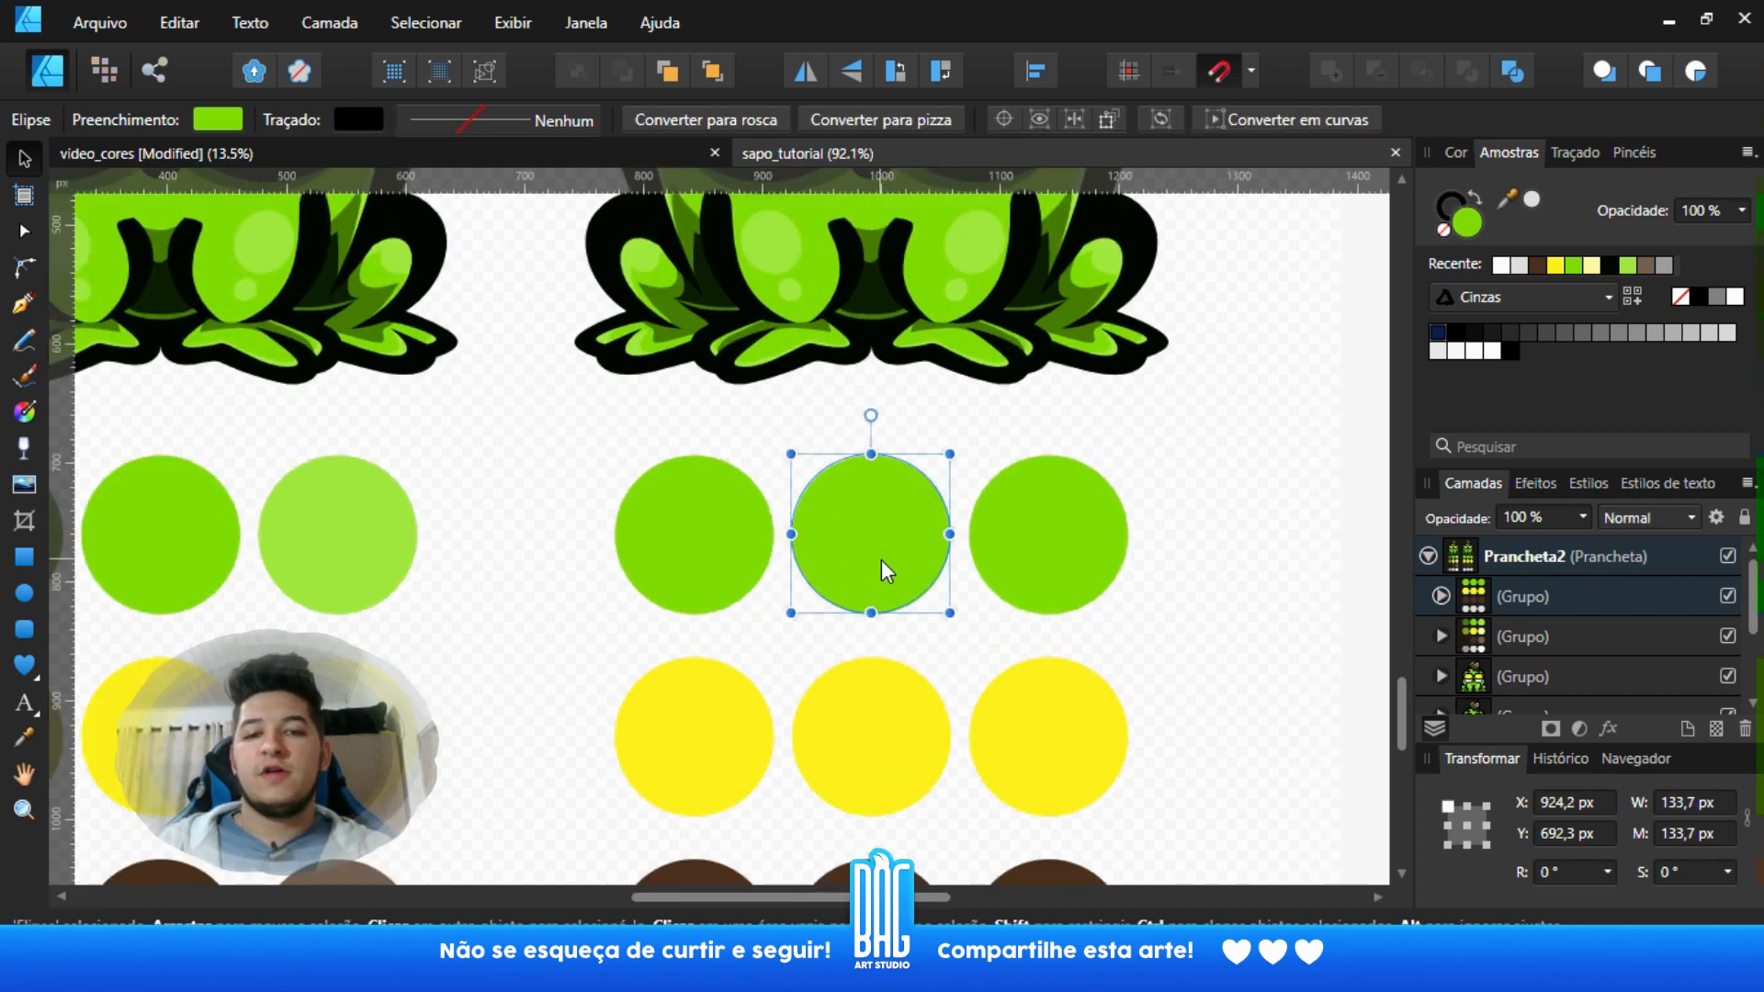
pyautogui.doubleClick(1458, 231)
pyautogui.moveTo(965, 172); pyautogui.dragTo(1492, 235)
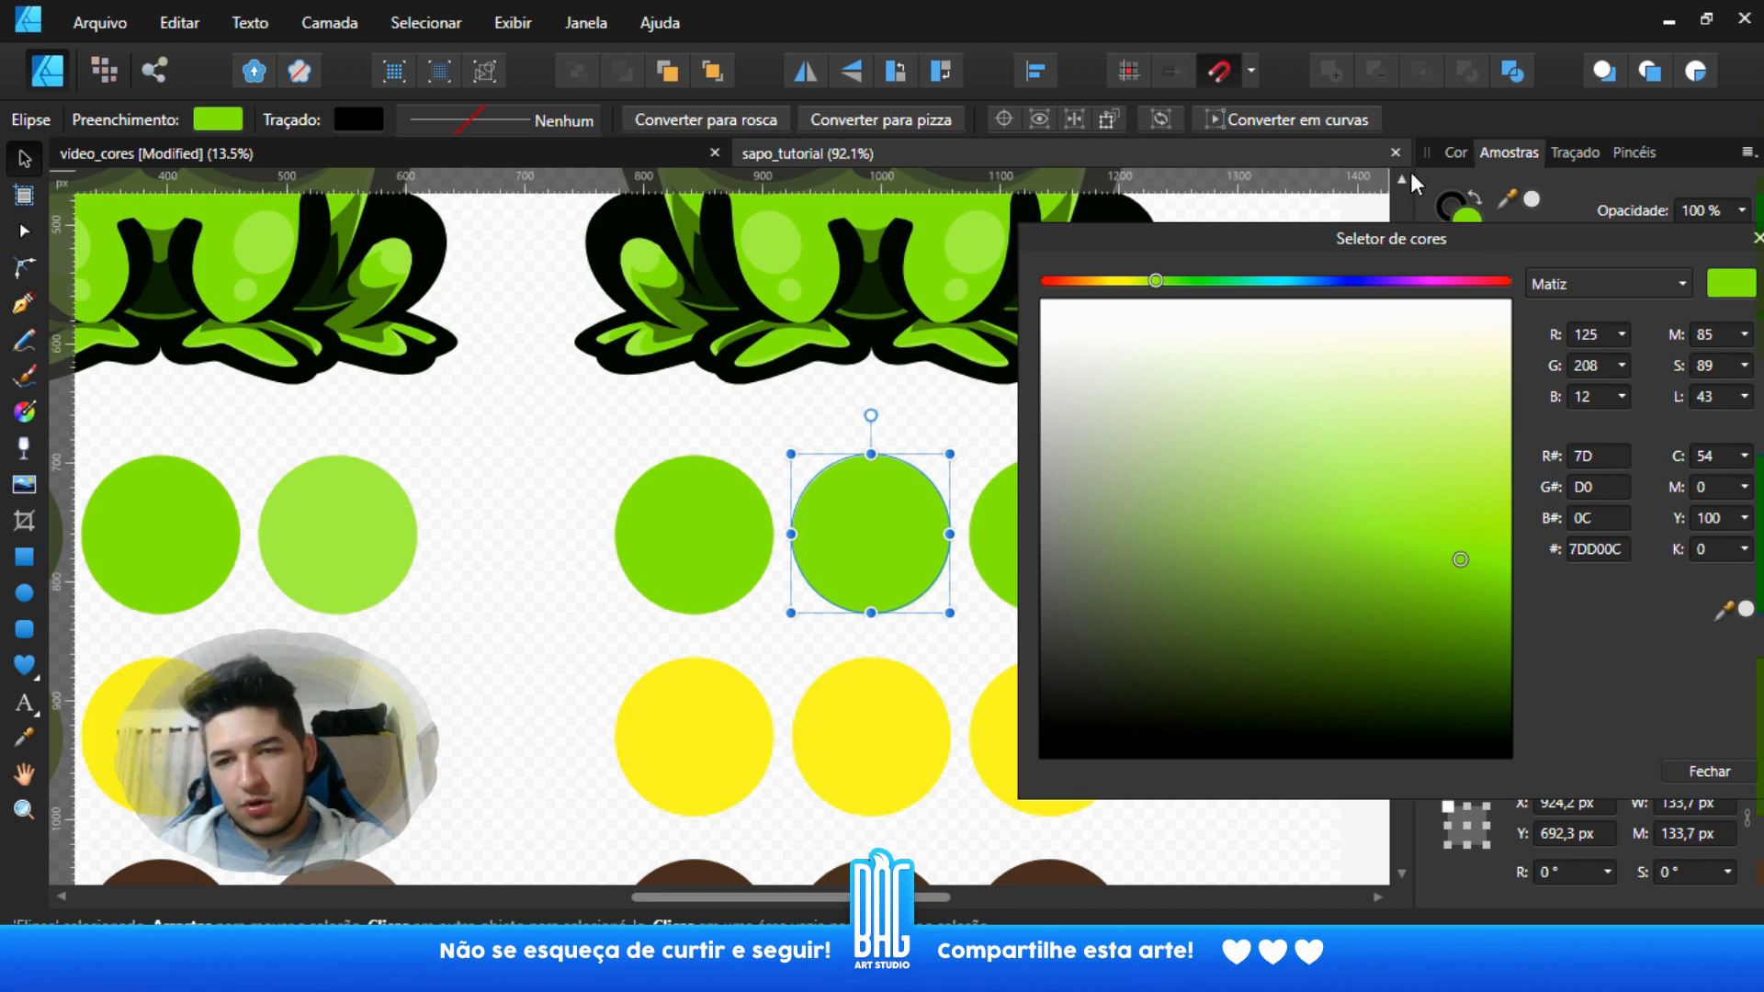
pyautogui.moveTo(1437, 233); pyautogui.dragTo(1321, 234)
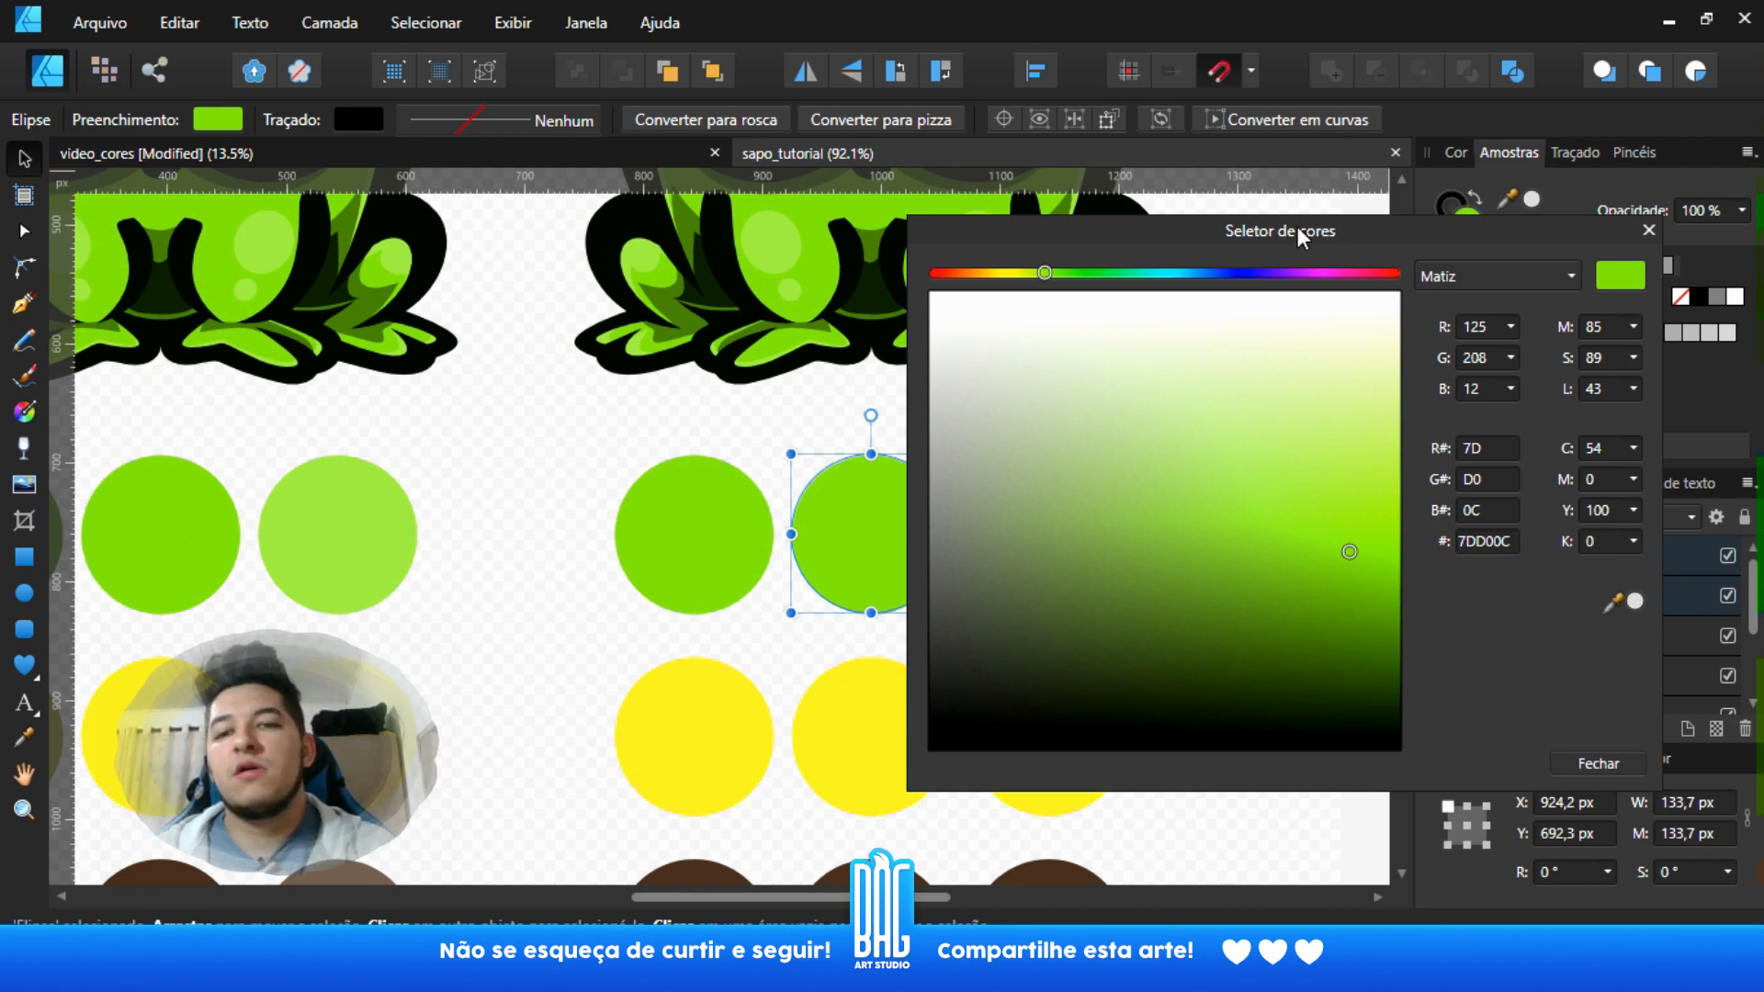
pyautogui.moveTo(1257, 230); pyautogui.dragTo(1310, 239)
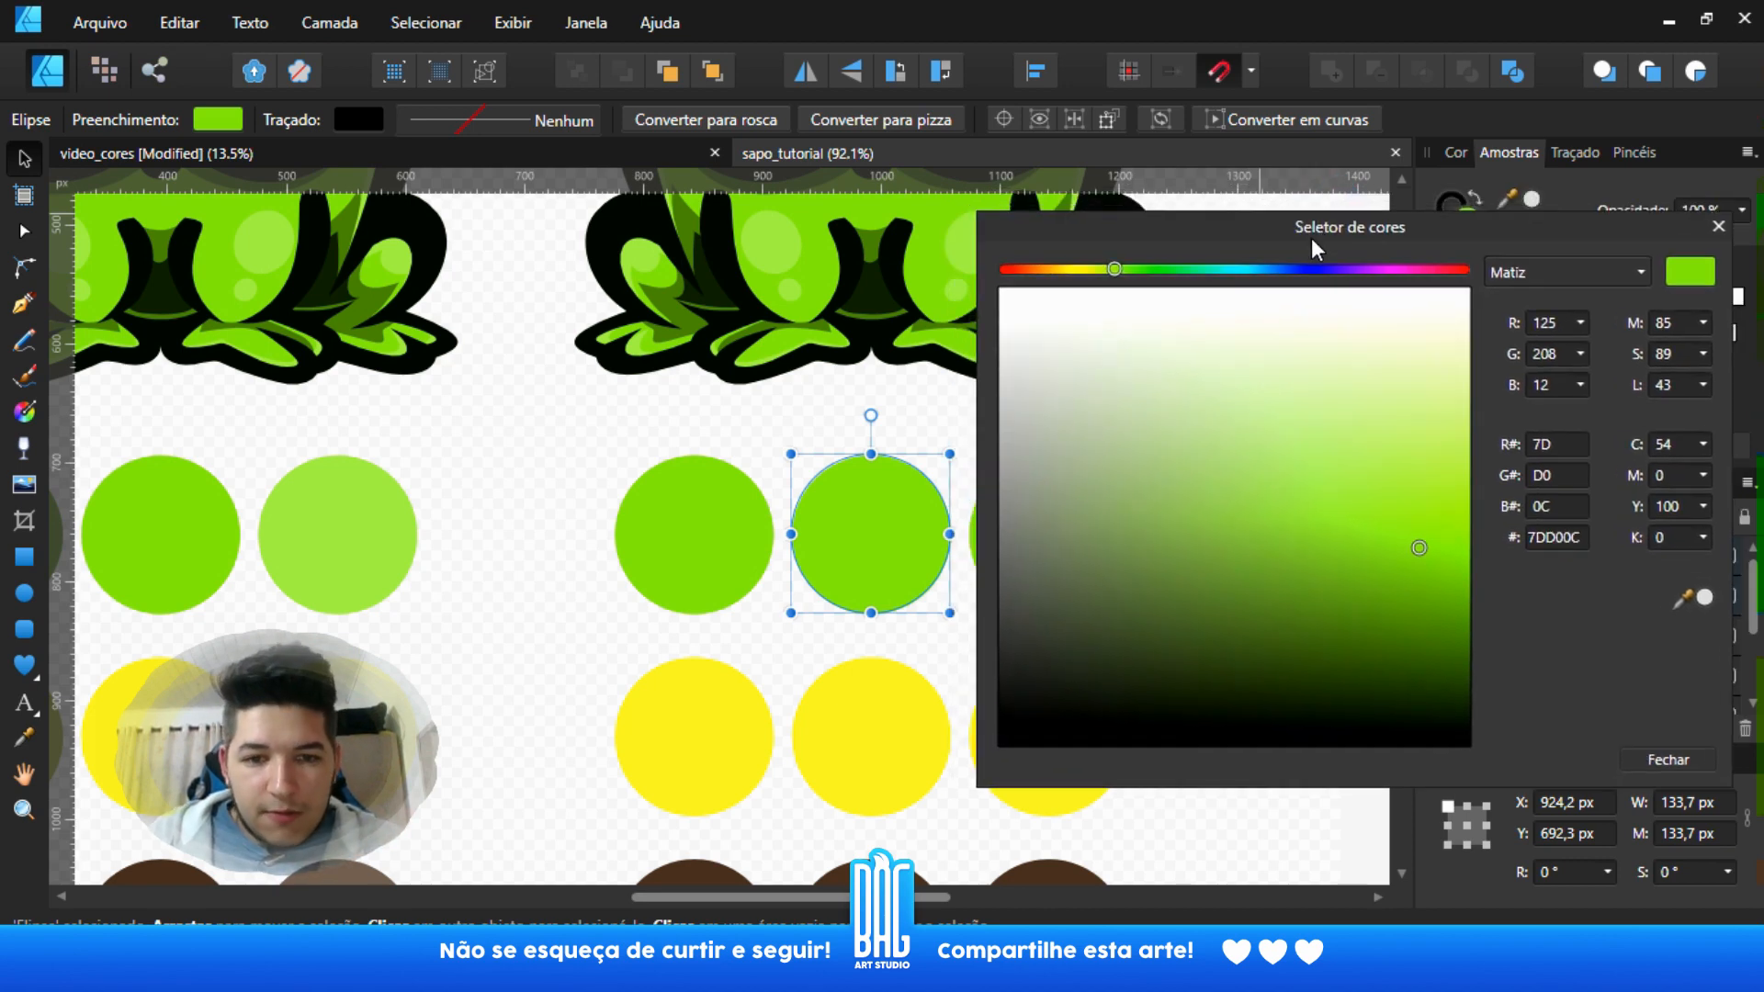
pyautogui.doubleClick(708, 521)
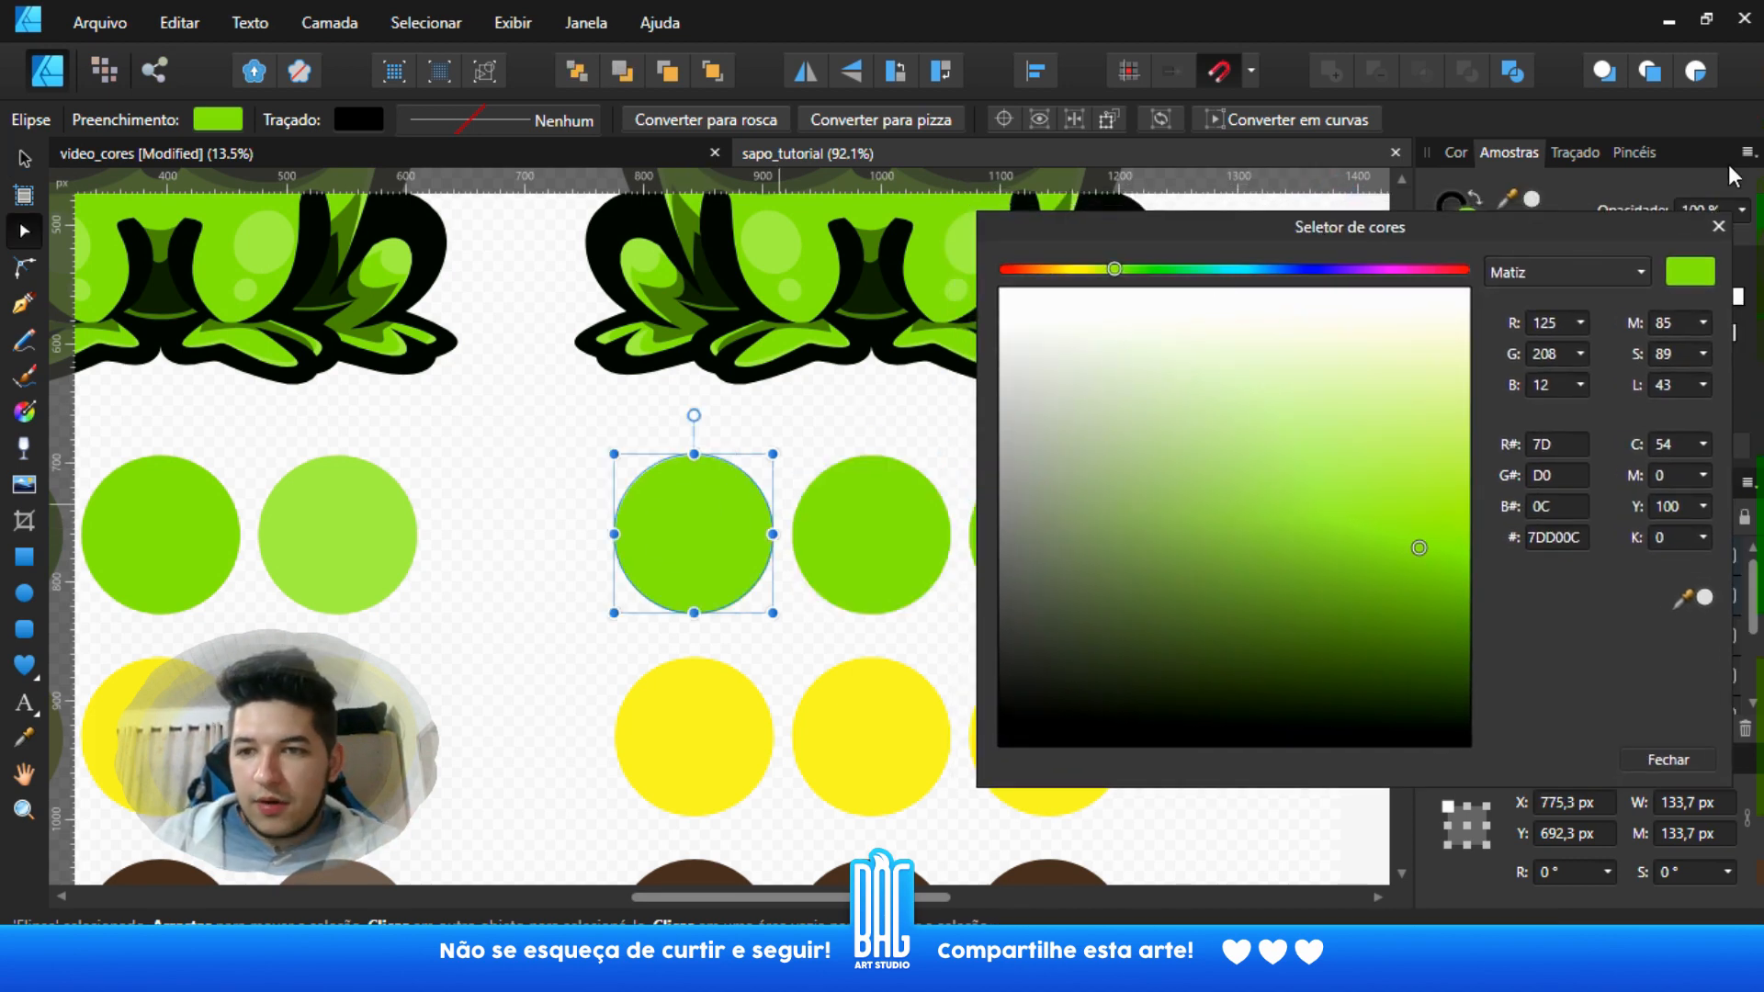
pyautogui.click(1719, 226)
pyautogui.click(913, 524)
# - Try a lighter luminosity on the first green circle of the right-hand palette and restore its fill by sampling the middle circle
pyautogui.scroll(-3, 925, 367)
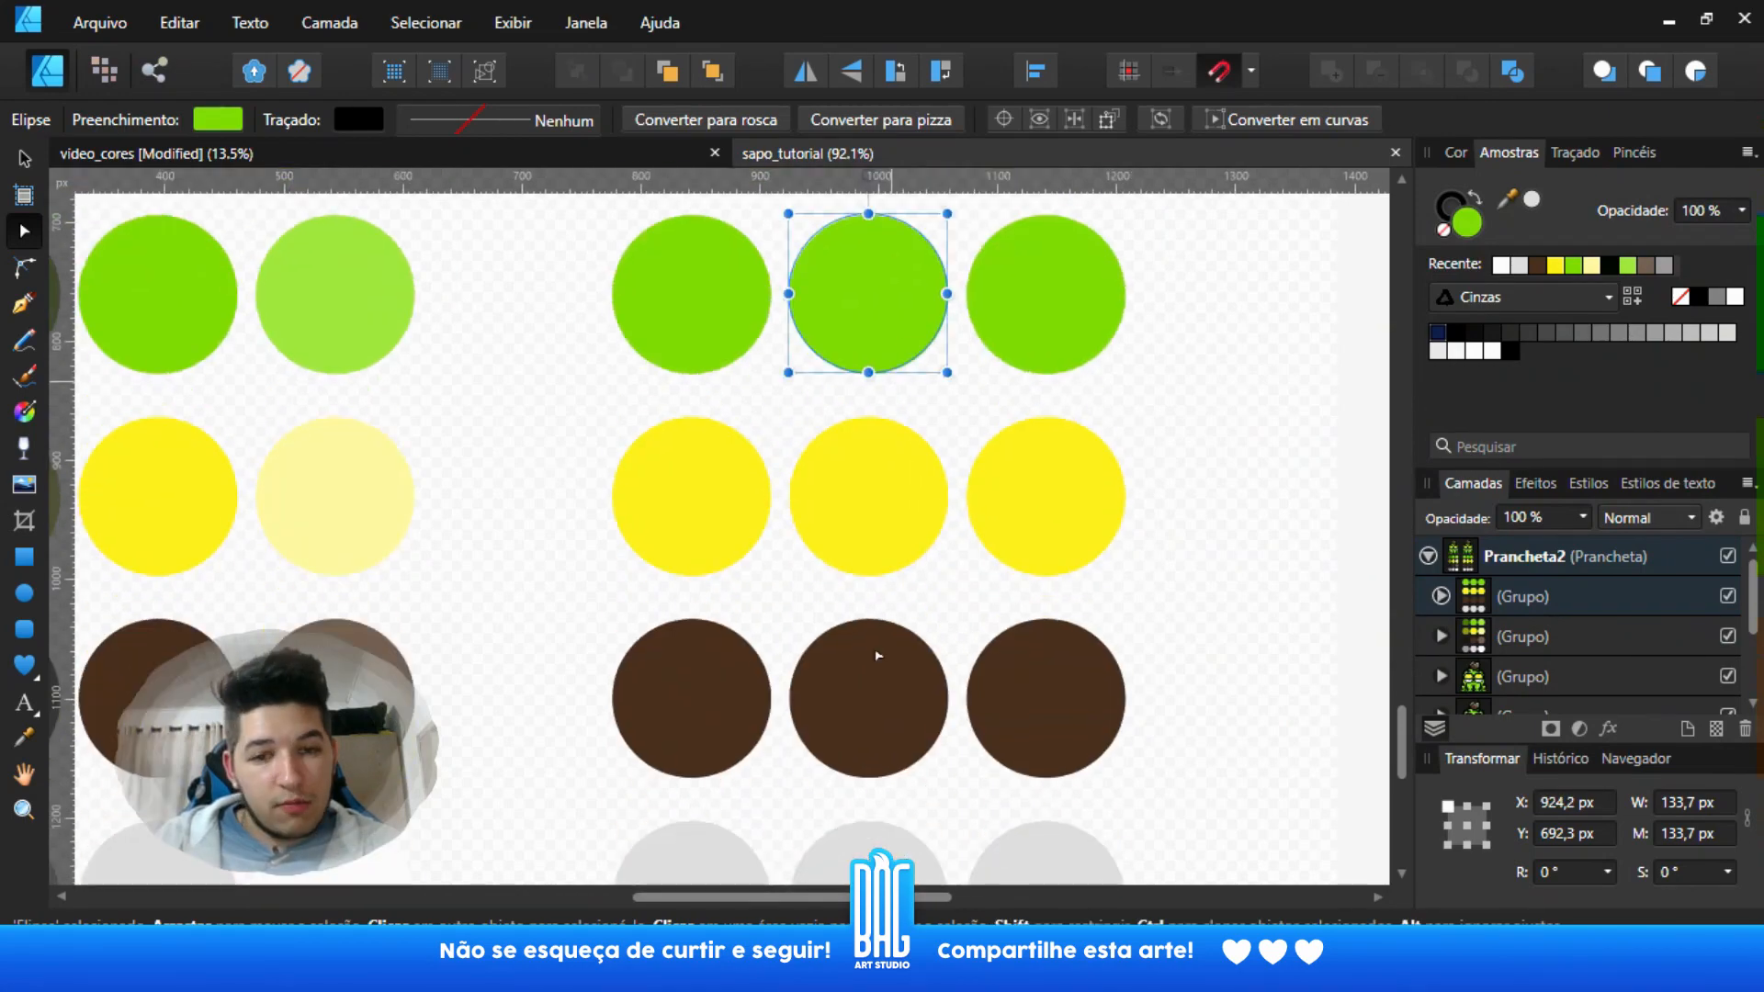
pyautogui.scroll(-3, 882, 570)
pyautogui.scroll(3, 896, 643)
pyautogui.scroll(2, 947, 637)
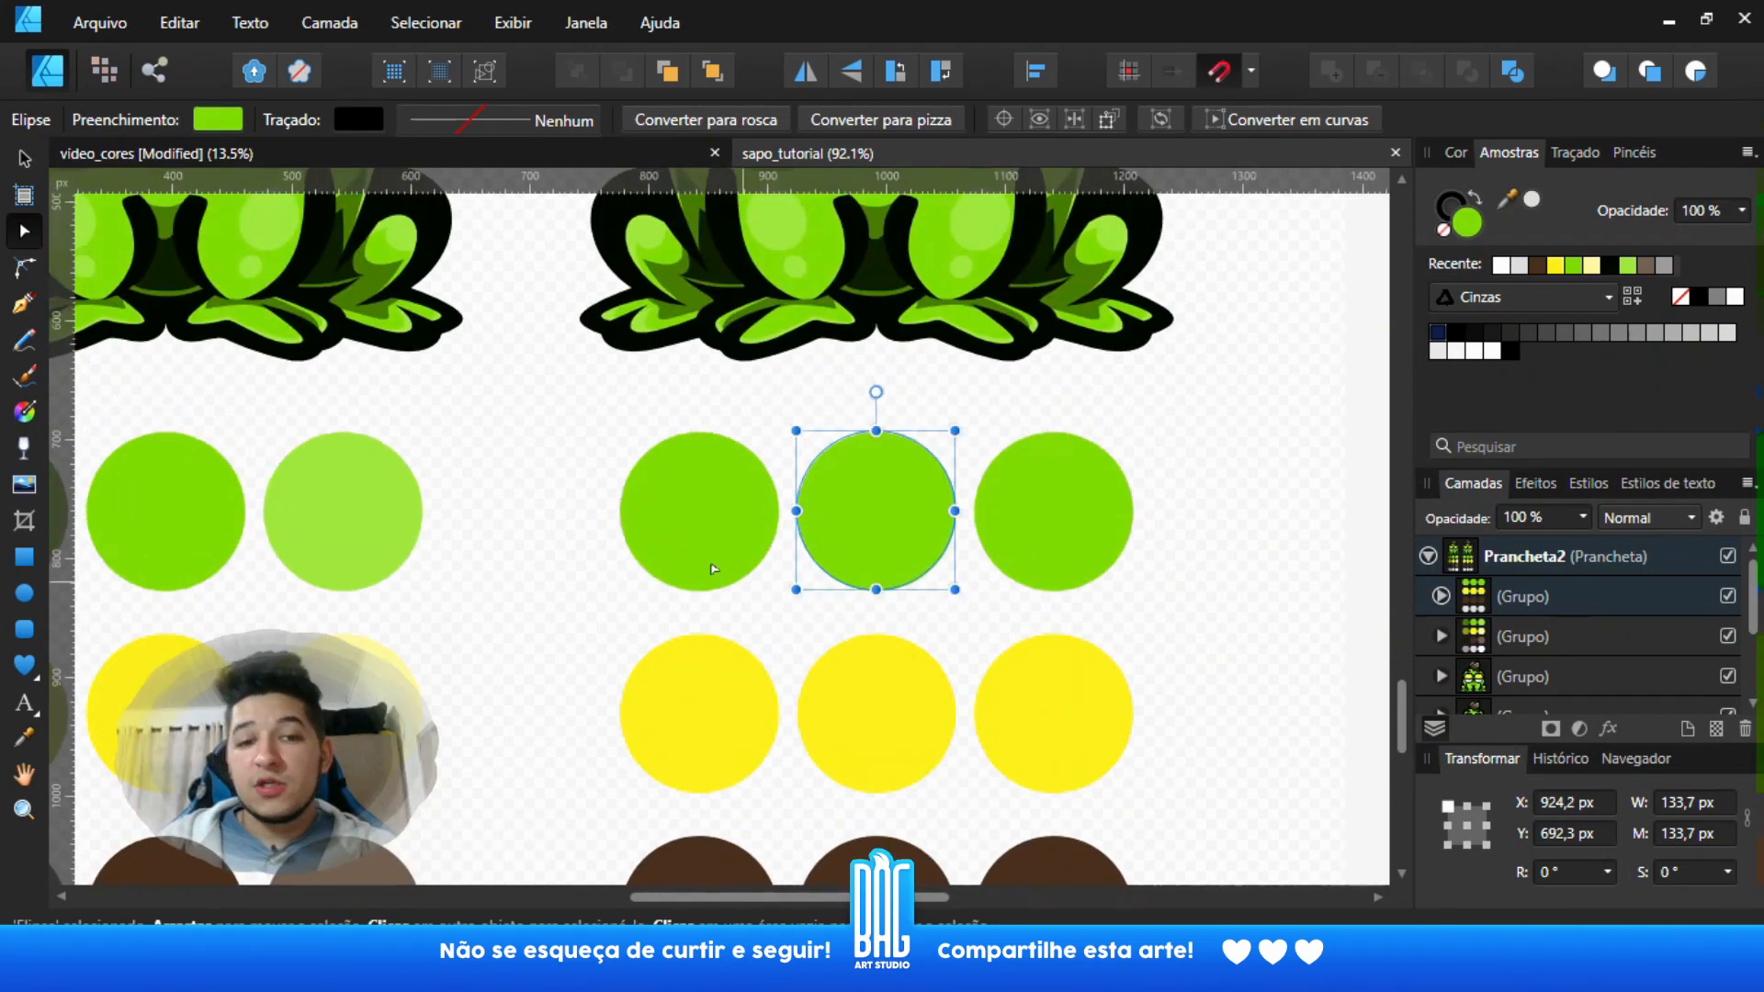
pyautogui.click(691, 537)
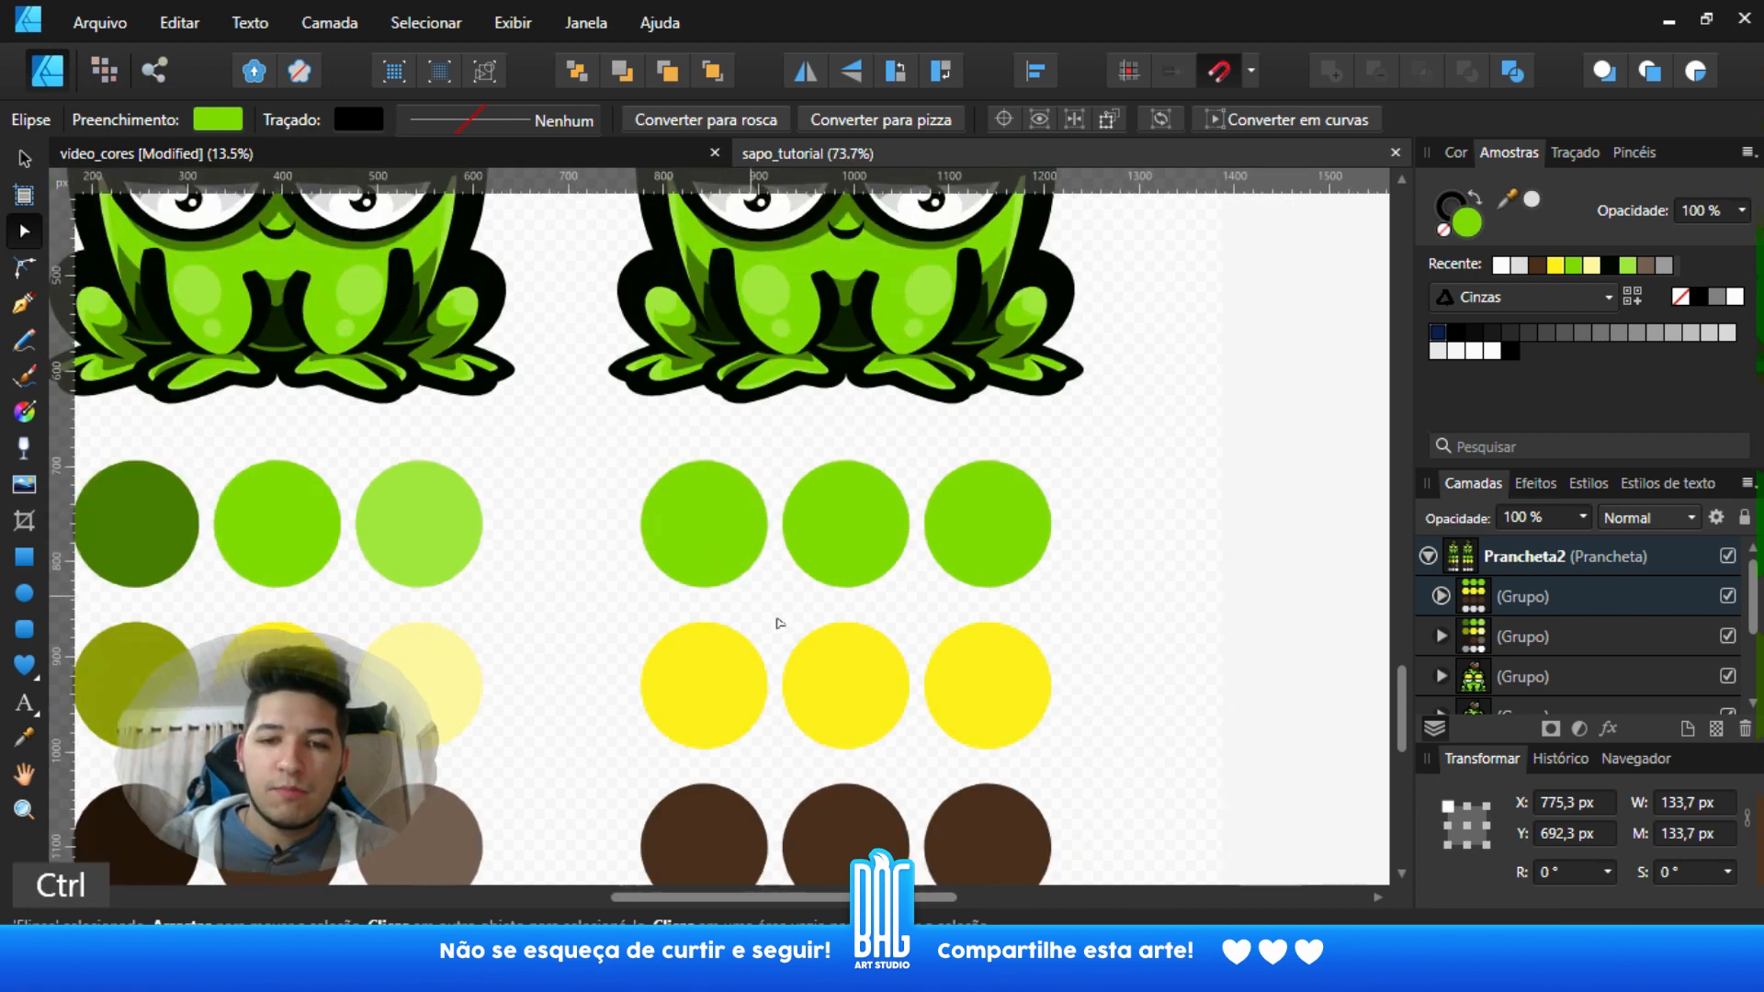
pyautogui.scroll(-1, 722, 571)
pyautogui.scroll(-1, 779, 551)
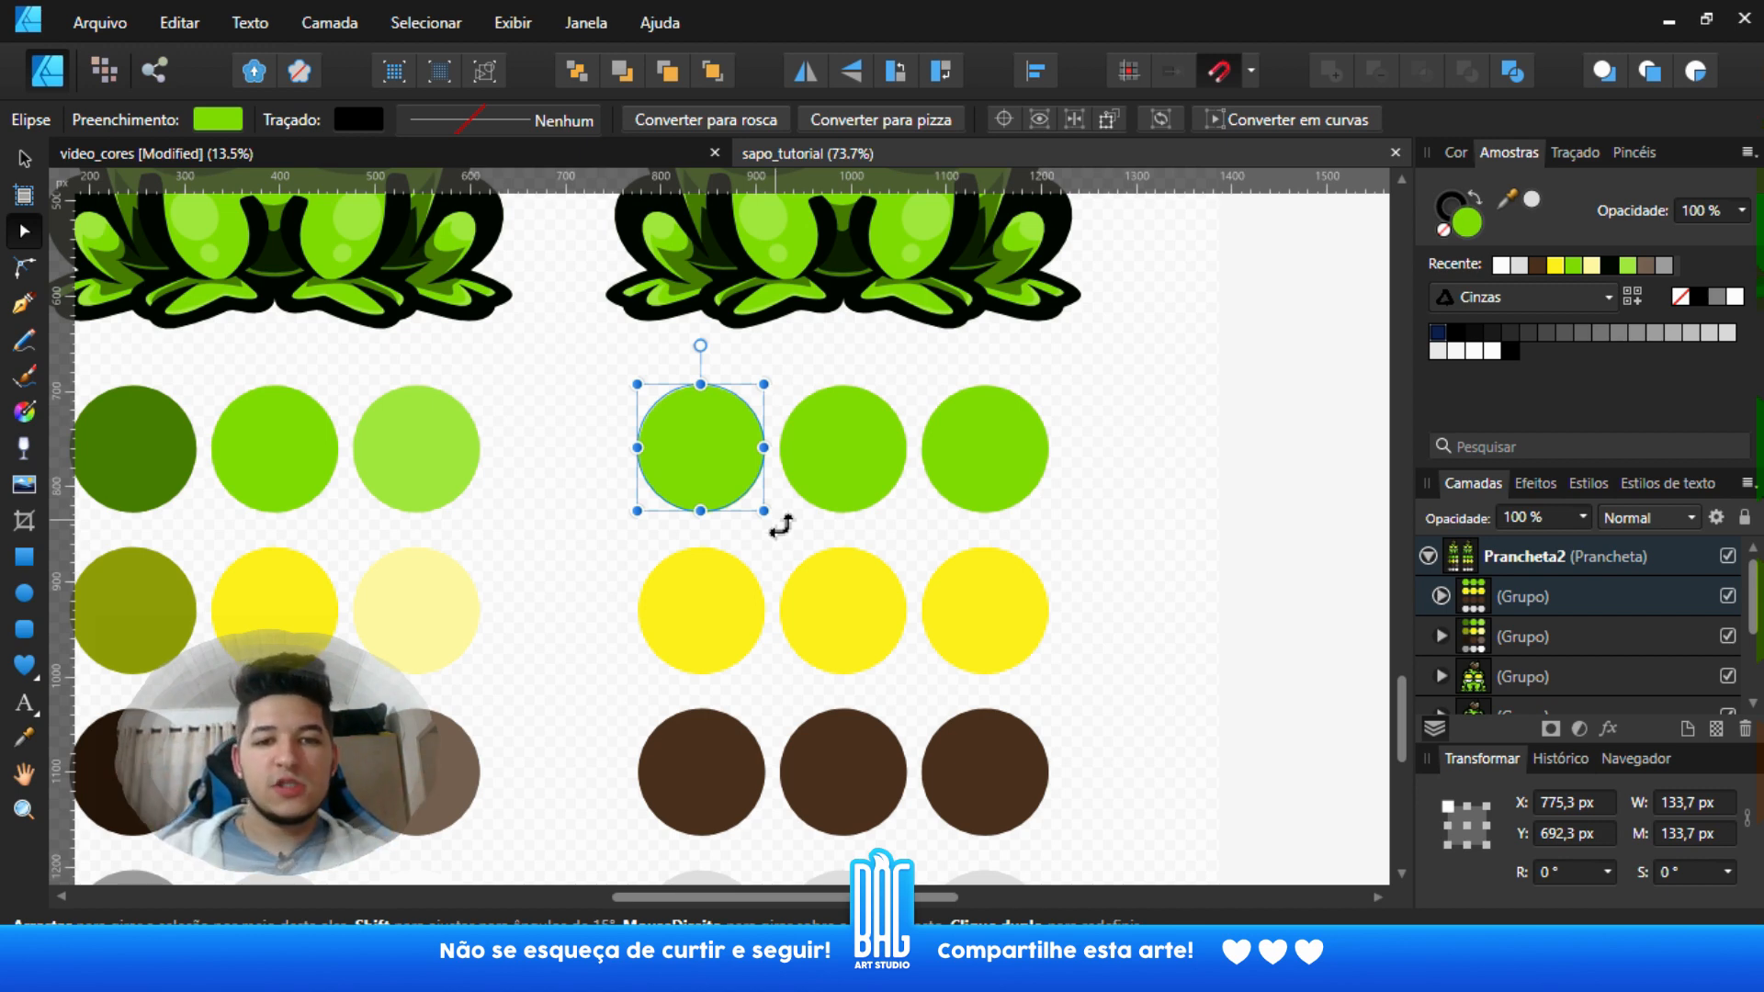
pyautogui.scroll(1, 789, 485)
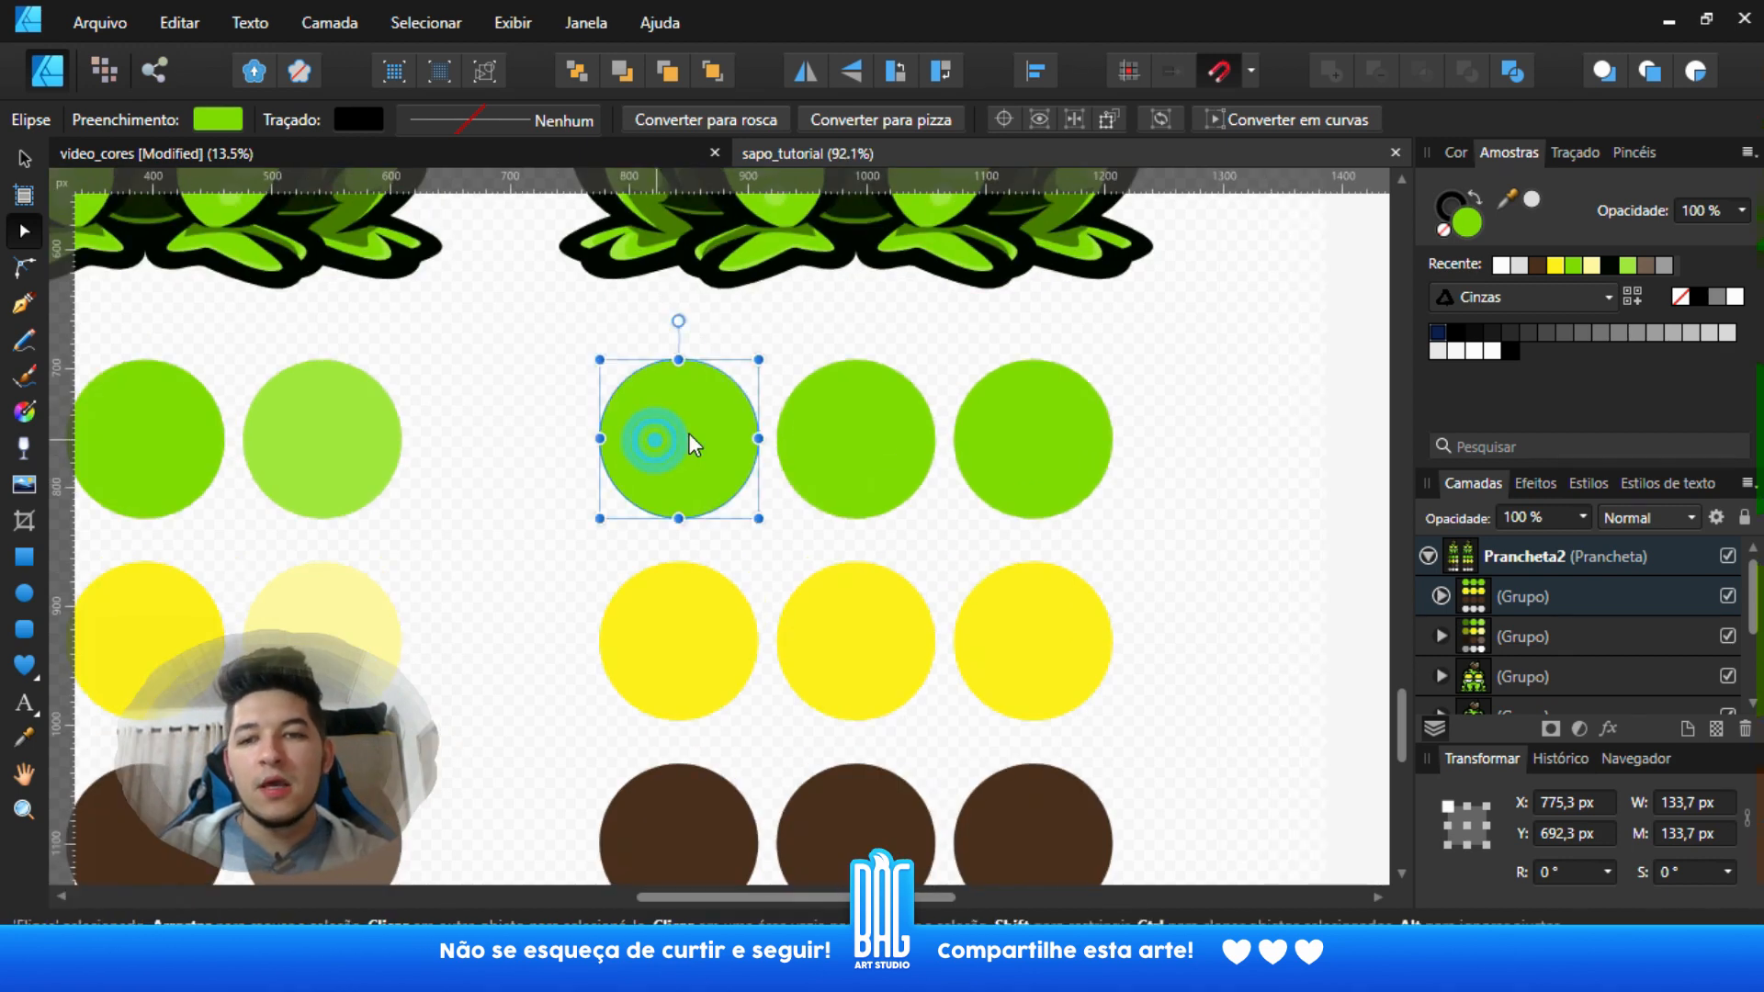
pyautogui.doubleClick(1474, 225)
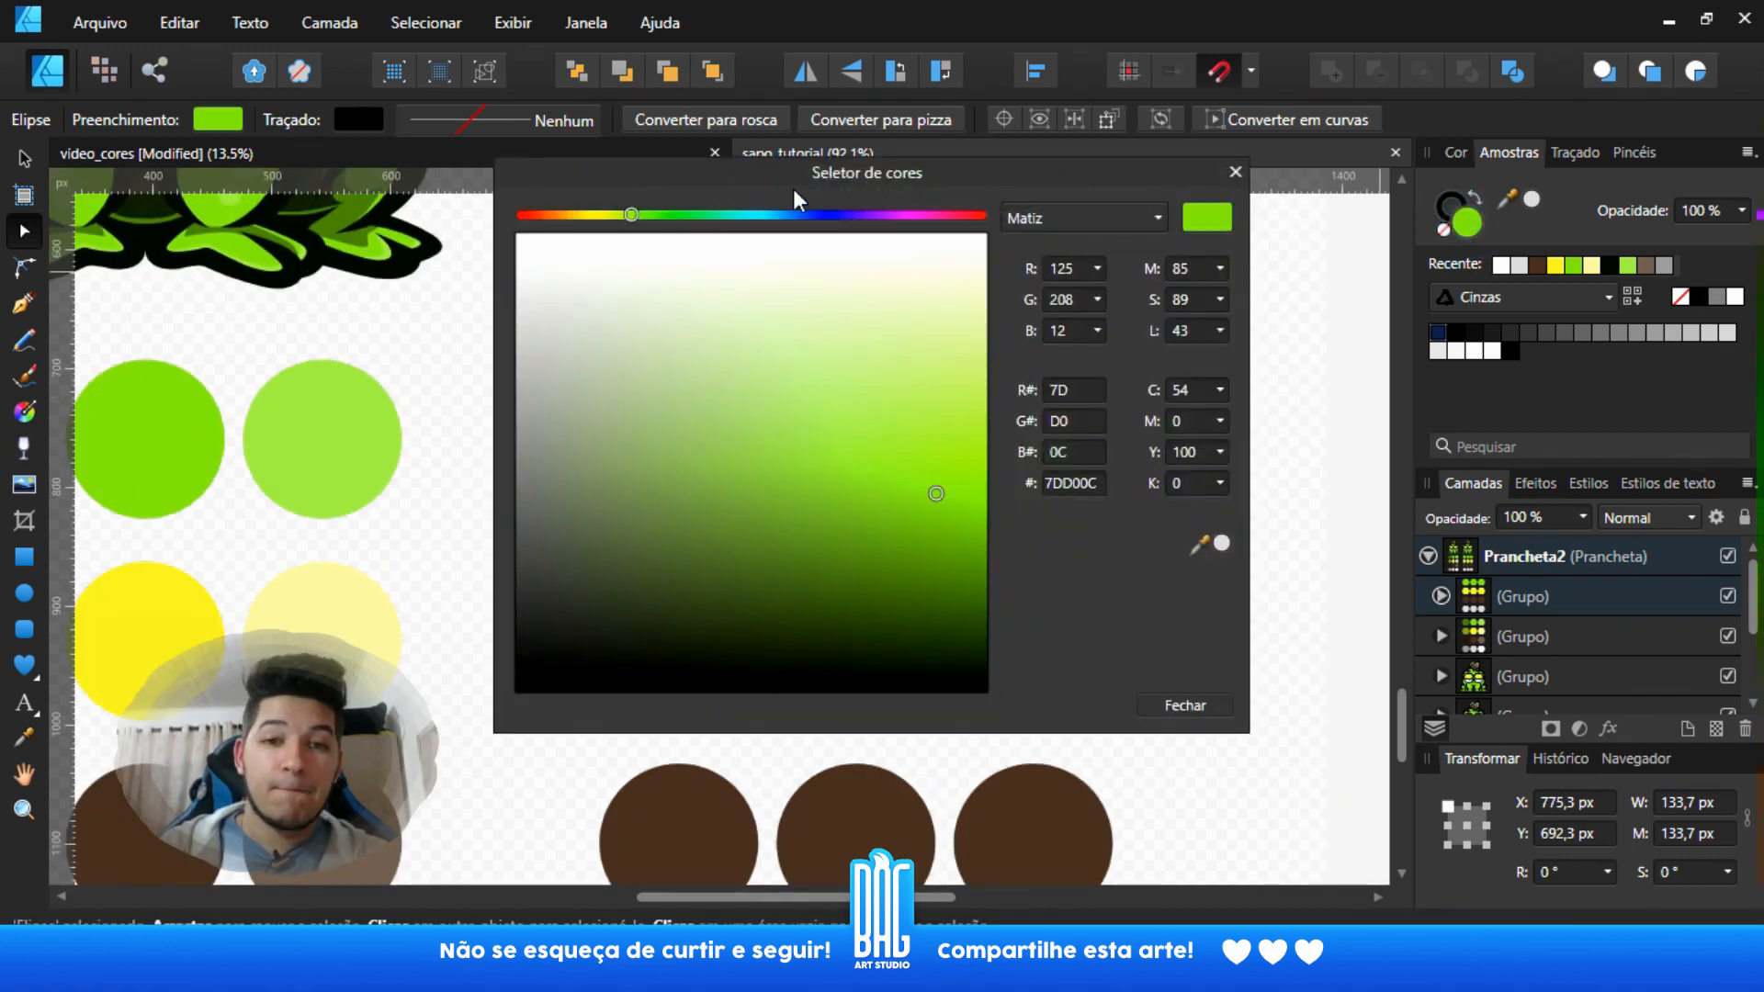
pyautogui.moveTo(792, 189); pyautogui.dragTo(1285, 232)
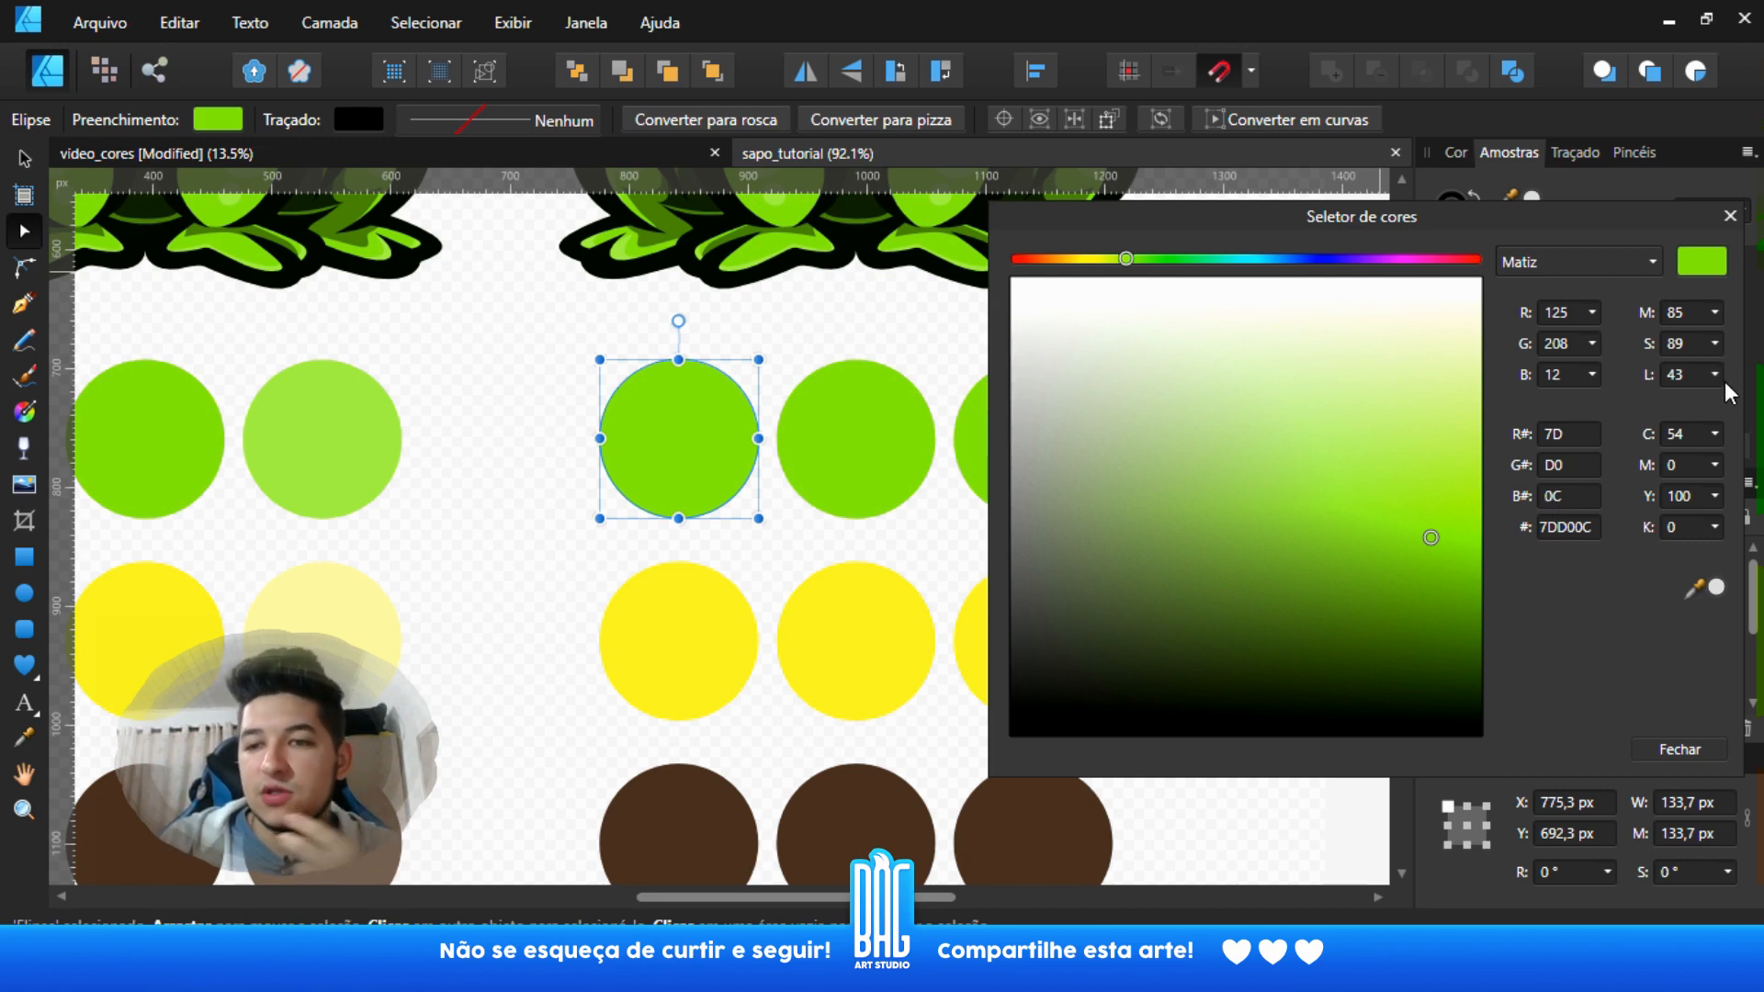
pyautogui.moveTo(1715, 375); pyautogui.dragTo(1656, 416)
pyautogui.click(1726, 224)
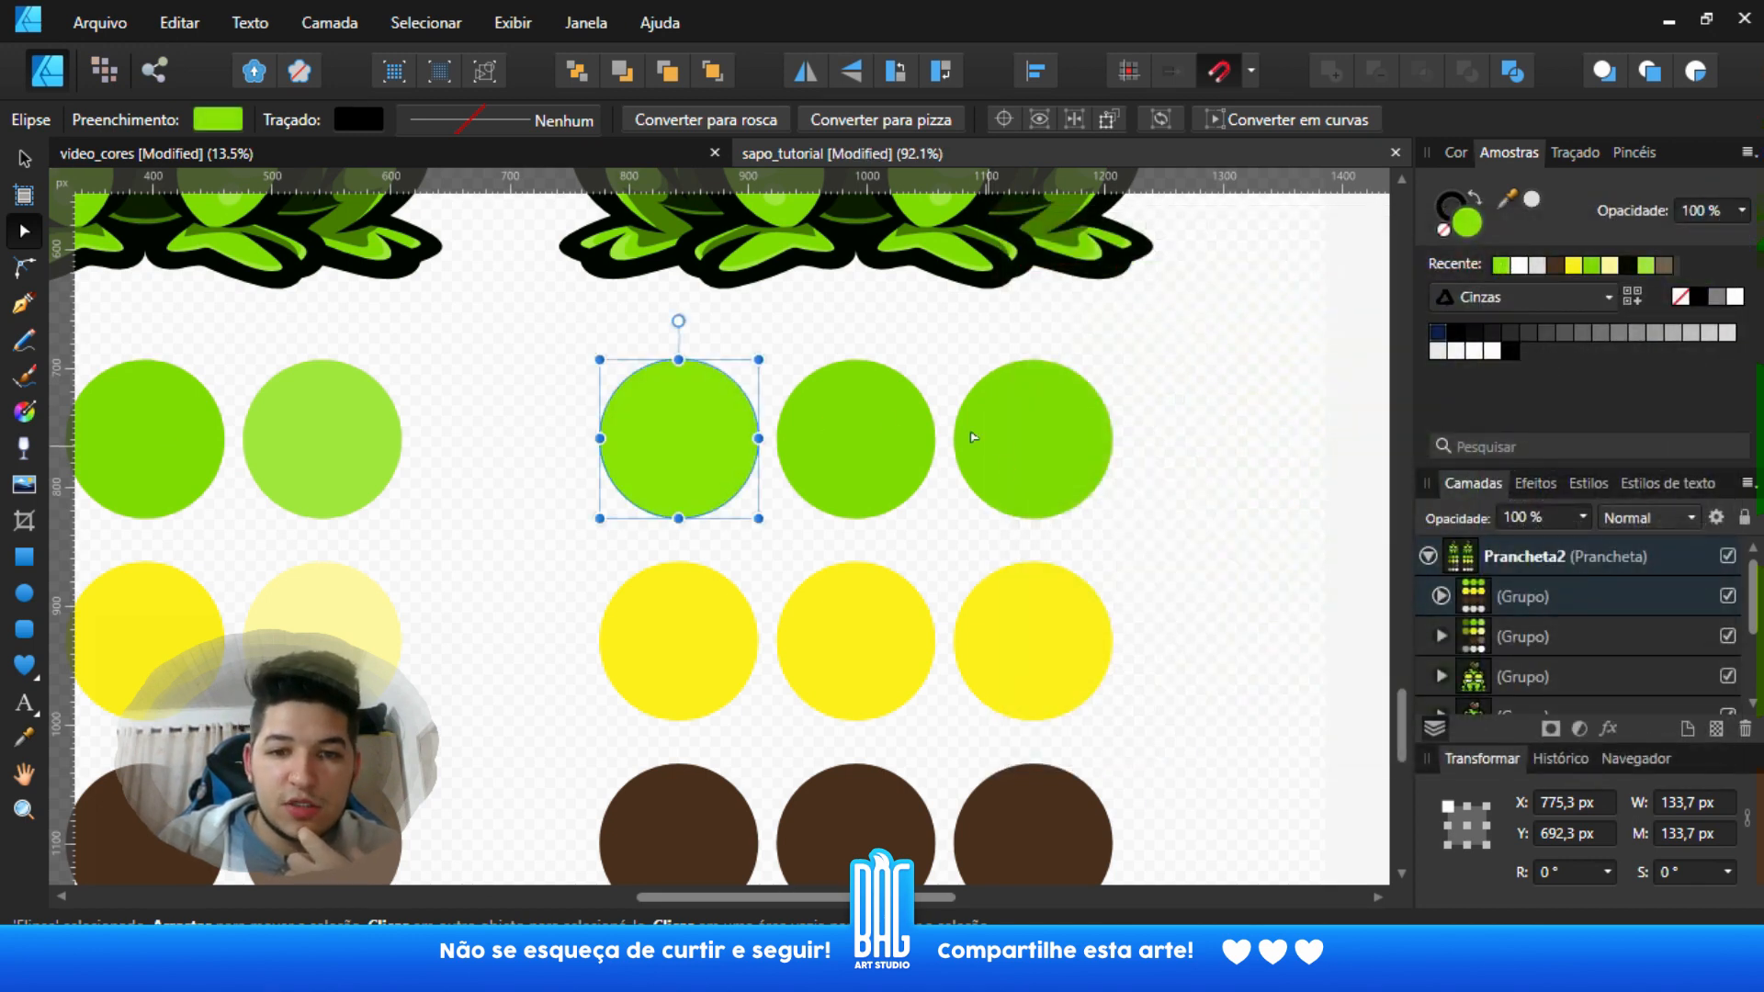
pyautogui.press('i')
pyautogui.click(875, 421)
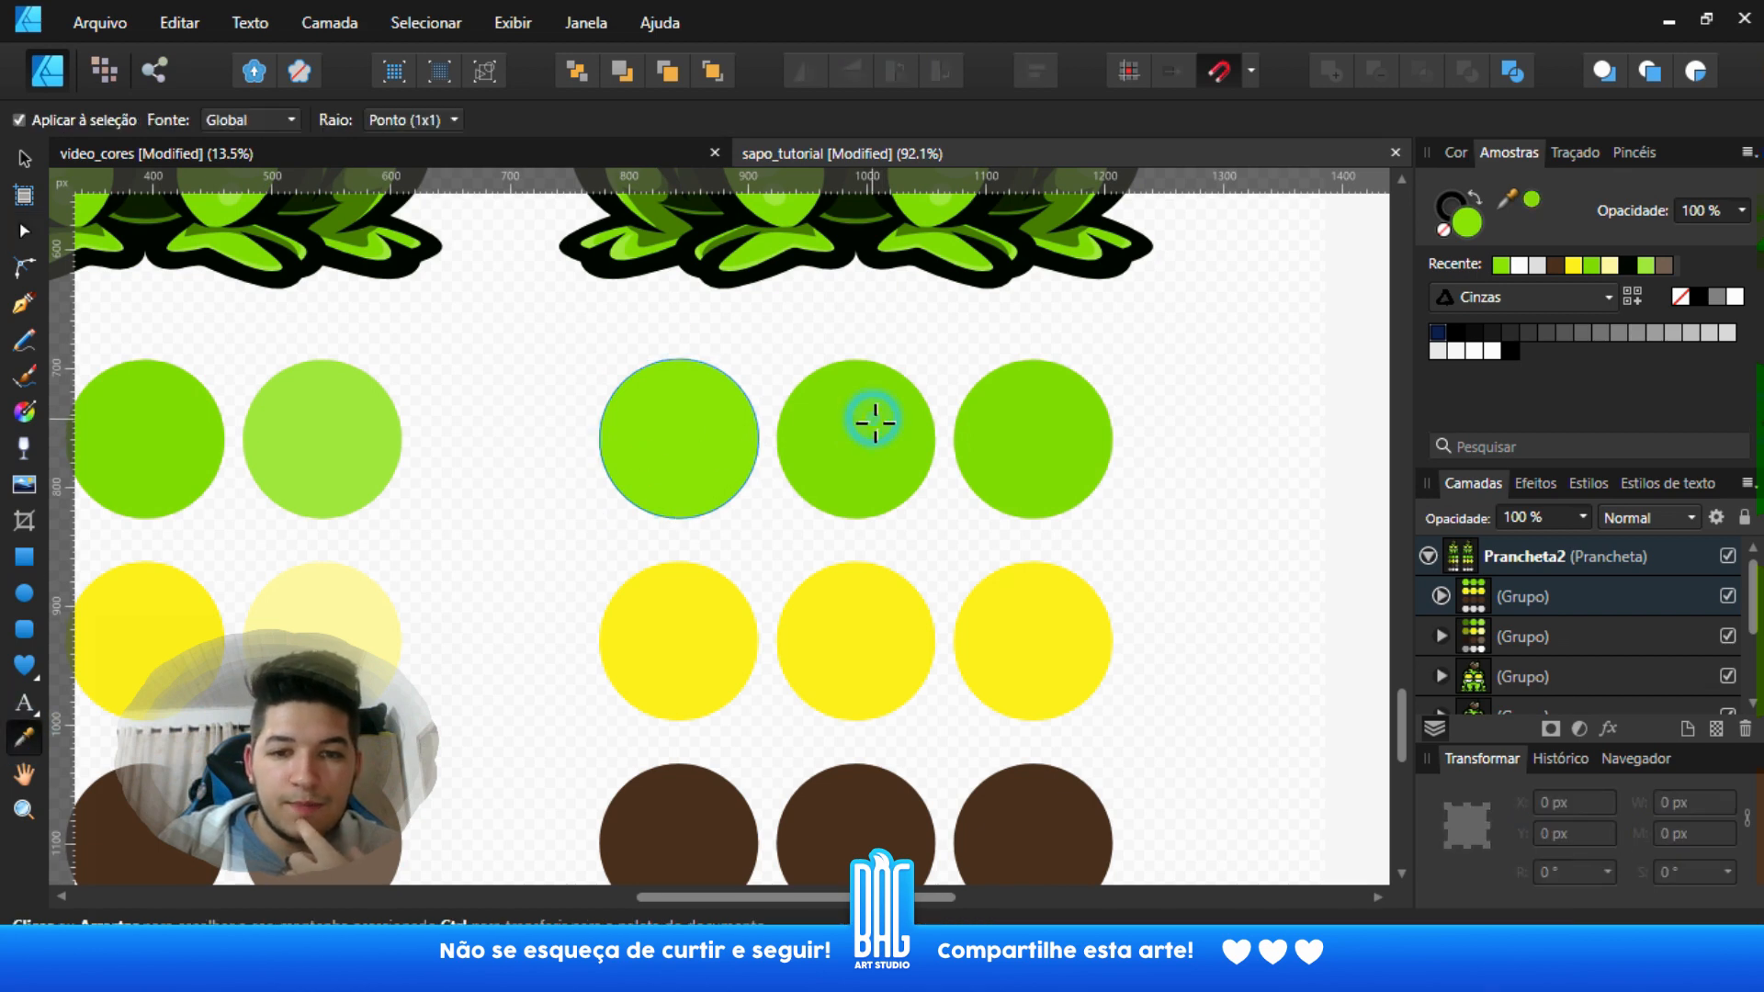
# - Set the fill of the right-hand palette's first green circle to luminosity 31 and hue 104
pyautogui.press('v')
pyautogui.doubleClick(1470, 230)
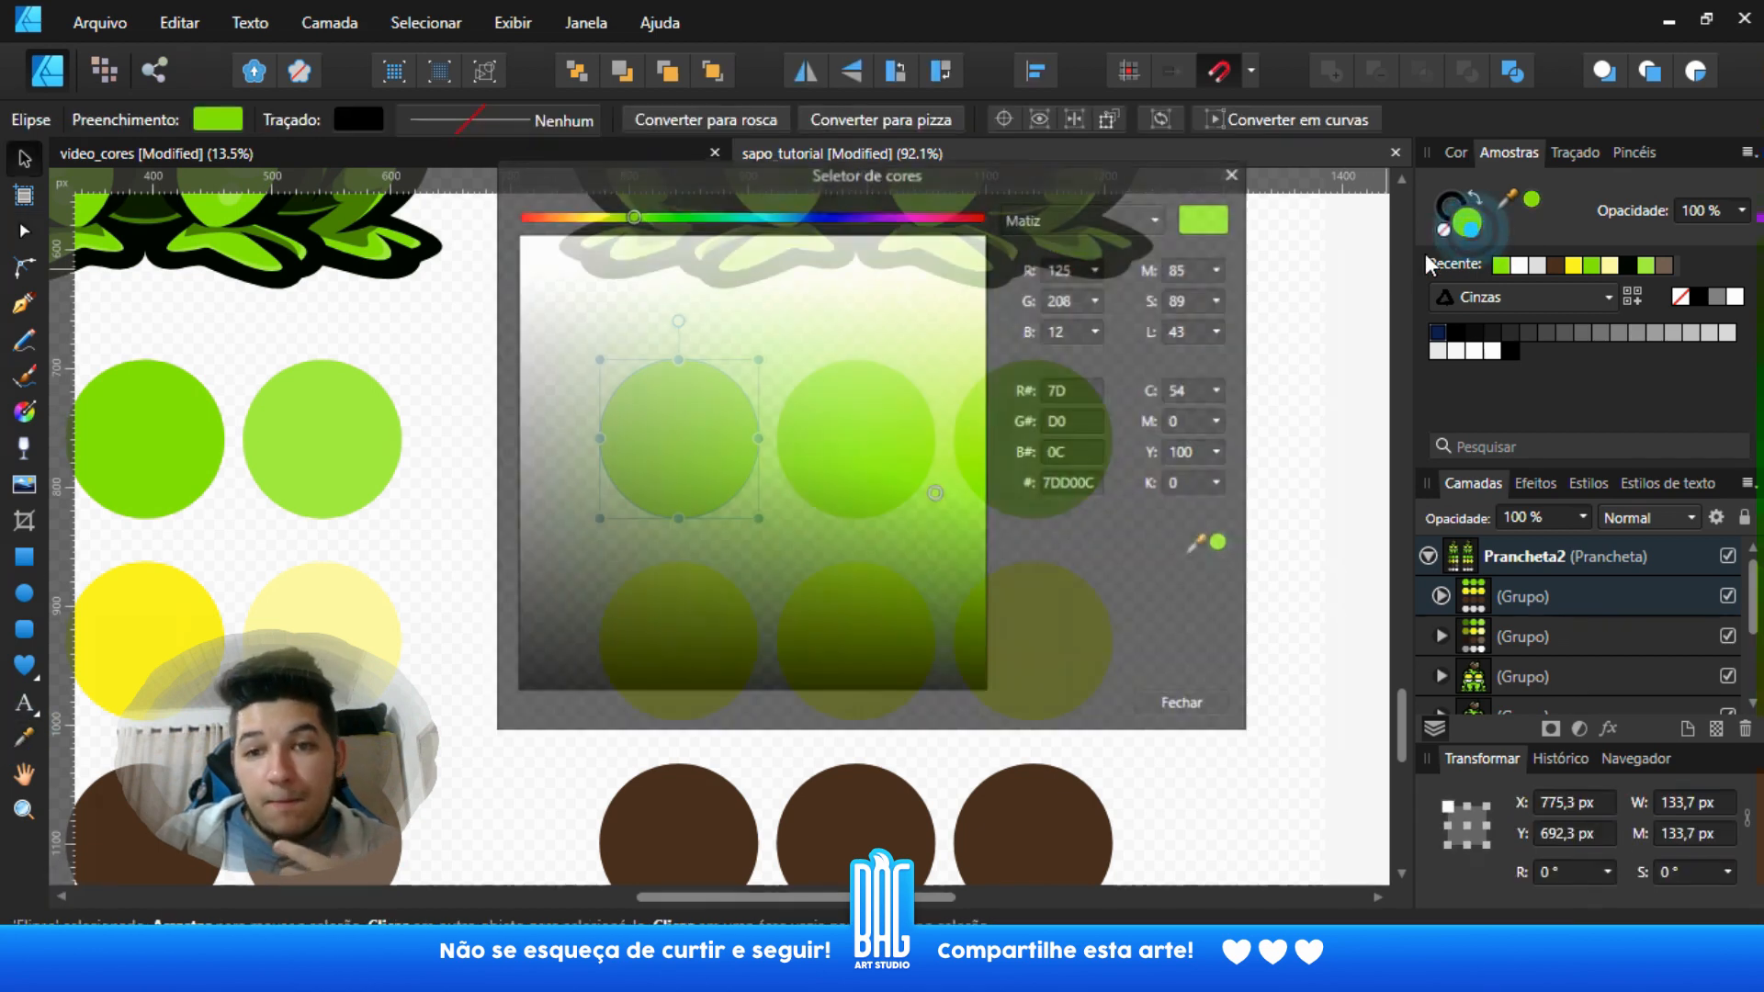
pyautogui.moveTo(1105, 186); pyautogui.dragTo(1536, 218)
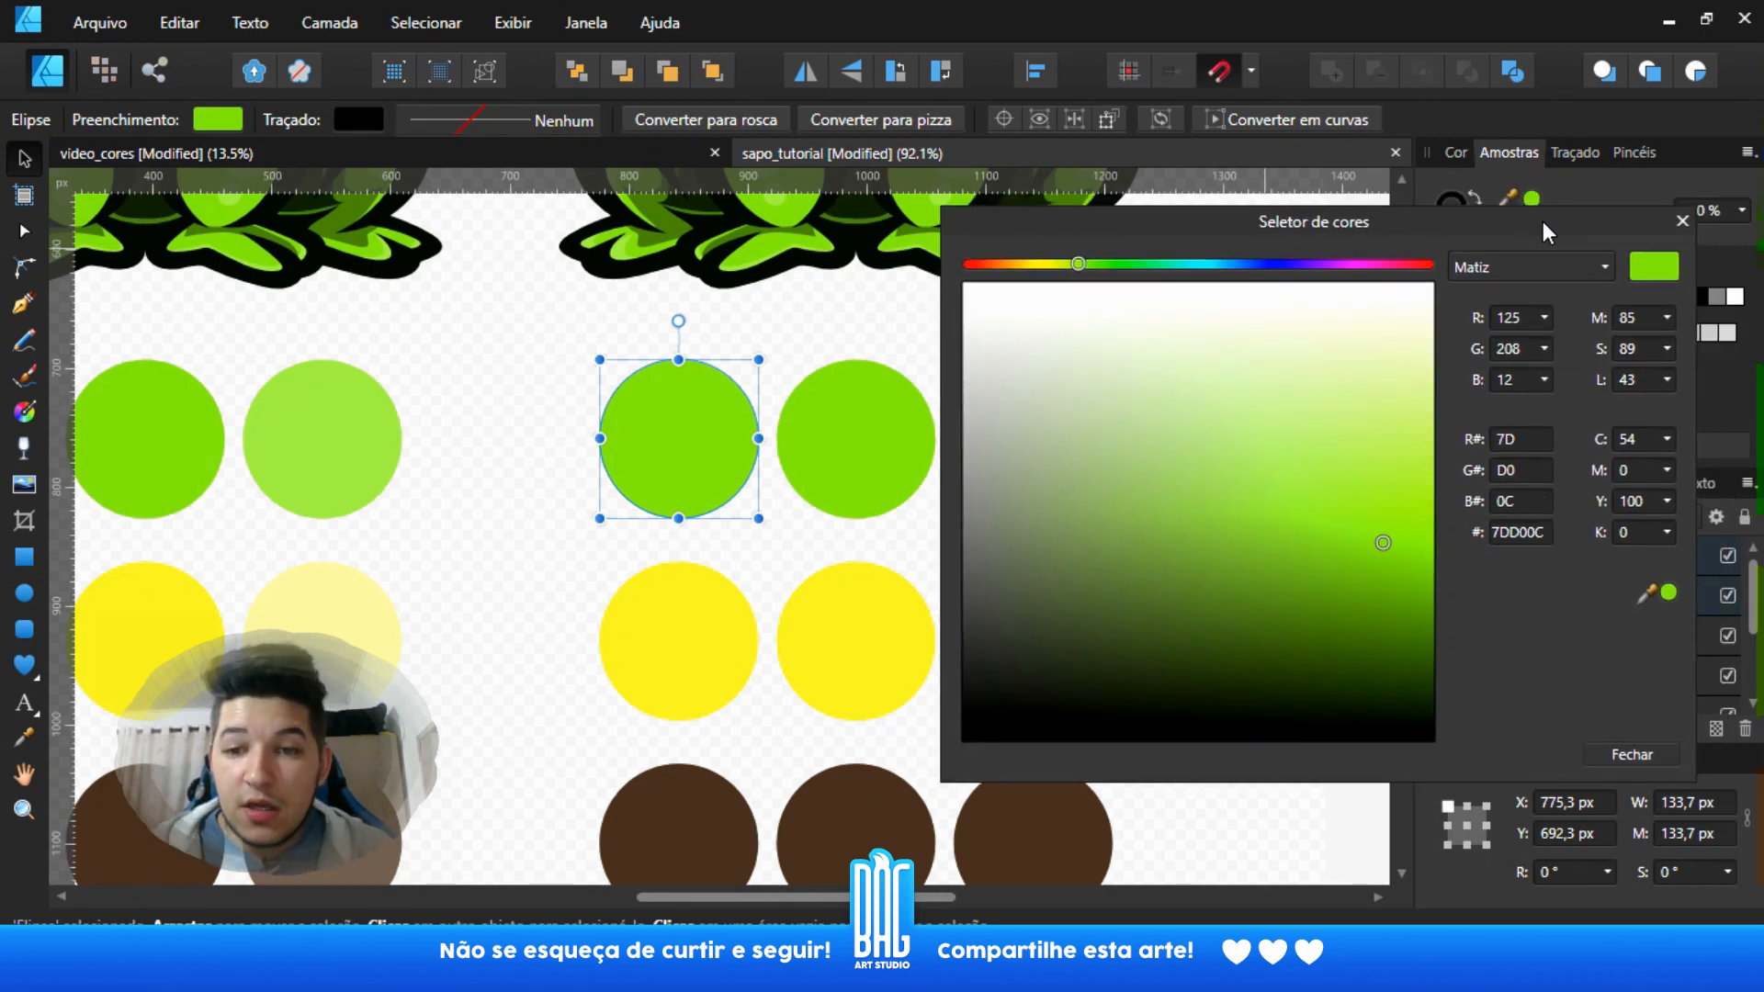
pyautogui.click(1663, 384)
pyautogui.moveTo(1661, 407); pyautogui.dragTo(1641, 416)
pyautogui.moveTo(1635, 417); pyautogui.dragTo(1627, 420)
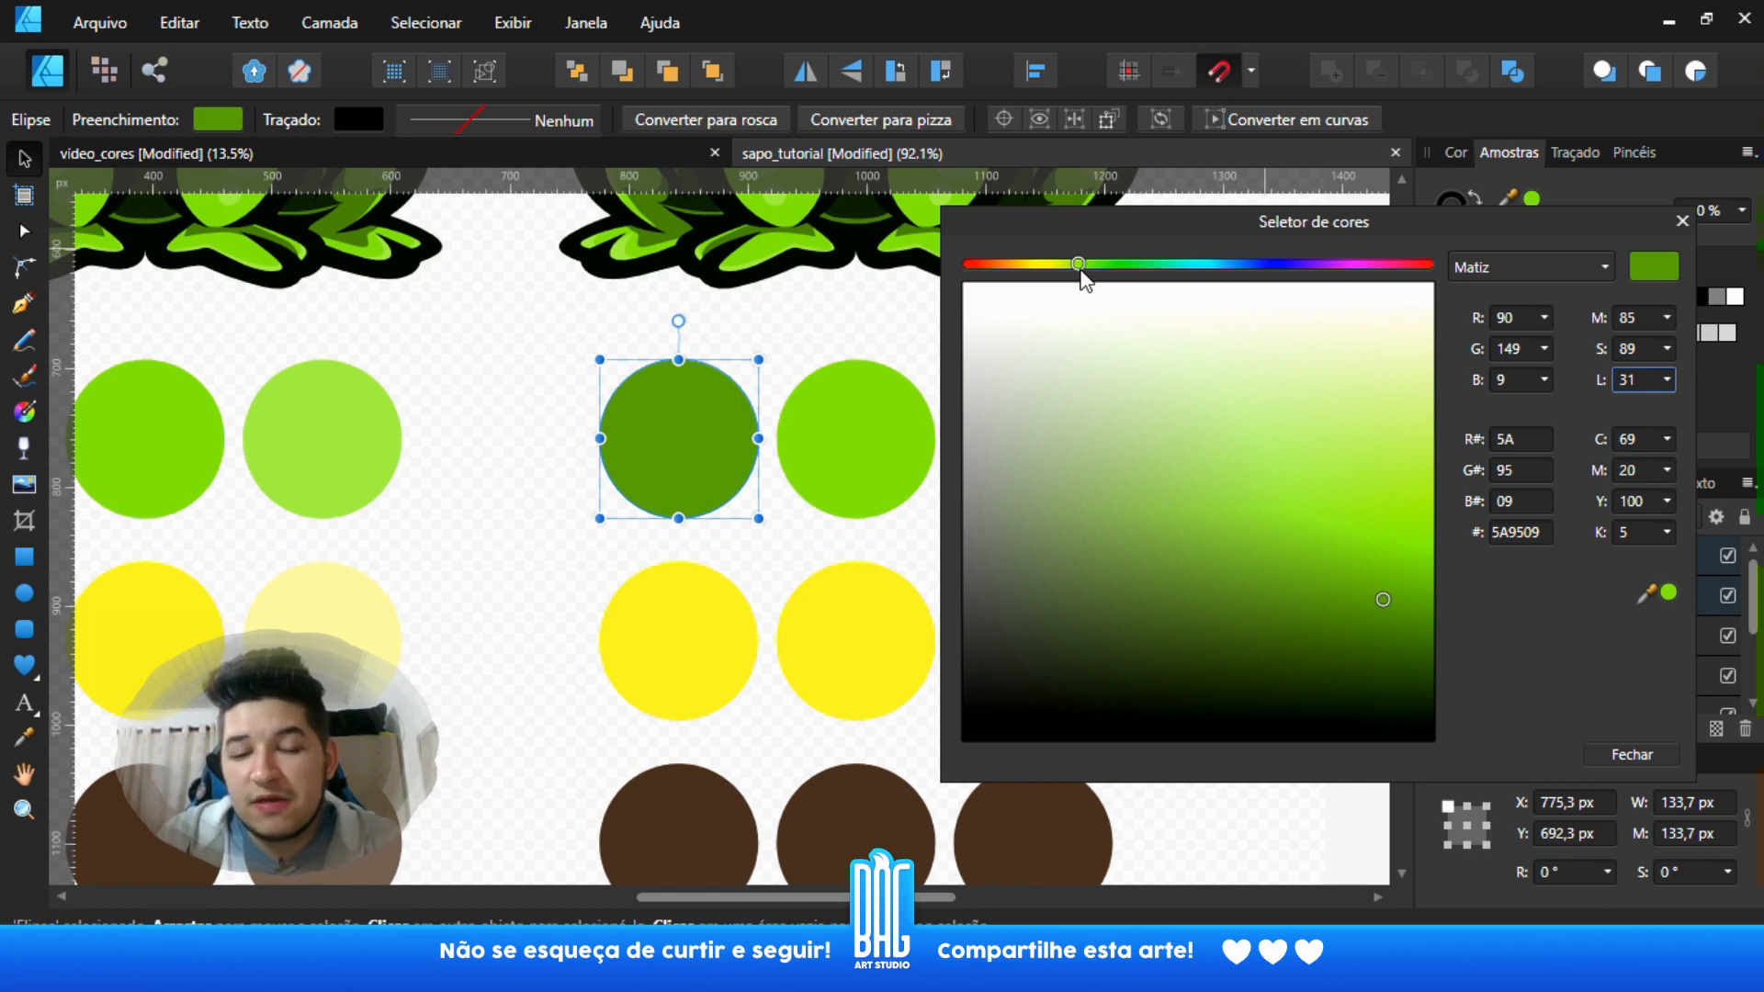
pyautogui.moveTo(1089, 263); pyautogui.dragTo(1107, 281)
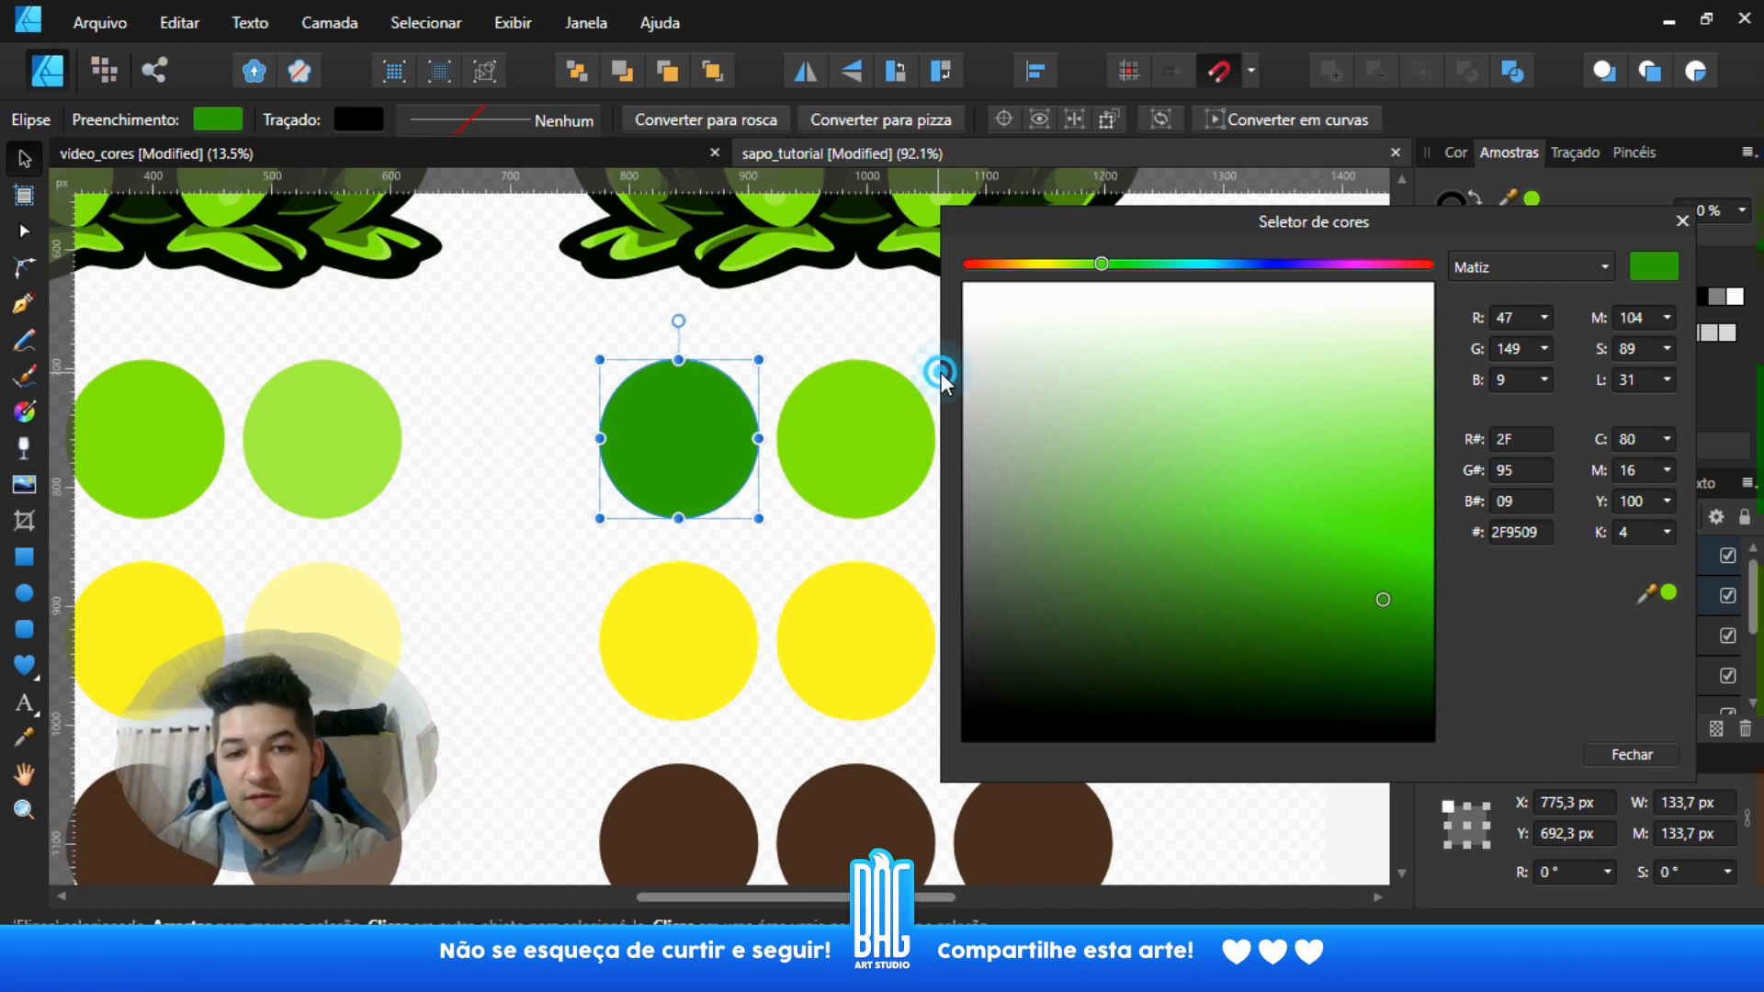
# - Compare the right-hand palette's first green circle with its middle circle and overlay it on the left-hand palette's greens, undoing the placement
pyautogui.click(889, 443)
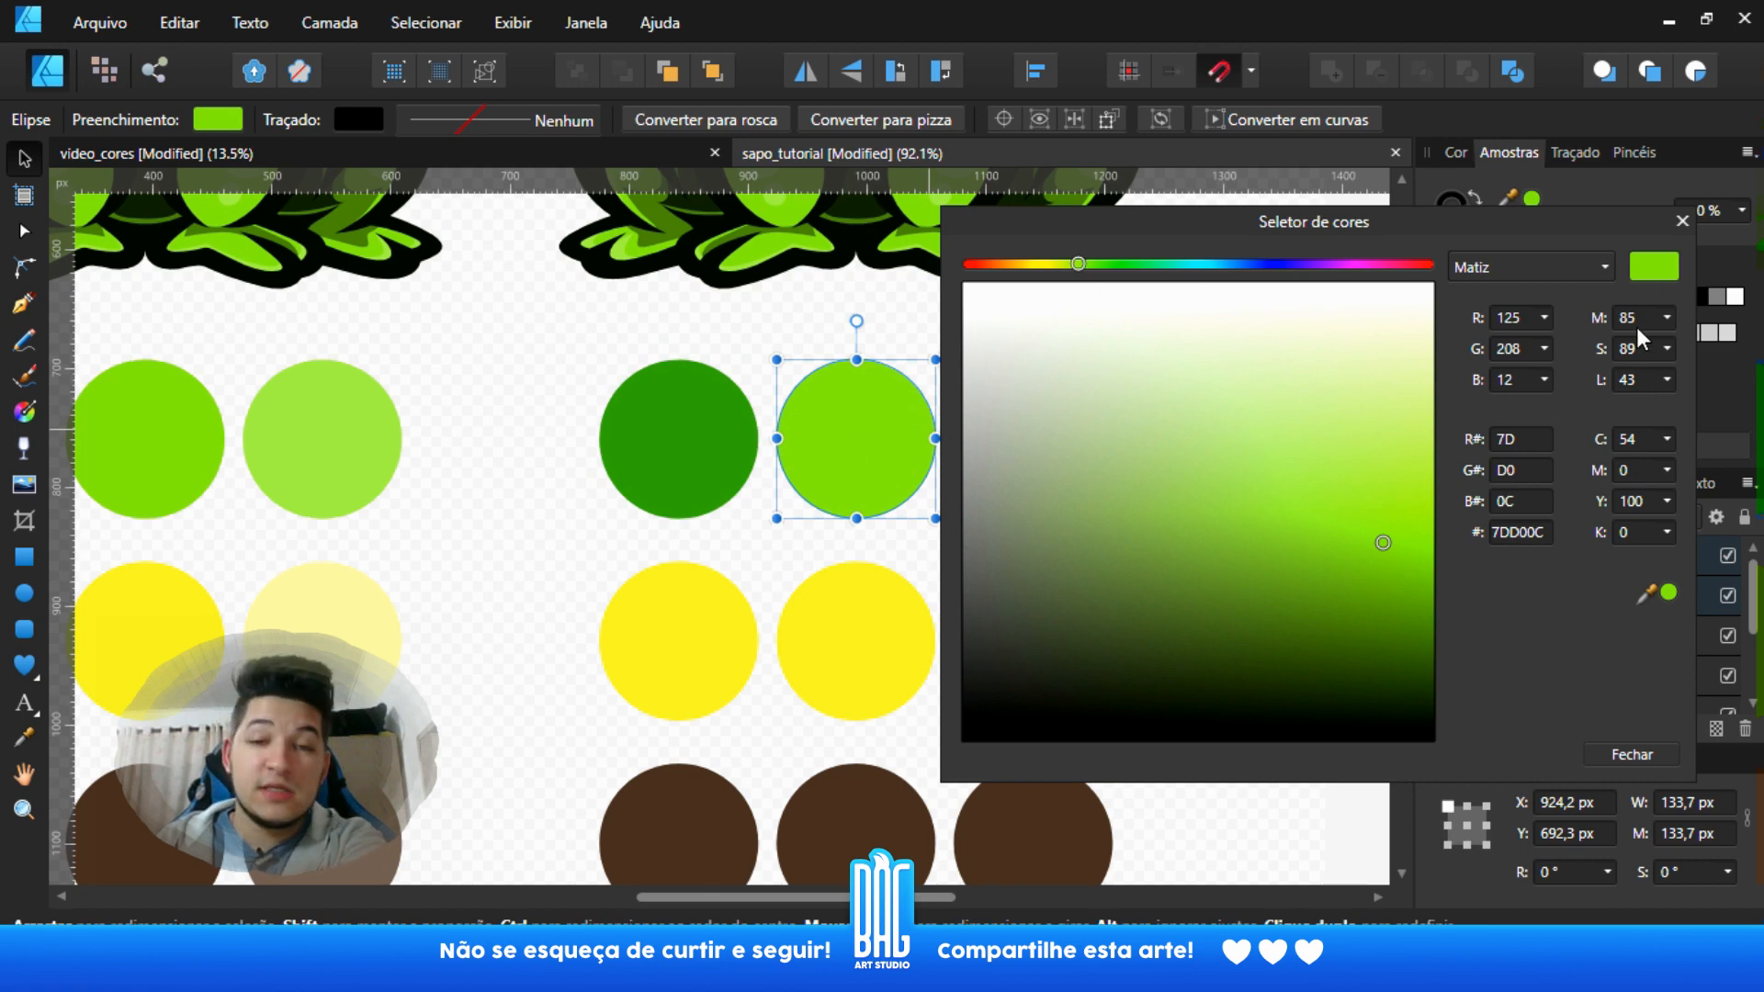
pyautogui.click(693, 448)
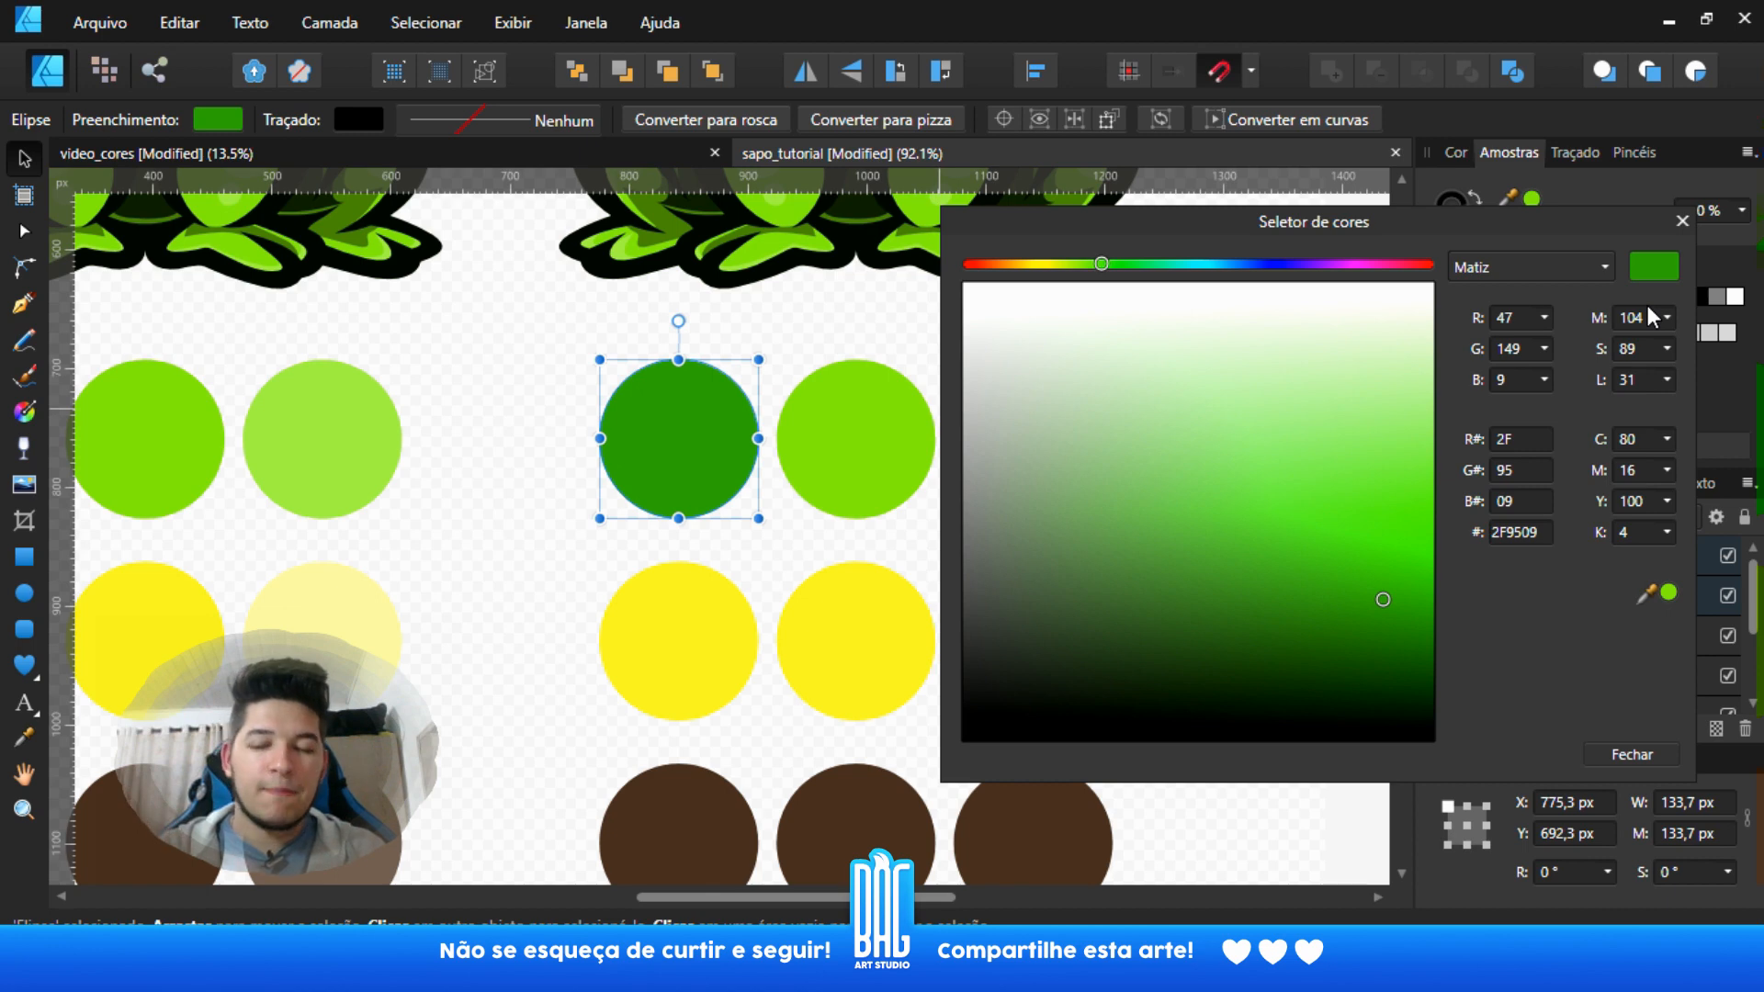
pyautogui.scroll(-2, 732, 642)
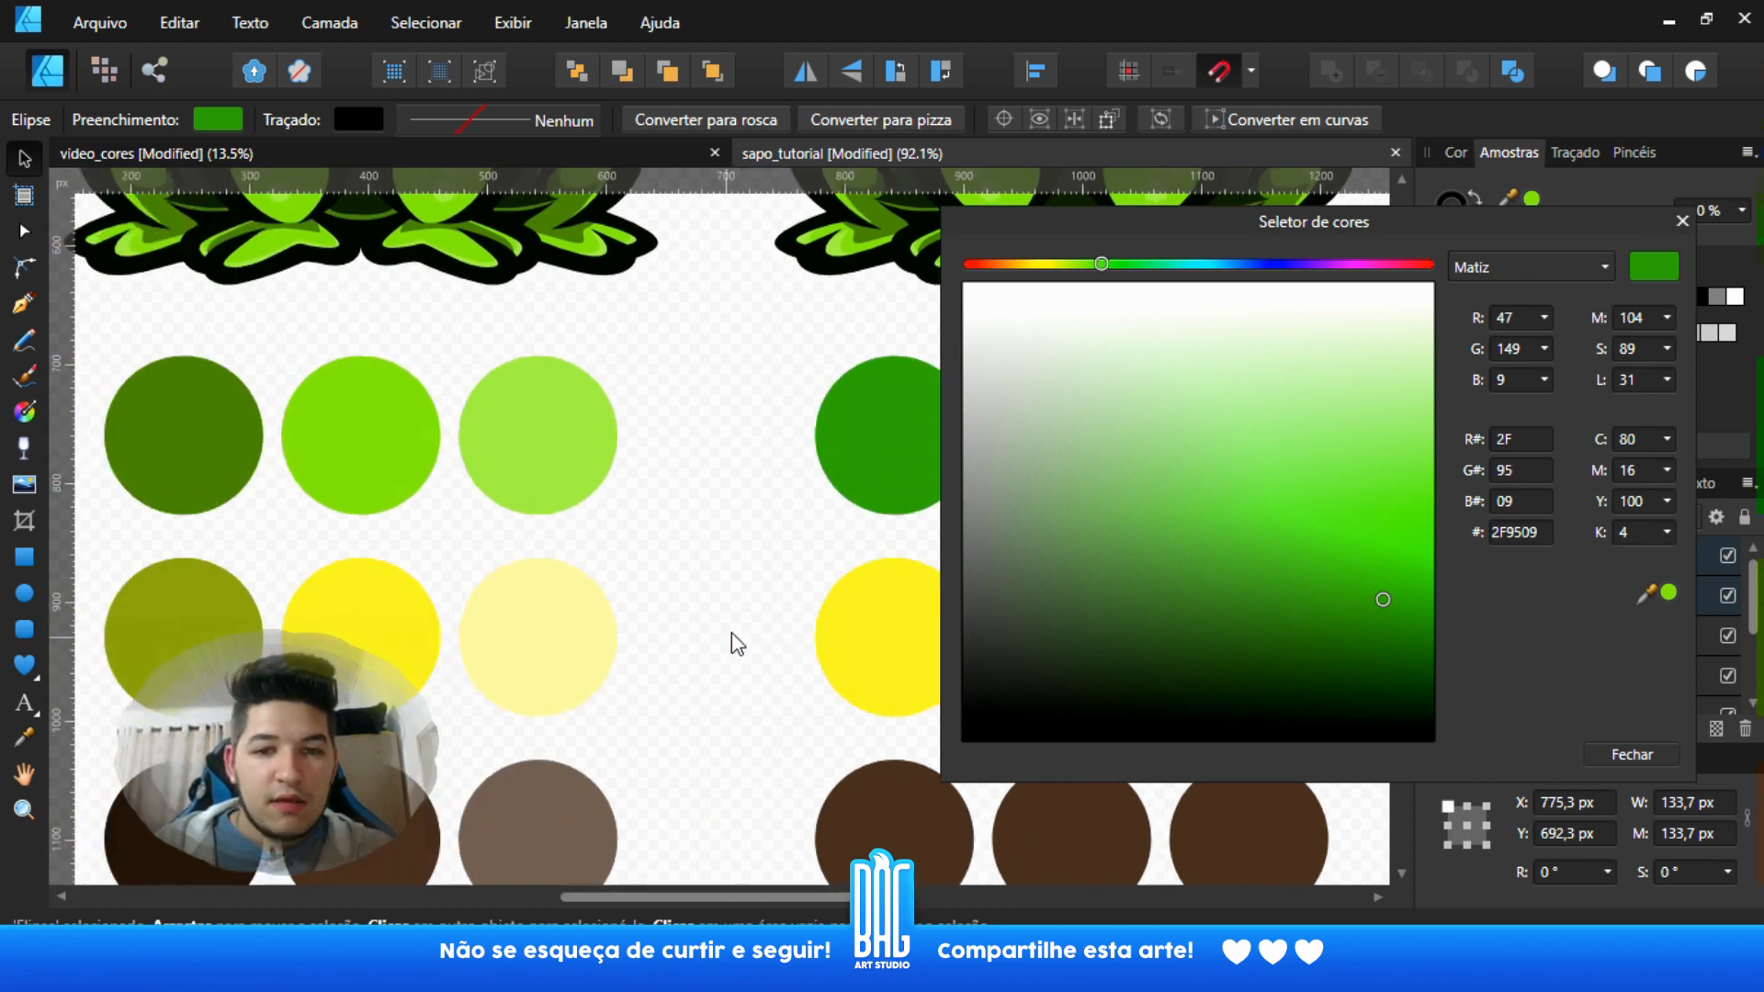
pyautogui.click(850, 496)
pyautogui.moveTo(851, 496); pyautogui.dragTo(370, 537)
pyautogui.scroll(5, 294, 478)
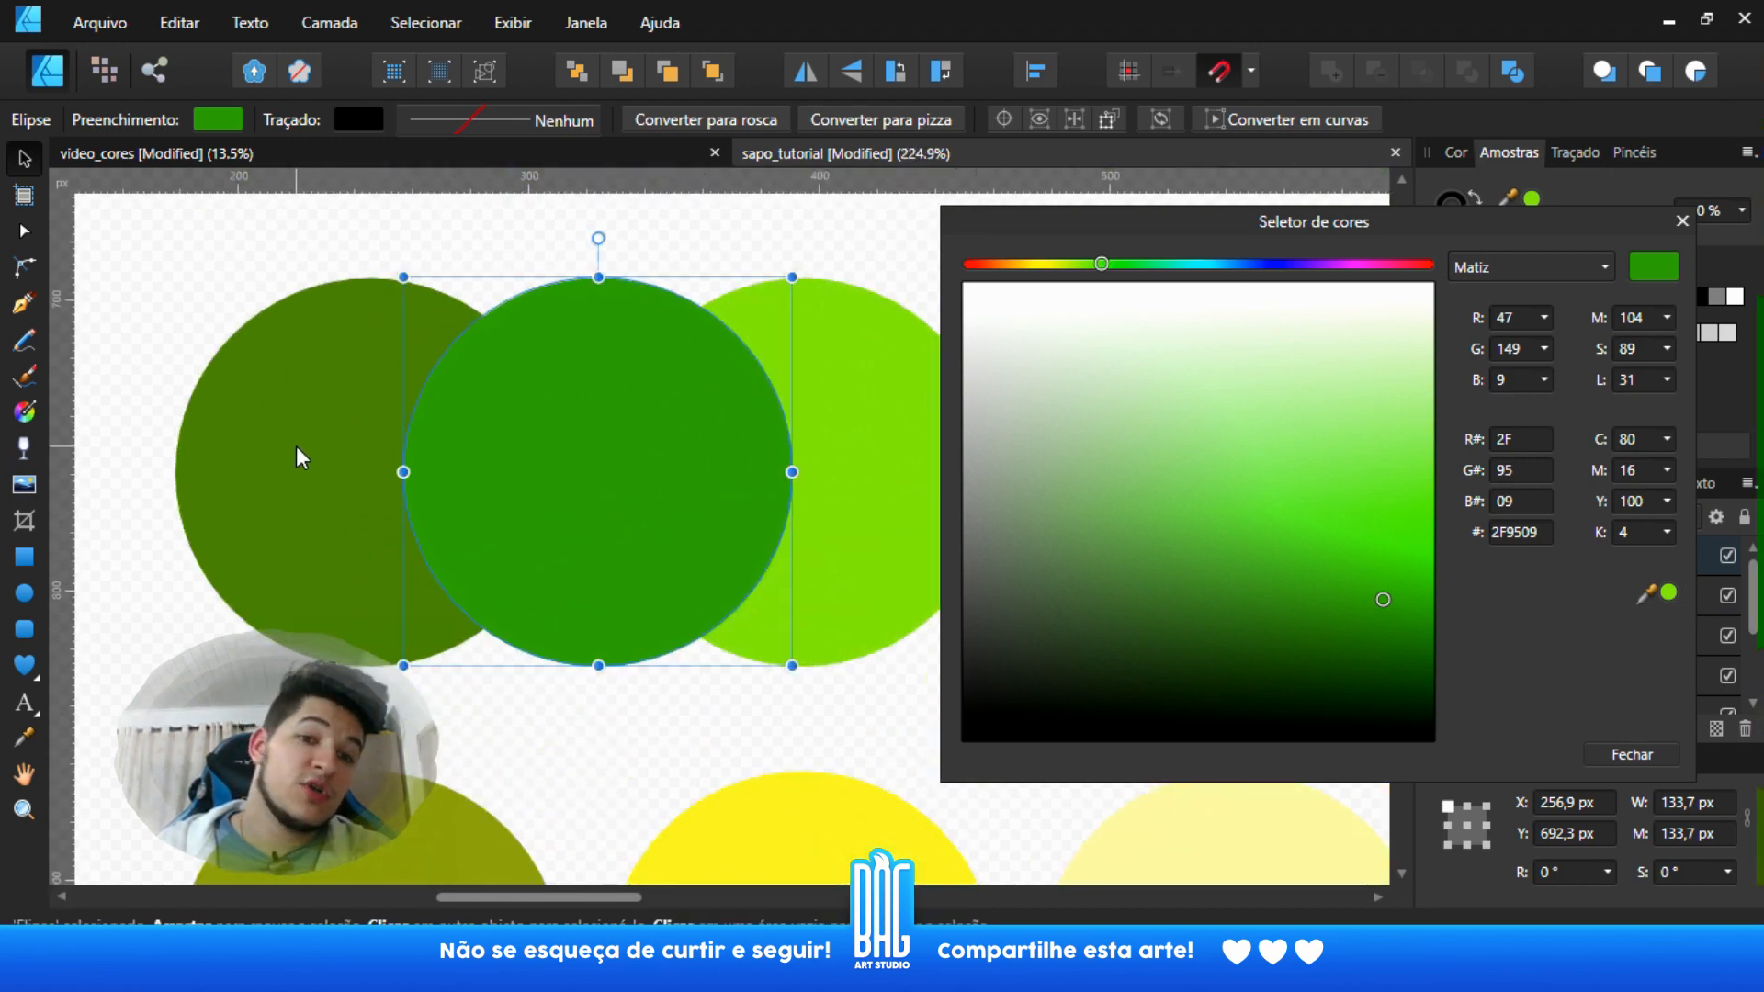
pyautogui.scroll(-3, 514, 556)
pyautogui.hotkey('ctrl', 'z')
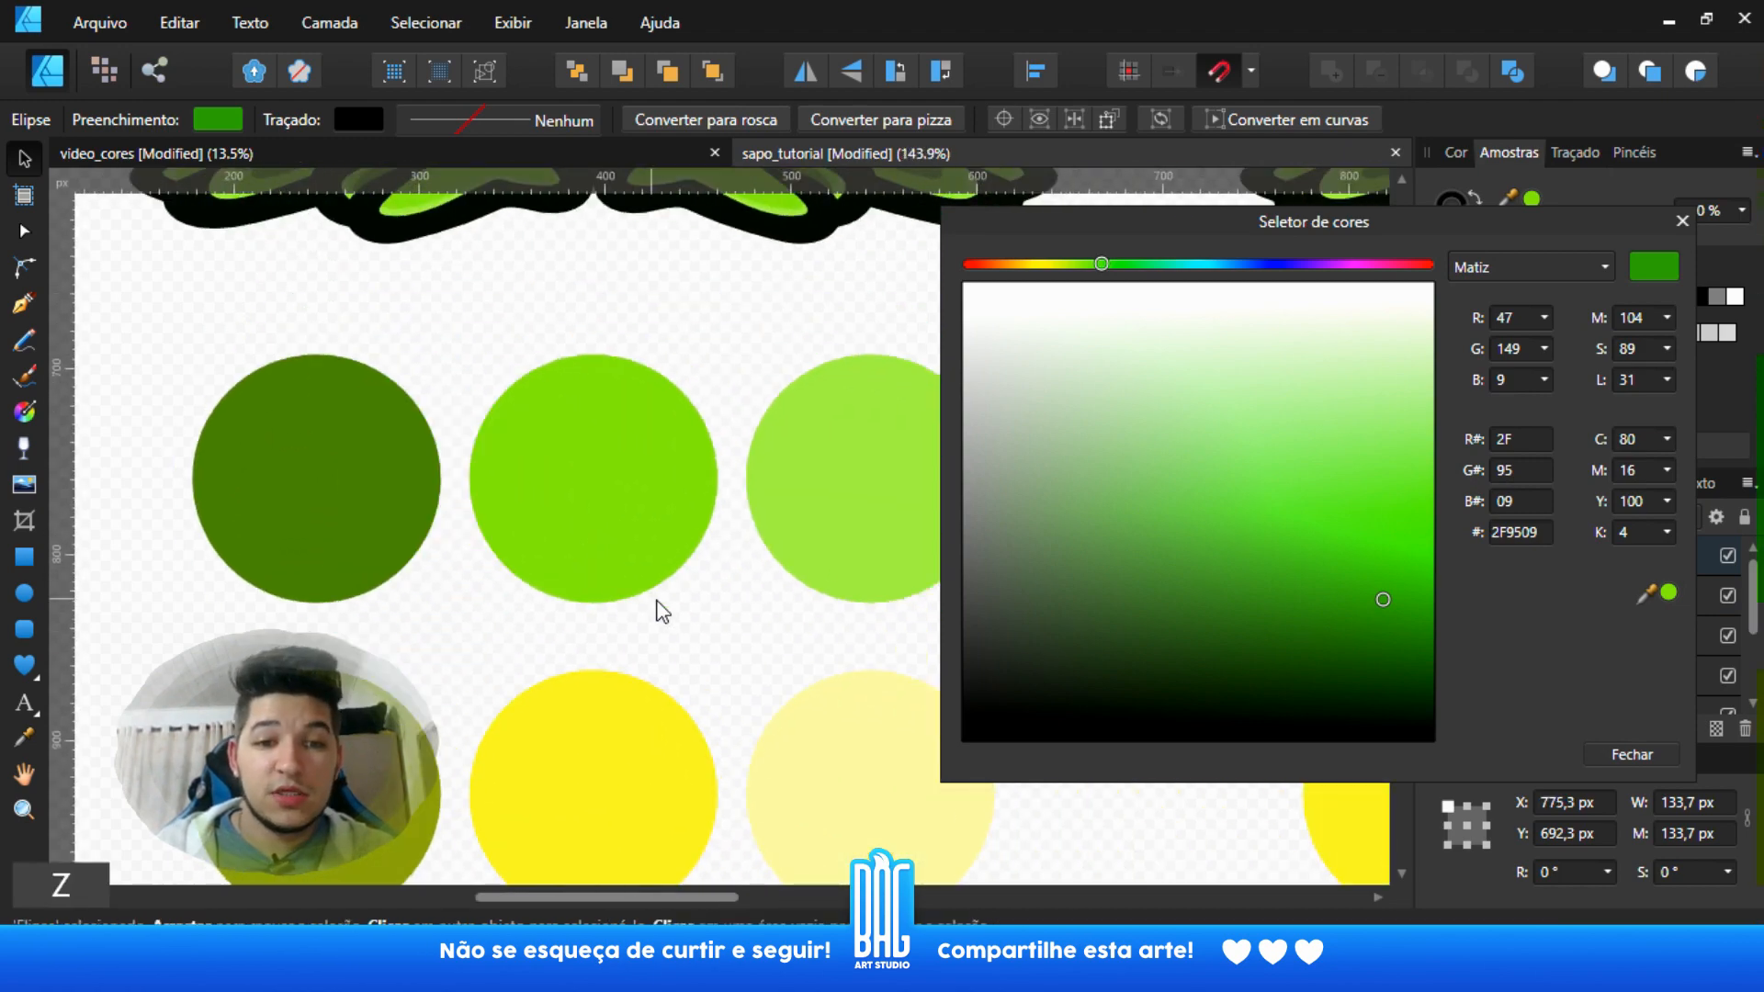
# - Set the fill of the right-hand palette's first green circle to saturation 79 and luminosity 25
pyautogui.moveTo(720, 607); pyautogui.dragTo(283, 555)
pyautogui.moveTo(707, 506); pyautogui.dragTo(648, 517)
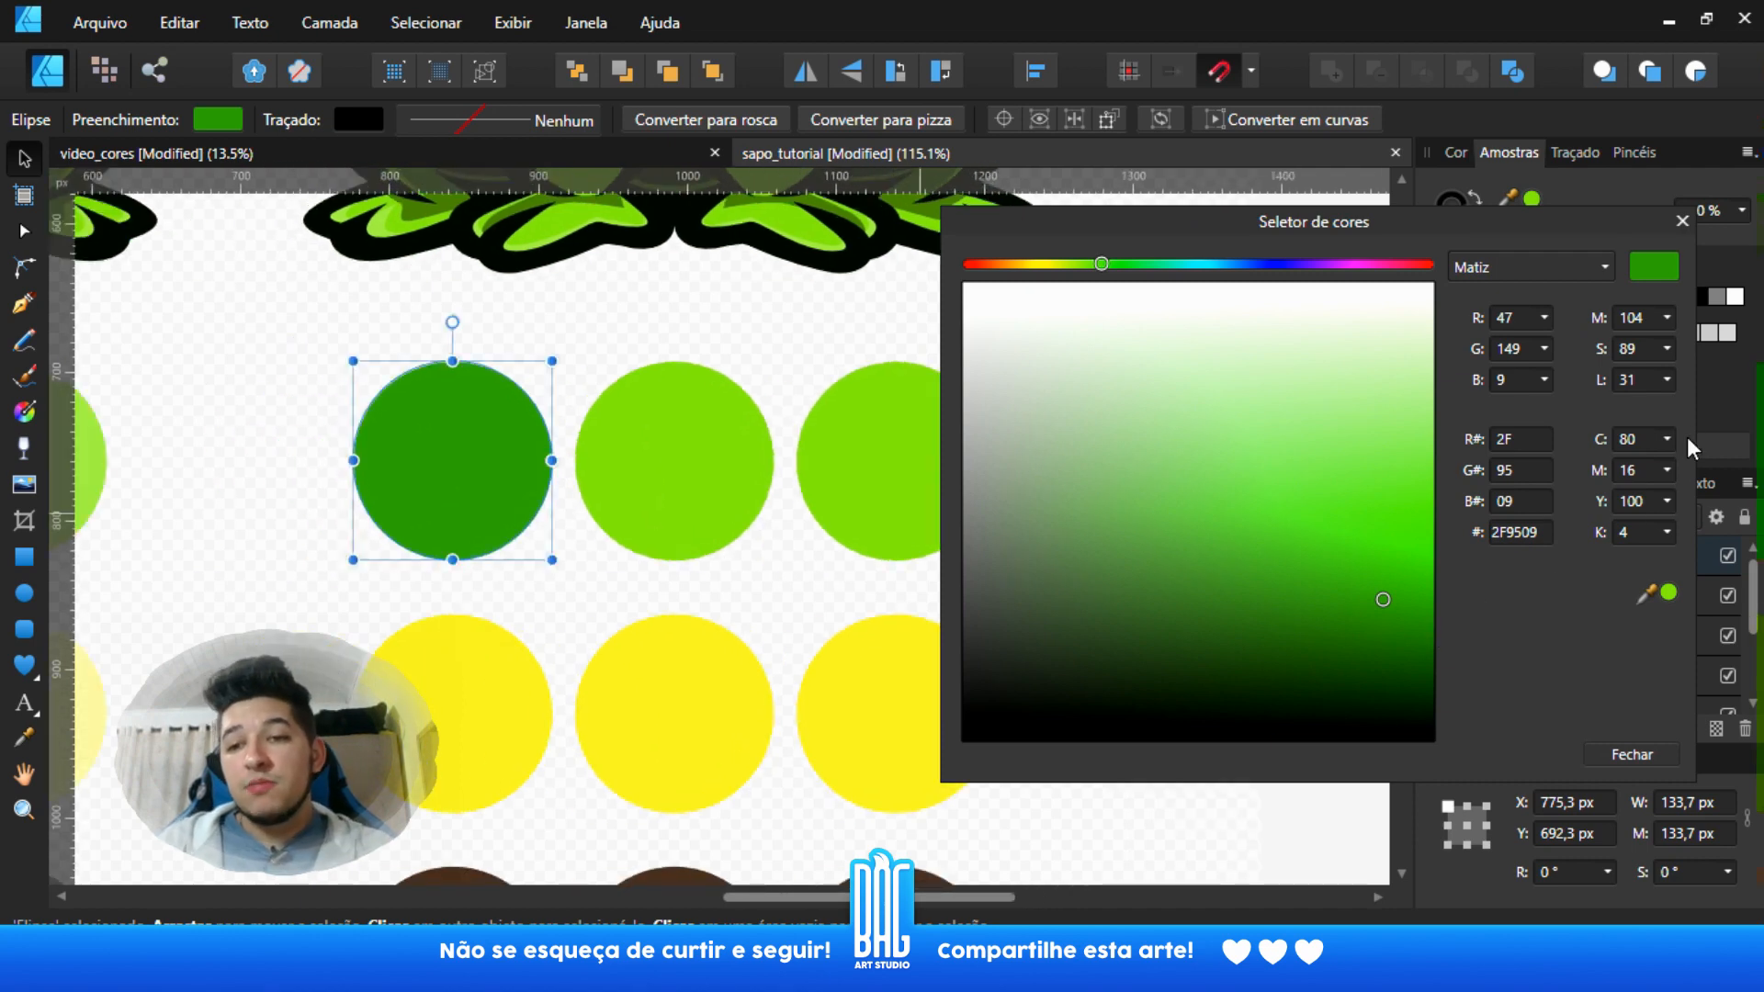
pyautogui.moveTo(1666, 349); pyautogui.dragTo(1619, 411)
pyautogui.click(1667, 388)
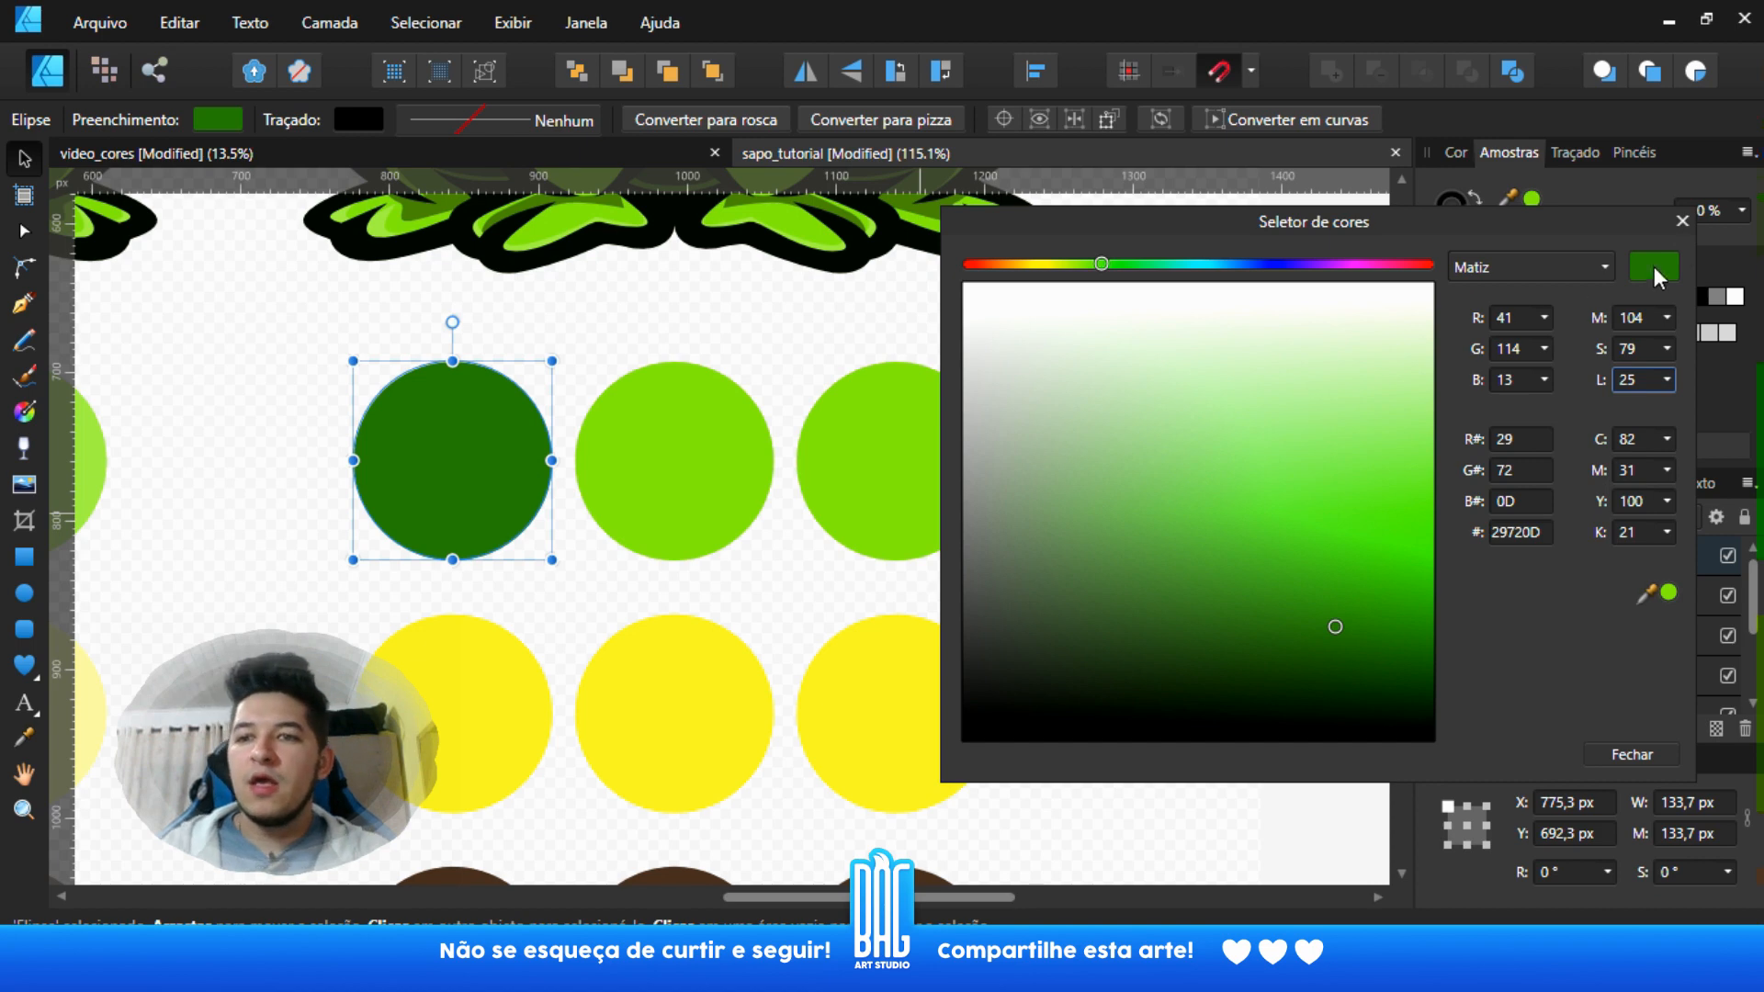
pyautogui.click(1684, 221)
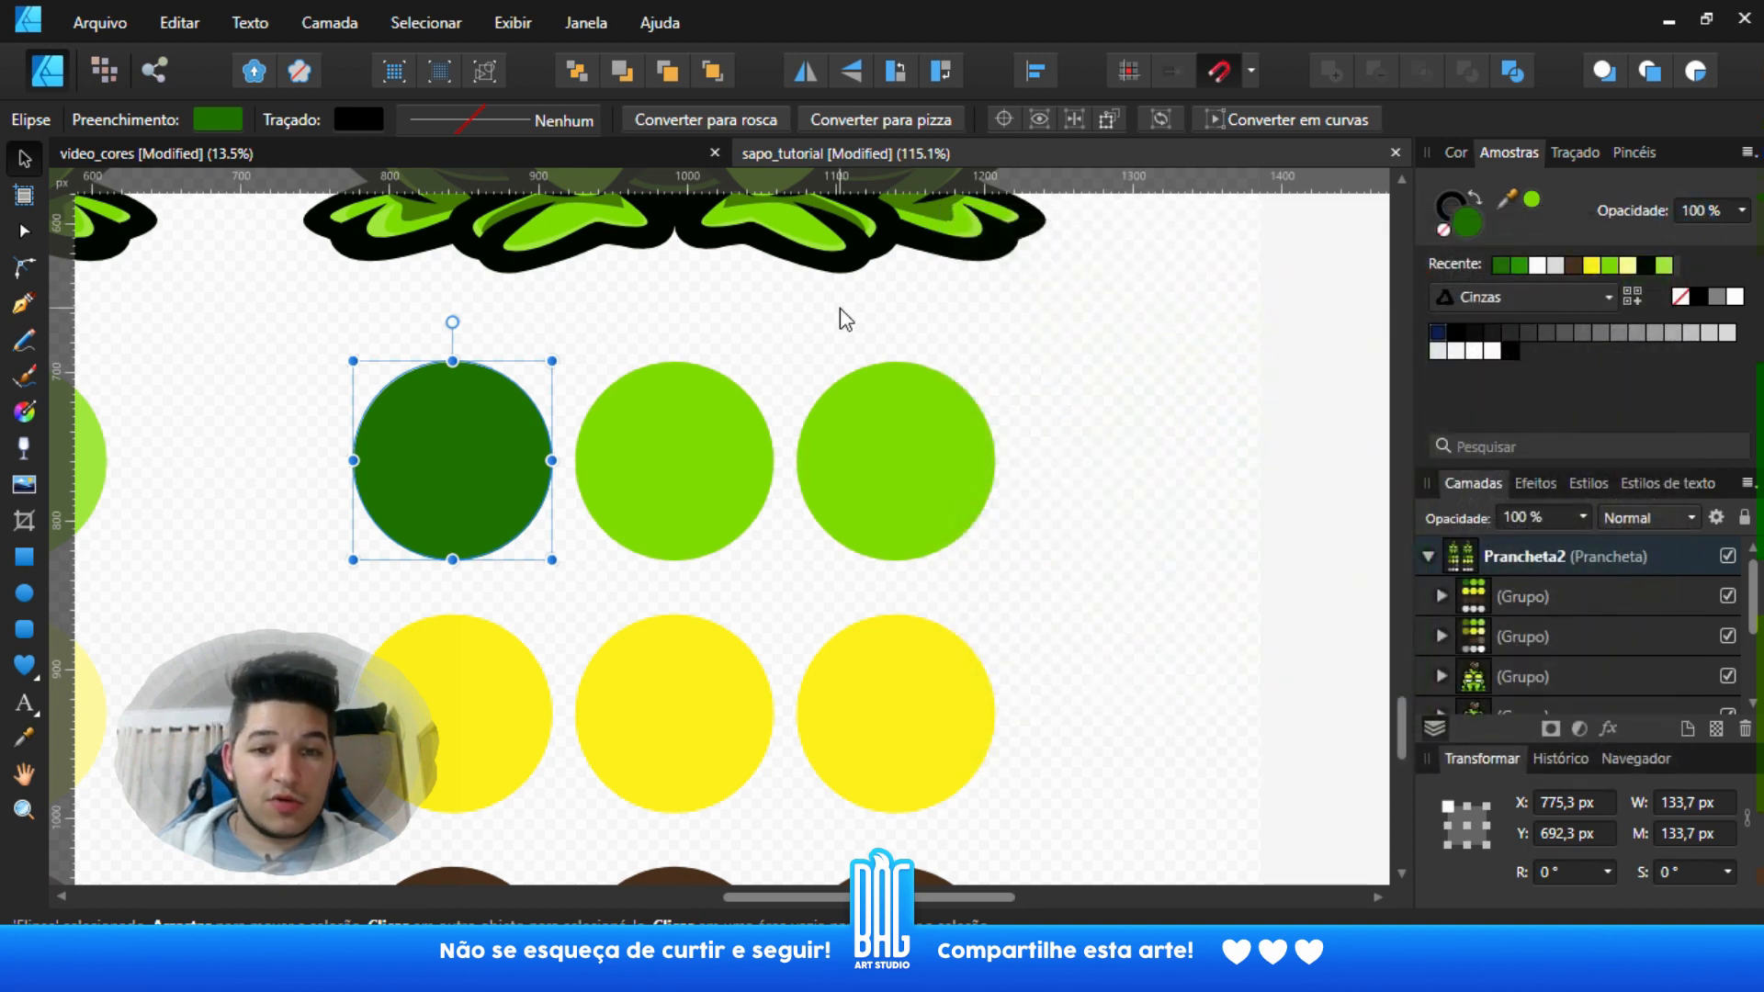
# - Lighten the third green circle of the right-hand palette by setting its fill luminosity to 56
pyautogui.click(901, 465)
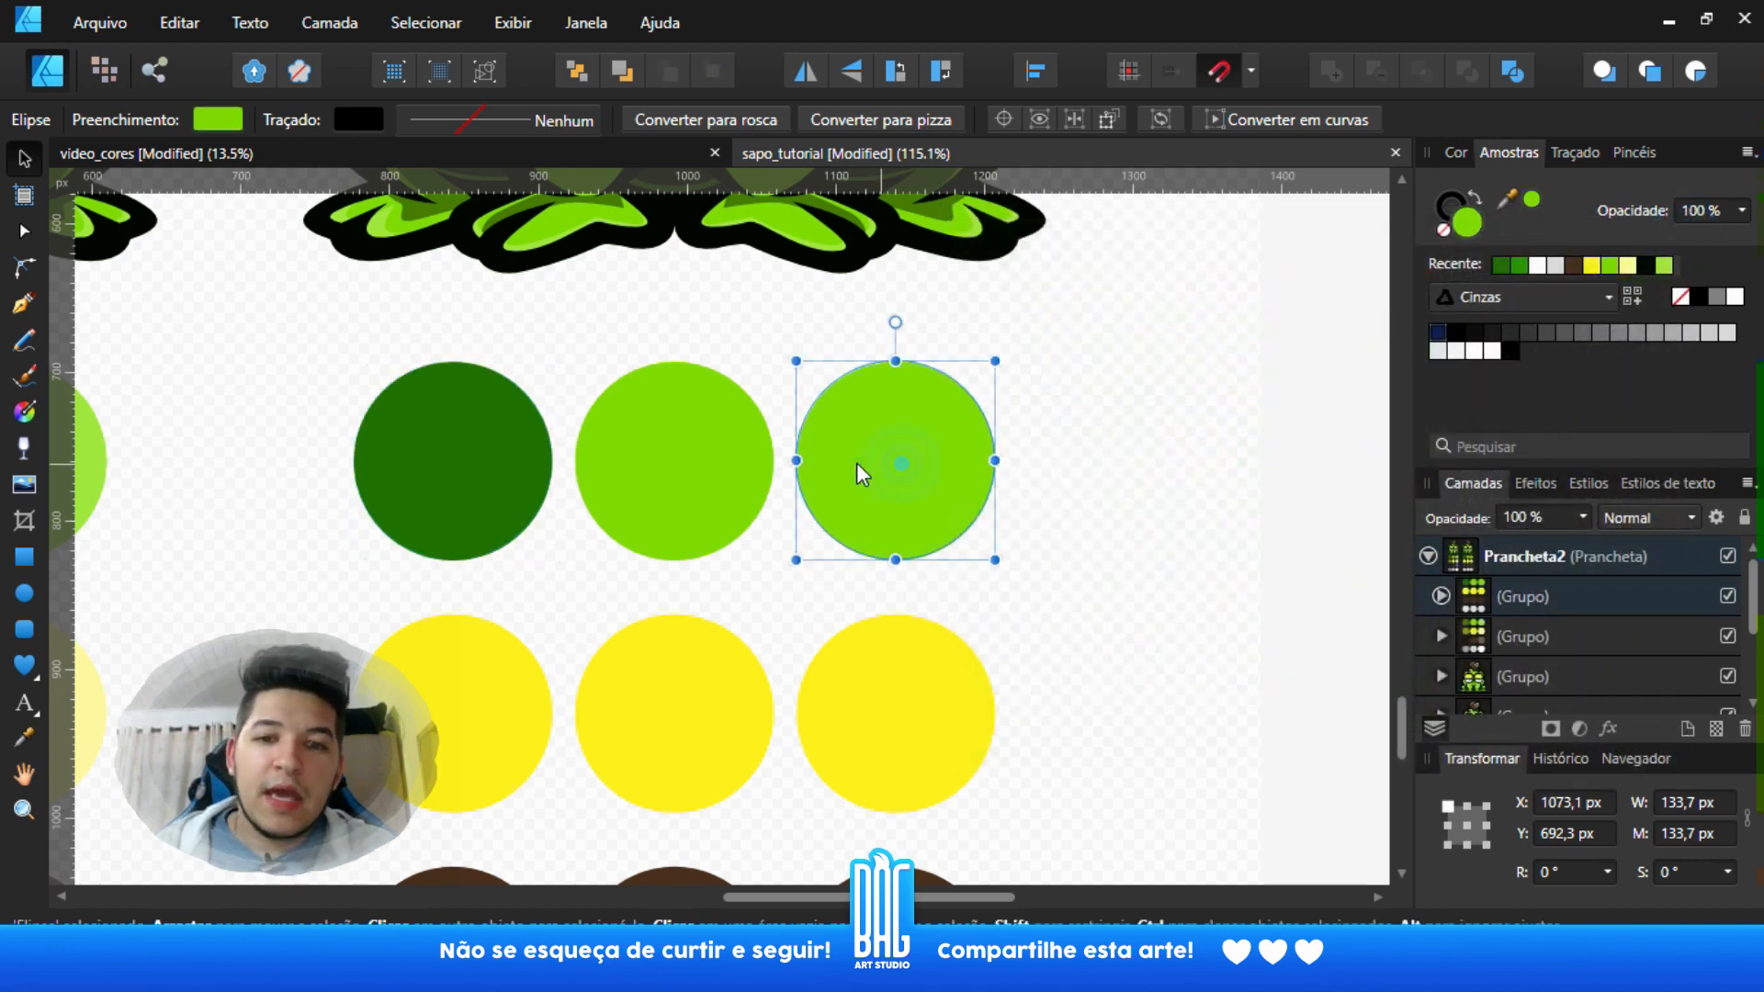
pyautogui.doubleClick(1465, 223)
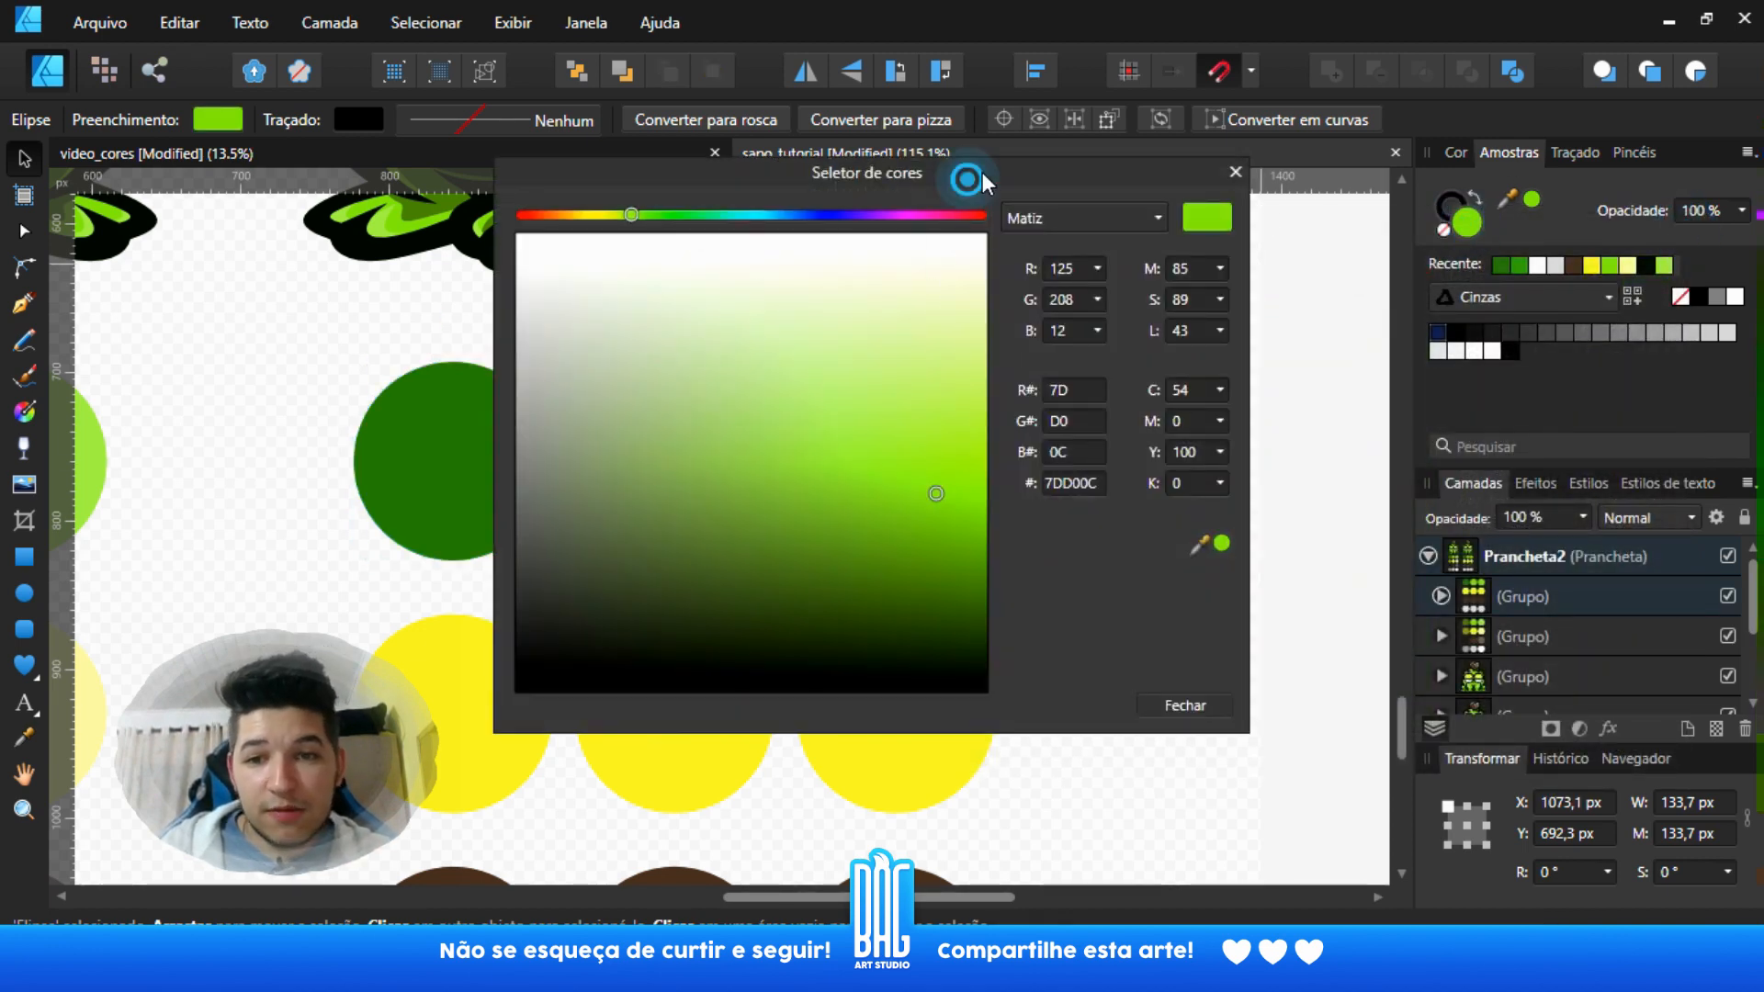
pyautogui.moveTo(983, 172); pyautogui.dragTo(1284, 222)
pyautogui.click(1520, 378)
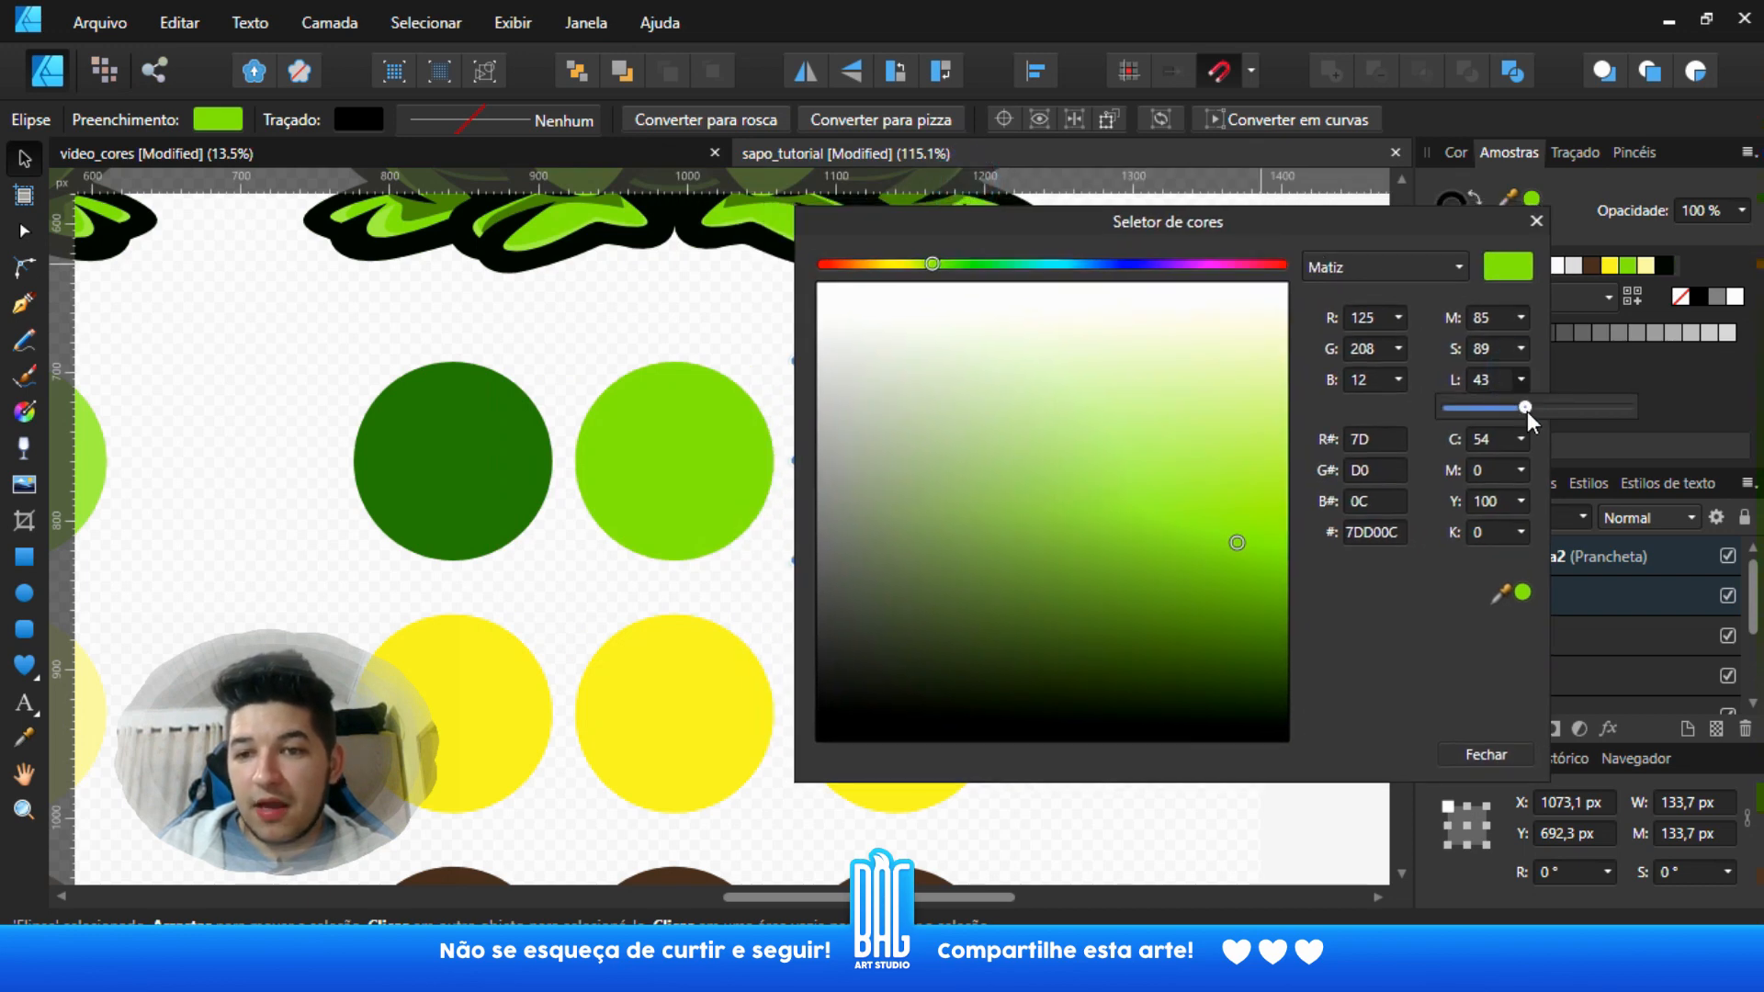
pyautogui.moveTo(1528, 411); pyautogui.dragTo(1537, 410)
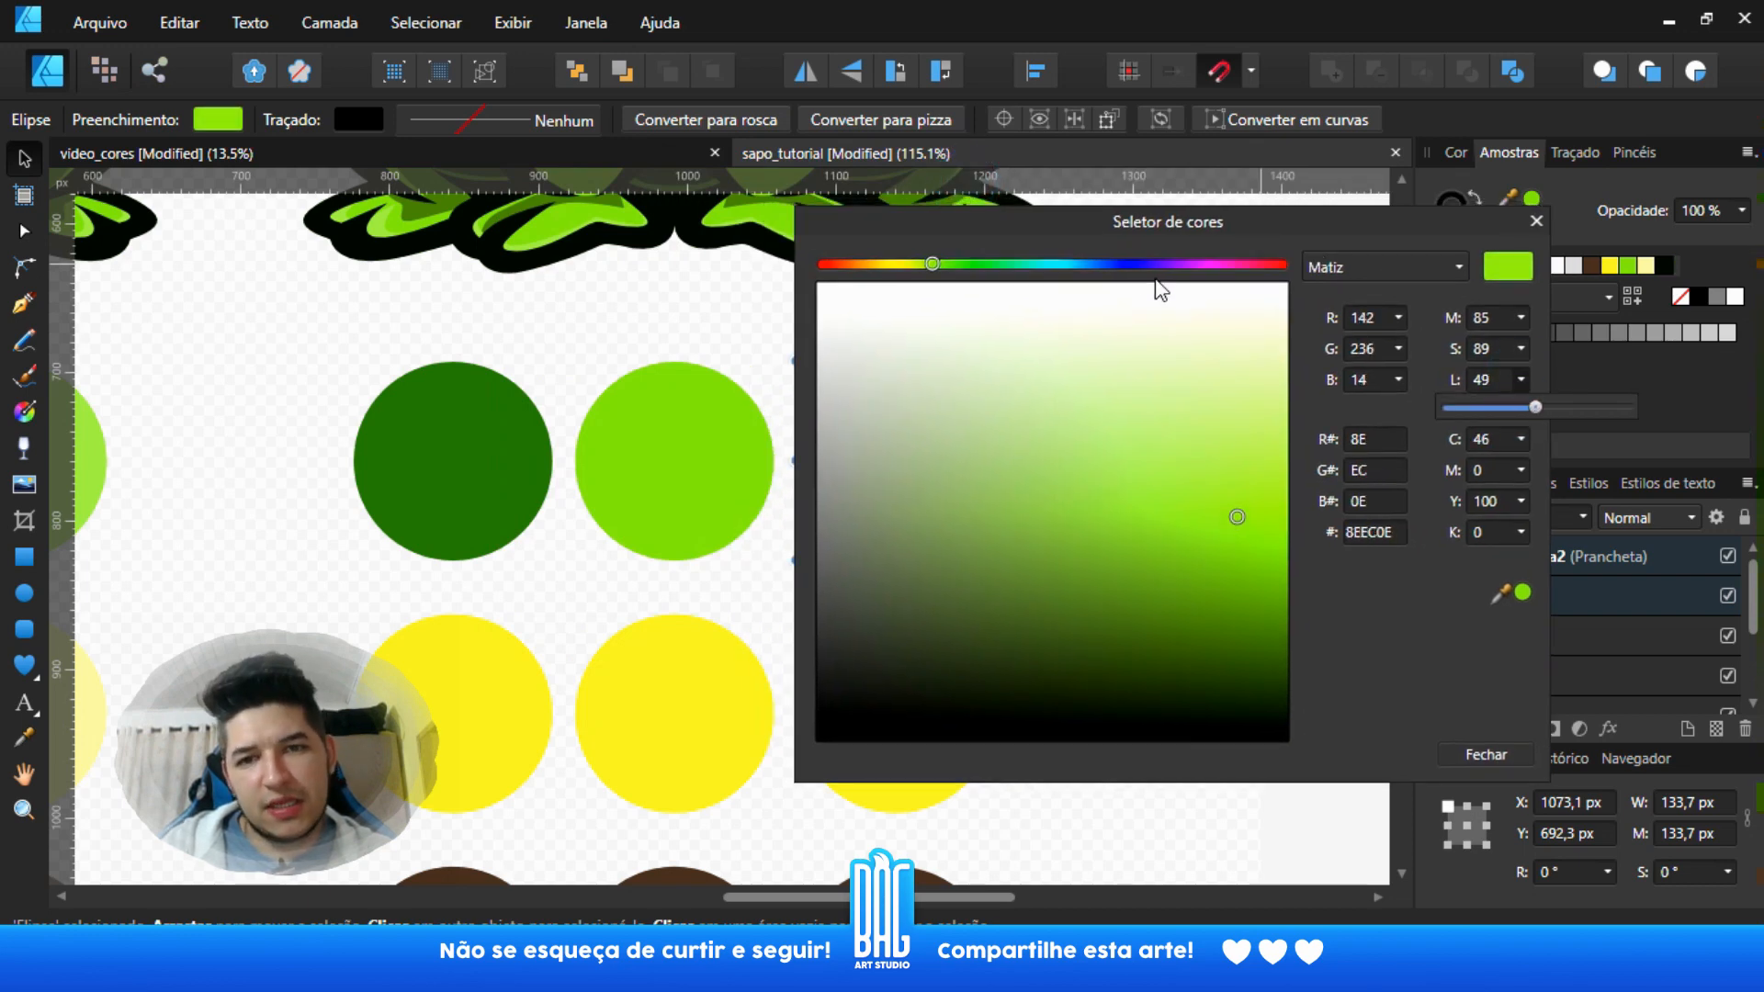
pyautogui.moveTo(1209, 221); pyautogui.dragTo(1391, 222)
pyautogui.click(1703, 380)
pyautogui.click(1674, 410)
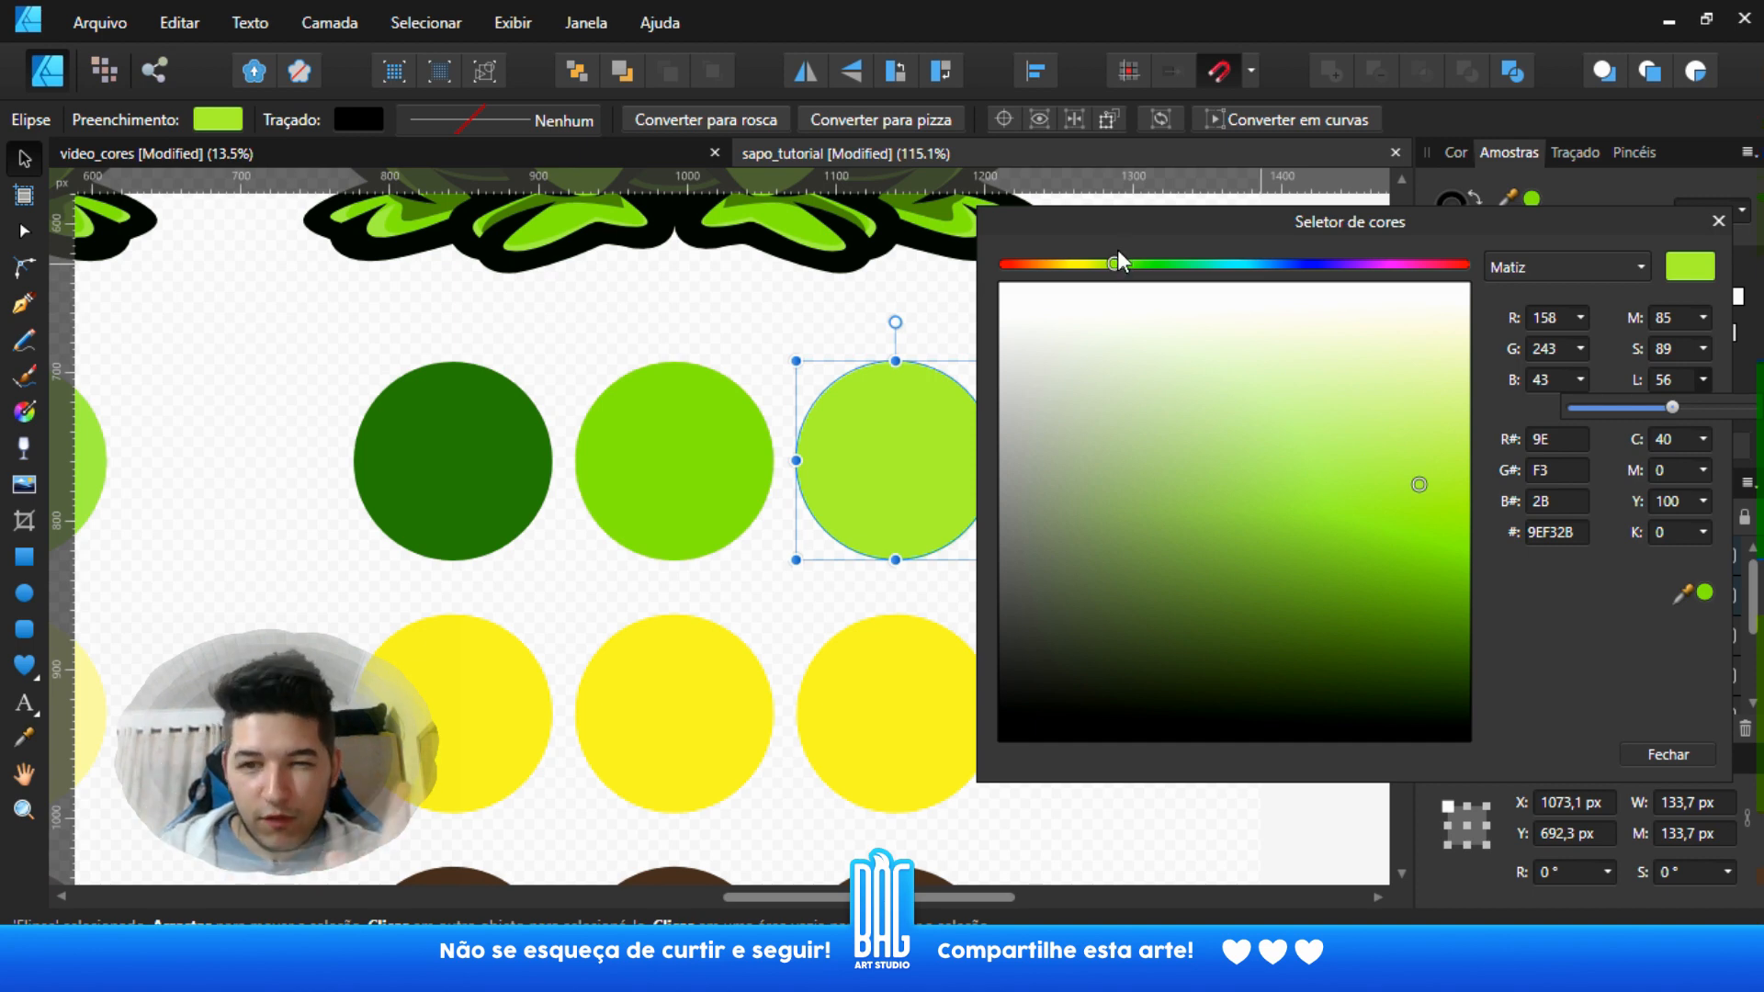
# - Shift the third green circle's hue to 74 towards yellow and close the colour chooser
pyautogui.click(1110, 265)
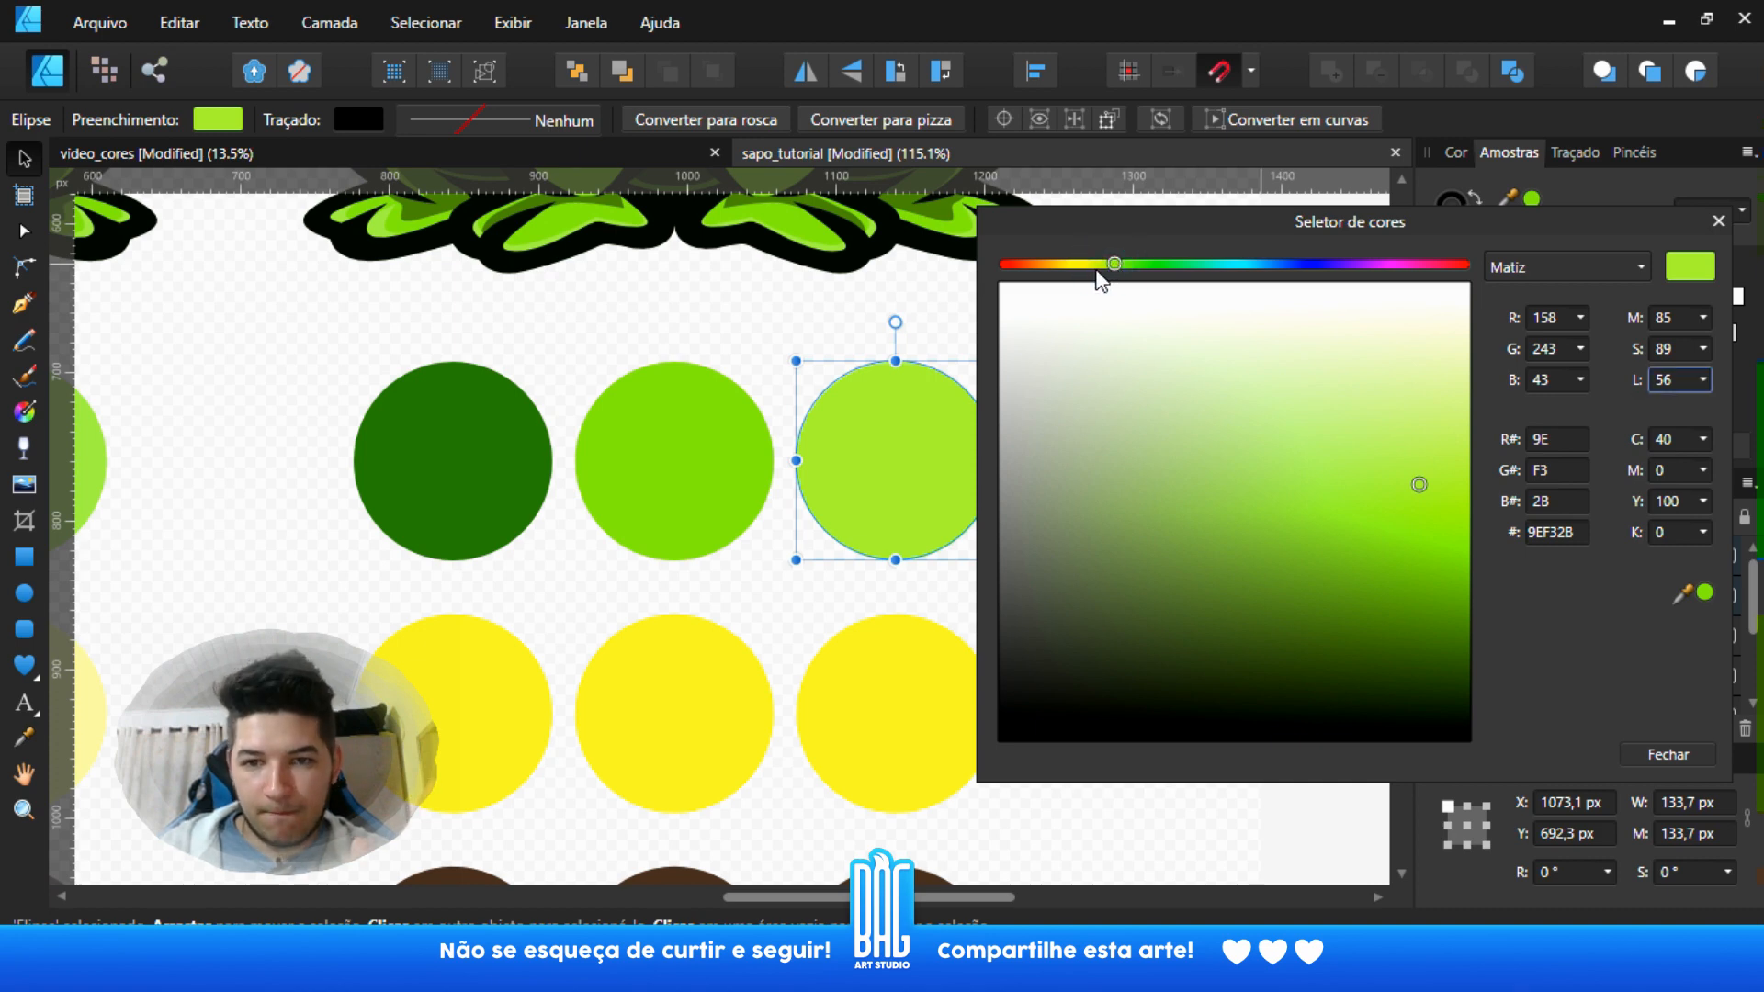
pyautogui.moveTo(1112, 265); pyautogui.dragTo(1100, 264)
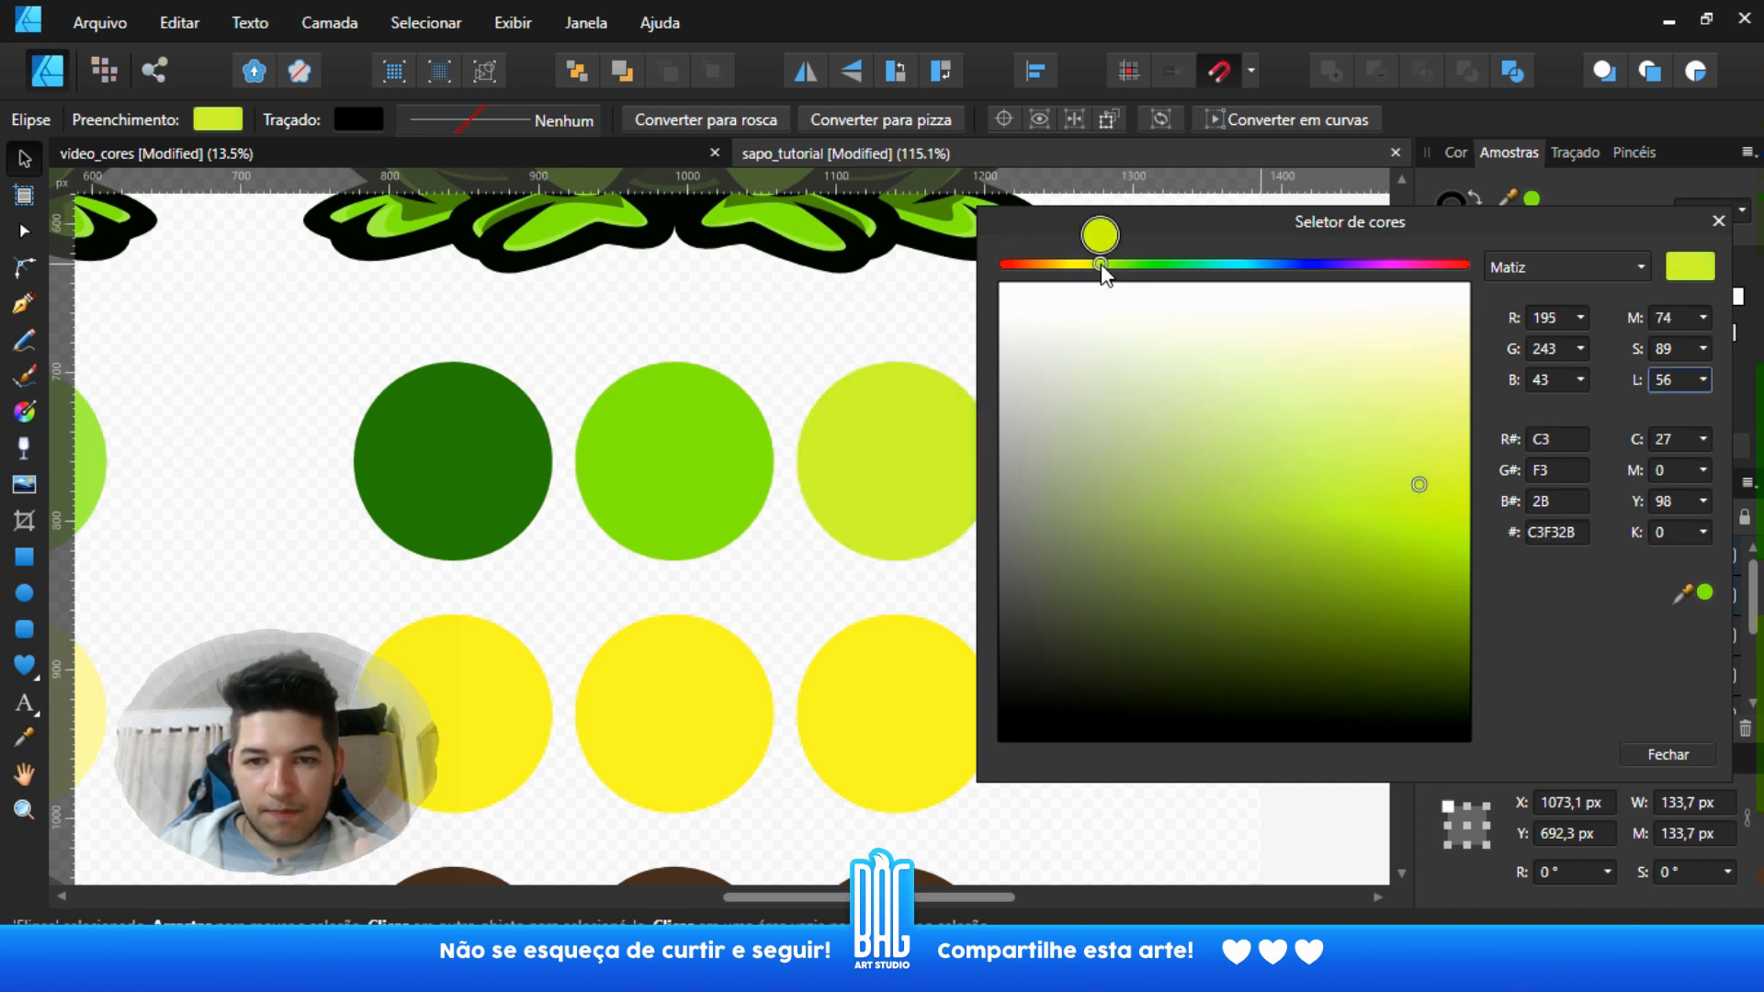
pyautogui.click(1720, 224)
# - Overlay the yellow-green circle on the left-hand palette's light green circle to compare the tones, and undo the placement
pyautogui.scroll(-1, 805, 571)
pyautogui.moveTo(806, 570); pyautogui.dragTo(379, 531)
pyautogui.scroll(4, 709, 512)
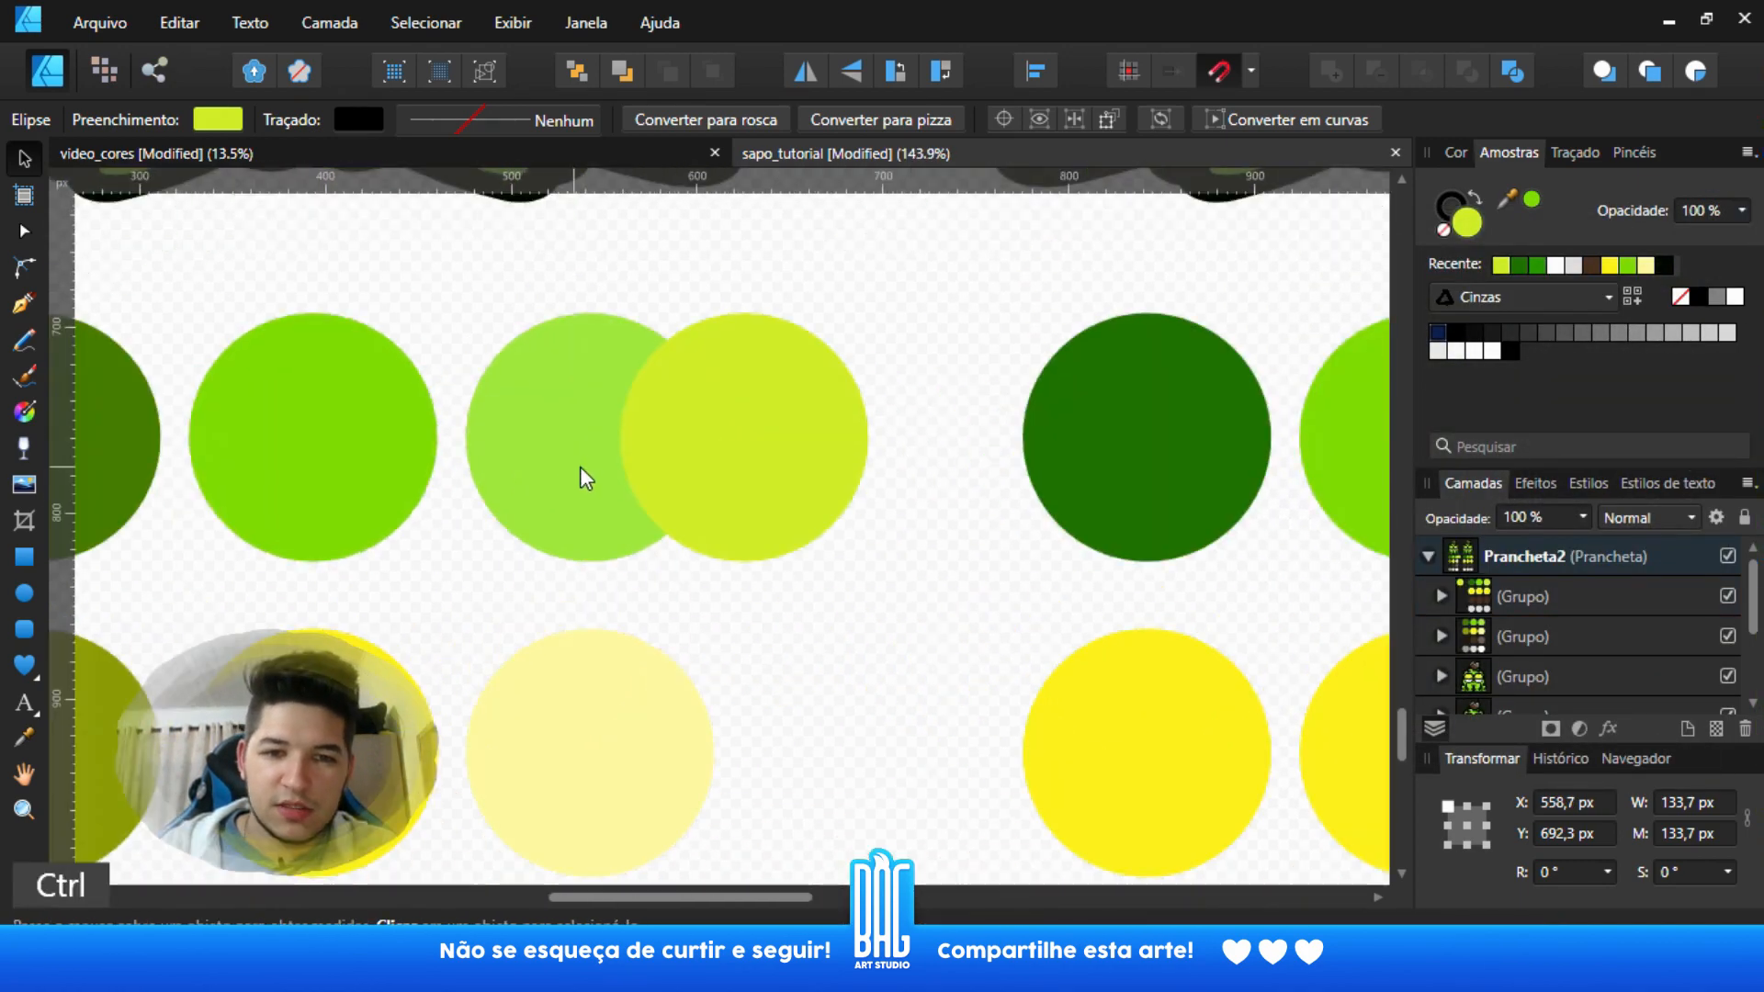
pyautogui.hotkey('ctrl', 'z')
pyautogui.scroll(-4, 902, 475)
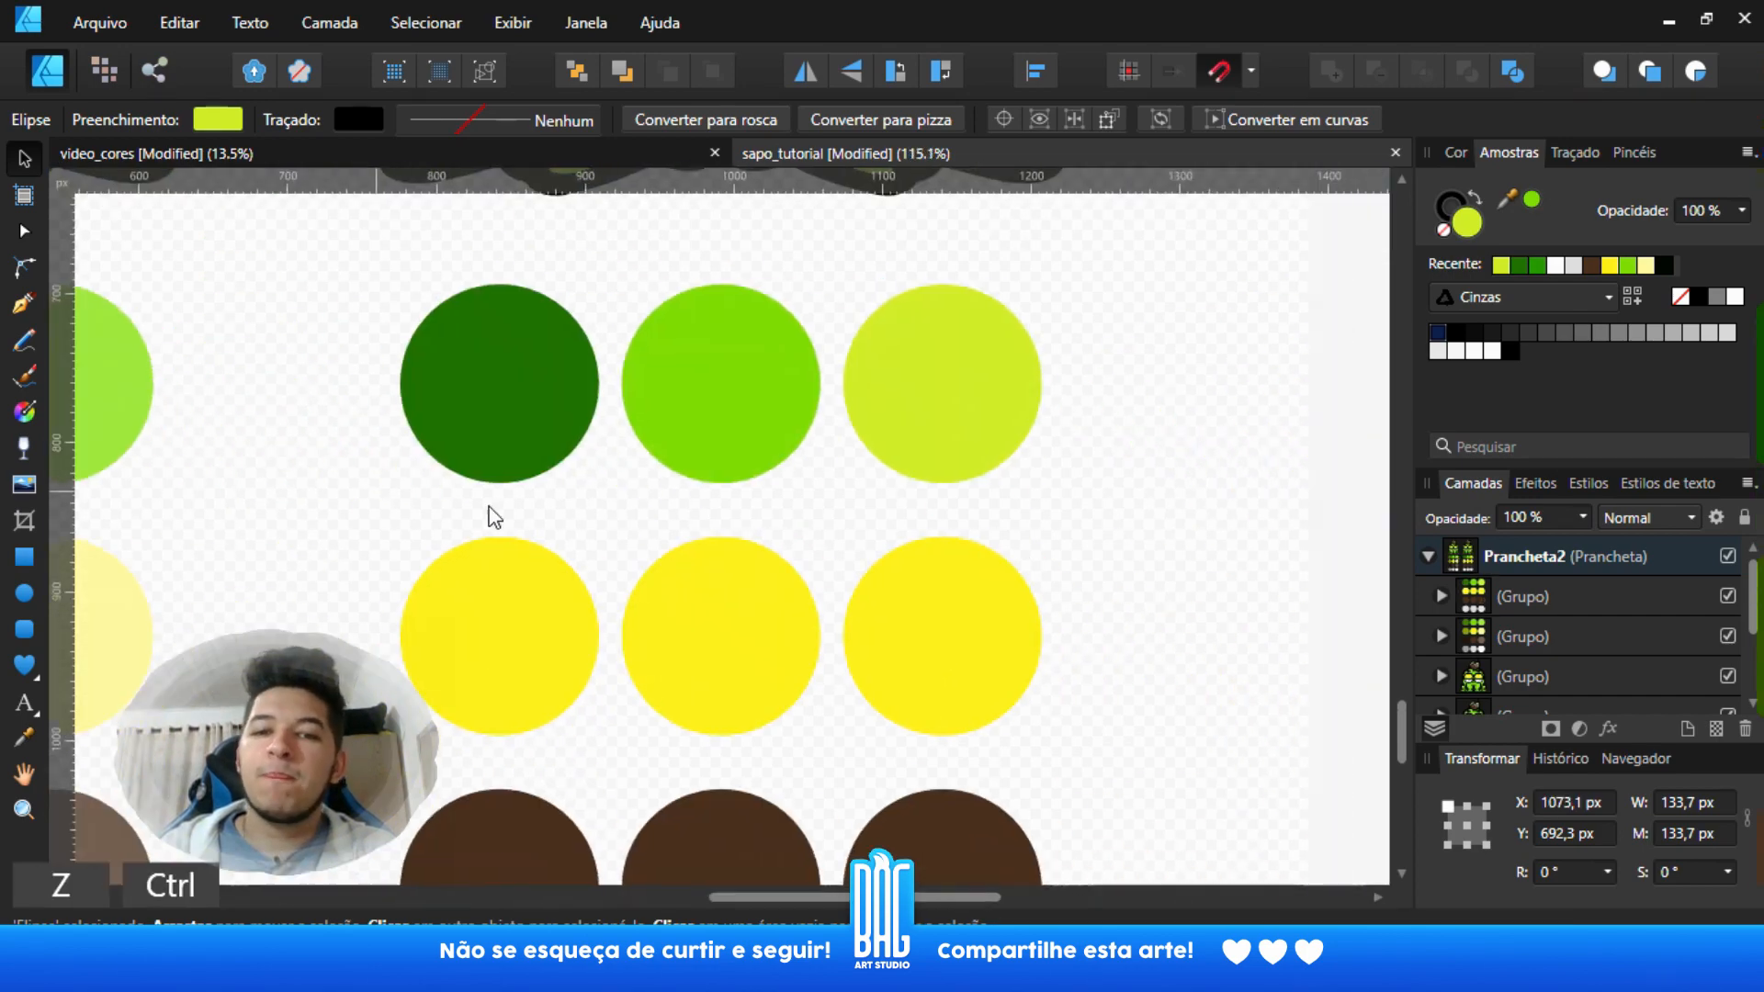
pyautogui.scroll(-2, 807, 623)
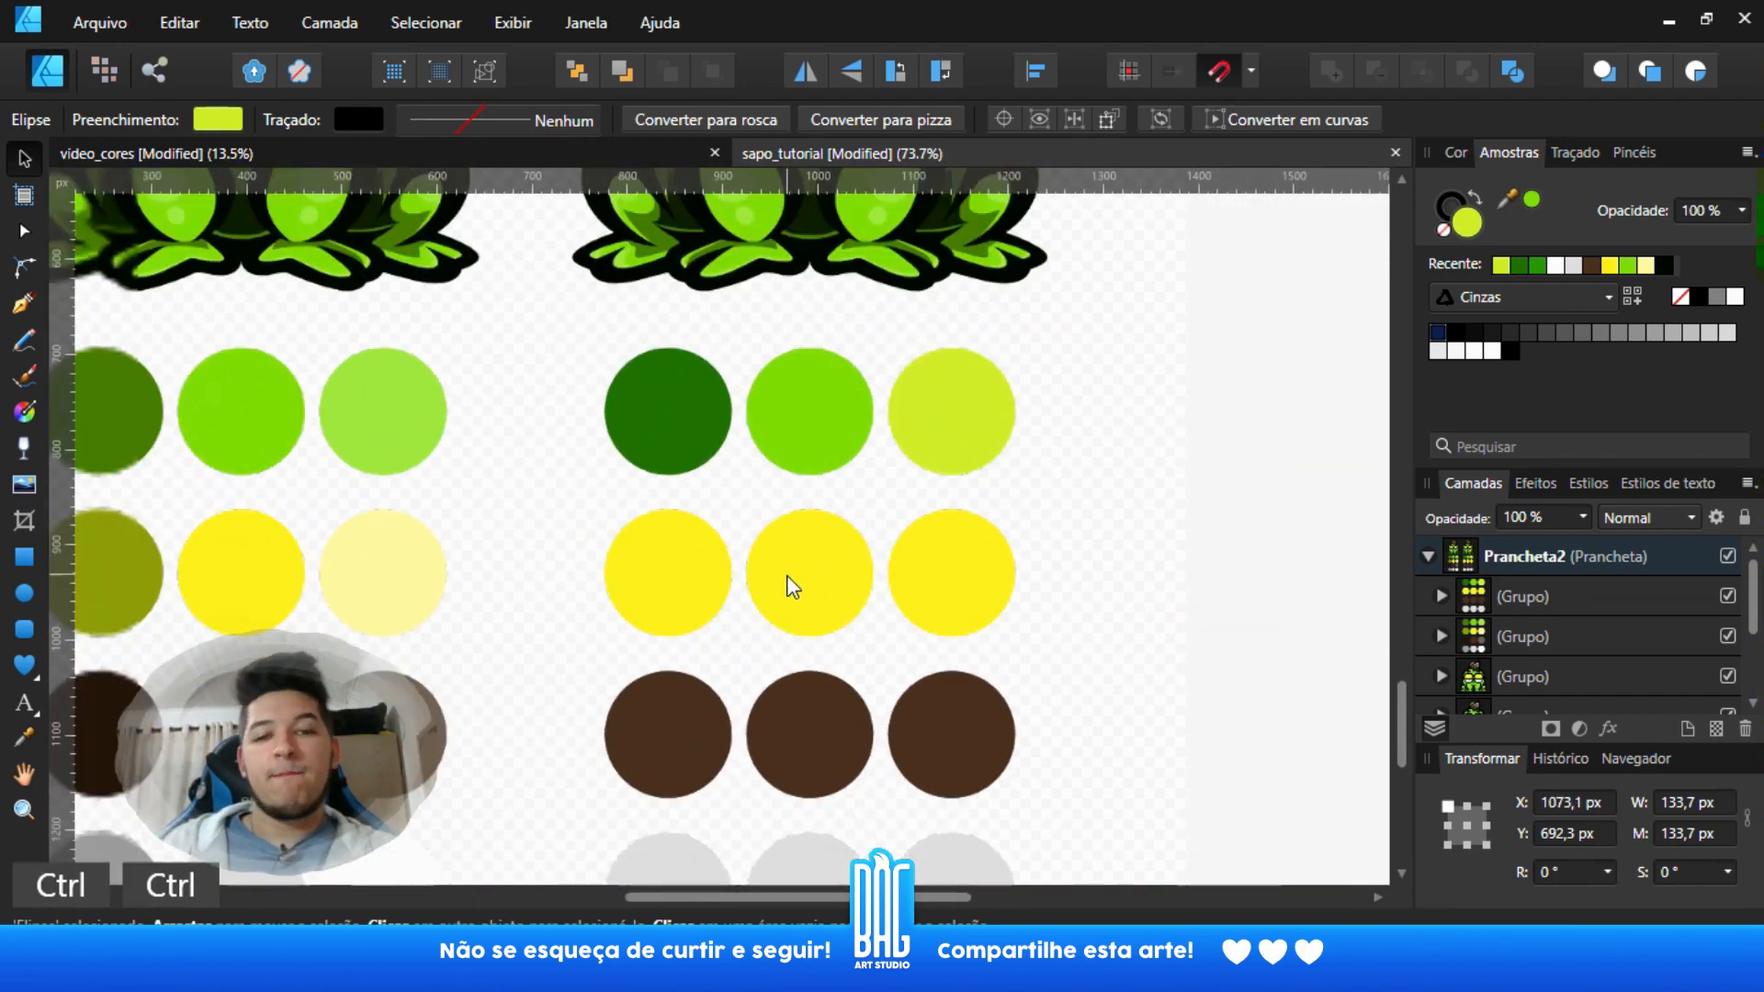
pyautogui.scroll(-1, 791, 583)
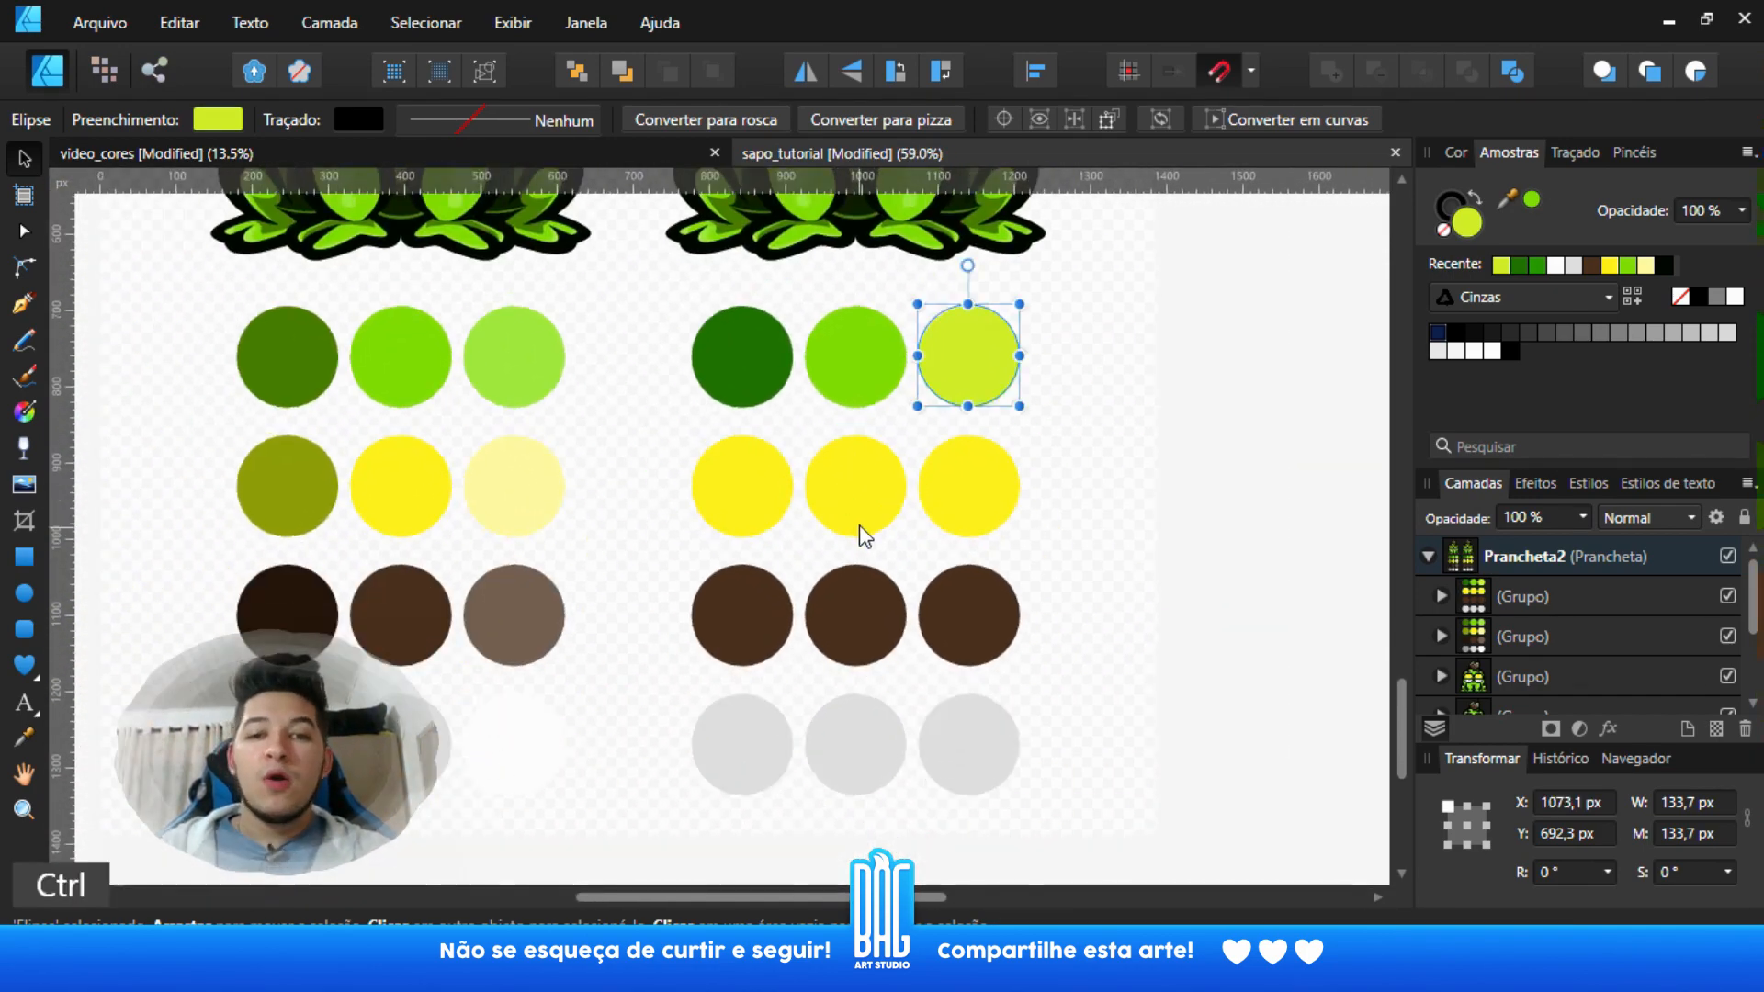
pyautogui.scroll(1, 858, 528)
pyautogui.moveTo(858, 528); pyautogui.dragTo(922, 550)
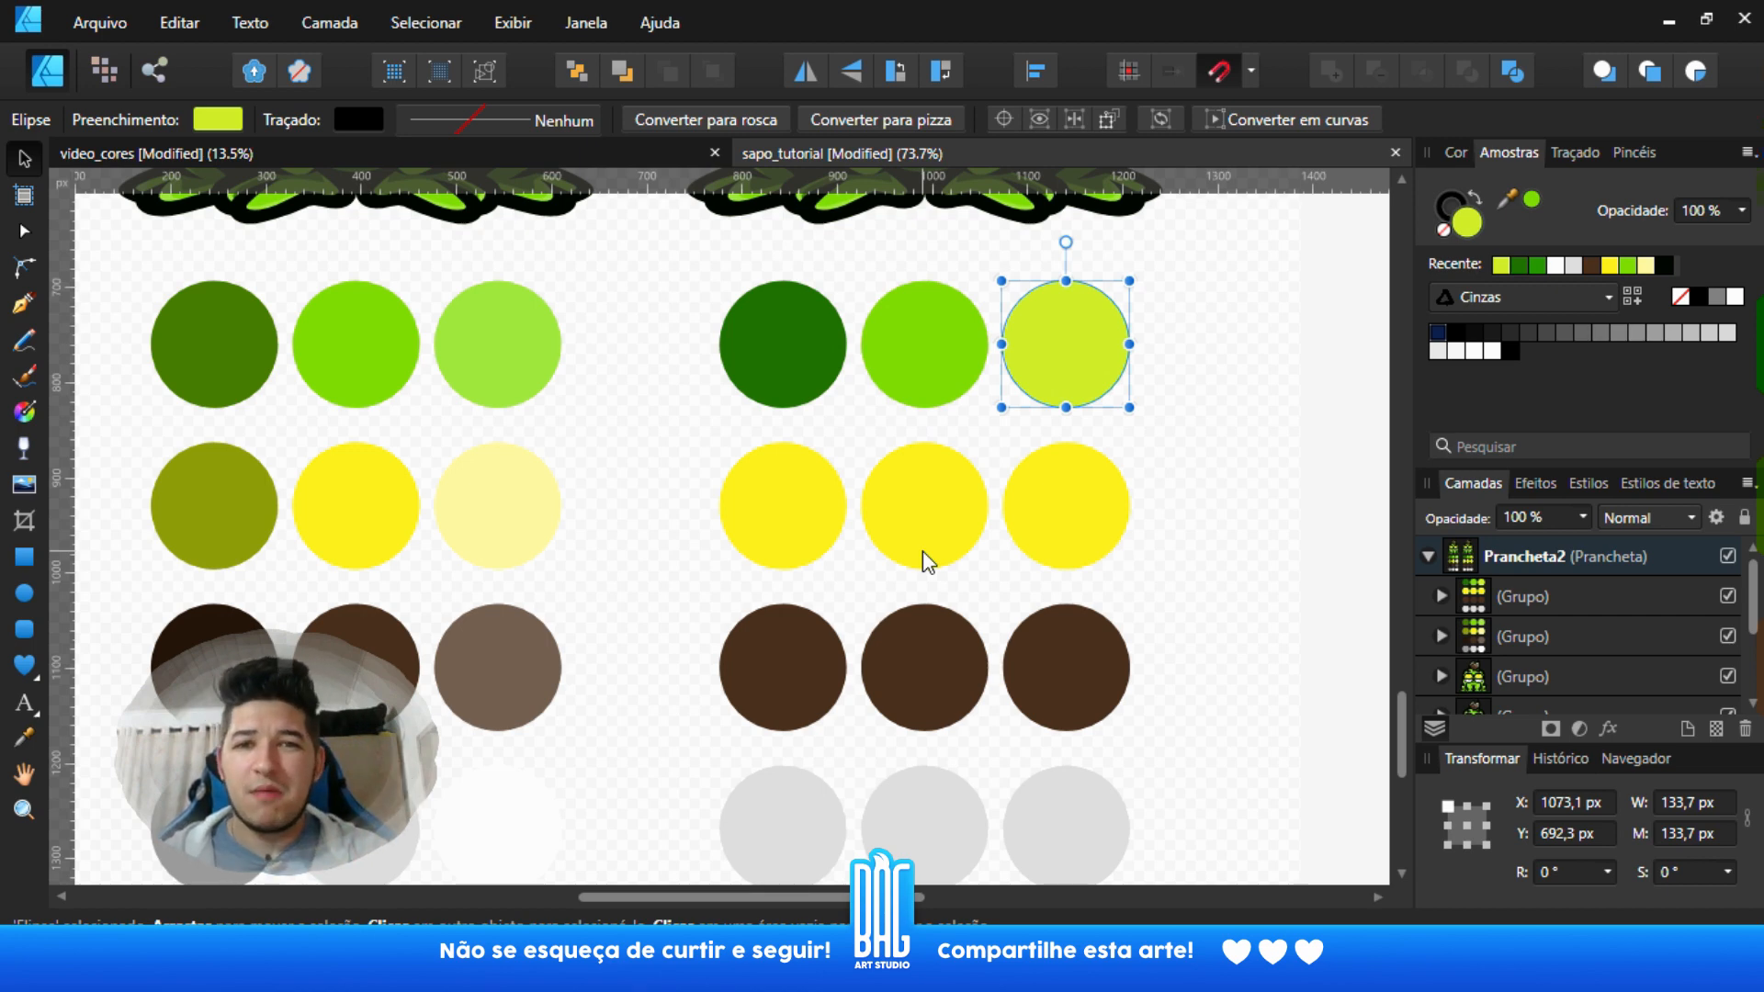
# - Darken the first yellow circle of the right-hand palette by setting its fill luminosity to 41
pyautogui.click(926, 549)
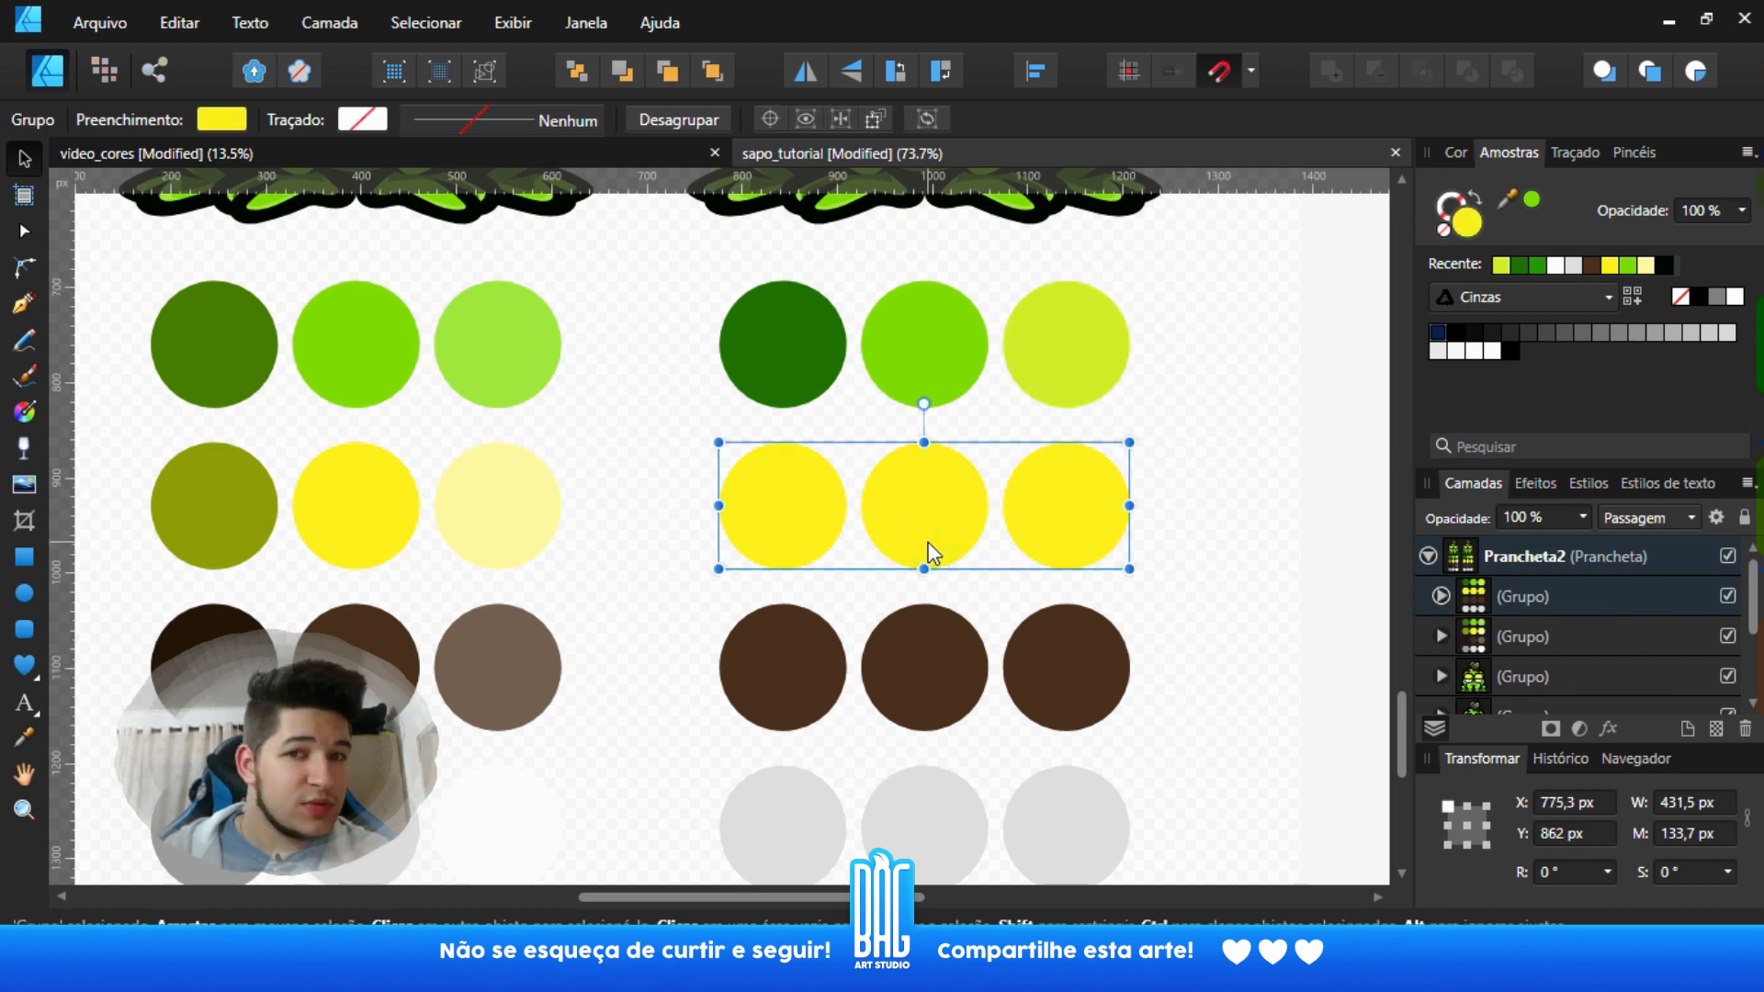
pyautogui.scroll(1, 933, 556)
pyautogui.click(937, 565)
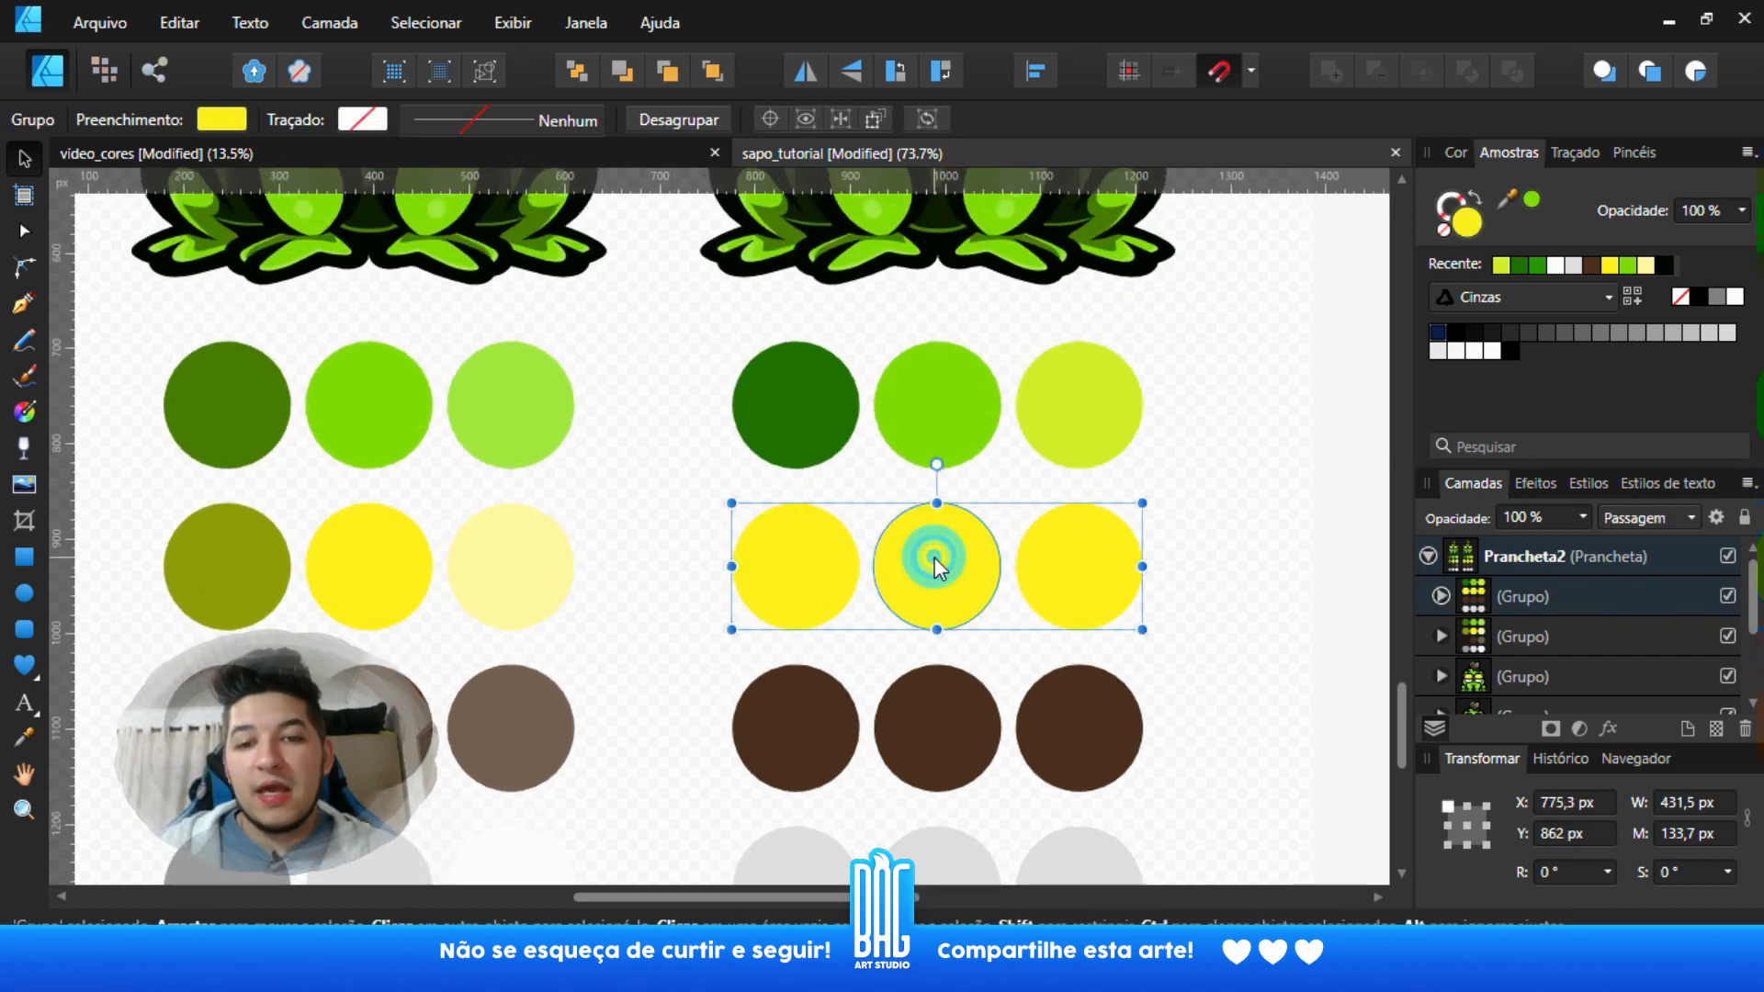
pyautogui.click(936, 563)
pyautogui.scroll(3, 934, 557)
pyautogui.click(805, 576)
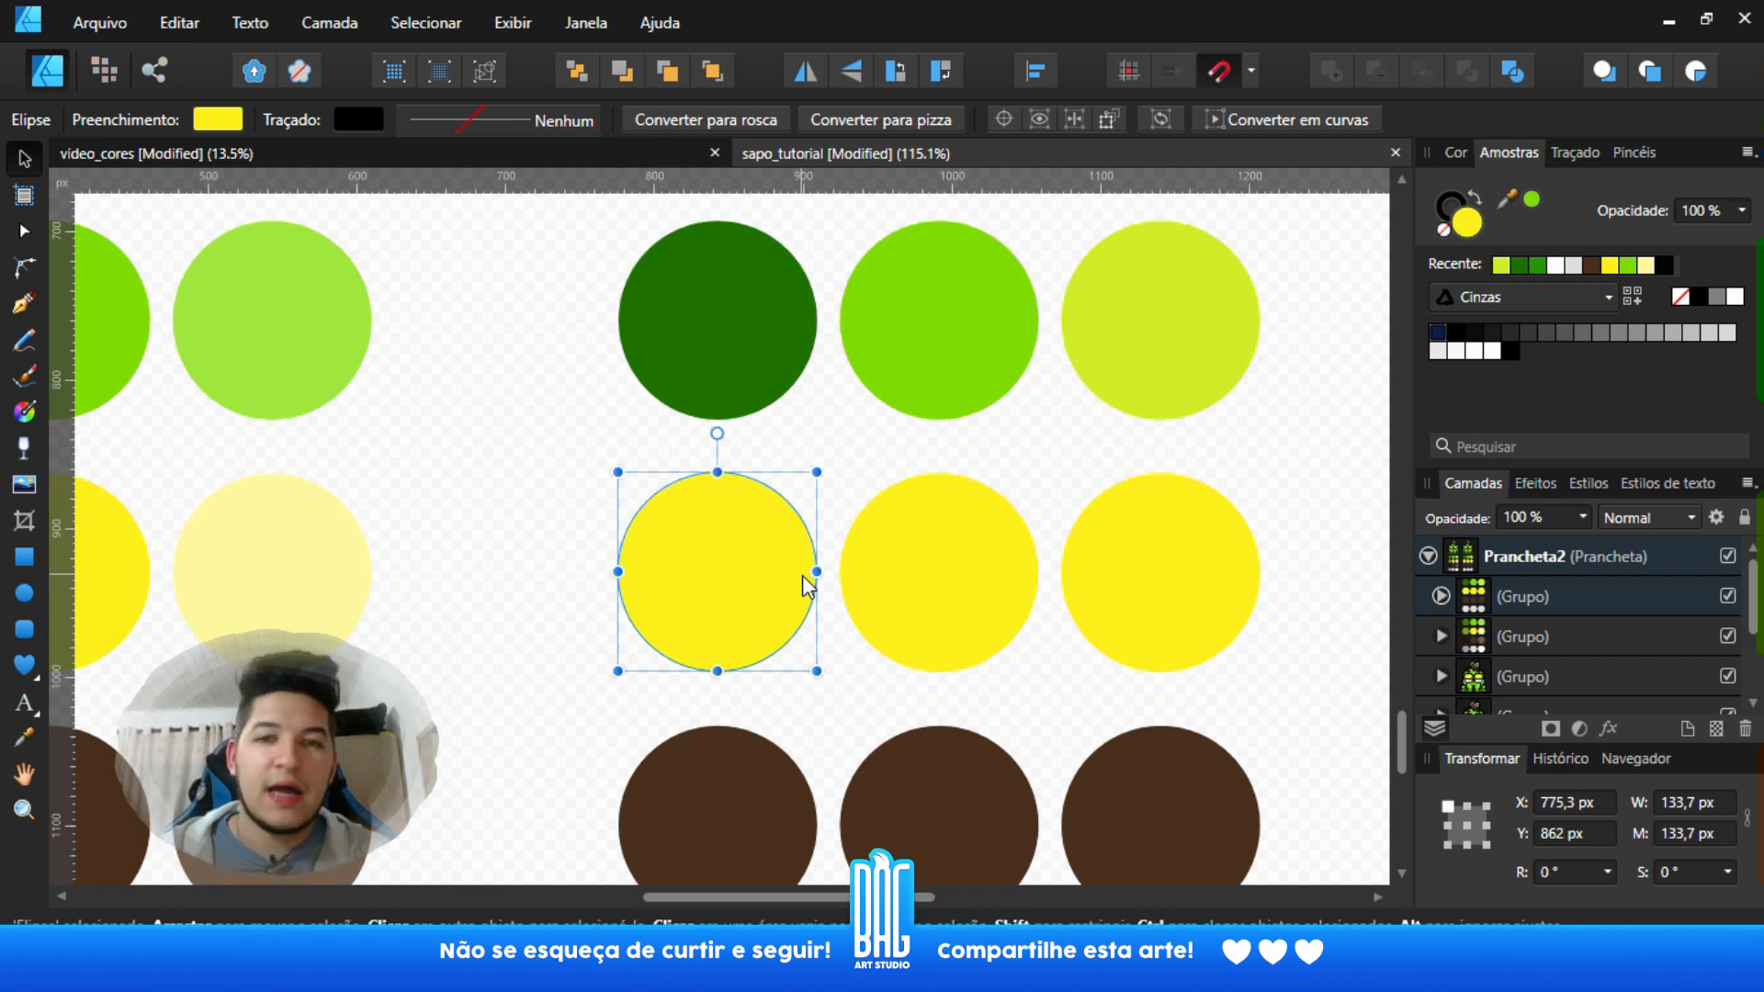
pyautogui.click(937, 582)
pyautogui.click(694, 557)
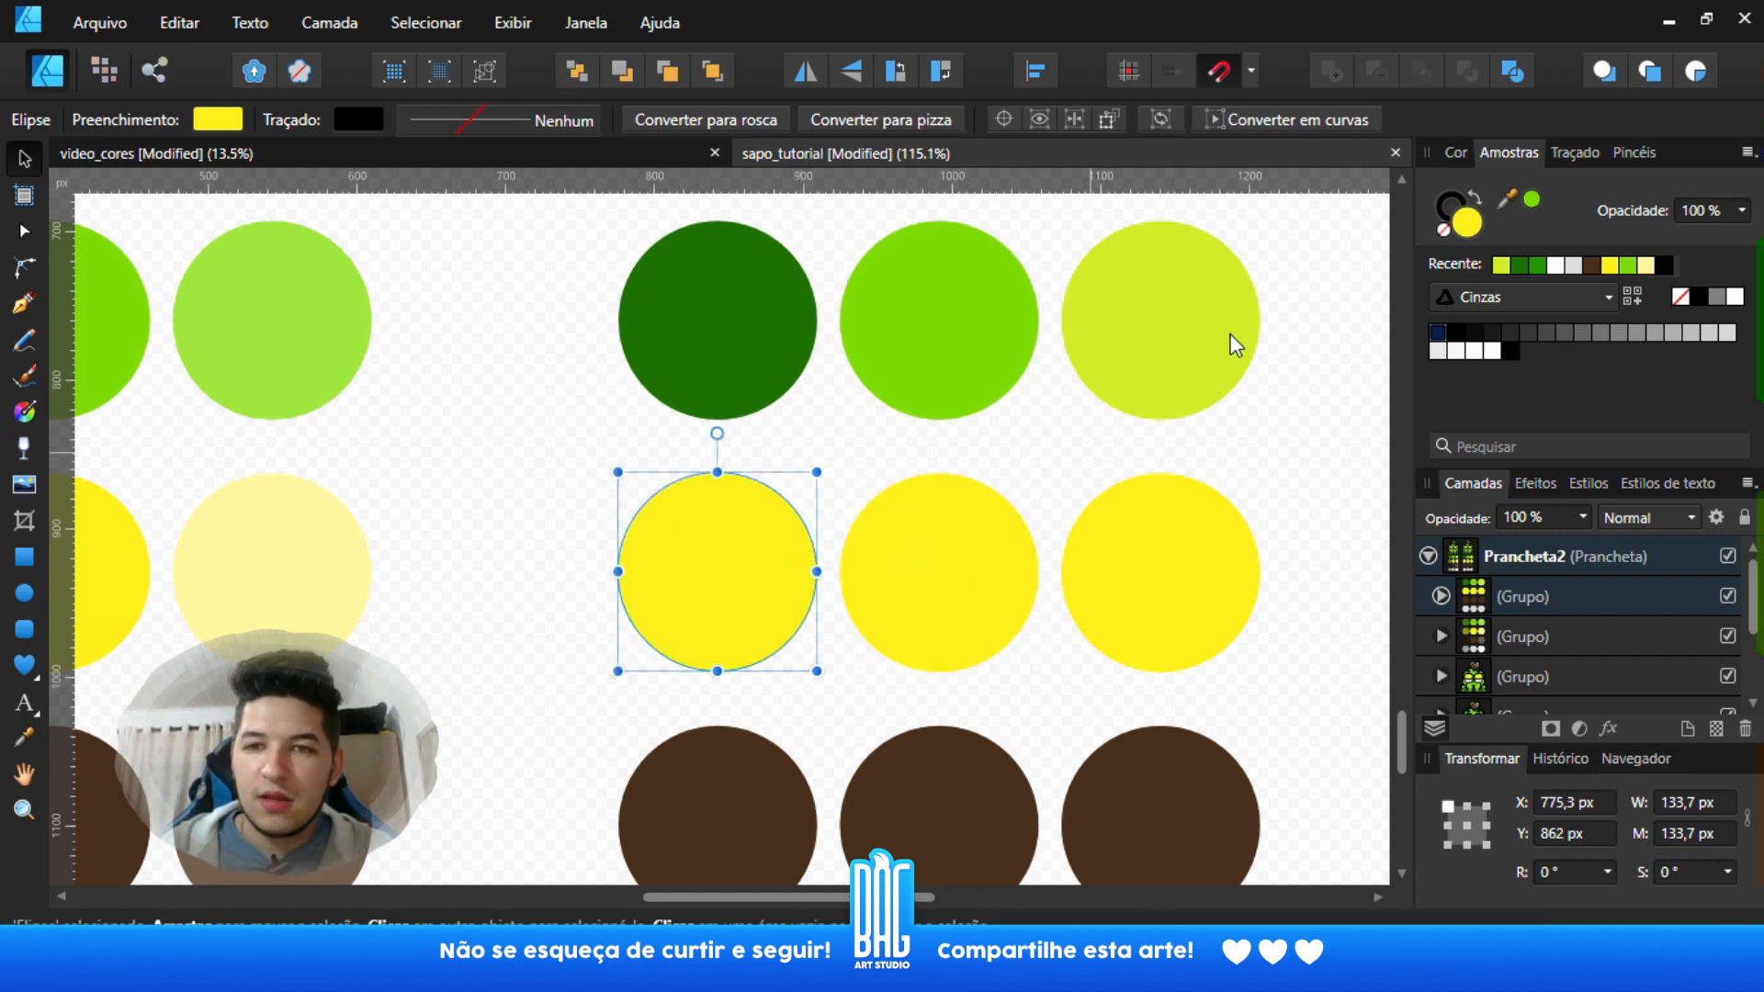
pyautogui.doubleClick(1464, 222)
pyautogui.moveTo(1037, 169); pyautogui.dragTo(1411, 221)
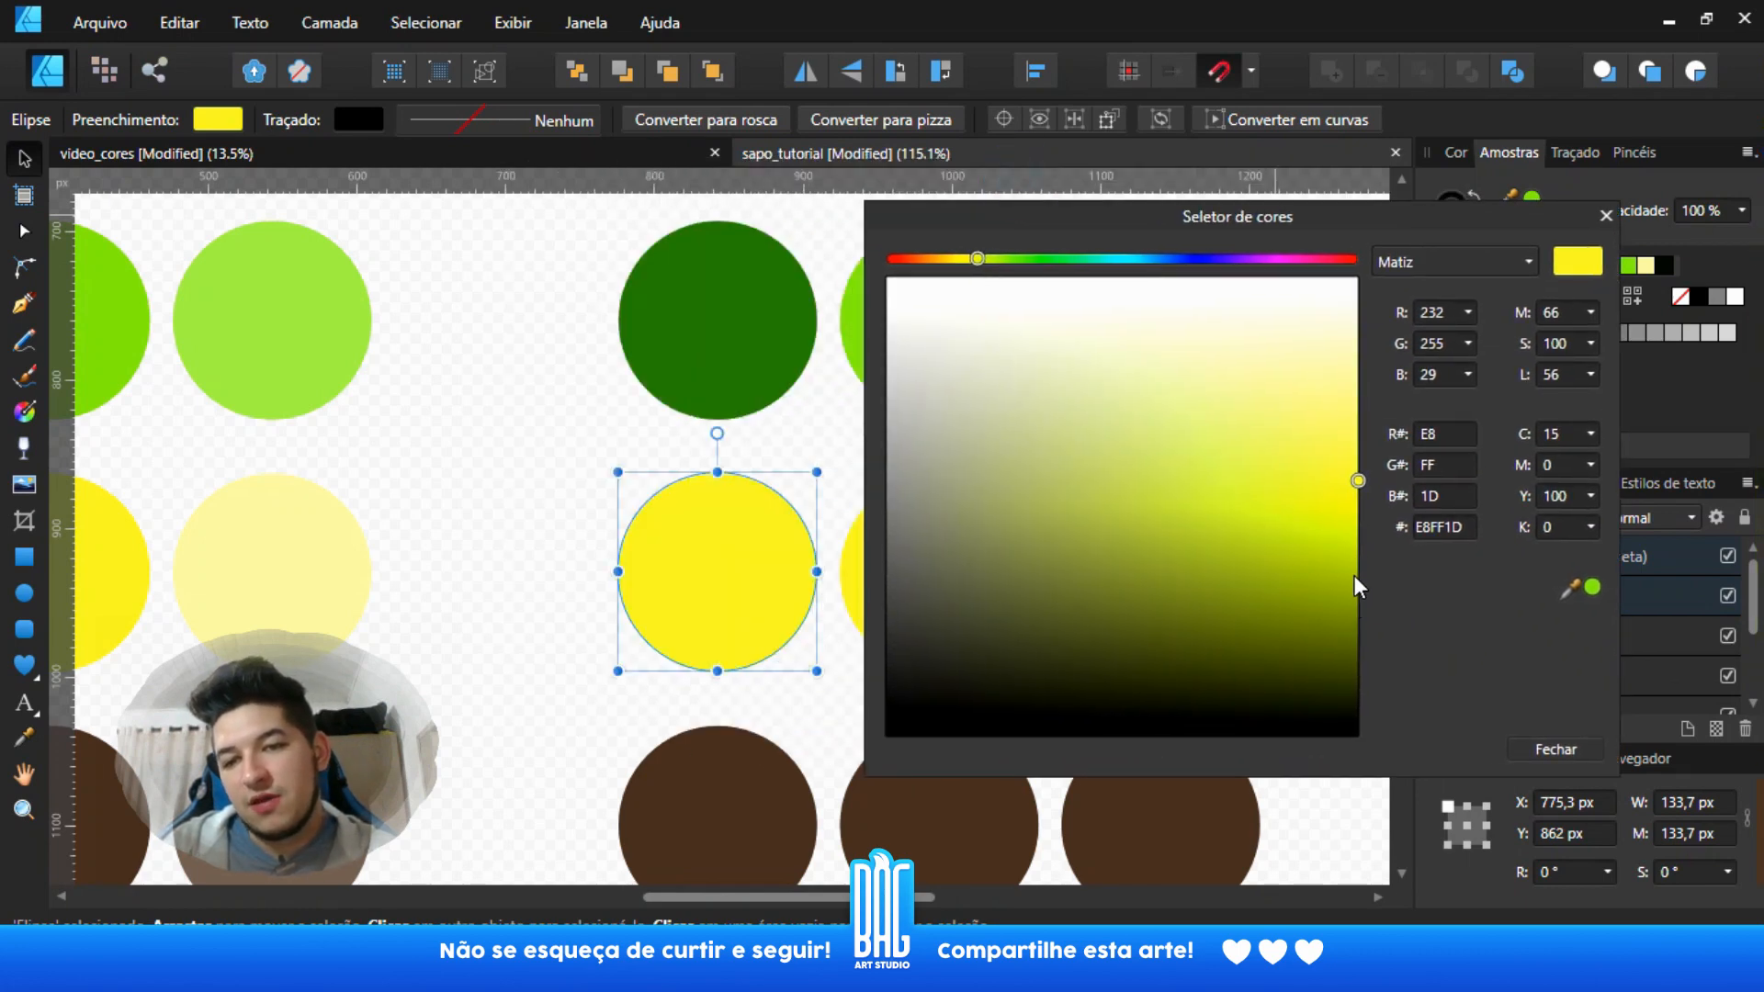
pyautogui.click(1582, 377)
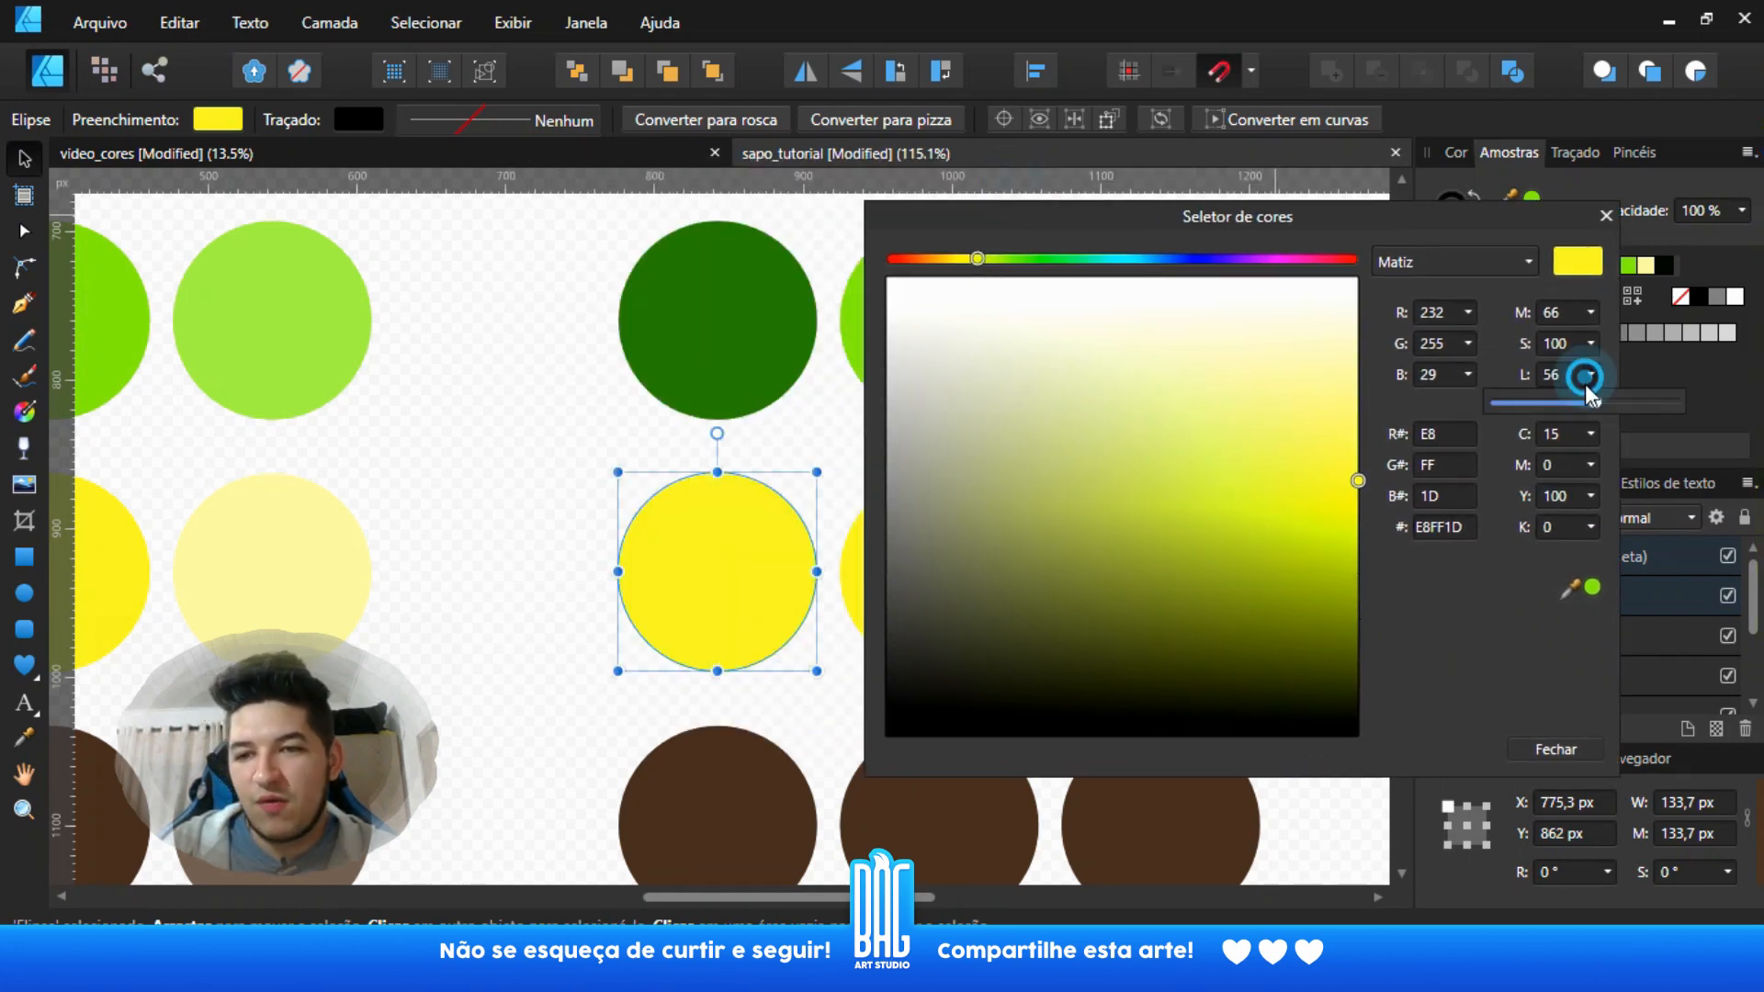
pyautogui.moveTo(1585, 384); pyautogui.dragTo(1569, 426)
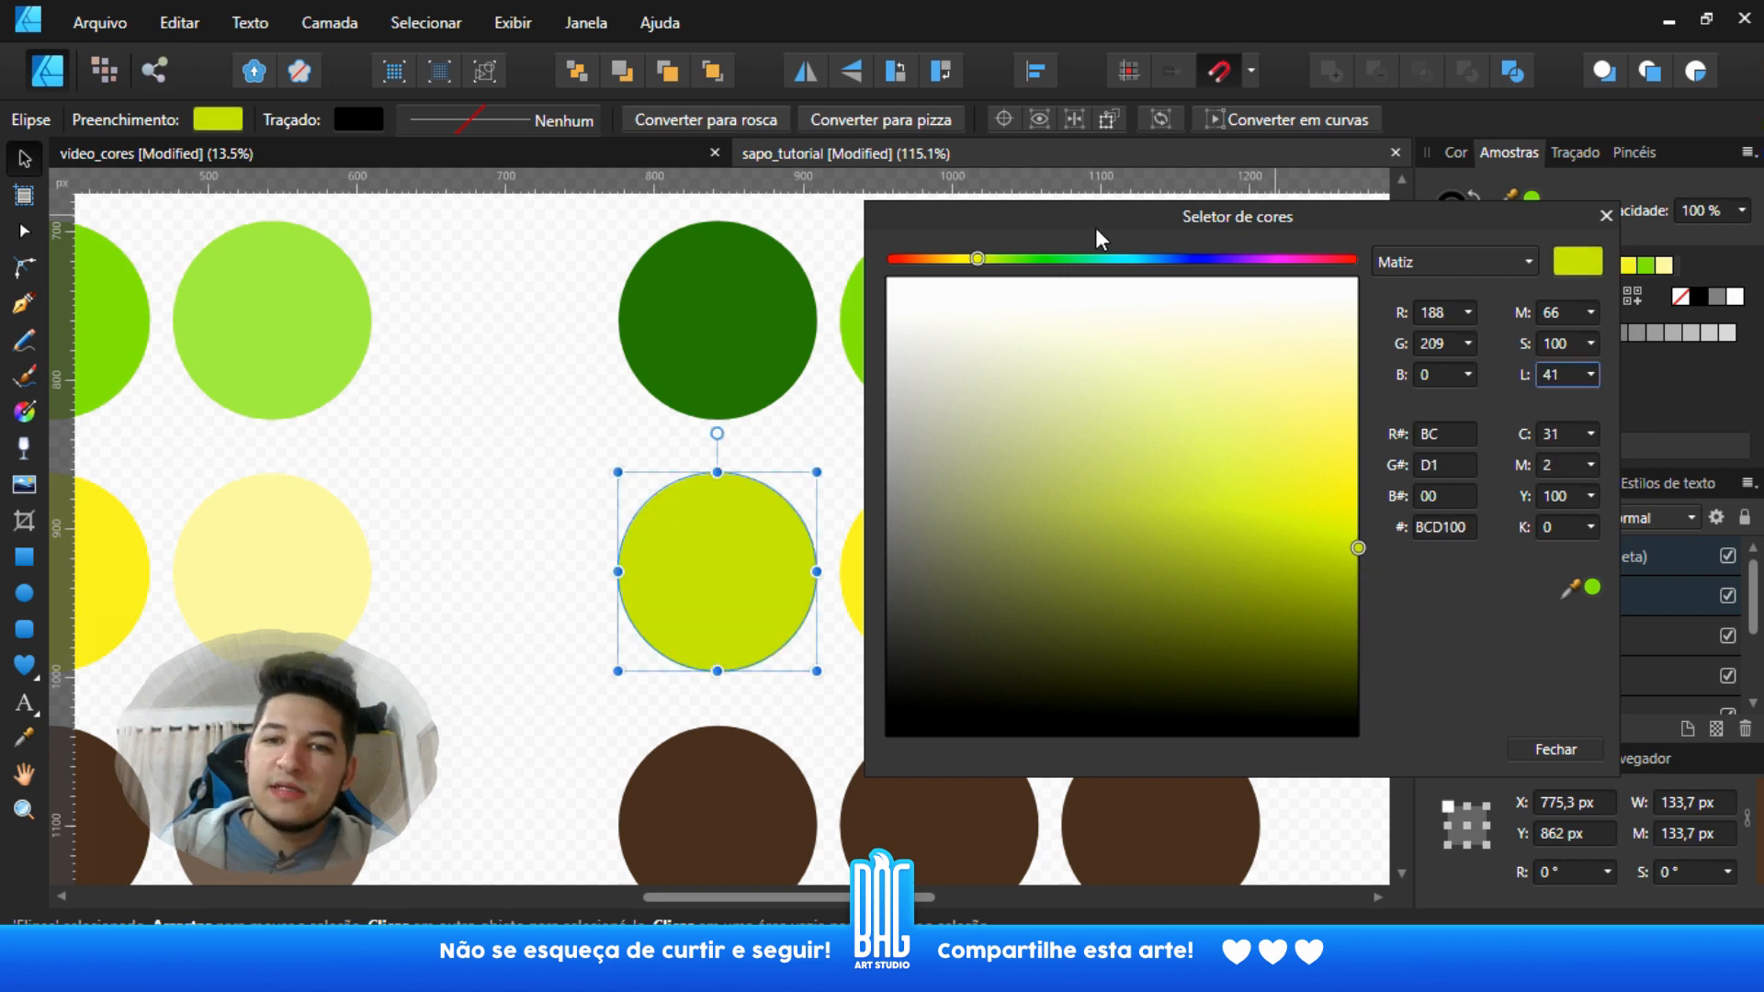
# - Shift the first yellow circle's hue to 47 towards orange and close the colour chooser
pyautogui.moveTo(1091, 223); pyautogui.dragTo(1270, 227)
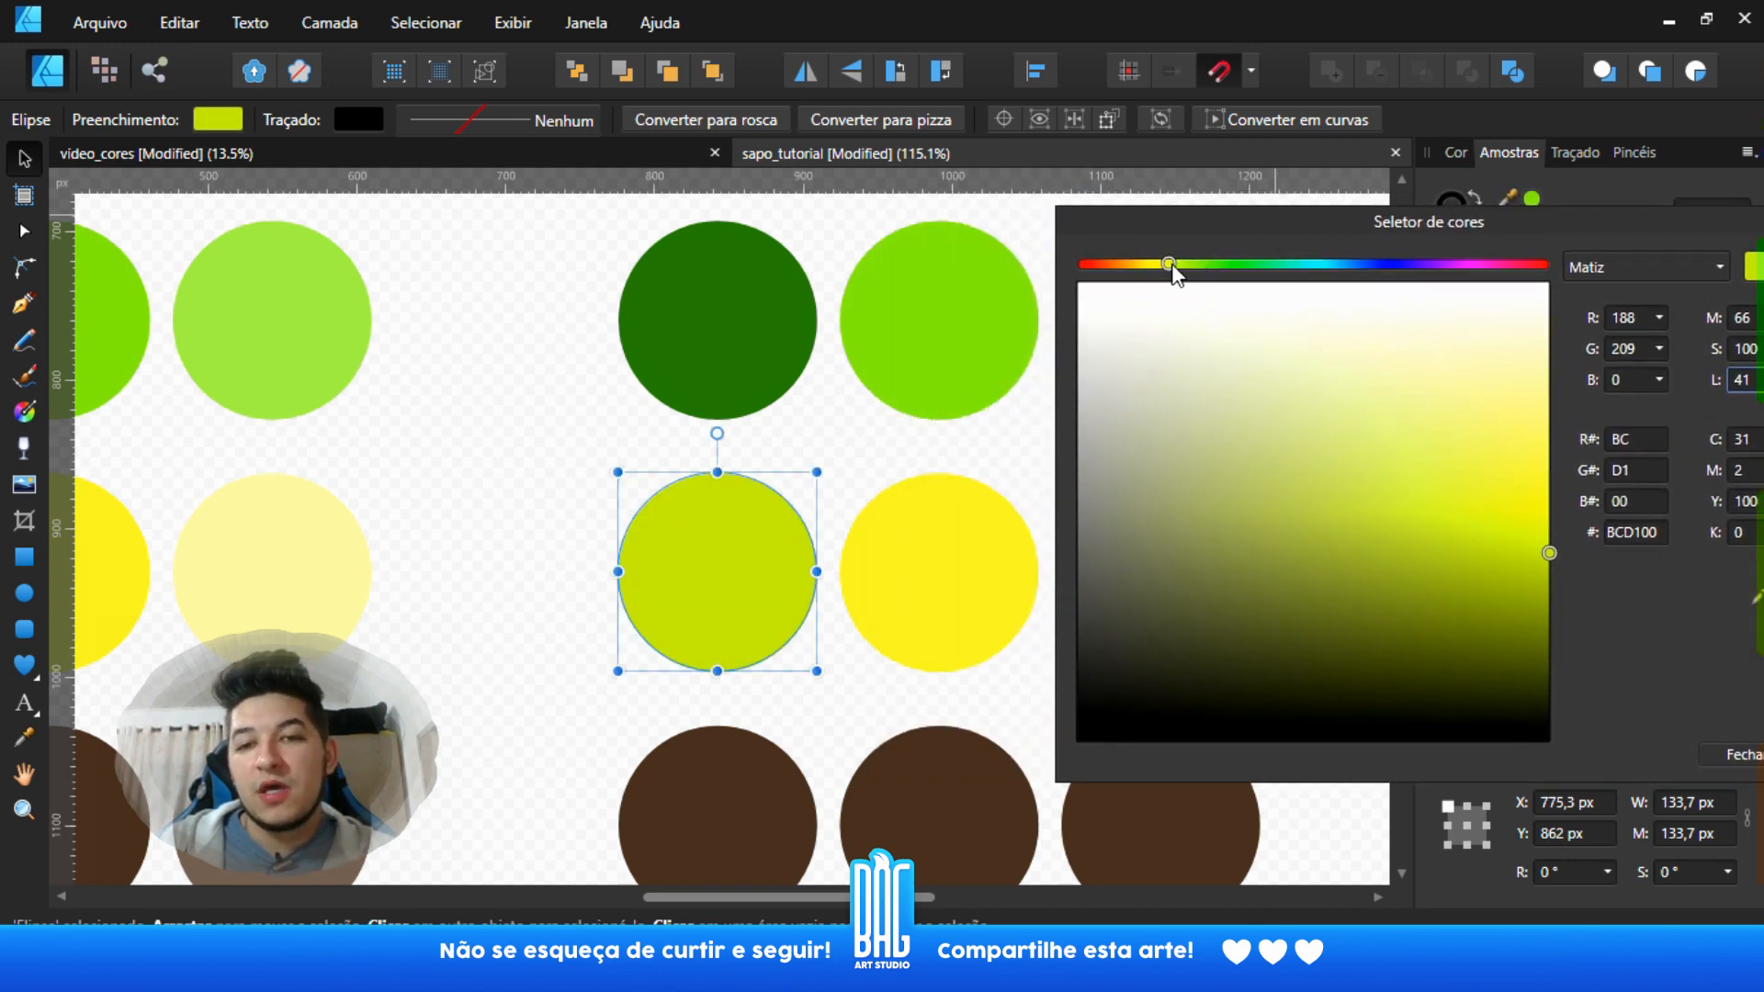
pyautogui.moveTo(1171, 264); pyautogui.dragTo(1145, 273)
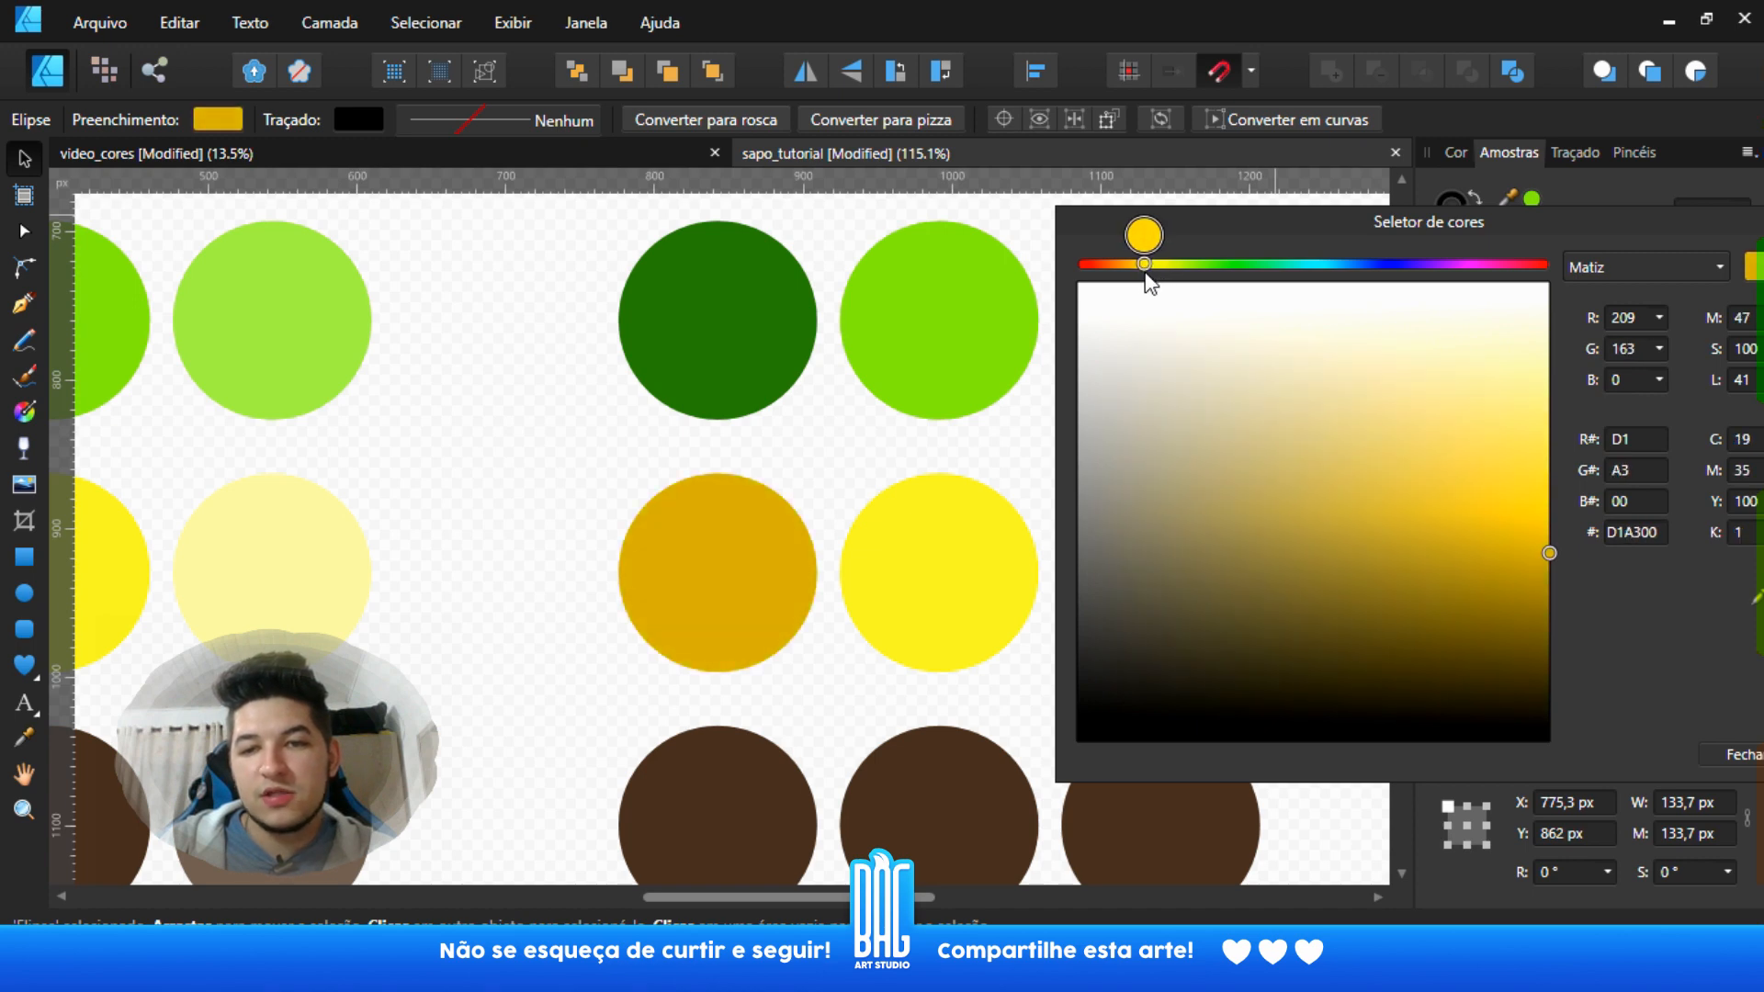
pyautogui.moveTo(1403, 219); pyautogui.dragTo(1214, 239)
pyautogui.click(1609, 238)
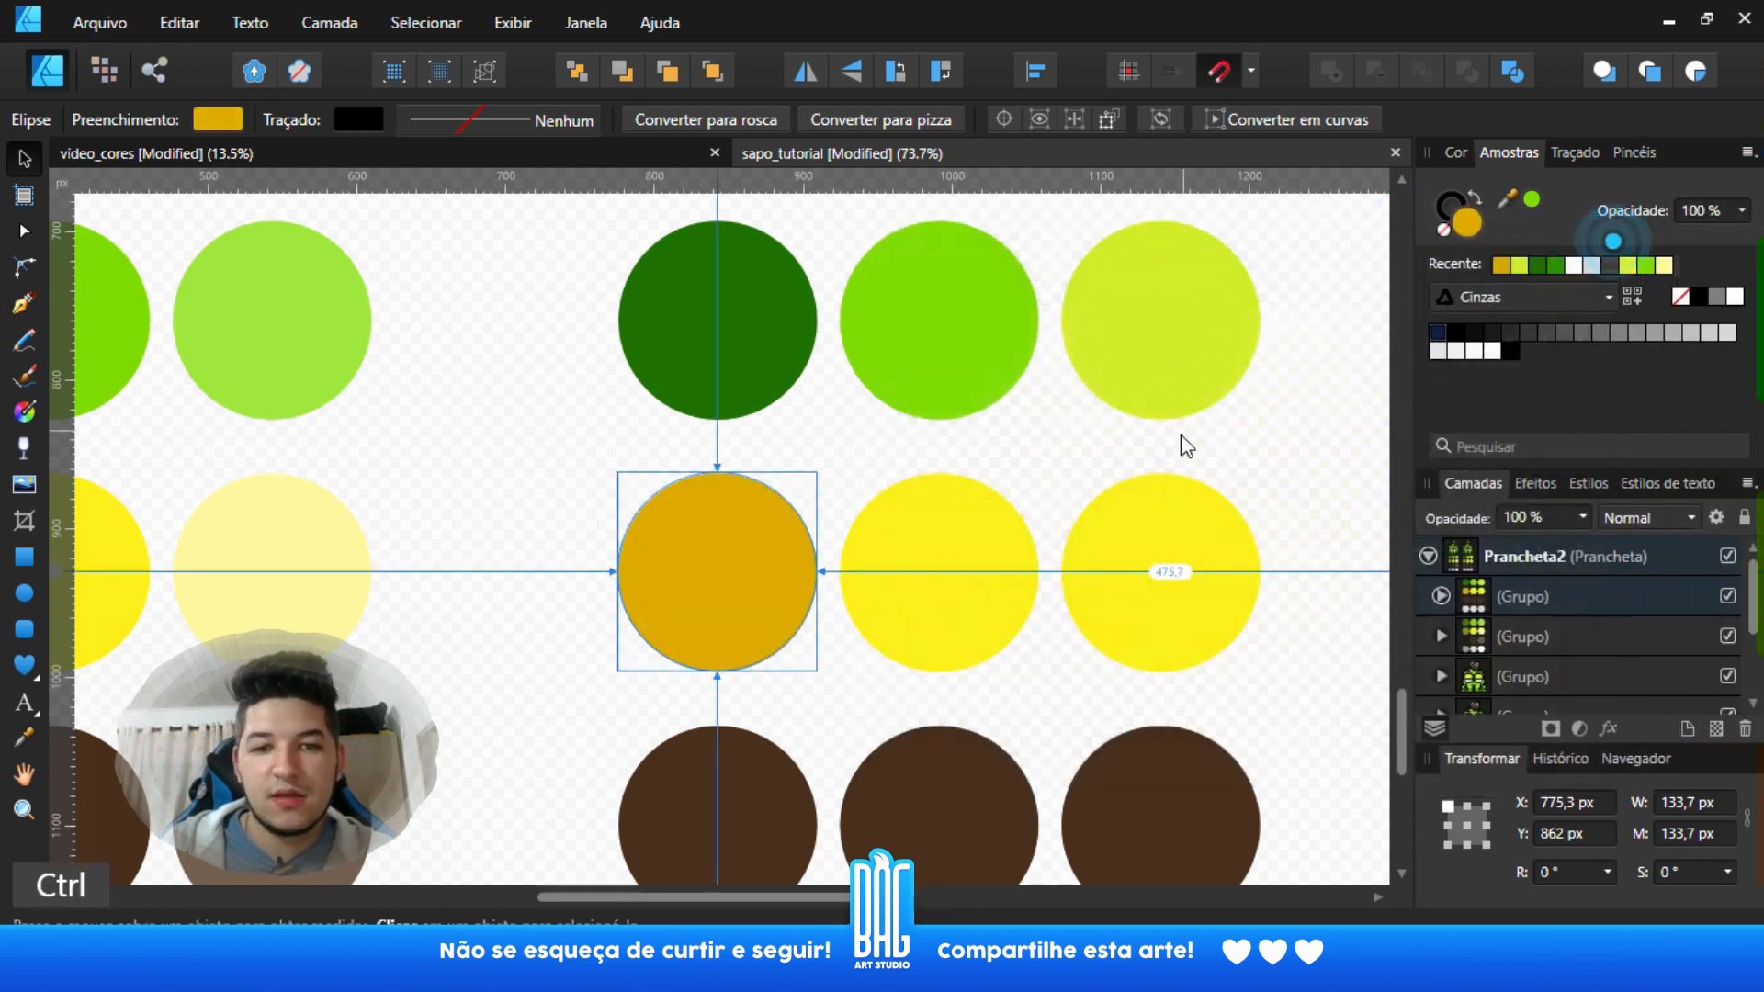
# - Place a copy of the golden shadow circle between the left-hand palette's first two yellow-row circles and compare the shadow tones
pyautogui.scroll(-3, 1054, 546)
pyautogui.moveTo(1121, 528); pyautogui.dragTo(719, 524)
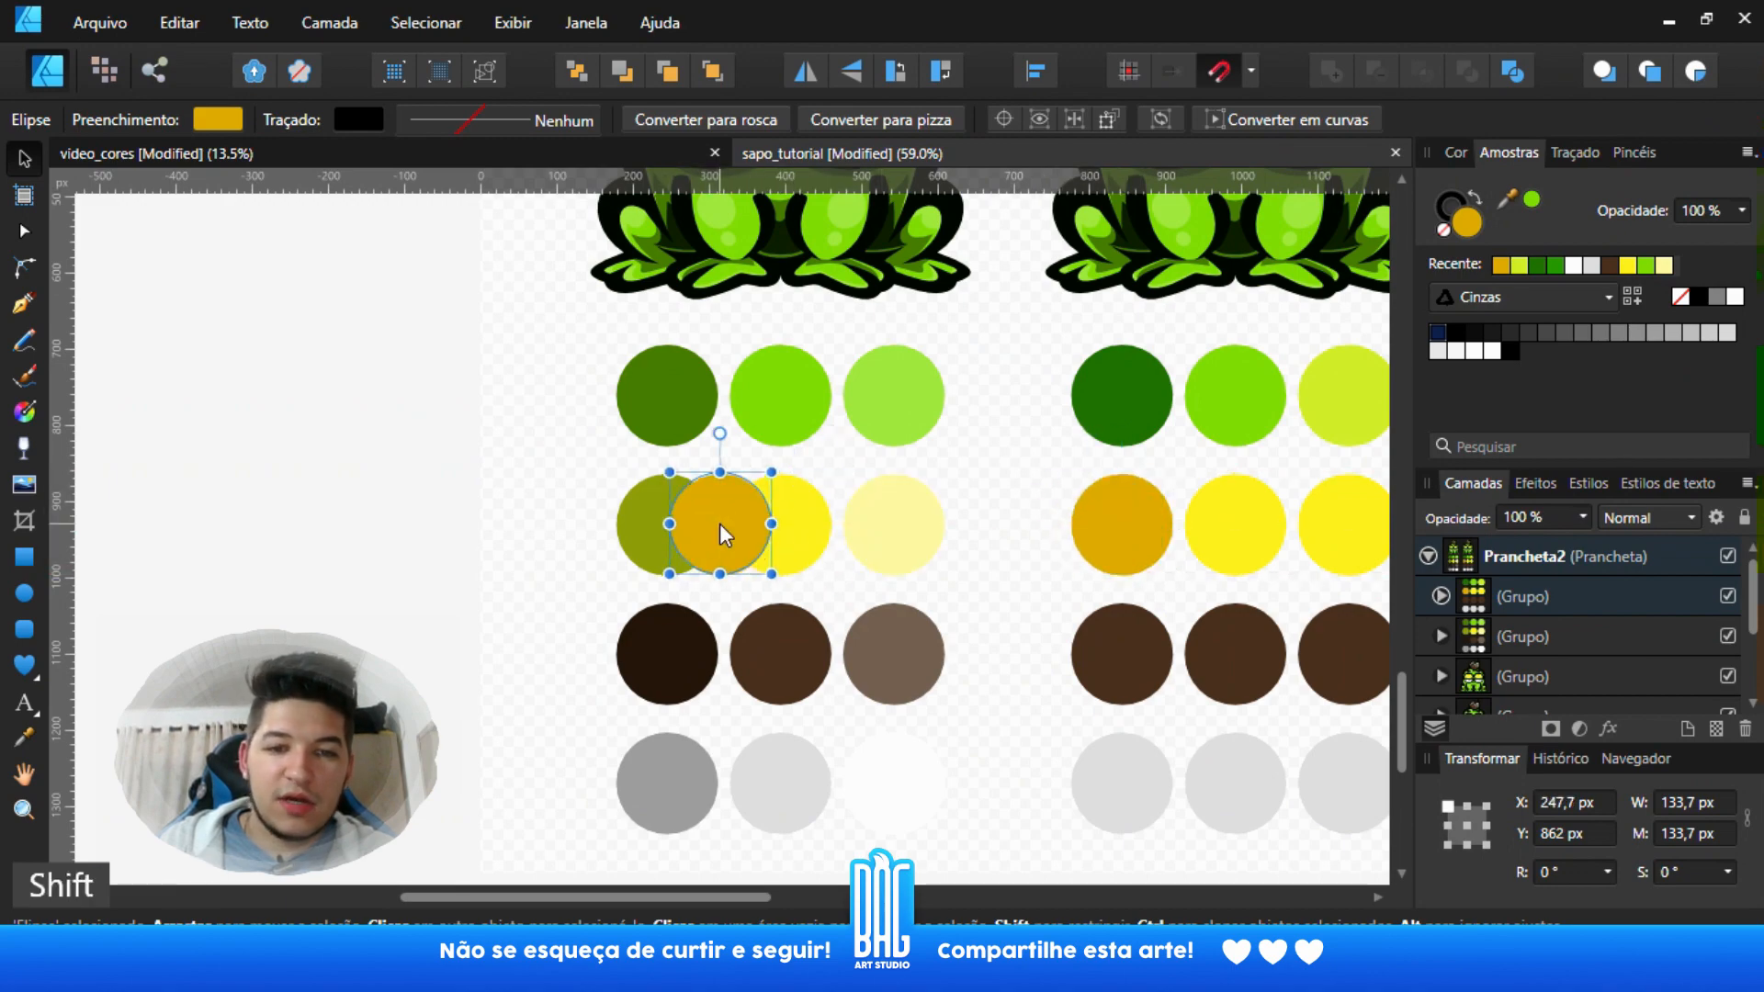
pyautogui.scroll(4, 719, 524)
pyautogui.hscroll(5, 808, 543)
pyautogui.hscroll(4, 827, 522)
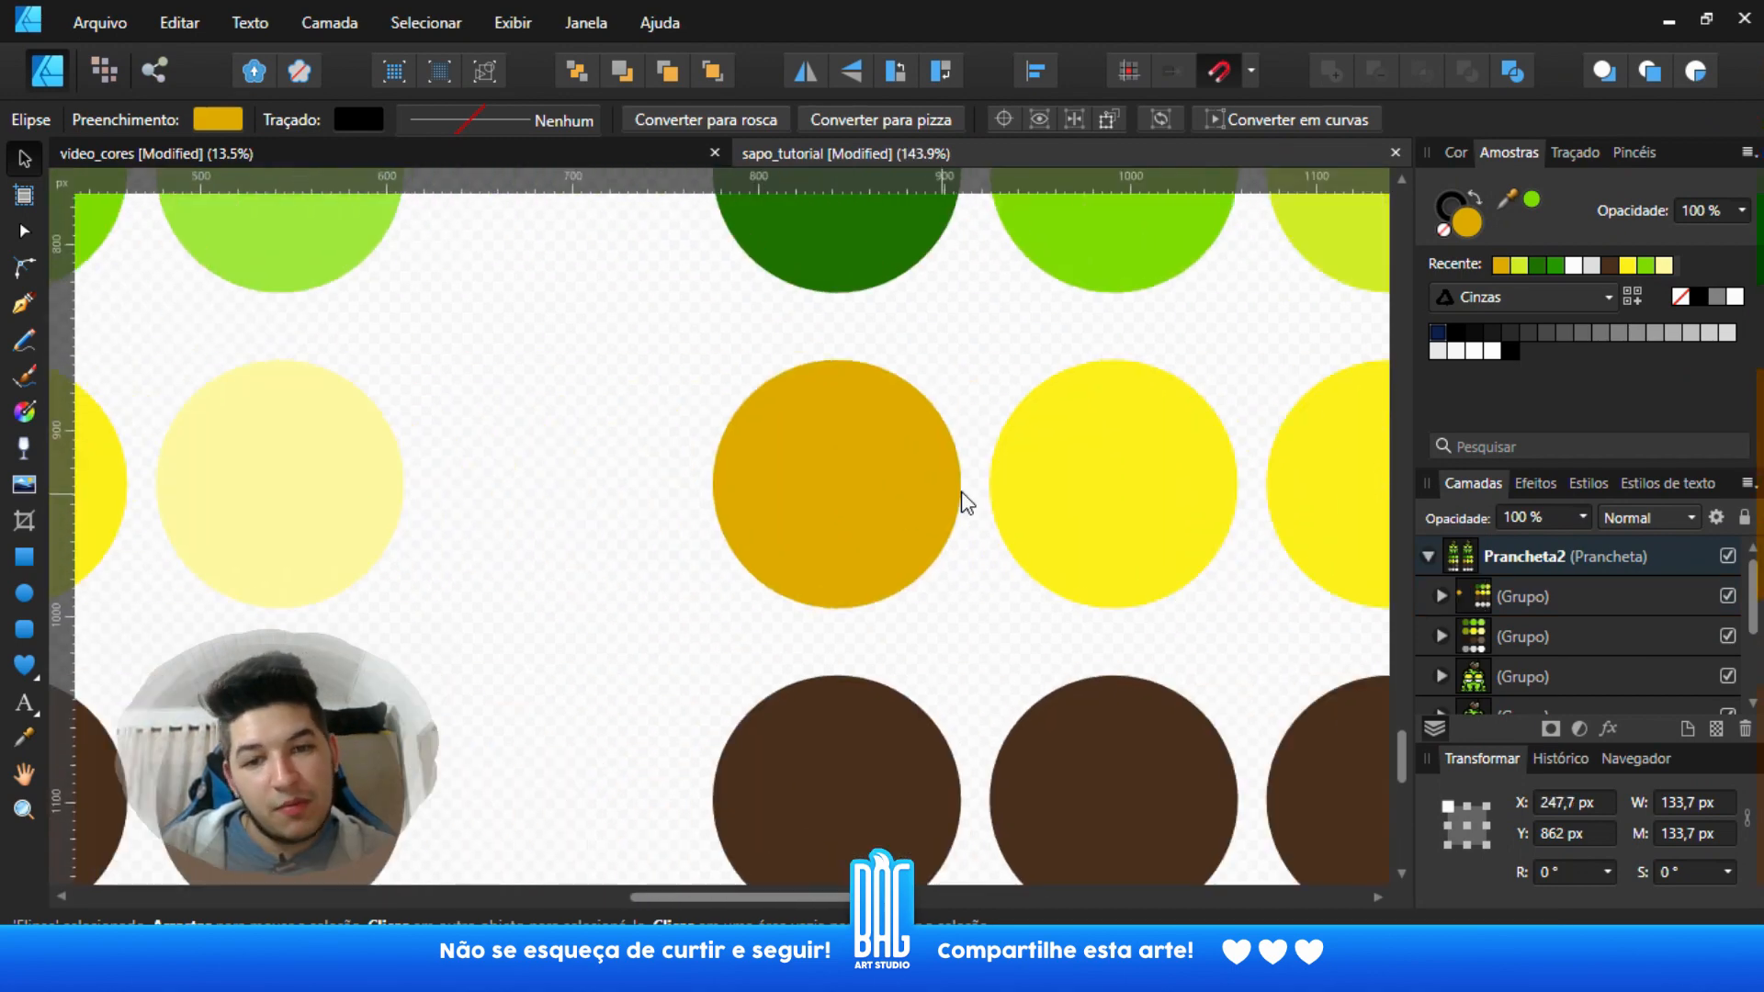
pyautogui.scroll(-3, 732, 520)
pyautogui.hscroll(-3, 413, 515)
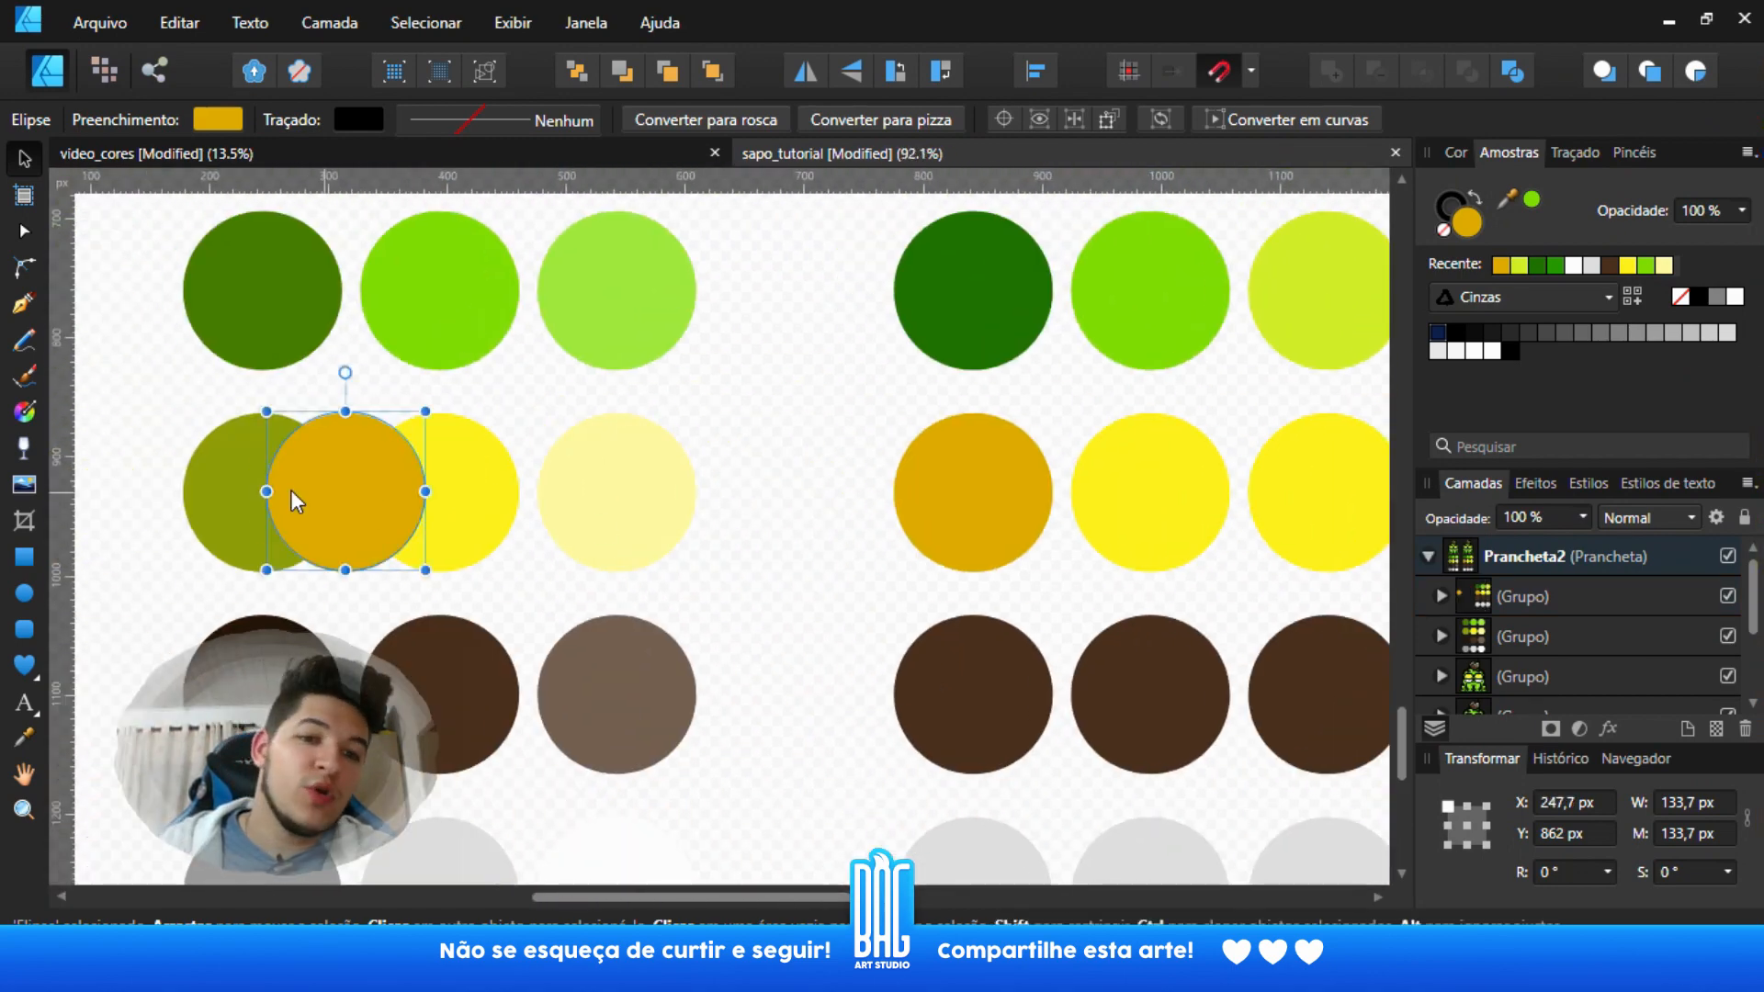
pyautogui.click(239, 489)
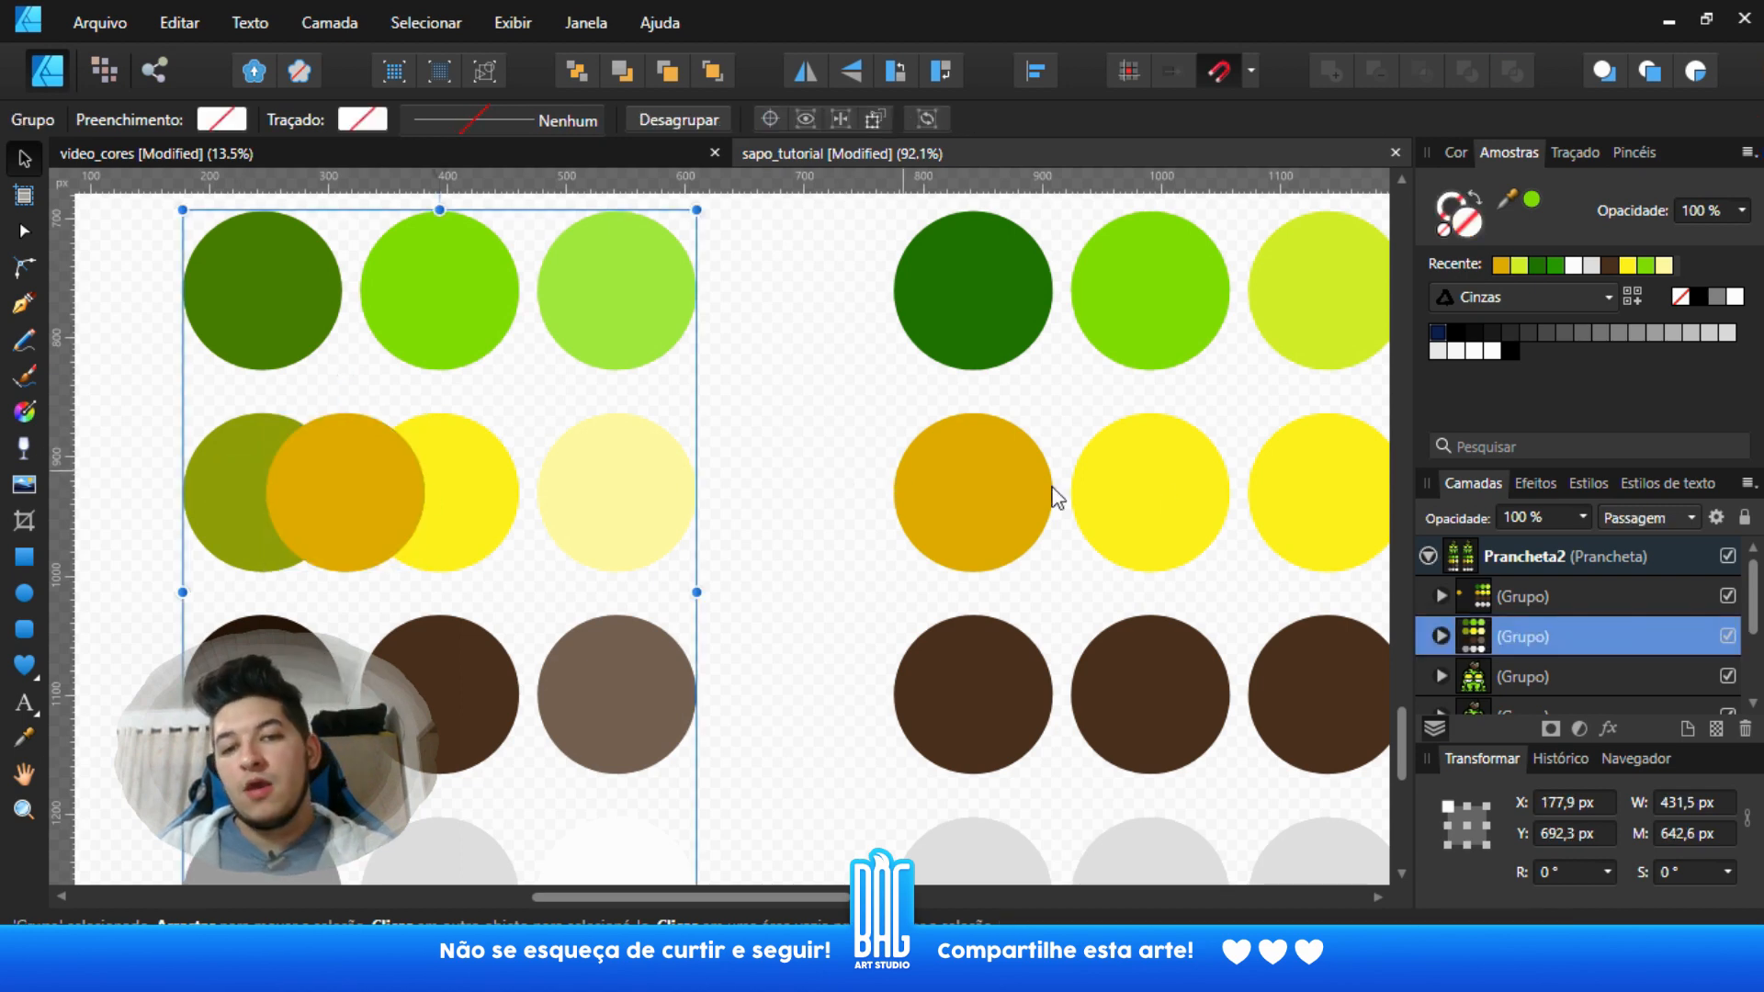
pyautogui.hscroll(4, 919, 524)
pyautogui.scroll(1, 919, 524)
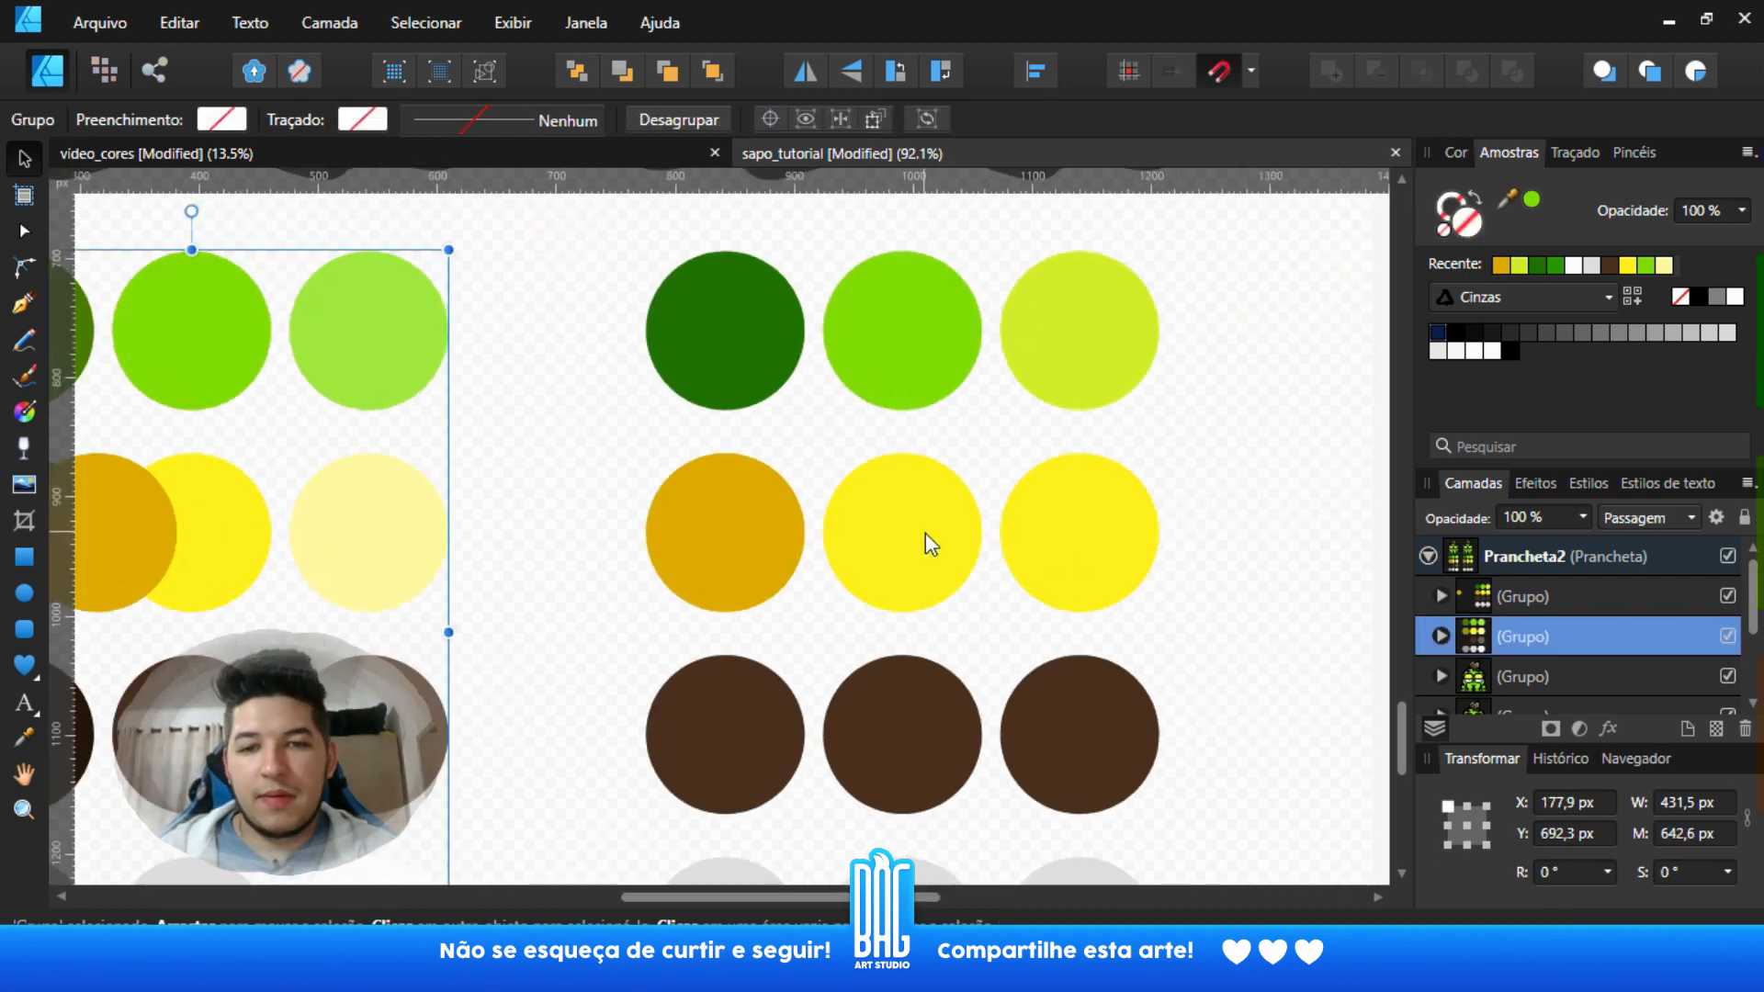
# - Shift the fill hue of the right-hand palette's third yellow circle towards green, to colour C6FF1D
pyautogui.click(1107, 519)
pyautogui.scroll(3, 1122, 577)
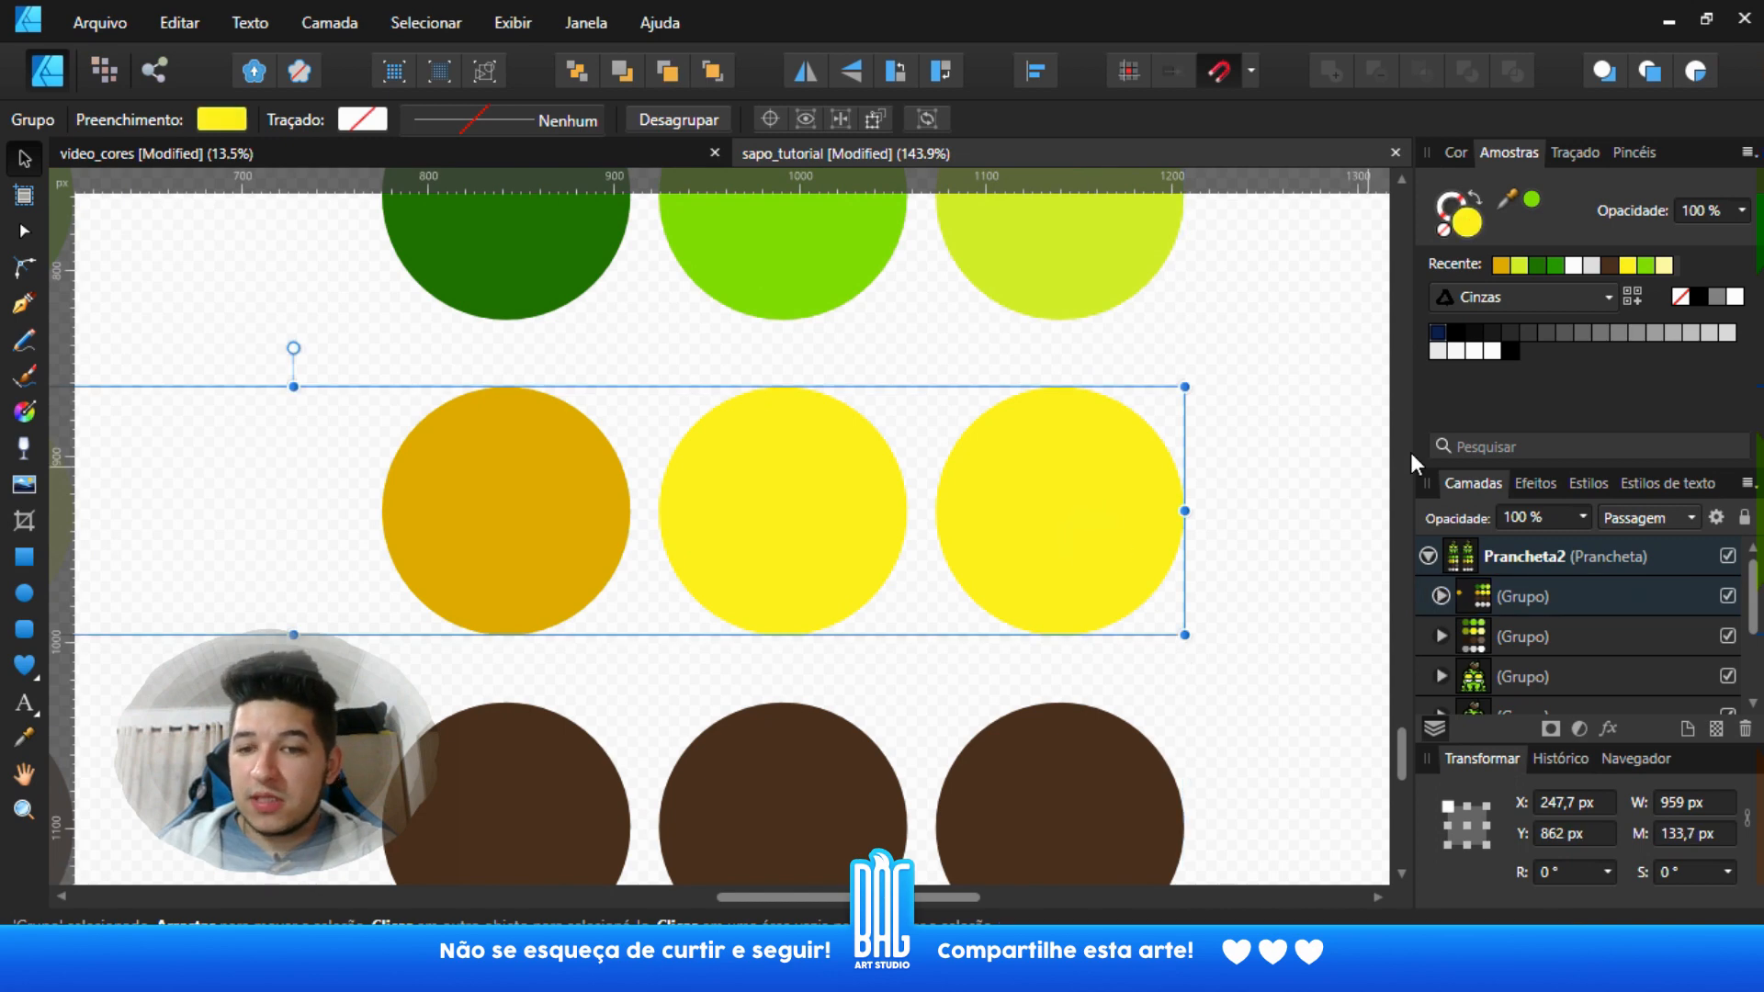
pyautogui.keyDown('ctrl'); pyautogui.click(1030, 517); pyautogui.keyUp('ctrl')
pyautogui.click(827, 524)
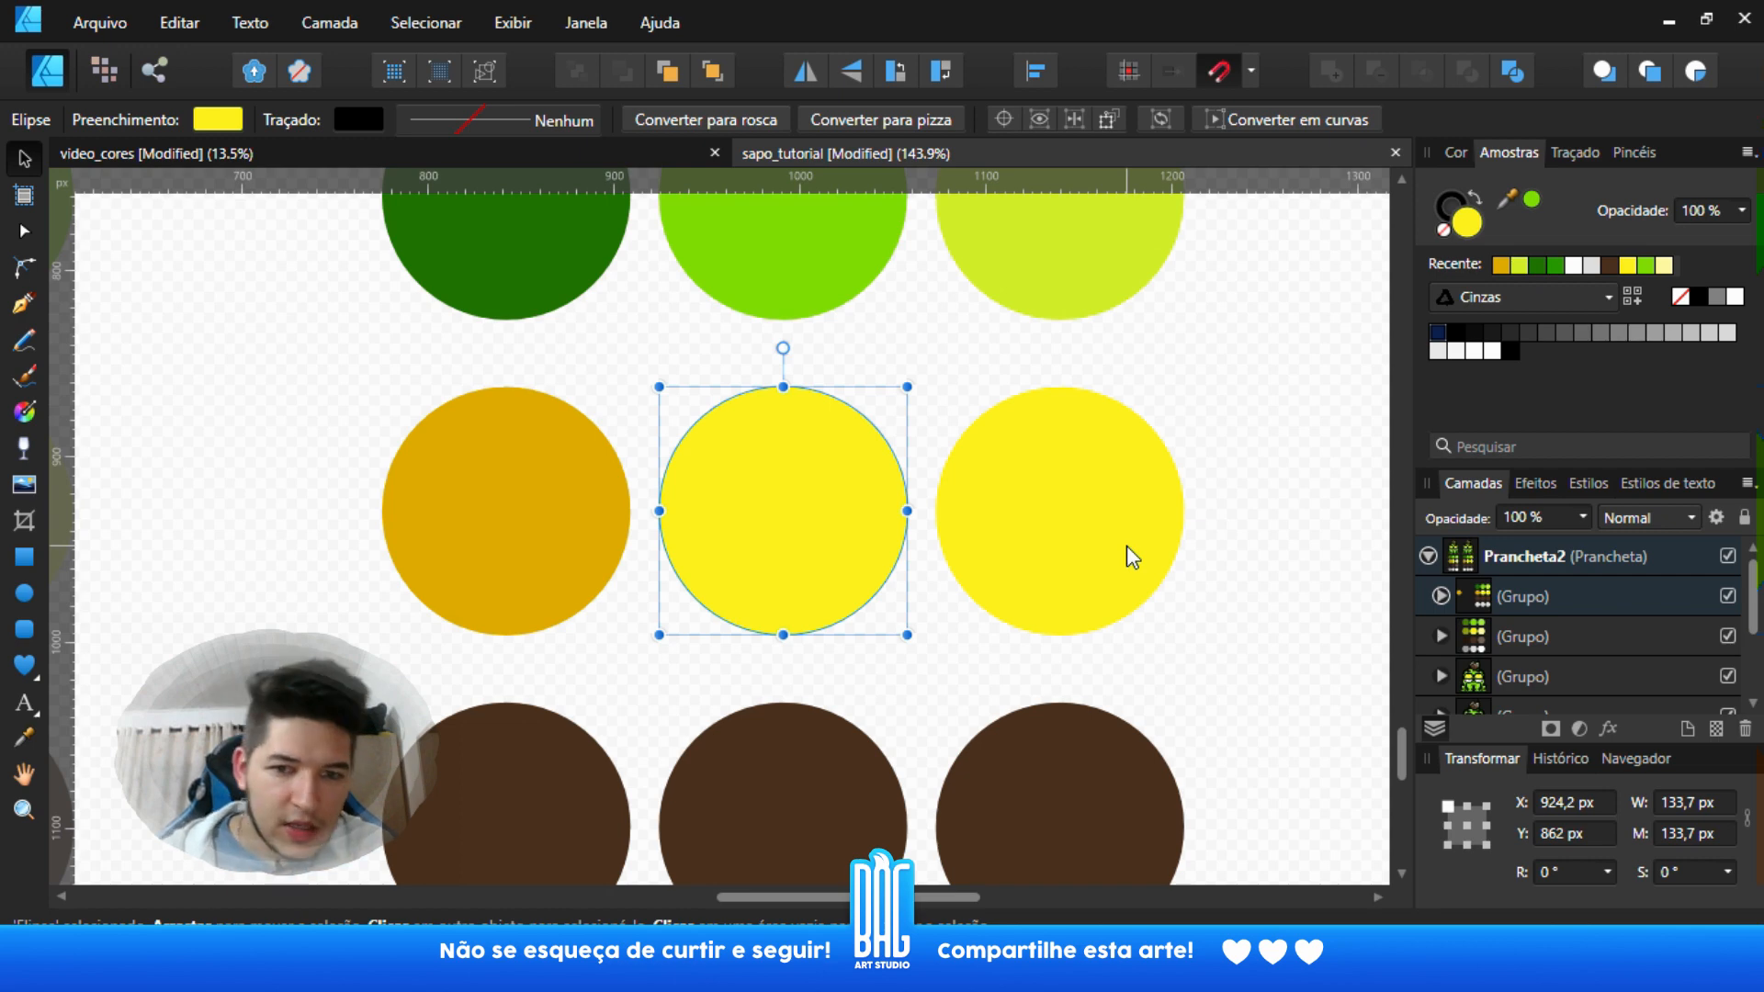
pyautogui.click(1132, 556)
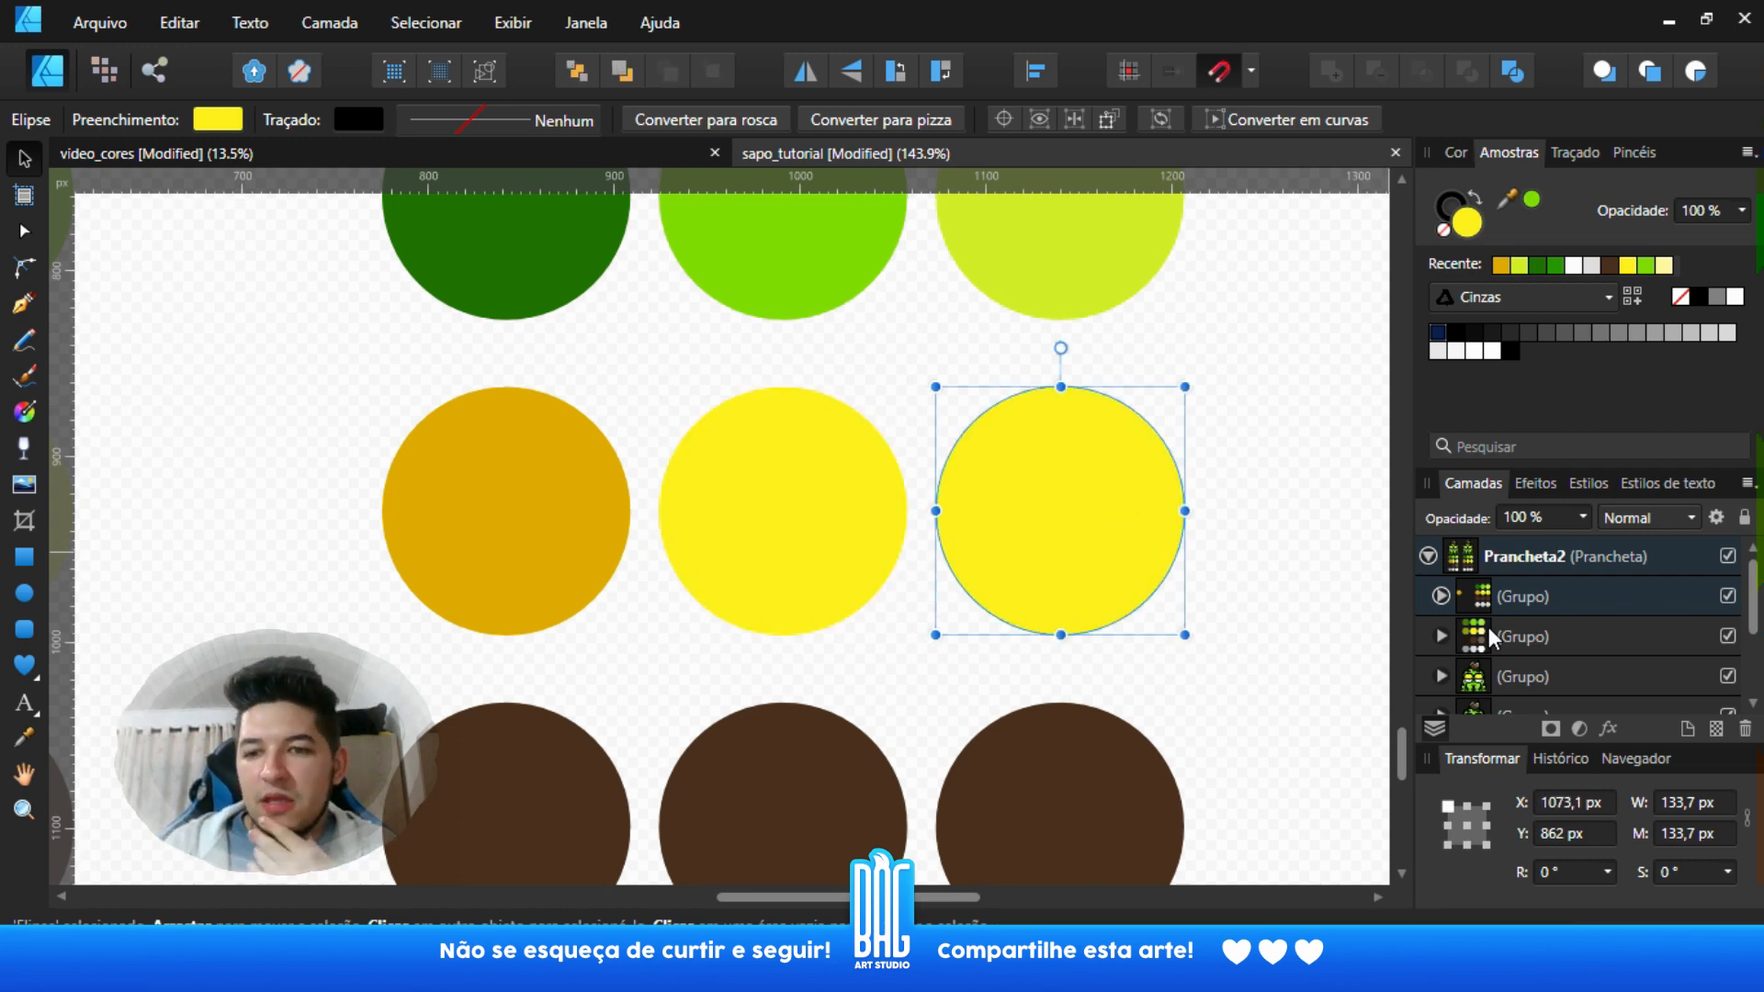
pyautogui.click(1441, 596)
pyautogui.scroll(-1, 1499, 656)
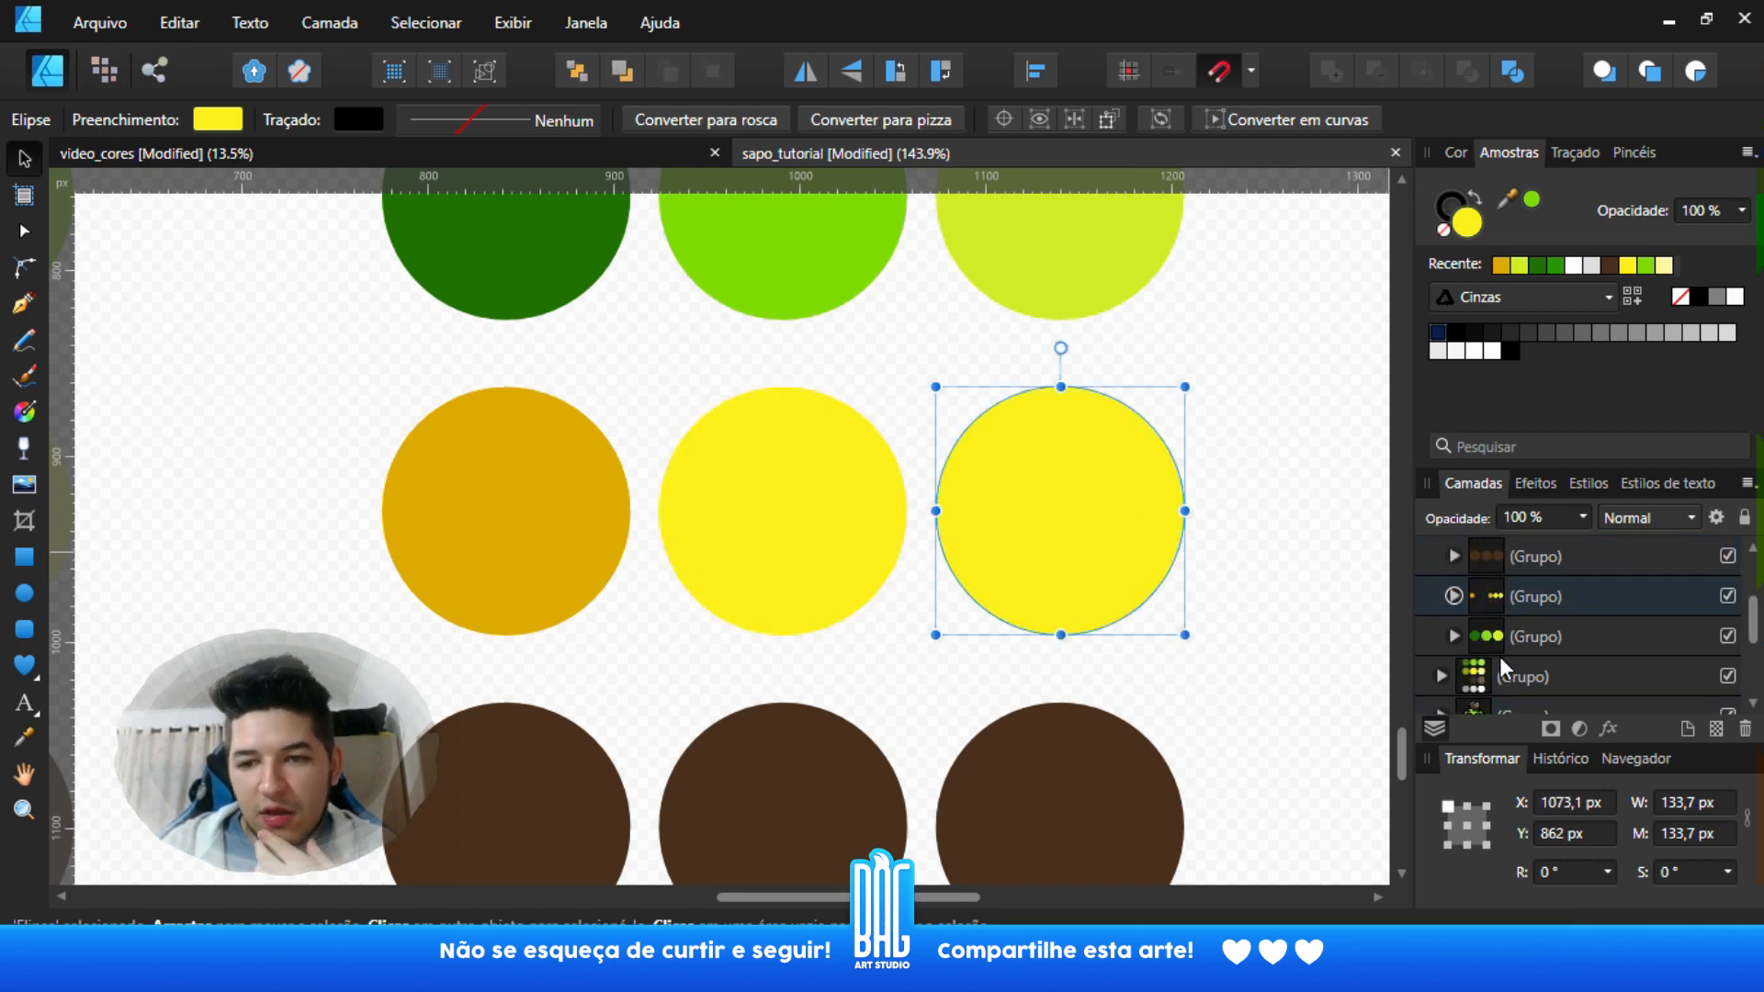
pyautogui.doubleClick(1467, 227)
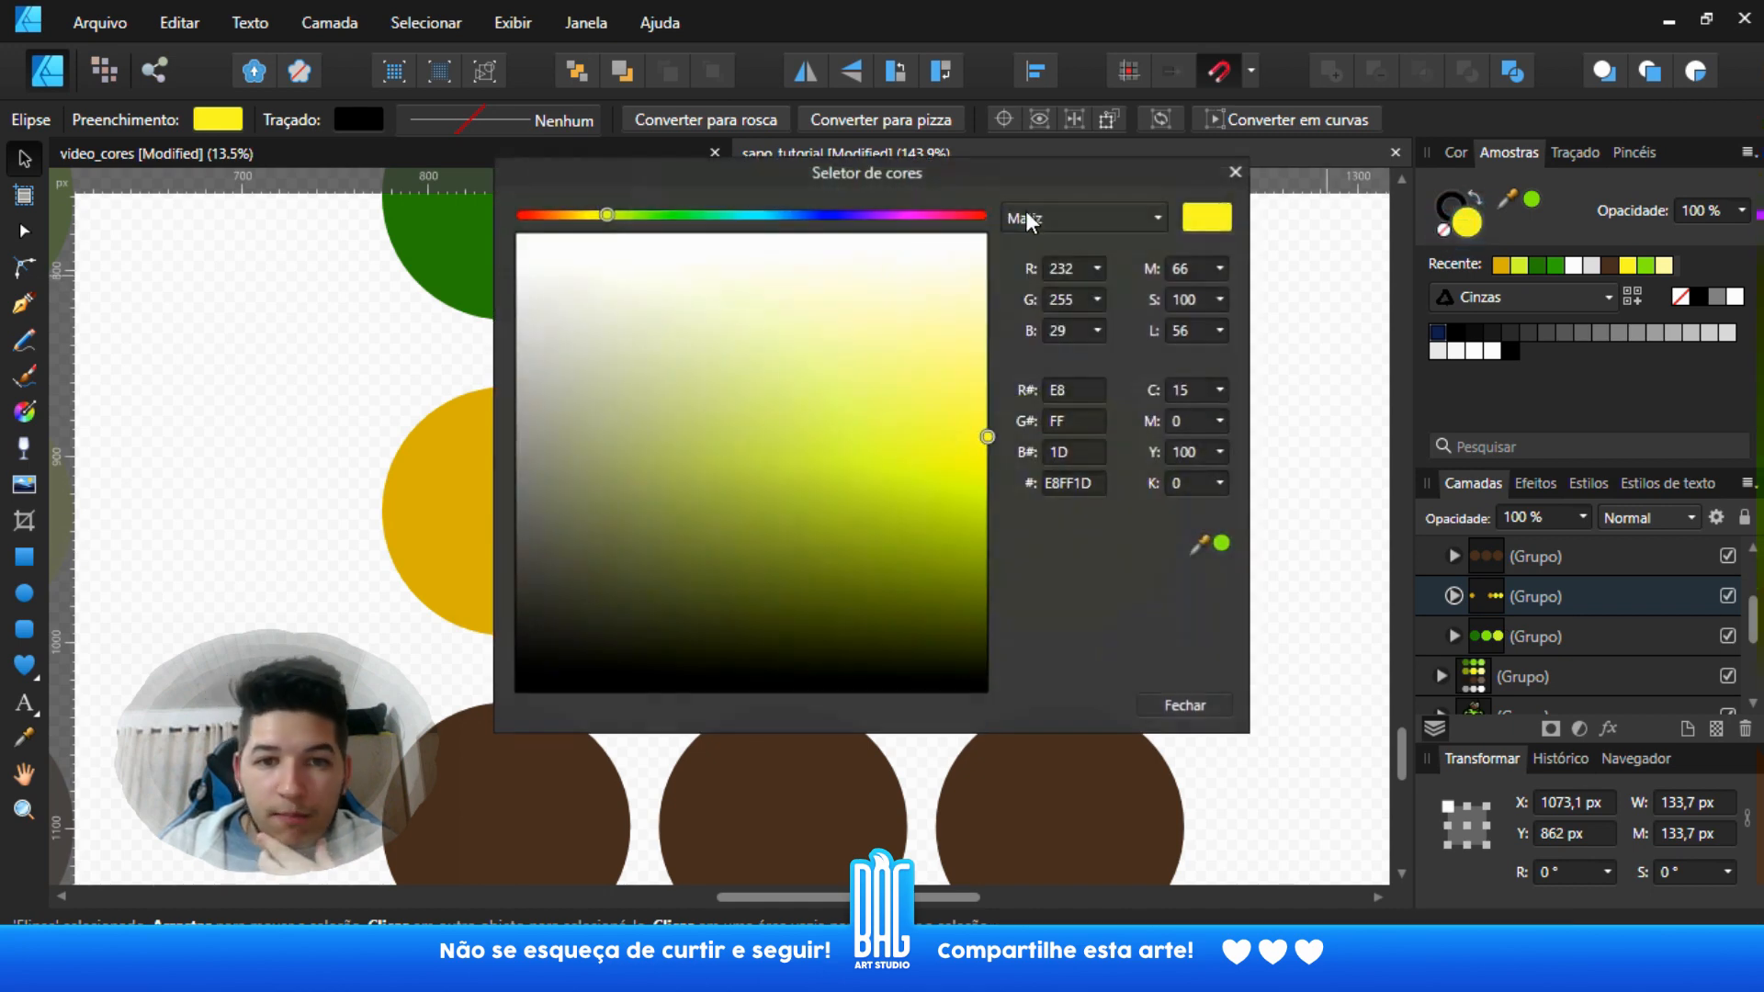
pyautogui.moveTo(668, 184); pyautogui.dragTo(1079, 199)
pyautogui.moveTo(1087, 202); pyautogui.dragTo(1363, 207)
pyautogui.click(1141, 224)
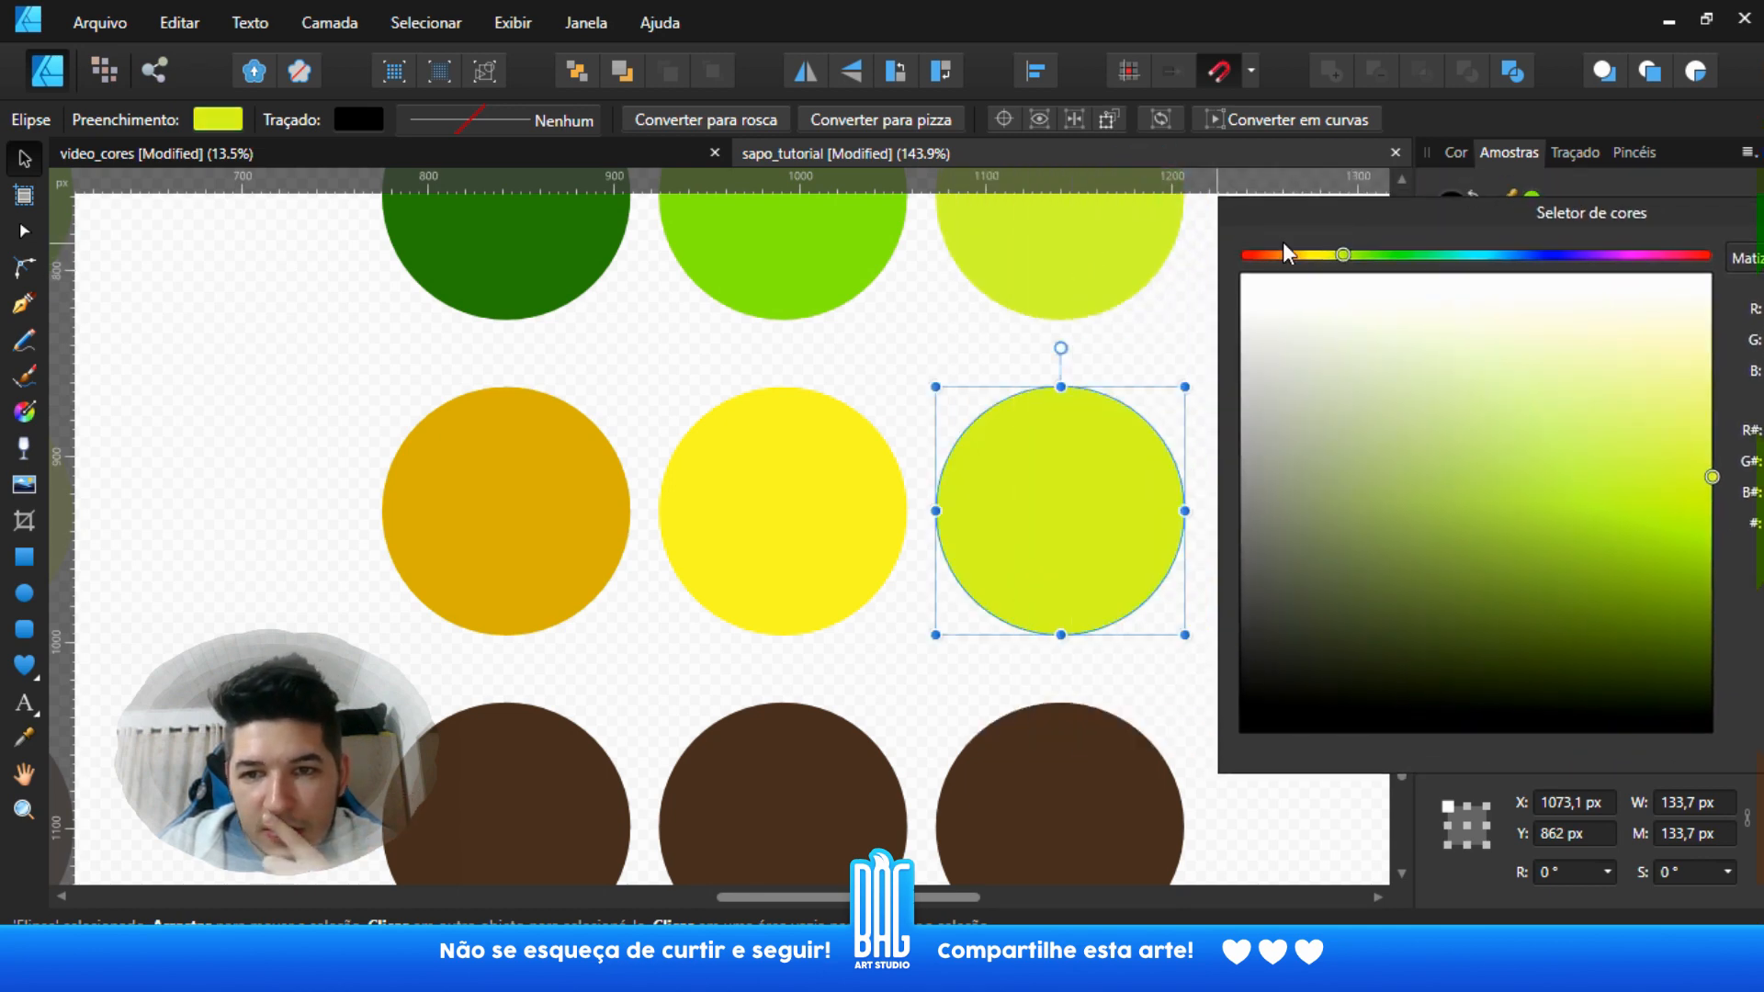
pyautogui.moveTo(1363, 220); pyautogui.dragTo(1330, 239)
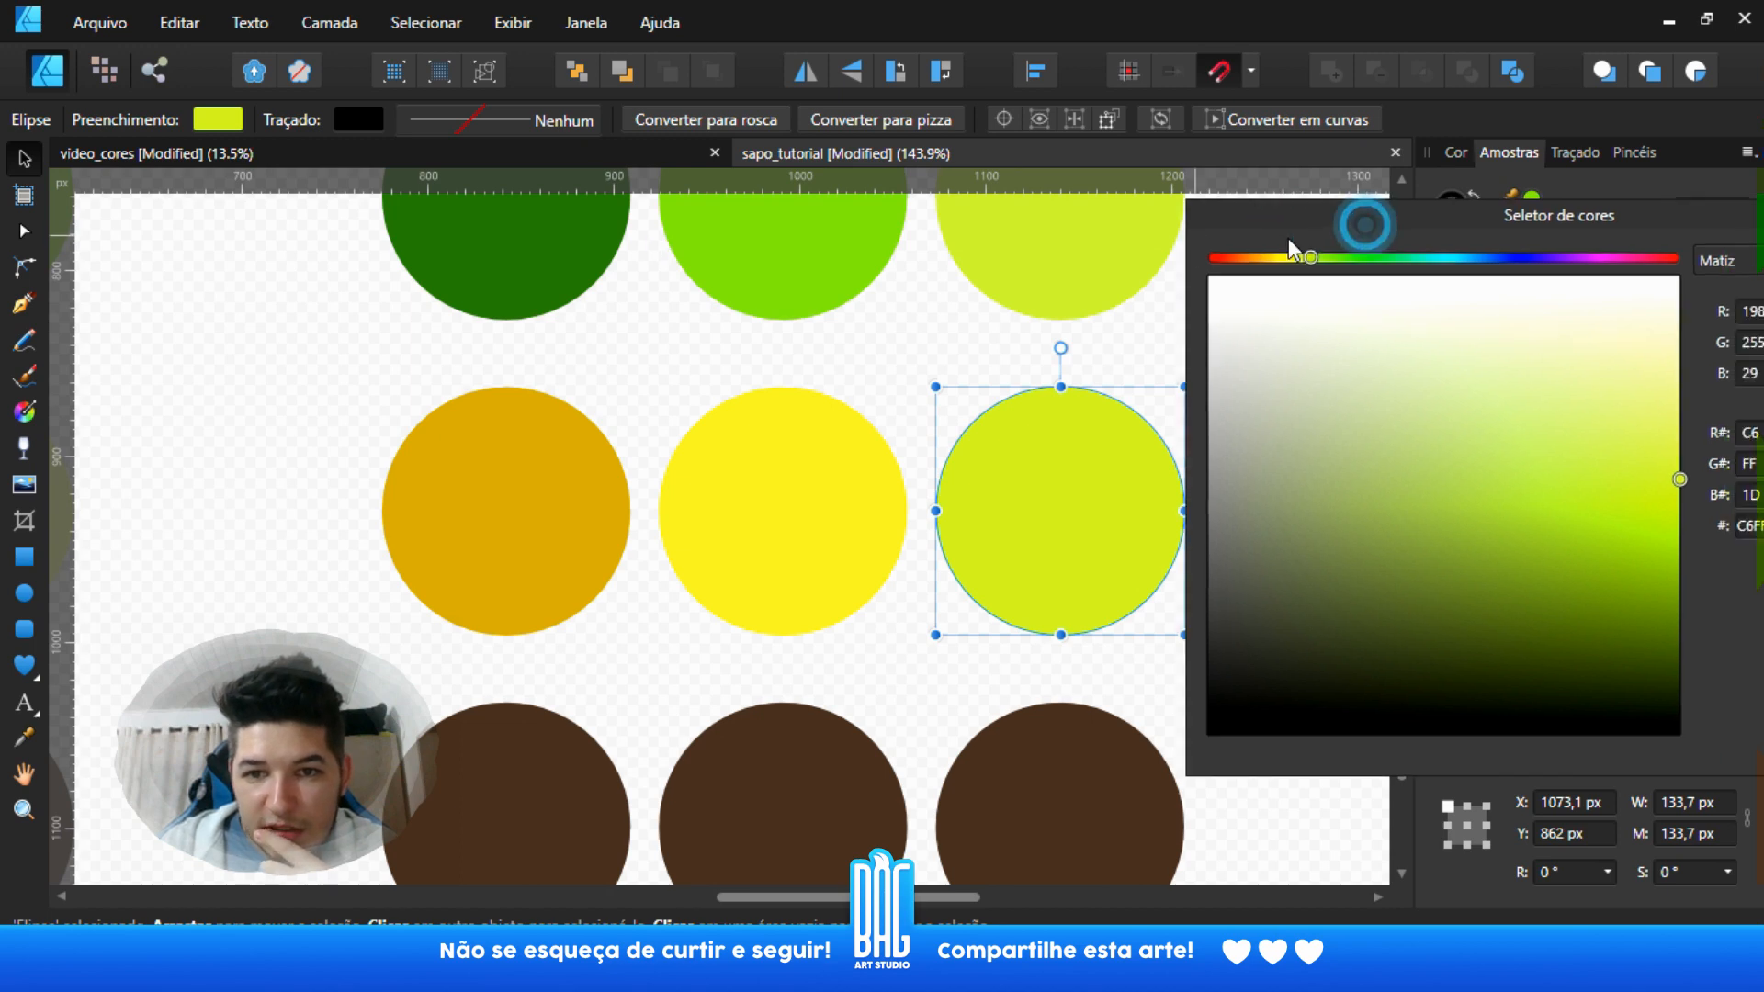
# - Lighten the third yellow-row circle's fill to R 217, G 255, B 106 and close the colour chooser
pyautogui.moveTo(1623, 435); pyautogui.dragTo(1692, 427)
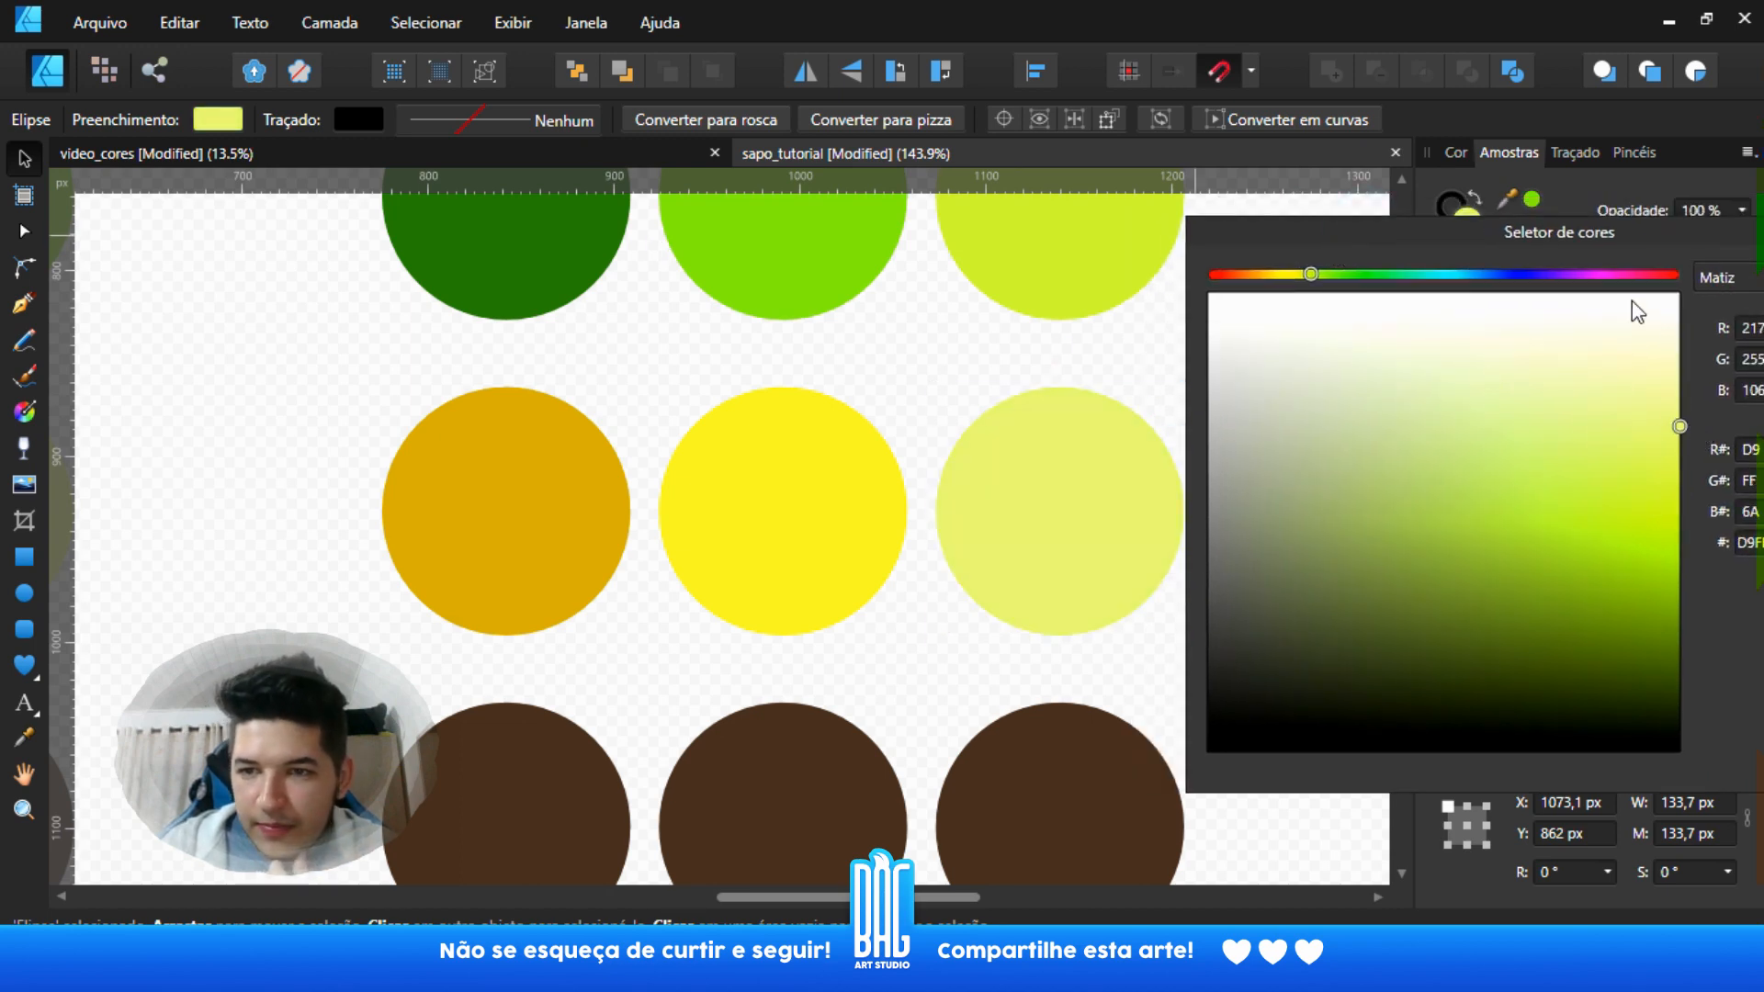
pyautogui.moveTo(1532, 243); pyautogui.dragTo(1181, 274)
pyautogui.click(1575, 267)
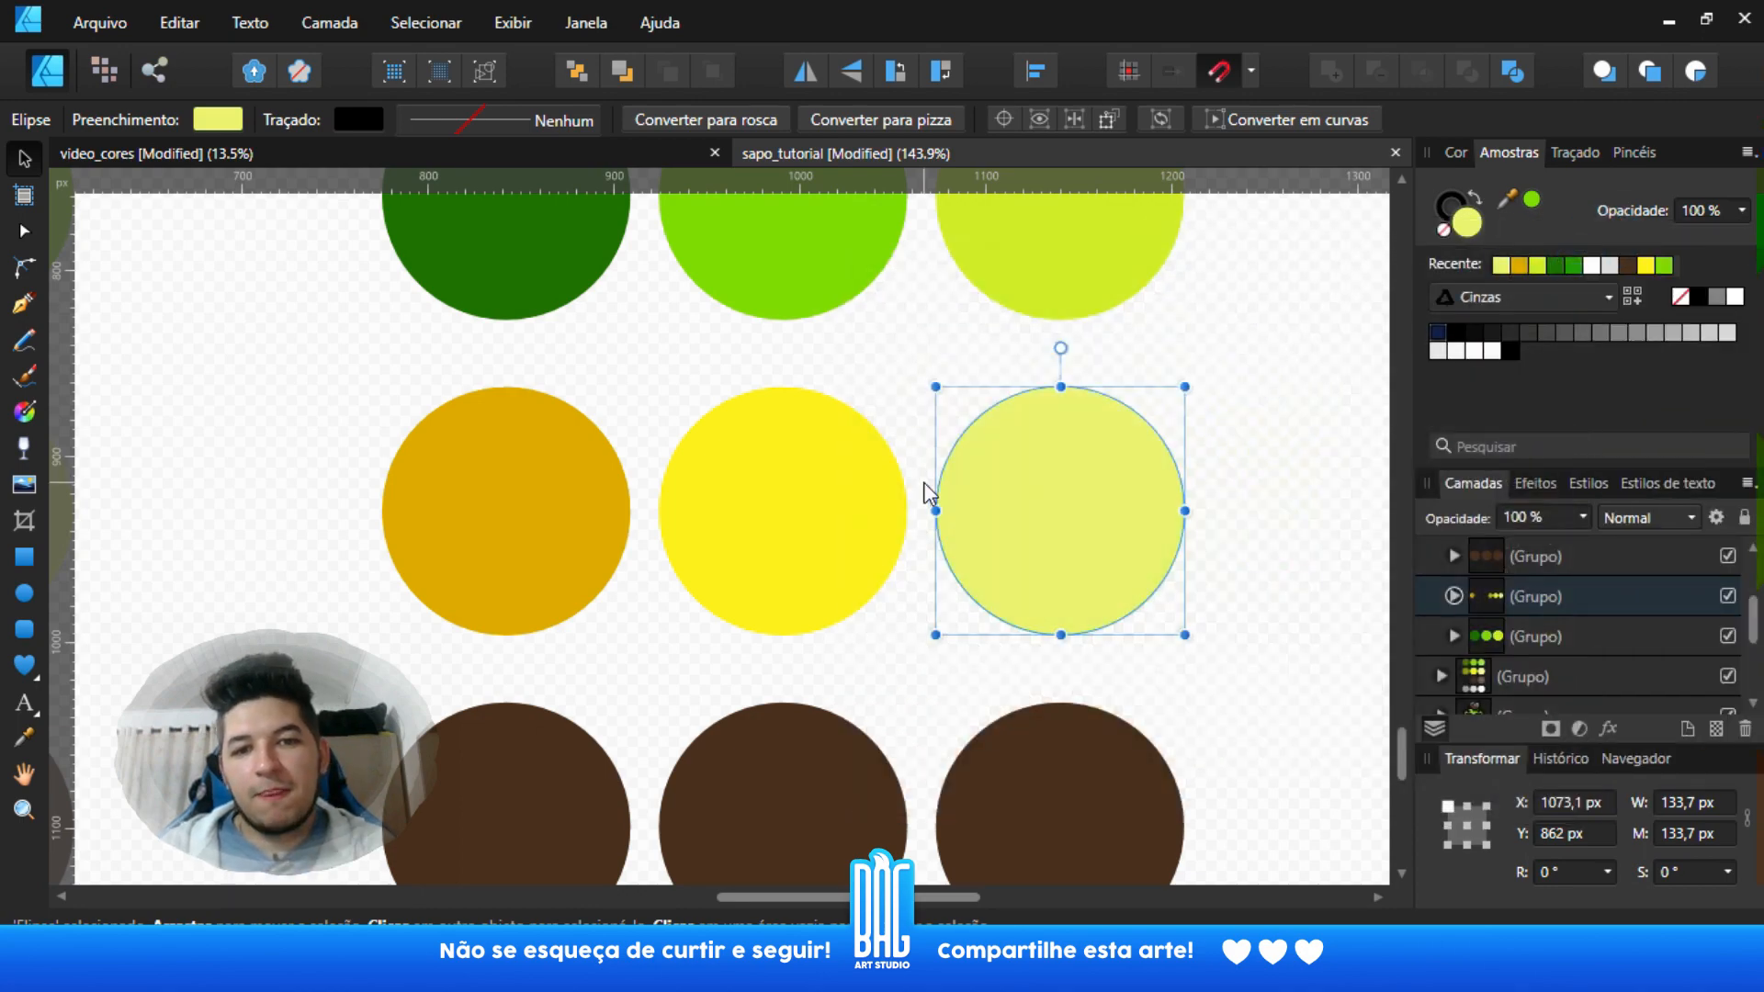
# - Delete the golden circle copy lying between the left-hand palette's first two yellow-row circles
pyautogui.keyDown('ctrl'); pyautogui.scroll(-5, 981, 481); pyautogui.keyUp('ctrl')
pyautogui.moveTo(939, 555); pyautogui.dragTo(1082, 537)
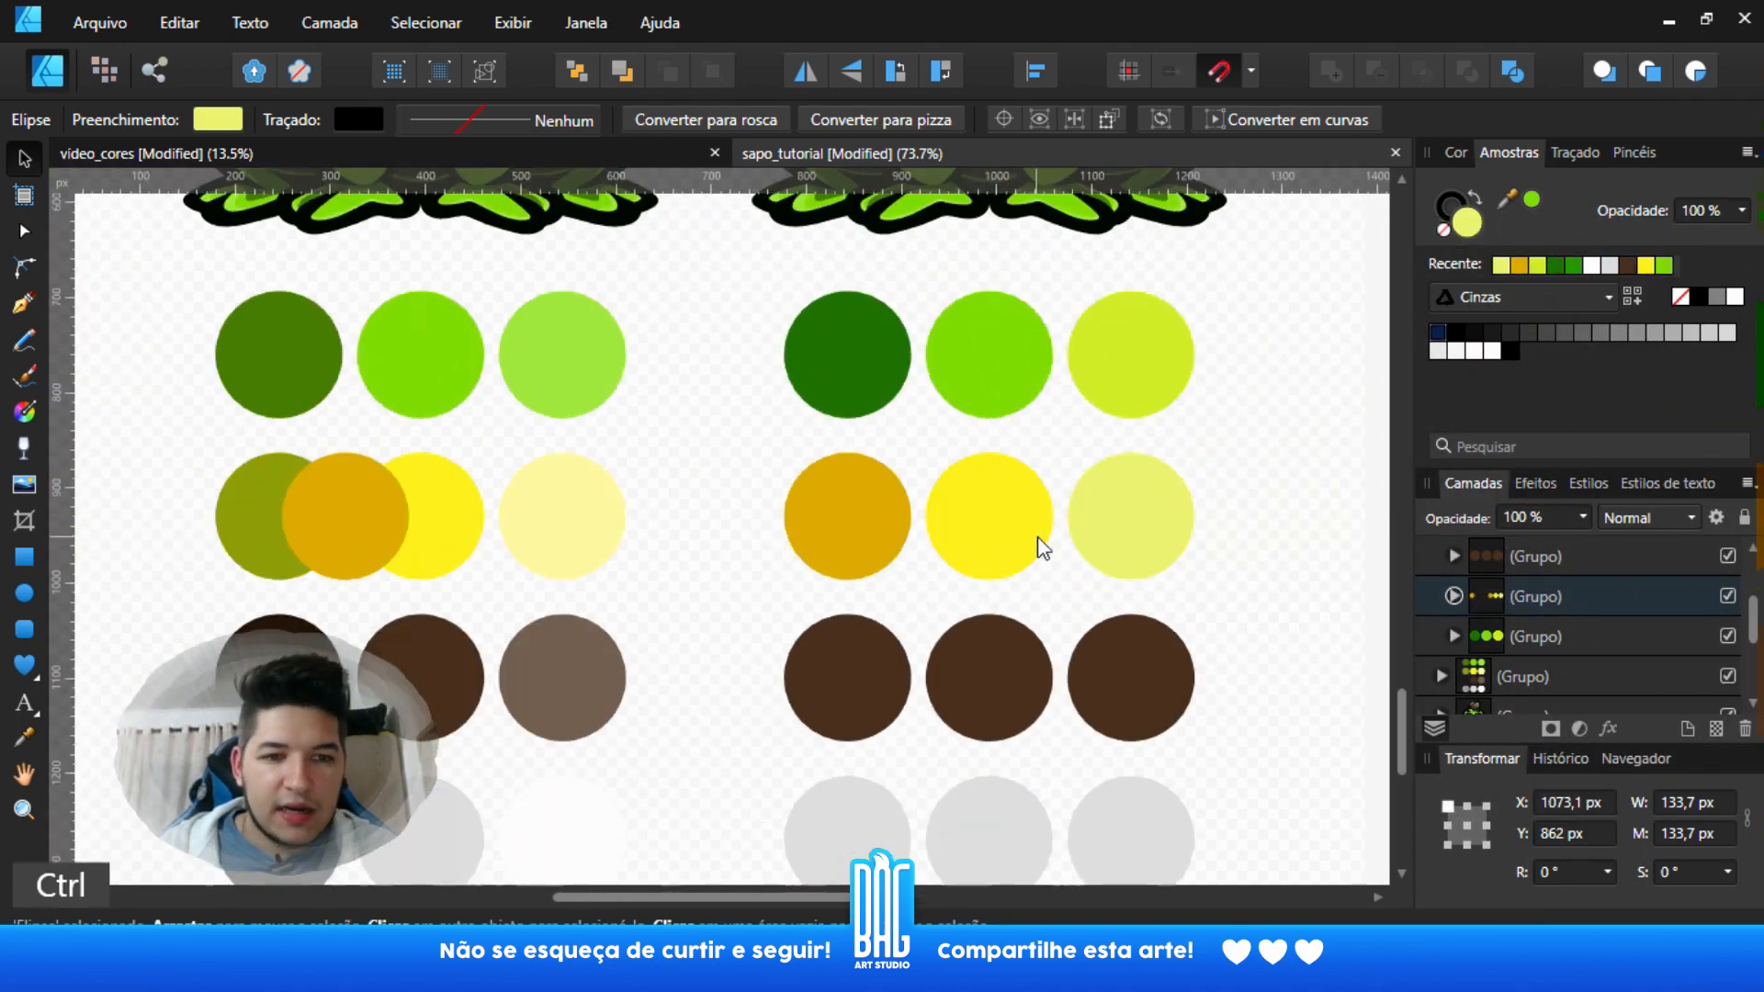
pyautogui.doubleClick(354, 516)
pyautogui.press('Delete')
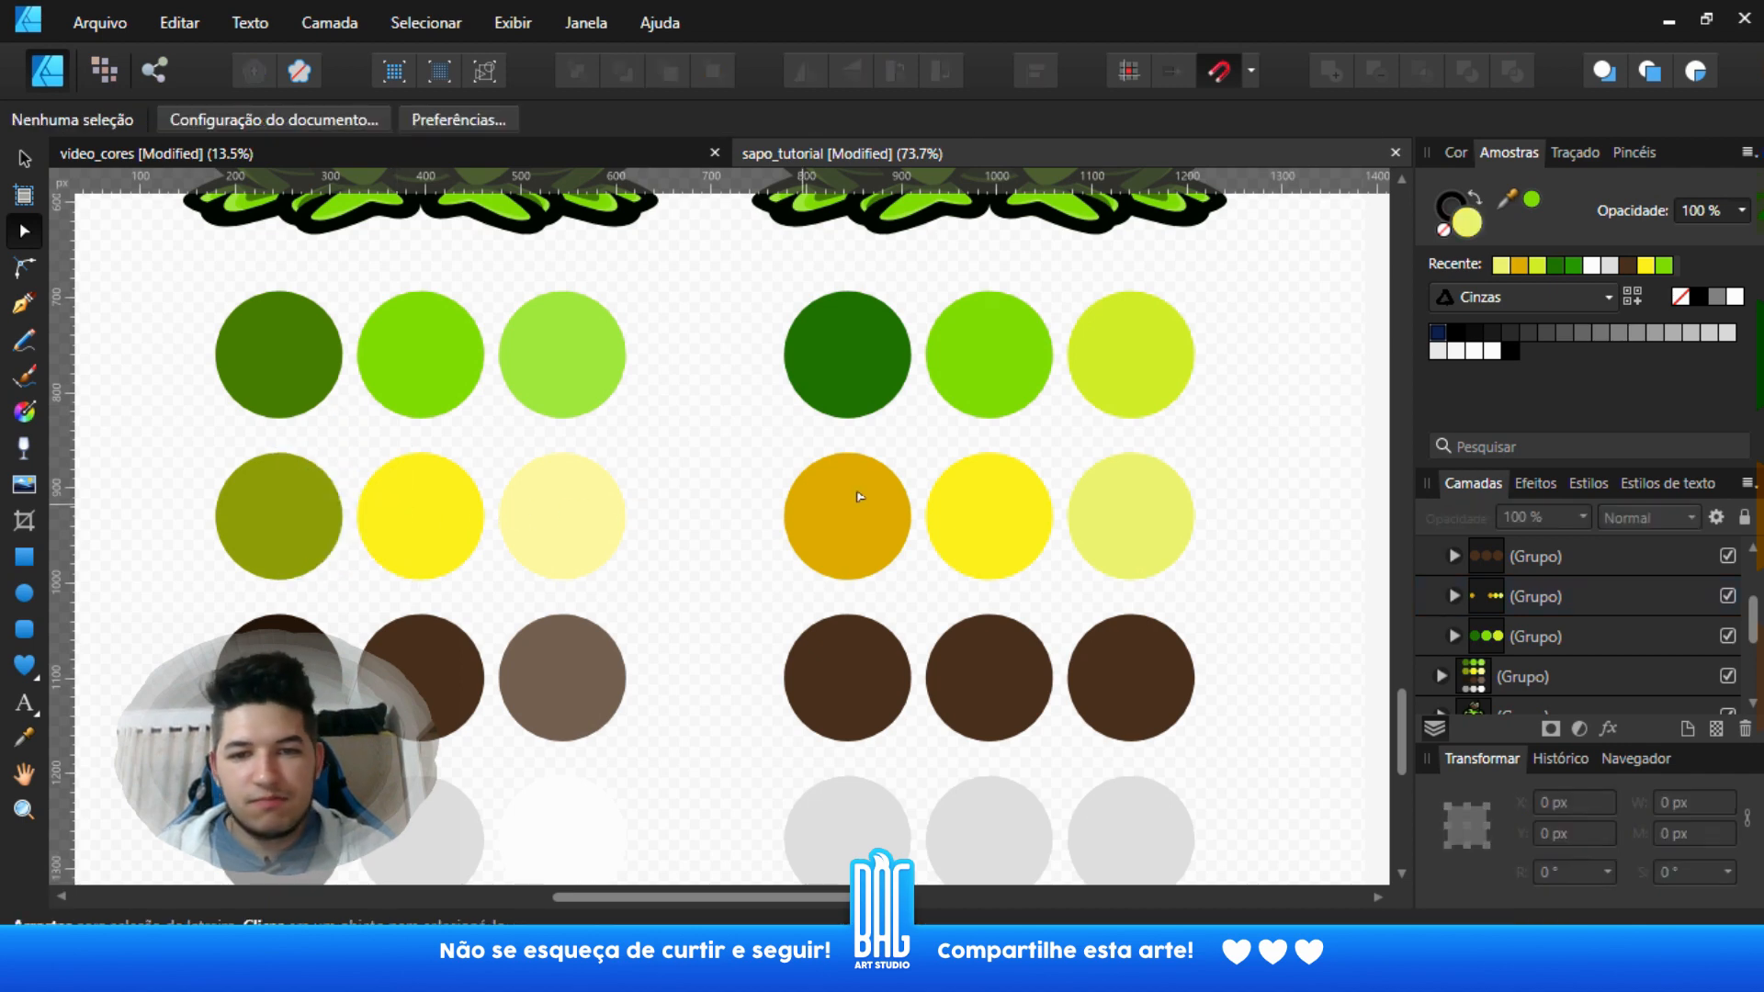
# - Examine the left-hand palette's brown row, especially how its lightest circle relates to the base brown
pyautogui.moveTo(925, 543); pyautogui.dragTo(713, 509)
pyautogui.keyDown('ctrl'); pyautogui.scroll(1, 741, 599); pyautogui.keyUp('ctrl')
pyautogui.moveTo(587, 668); pyautogui.dragTo(868, 530)
pyautogui.keyDown('ctrl'); pyautogui.scroll(-1, 760, 561); pyautogui.keyUp('ctrl')
pyautogui.keyDown('ctrl'); pyautogui.scroll(1, 450, 554); pyautogui.keyUp('ctrl')
pyautogui.moveTo(450, 553); pyautogui.dragTo(576, 564)
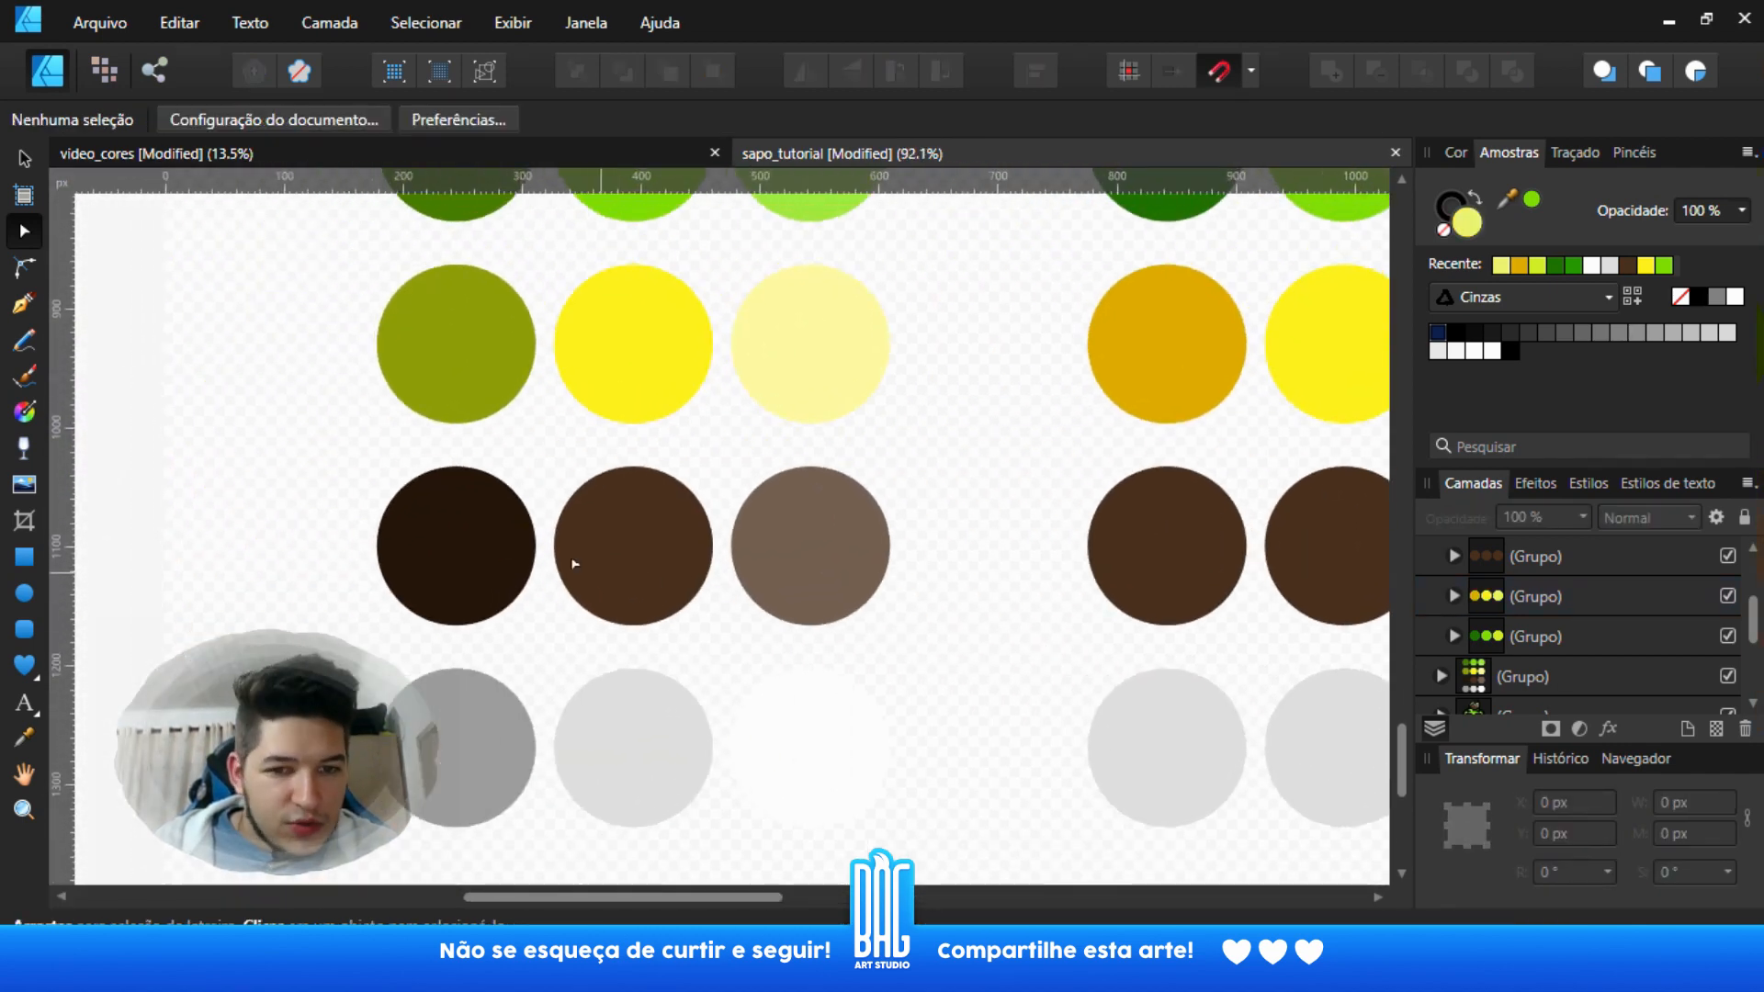
pyautogui.keyDown('ctrl'); pyautogui.scroll(-1, 675, 519); pyautogui.keyUp('ctrl')
pyautogui.click(25, 162)
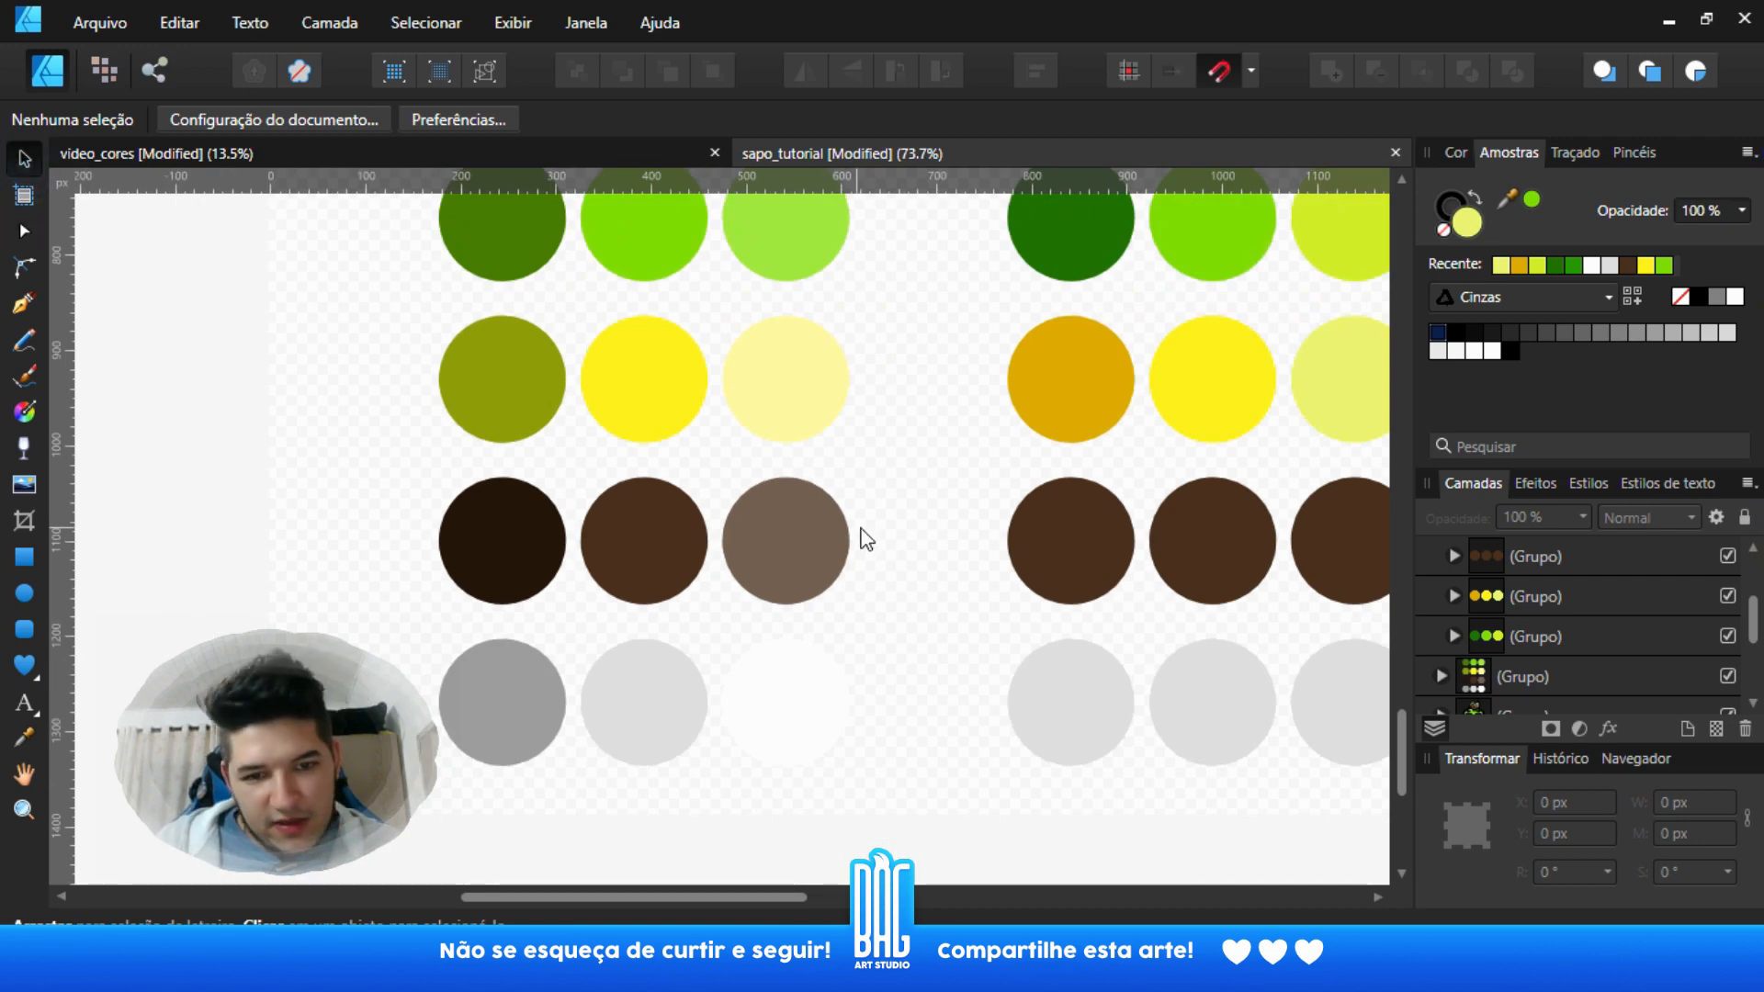
pyautogui.moveTo(777, 540)
pyautogui.mouseDown()
pyautogui.moveTo(776, 696)
pyautogui.moveTo(796, 547)
pyautogui.mouseUp()
pyautogui.keyDown('ctrl'); pyautogui.scroll(4, 796, 548); pyautogui.keyUp('ctrl')
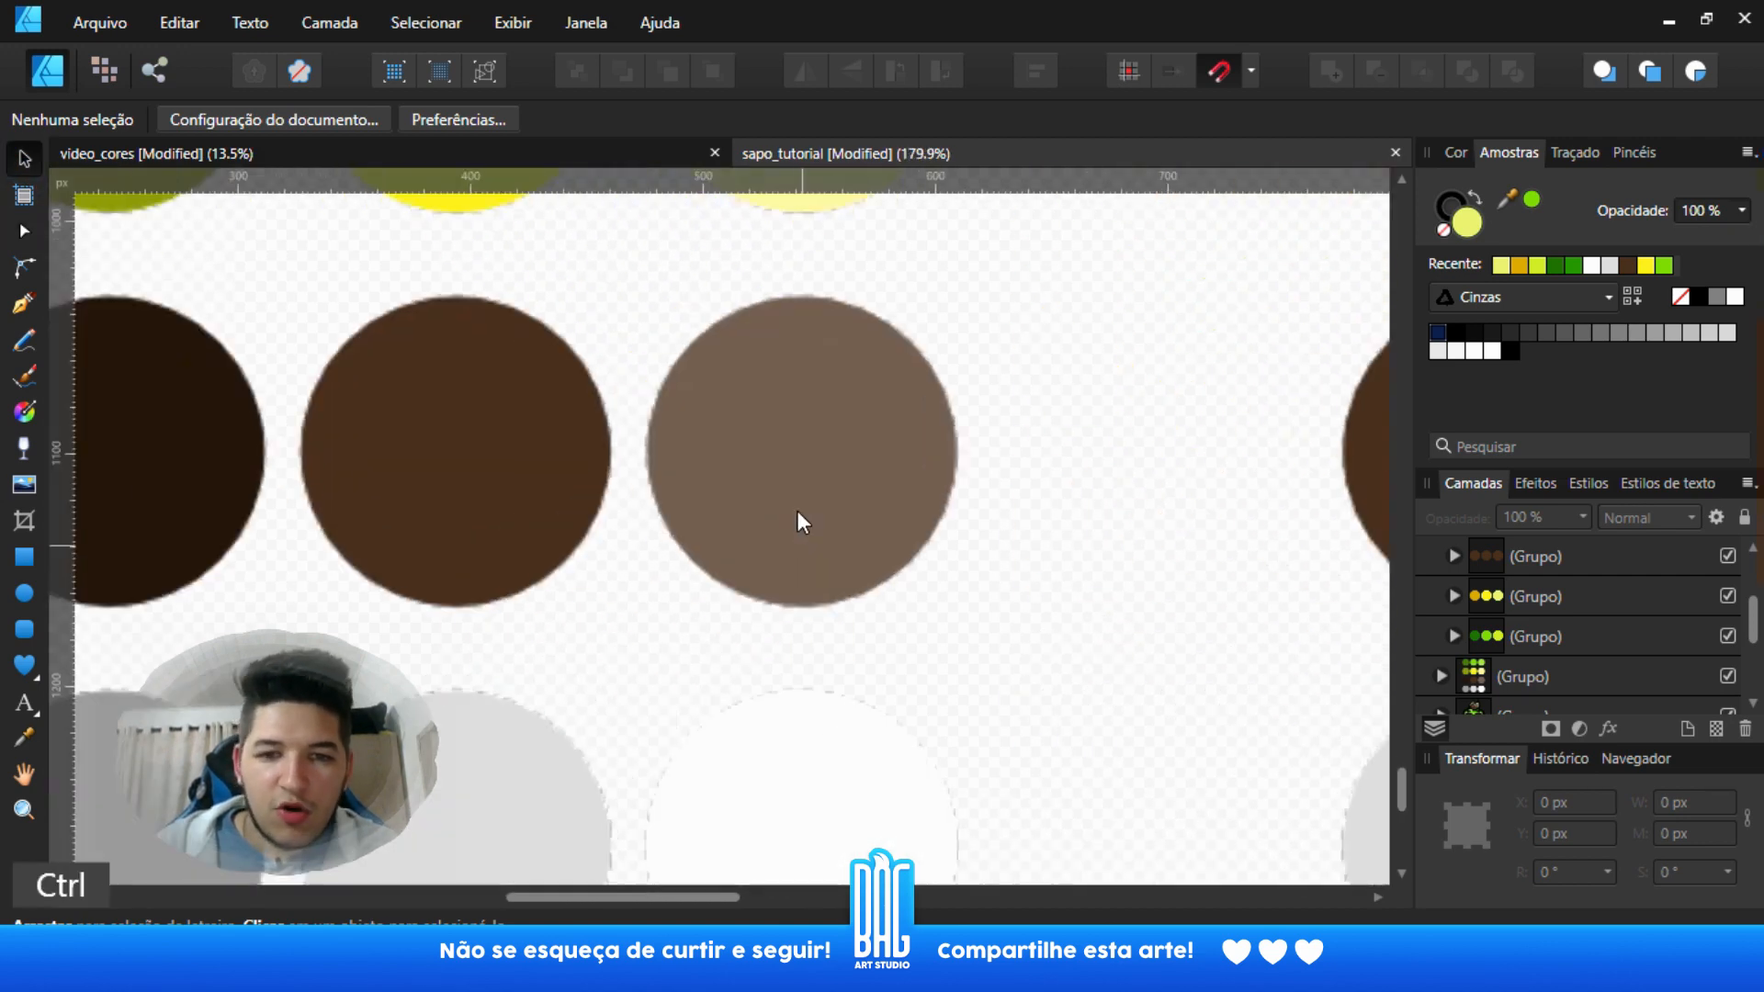
pyautogui.click(786, 496)
pyautogui.click(814, 439)
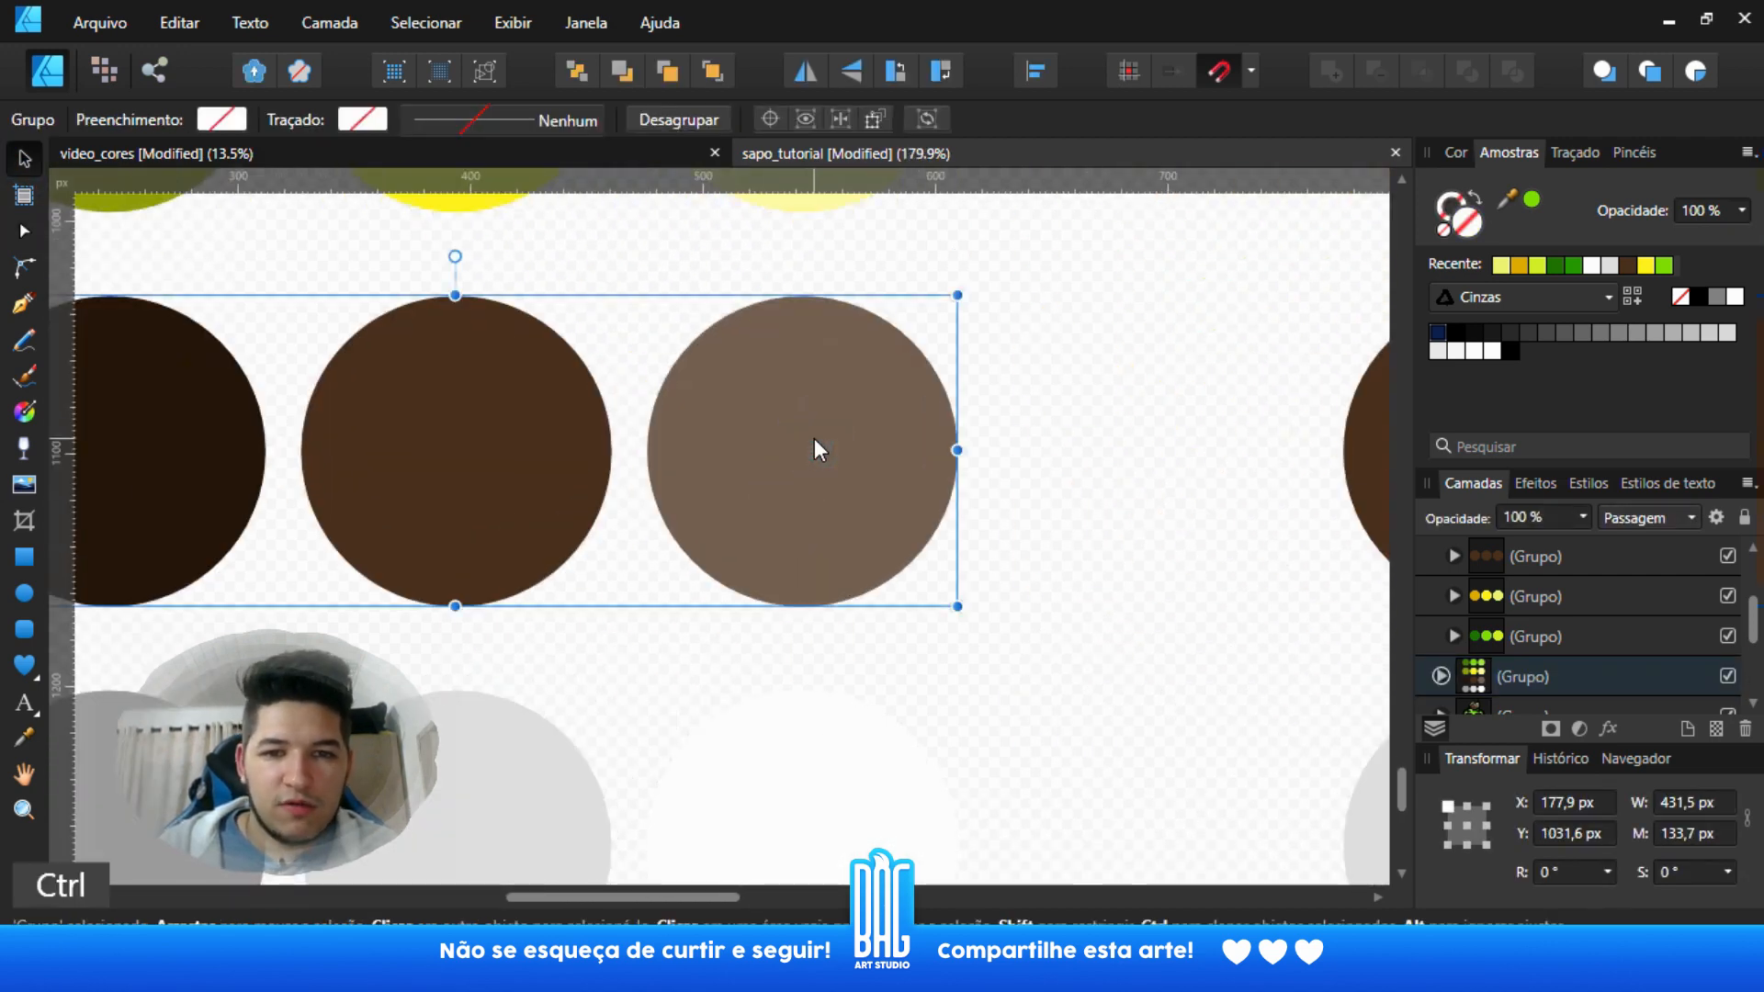
# - Darken the first brown circle of the right-hand palette by setting its fill luminosity to 17
pyautogui.keyDown('ctrl'); pyautogui.scroll(-2, 814, 438); pyautogui.keyUp('ctrl')
pyautogui.moveTo(801, 460); pyautogui.dragTo(588, 479)
pyautogui.keyDown('ctrl'); pyautogui.scroll(-1, 736, 487); pyautogui.keyUp('ctrl')
pyautogui.moveTo(822, 493); pyautogui.dragTo(481, 539)
pyautogui.keyDown('ctrl'); pyautogui.scroll(1, 802, 543); pyautogui.keyUp('ctrl')
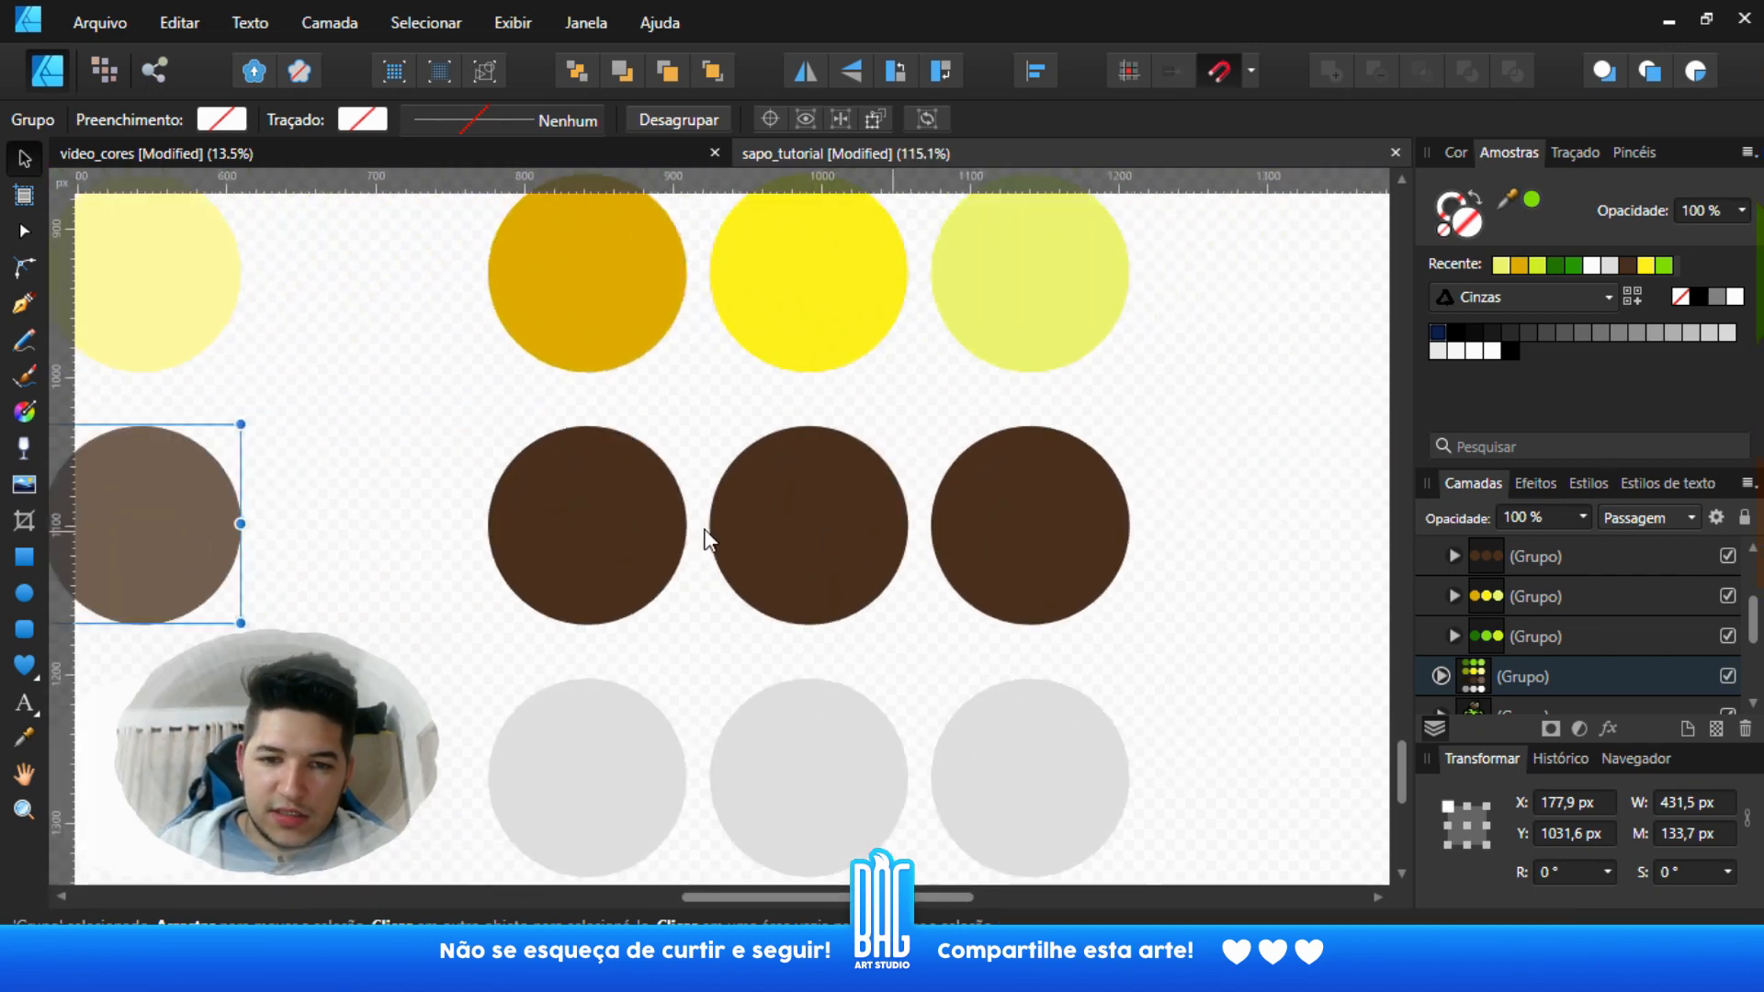
pyautogui.click(627, 522)
pyautogui.moveTo(626, 522); pyautogui.dragTo(892, 504)
pyautogui.click(846, 519)
pyautogui.click(846, 519)
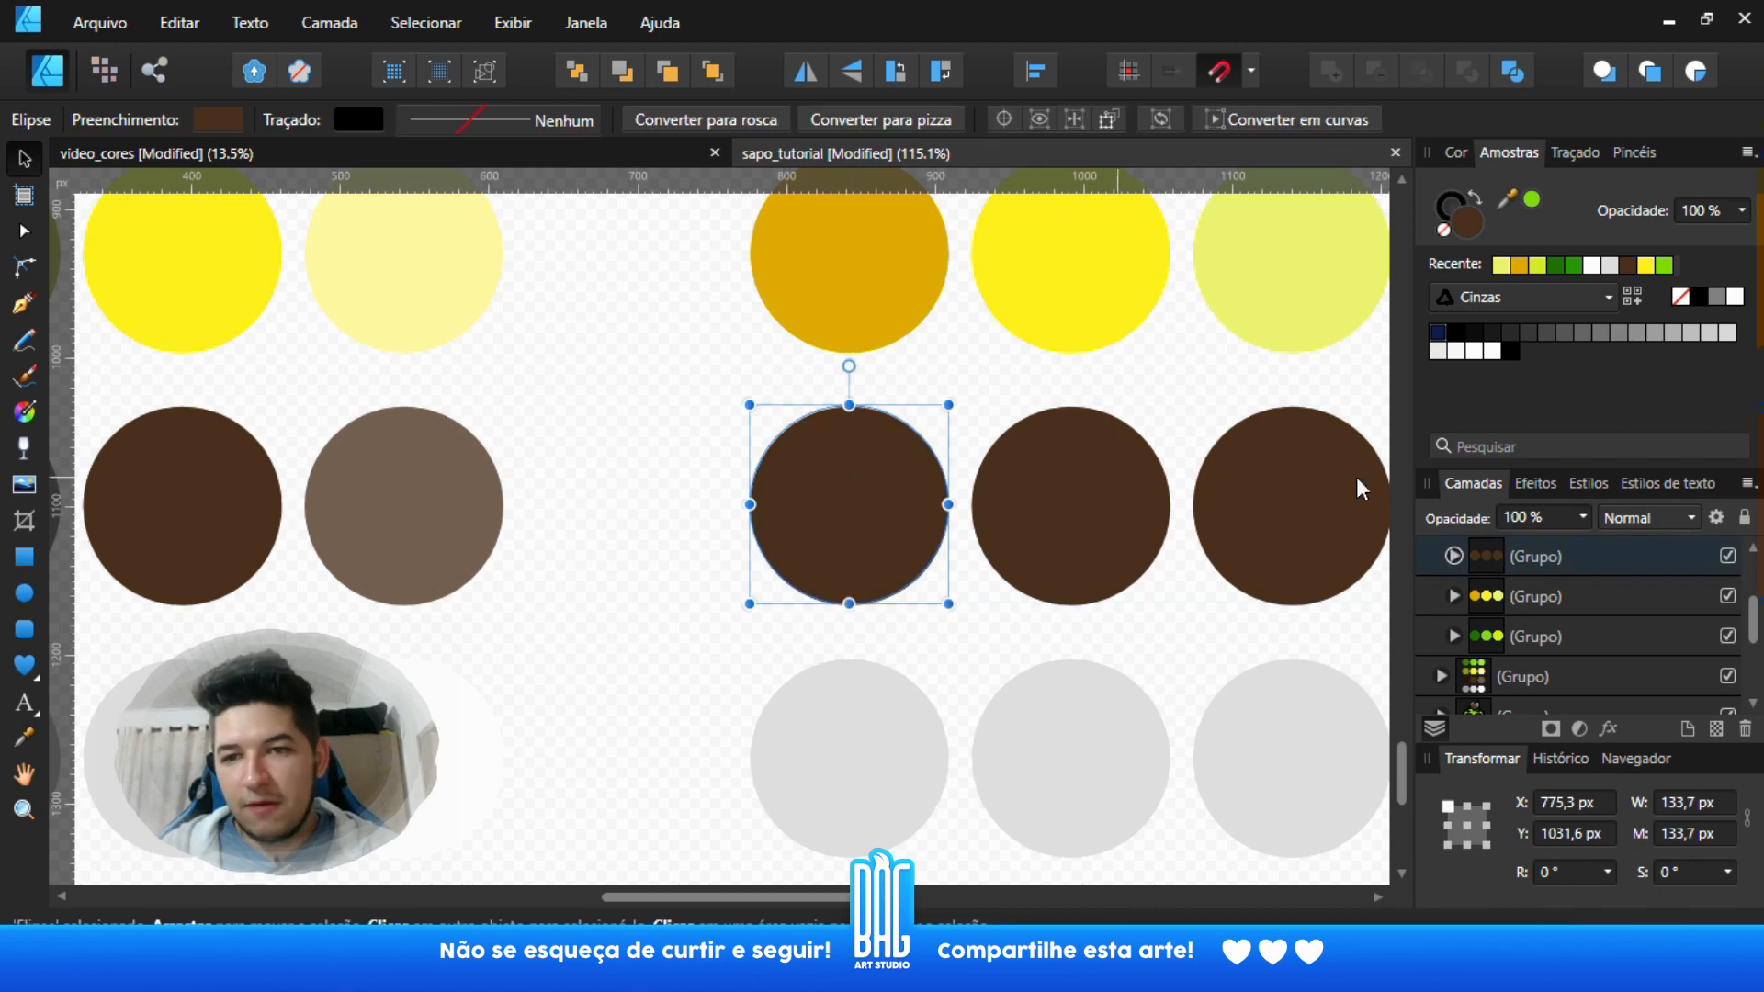
pyautogui.doubleClick(1469, 215)
pyautogui.moveTo(835, 183); pyautogui.dragTo(1215, 210)
pyautogui.click(1674, 367)
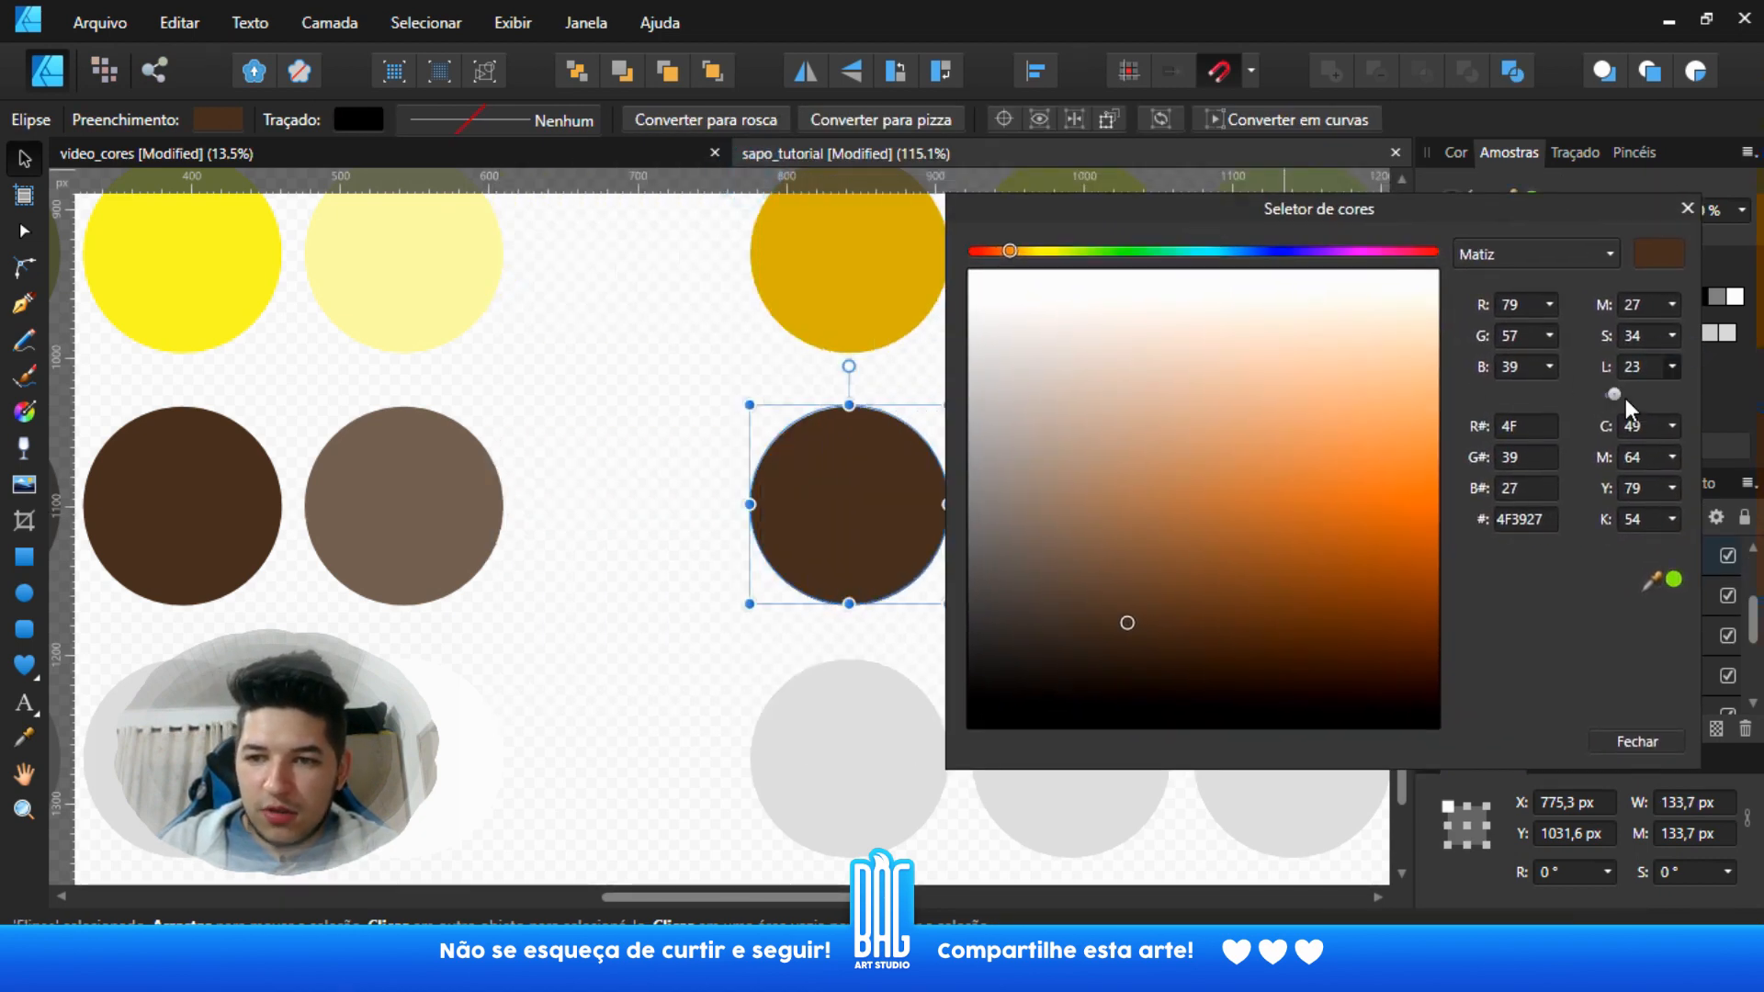
pyautogui.moveTo(1614, 394); pyautogui.dragTo(1603, 399)
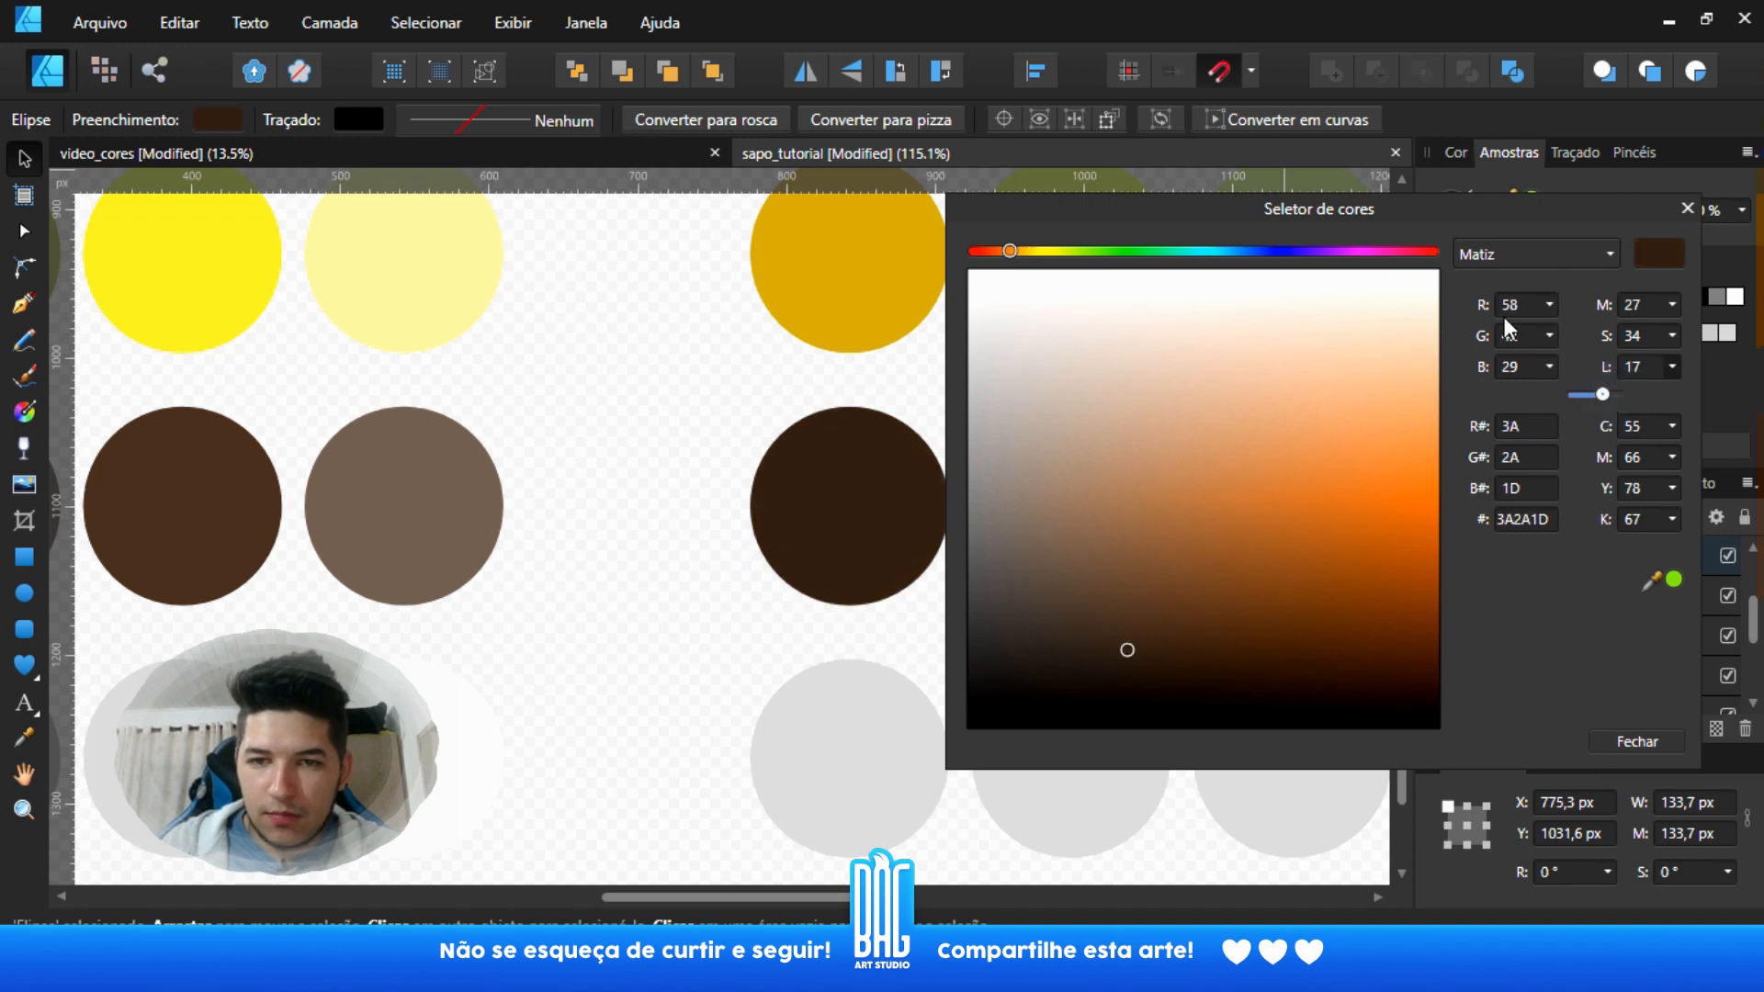
# - Shift the first brown circle's hue to 3 towards red and close the colour chooser
pyautogui.click(1144, 212)
pyautogui.moveTo(1281, 213); pyautogui.dragTo(1429, 213)
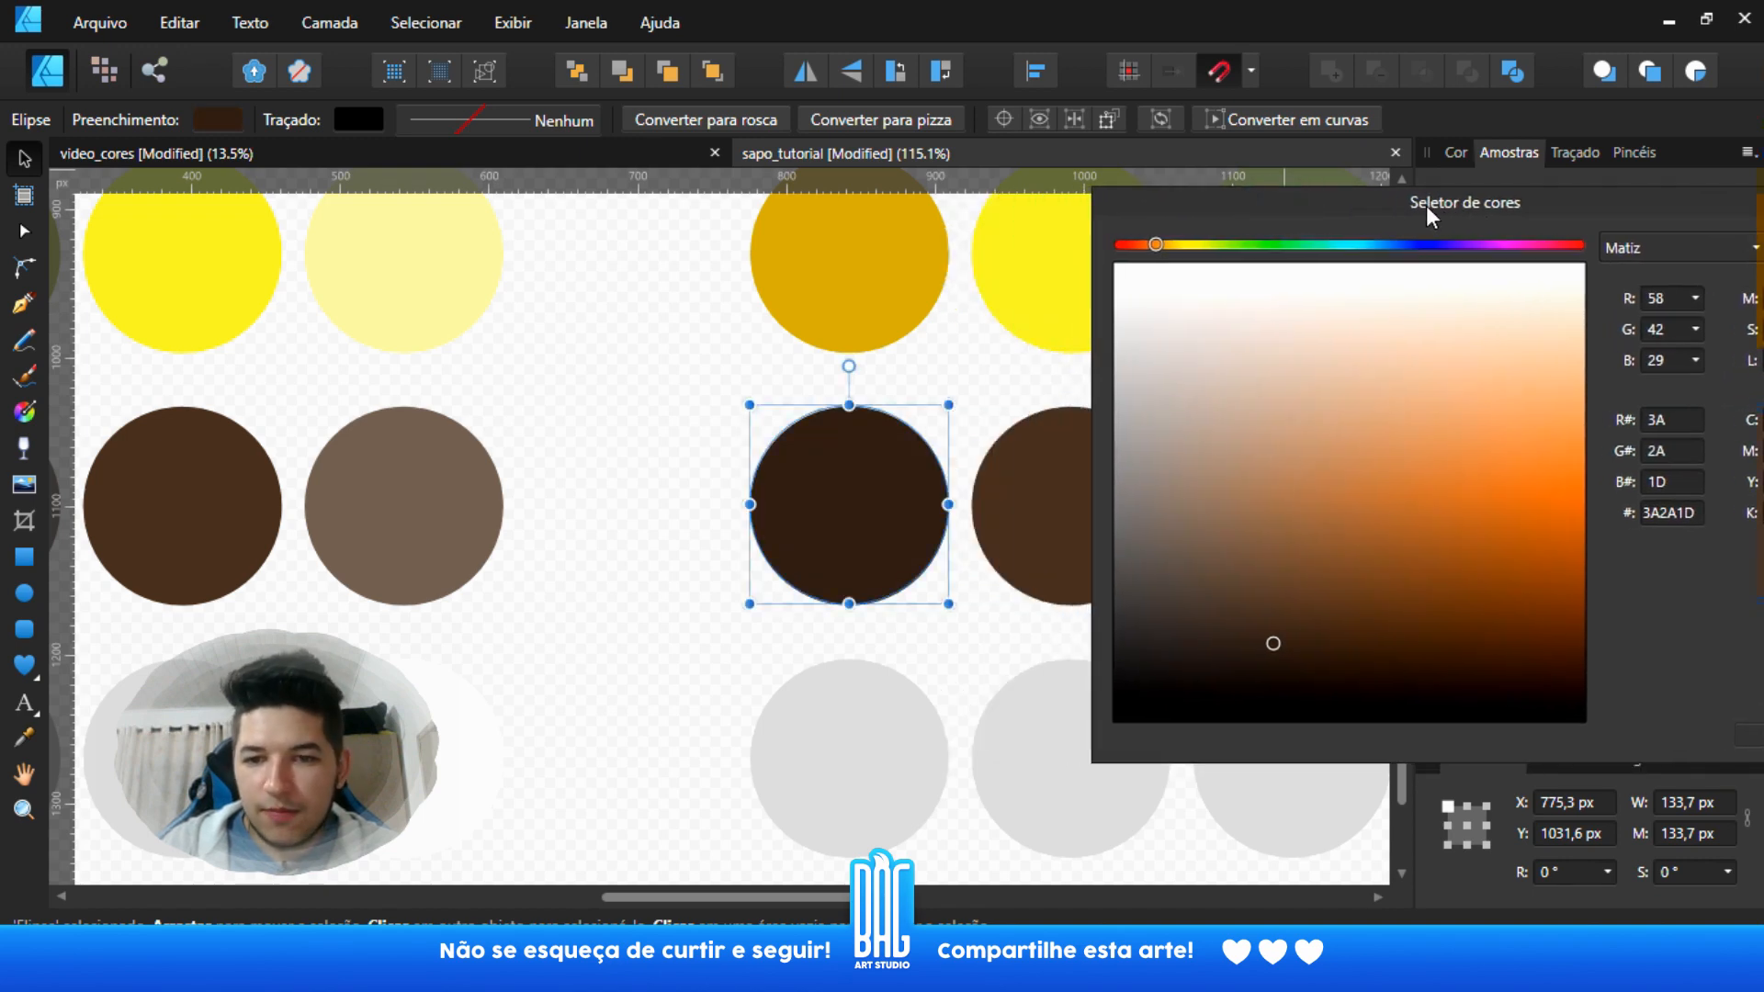
pyautogui.moveTo(1156, 244); pyautogui.dragTo(1125, 262)
pyautogui.moveTo(1562, 213); pyautogui.dragTo(1368, 223)
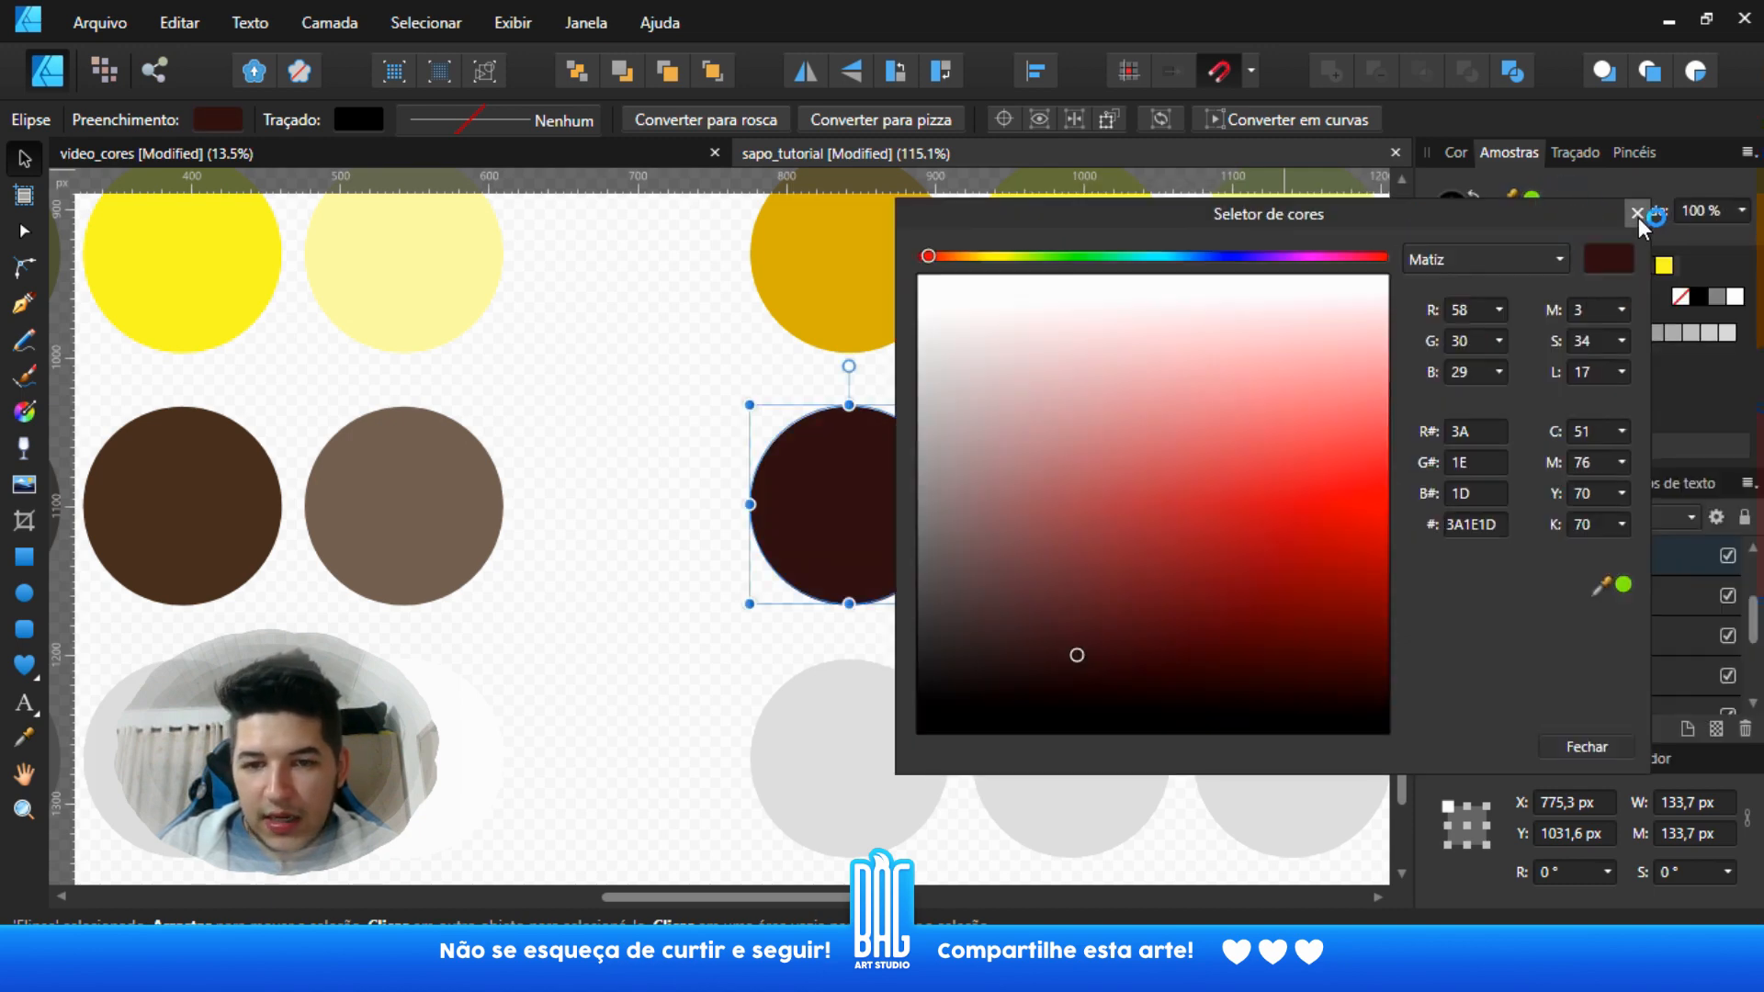
pyautogui.click(1641, 218)
# - Lighten the third brown circle of the right-hand palette by setting its fill luminosity to 48
pyautogui.hscroll(5, 1039, 423)
pyautogui.click(996, 467)
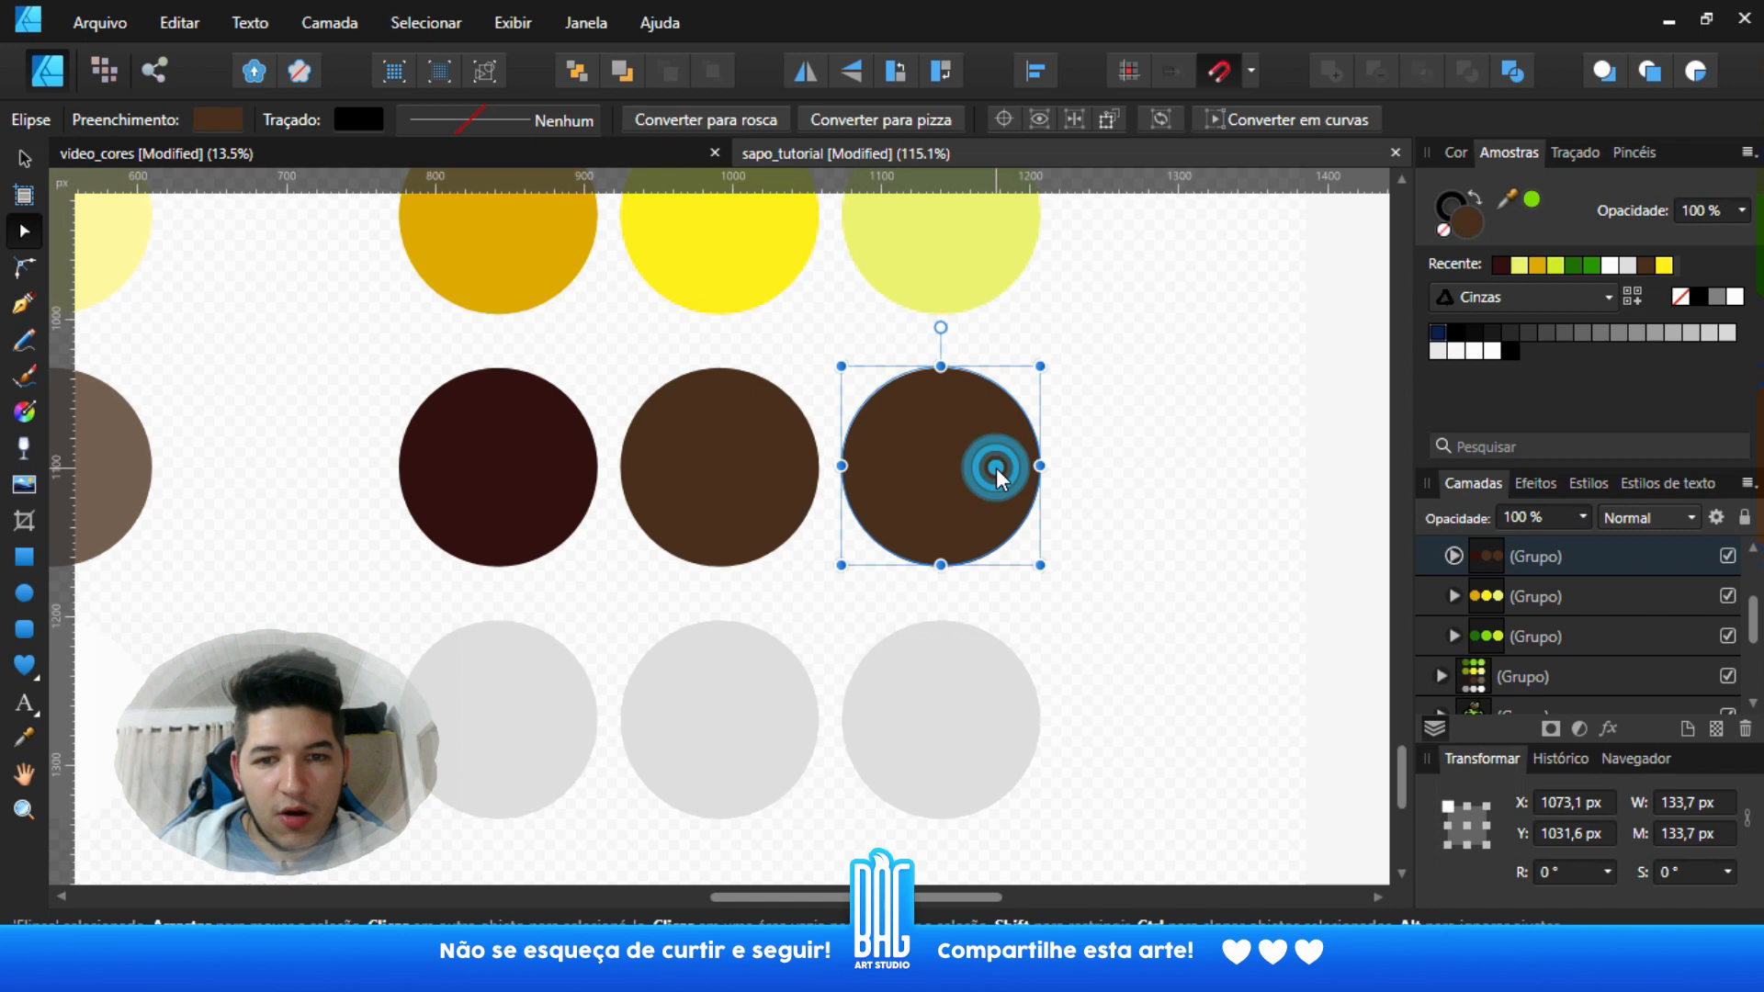
pyautogui.click(1474, 229)
pyautogui.click(1474, 228)
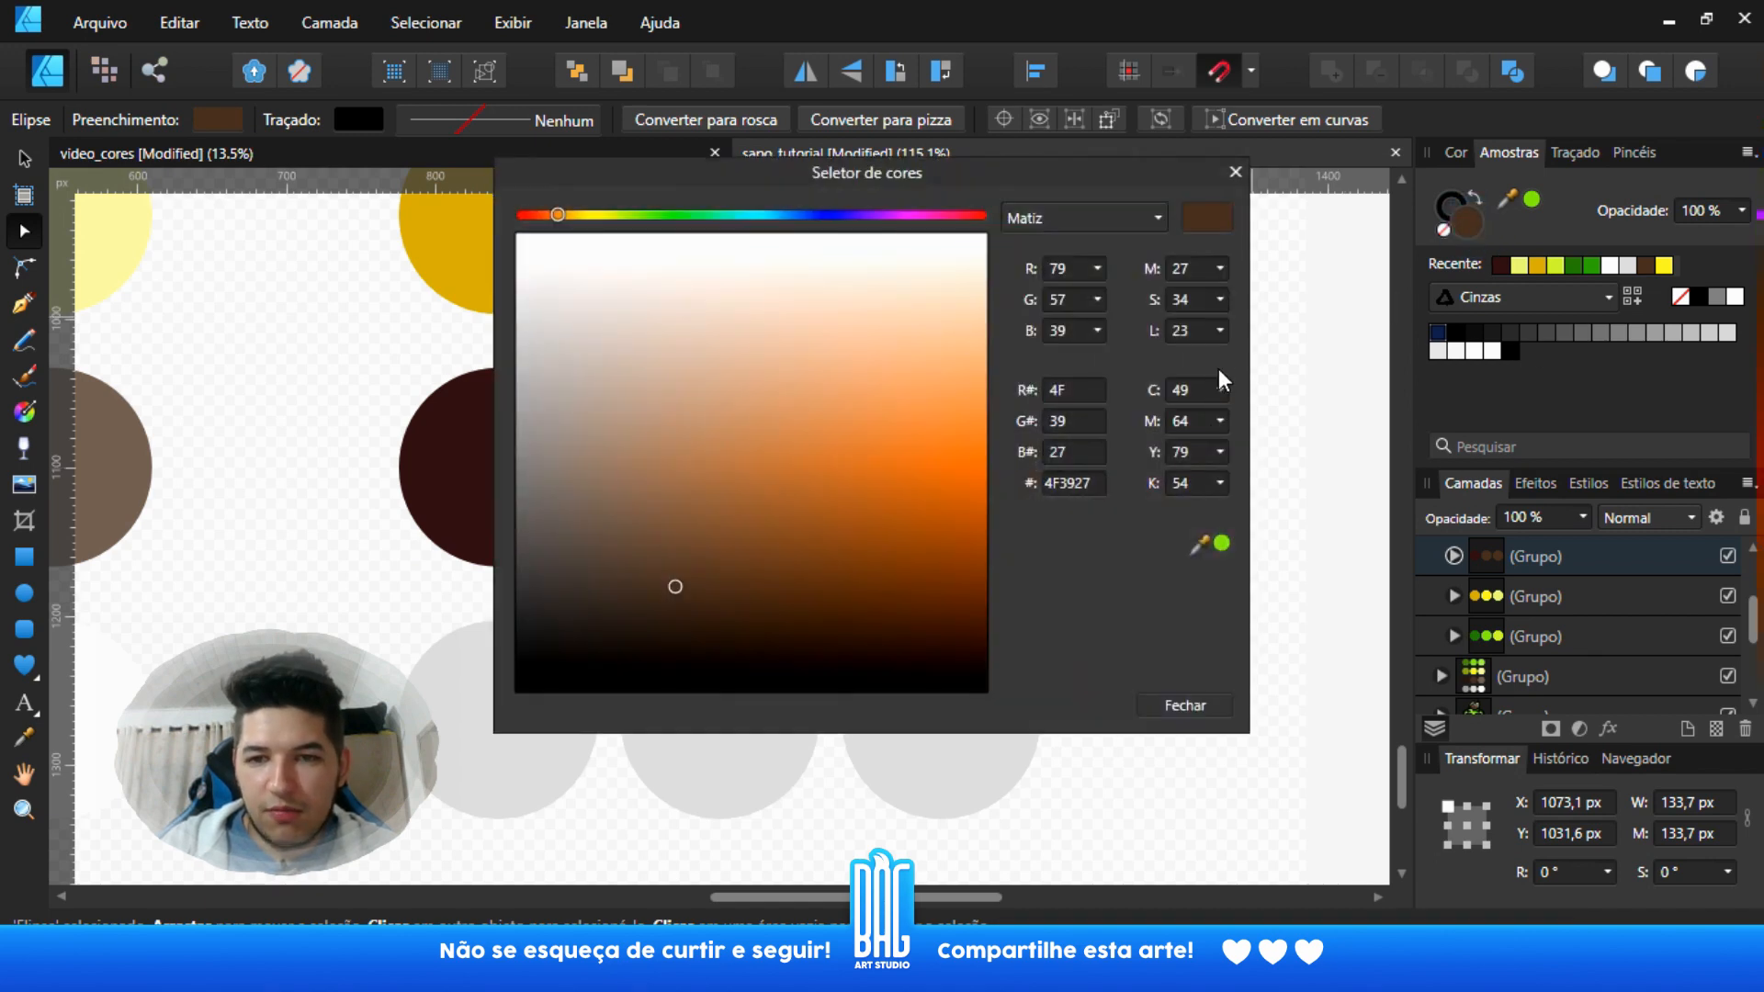
pyautogui.click(1220, 331)
pyautogui.moveTo(1223, 358); pyautogui.dragTo(1250, 360)
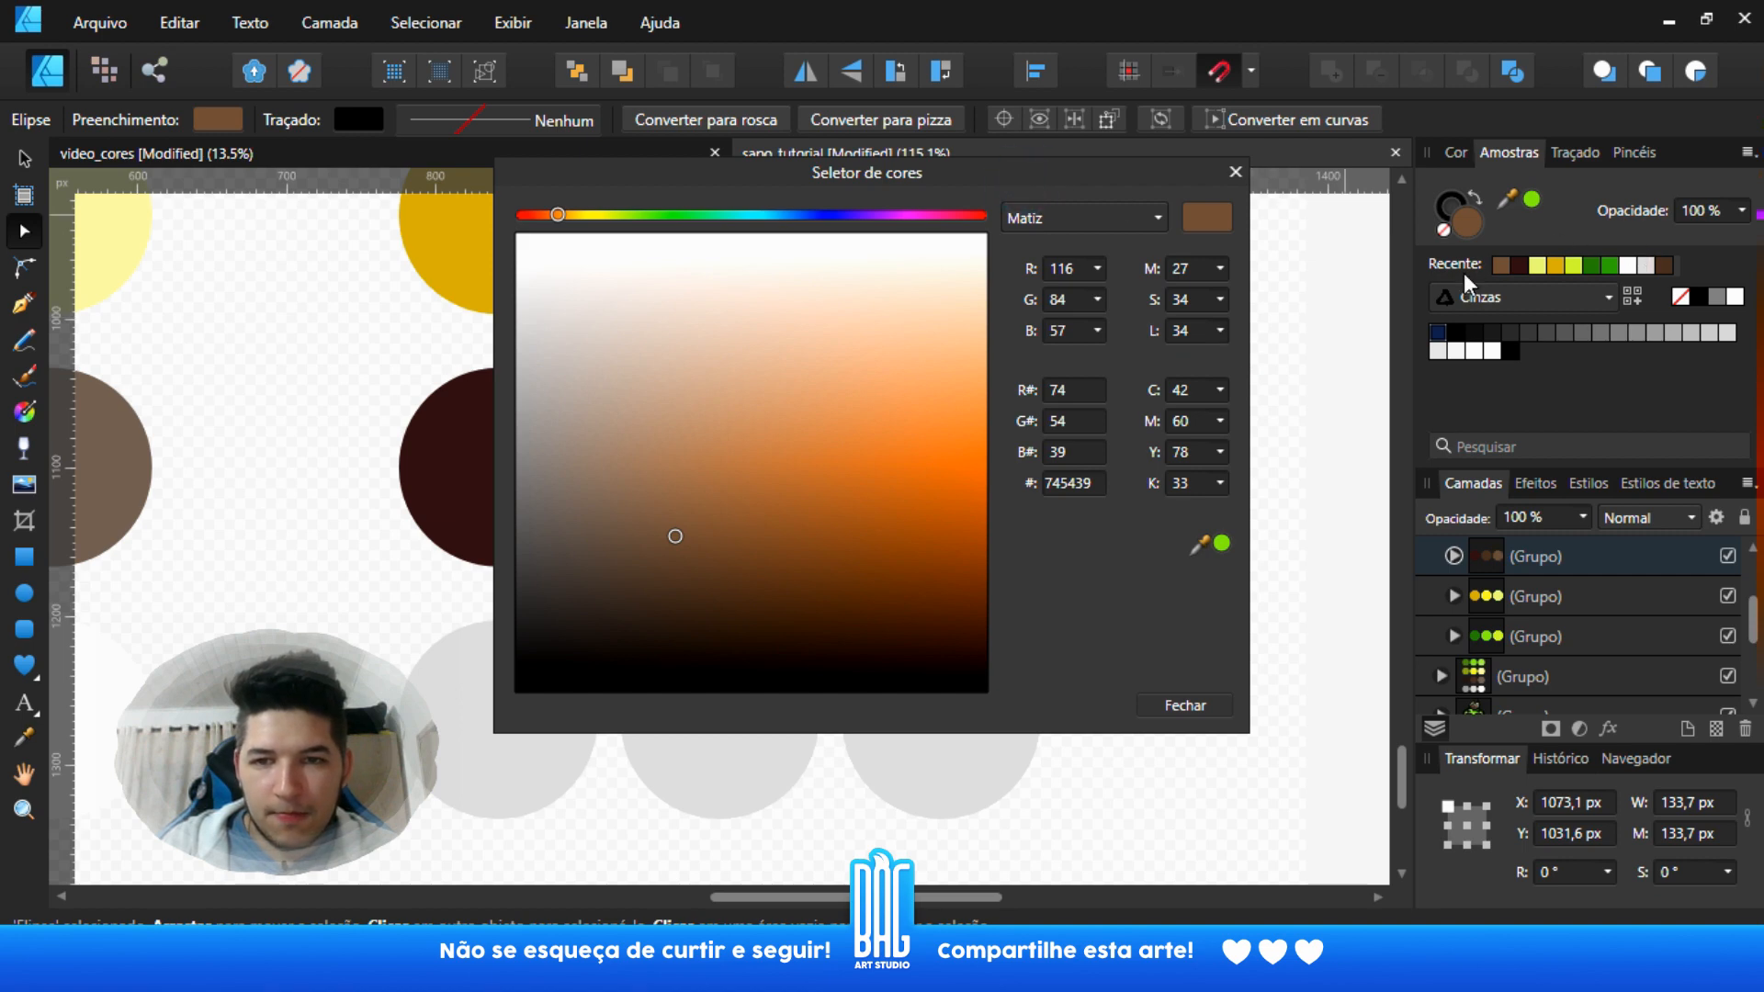
pyautogui.moveTo(941, 180); pyautogui.dragTo(1117, 377)
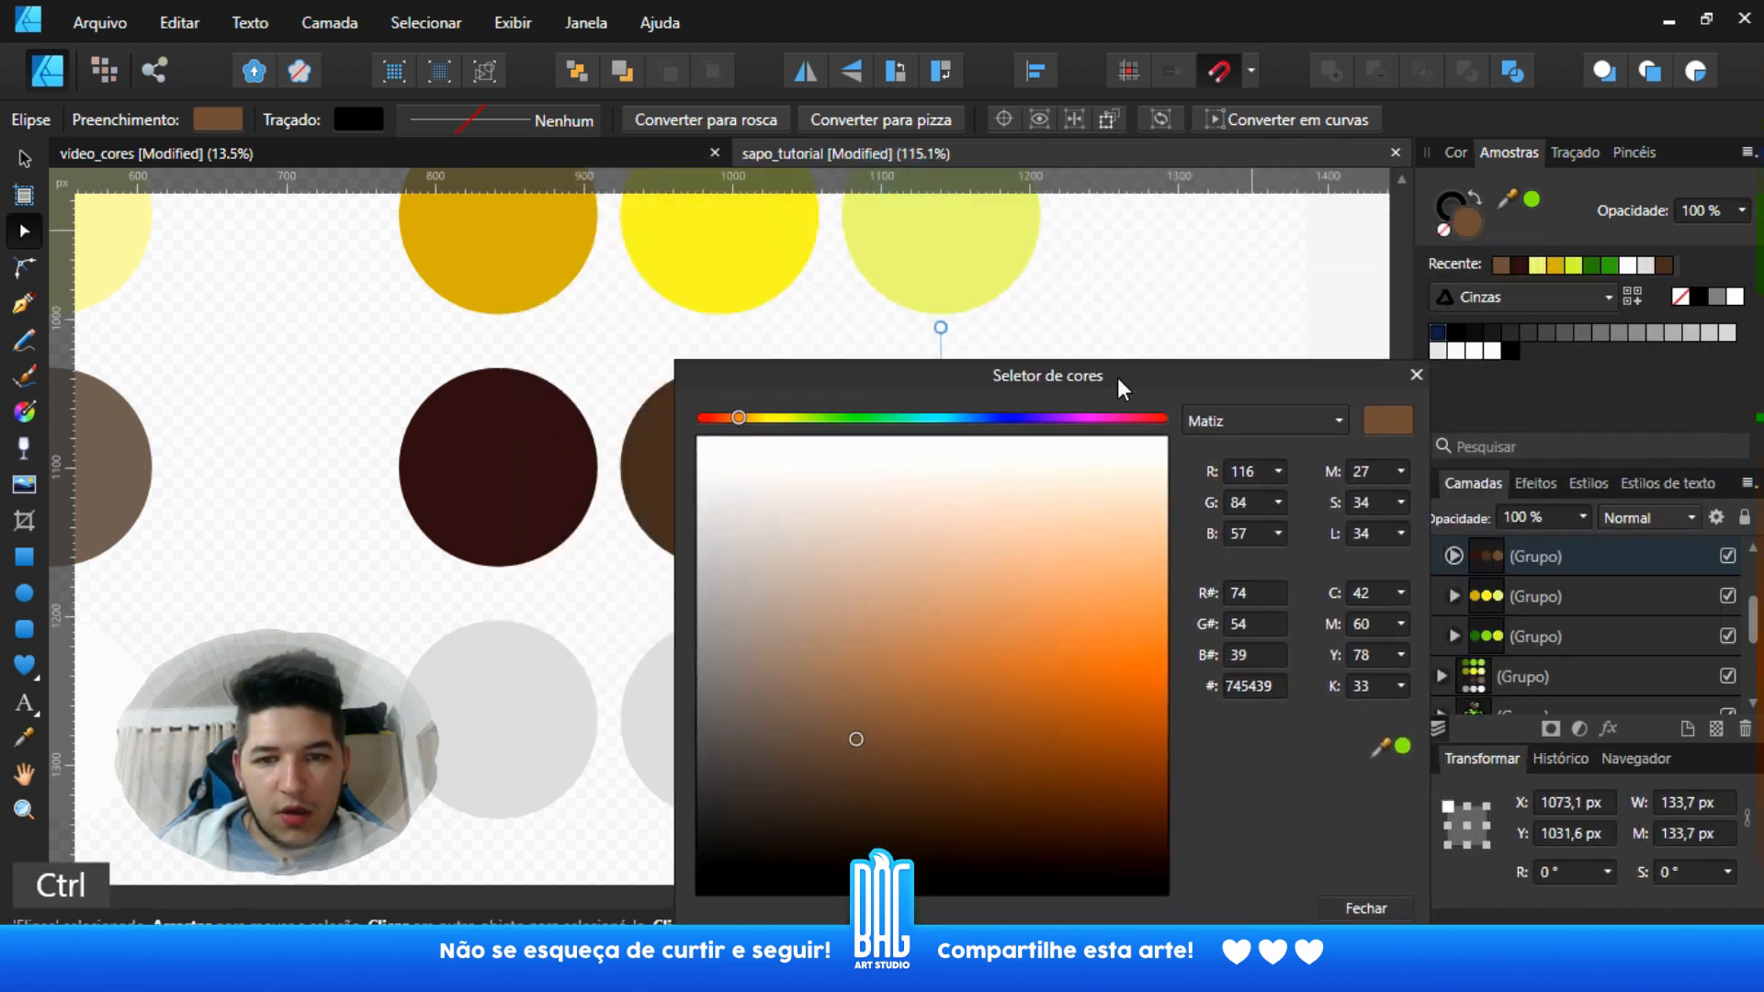
pyautogui.scroll(-1, 423, 386)
pyautogui.moveTo(800, 379); pyautogui.dragTo(1146, 310)
pyautogui.moveTo(1699, 457); pyautogui.dragTo(1657, 493)
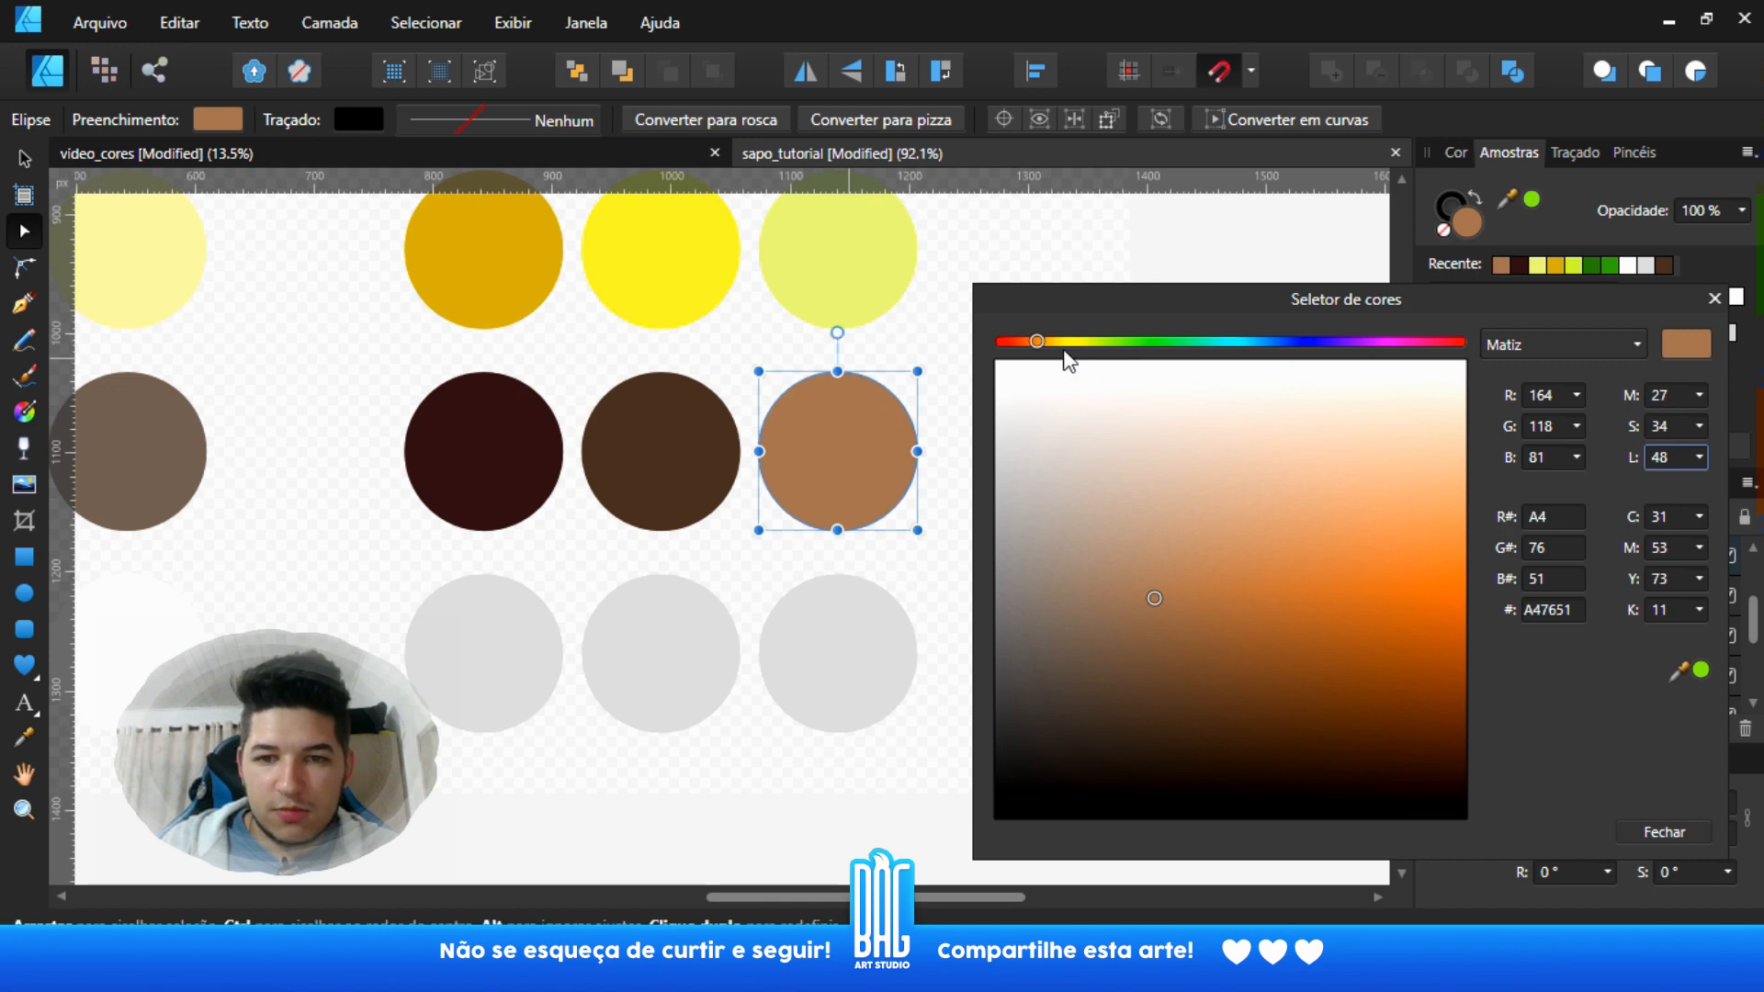
# - Set the third brown circle's hue to 32 and saturation to 39, and close the colour chooser
pyautogui.moveTo(1038, 342); pyautogui.dragTo(1048, 344)
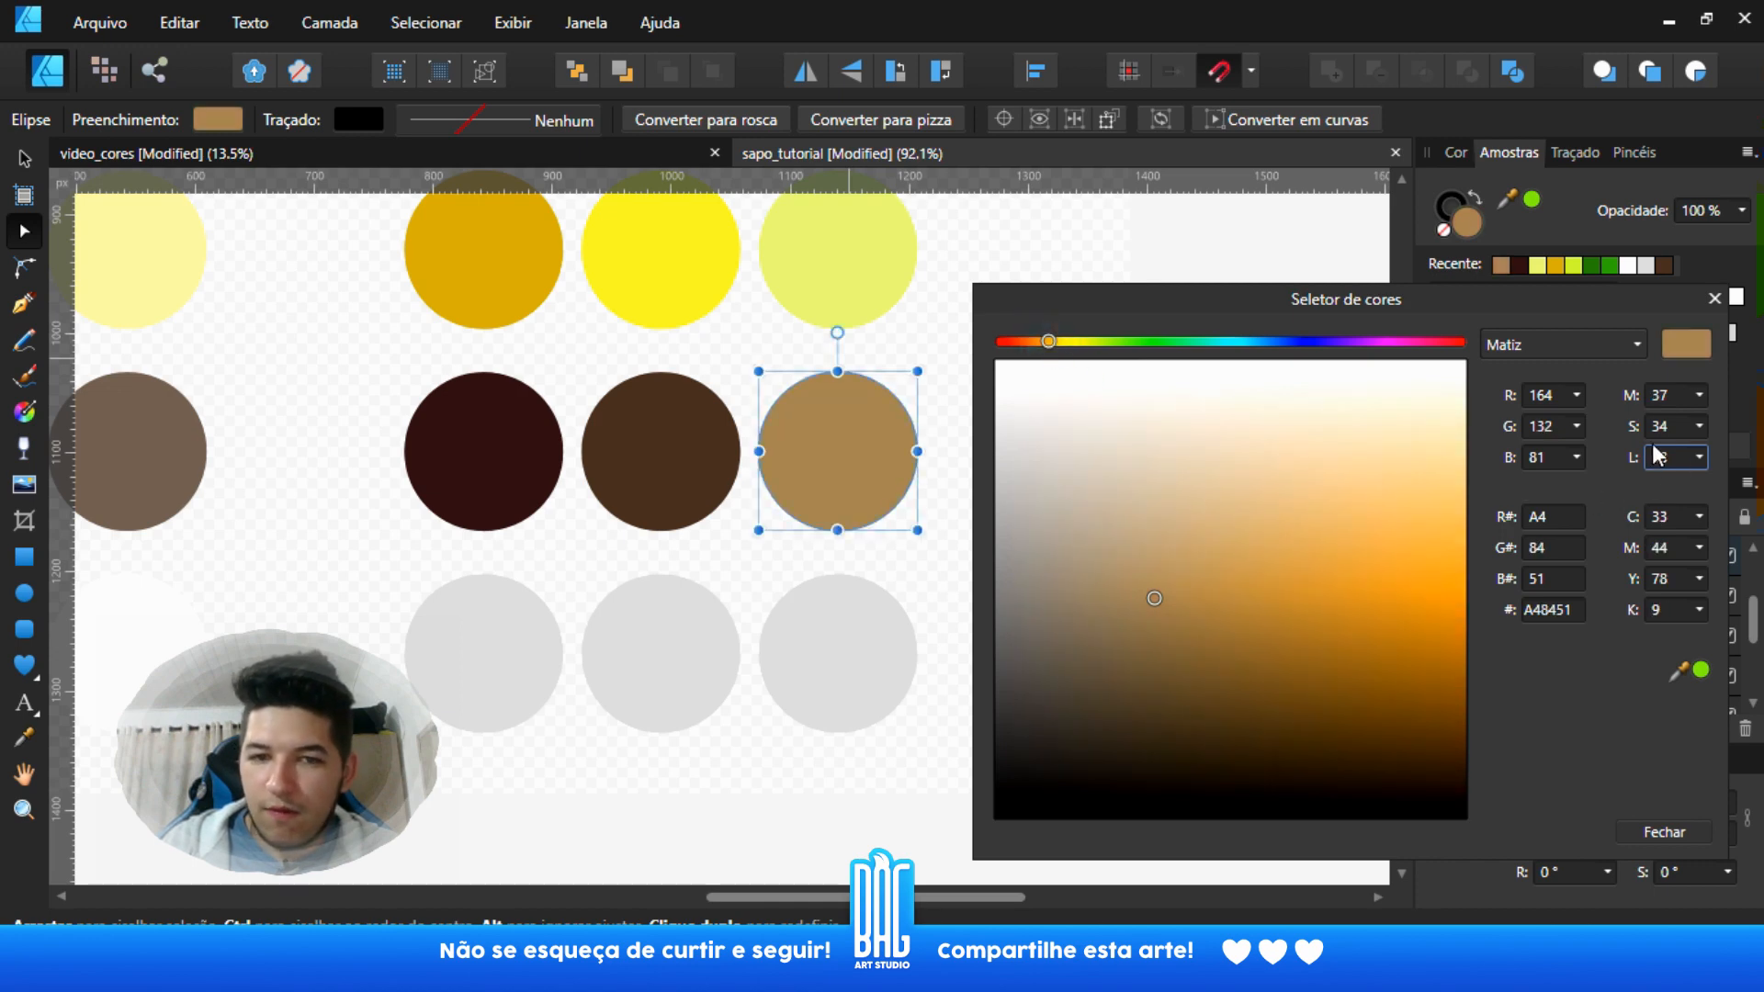
pyautogui.click(1056, 341)
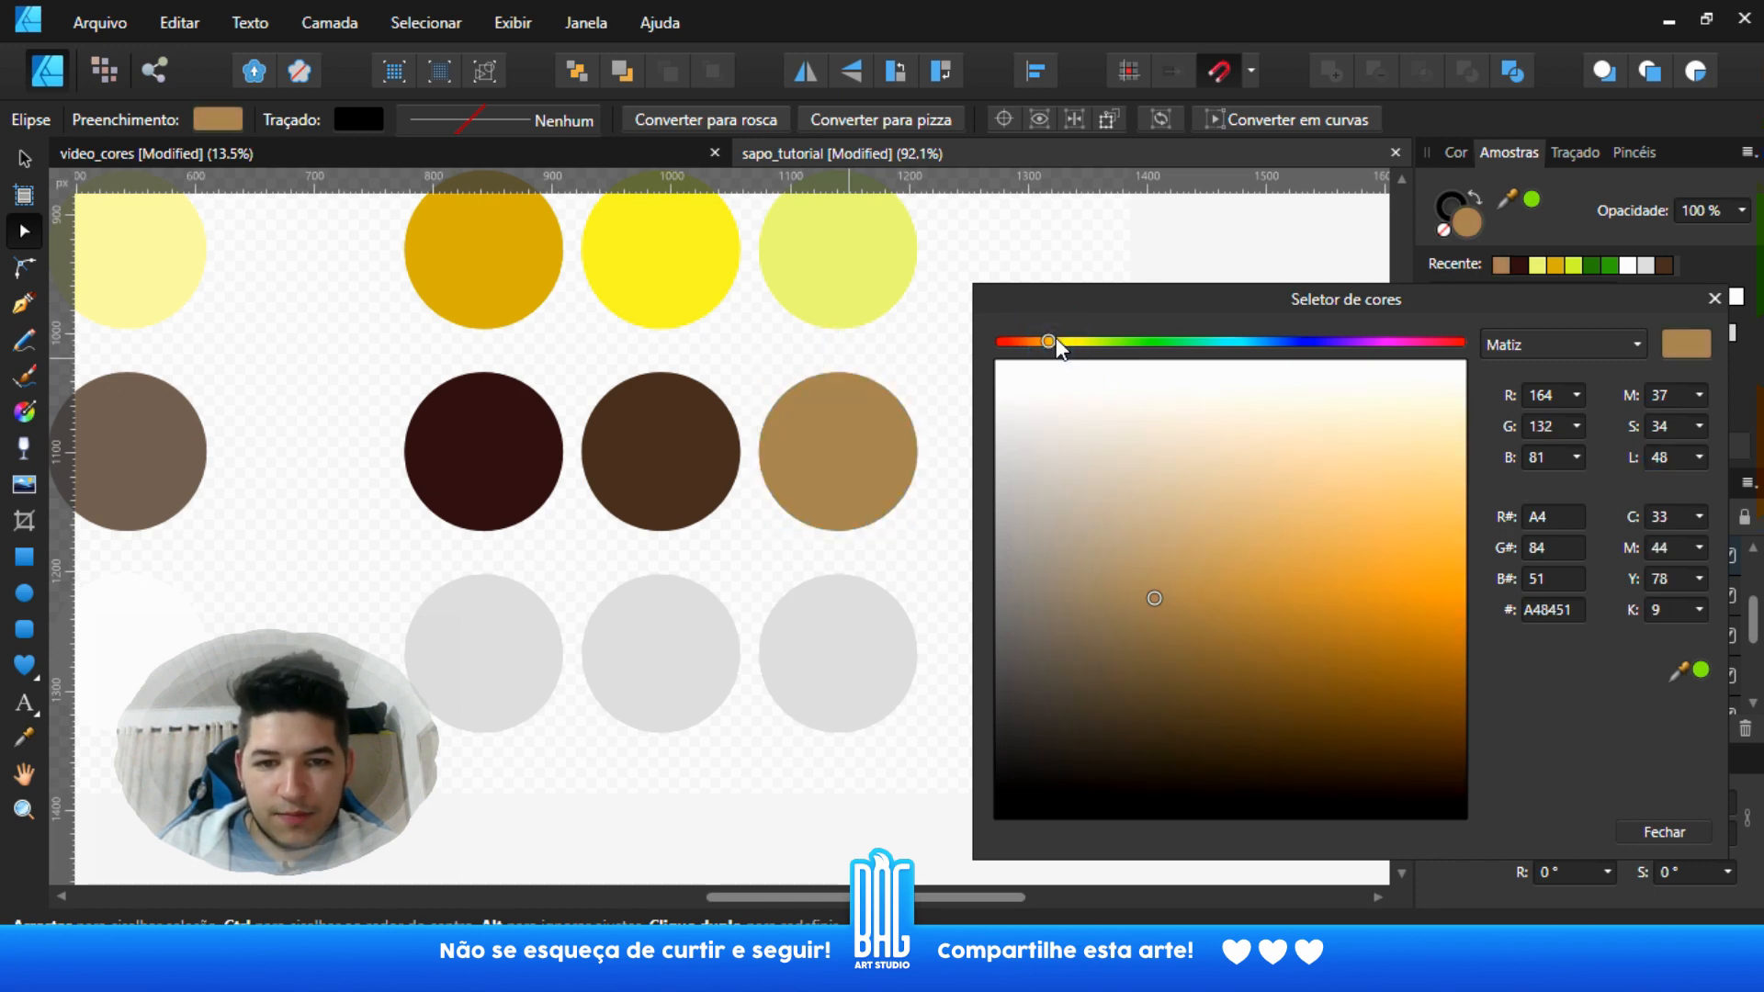
pyautogui.moveTo(1057, 340); pyautogui.dragTo(1043, 350)
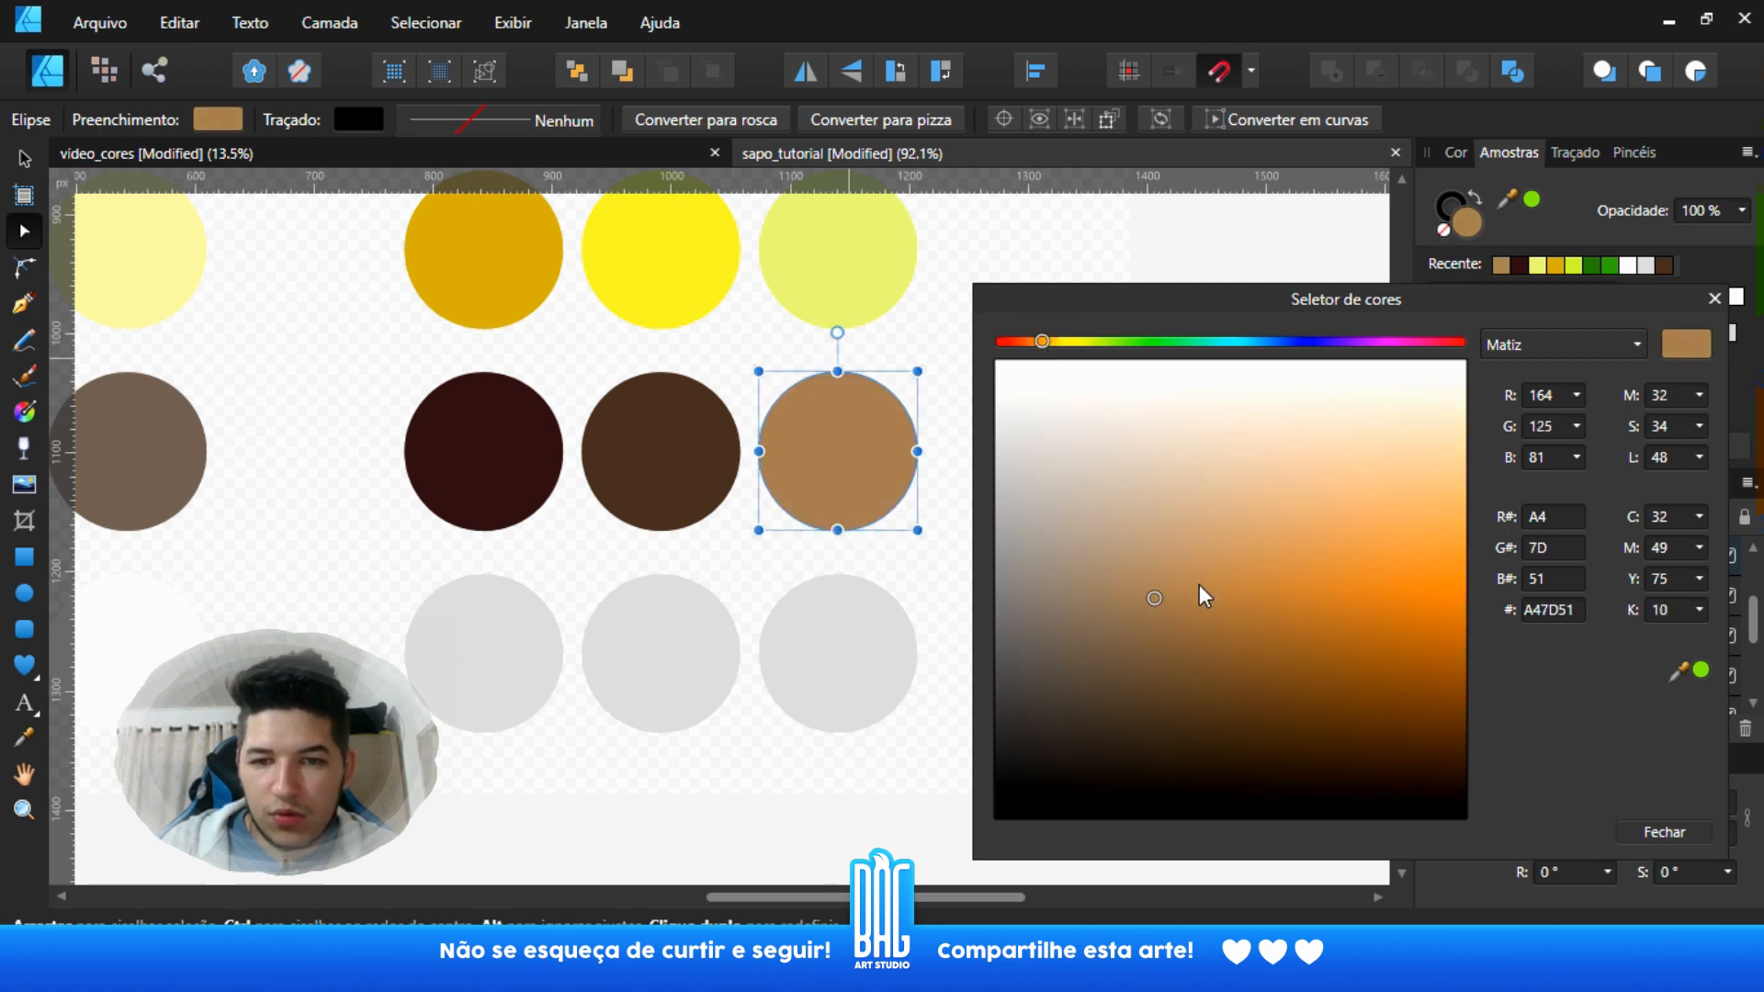
pyautogui.click(1198, 585)
pyautogui.moveTo(1195, 589); pyautogui.dragTo(1177, 599)
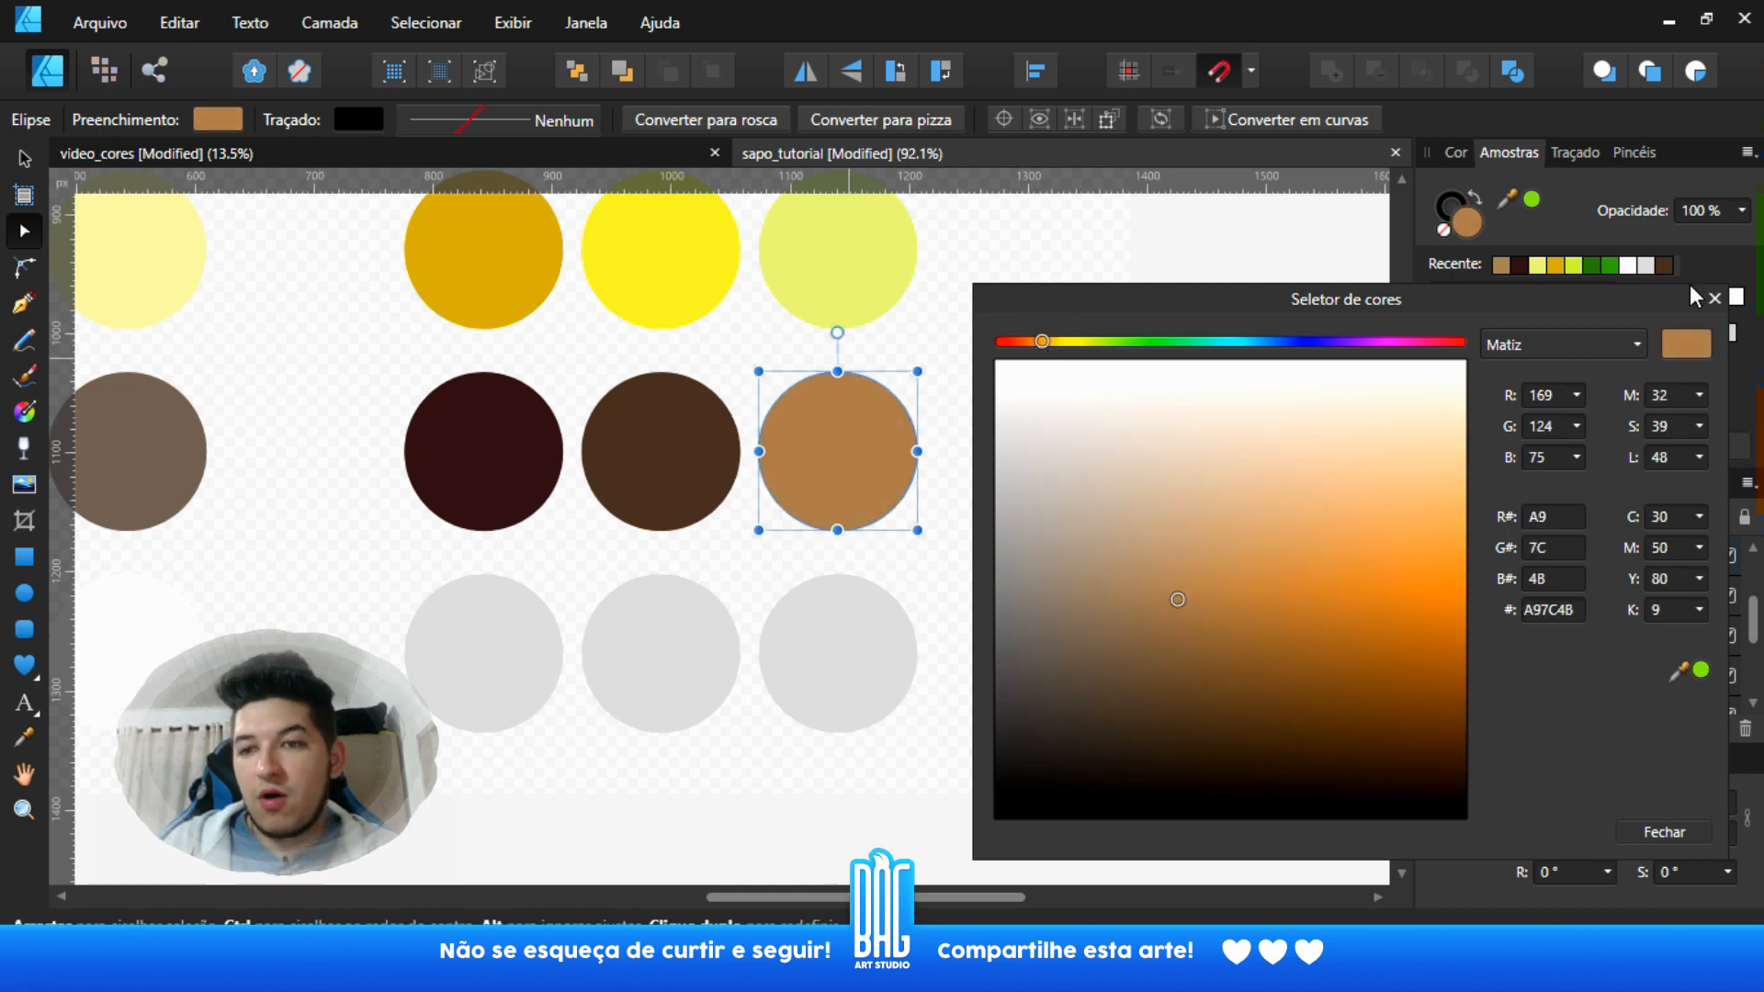
pyautogui.click(1711, 298)
# - Compare the left-hand palette's light brown circle and its other tones with the hue-shifted circles of the right-hand palette
pyautogui.hscroll(-5, 477, 445)
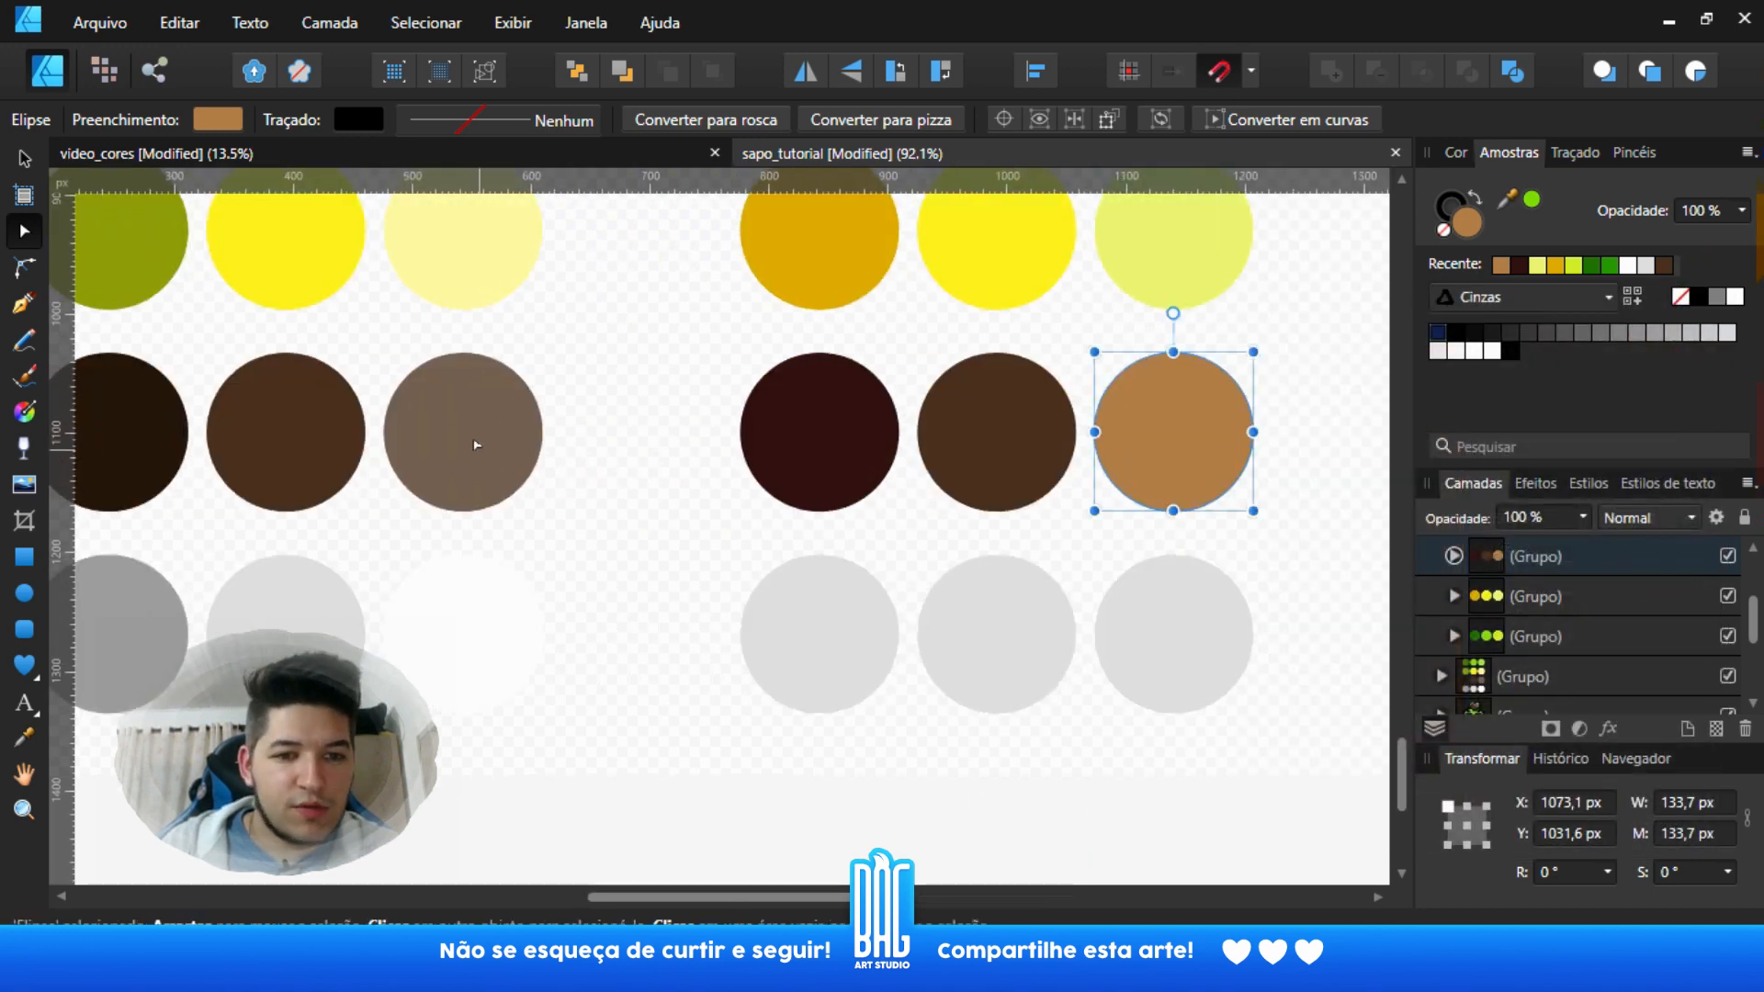
pyautogui.click(477, 444)
pyautogui.doubleClick(478, 449)
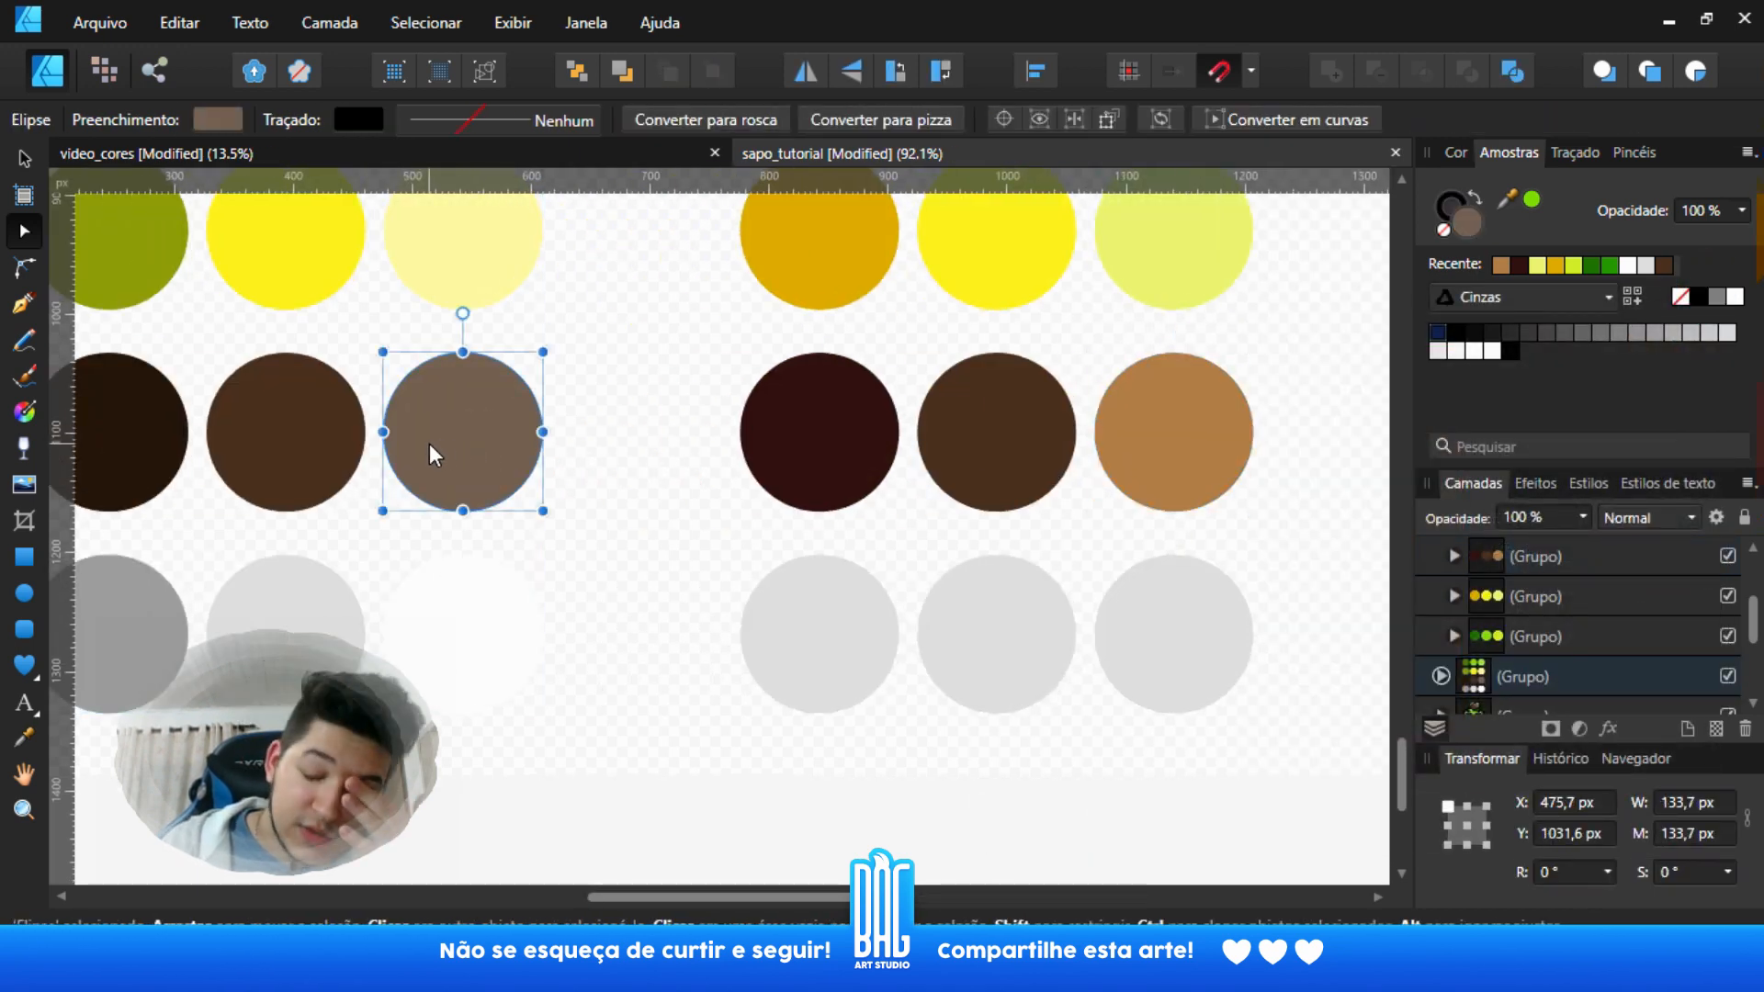
pyautogui.hscroll(3, 827, 580)
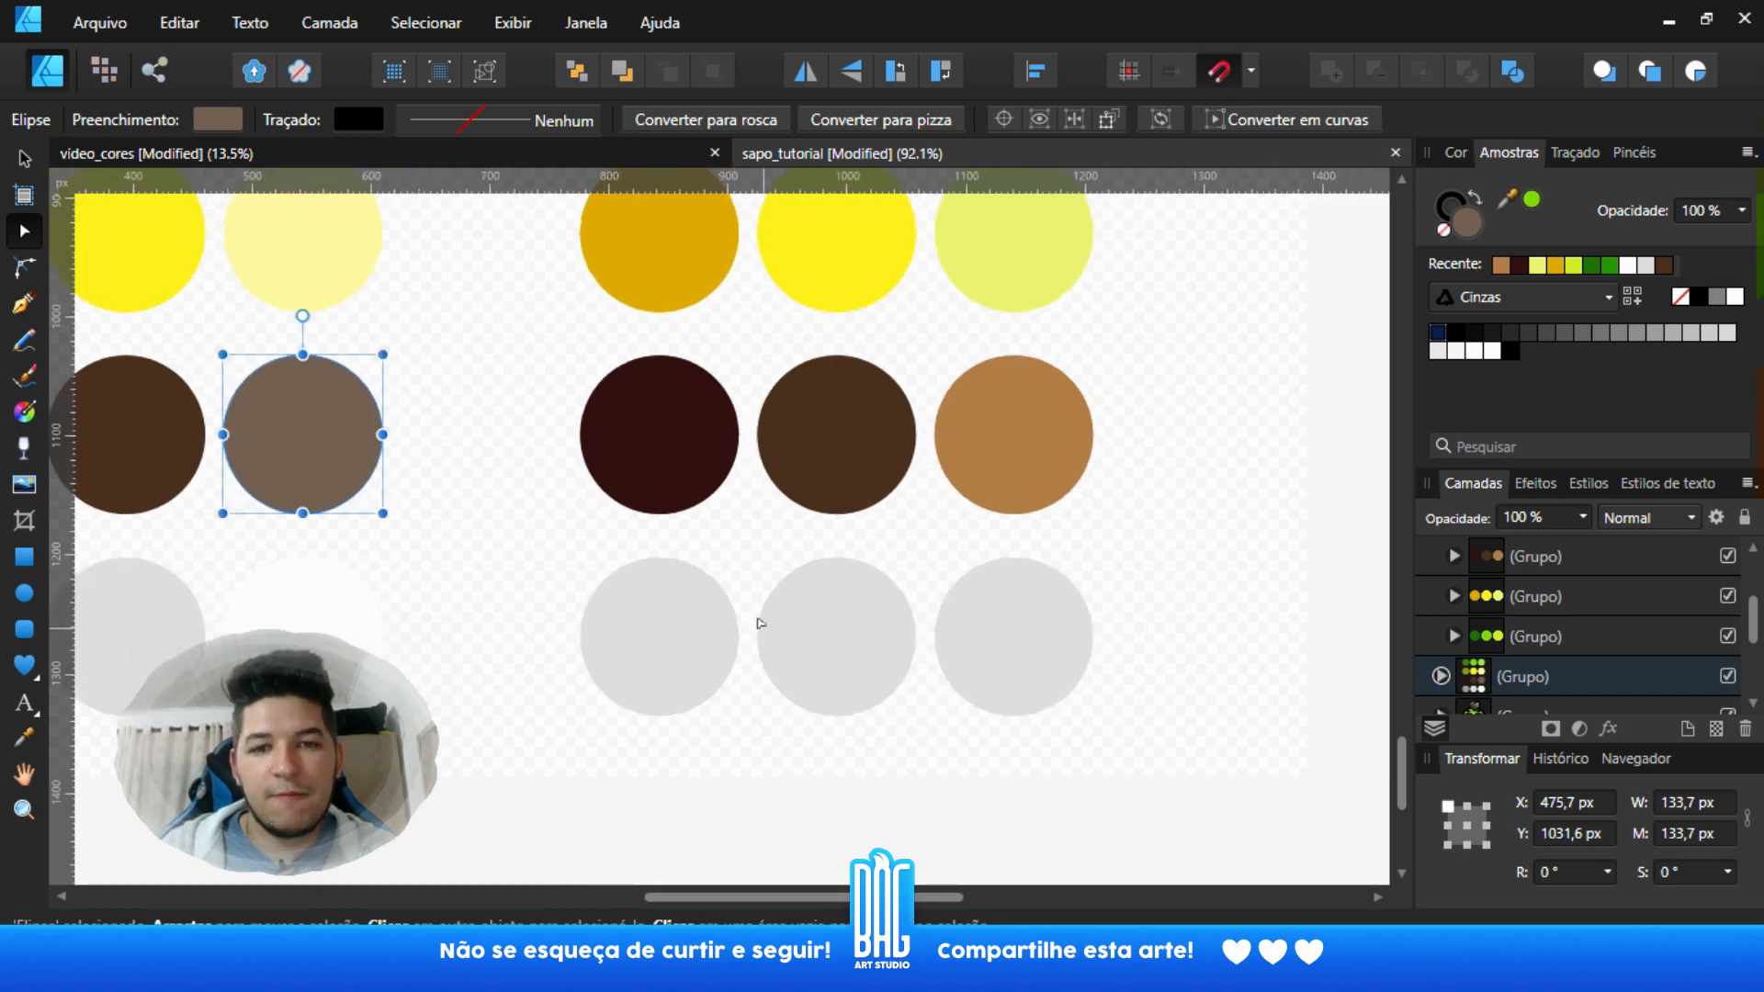
pyautogui.scroll(-2, 761, 622)
pyautogui.scroll(1, 802, 509)
pyautogui.scroll(-2, 805, 512)
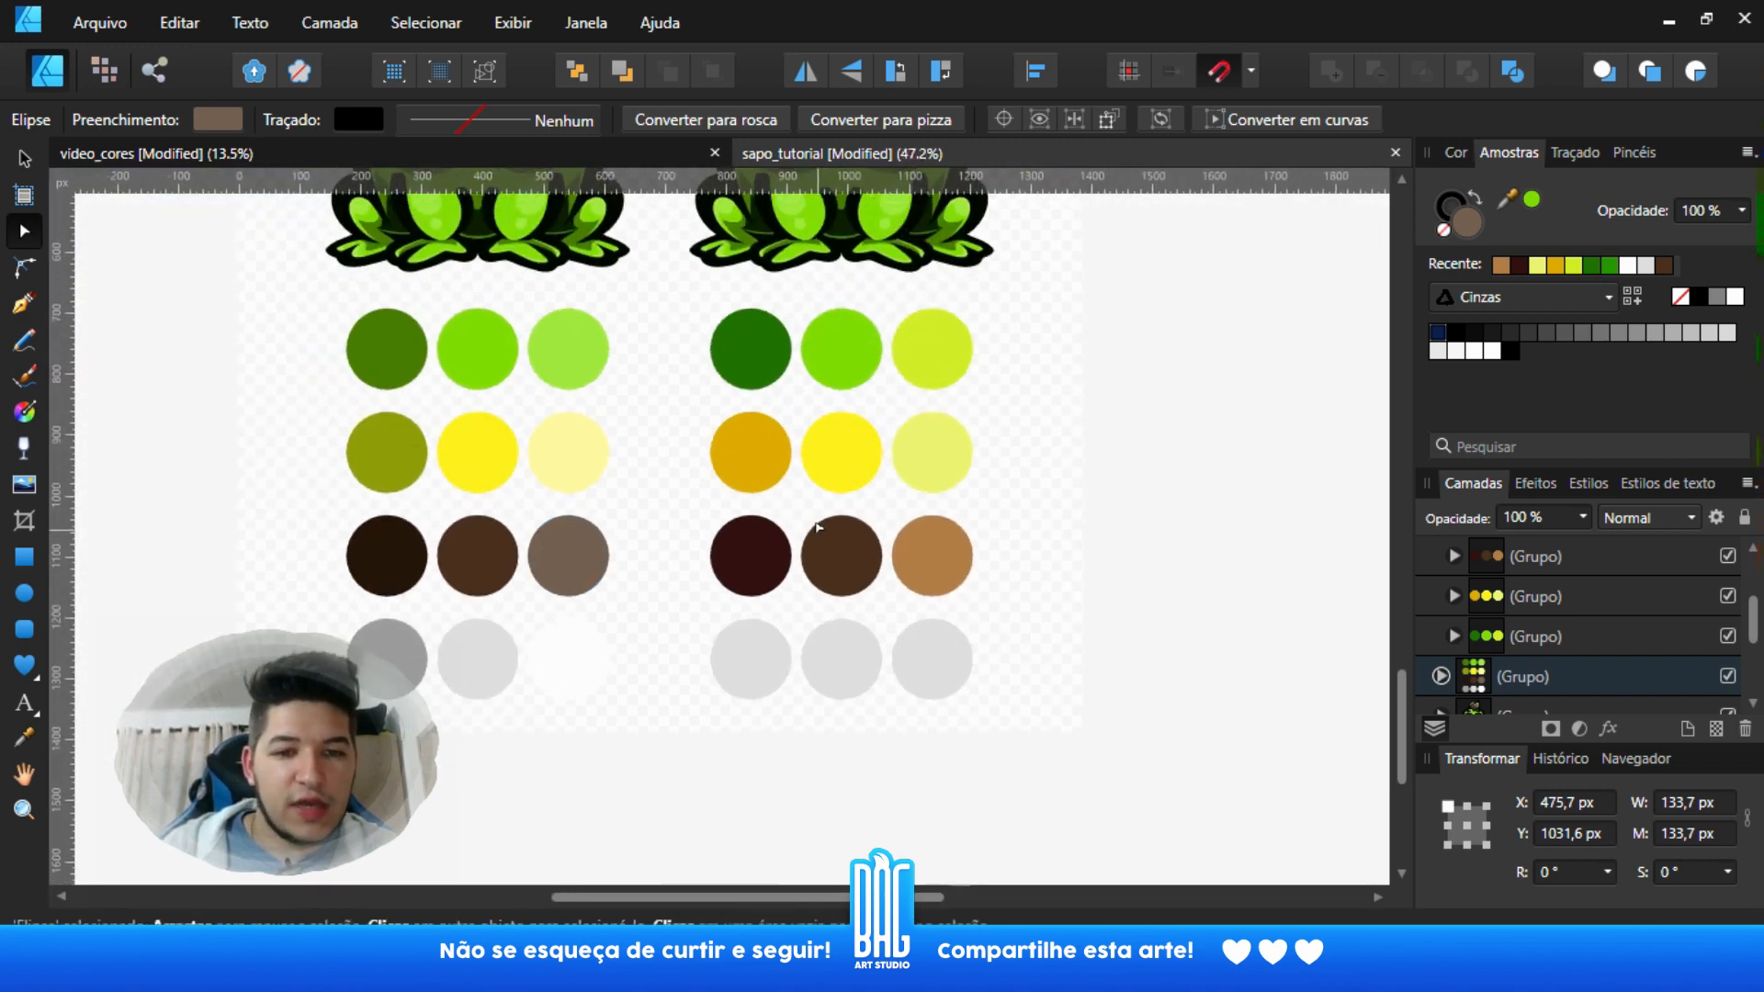
pyautogui.scroll(2, 857, 689)
pyautogui.scroll(1, 776, 610)
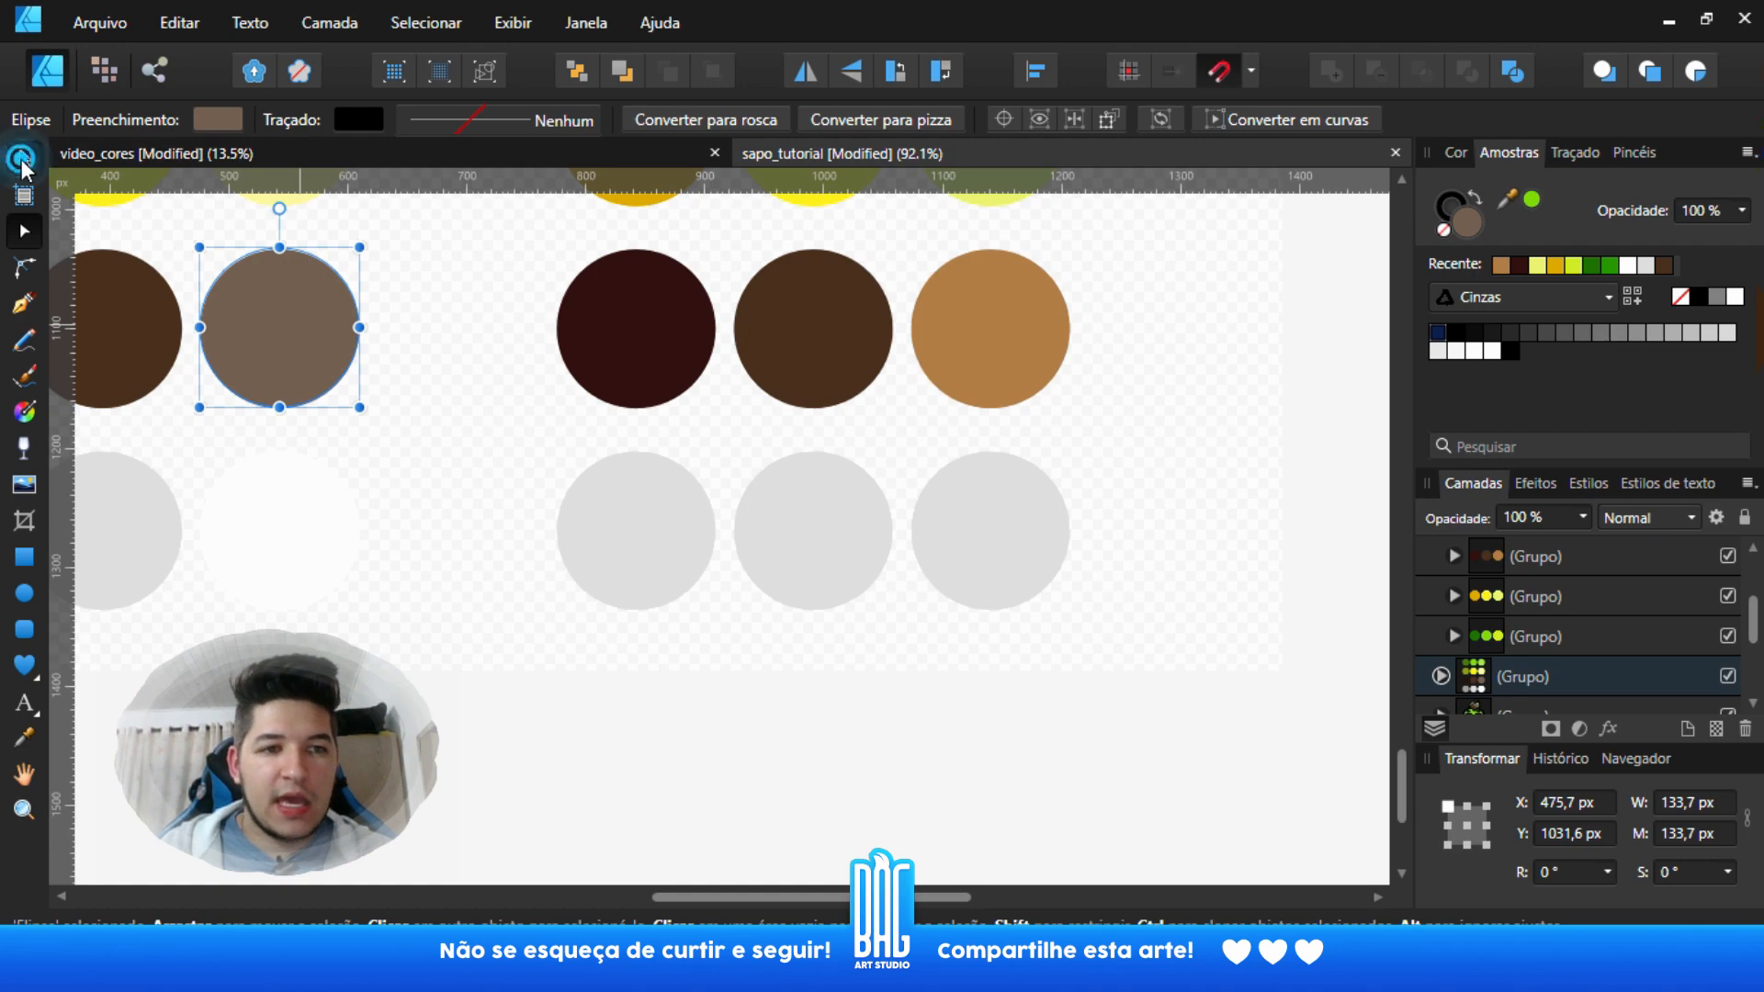
# - Examine the shading on the frog's eyes, body and legs, and compare it with the circles of both palettes
pyautogui.press('v')
pyautogui.scroll(3, 609, 459)
pyautogui.scroll(-3, 634, 445)
pyautogui.scroll(3, 515, 367)
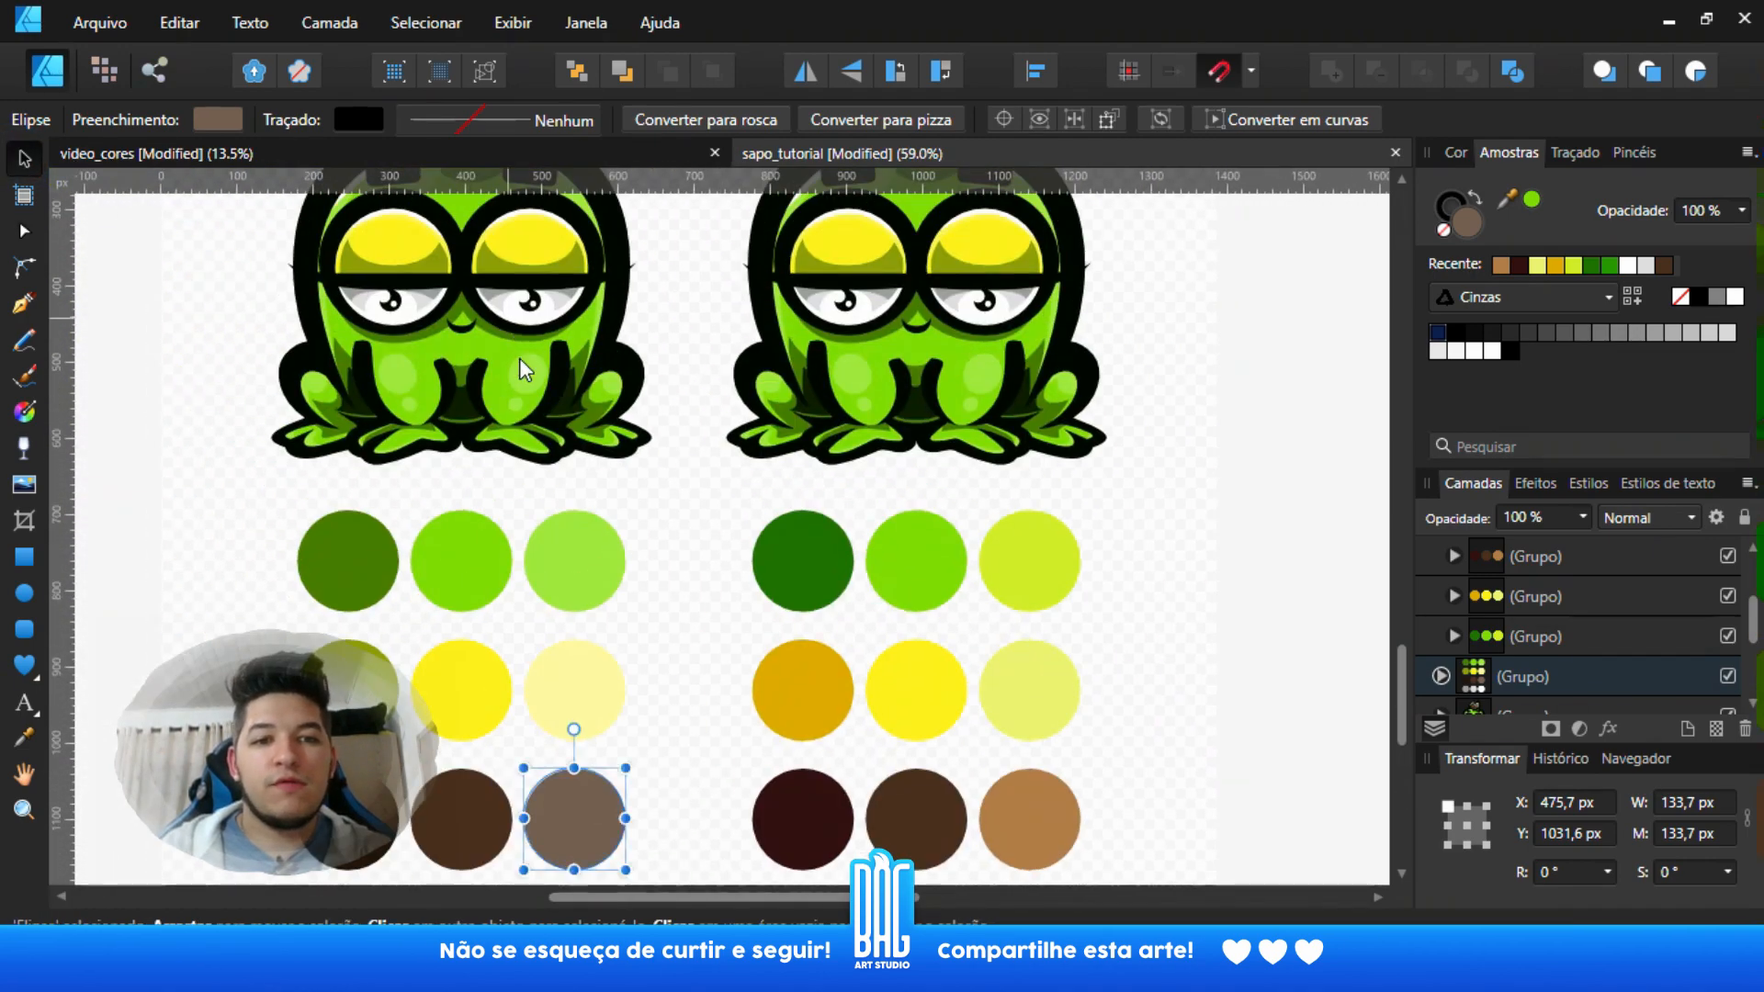
pyautogui.scroll(3, 575, 592)
pyautogui.scroll(-2, 579, 560)
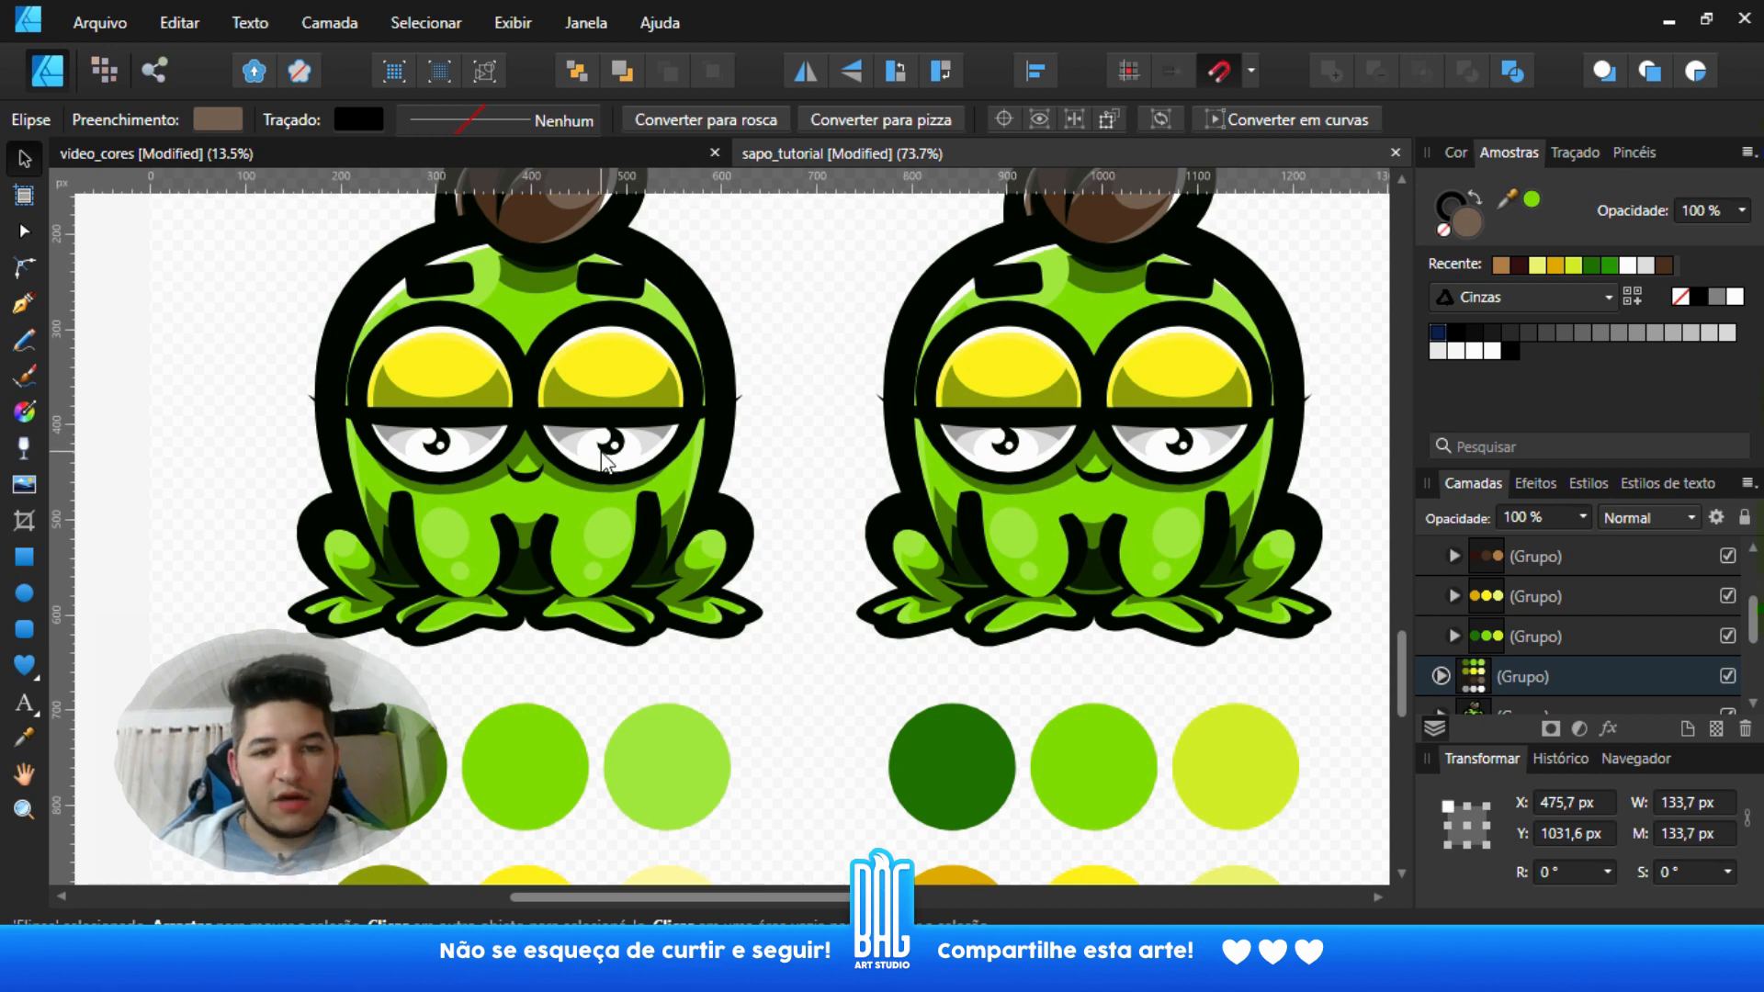
pyautogui.scroll(3, 602, 451)
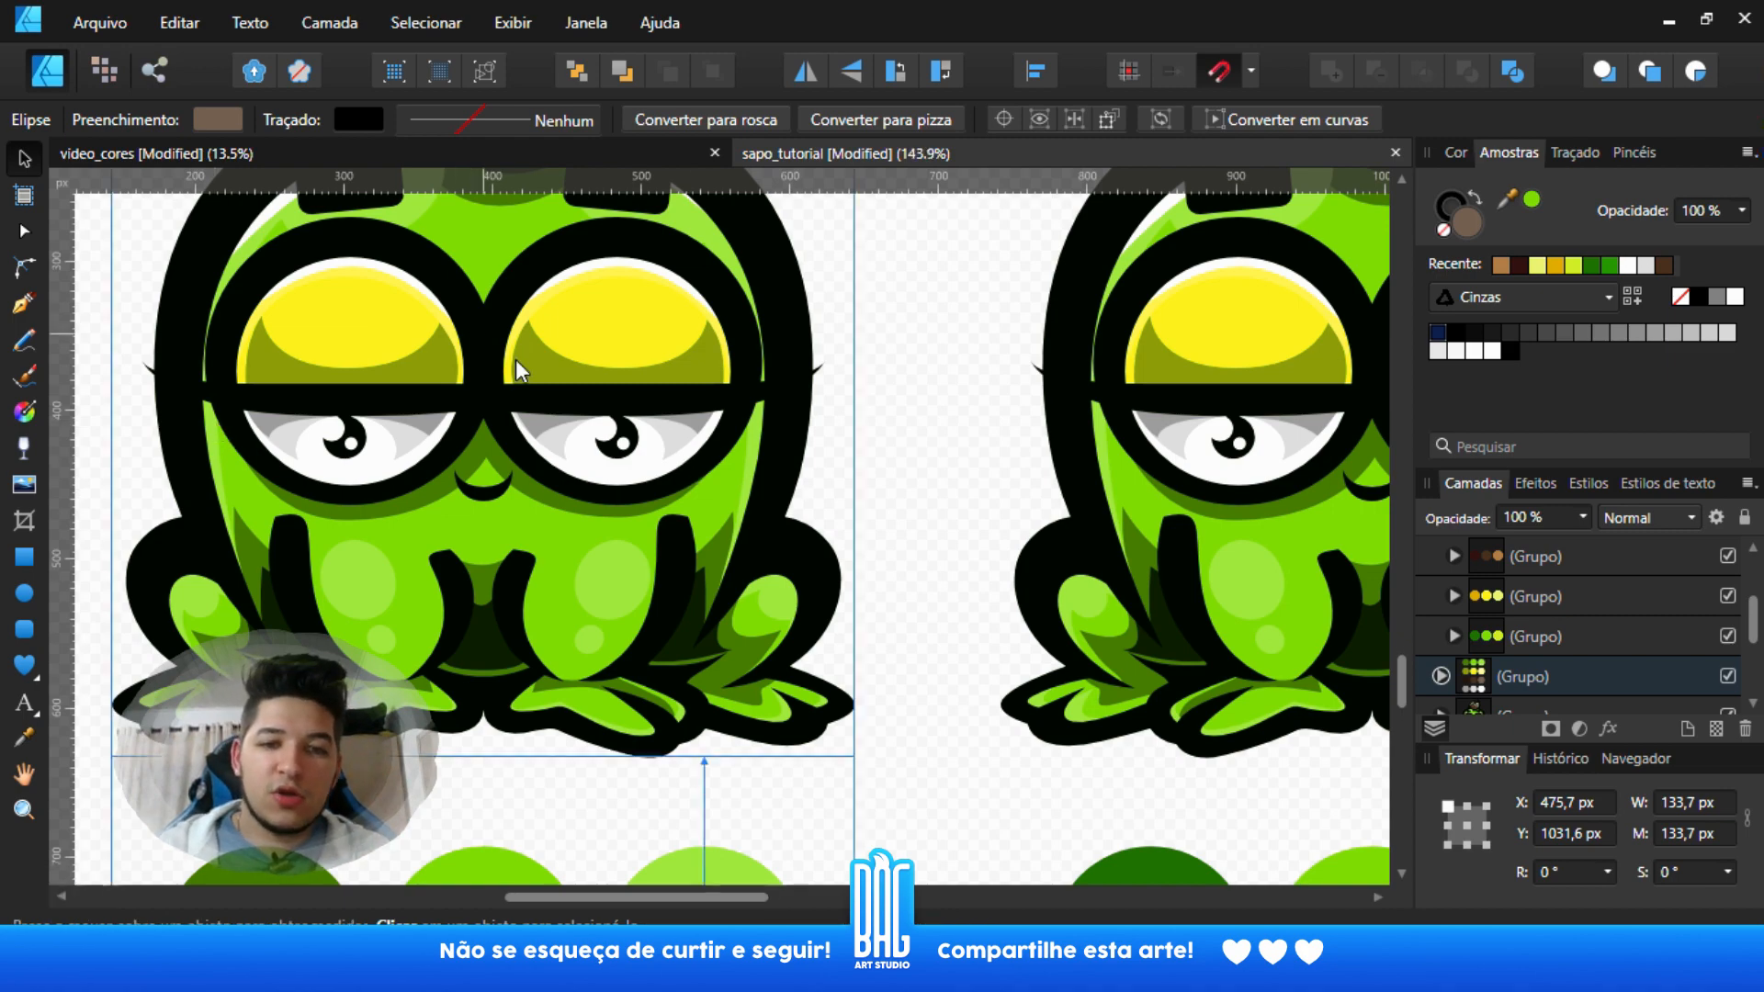
pyautogui.scroll(3, 591, 401)
pyautogui.scroll(-3, 751, 472)
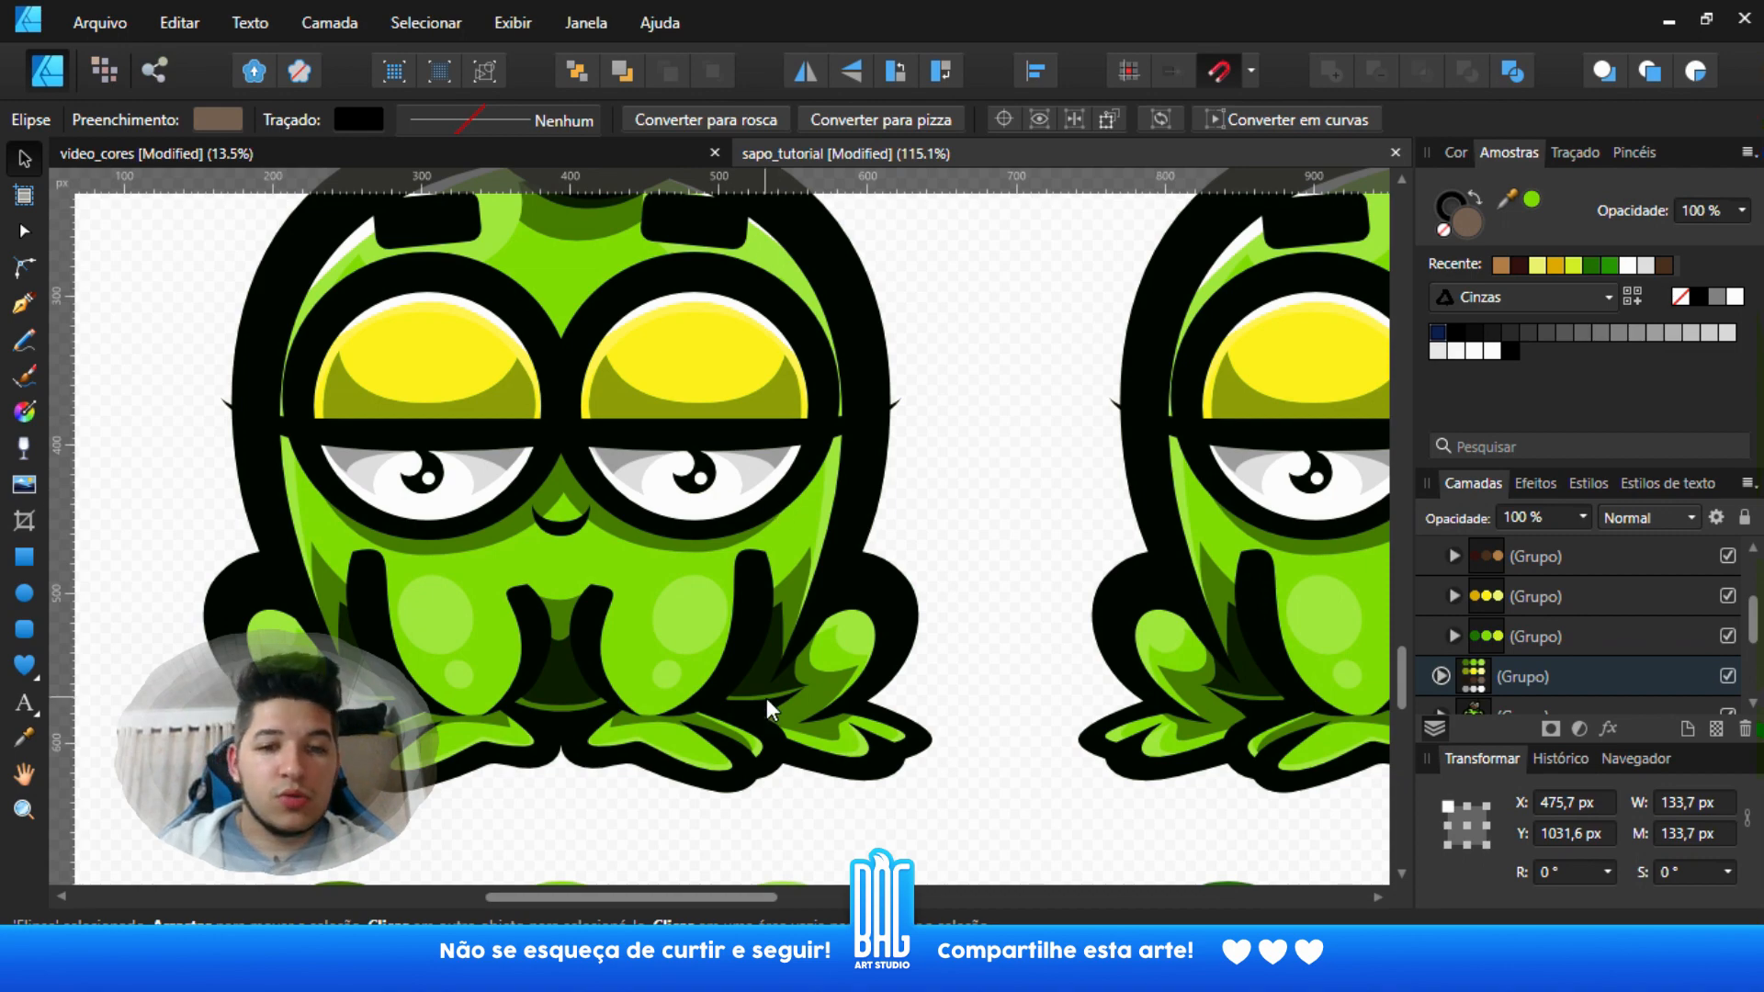
pyautogui.scroll(-2, 766, 698)
pyautogui.scroll(-5, 792, 676)
pyautogui.scroll(-1, 792, 676)
pyautogui.moveTo(834, 753); pyautogui.dragTo(793, 509)
pyautogui.scroll(-1, 796, 632)
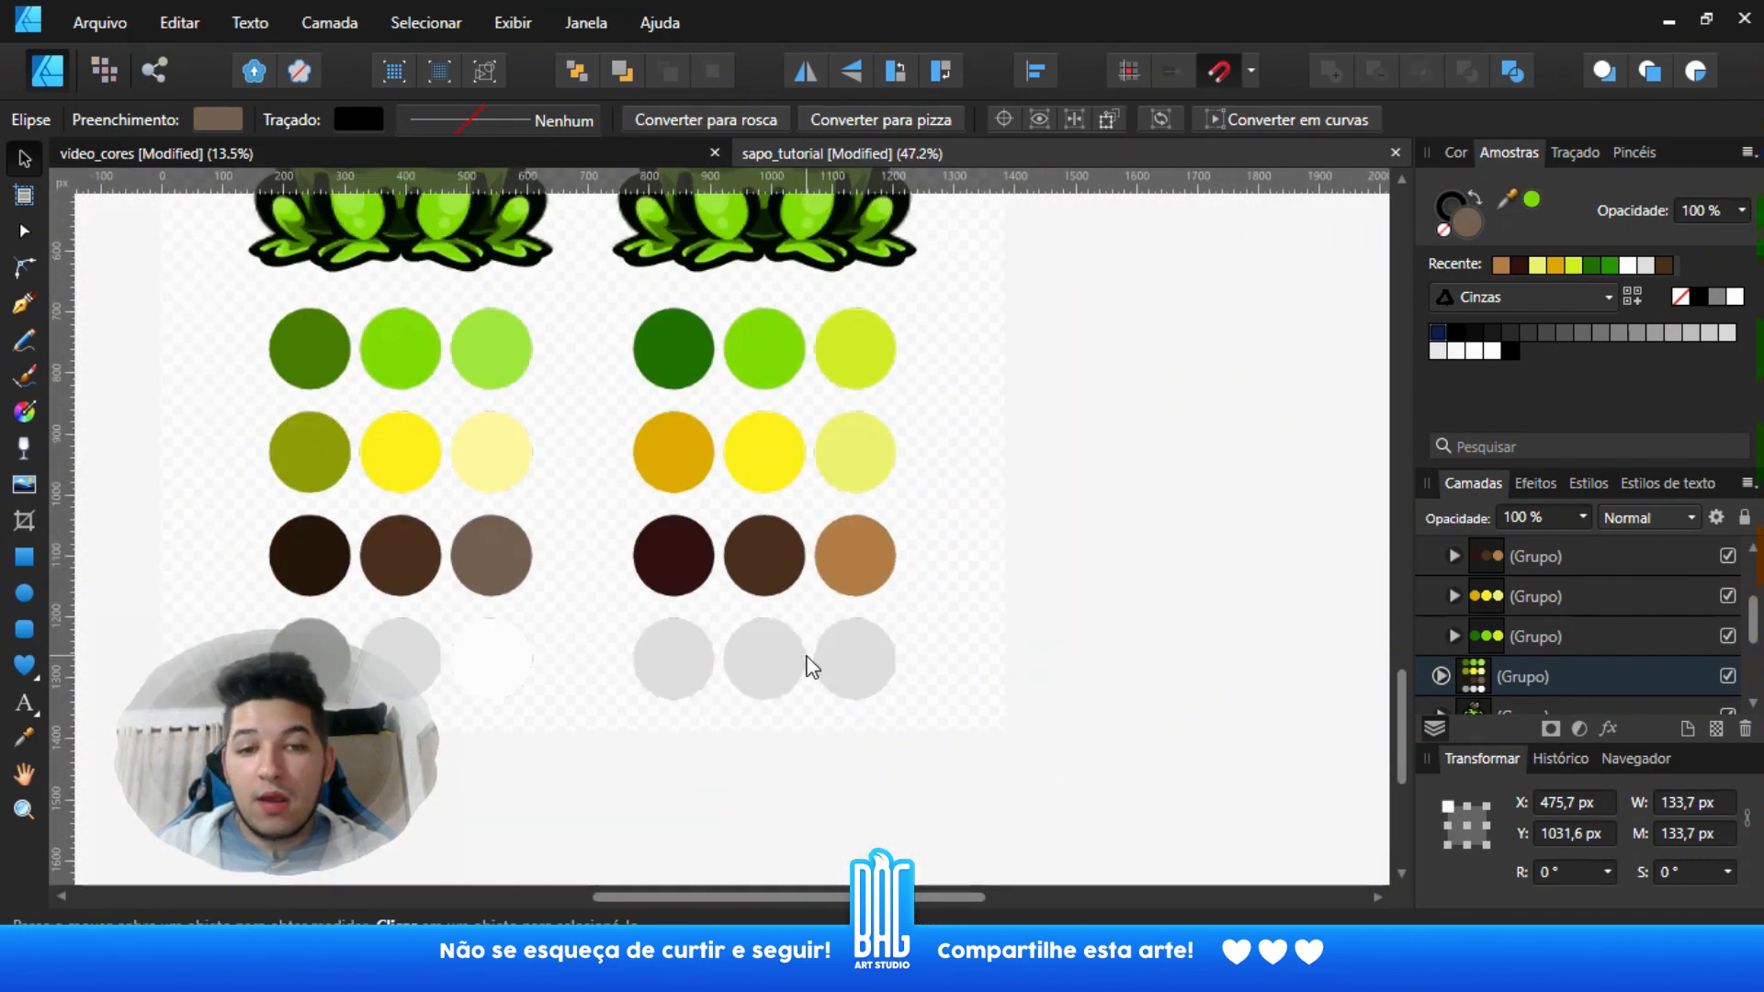
# - Set the fill hue of the middle grey circle in the right-hand palette's bottom row to 55, towards yellow
pyautogui.scroll(2, 805, 654)
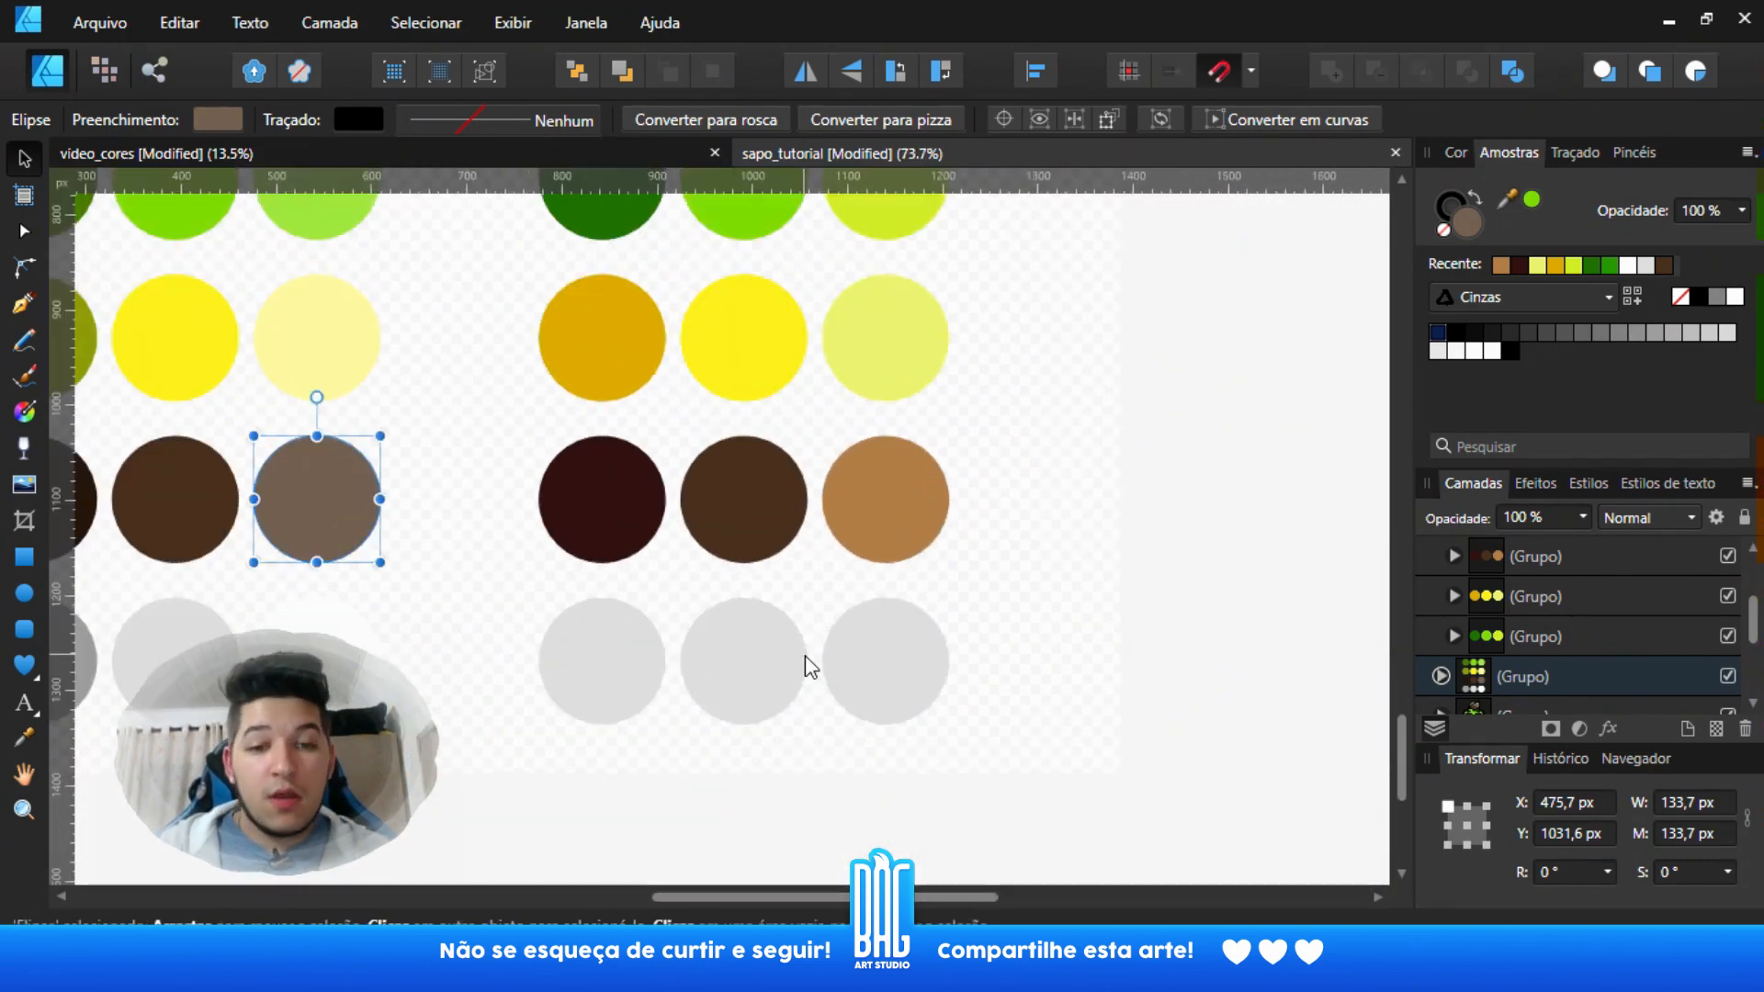
pyautogui.click(758, 663)
pyautogui.click(775, 662)
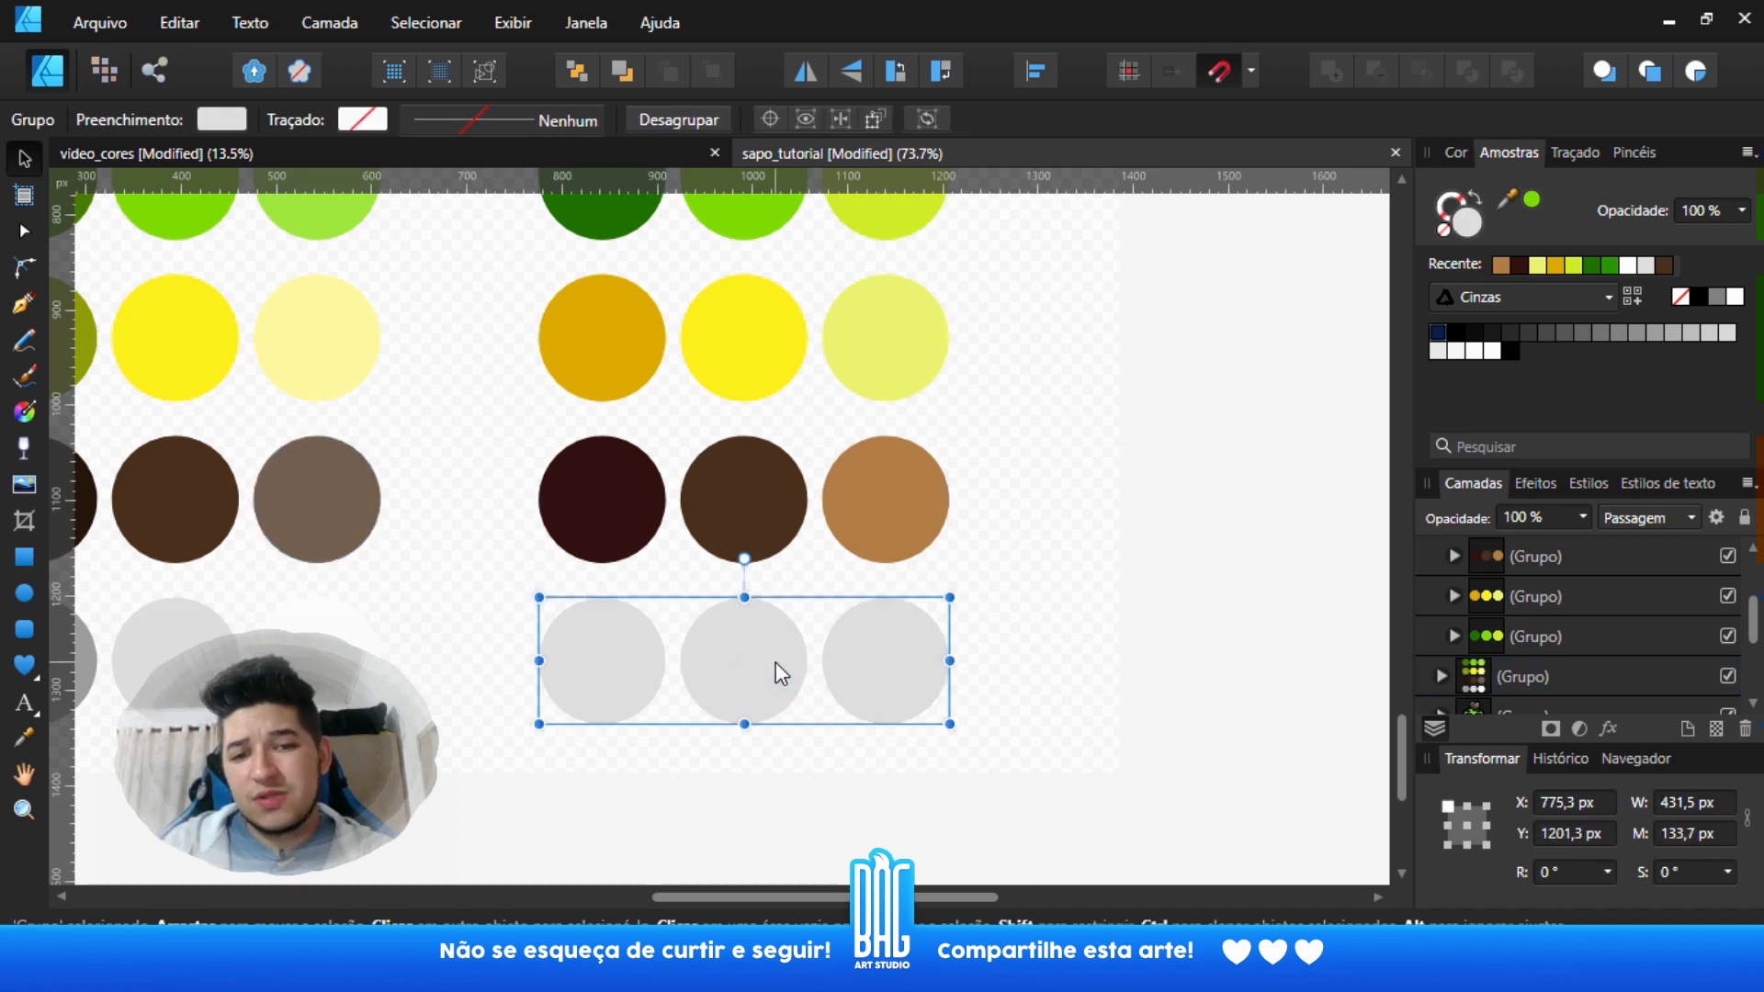
pyautogui.click(768, 667)
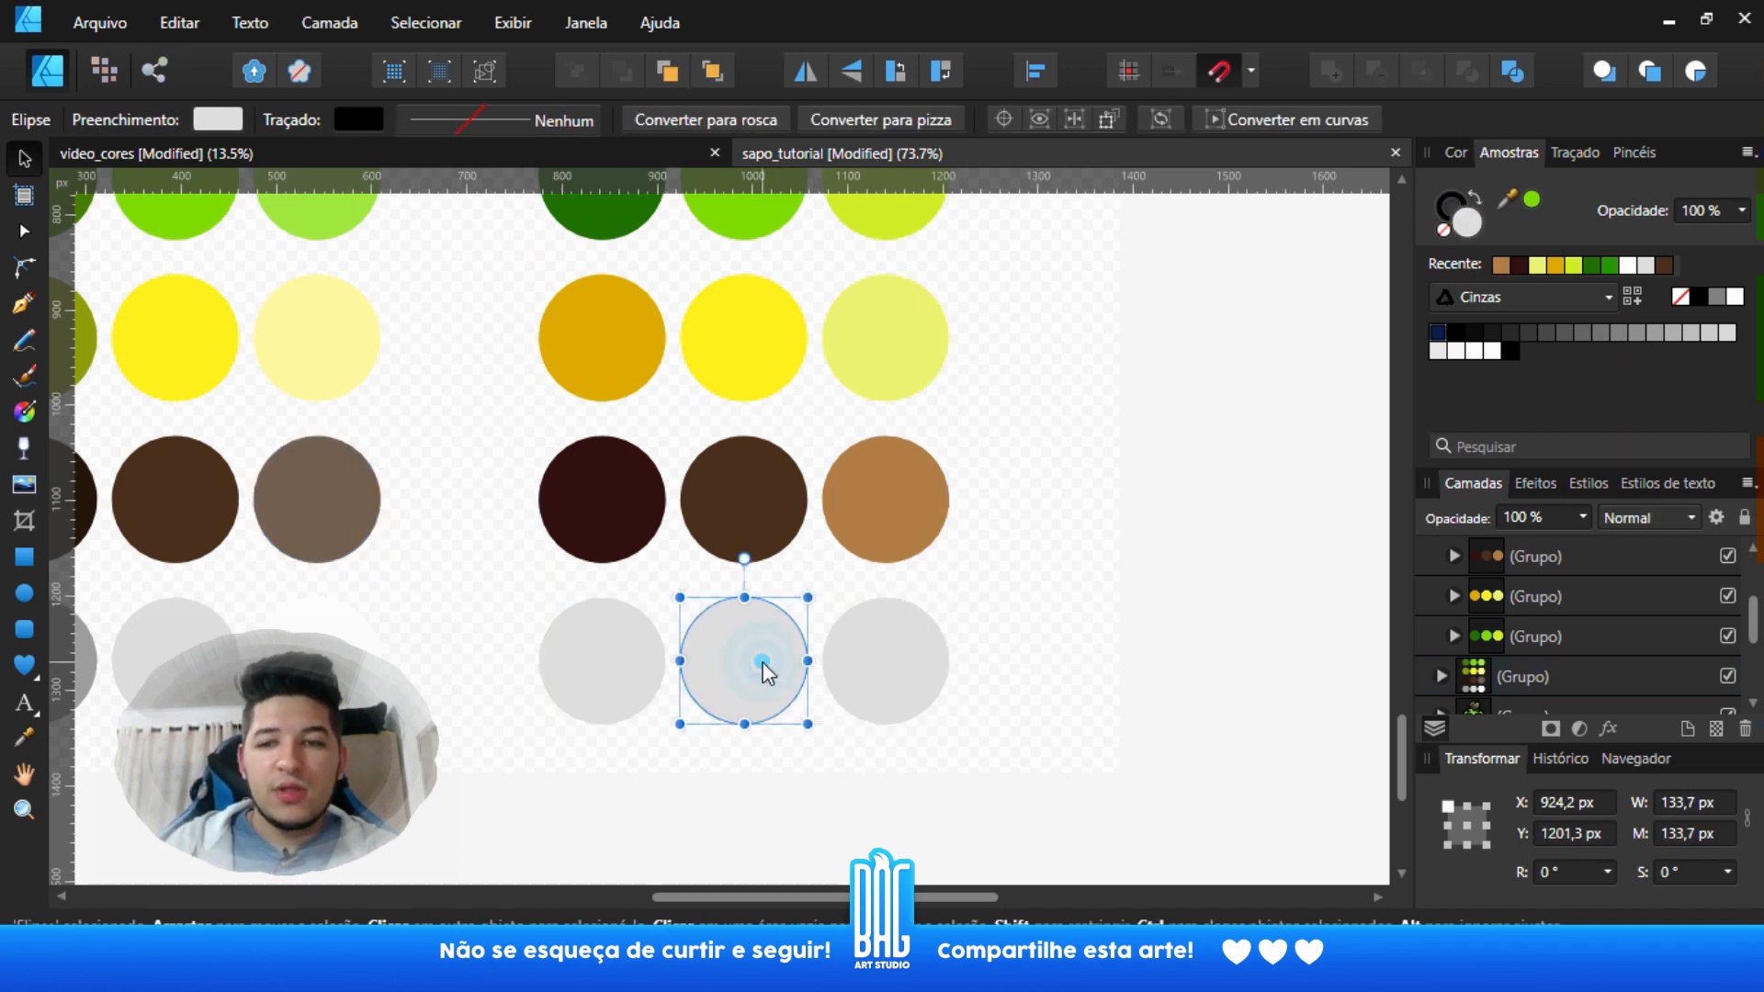
pyautogui.click(1471, 228)
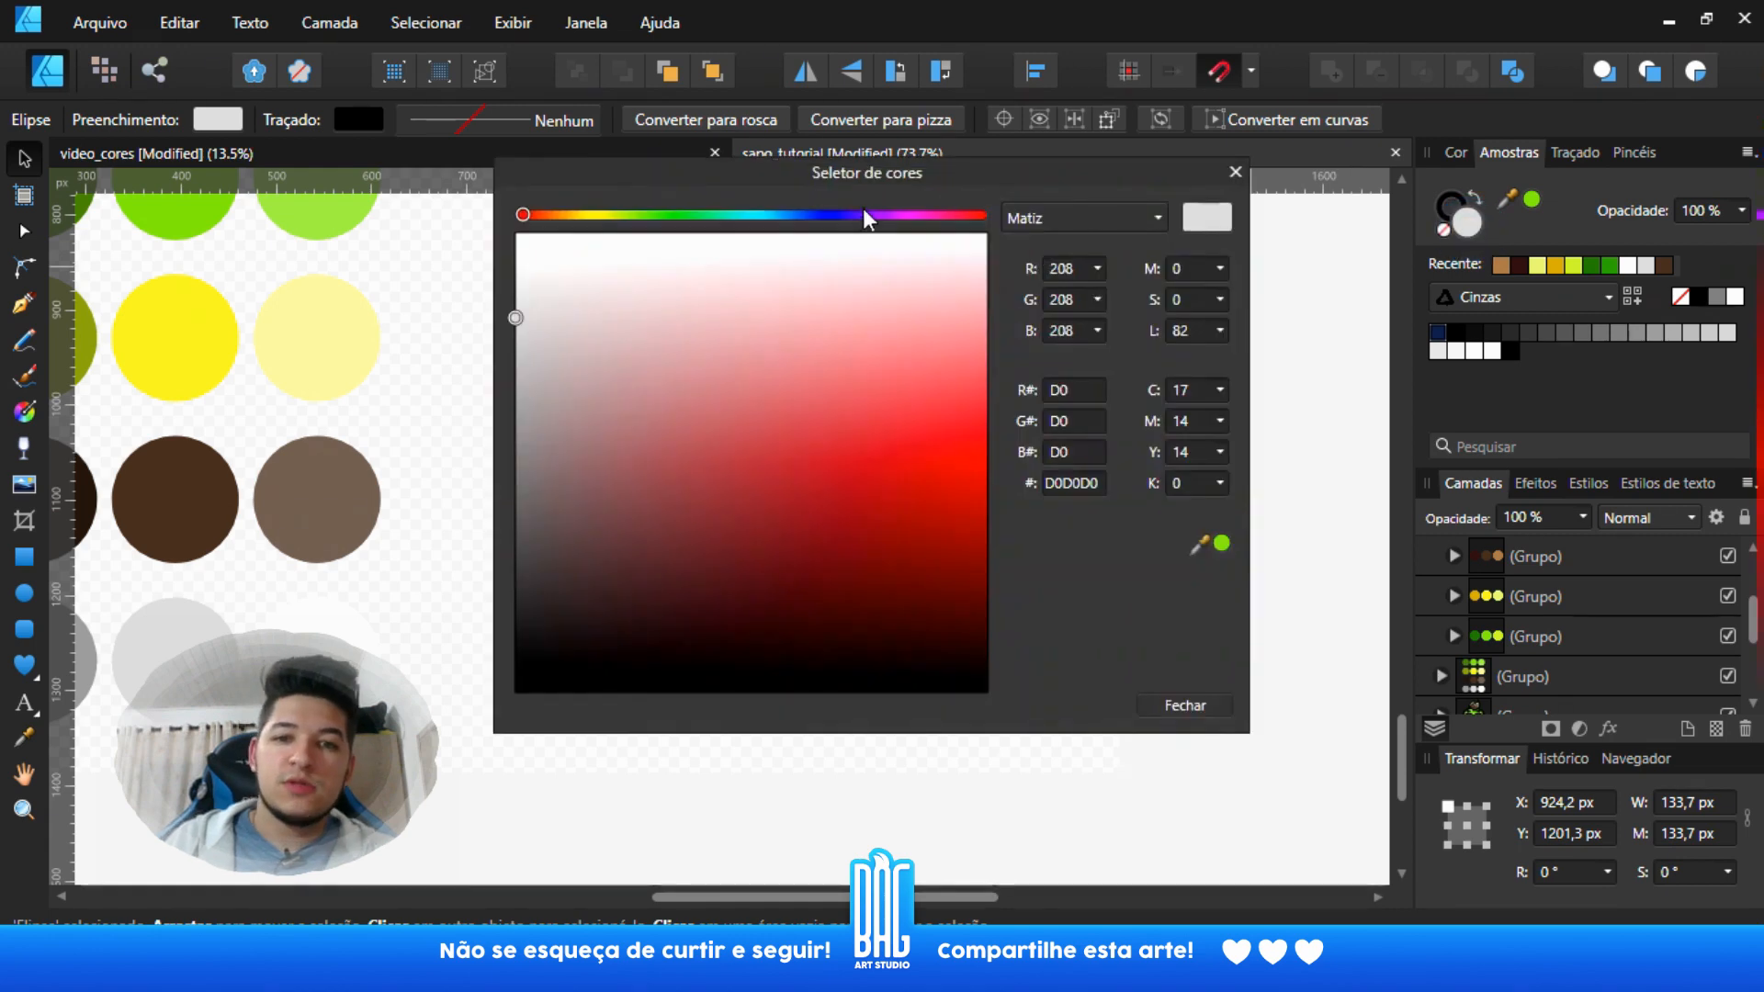
pyautogui.moveTo(824, 178); pyautogui.dragTo(1274, 226)
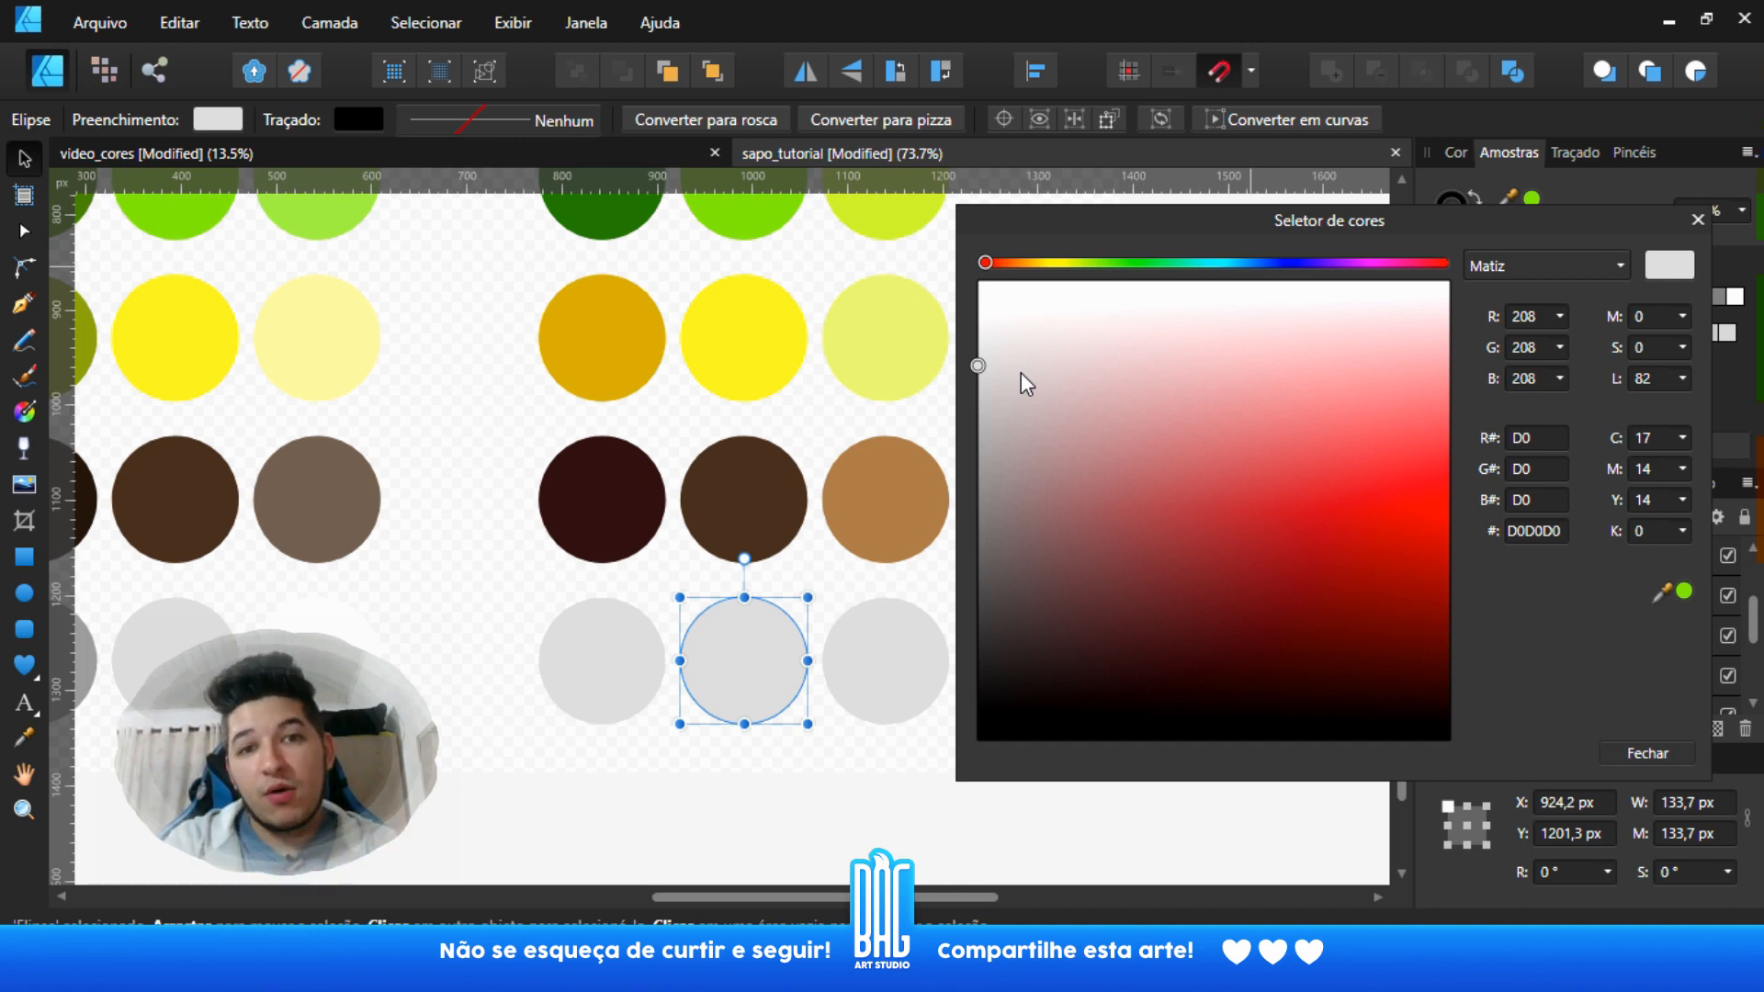
pyautogui.click(1021, 263)
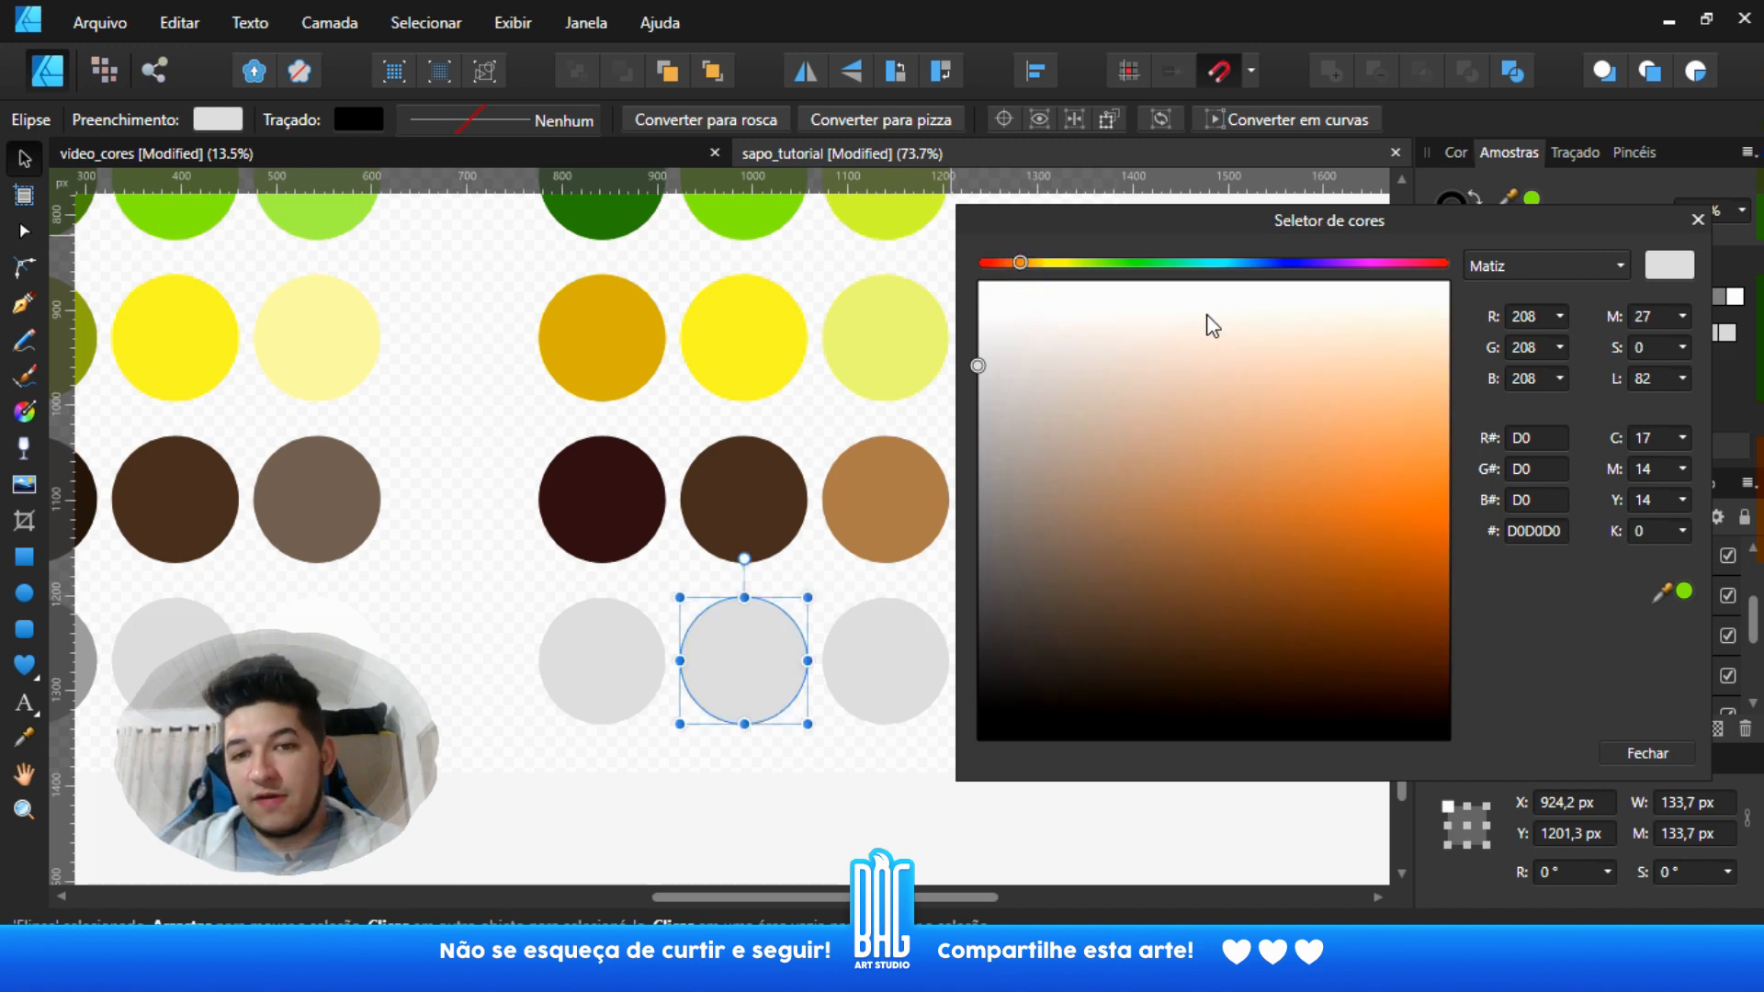
pyautogui.click(1096, 264)
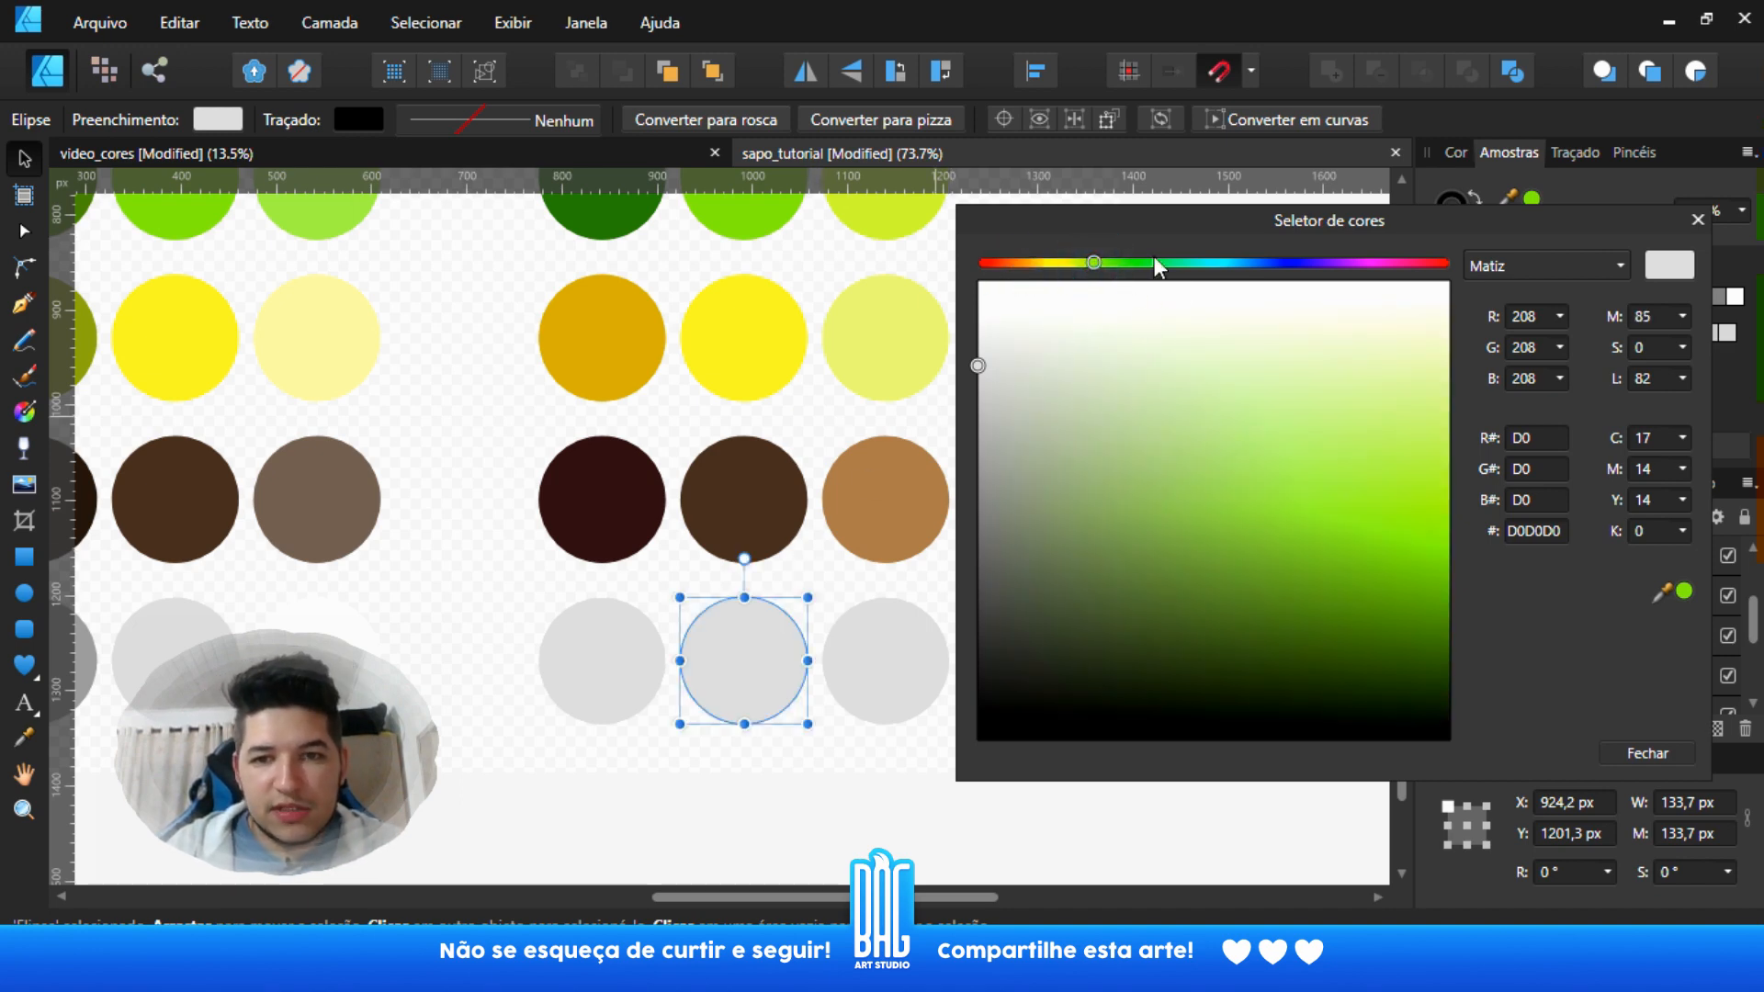
pyautogui.click(1054, 264)
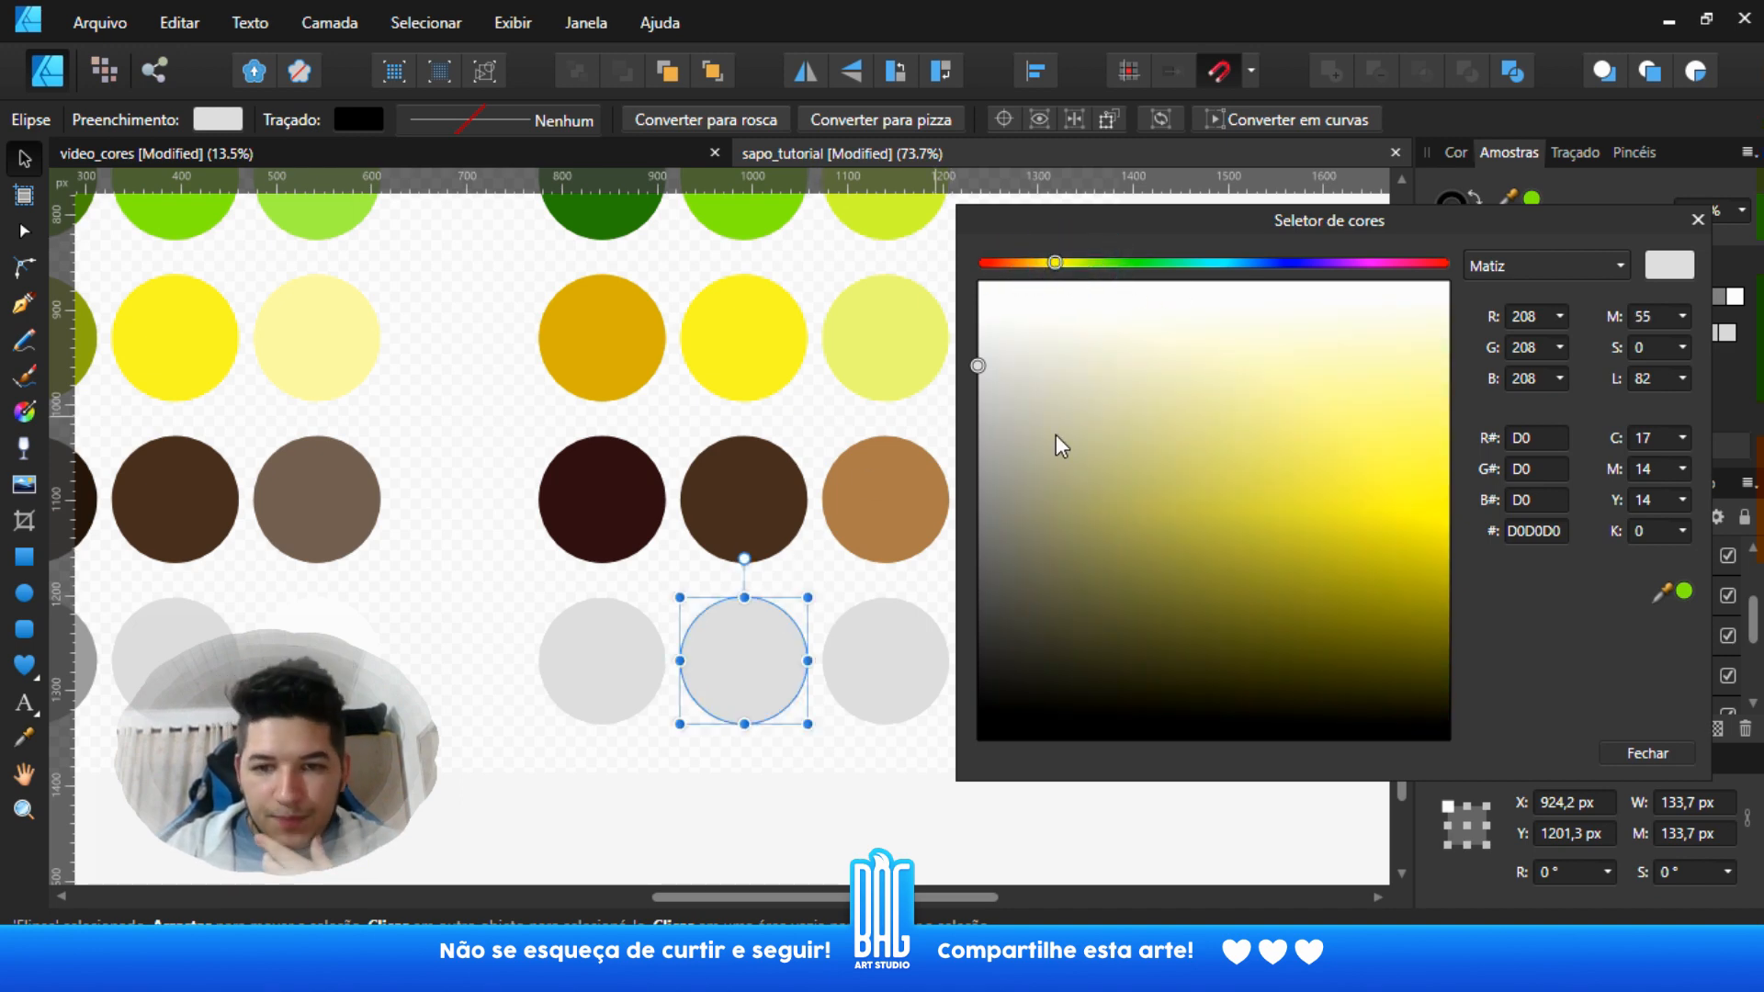
# - Tint the middle bottom-row circle cream with saturation 40 and luminosity 84, and close the colour chooser
pyautogui.moveTo(1051, 370); pyautogui.dragTo(1105, 390)
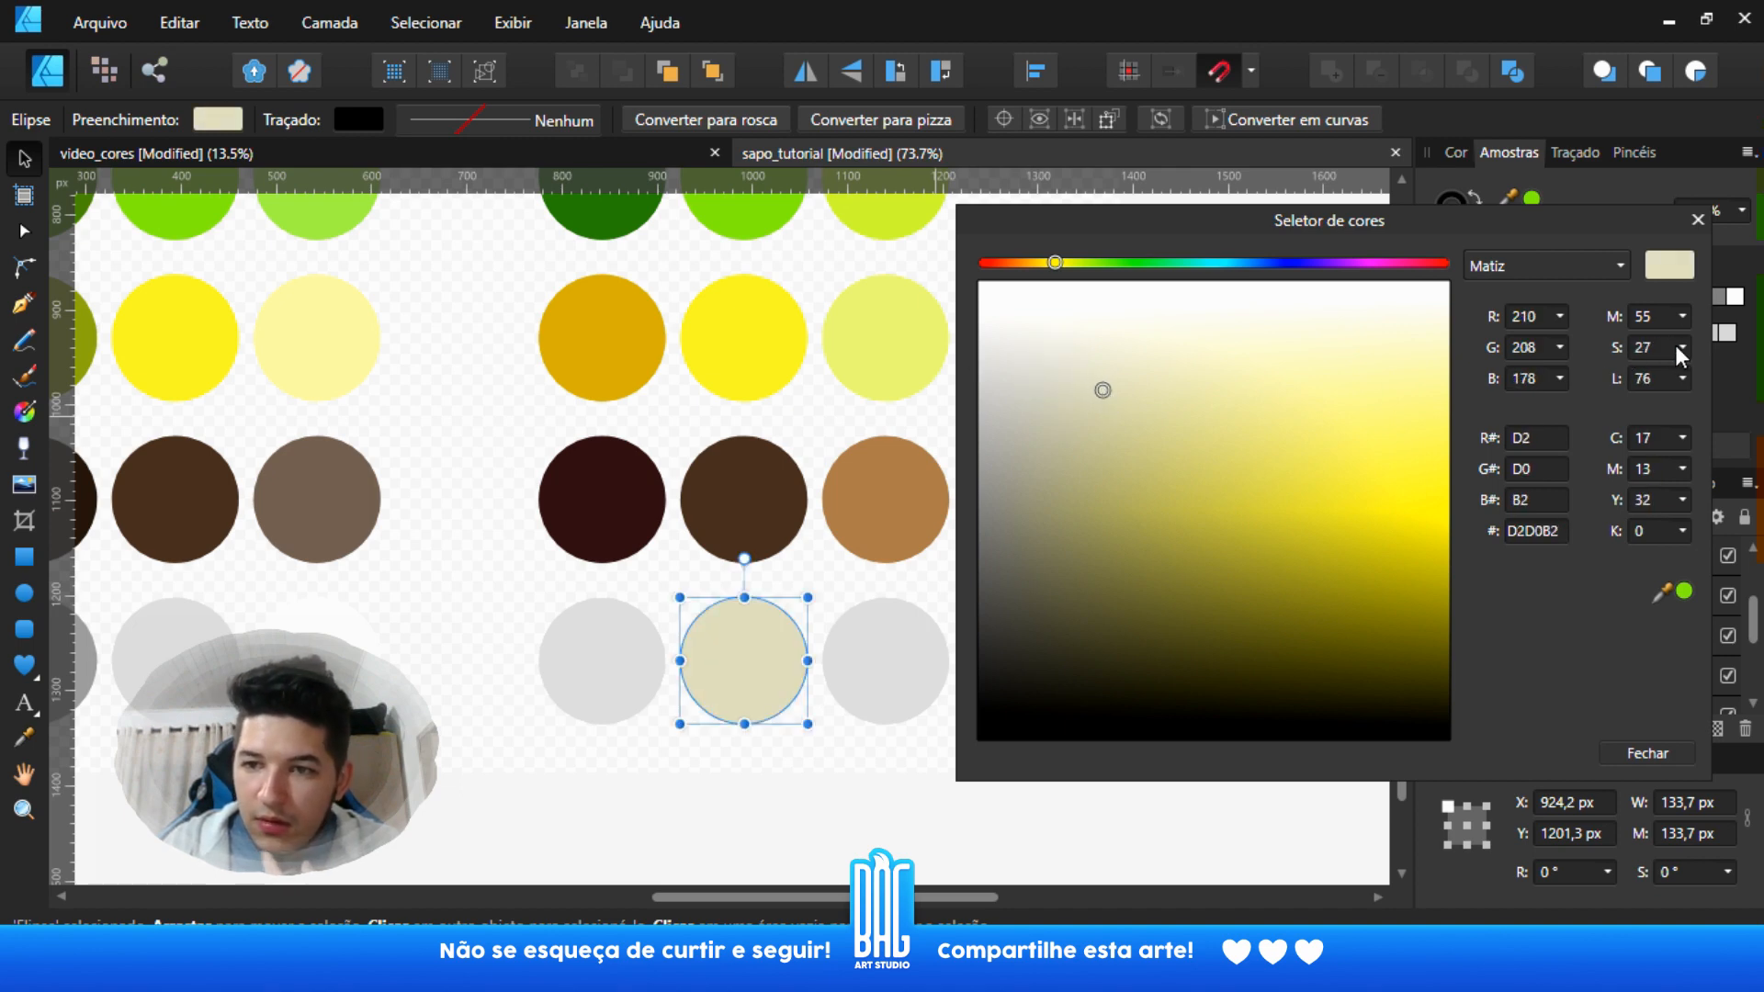
pyautogui.moveTo(1678, 348); pyautogui.dragTo(1624, 382)
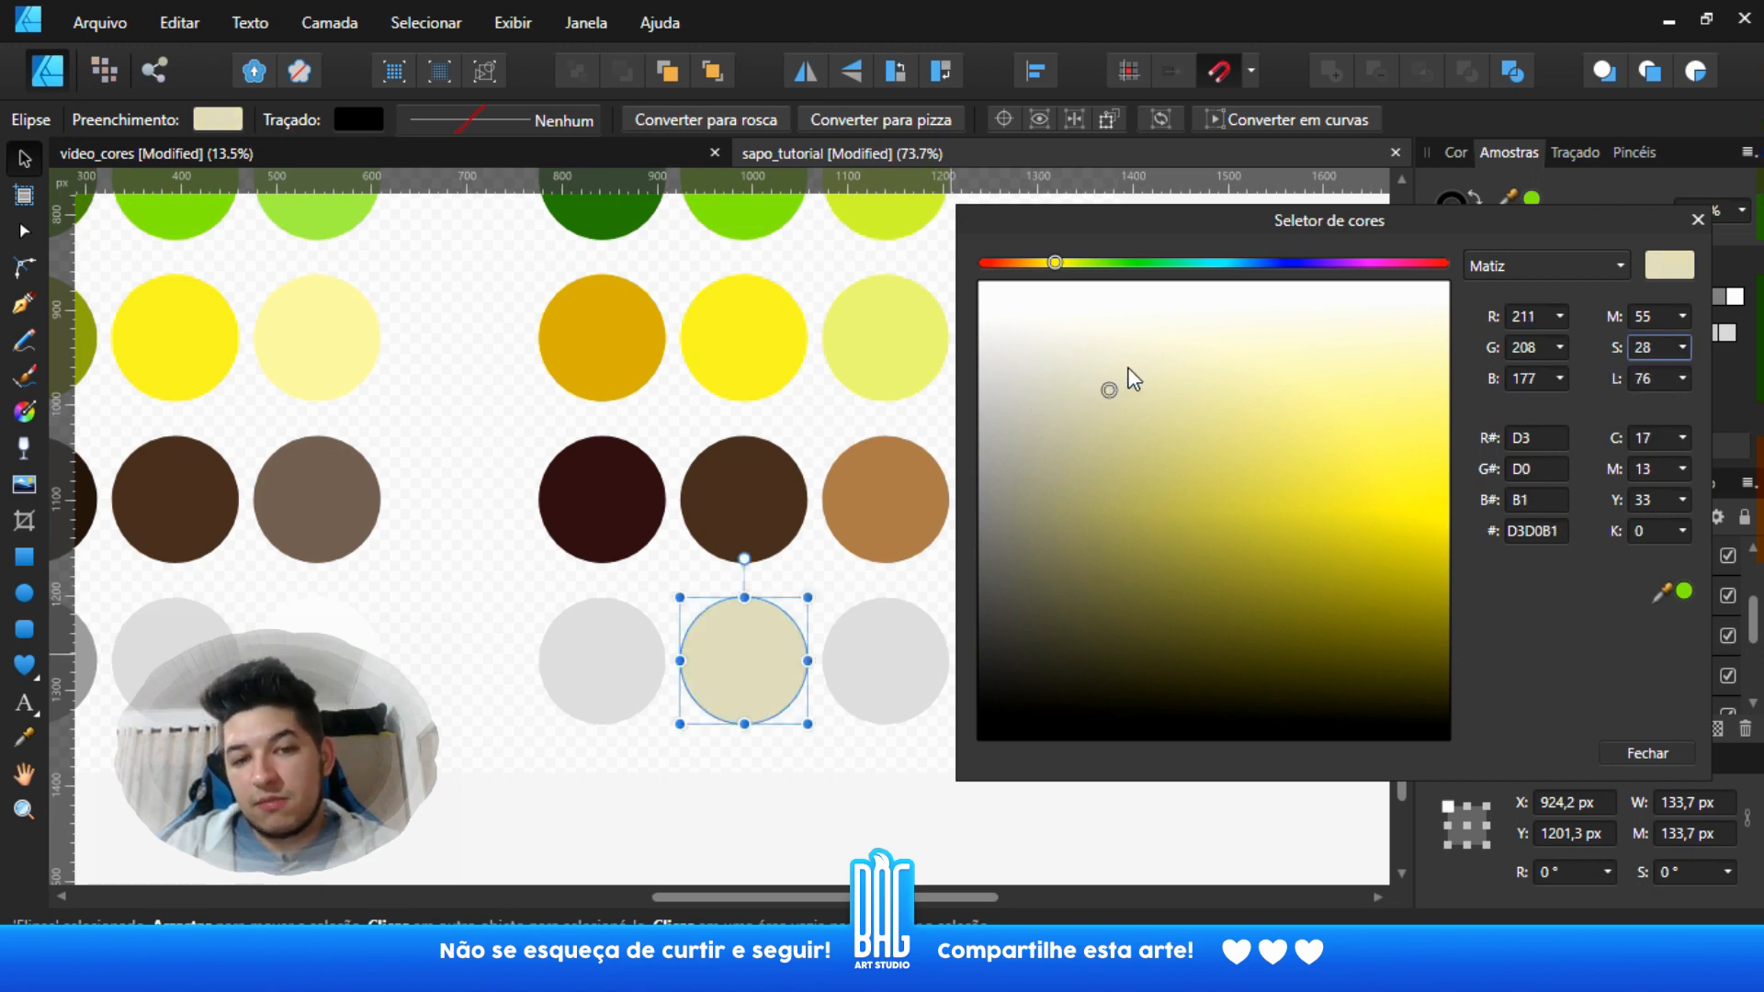
pyautogui.moveTo(1133, 377); pyautogui.dragTo(1139, 358)
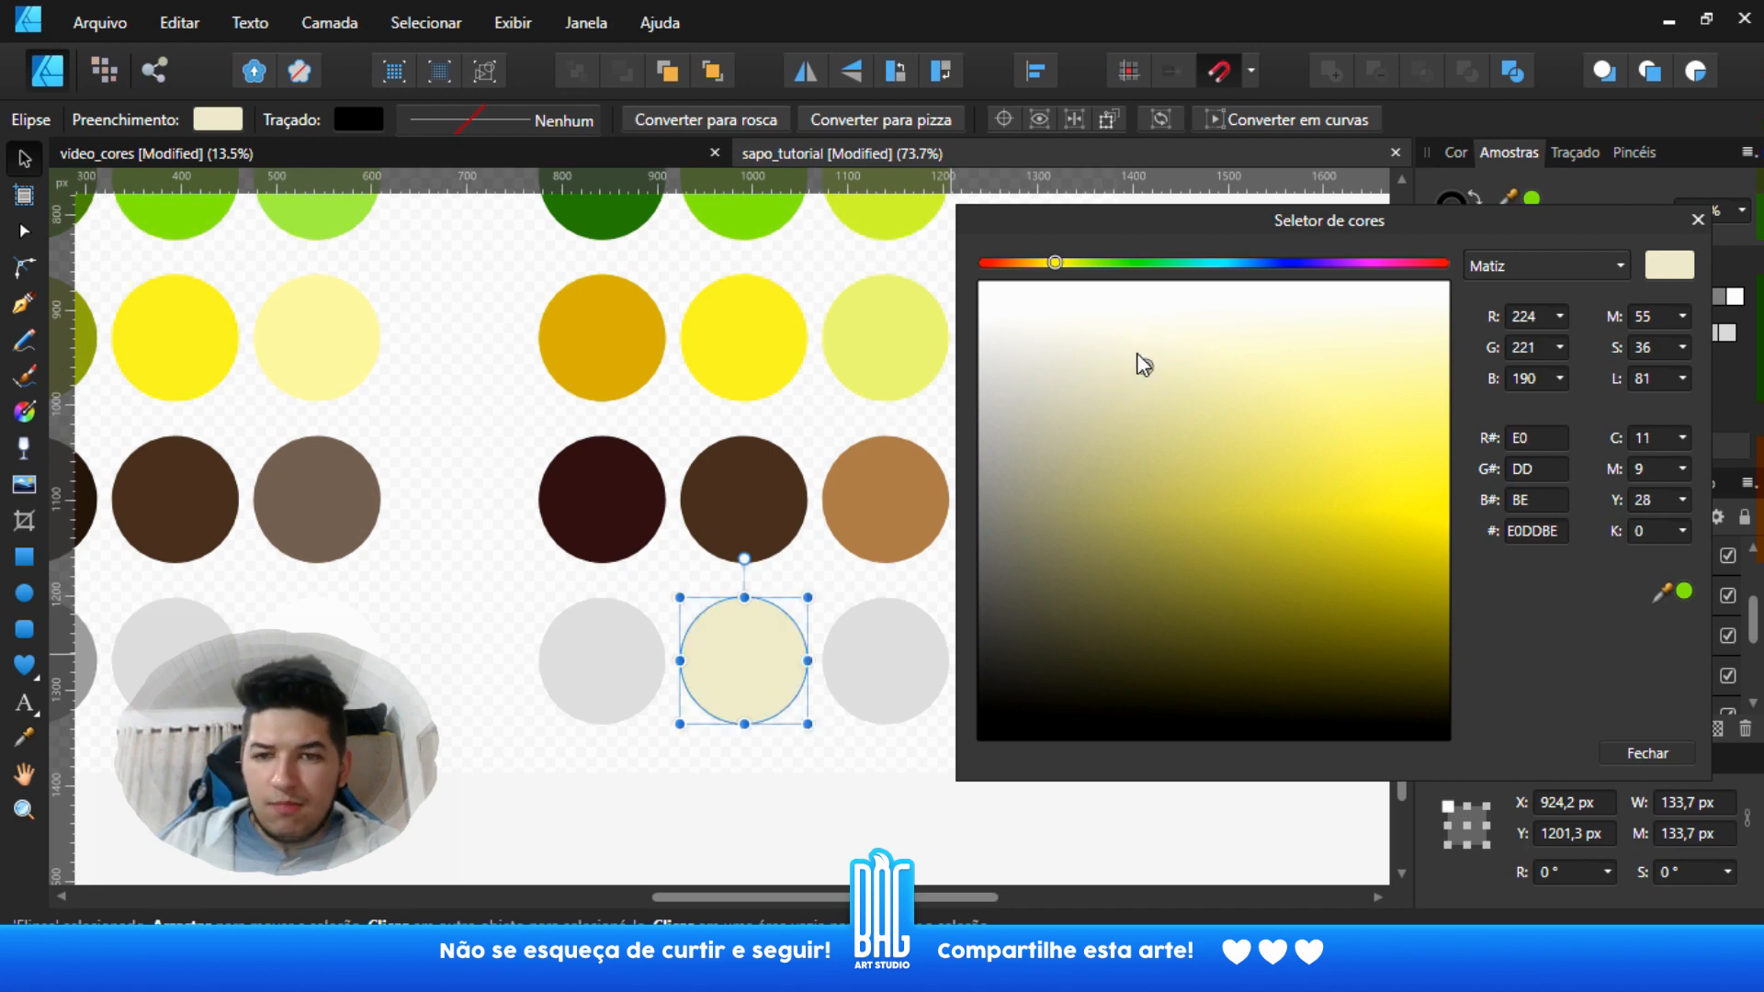
pyautogui.click(1138, 357)
pyautogui.click(1167, 359)
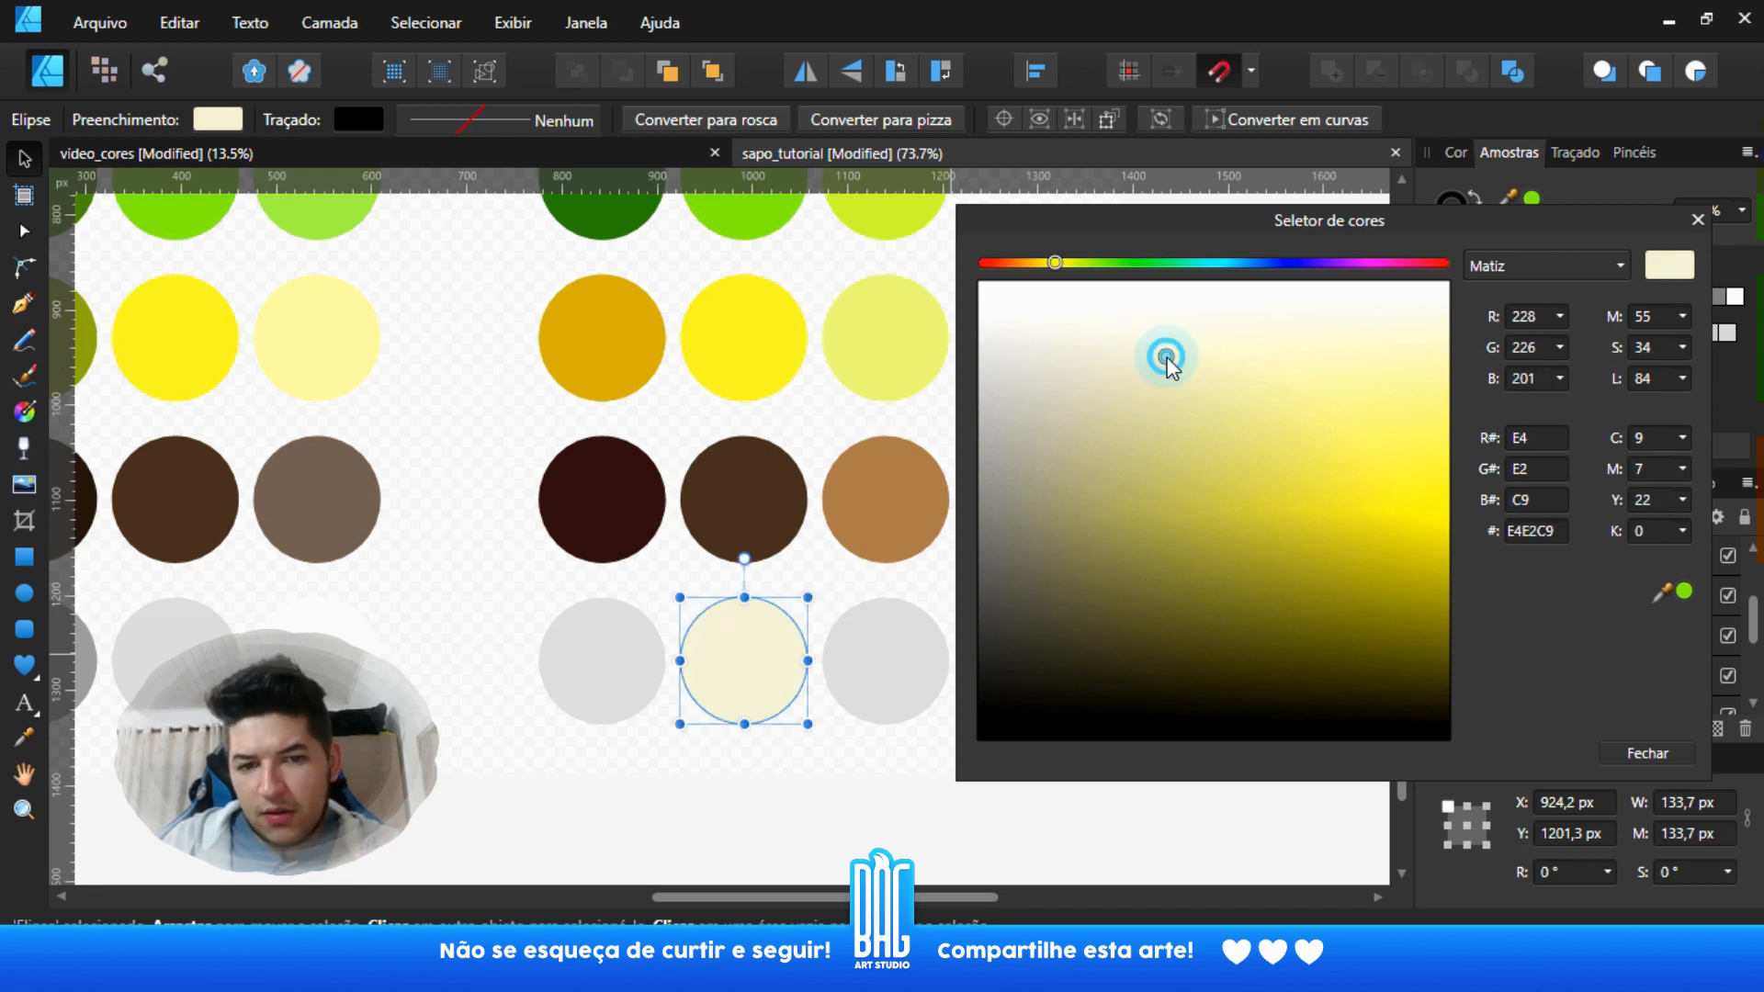
pyautogui.click(1696, 220)
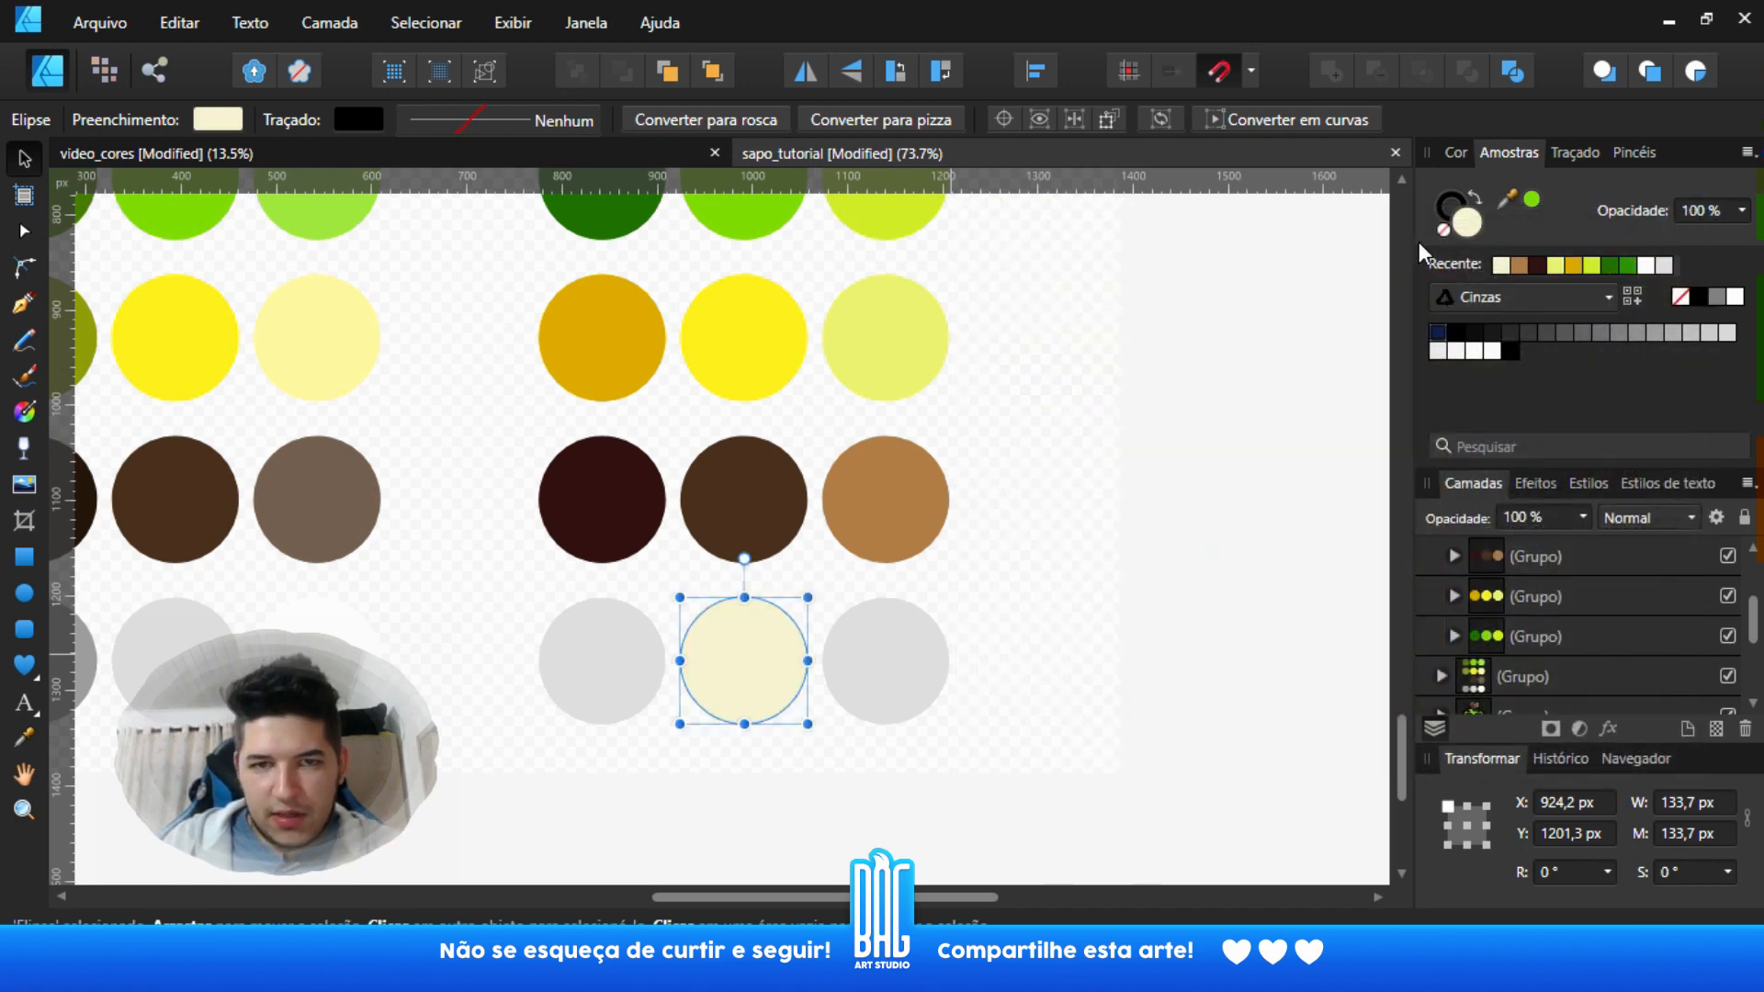
# - Fill the third grey circle of the right-hand palette's bottom row with the cream sampled from the middle circle
pyautogui.keyDown('ctrl'); pyautogui.scroll(3, 749, 544); pyautogui.keyUp('ctrl')
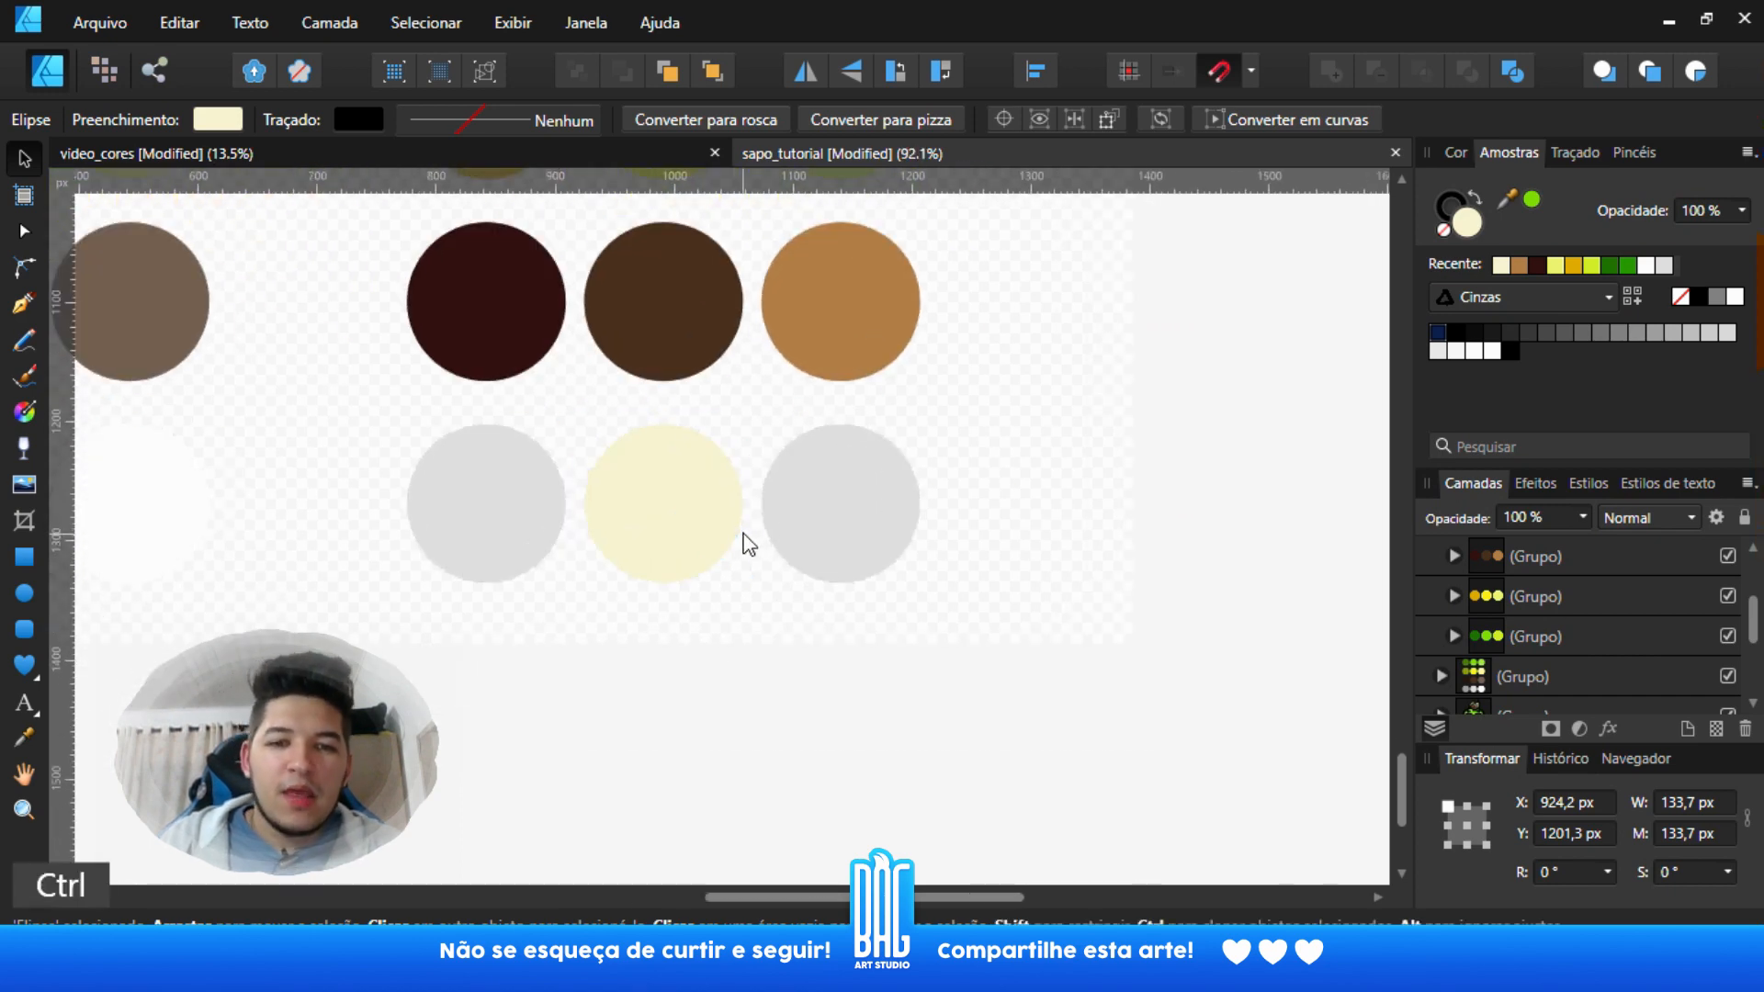
pyautogui.click(741, 523)
pyautogui.moveTo(670, 502); pyautogui.dragTo(748, 575)
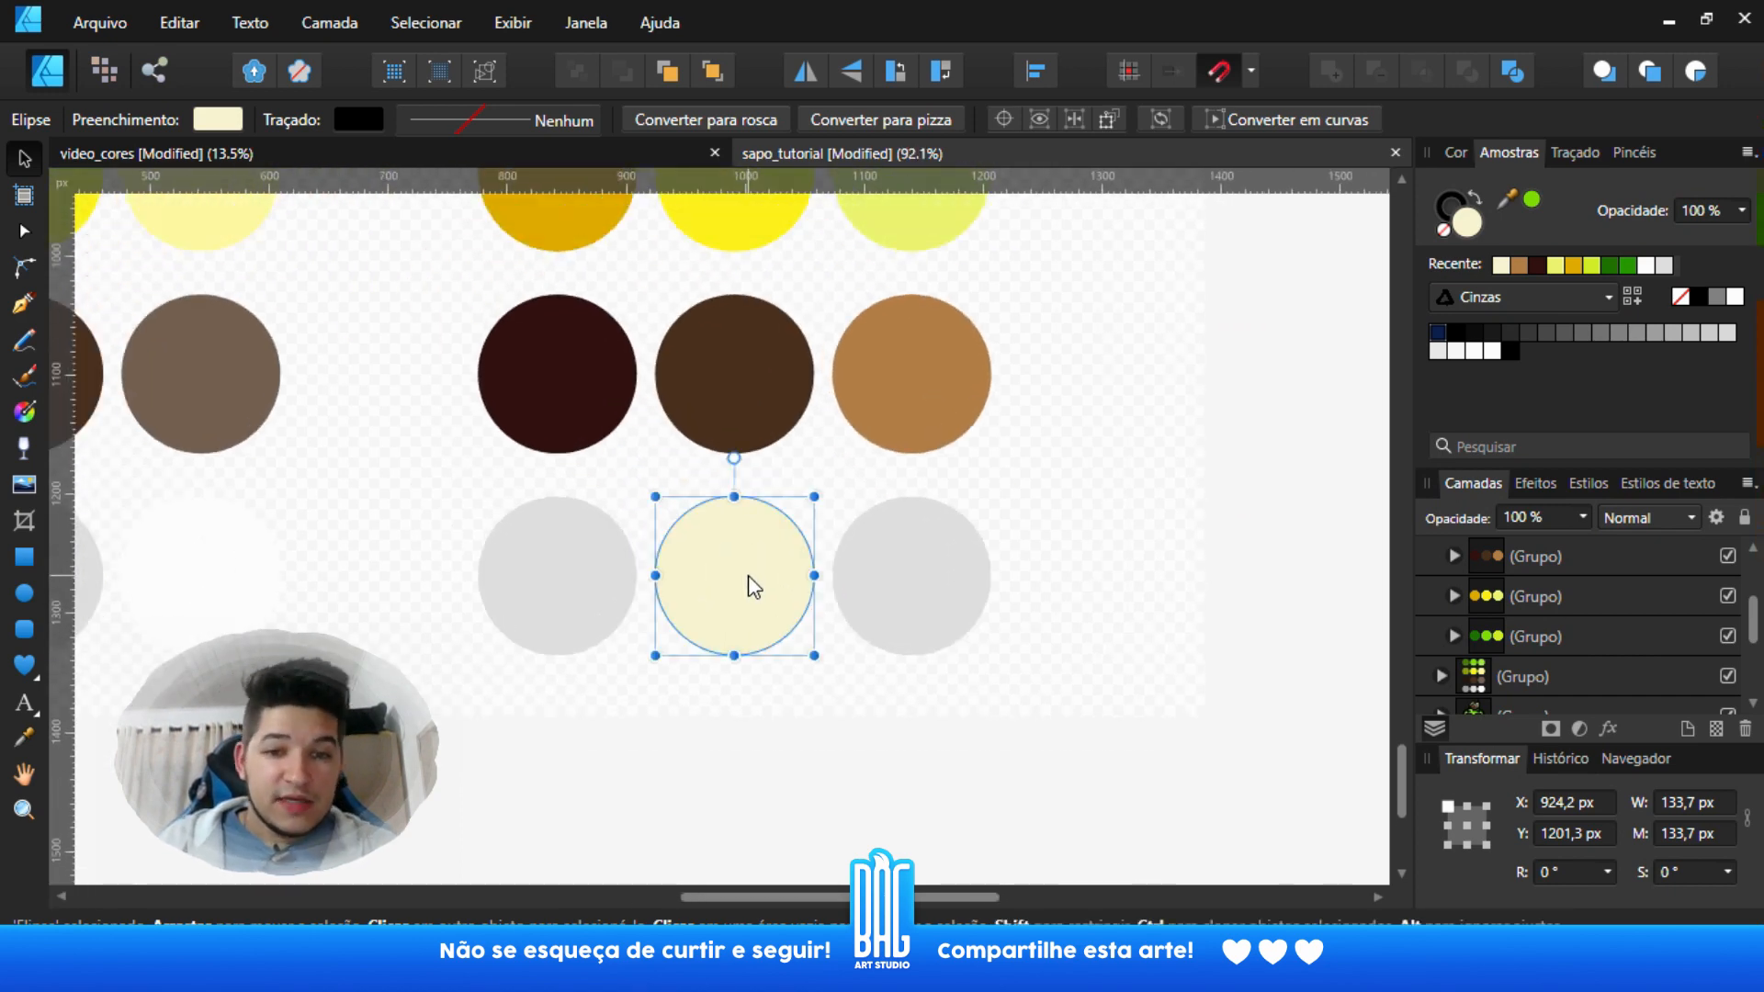
pyautogui.keyDown('ctrl'); pyautogui.scroll(5, 748, 575); pyautogui.keyUp('ctrl')
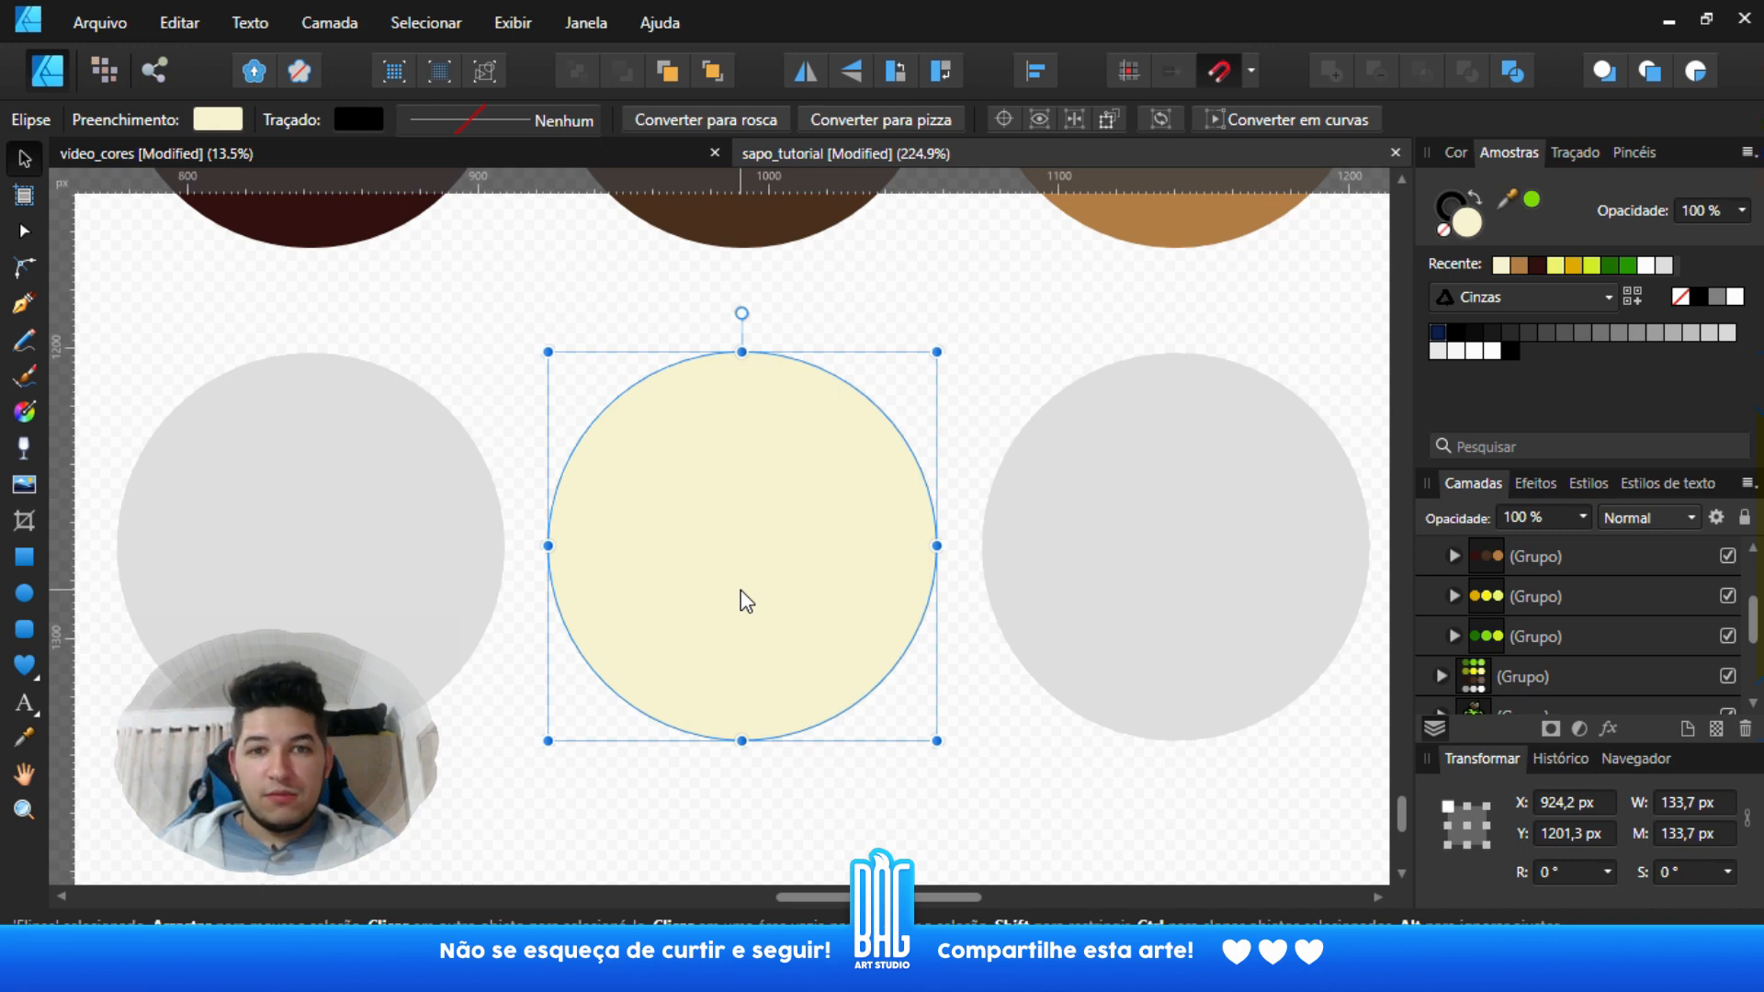
pyautogui.scroll(-1, 1024, 524)
pyautogui.keyDown('ctrl'); pyautogui.click(1095, 505); pyautogui.keyUp('ctrl')
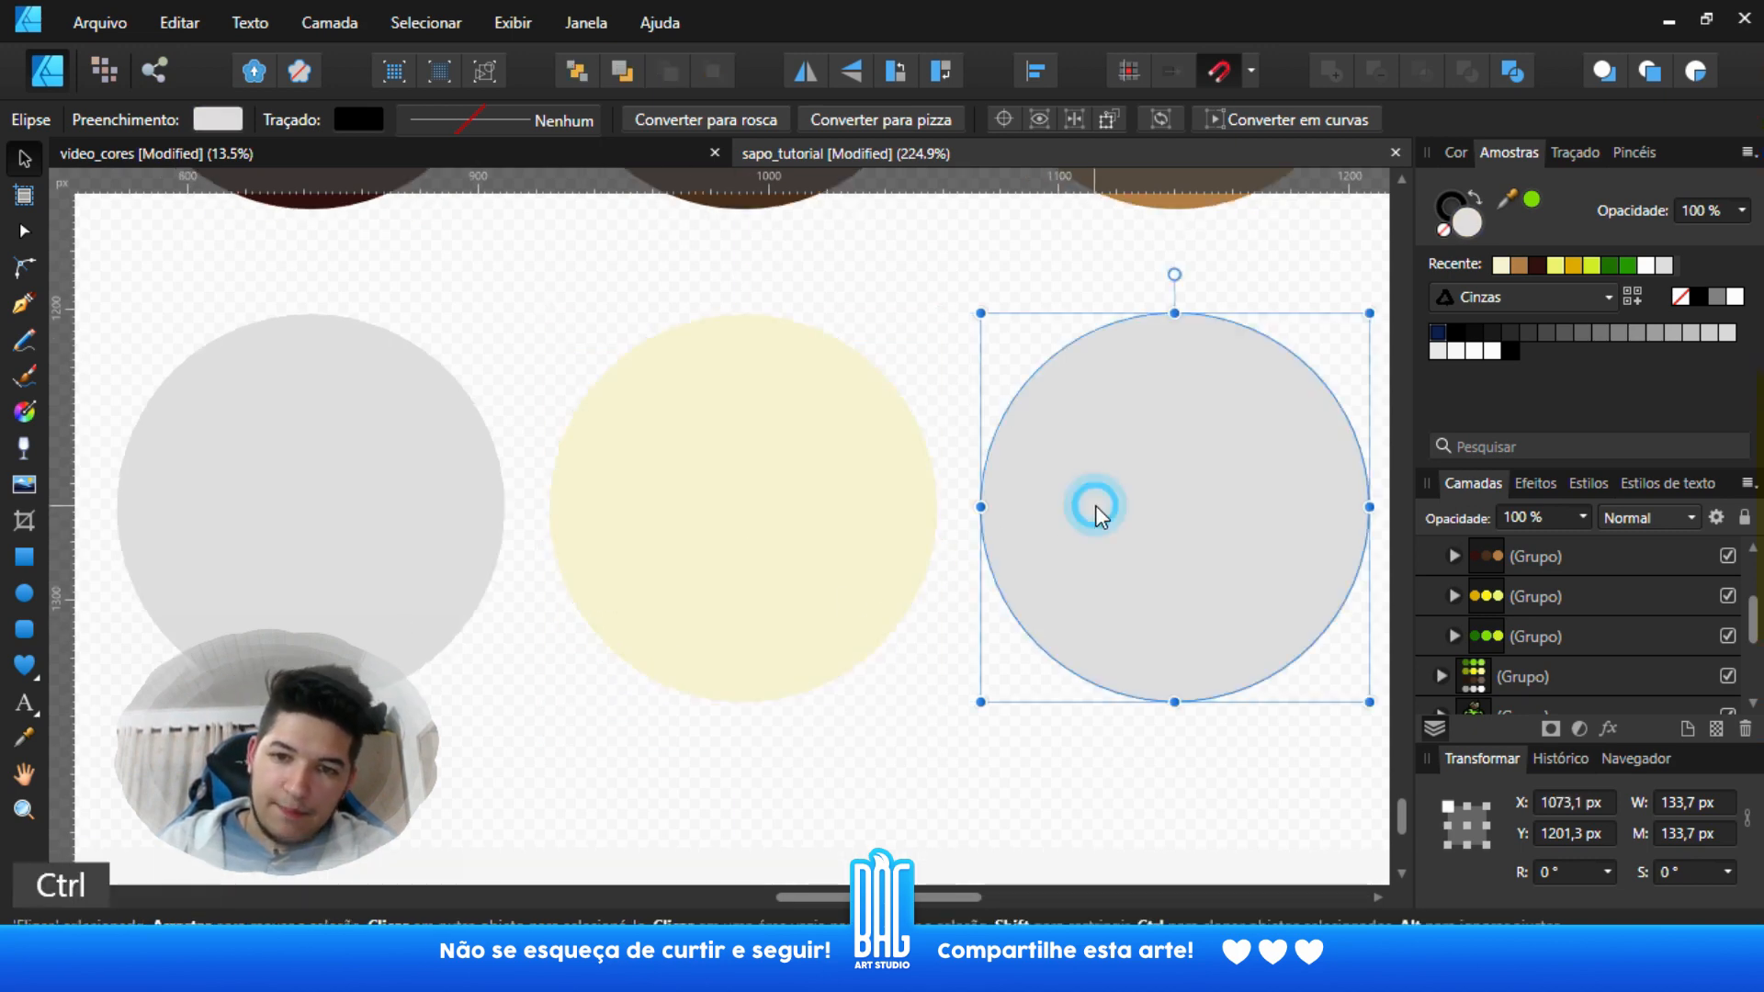
pyautogui.click(902, 511)
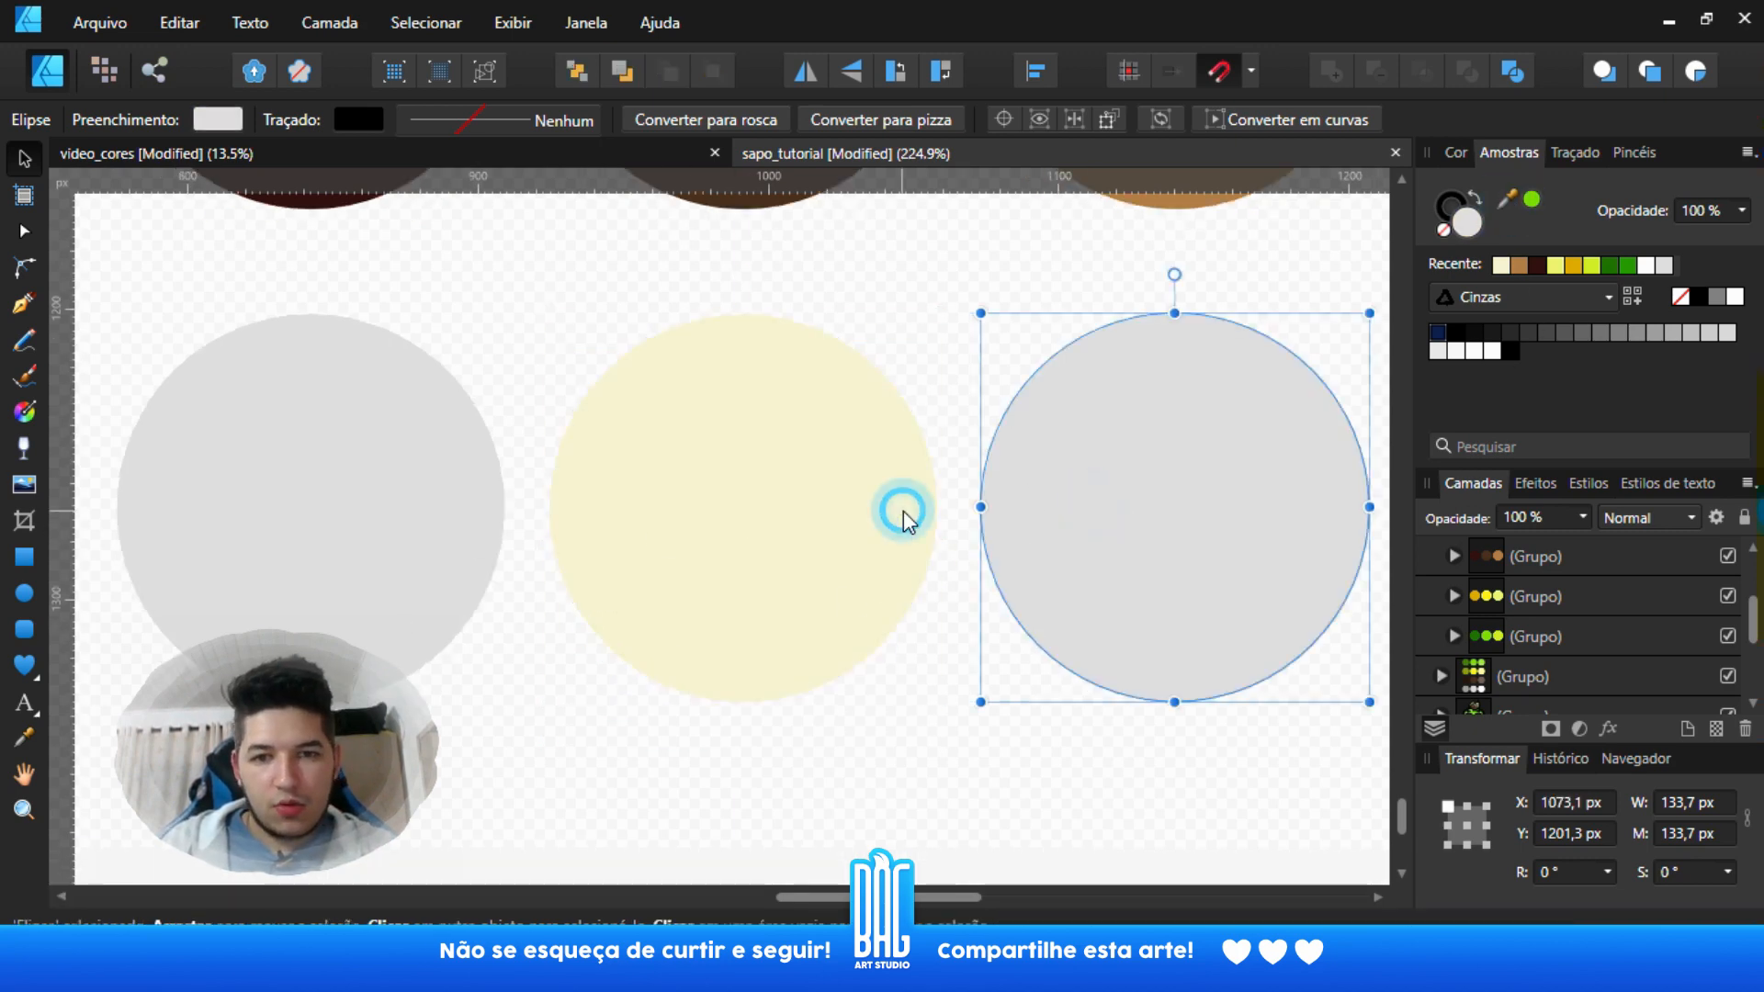
pyautogui.click(1239, 489)
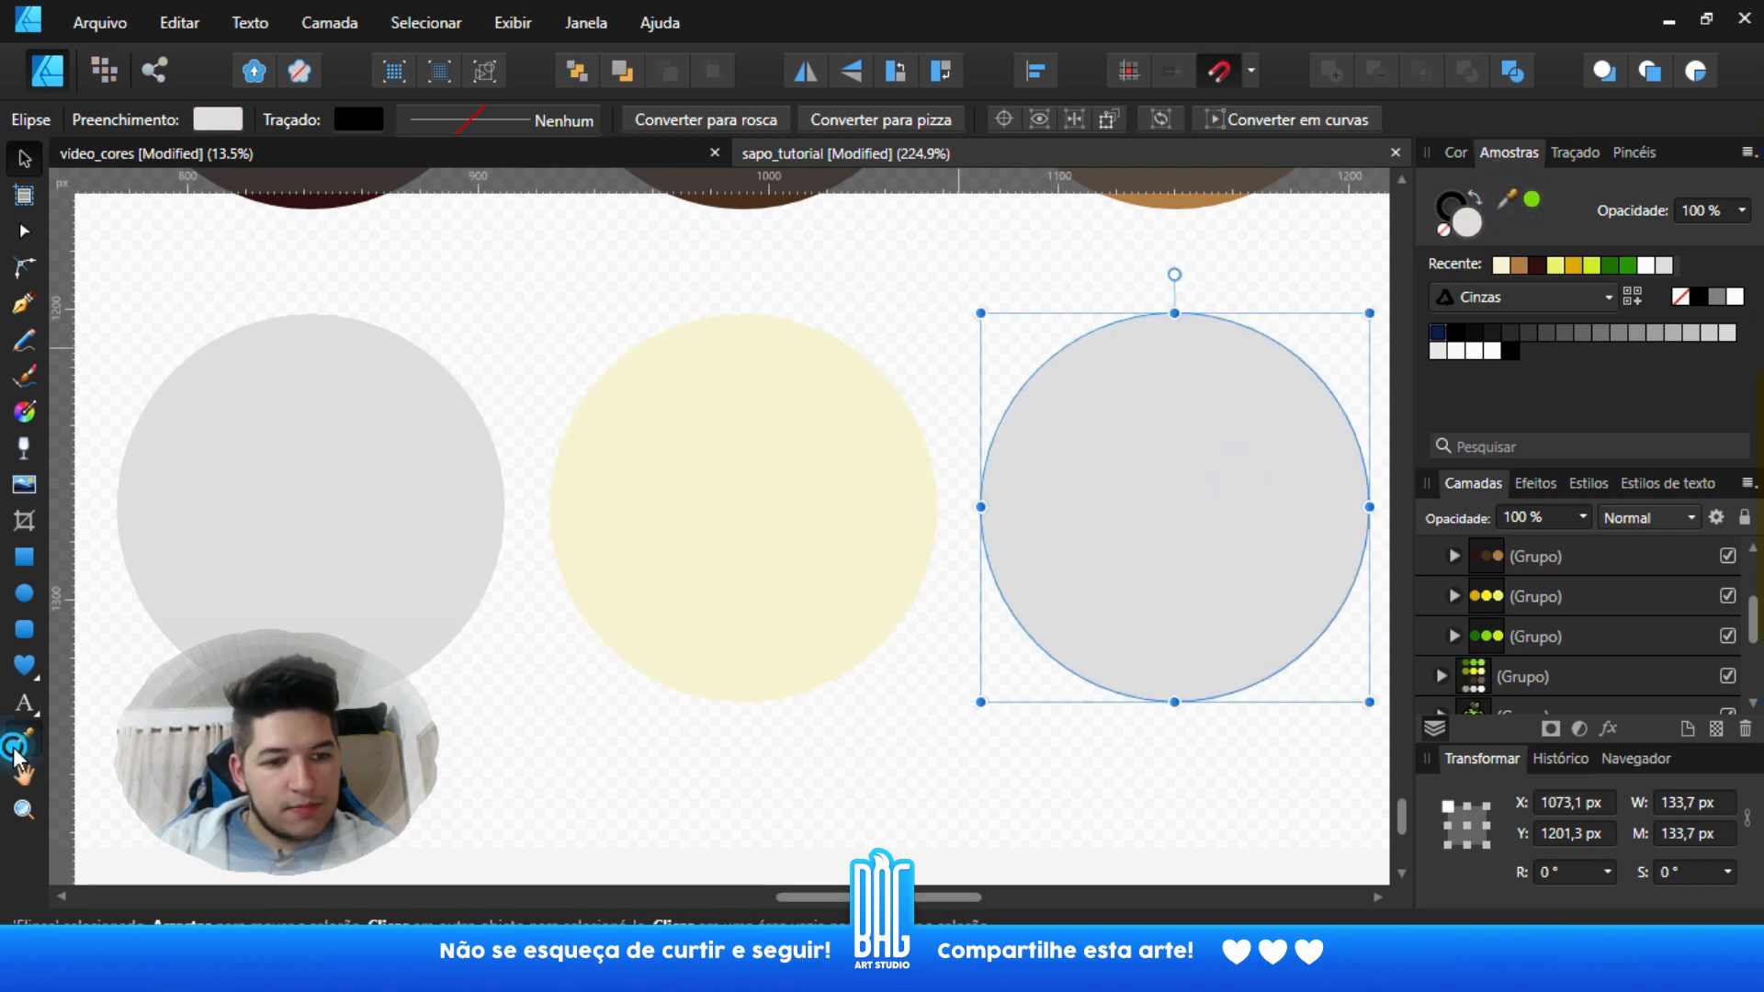
pyautogui.scroll(-3, 785, 565)
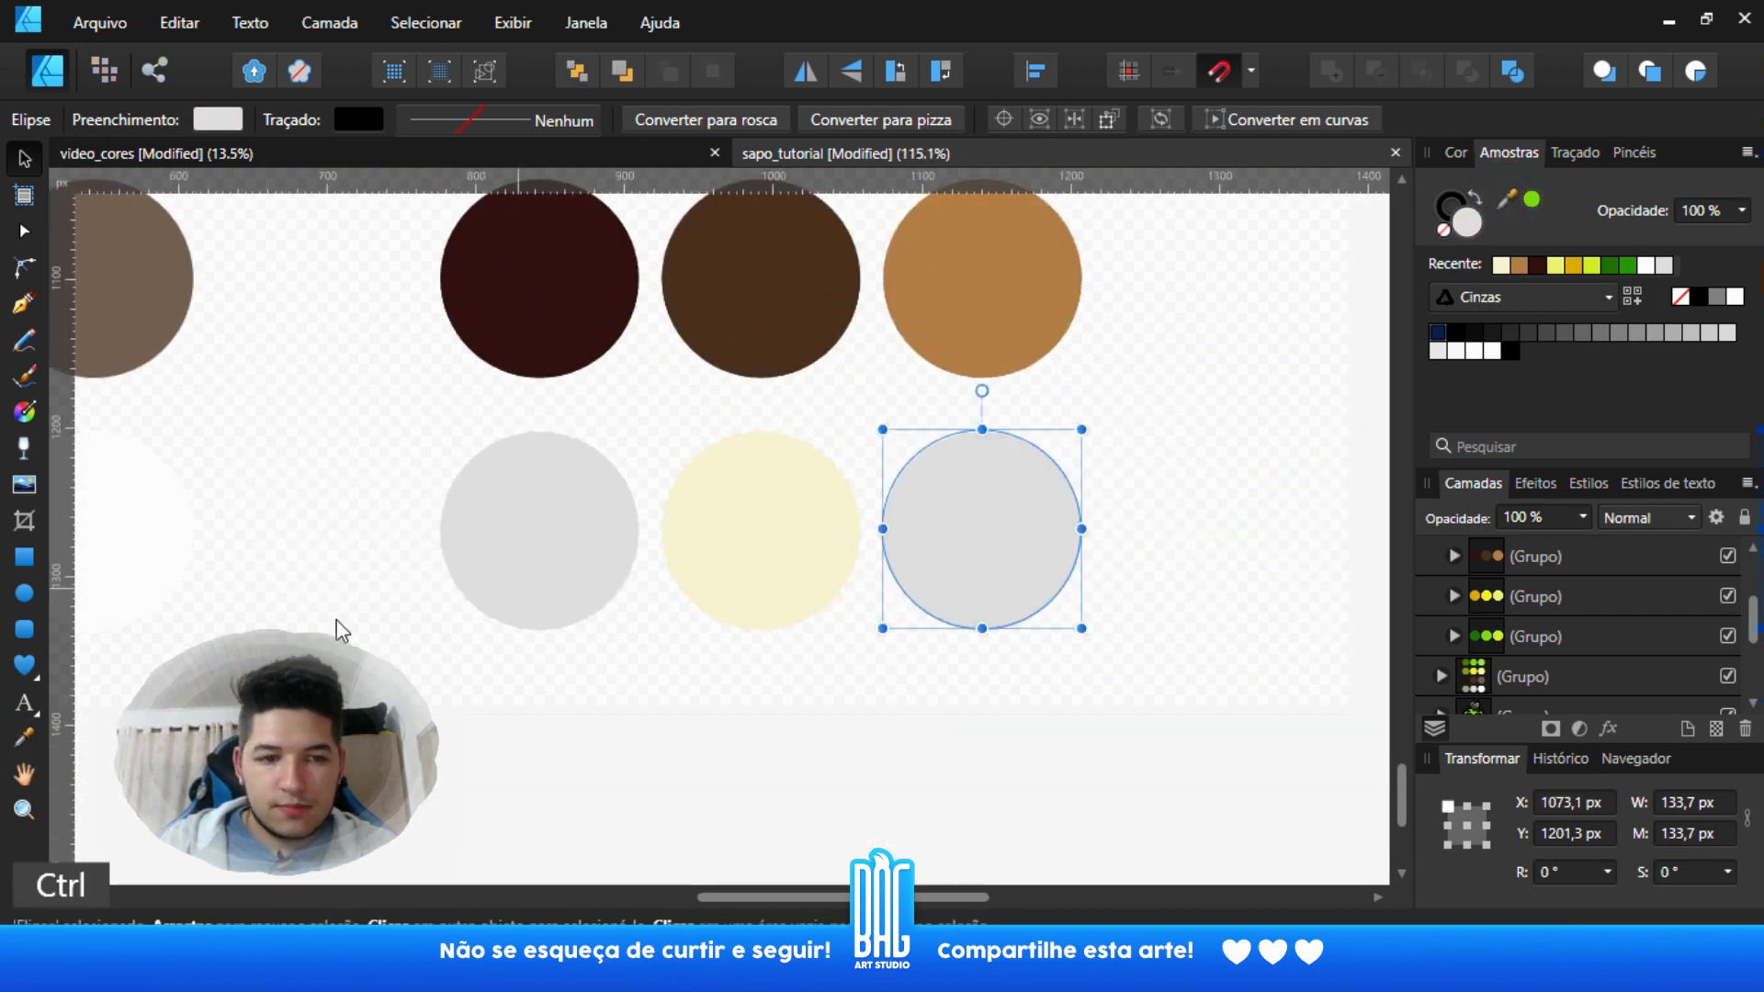
pyautogui.click(22, 737)
pyautogui.click(768, 485)
pyautogui.press('v')
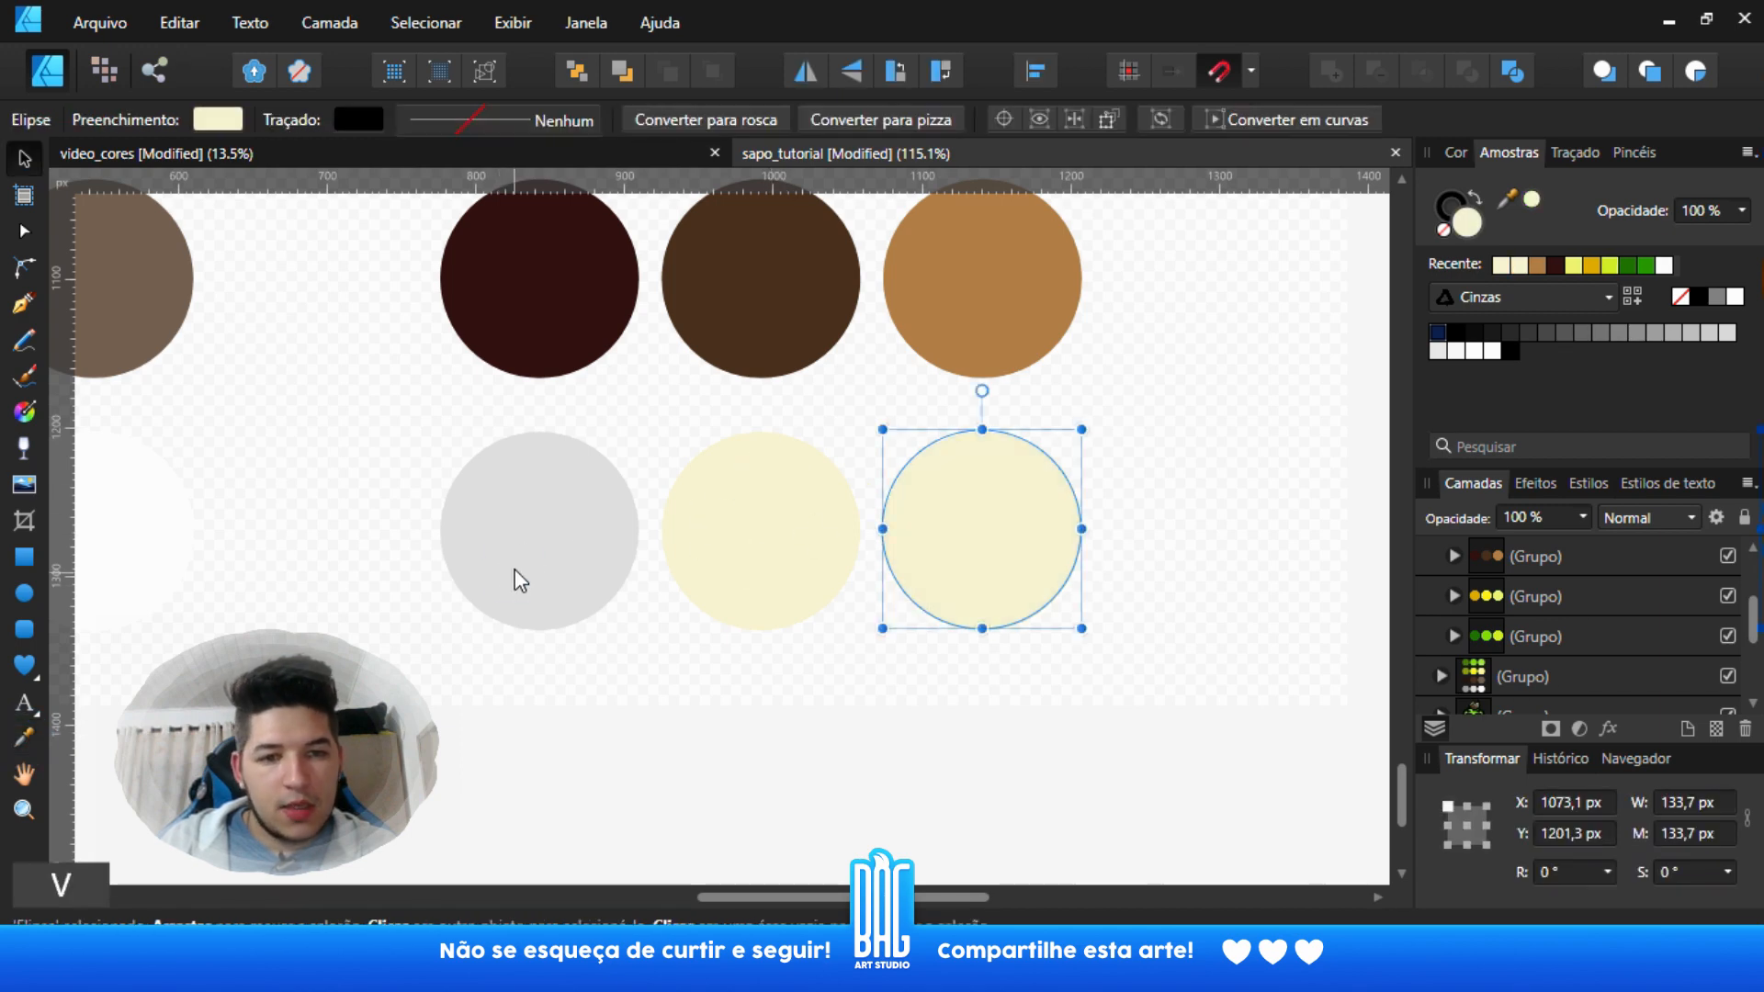
# - Fill the first grey circle of the bottom row with the cream sampled from the middle circle
pyautogui.click(512, 579)
pyautogui.click(22, 737)
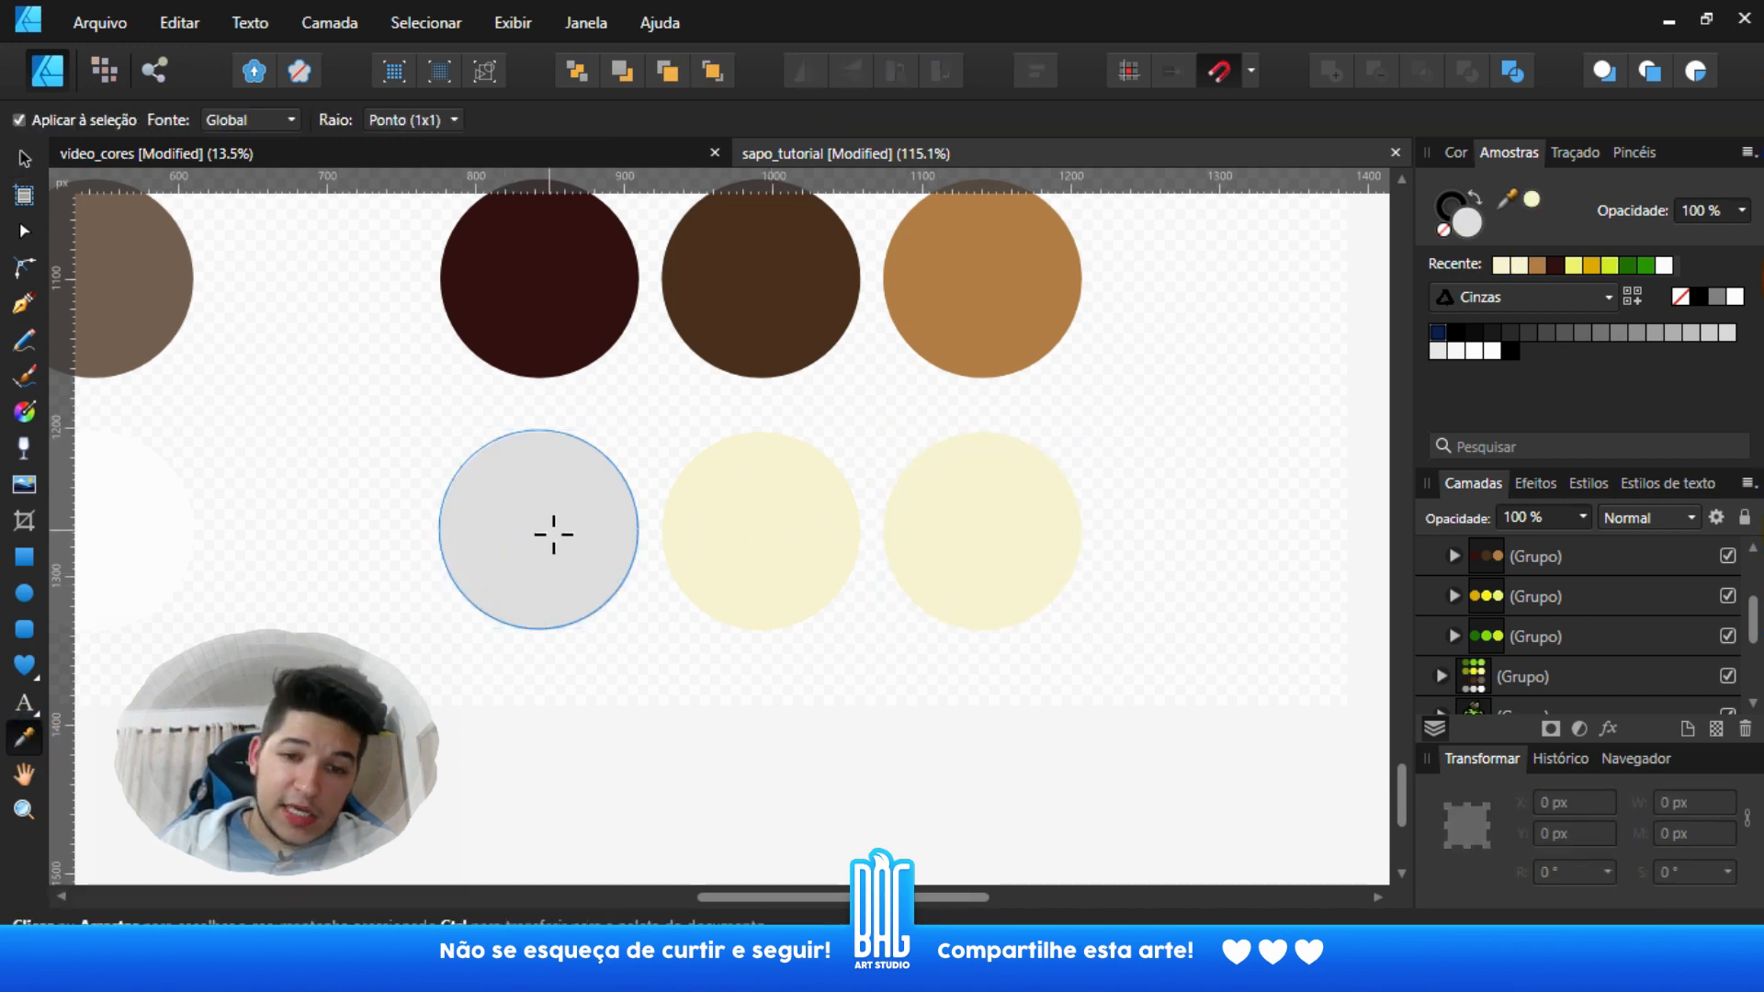
pyautogui.click(680, 526)
pyautogui.press('v')
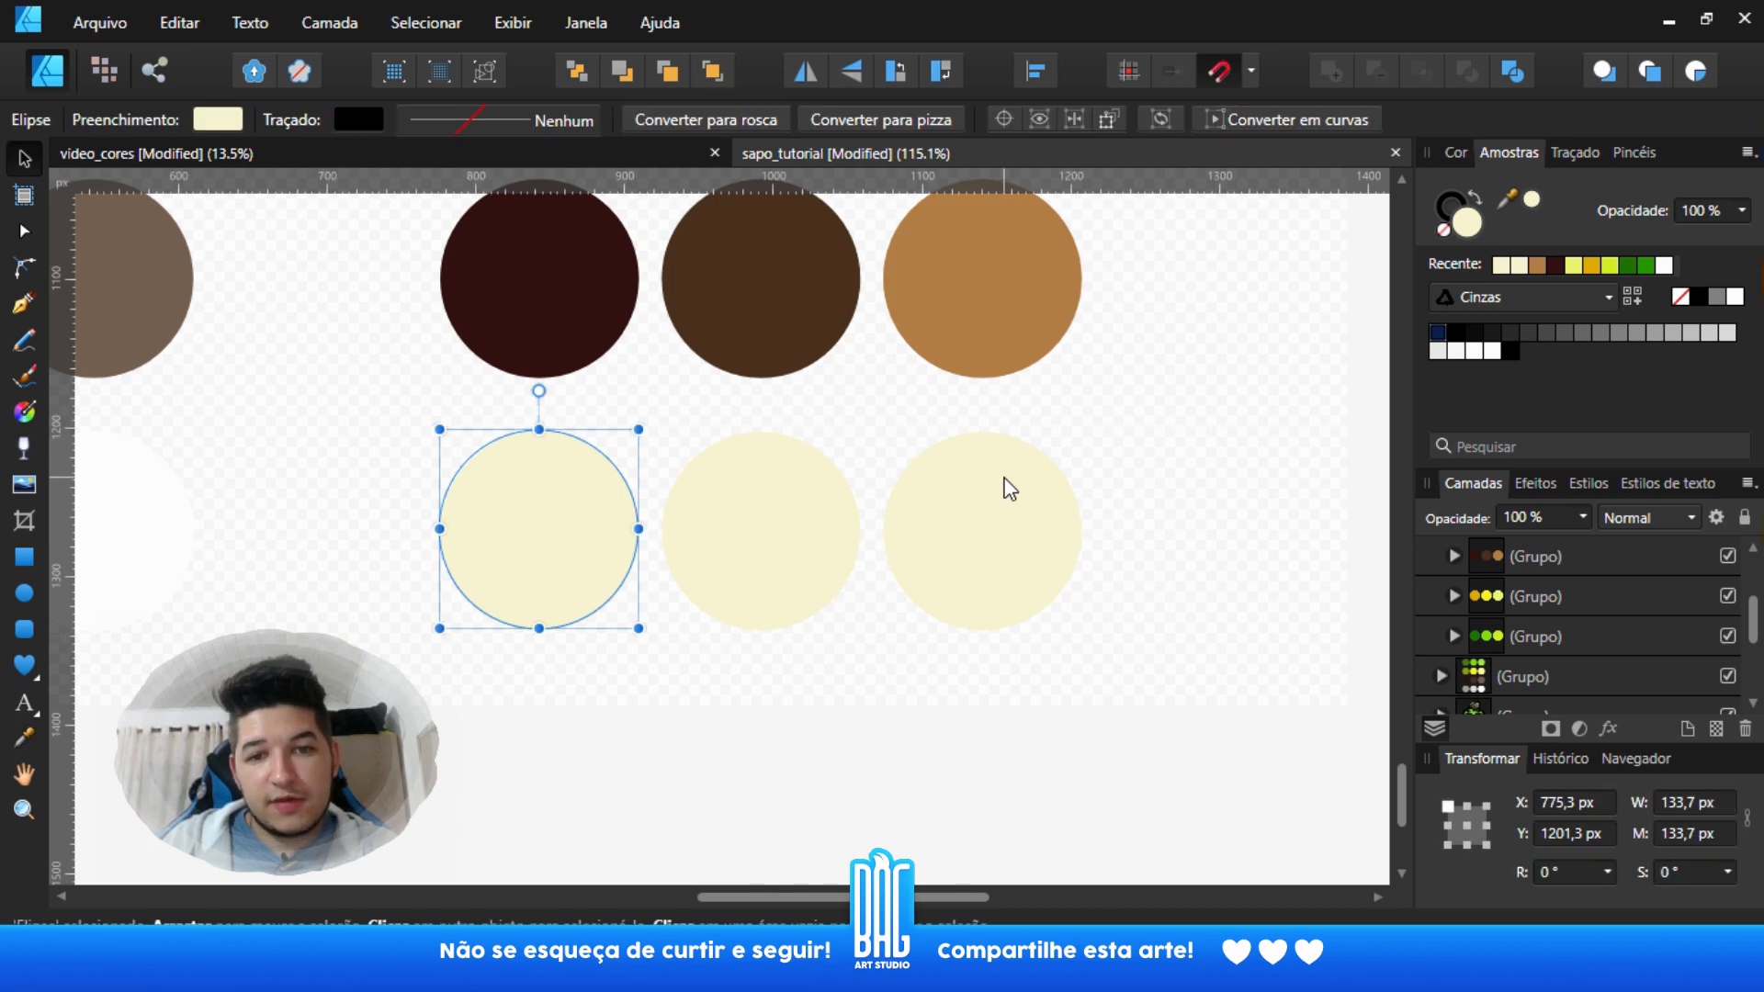
# - Lighten the third cream circle to white (FFFFFF) with luminosity 100, and close the colour chooser
pyautogui.click(1005, 478)
pyautogui.doubleClick(1476, 223)
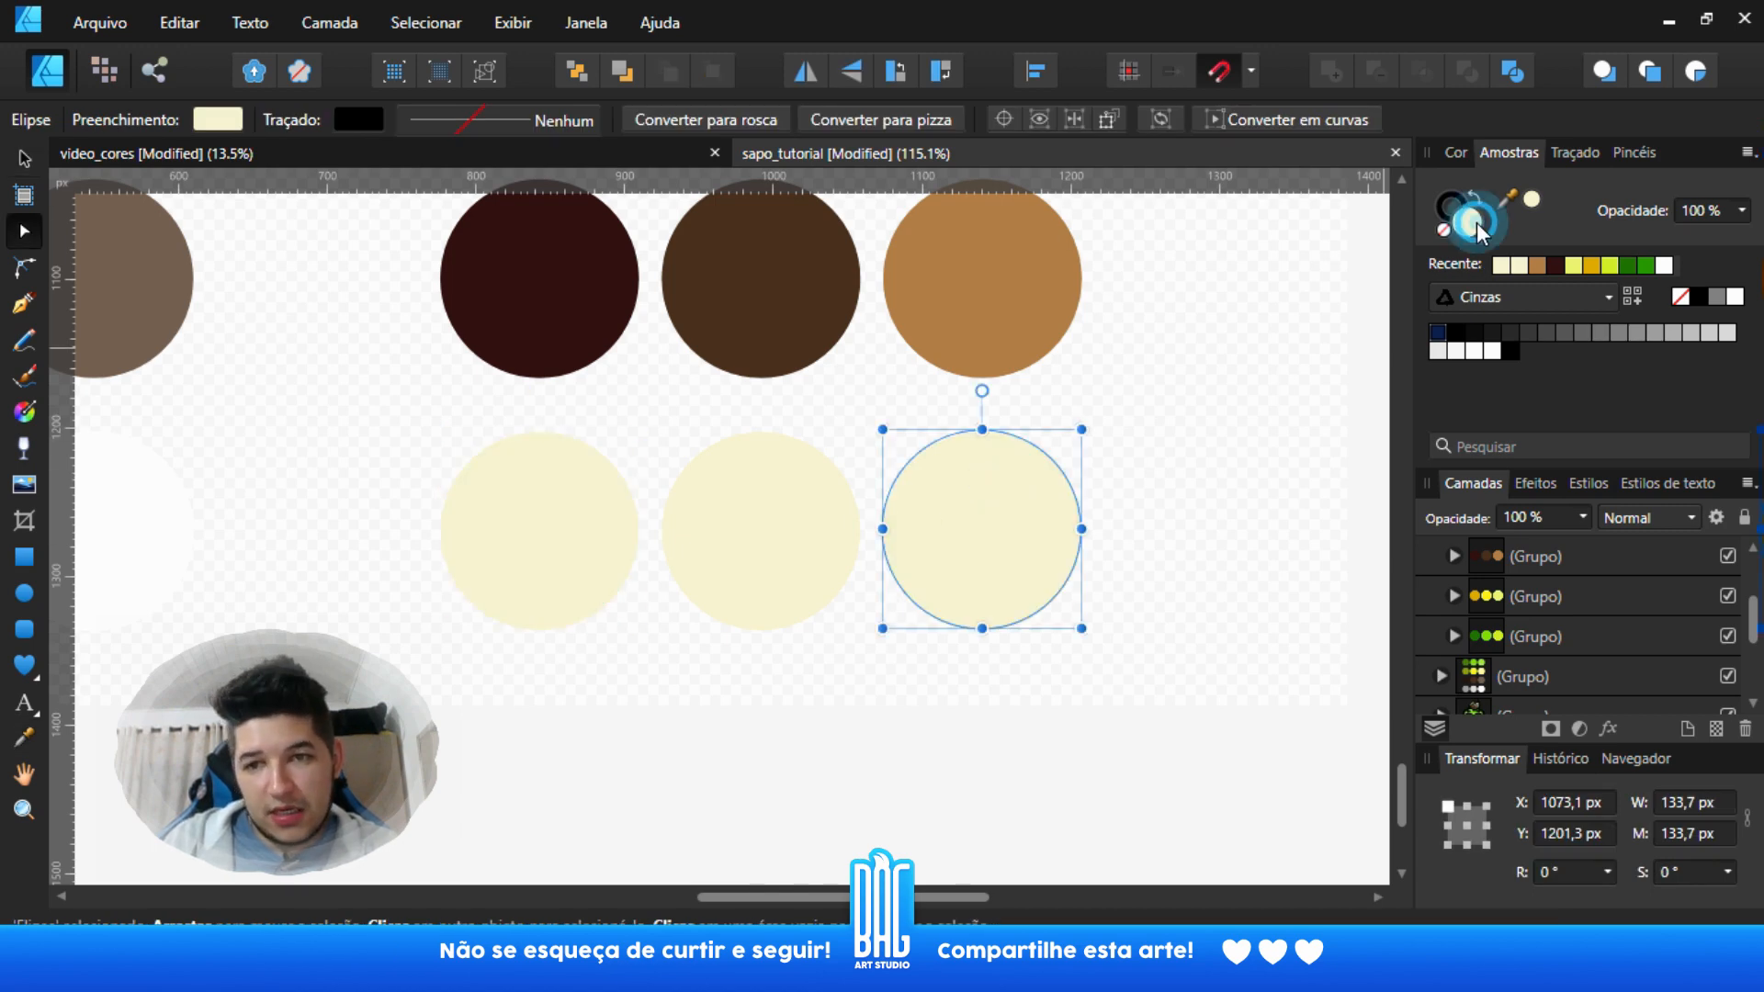
pyautogui.click(651, 259)
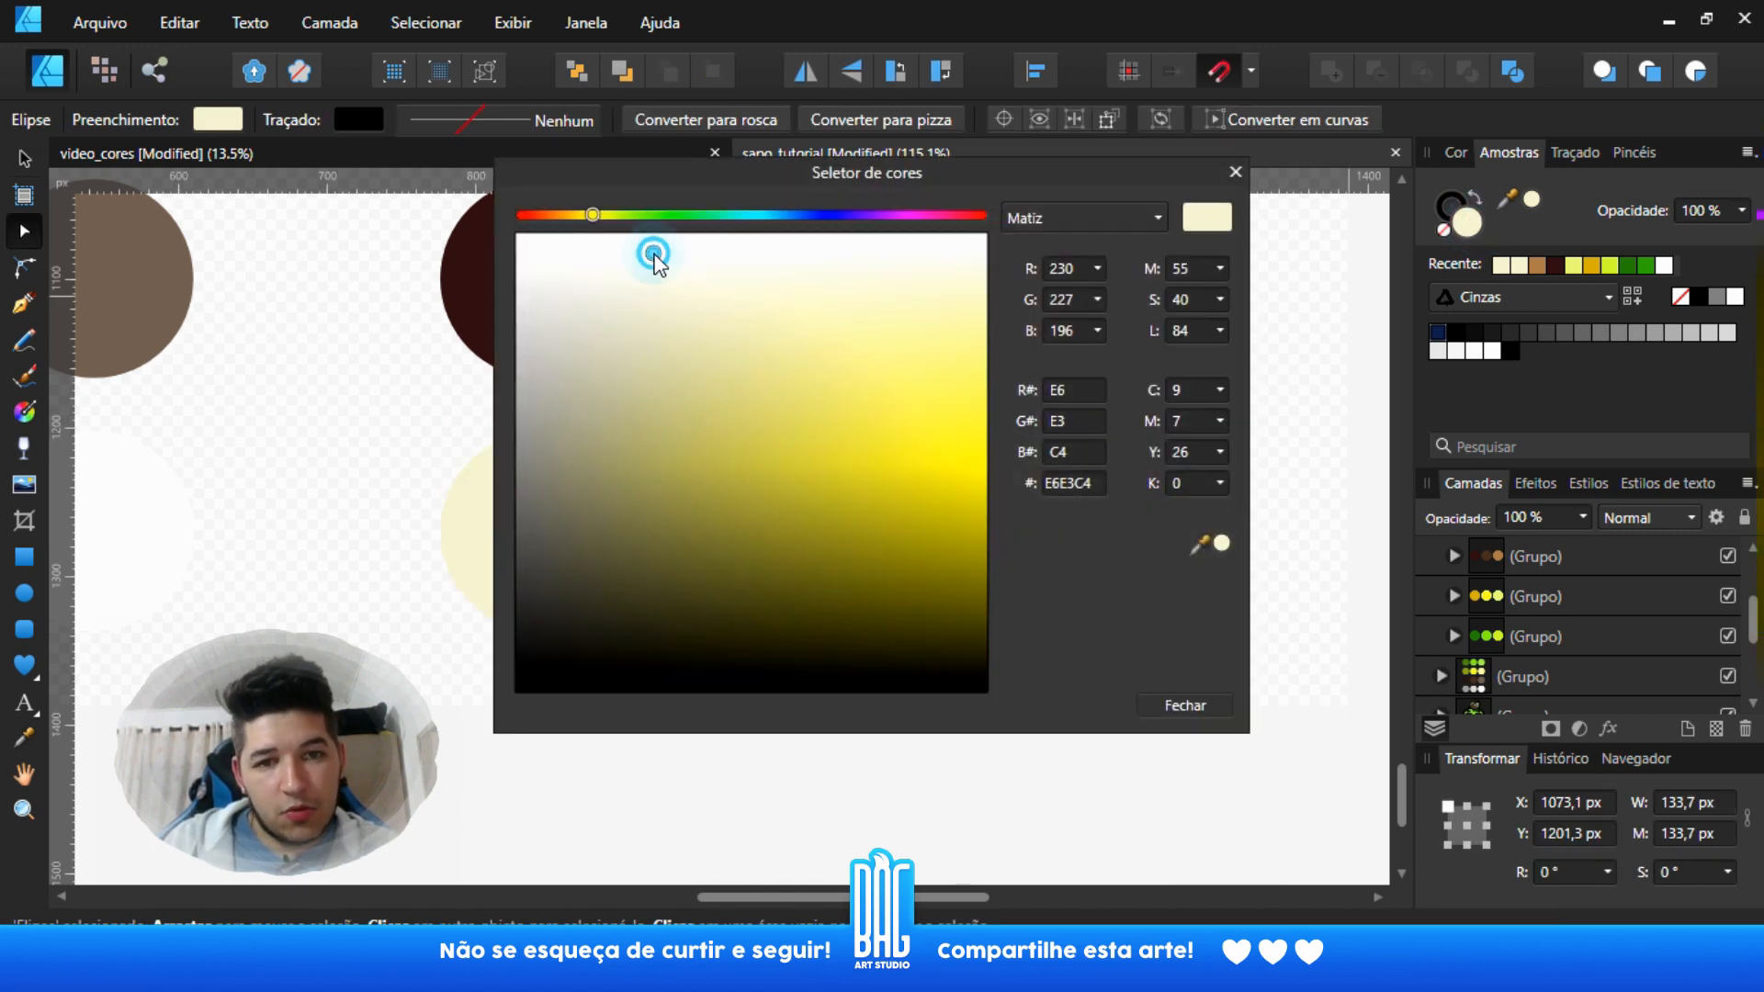
pyautogui.moveTo(652, 258); pyautogui.dragTo(660, 236)
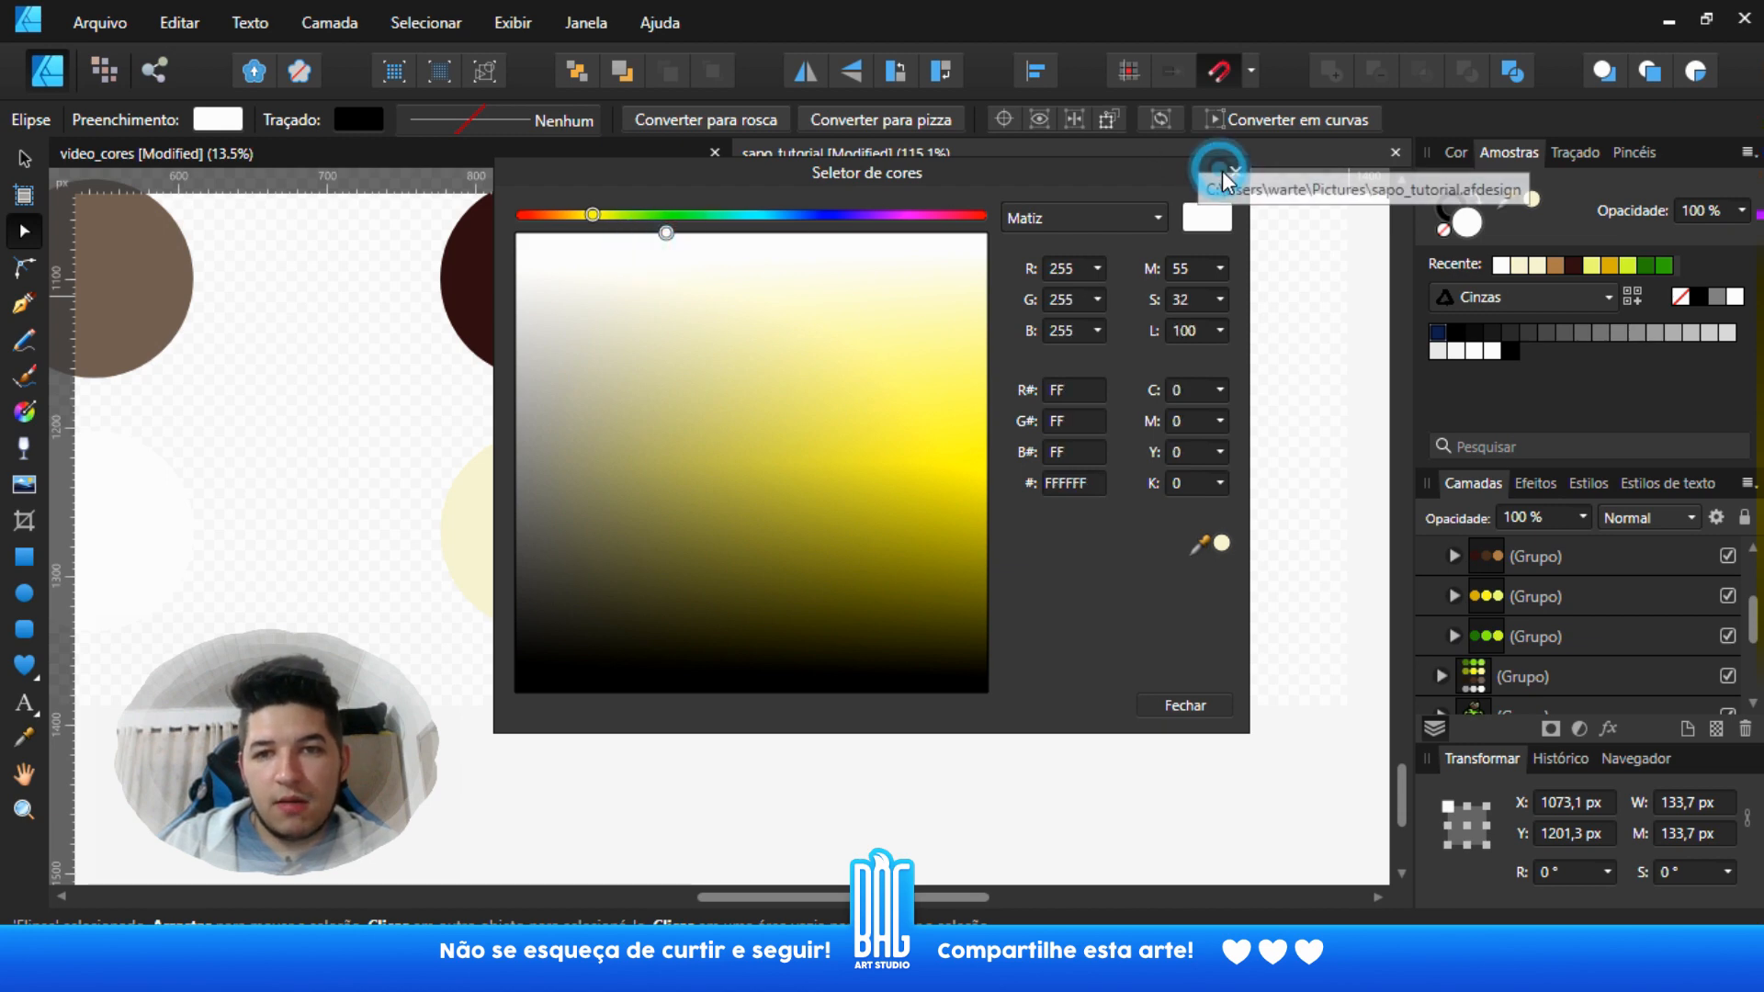
pyautogui.click(1231, 173)
# - Shift the first cream circle of the right-hand palette's bottom row to hue 47 and luminosity 70
pyautogui.click(537, 548)
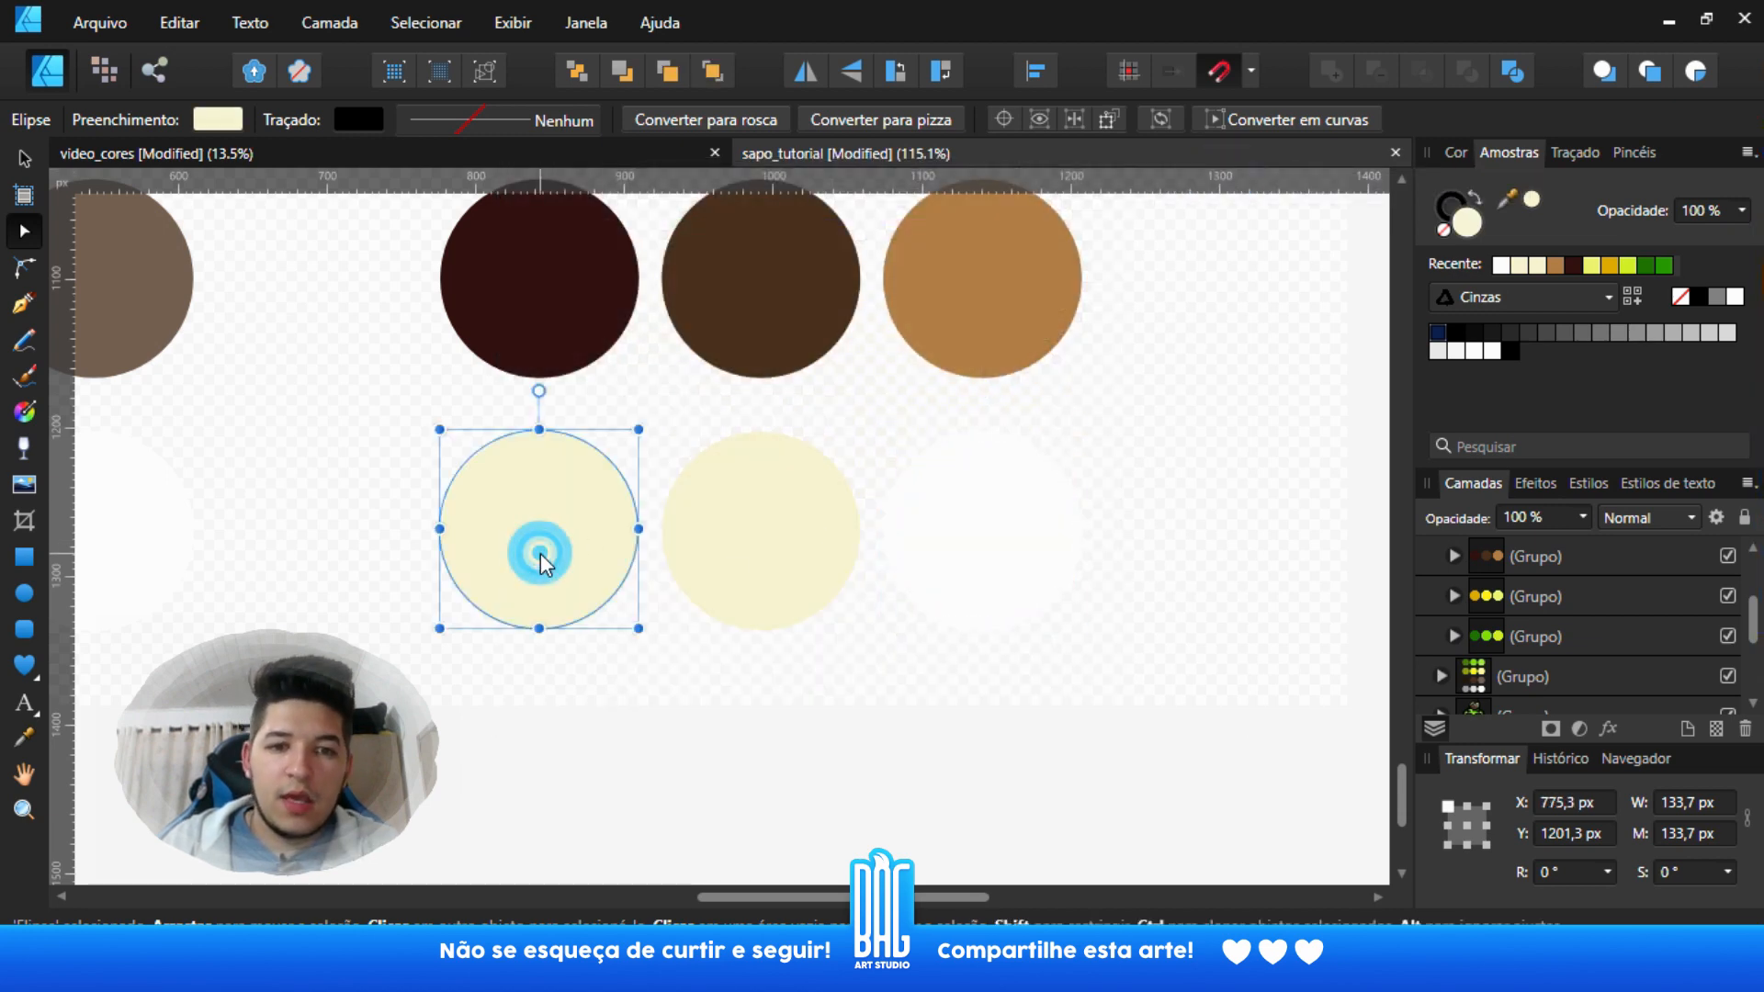
pyautogui.doubleClick(1462, 222)
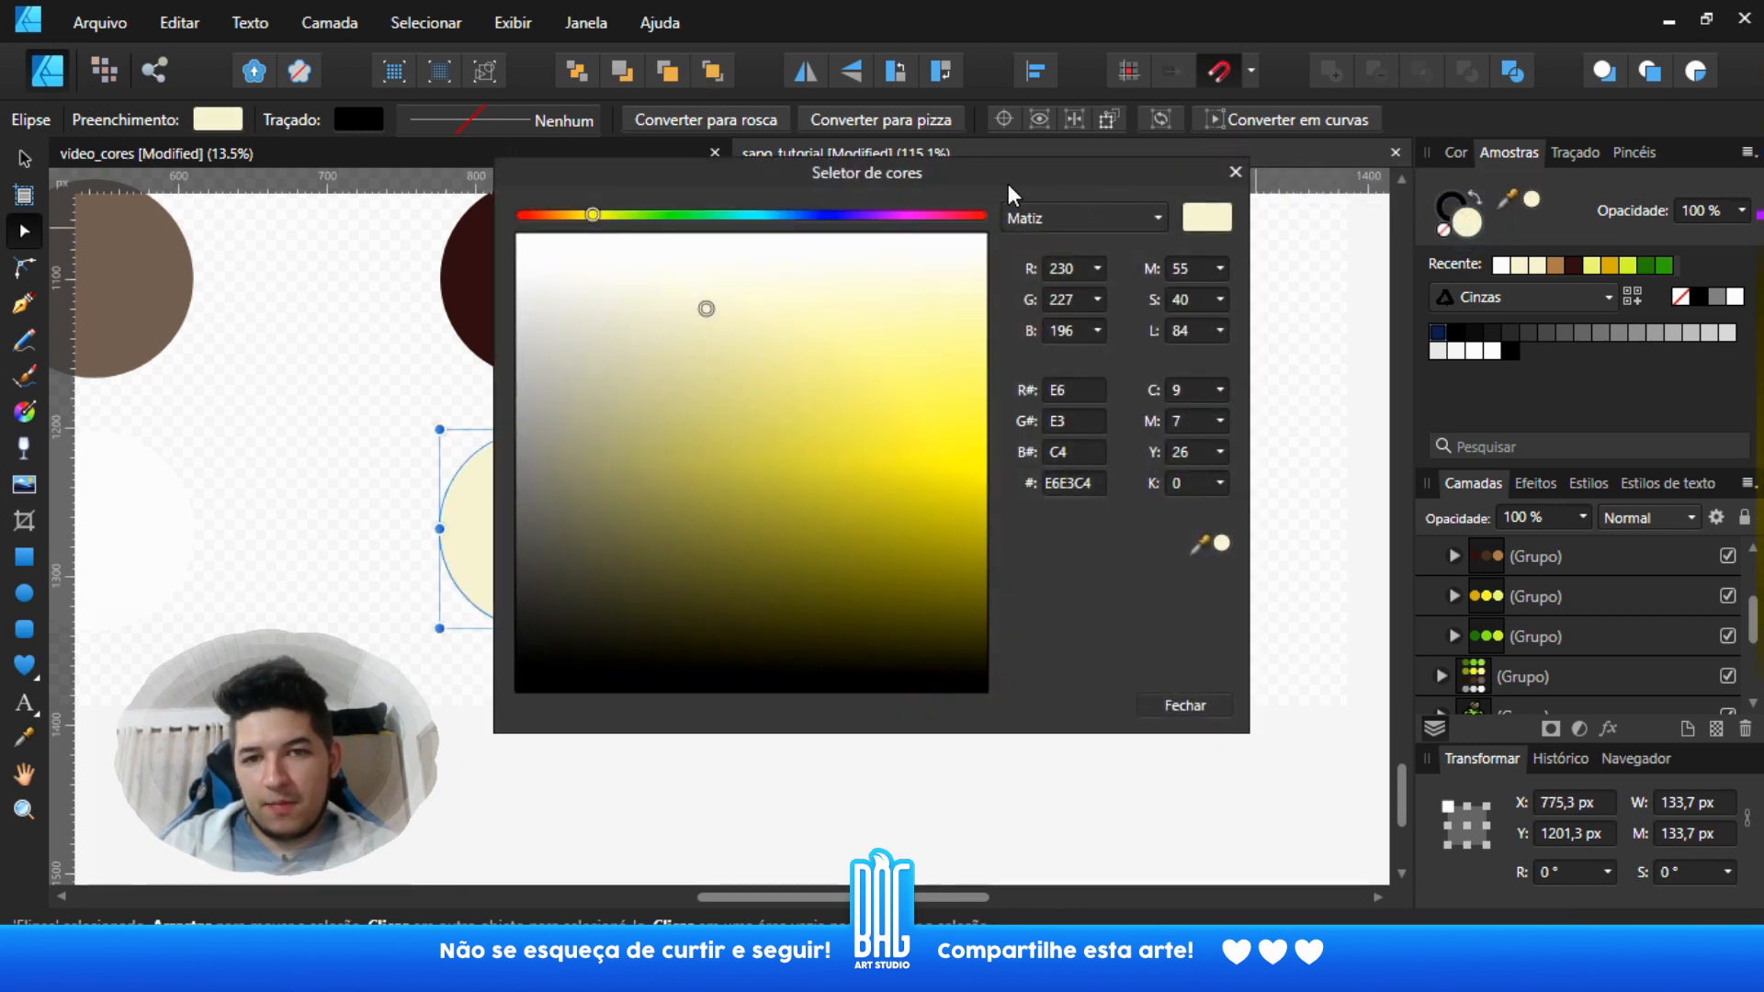
pyautogui.moveTo(1012, 185); pyautogui.dragTo(1434, 225)
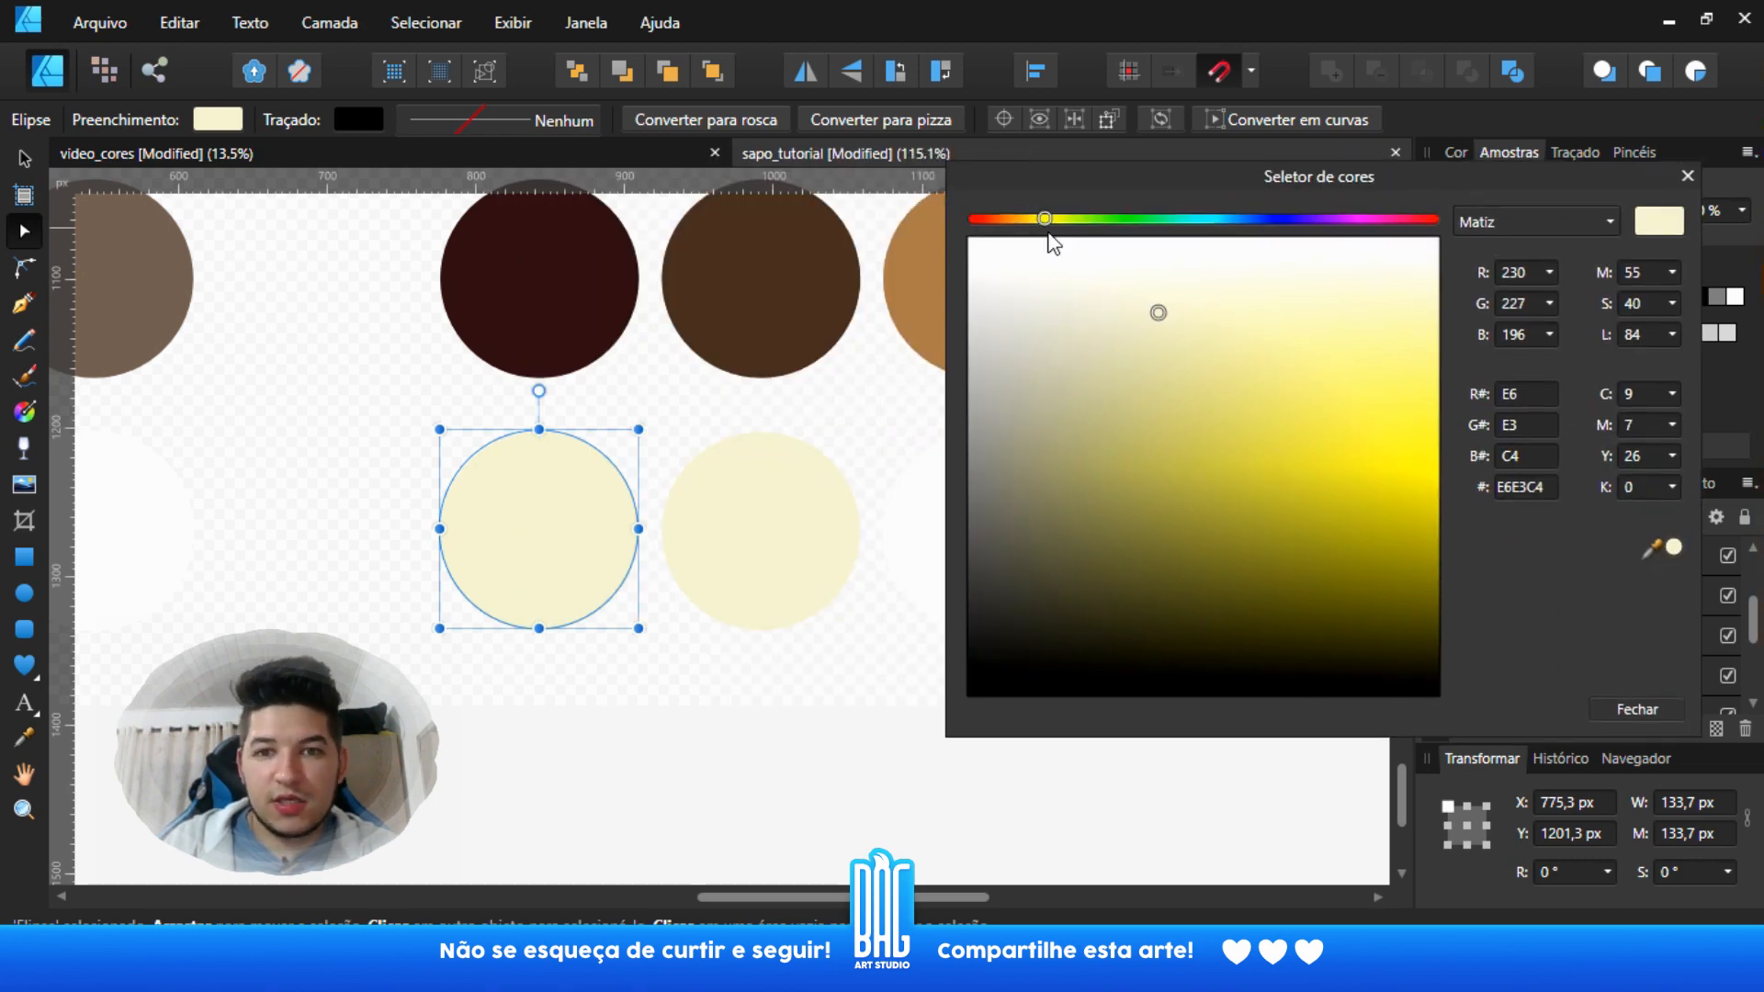
pyautogui.moveTo(1045, 219); pyautogui.dragTo(1034, 219)
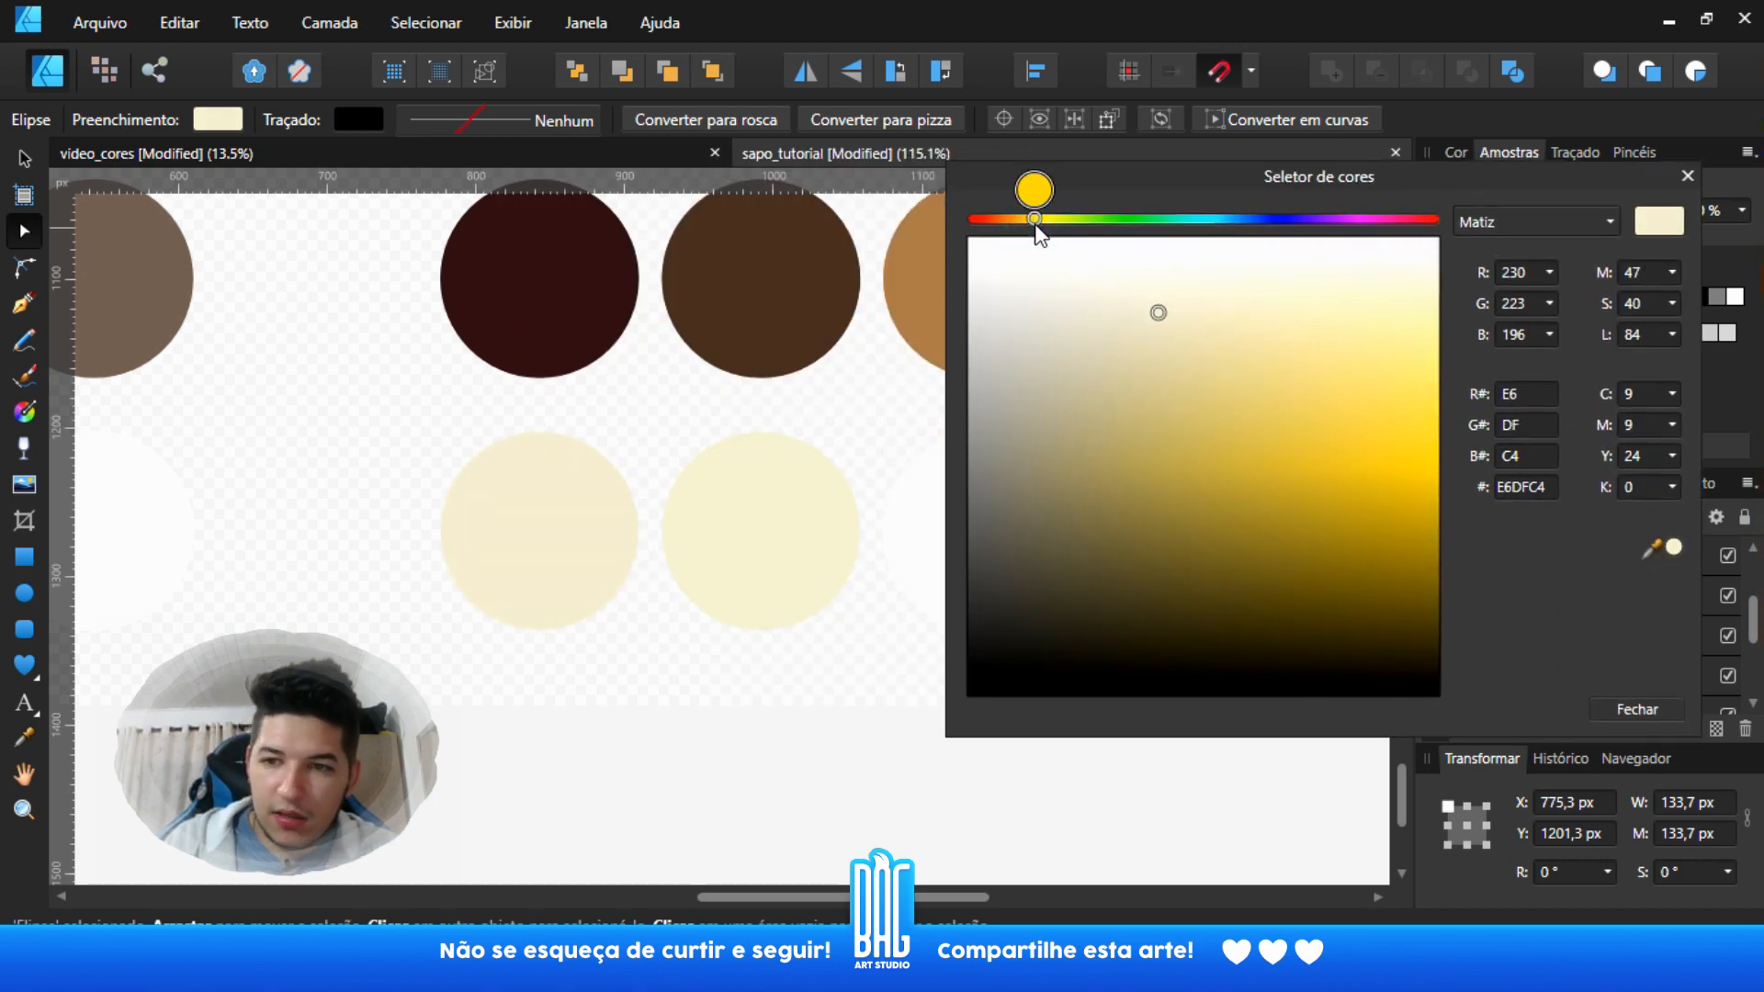
pyautogui.click(1672, 336)
pyautogui.moveTo(1669, 373); pyautogui.dragTo(1654, 375)
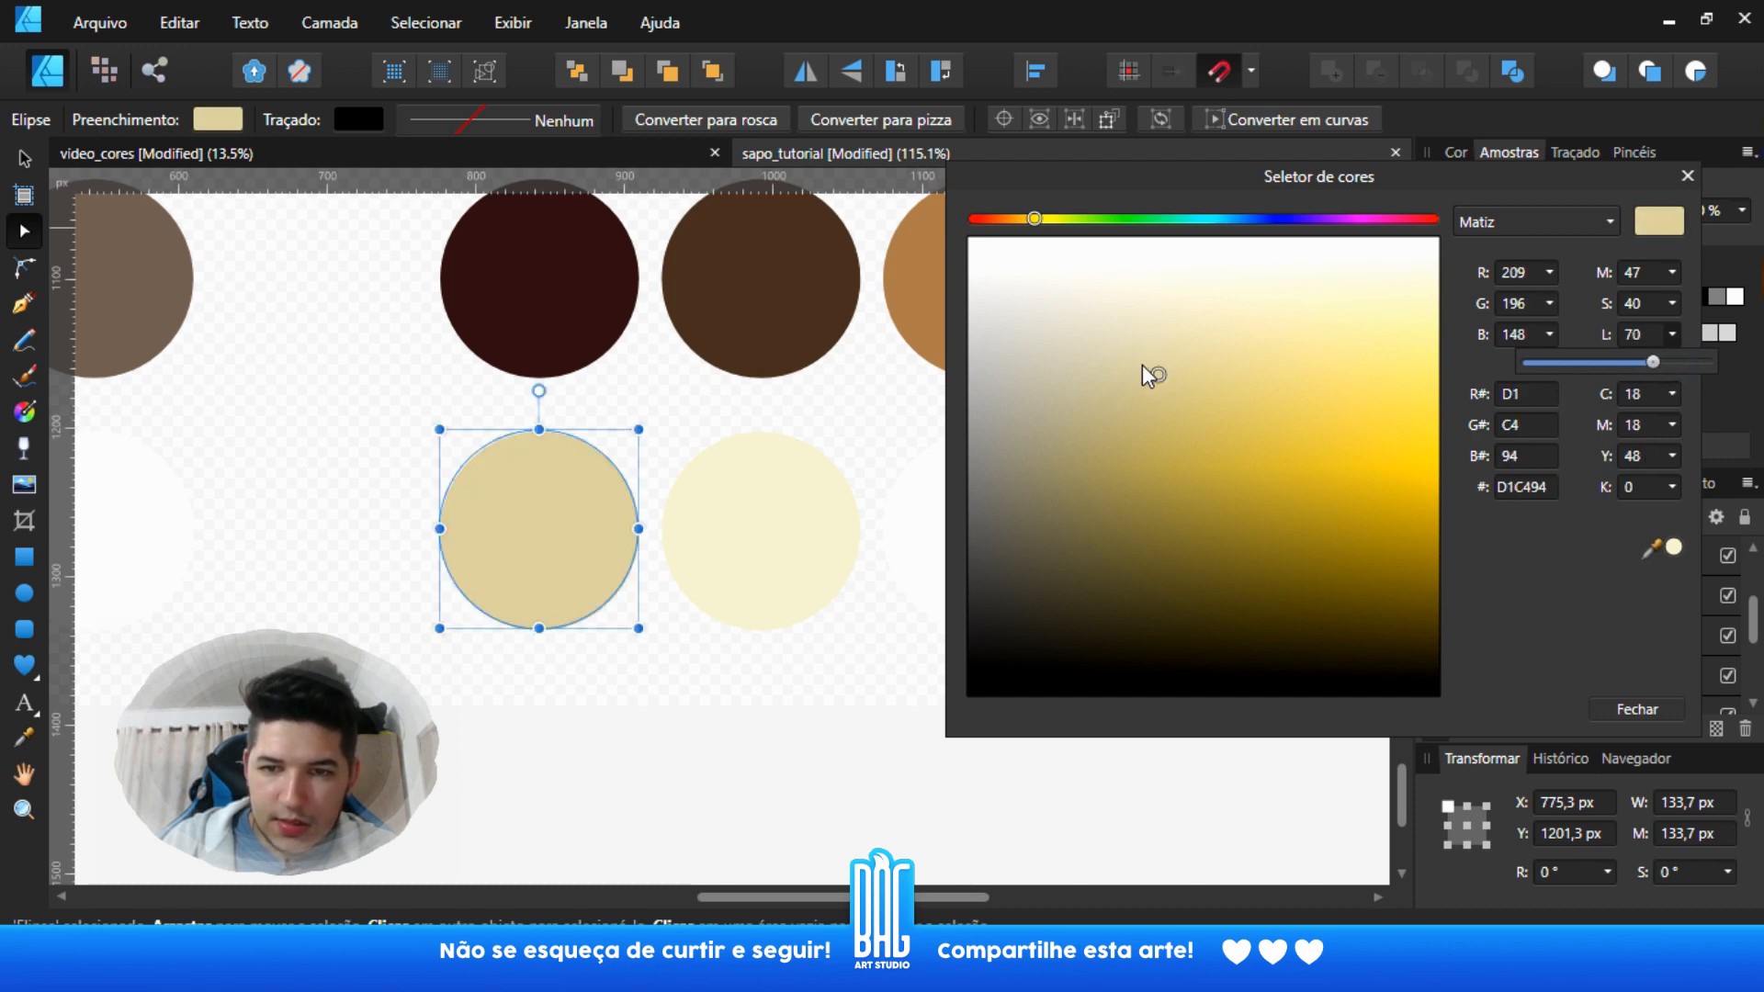
# - Lower the beige shadow circle's saturation to 31 and close the colour chooser
pyautogui.click(1673, 305)
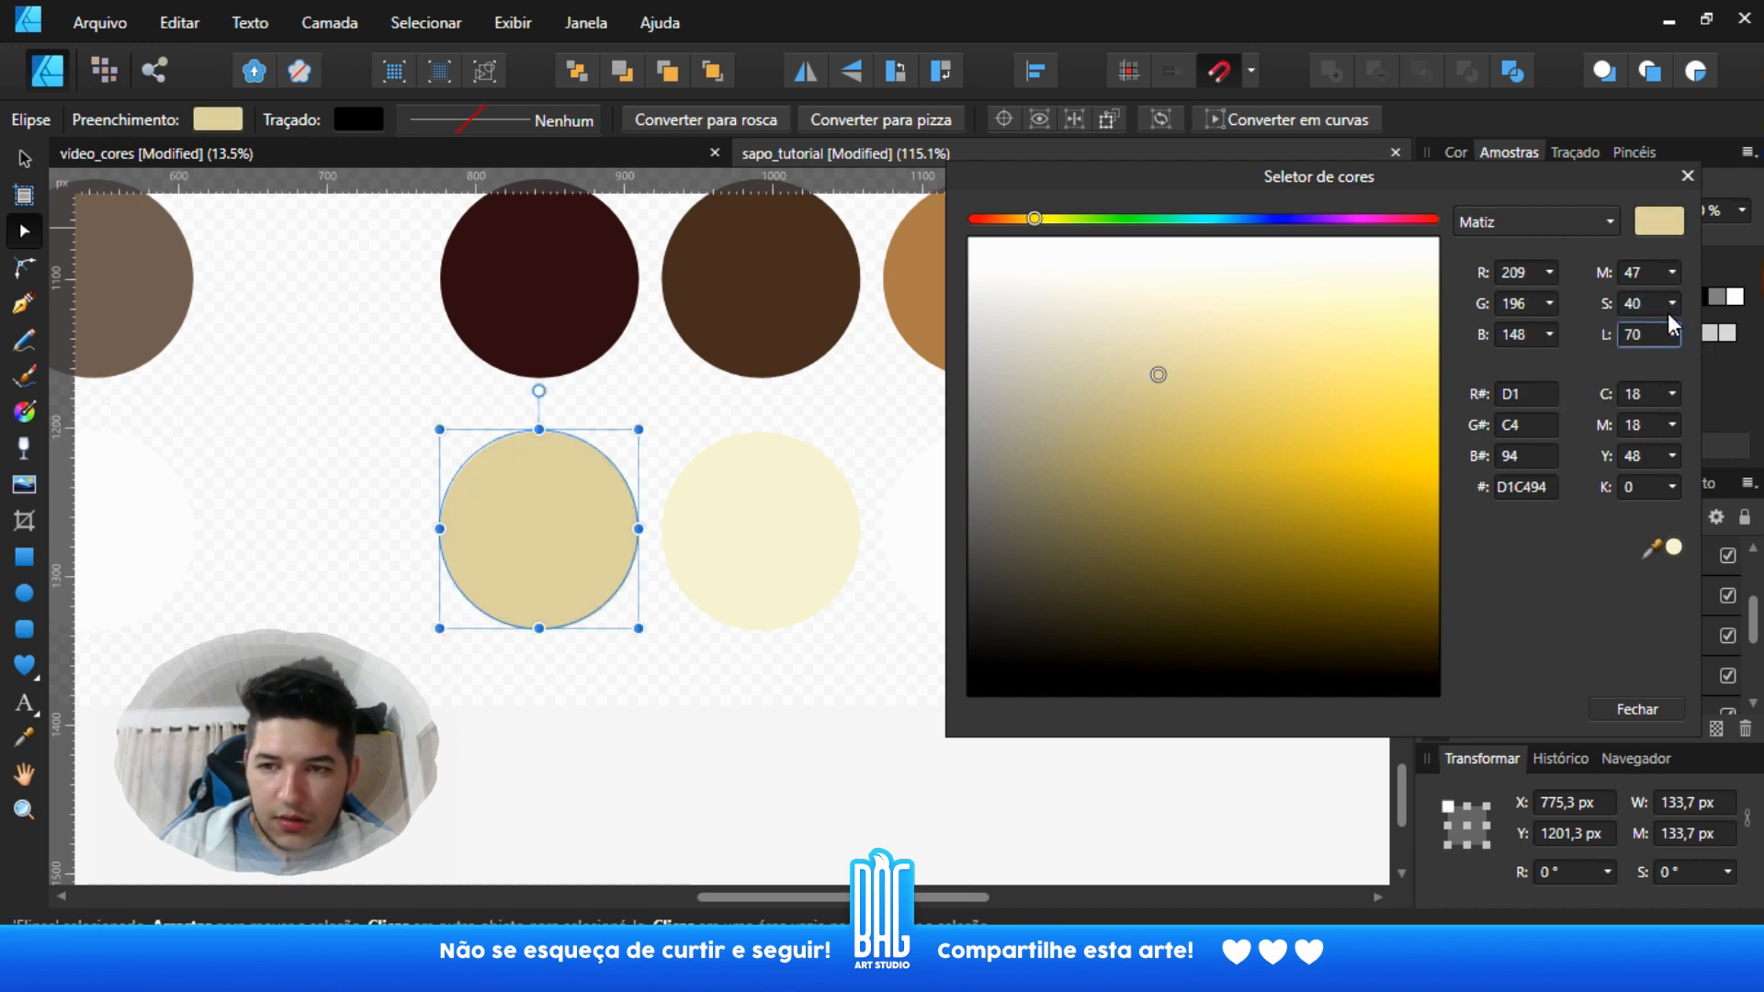
pyautogui.click(1671, 308)
pyautogui.moveTo(1646, 326); pyautogui.dragTo(1628, 333)
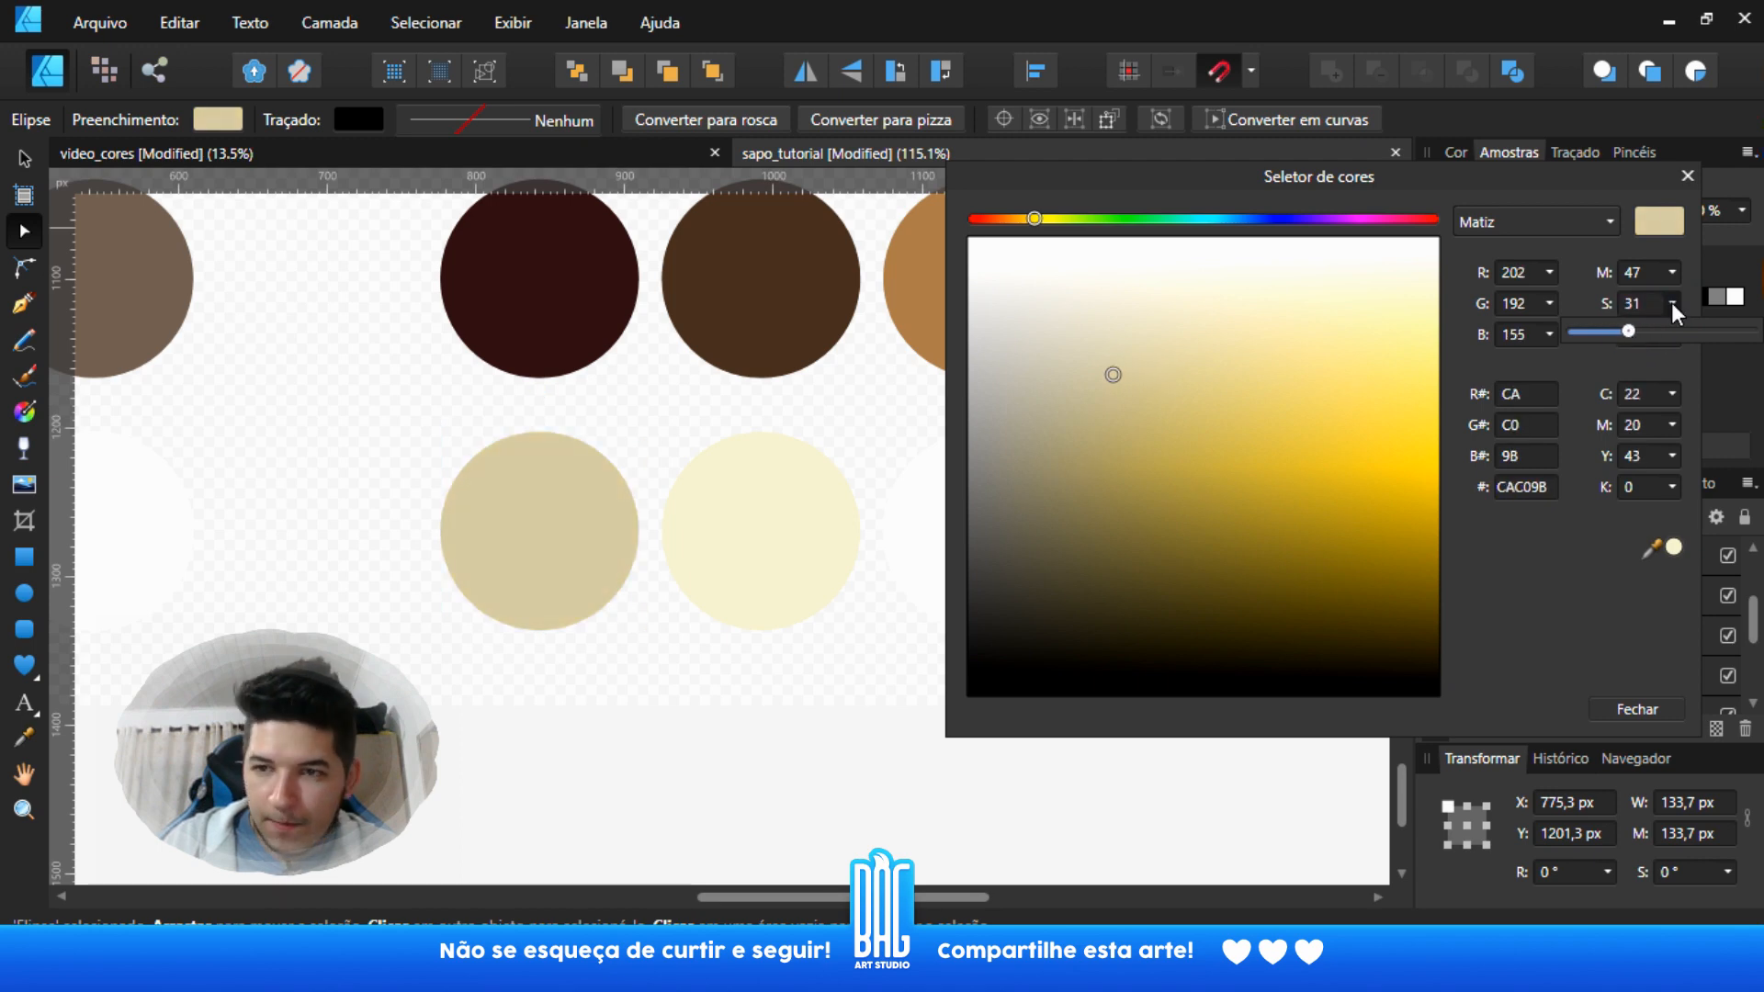
pyautogui.click(1687, 174)
pyautogui.keyDown('ctrl'); pyautogui.scroll(-4, 839, 503); pyautogui.keyUp('ctrl')
pyautogui.click(1689, 178)
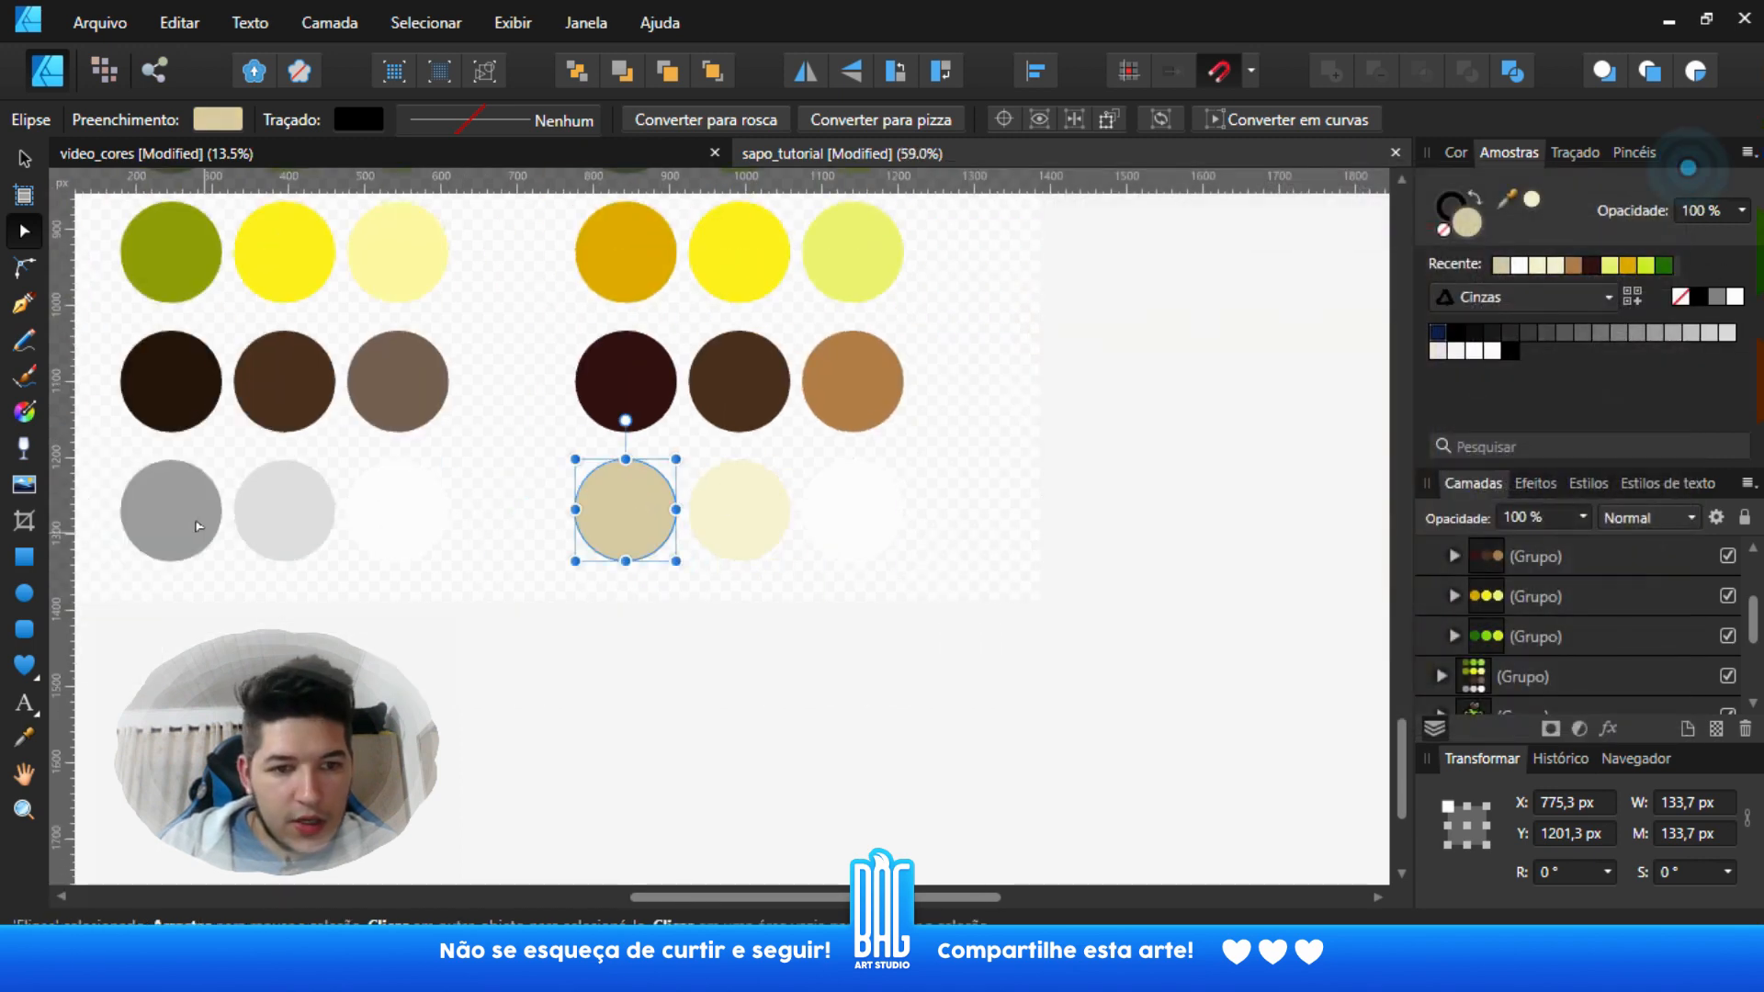
# - Deselect the circle and compare the left-hand and right-hand palettes beneath the two frogs
pyautogui.moveTo(196, 526); pyautogui.dragTo(359, 562)
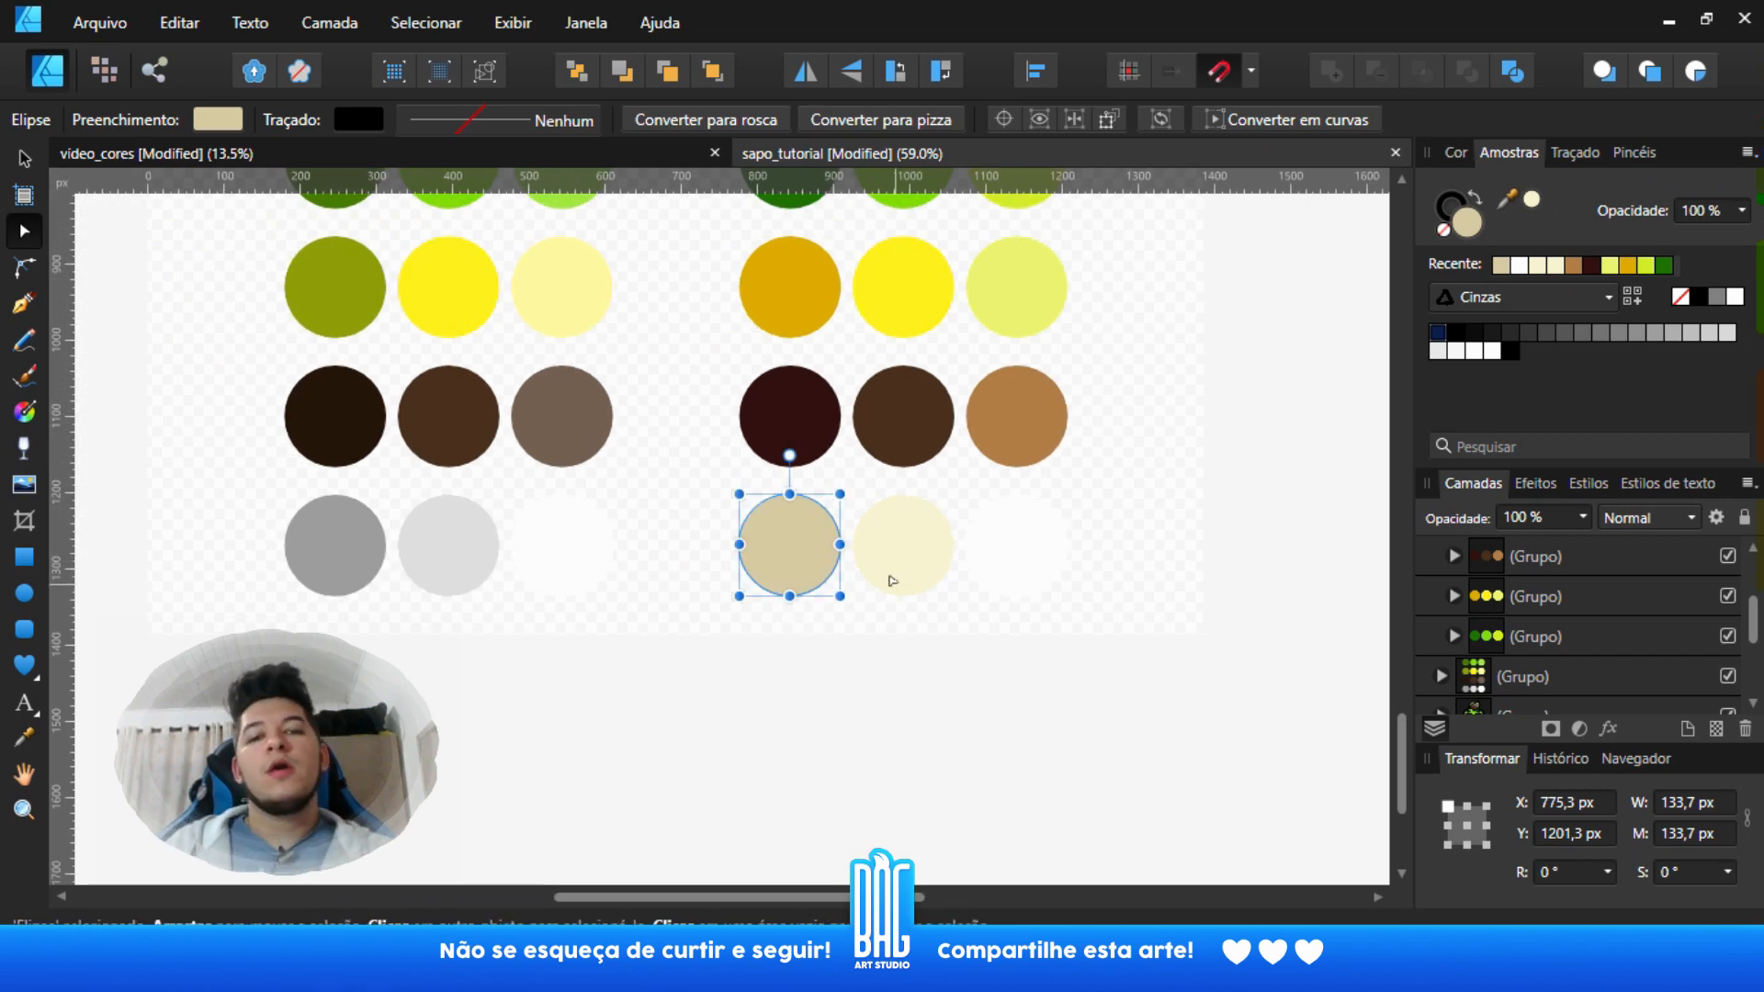
pyautogui.keyDown('ctrl'); pyautogui.scroll(-2, 898, 575); pyautogui.keyUp('ctrl')
pyautogui.click(1230, 579)
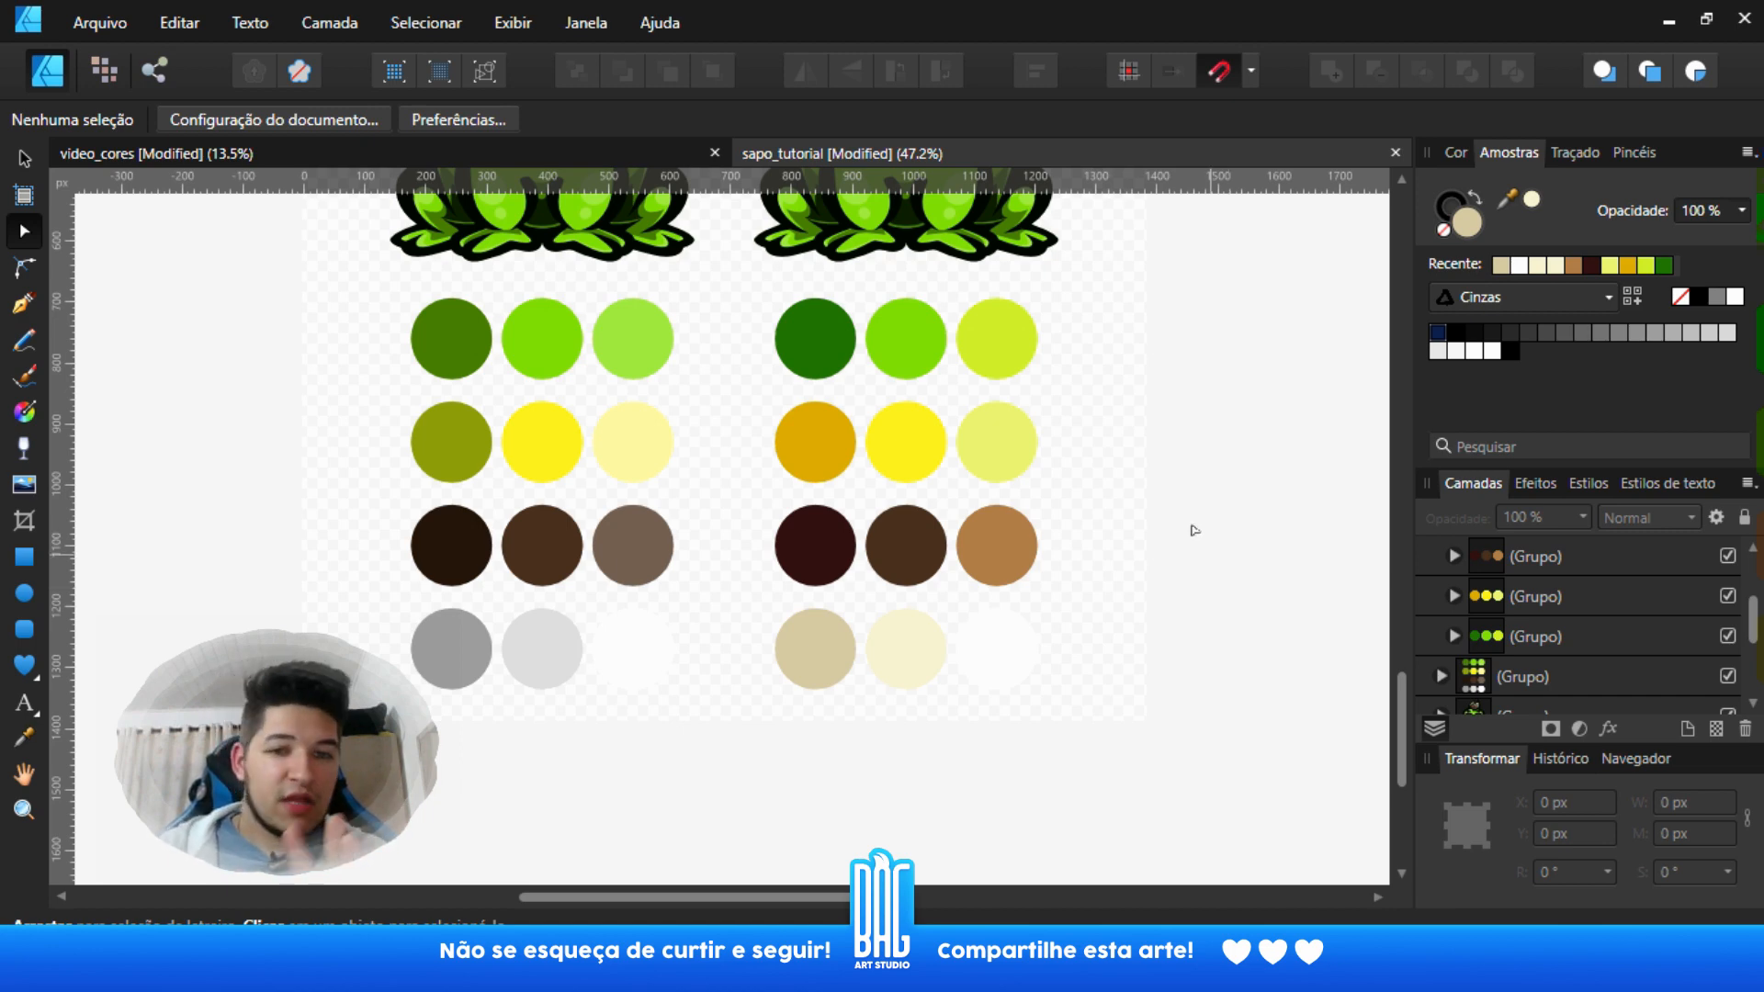
pyautogui.scroll(2, 717, 450)
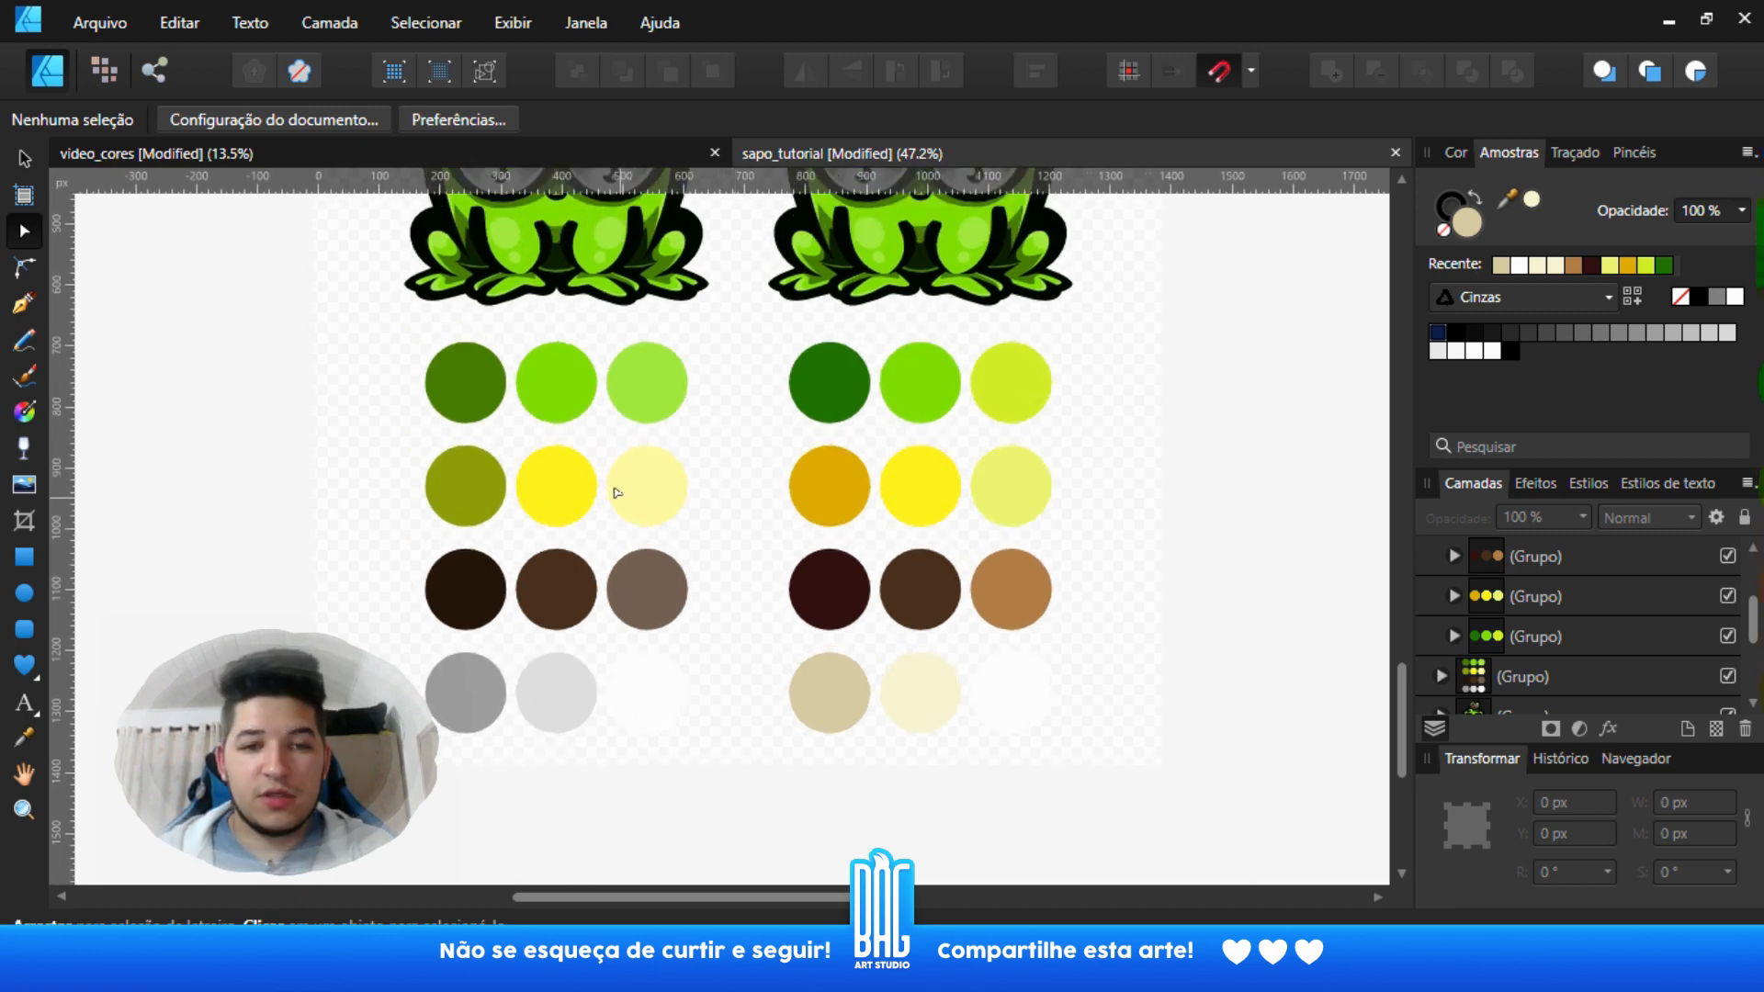
pyautogui.scroll(-2, 617, 493)
pyautogui.scroll(3, 887, 544)
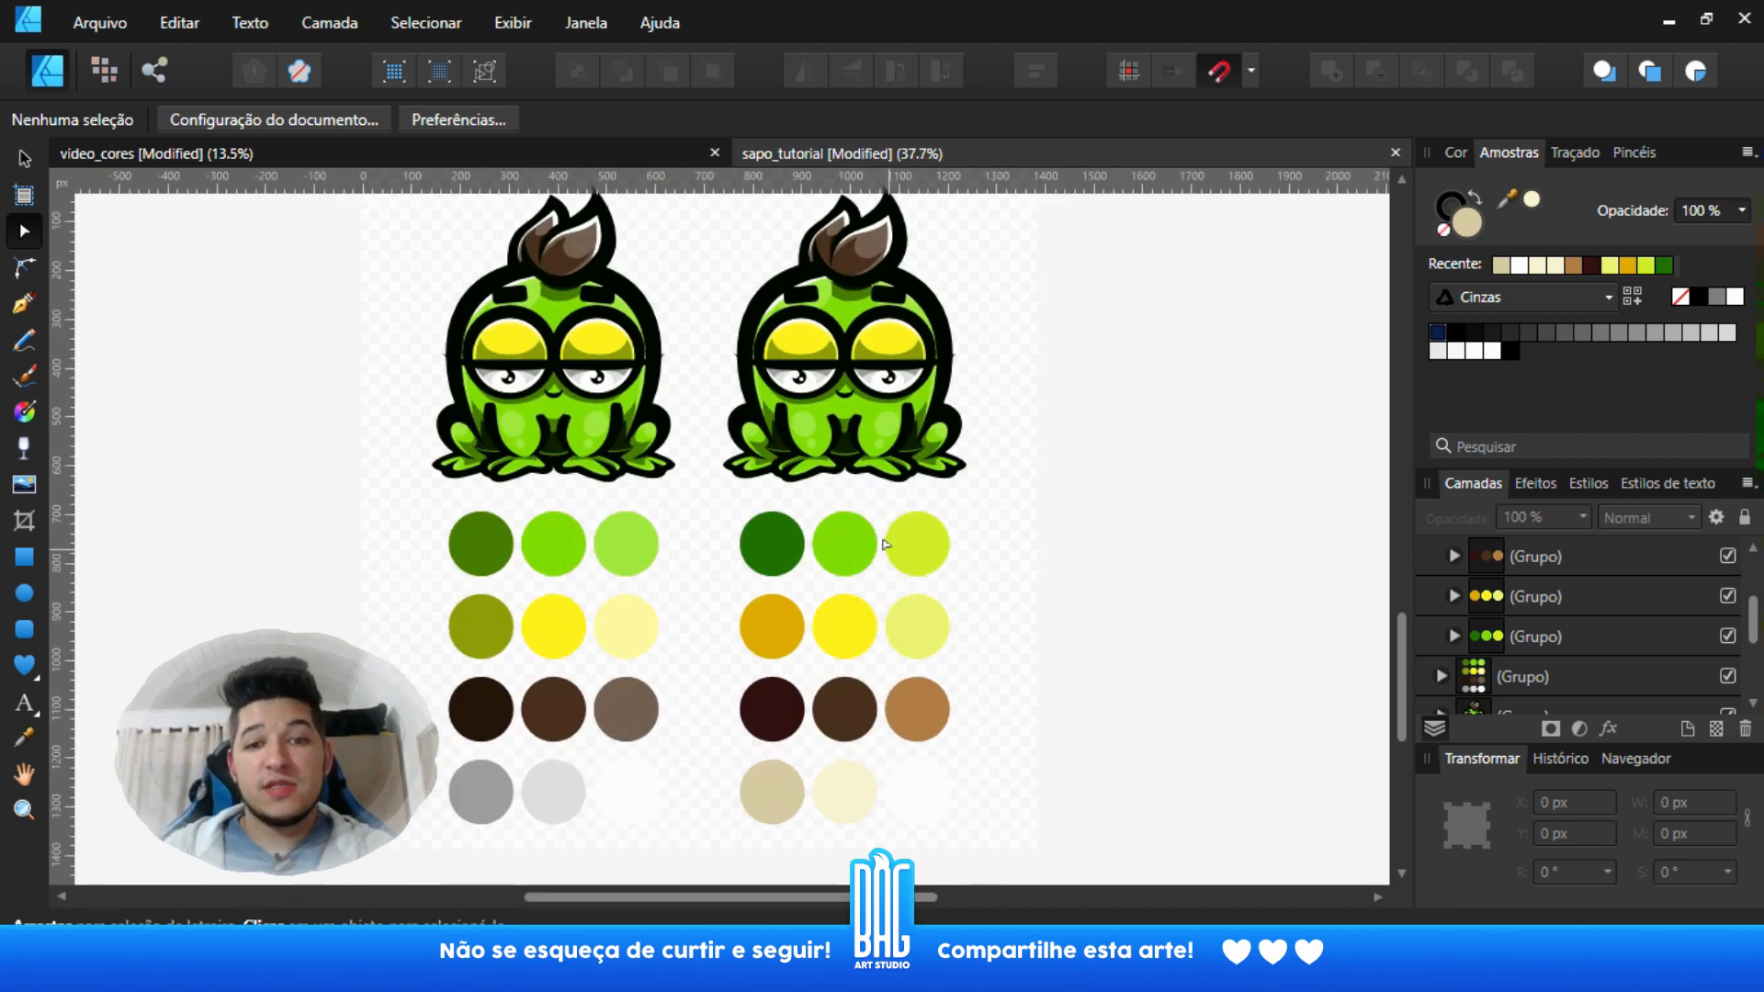
pyautogui.scroll(2, 919, 413)
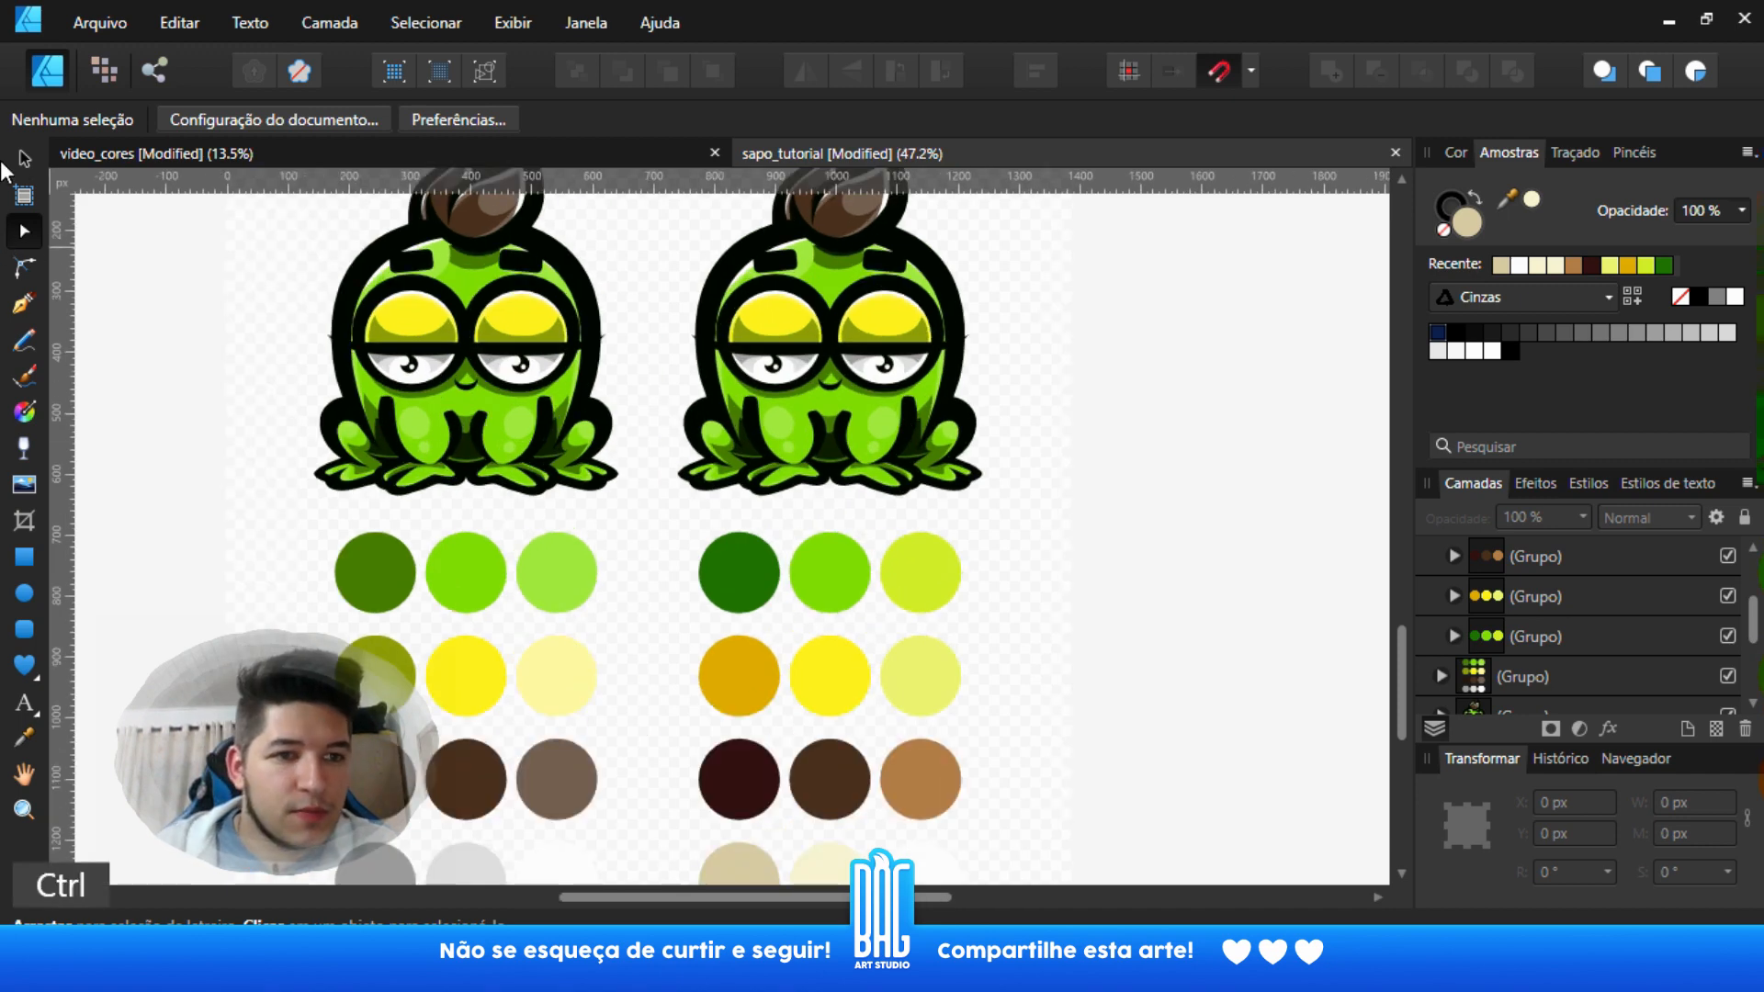
# - Collapse the right-hand palette's layer group and expand the right frog's group and its nested colour group
pyautogui.click(1514, 597)
pyautogui.scroll(3, 1530, 618)
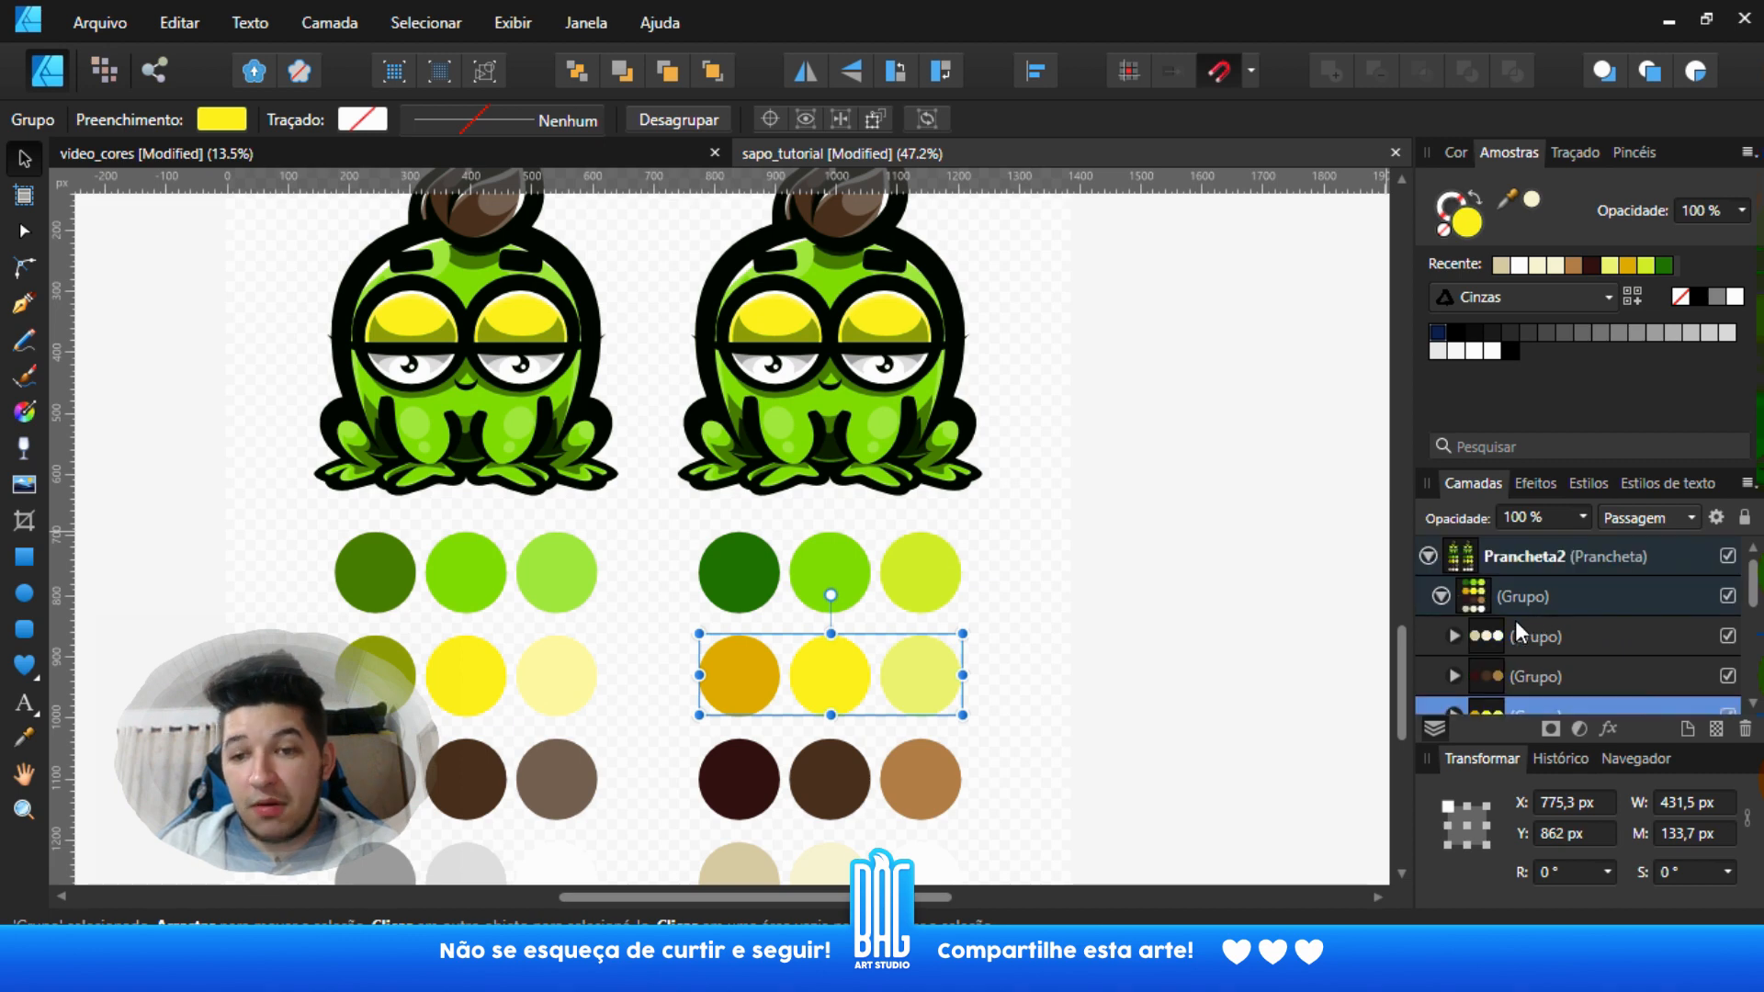
pyautogui.click(1443, 595)
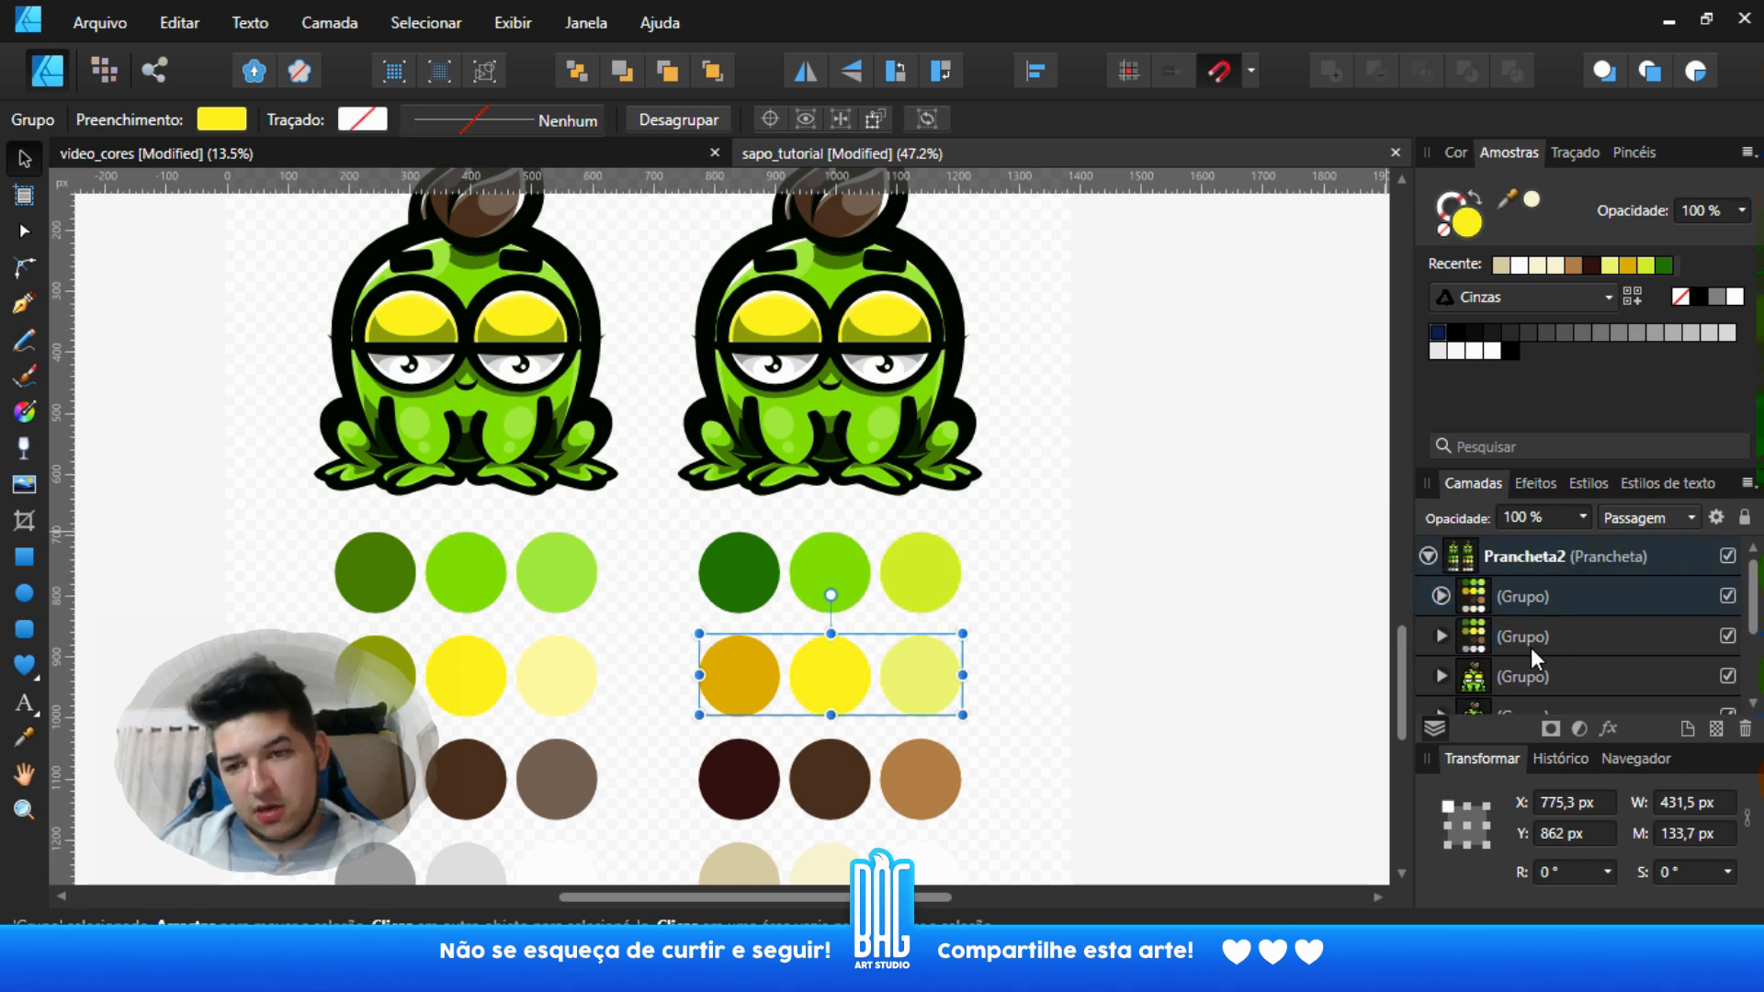
pyautogui.click(1489, 679)
pyautogui.click(1442, 677)
pyautogui.scroll(-3, 1561, 591)
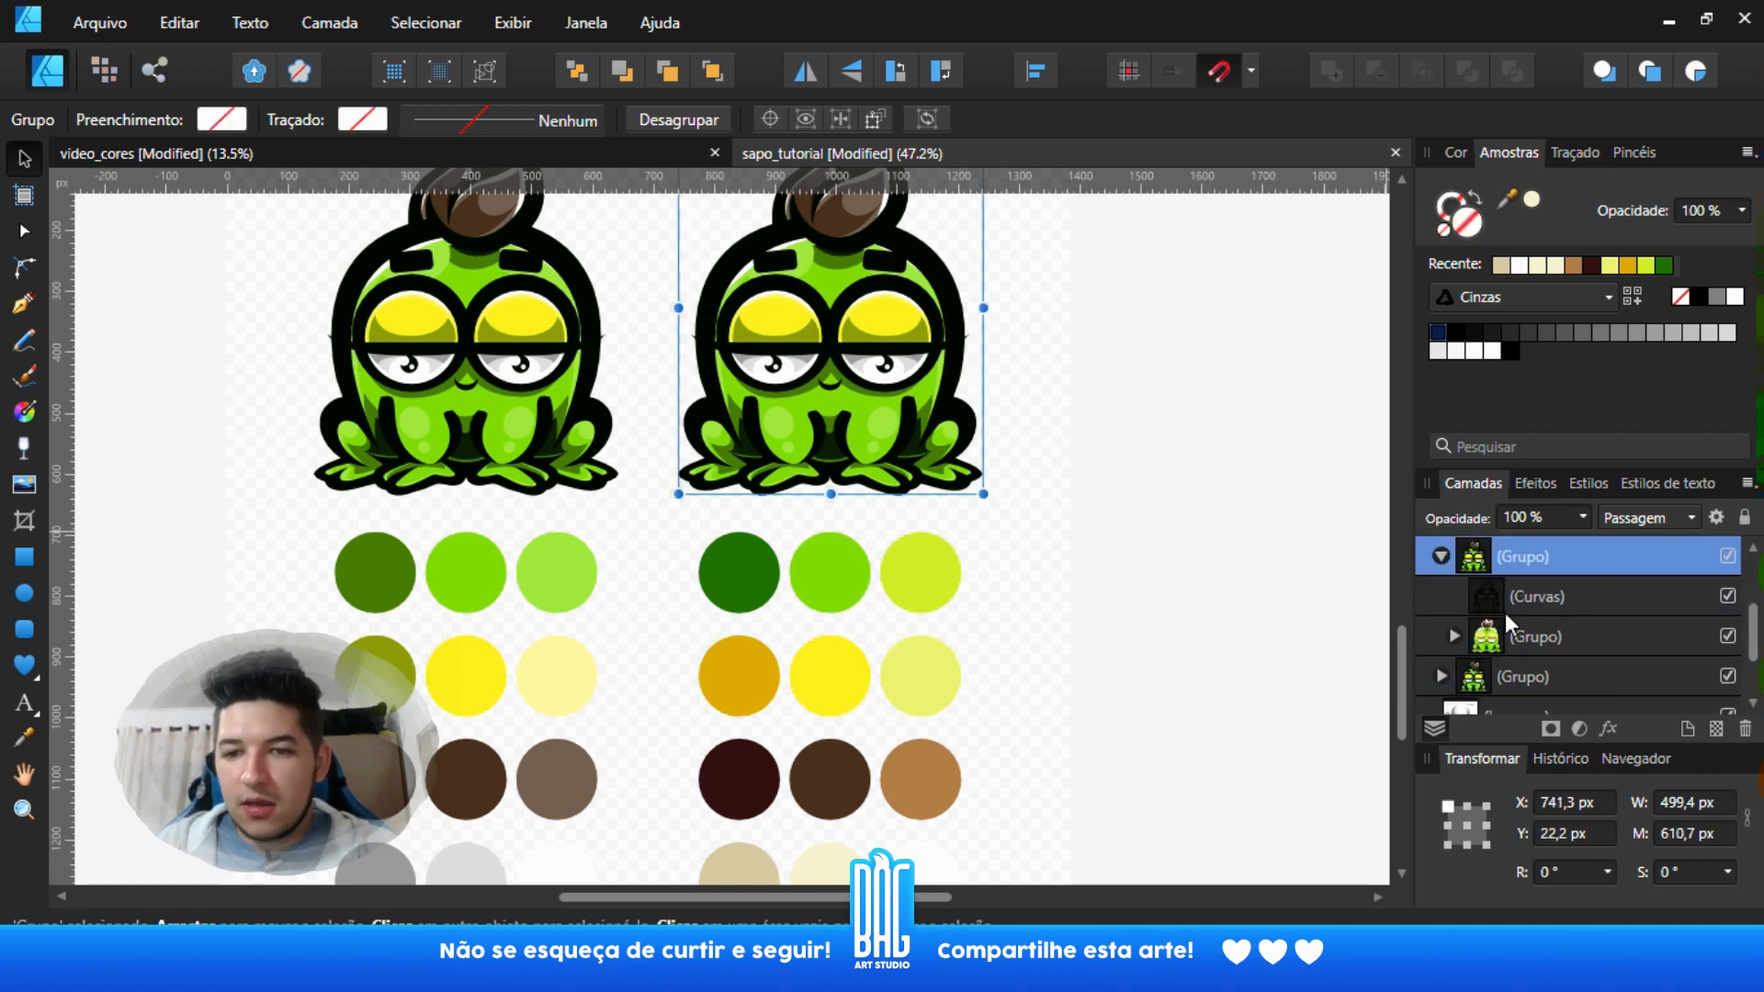
pyautogui.click(1448, 636)
pyautogui.scroll(-3, 1558, 610)
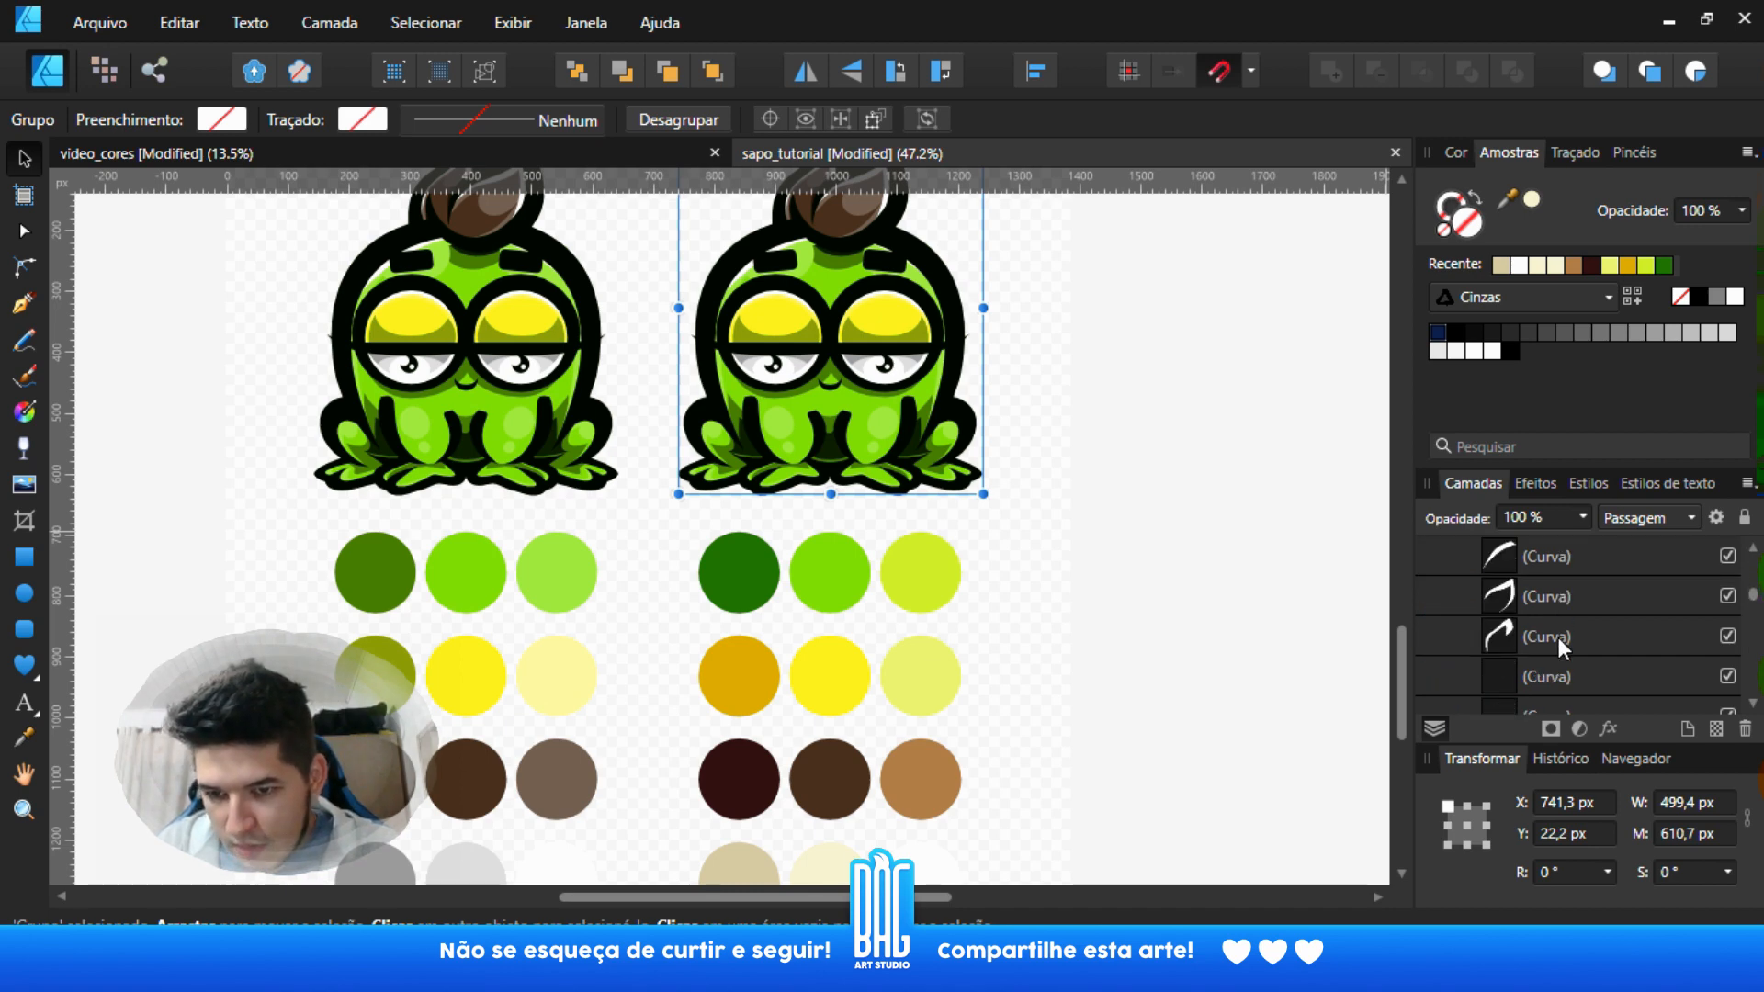
# - Merge the right frog's white highlight curves into one shape with the Add operation, and save the document
pyautogui.click(1558, 638)
pyautogui.scroll(2, 1553, 606)
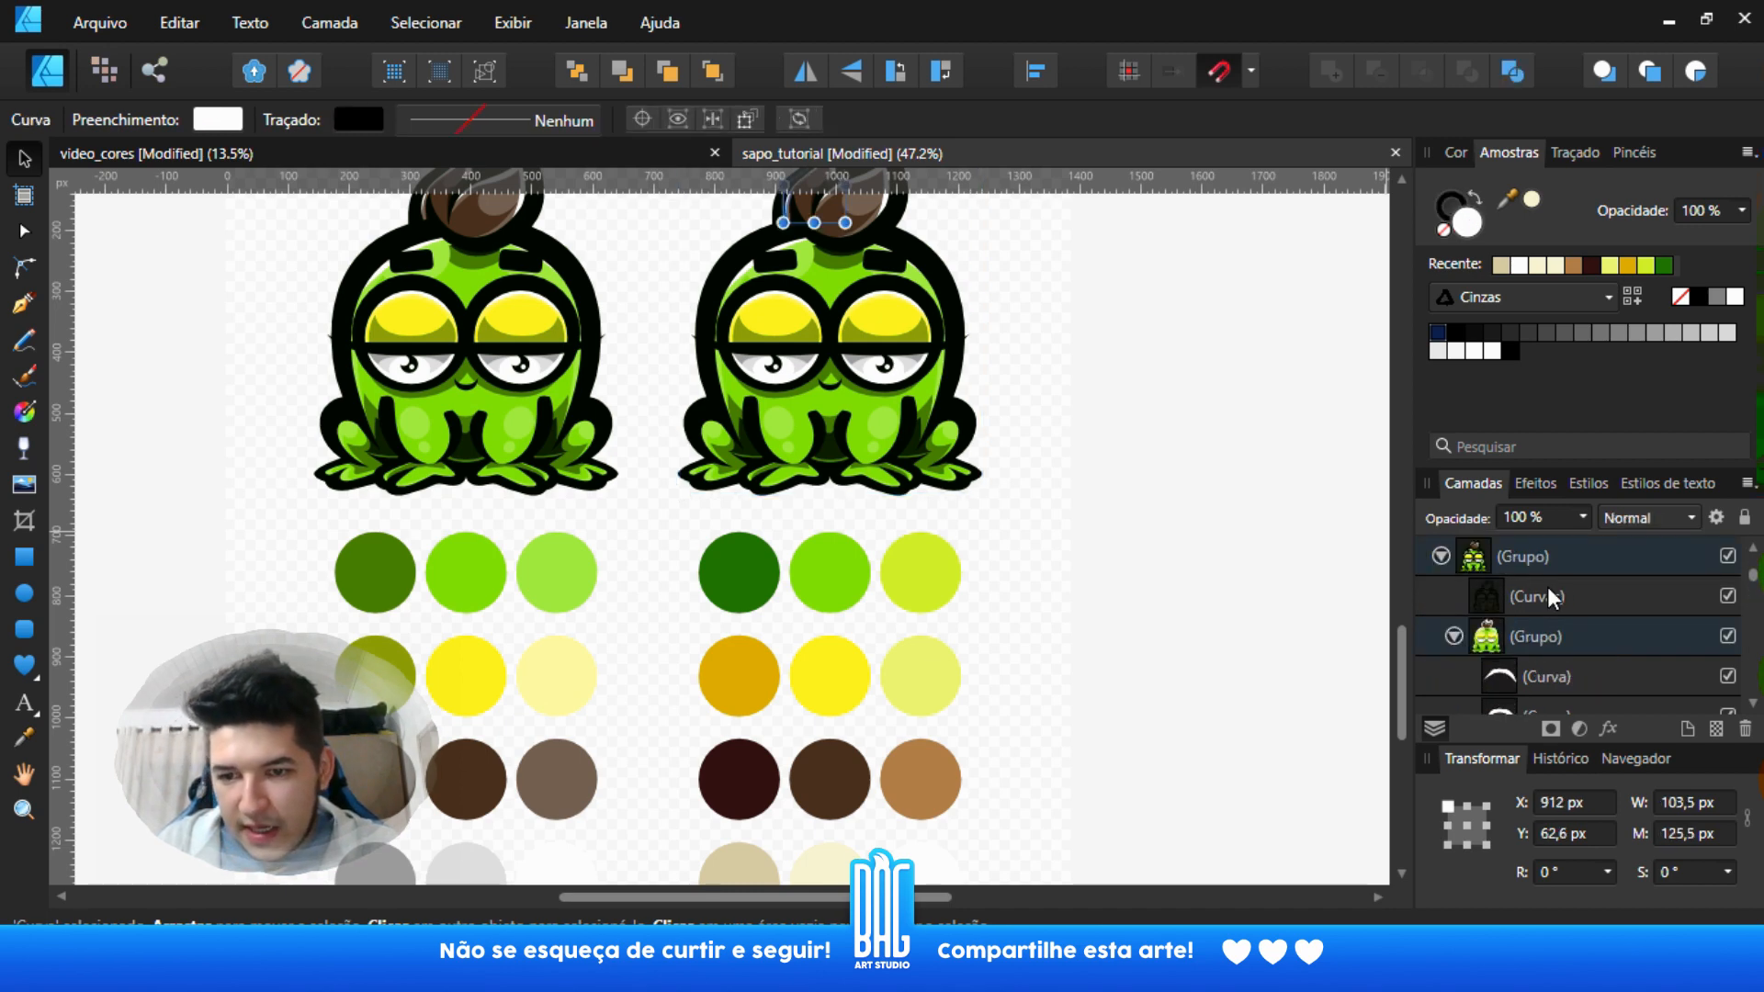
pyautogui.keyDown('shift'); pyautogui.click(1557, 670); pyautogui.keyUp('shift')
pyautogui.click(1336, 75)
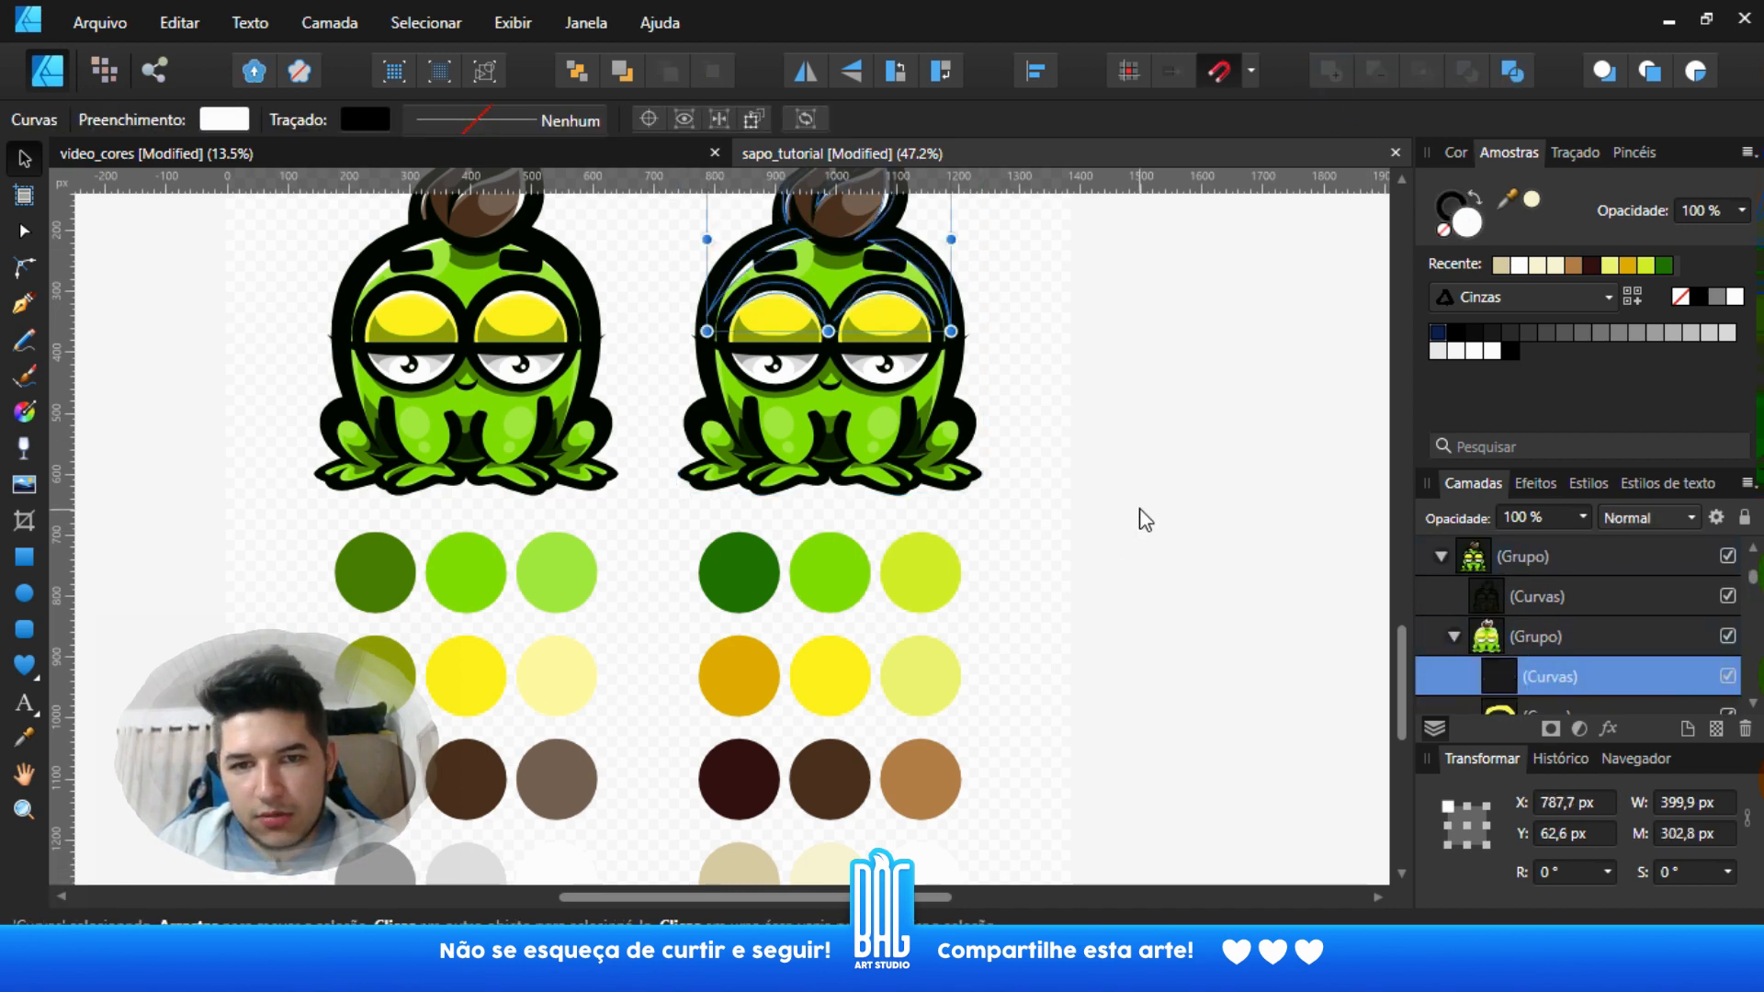
pyautogui.moveTo(1140, 510); pyautogui.dragTo(1117, 595)
pyautogui.hotkey('ctrl', 's')
# - Fill the right frog's light hair-tuft curve with the light brown sampled from the third circle of the brown row
pyautogui.scroll(-4, 1549, 648)
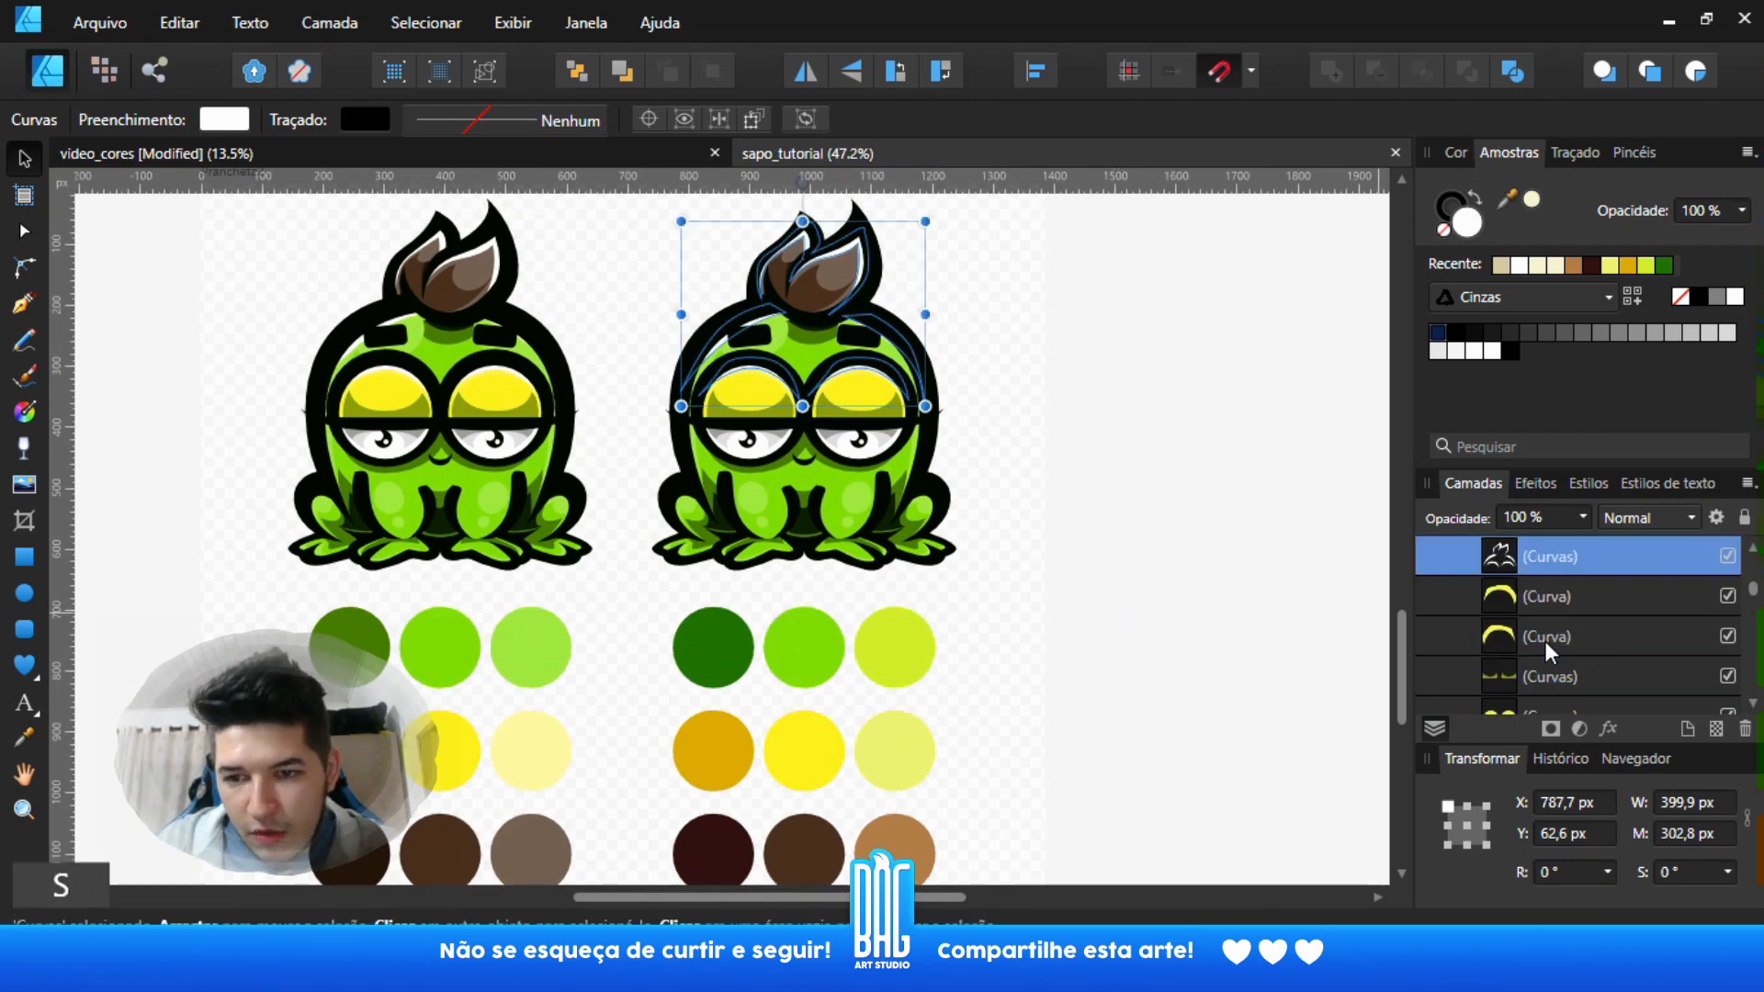
pyautogui.click(1523, 636)
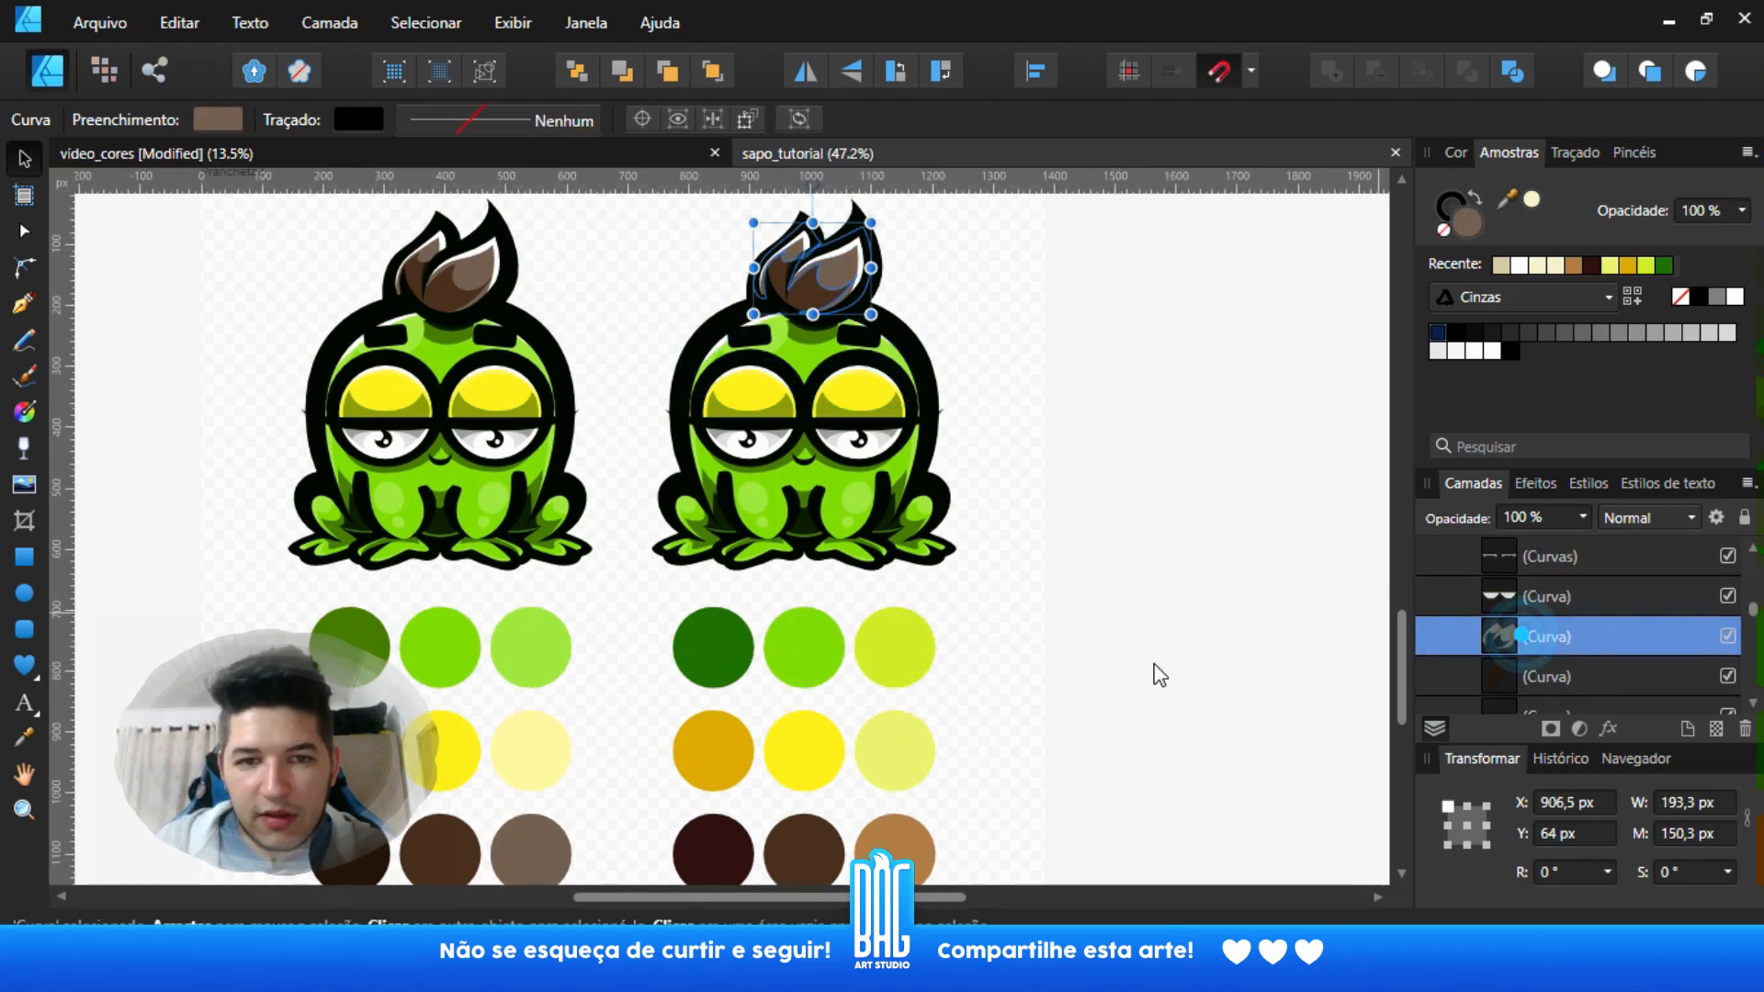
pyautogui.click(24, 737)
pyautogui.scroll(-2, 771, 699)
pyautogui.click(907, 739)
pyautogui.scroll(2, 955, 588)
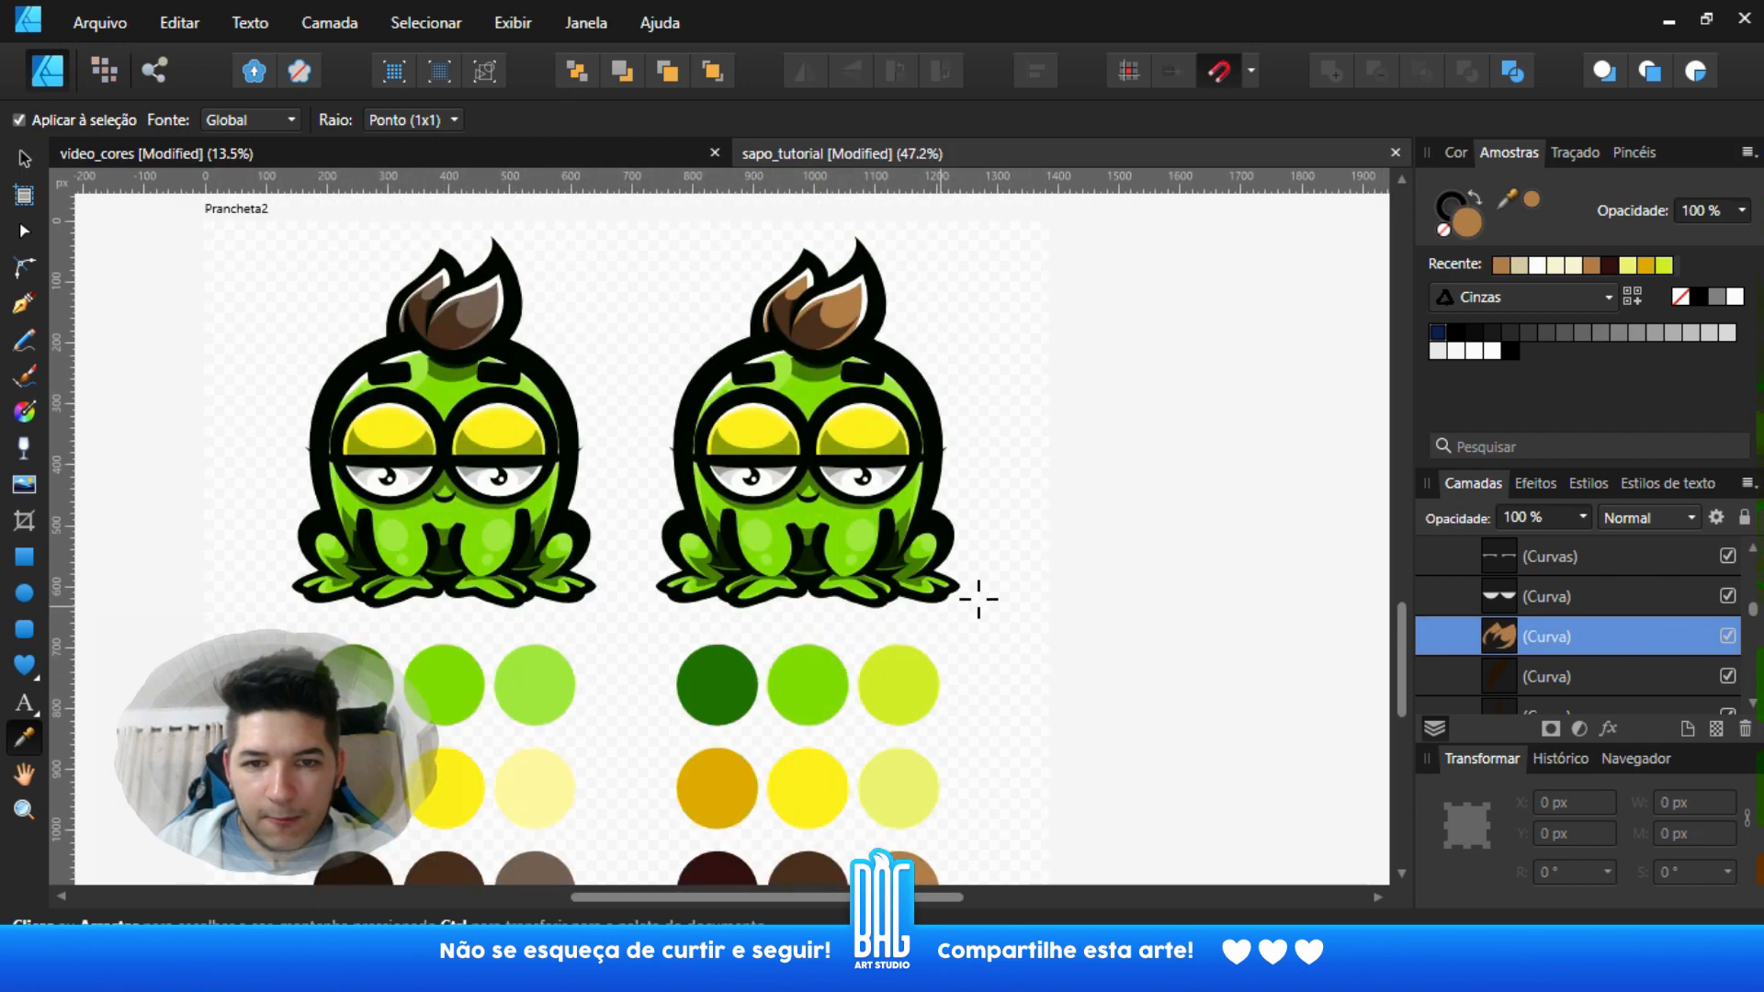
# - Fill the two dark hair-tuft shadow curves with the dark maroon sampled from the brown row's first circle, and deselect them
pyautogui.click(1552, 663)
pyautogui.scroll(-3, 1553, 659)
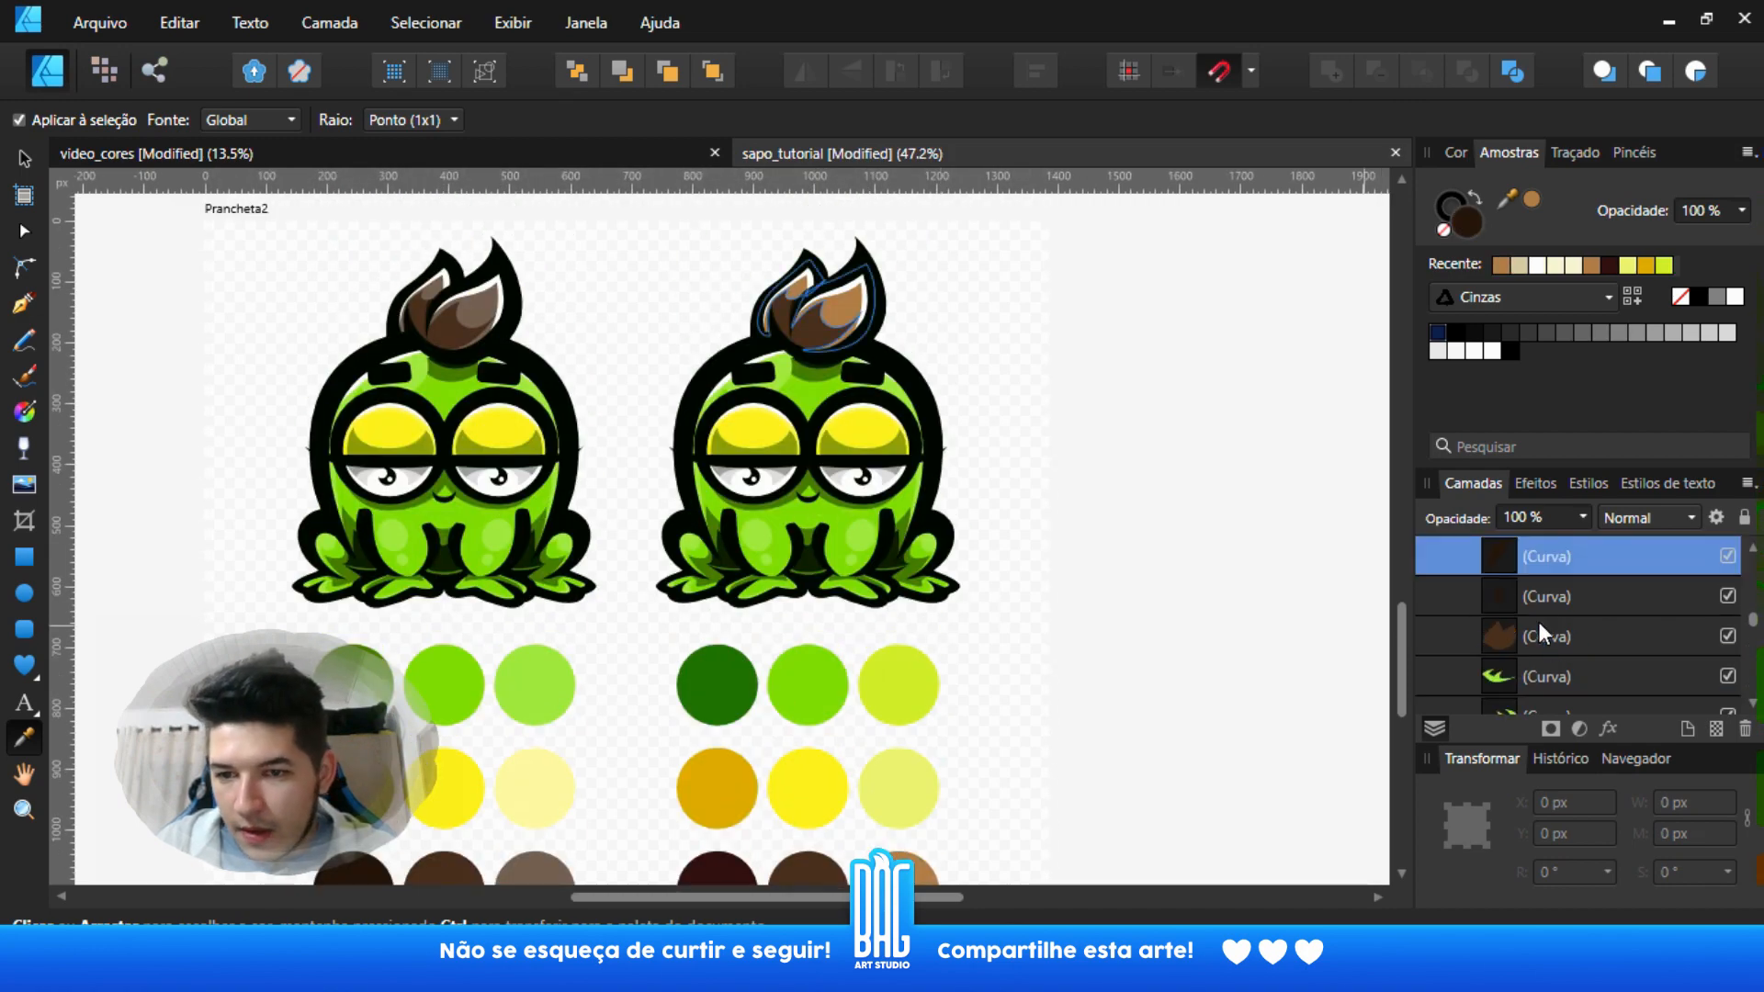
pyautogui.keyDown('shift'); pyautogui.click(1539, 597); pyautogui.keyUp('shift')
pyautogui.scroll(-2, 1017, 736)
pyautogui.click(733, 720)
pyautogui.scroll(3, 733, 719)
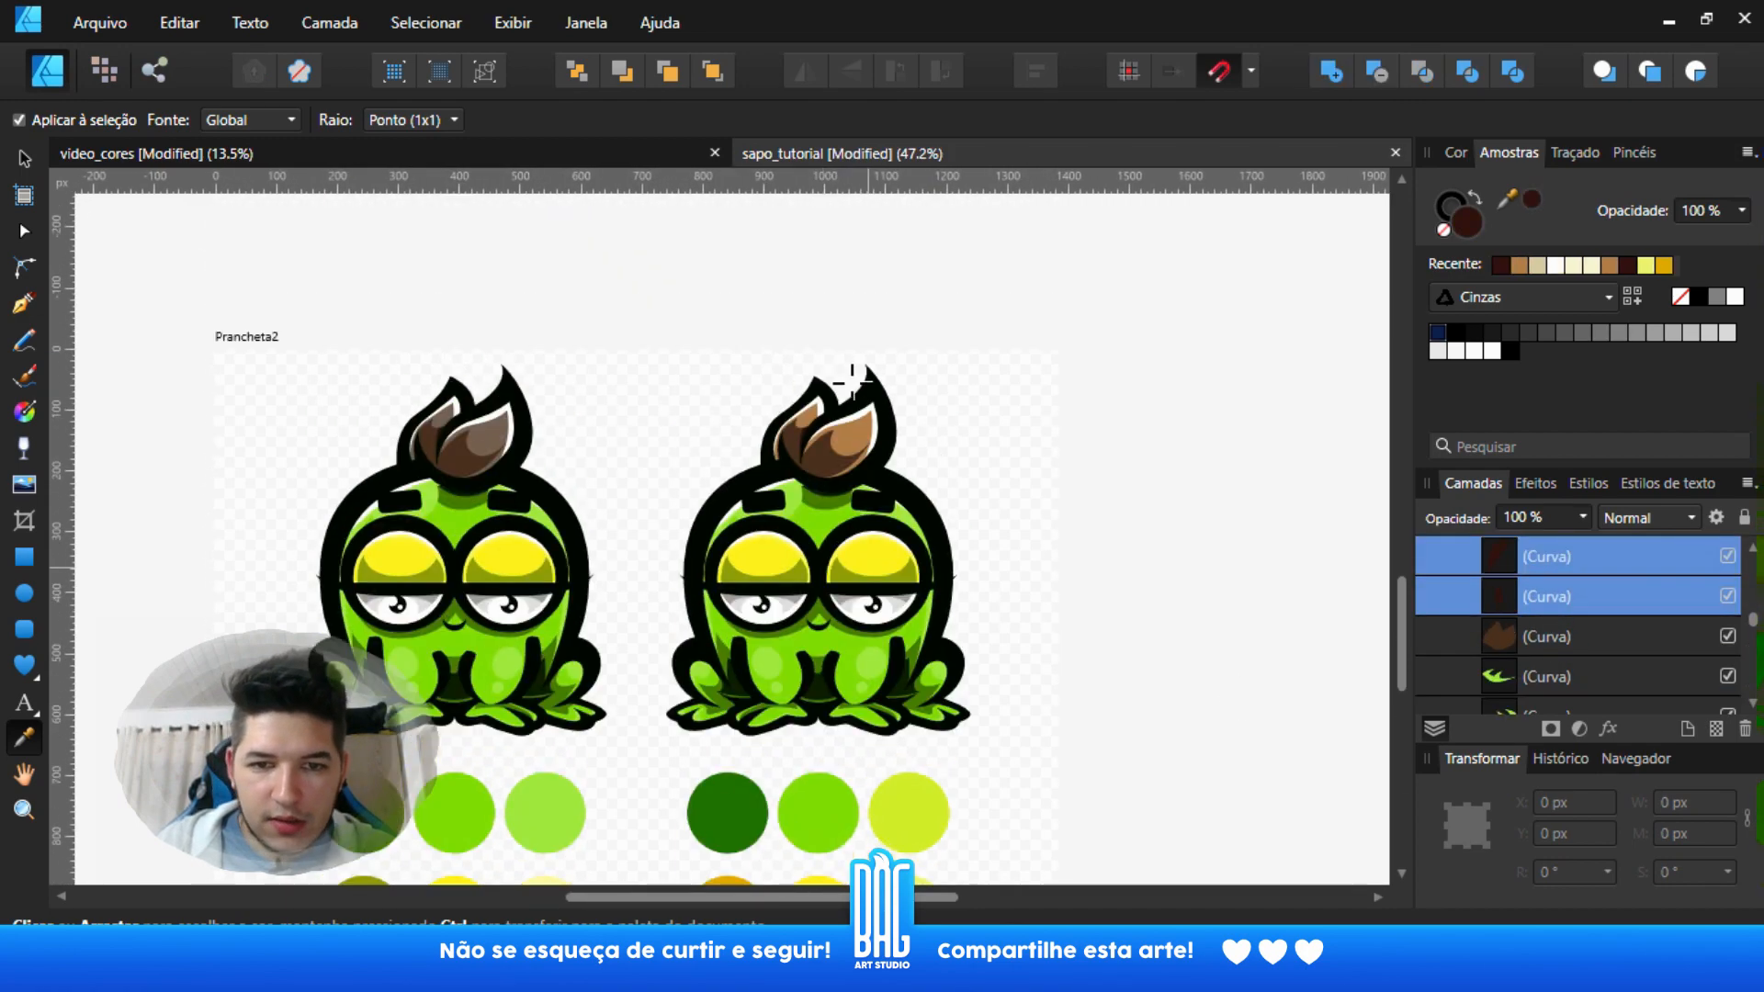
pyautogui.keyDown('ctrl'); pyautogui.scroll(2, 607, 469); pyautogui.keyUp('ctrl')
pyautogui.press('v')
pyautogui.keyDown('ctrl'); pyautogui.scroll(-2, 607, 468); pyautogui.keyUp('ctrl')
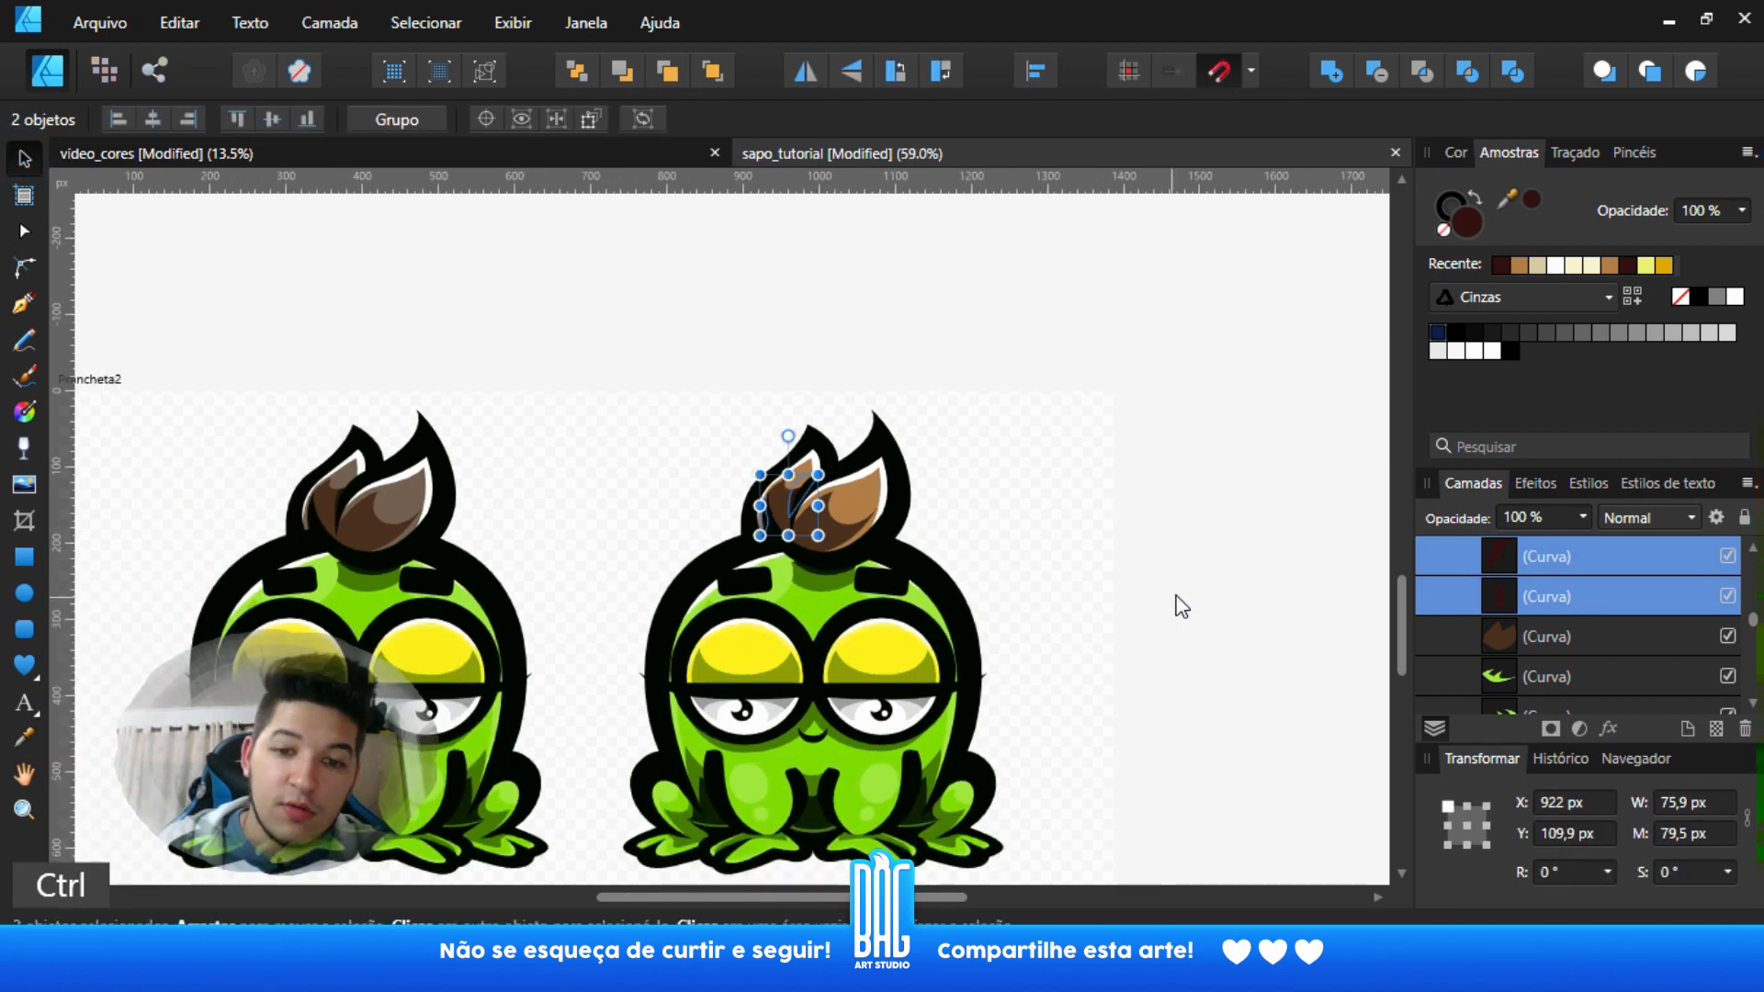
pyautogui.click(1110, 596)
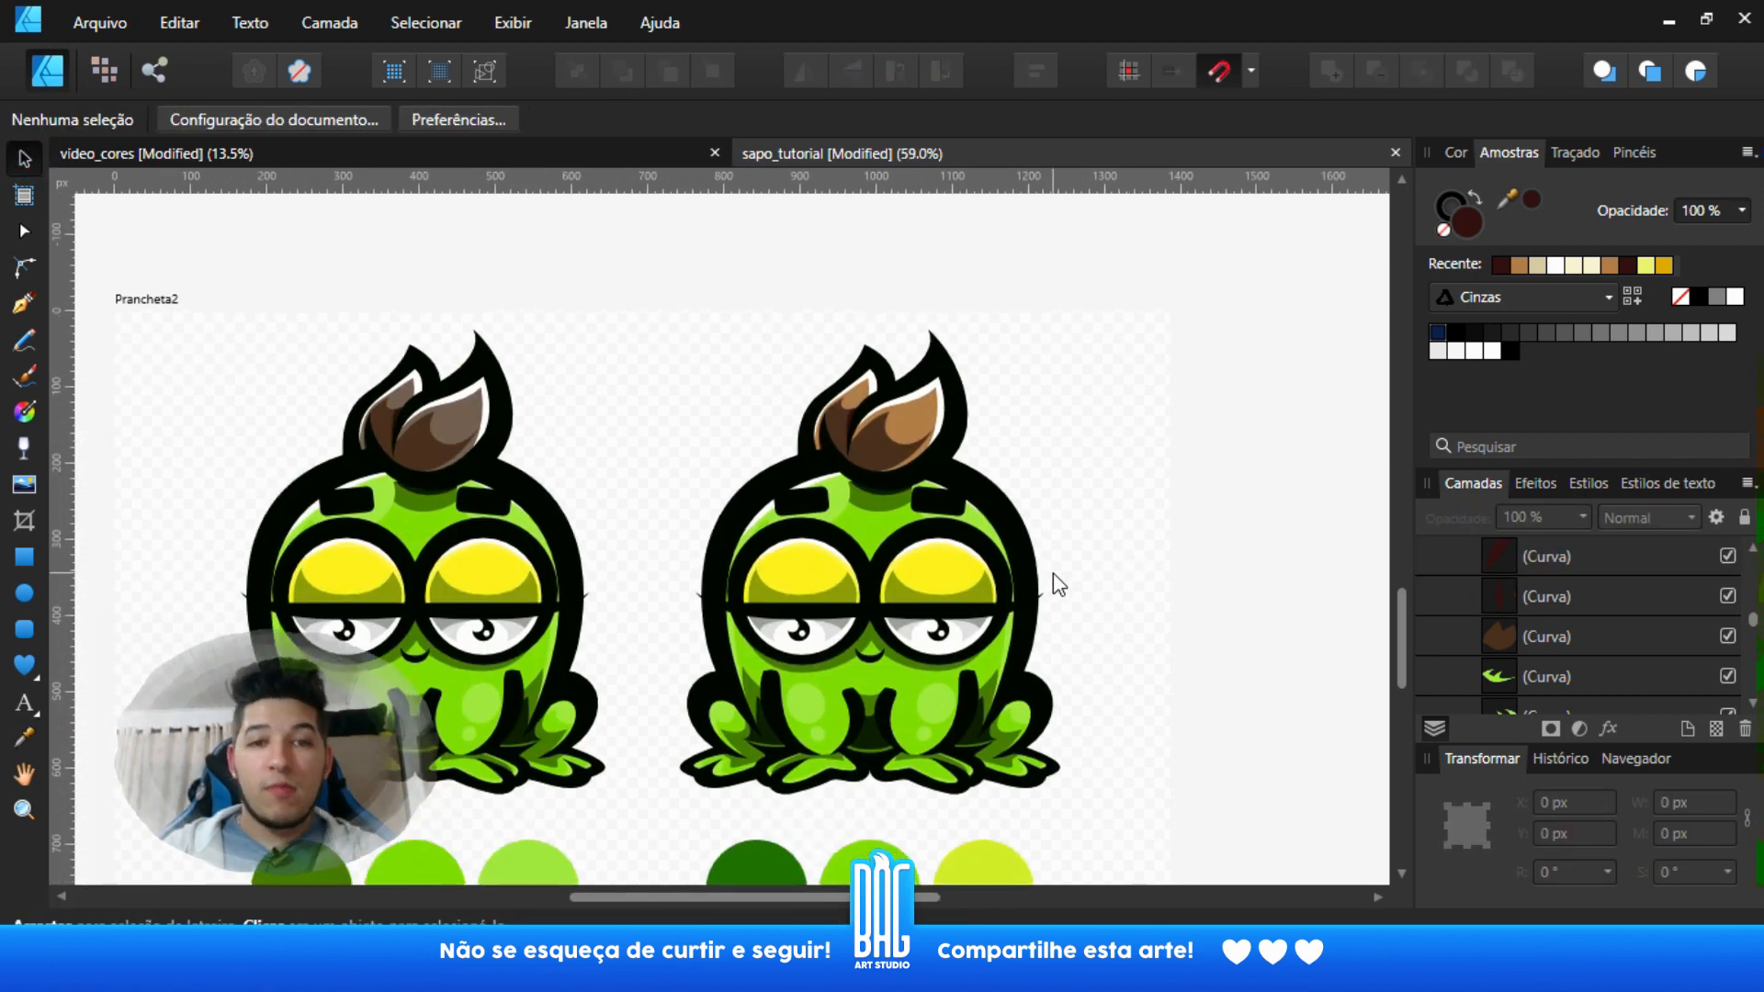
# - Select all the right frog's light green highlight curves and merge them into one shape with the Add operation
pyautogui.scroll(-2, 1057, 585)
pyautogui.scroll(-3, 1569, 647)
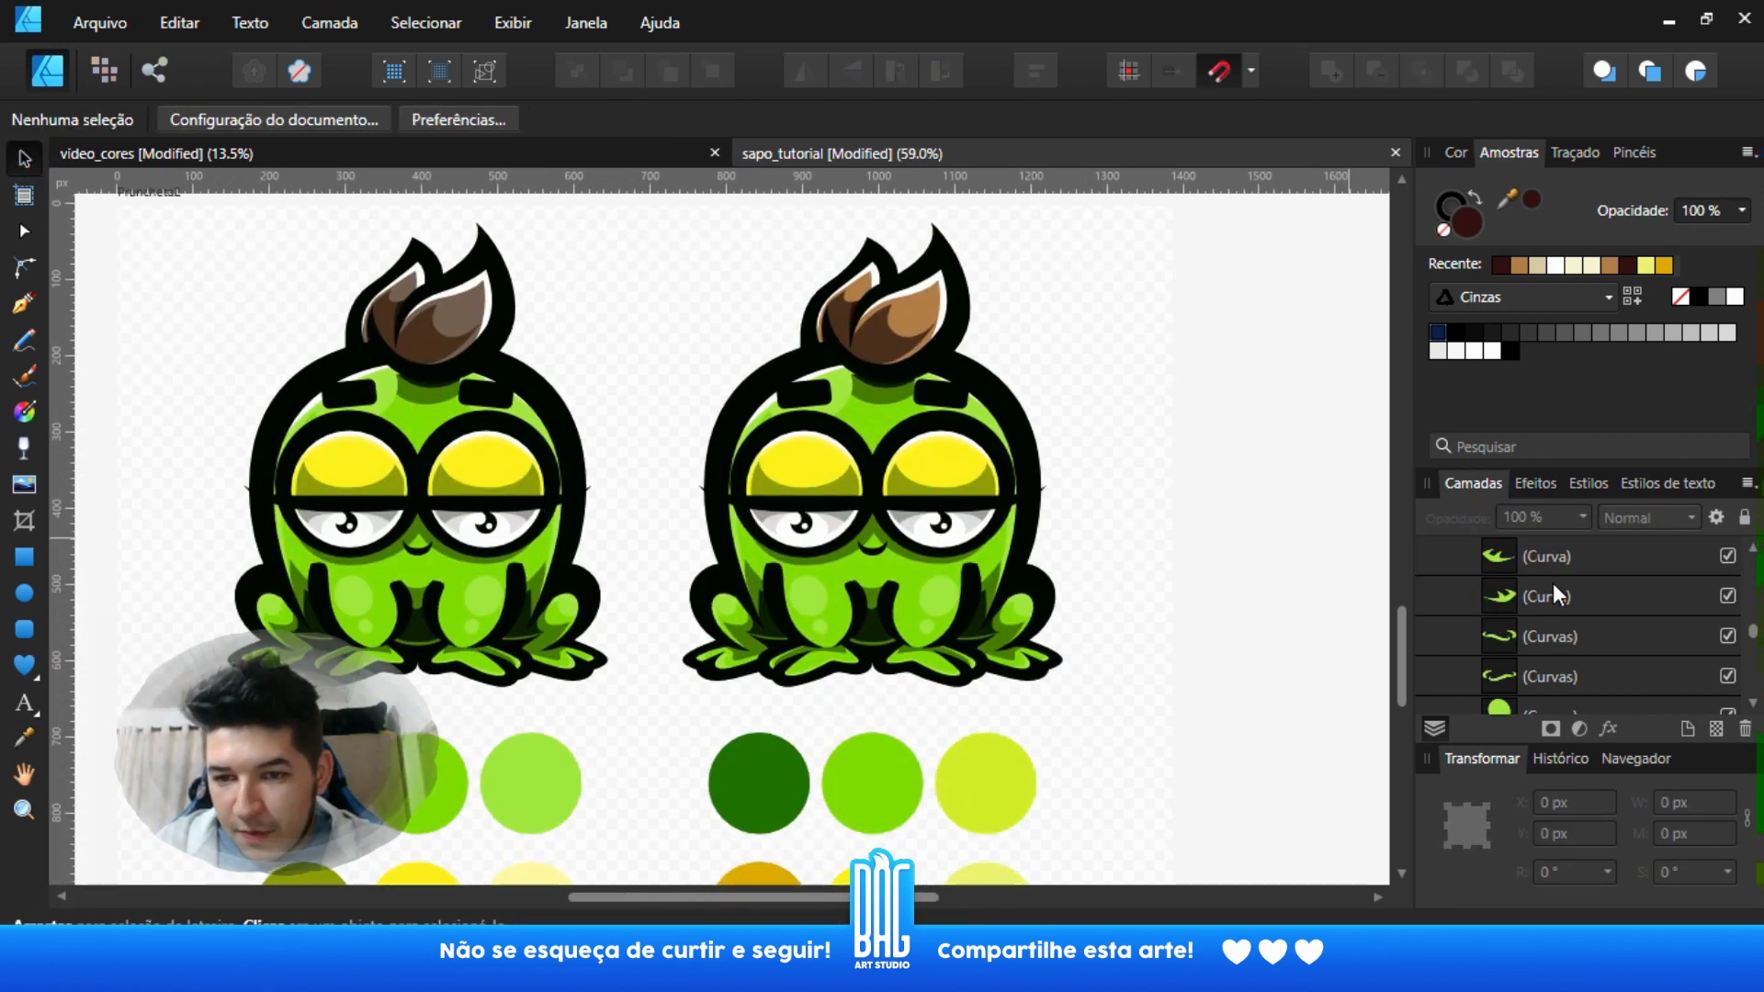
pyautogui.click(1547, 555)
pyautogui.scroll(-3, 1568, 636)
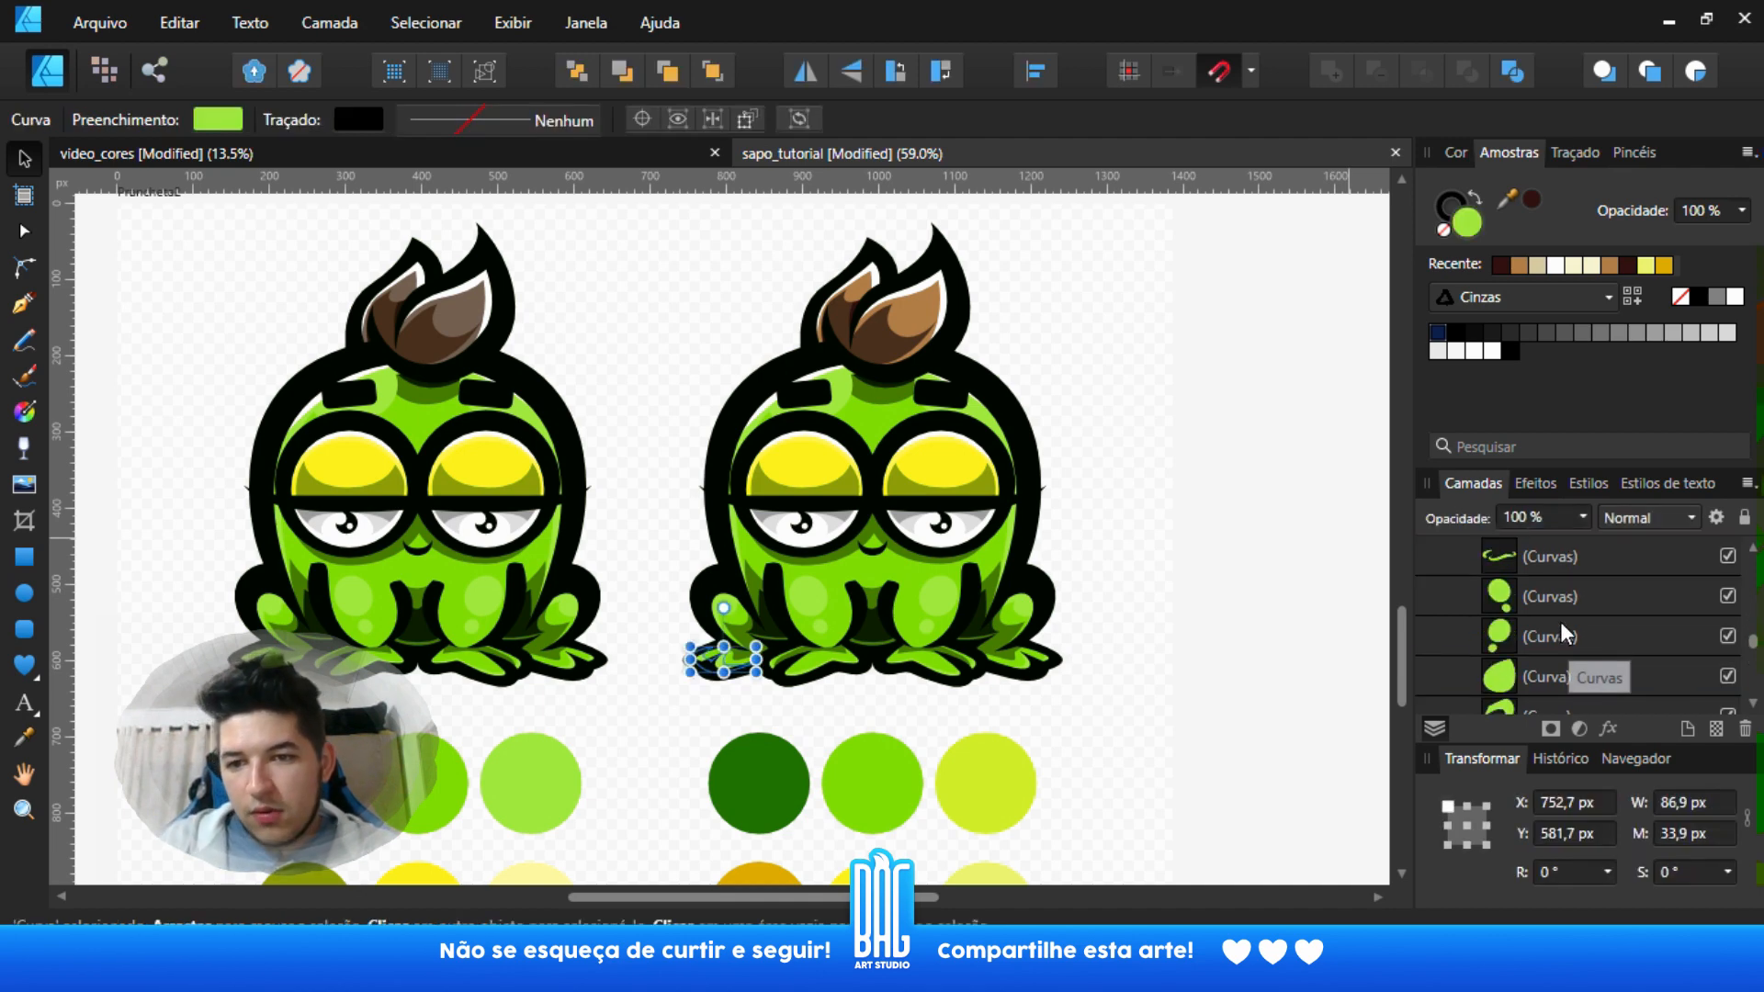
pyautogui.scroll(-4, 1558, 621)
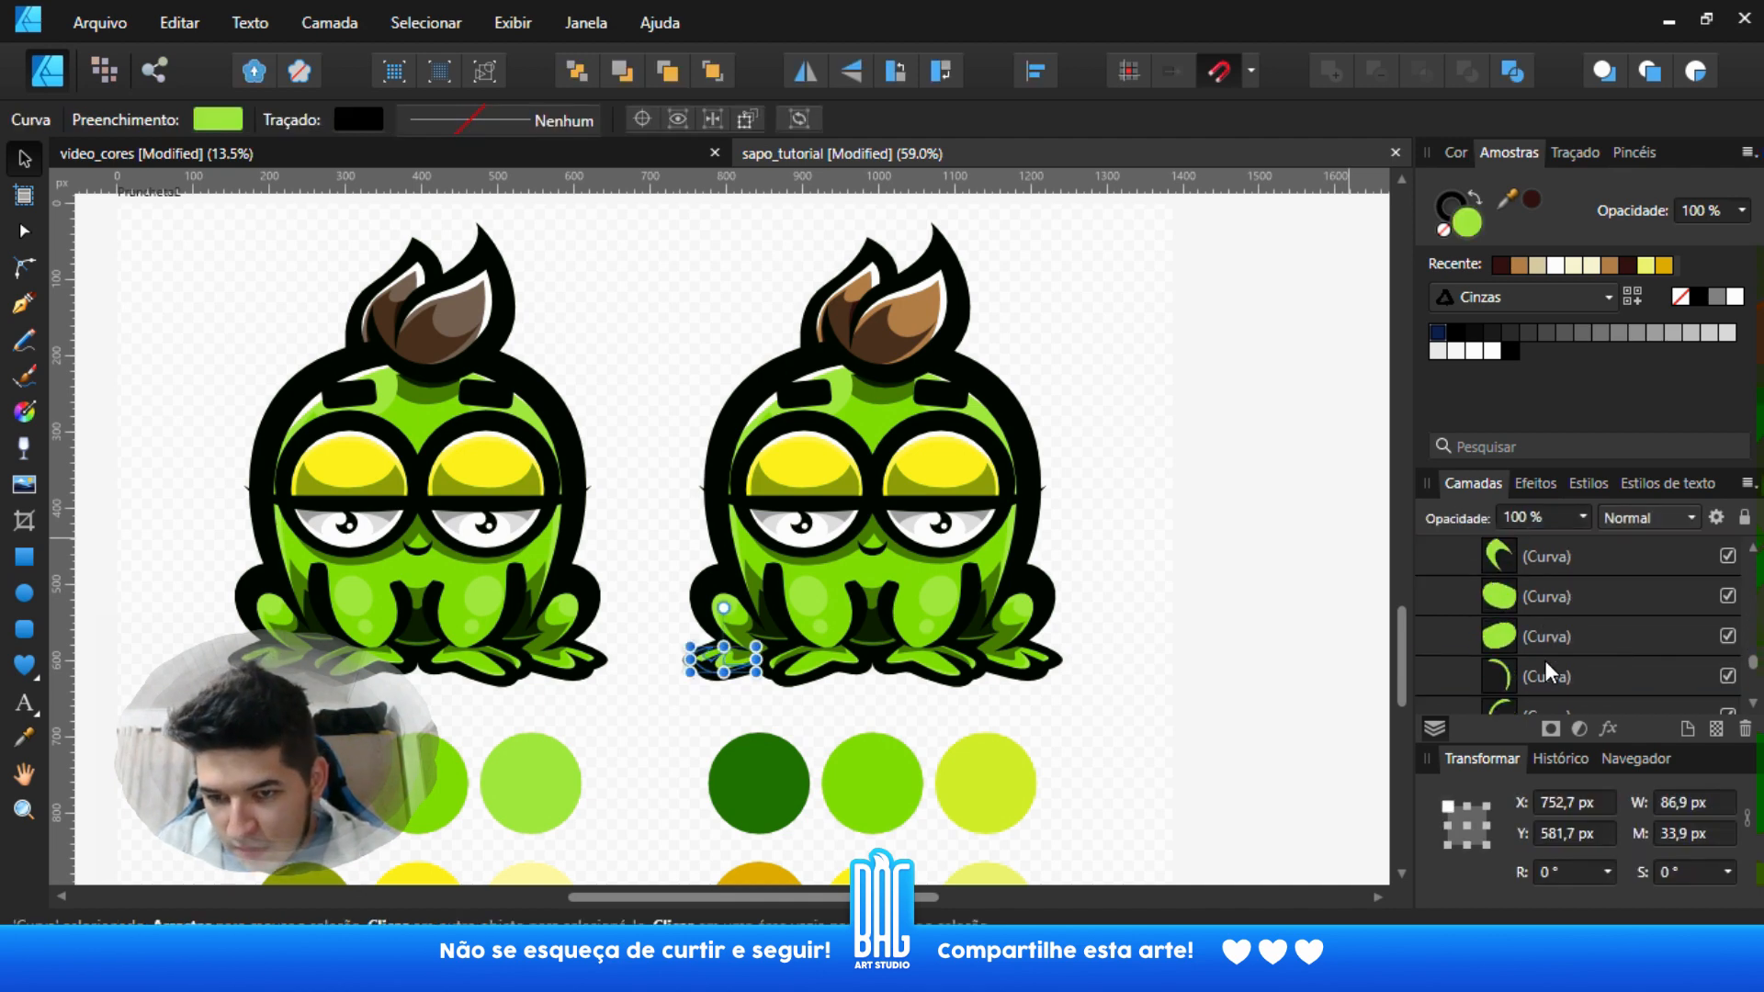
pyautogui.keyDown('shift'); pyautogui.click(1552, 599); pyautogui.keyUp('shift')
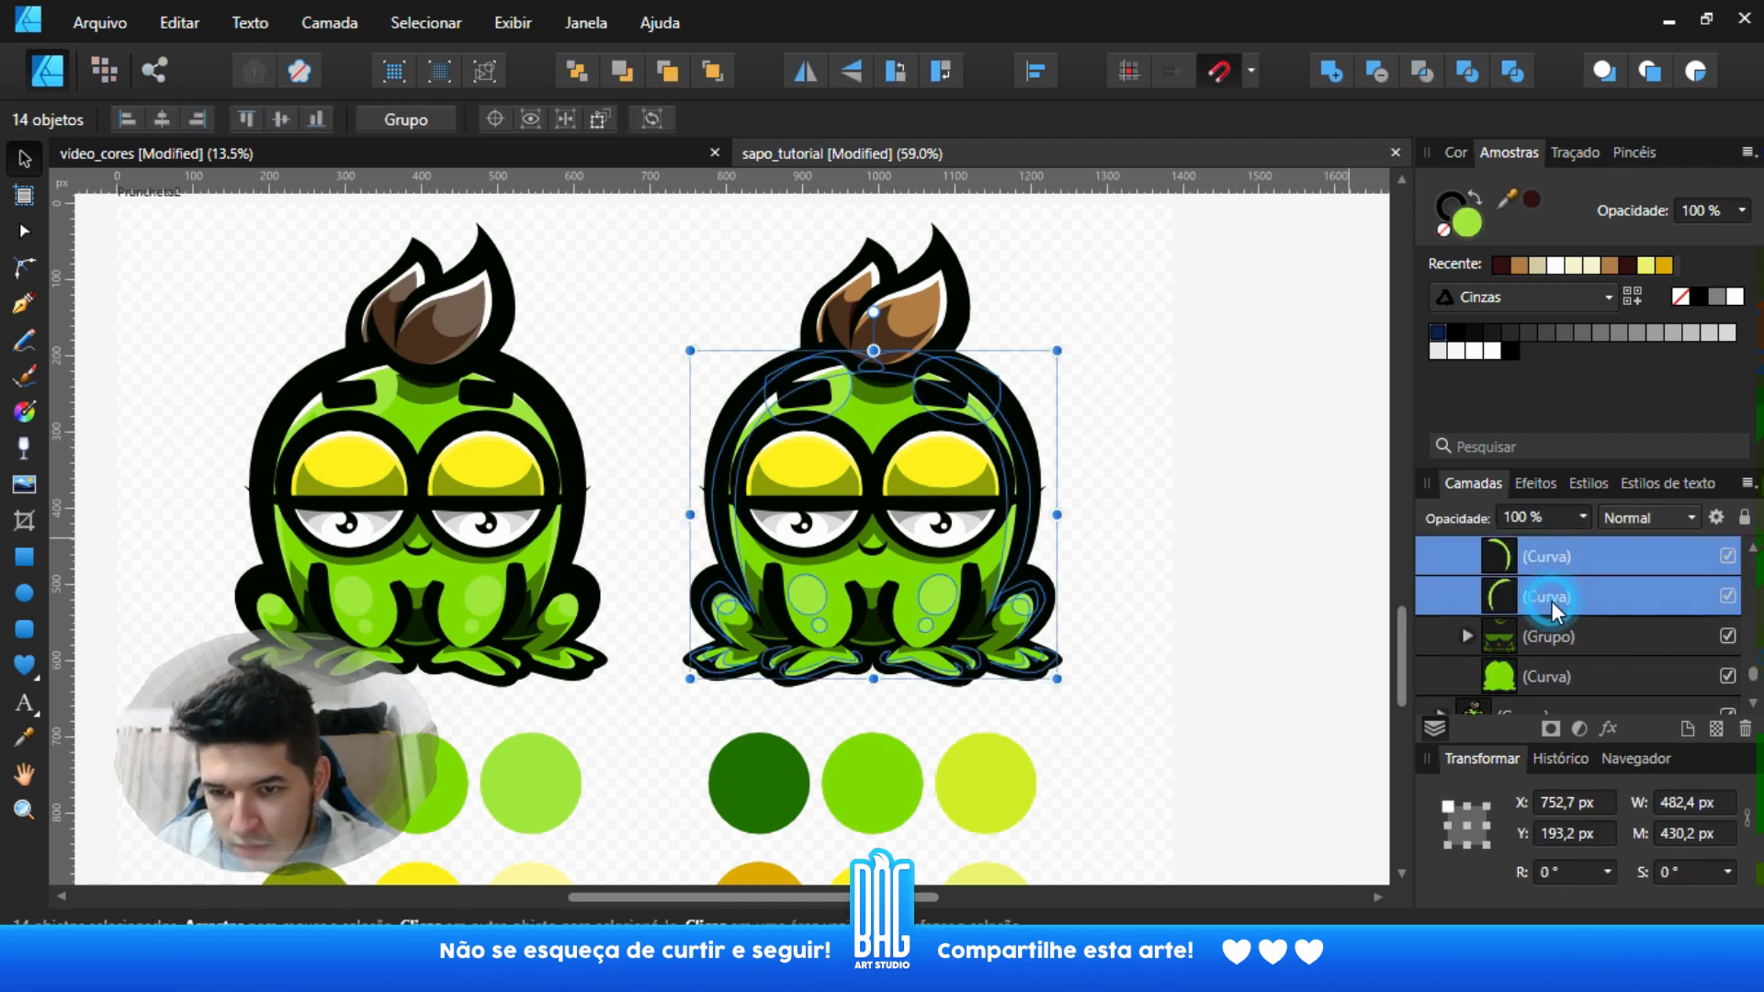
pyautogui.click(1329, 92)
# - Fill the merged body highlights with the yellow-green sampled from the third circle of the right-hand green row
pyautogui.scroll(-5, 1150, 390)
pyautogui.click(23, 738)
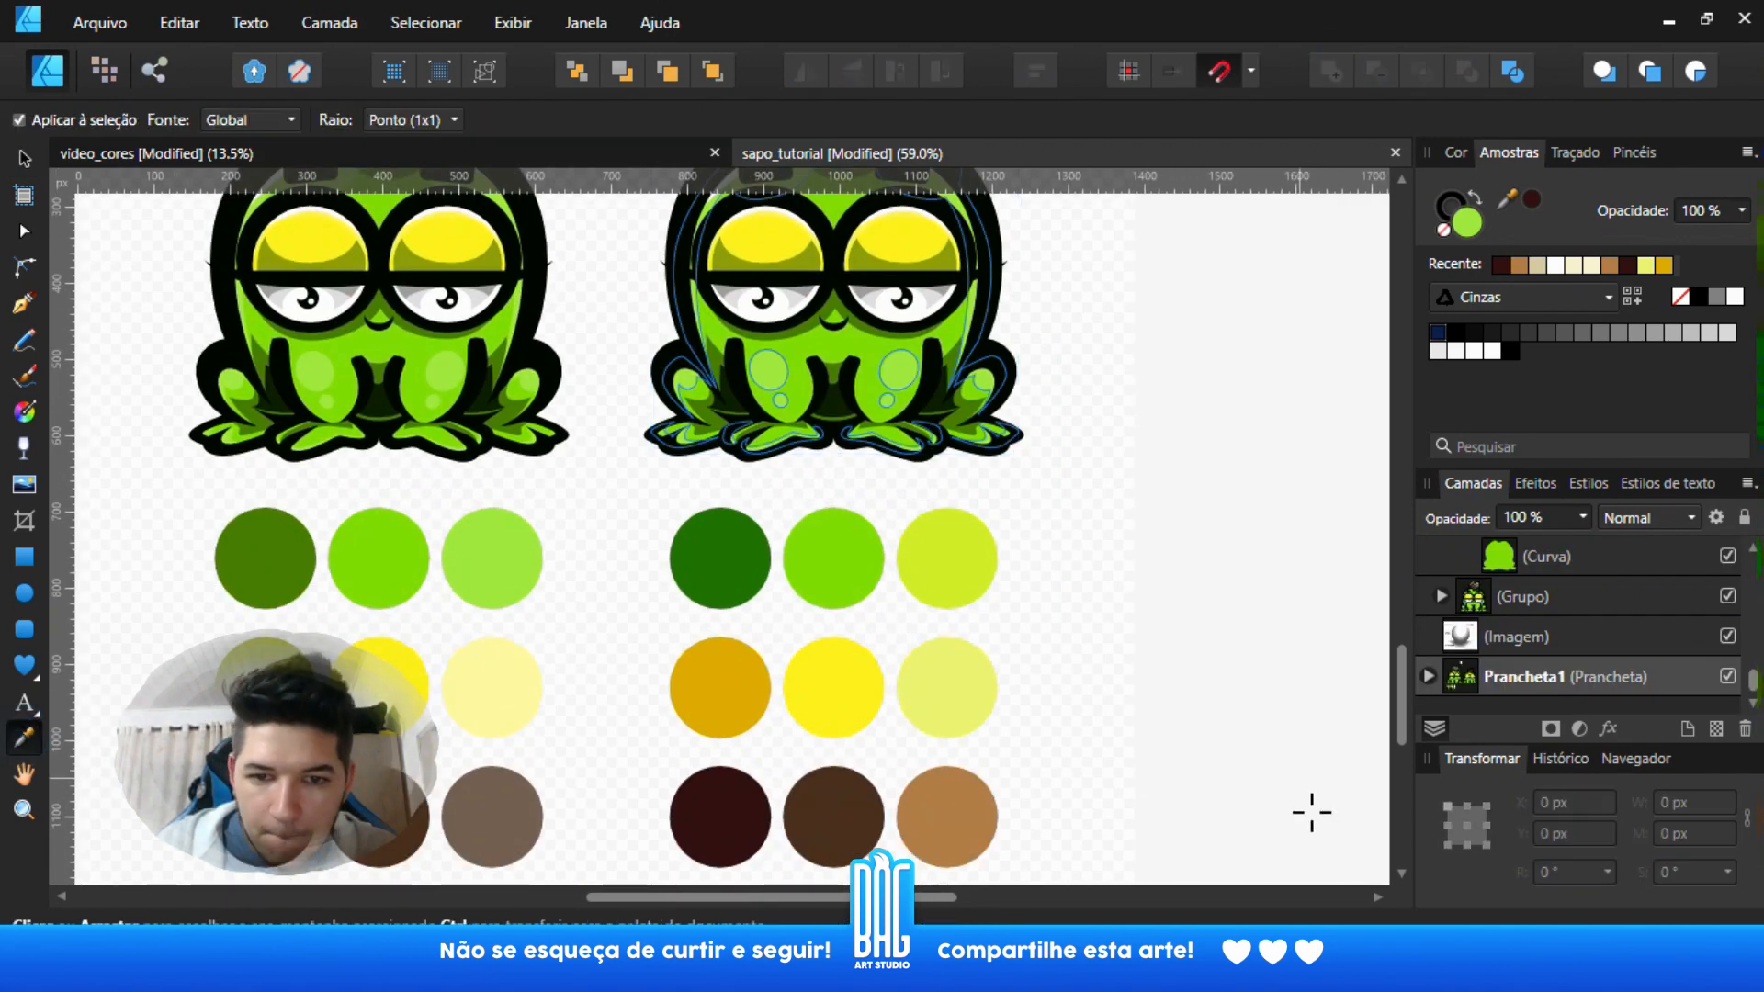
pyautogui.click(972, 575)
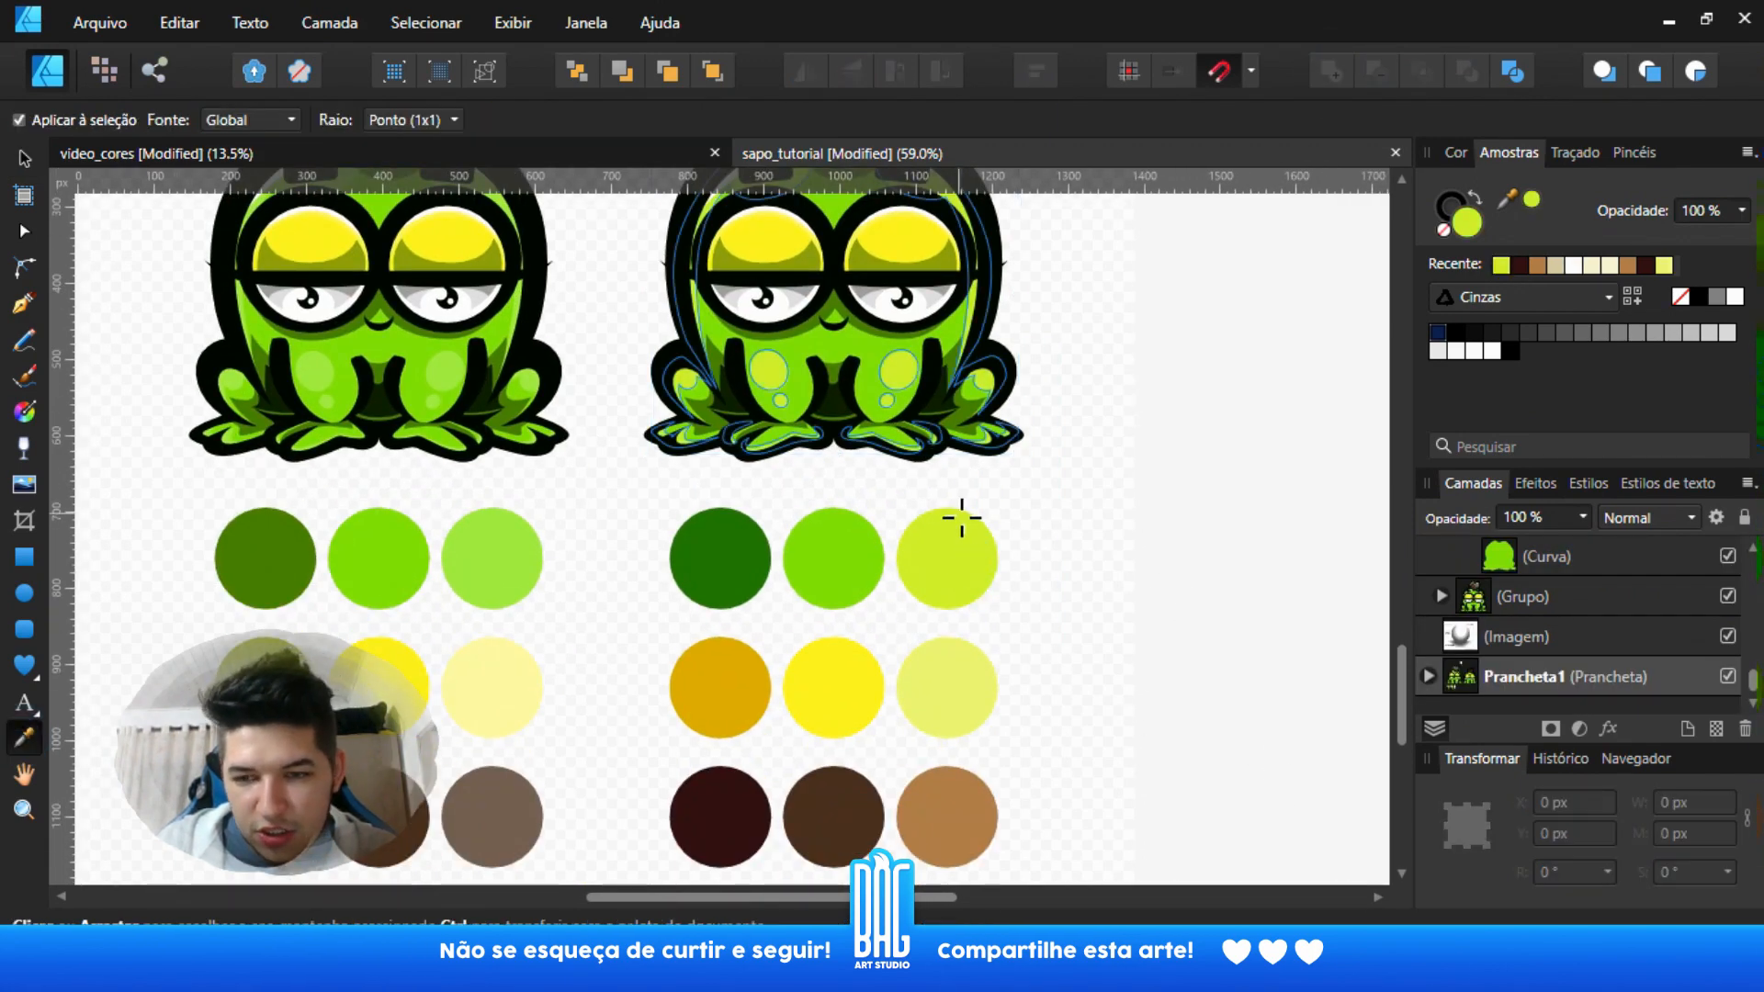
# - Fill the right frog's green body-shadow group with the dark green sampled from the first circle of the green row
pyautogui.scroll(1, 1523, 599)
pyautogui.click(1544, 681)
pyautogui.click(1547, 647)
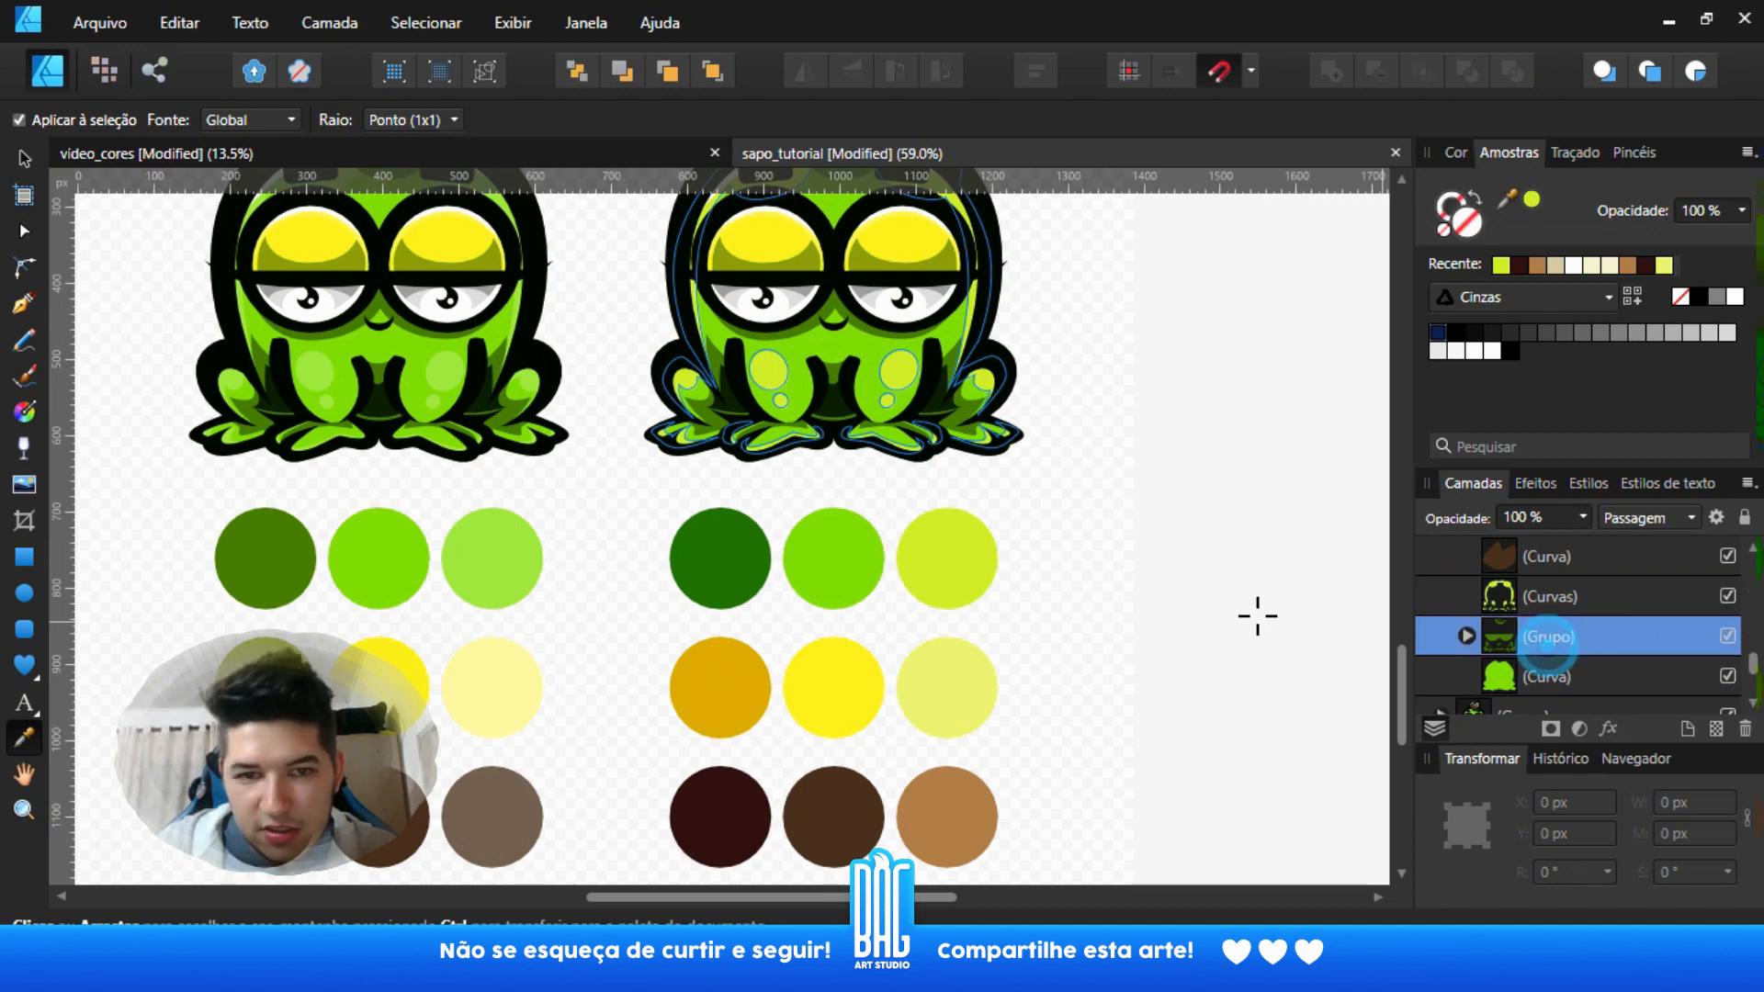
pyautogui.moveTo(835, 533); pyautogui.dragTo(851, 603)
pyautogui.scroll(3, 851, 604)
pyautogui.click(755, 612)
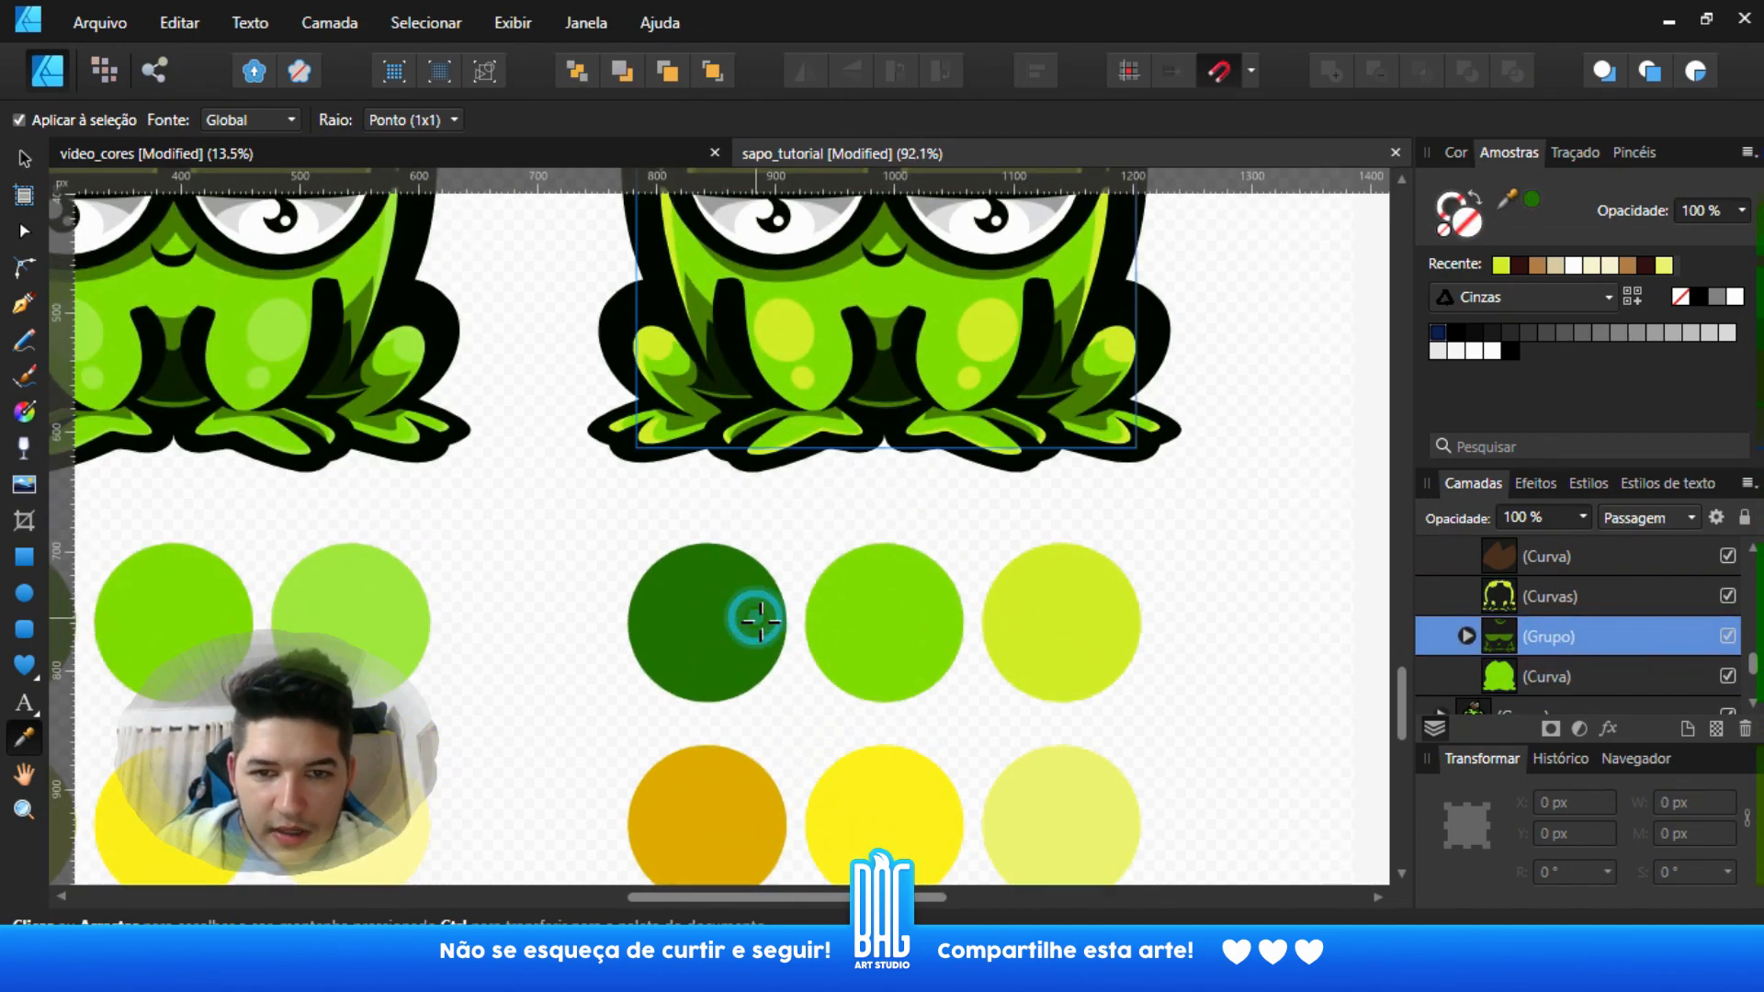
pyautogui.scroll(-4, 820, 569)
pyautogui.scroll(2, 891, 606)
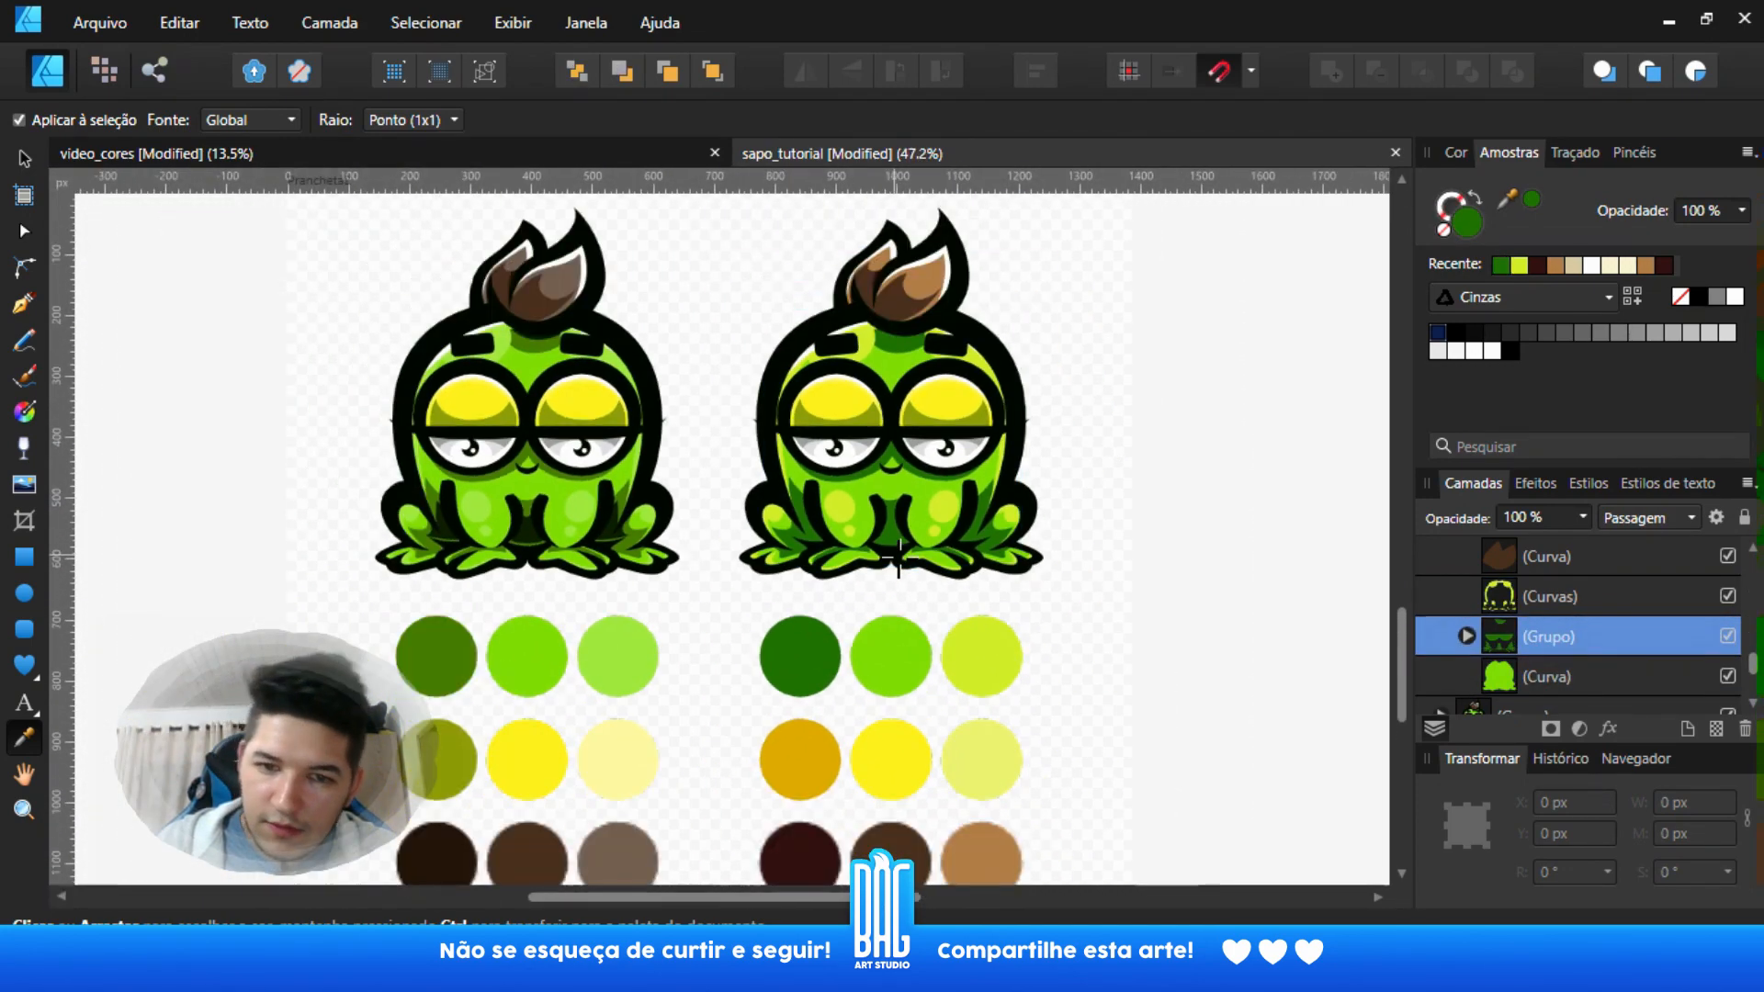
# - Fill the right frog's light grey eye curve with the cream sampled from the second circle of the right-hand bottom row
pyautogui.scroll(2, 889, 669)
pyautogui.scroll(-4, 862, 552)
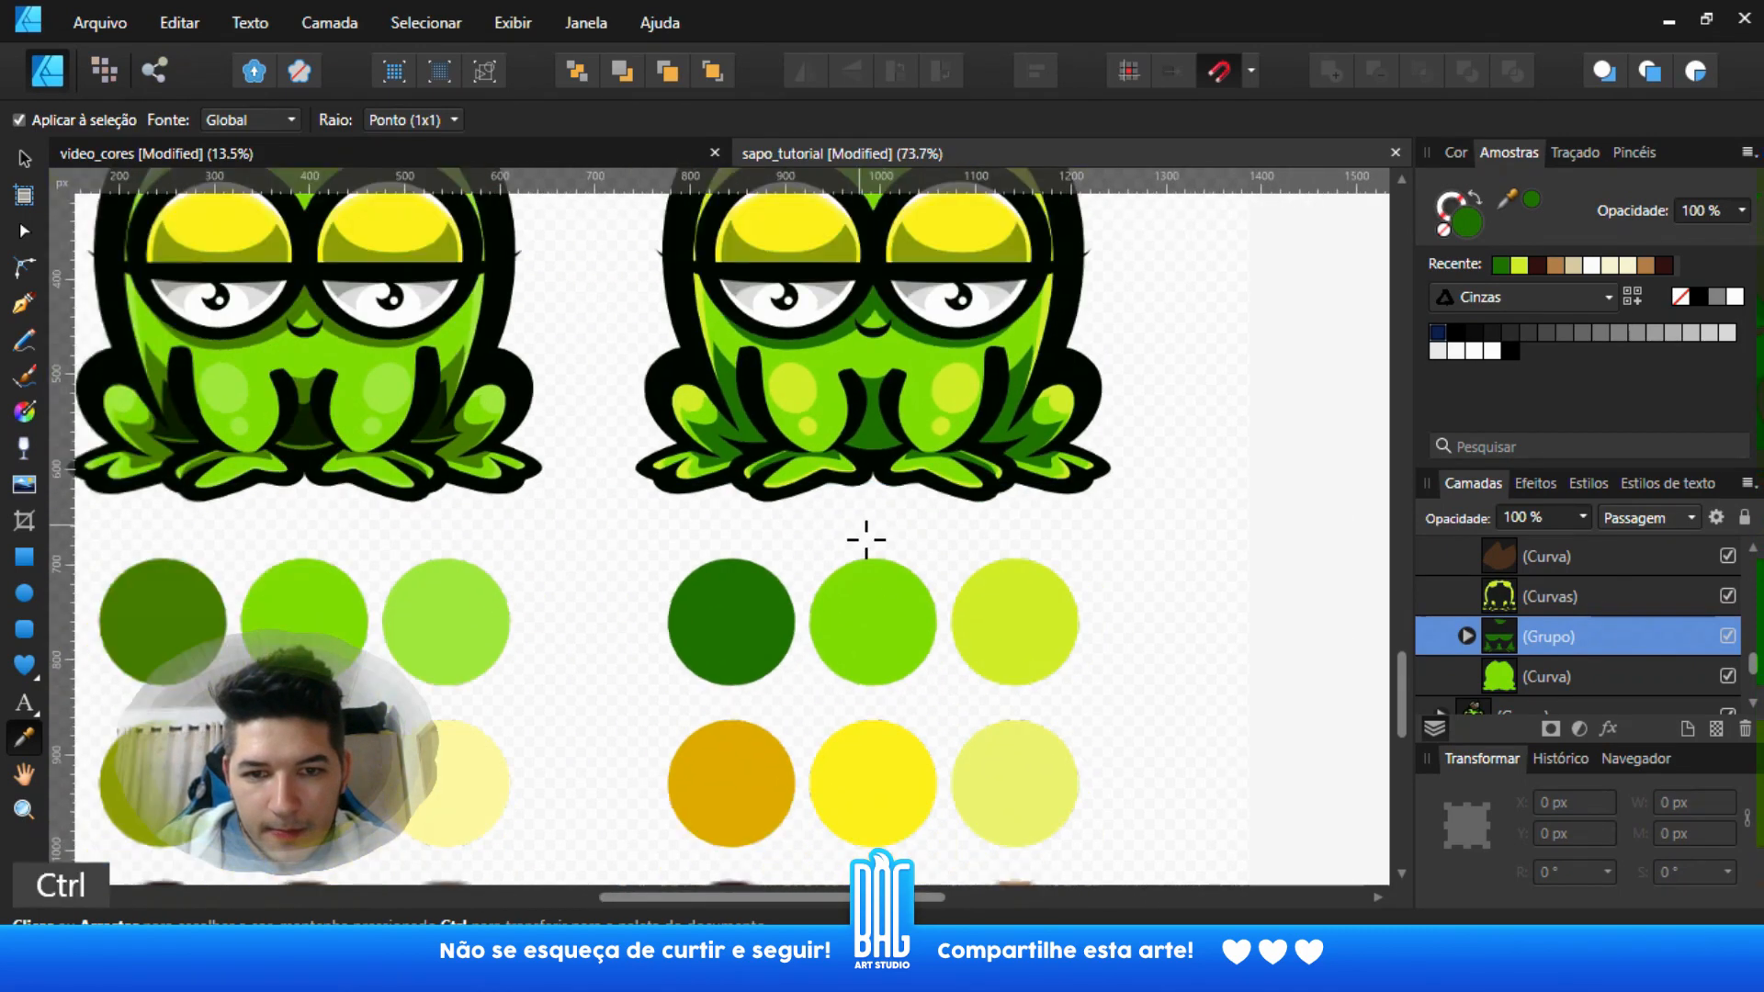
pyautogui.press('v')
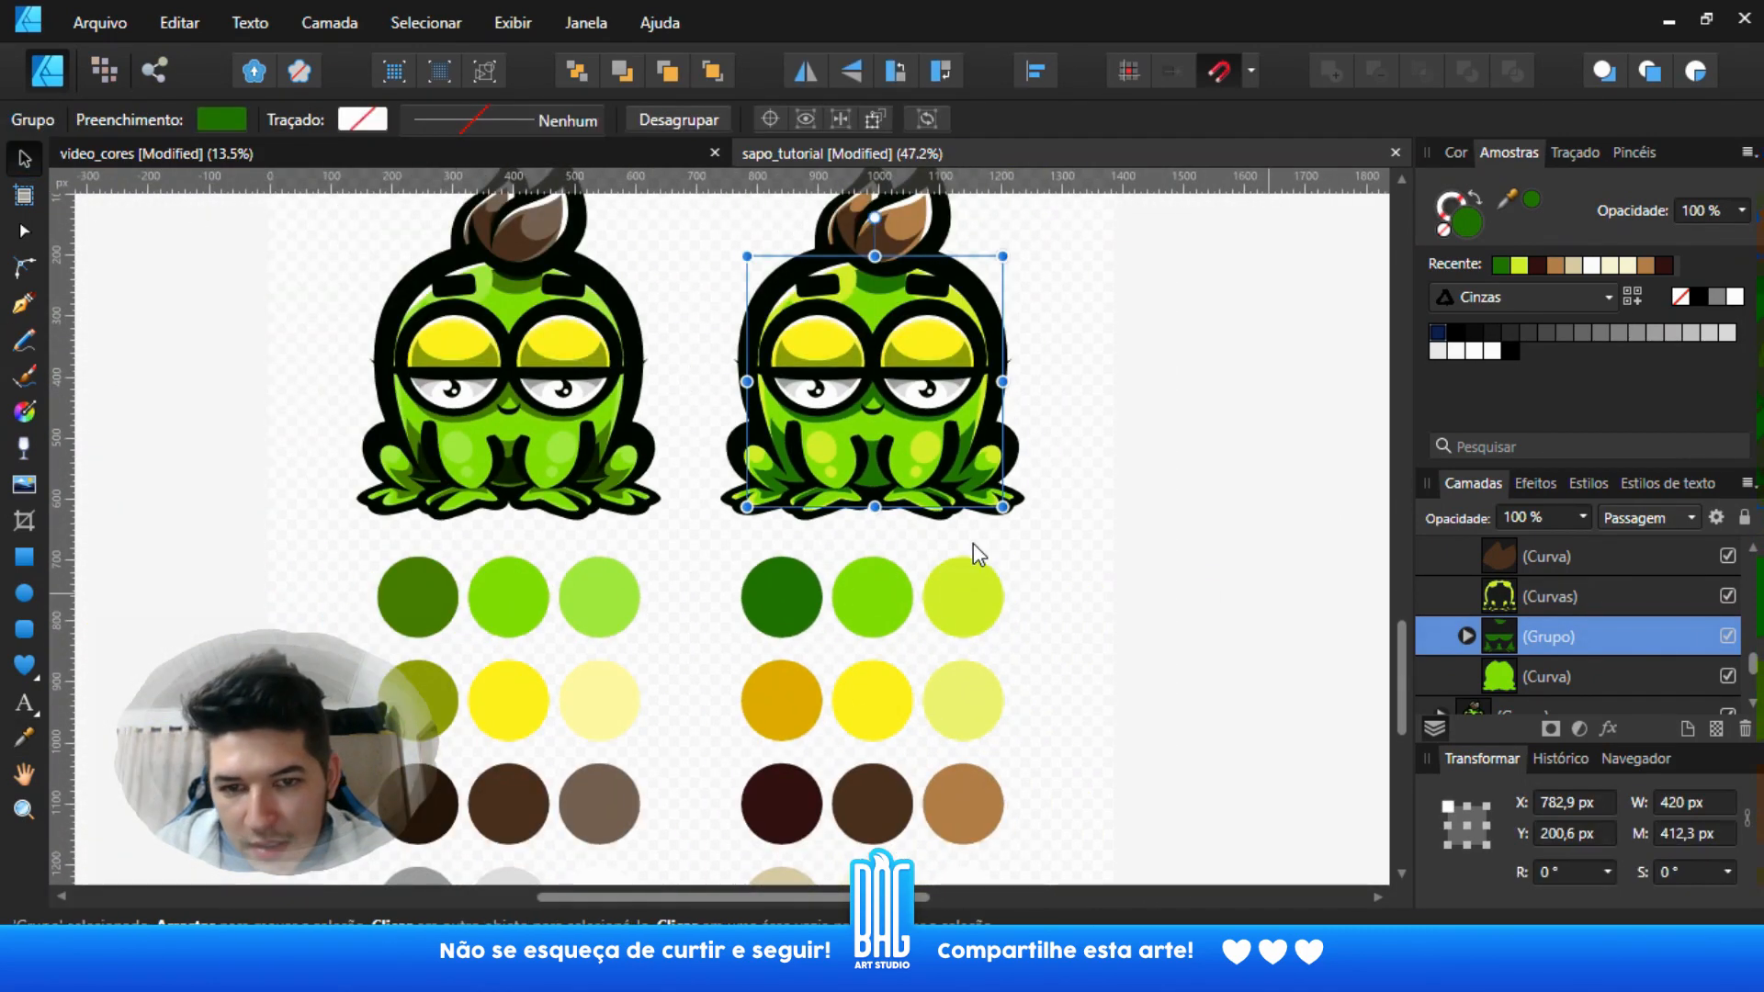
pyautogui.scroll(1, 871, 542)
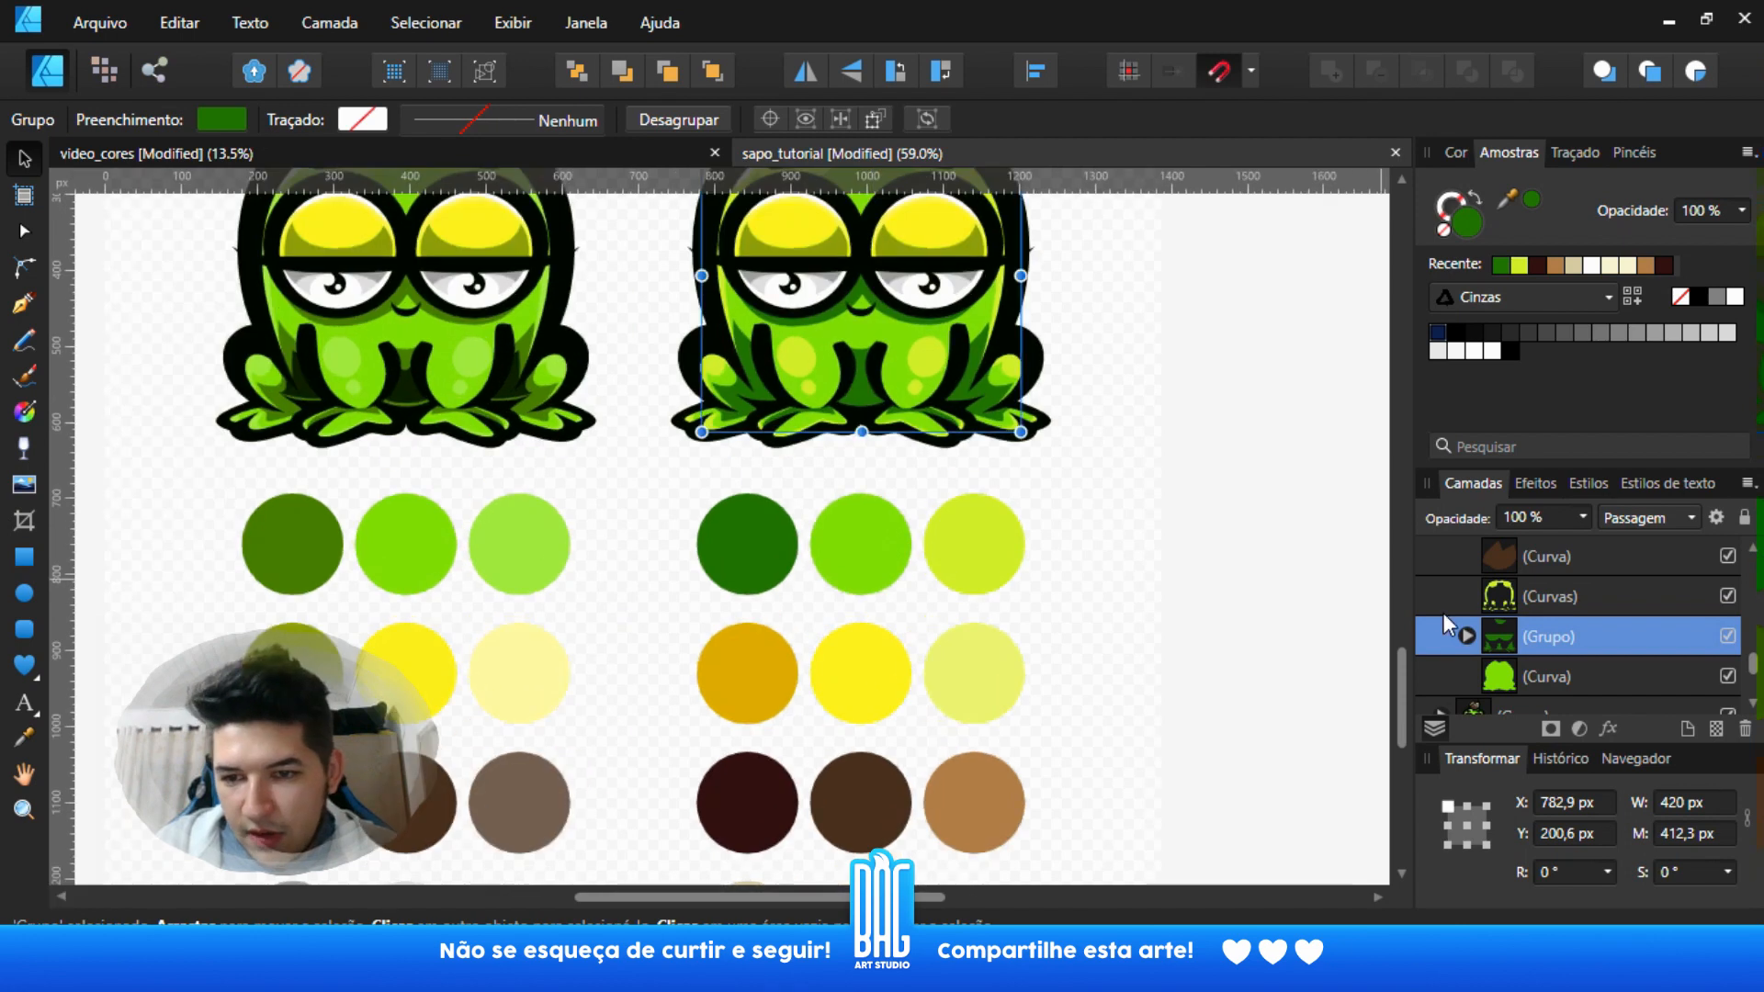
pyautogui.scroll(-2, 1518, 641)
pyautogui.scroll(1, 1531, 591)
pyautogui.click(1531, 592)
pyautogui.scroll(2, 1531, 592)
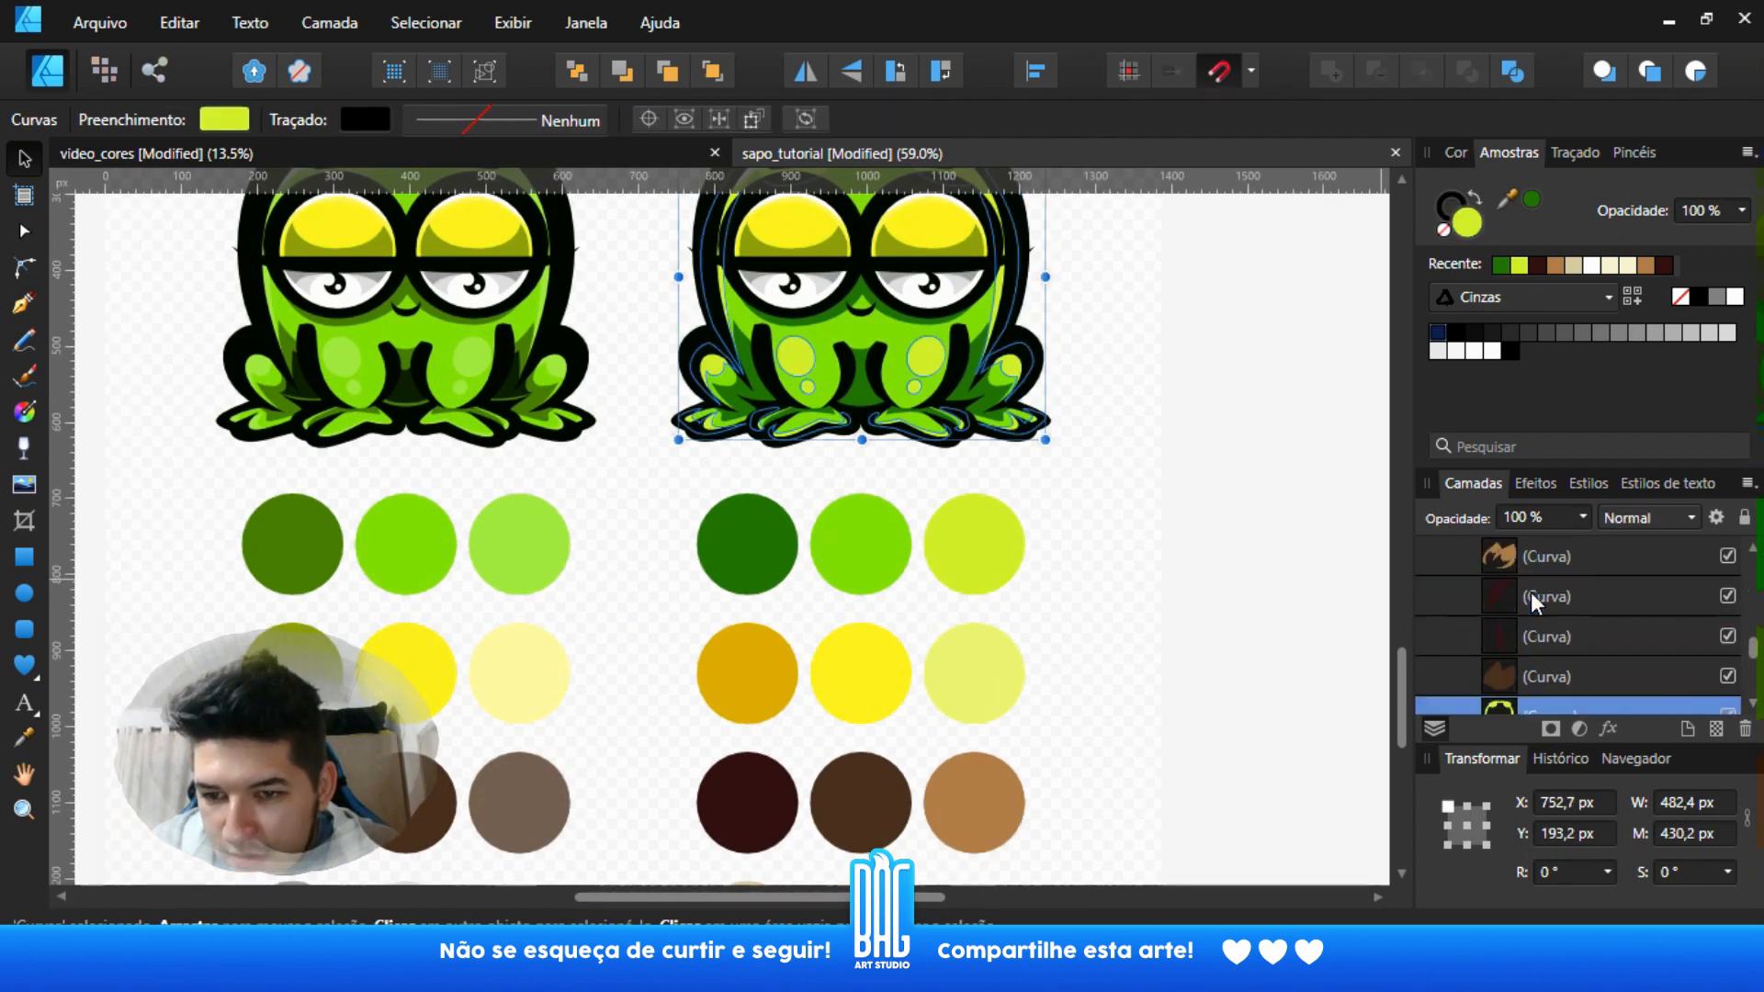
pyautogui.click(1534, 634)
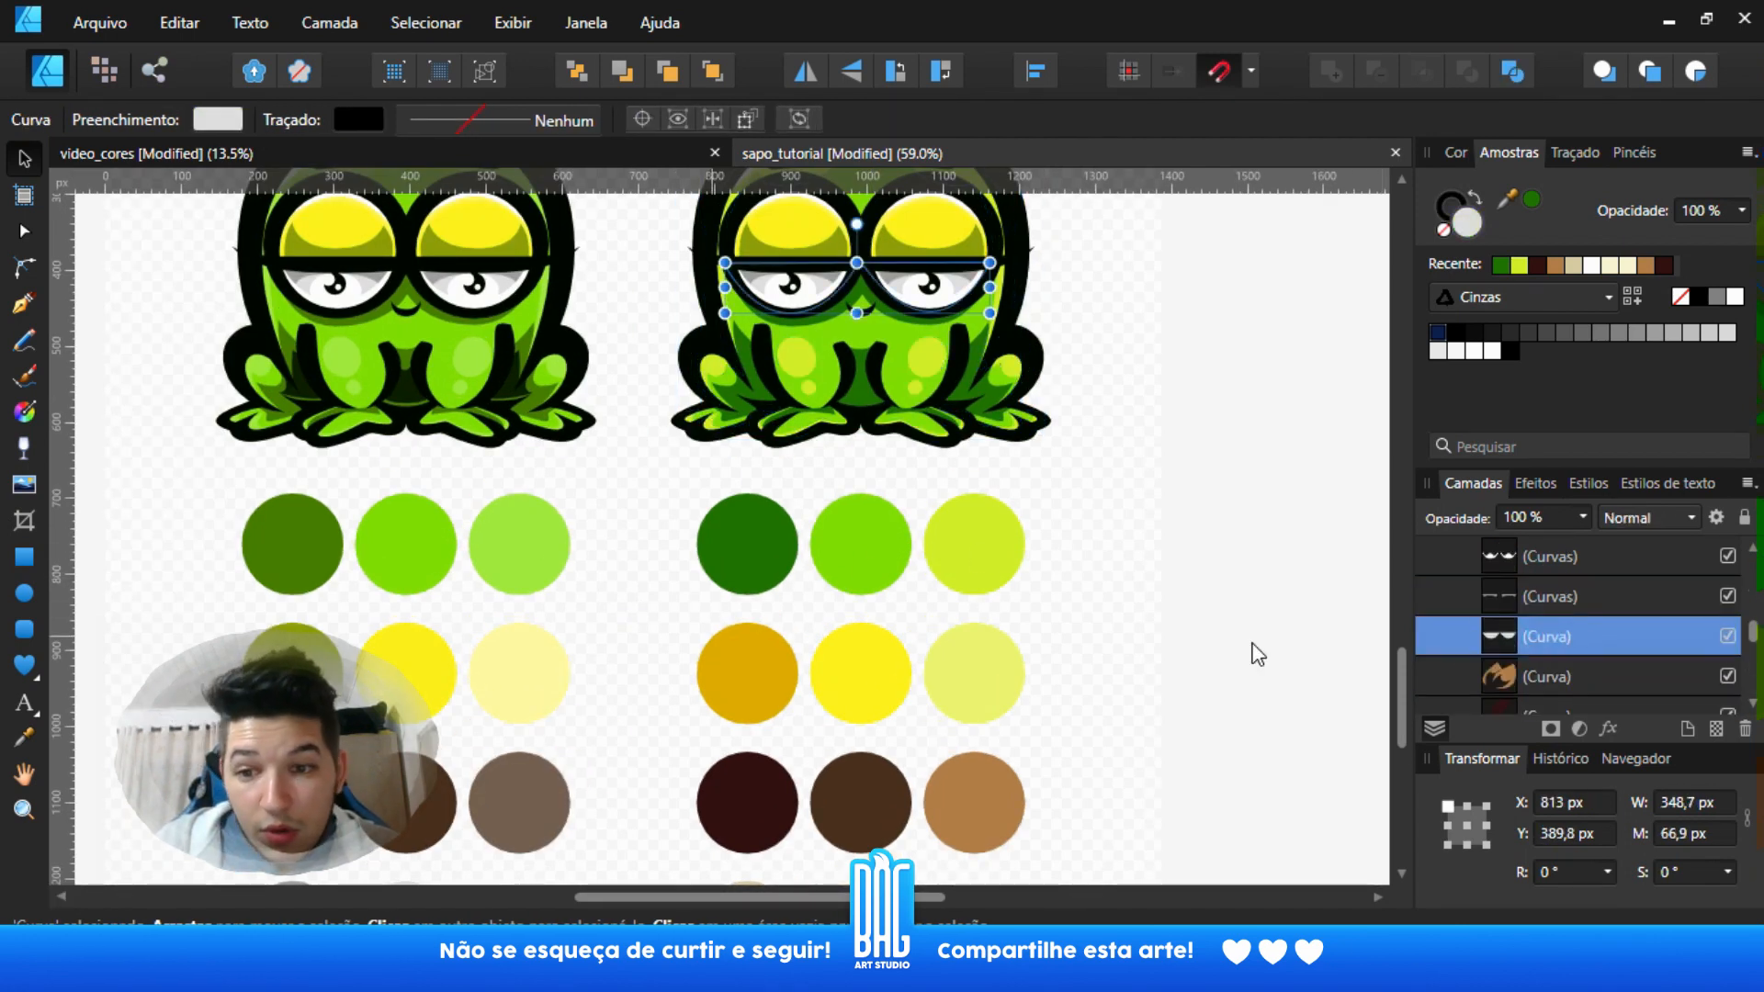
pyautogui.click(25, 739)
pyautogui.moveTo(818, 791)
pyautogui.mouseDown()
pyautogui.moveTo(871, 613)
pyautogui.moveTo(967, 738)
pyautogui.mouseUp()
pyautogui.click(909, 752)
# - Fill the eye-shadow curves with the bottom row's beige first circle and the eye-white curves with its white third circle
pyautogui.click(1654, 602)
pyautogui.moveTo(1120, 693); pyautogui.dragTo(1105, 619)
pyautogui.click(800, 800)
pyautogui.click(1593, 559)
pyautogui.moveTo(1112, 497); pyautogui.dragTo(1019, 489)
pyautogui.click(975, 804)
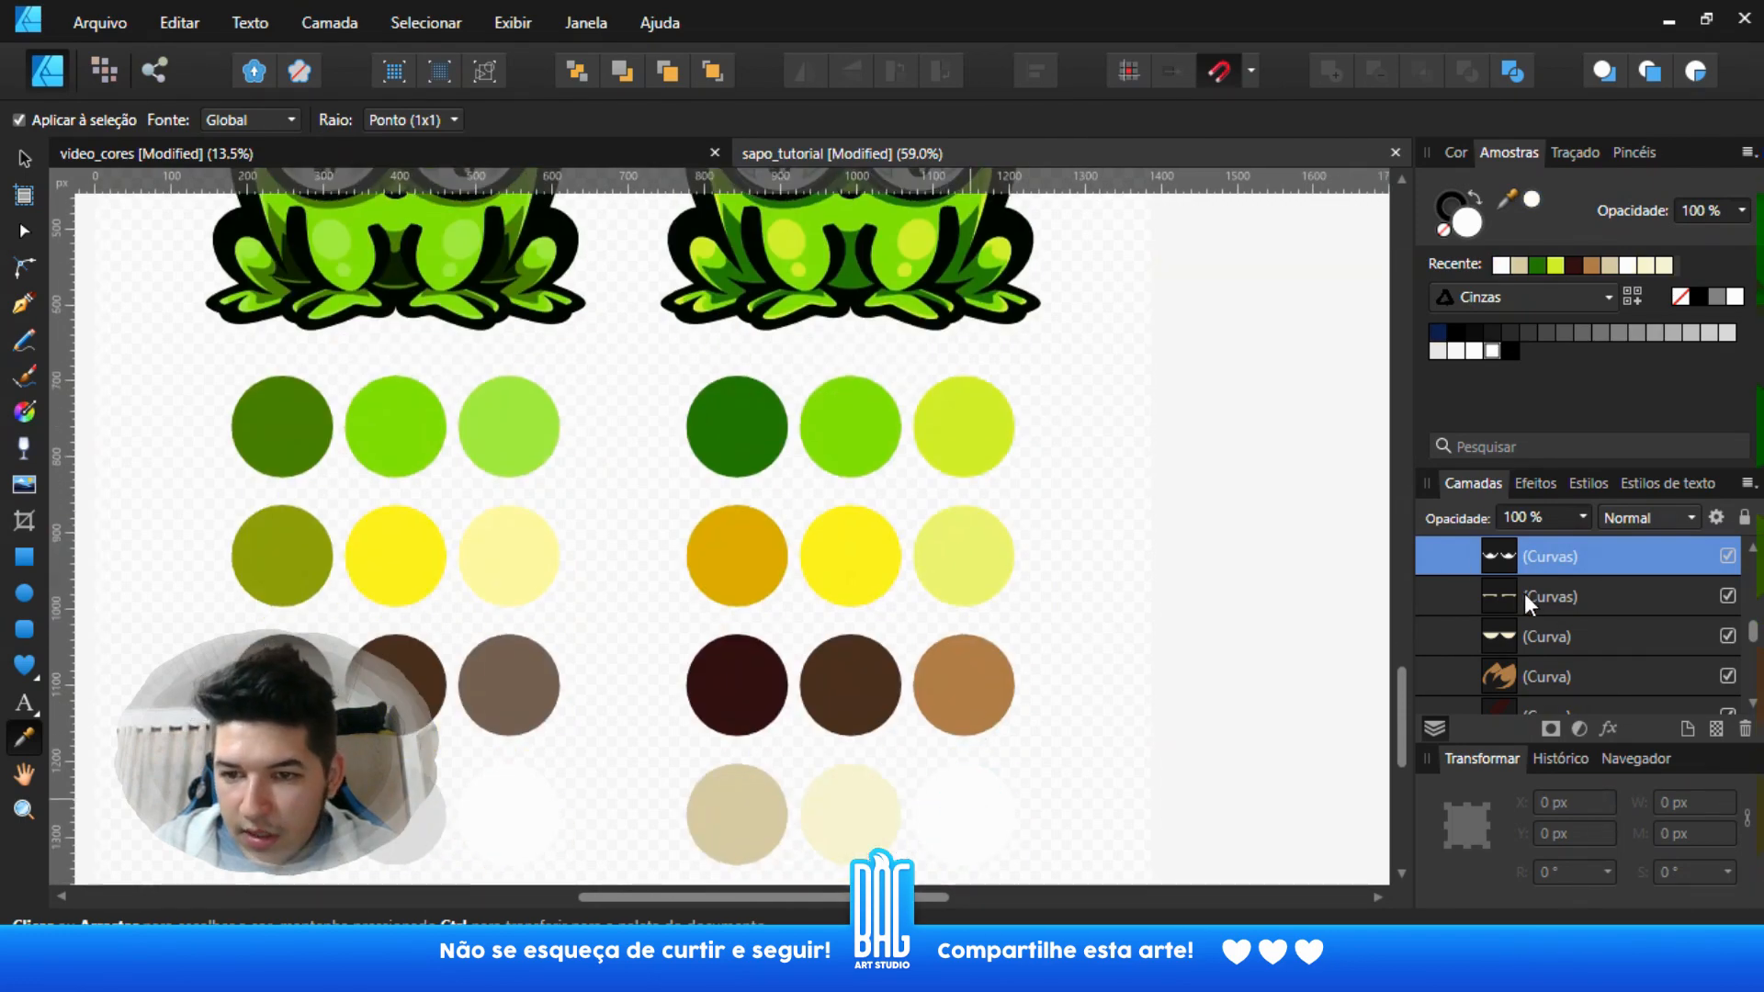
# - Fill the right frog's eyelids with the yellow row's middle circle colour and the eyelid shadows with its golden first circle colour
pyautogui.scroll(2, 1525, 593)
pyautogui.click(1515, 644)
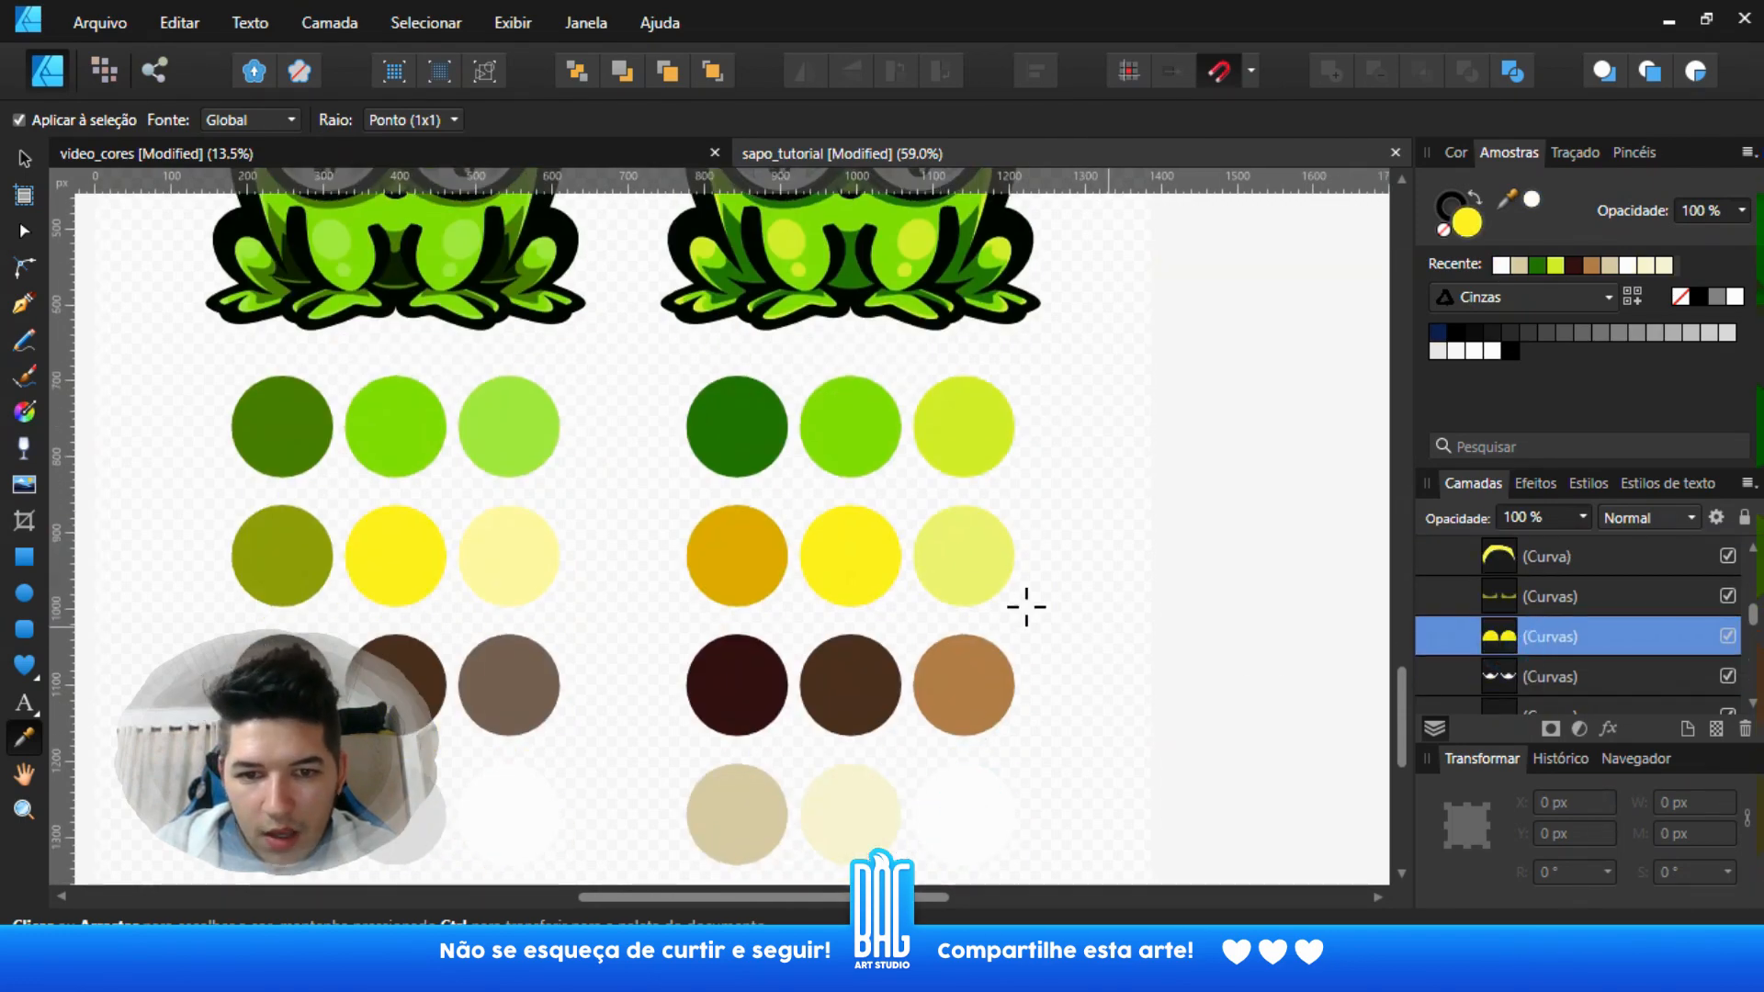
pyautogui.click(854, 560)
pyautogui.scroll(2, 1195, 606)
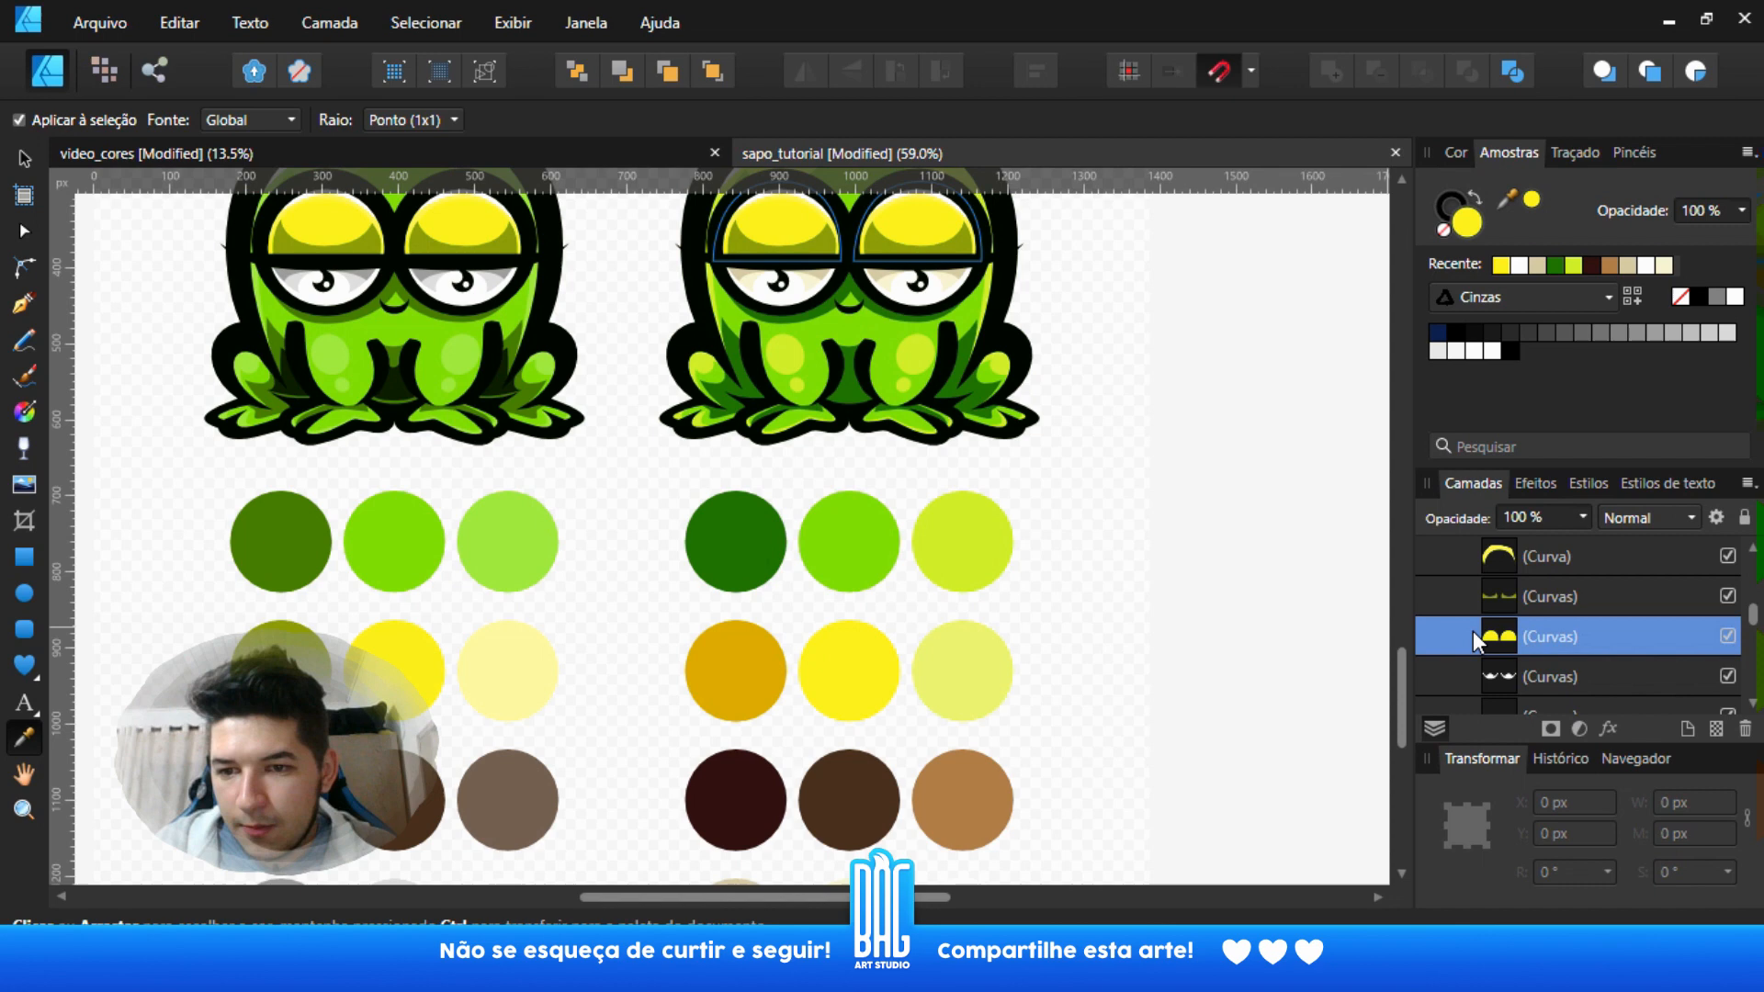
pyautogui.click(1529, 596)
pyautogui.click(769, 677)
pyautogui.scroll(2, 816, 688)
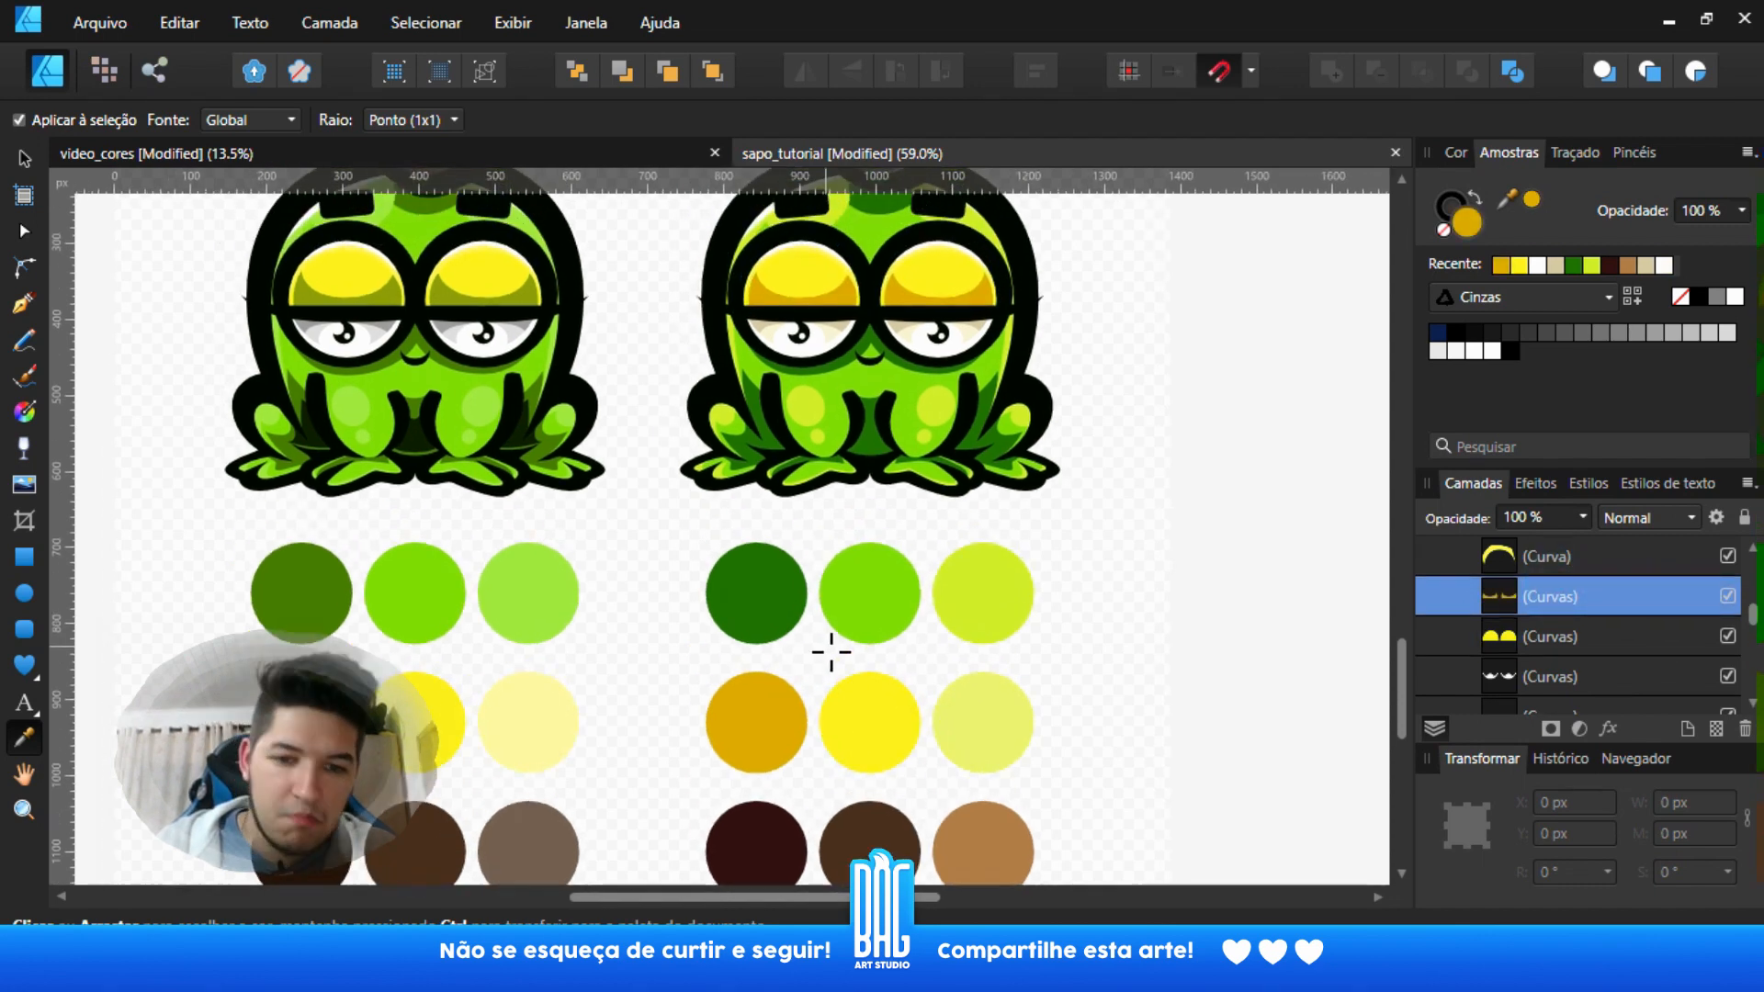
# - Select the two eyelid highlight curves of the right frog and merge them into one shape with the Add operation
pyautogui.click(1528, 558)
pyautogui.scroll(1, 1545, 680)
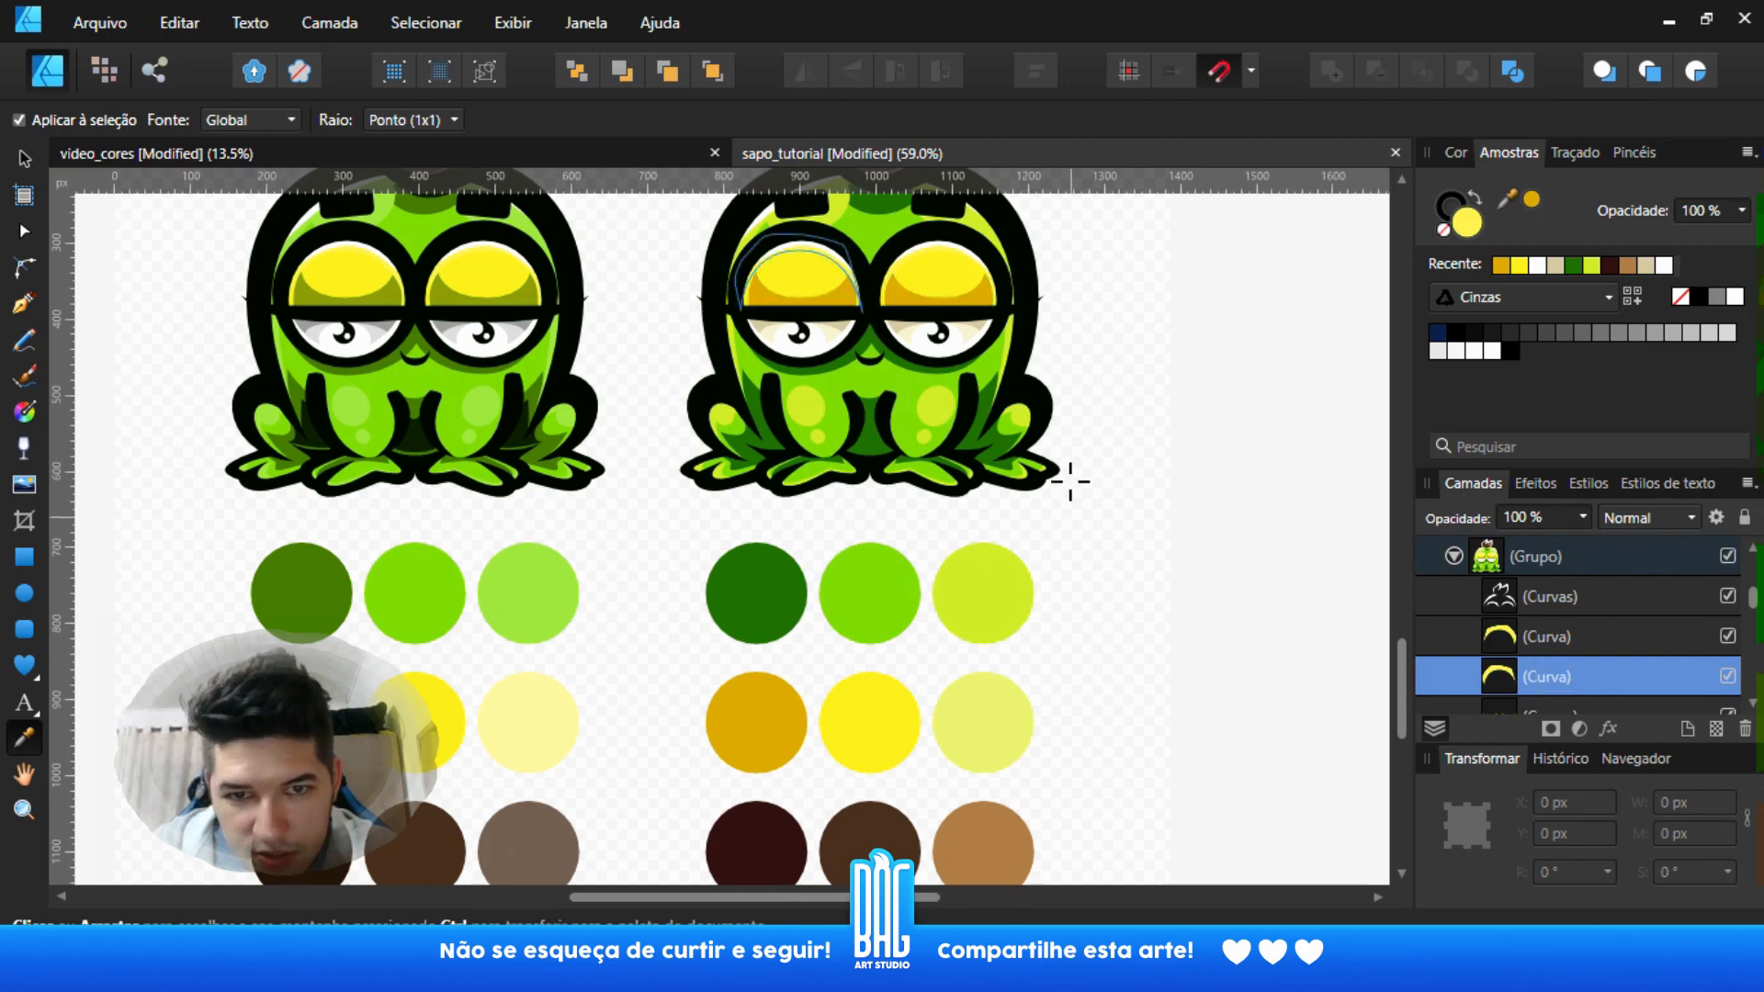
pyautogui.scroll(1, 933, 384)
pyautogui.keyDown('ctrl'); pyautogui.scroll(5, 796, 294); pyautogui.keyUp('ctrl')
pyautogui.press('p')
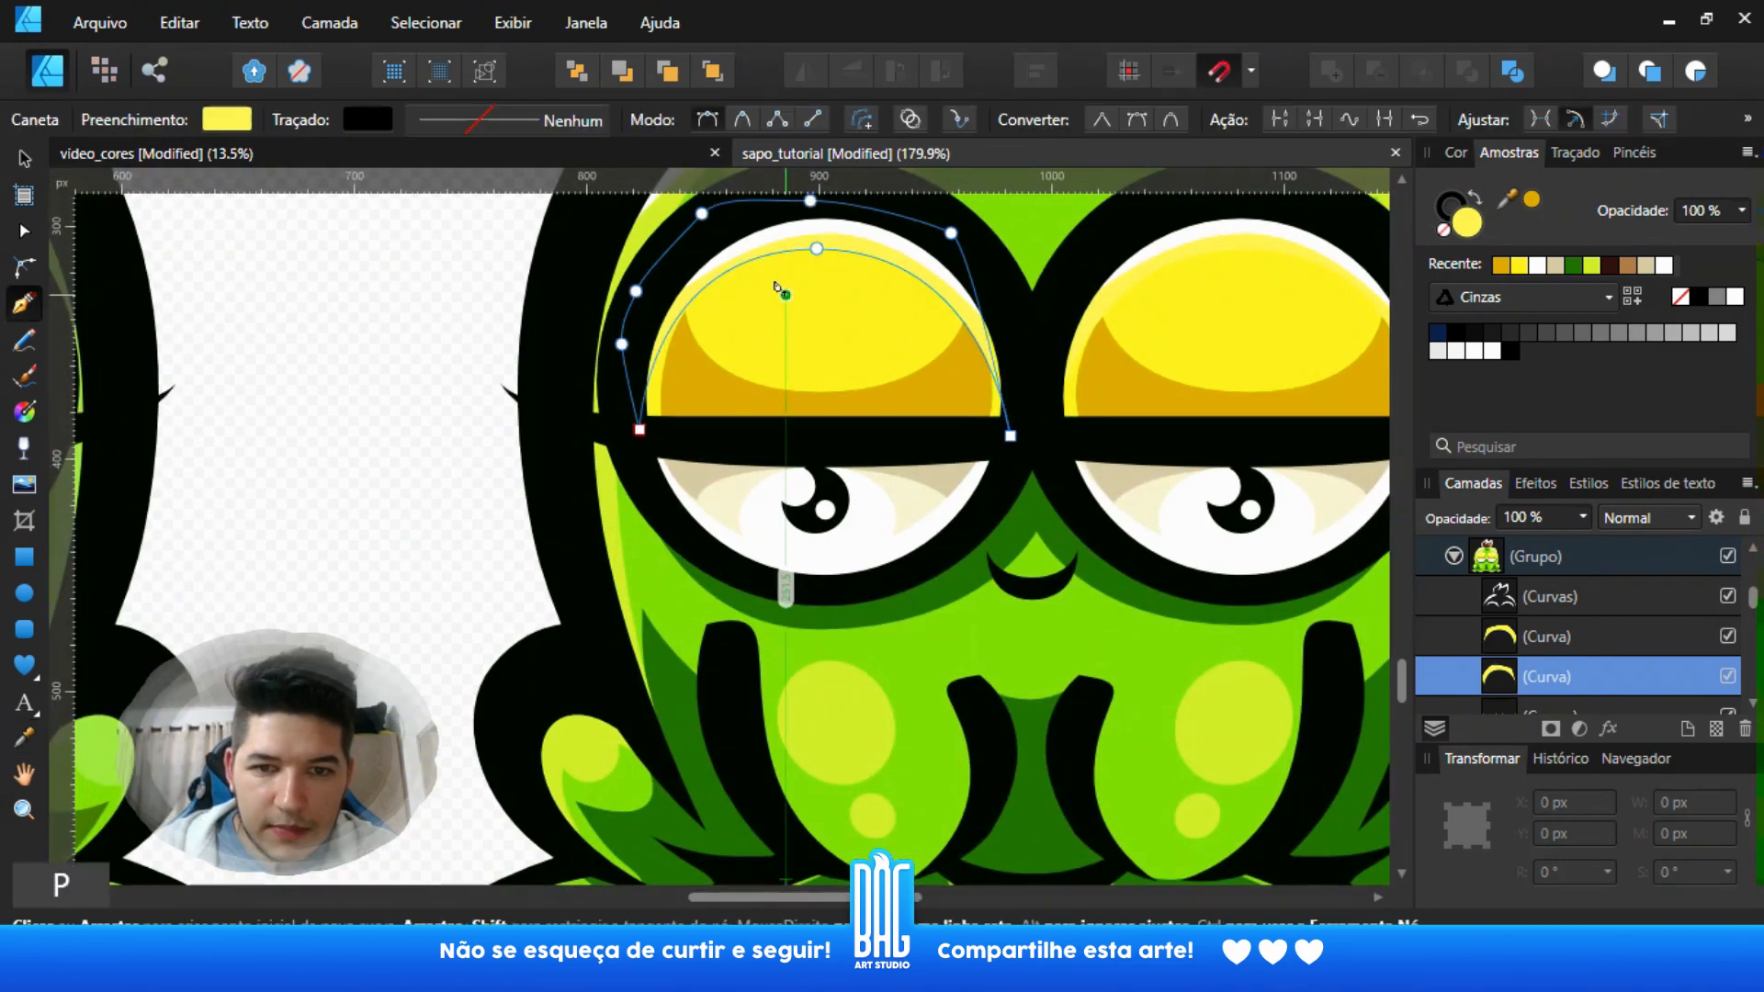
pyautogui.keyDown('ctrl'); pyautogui.scroll(1, 889, 287); pyautogui.keyUp('ctrl')
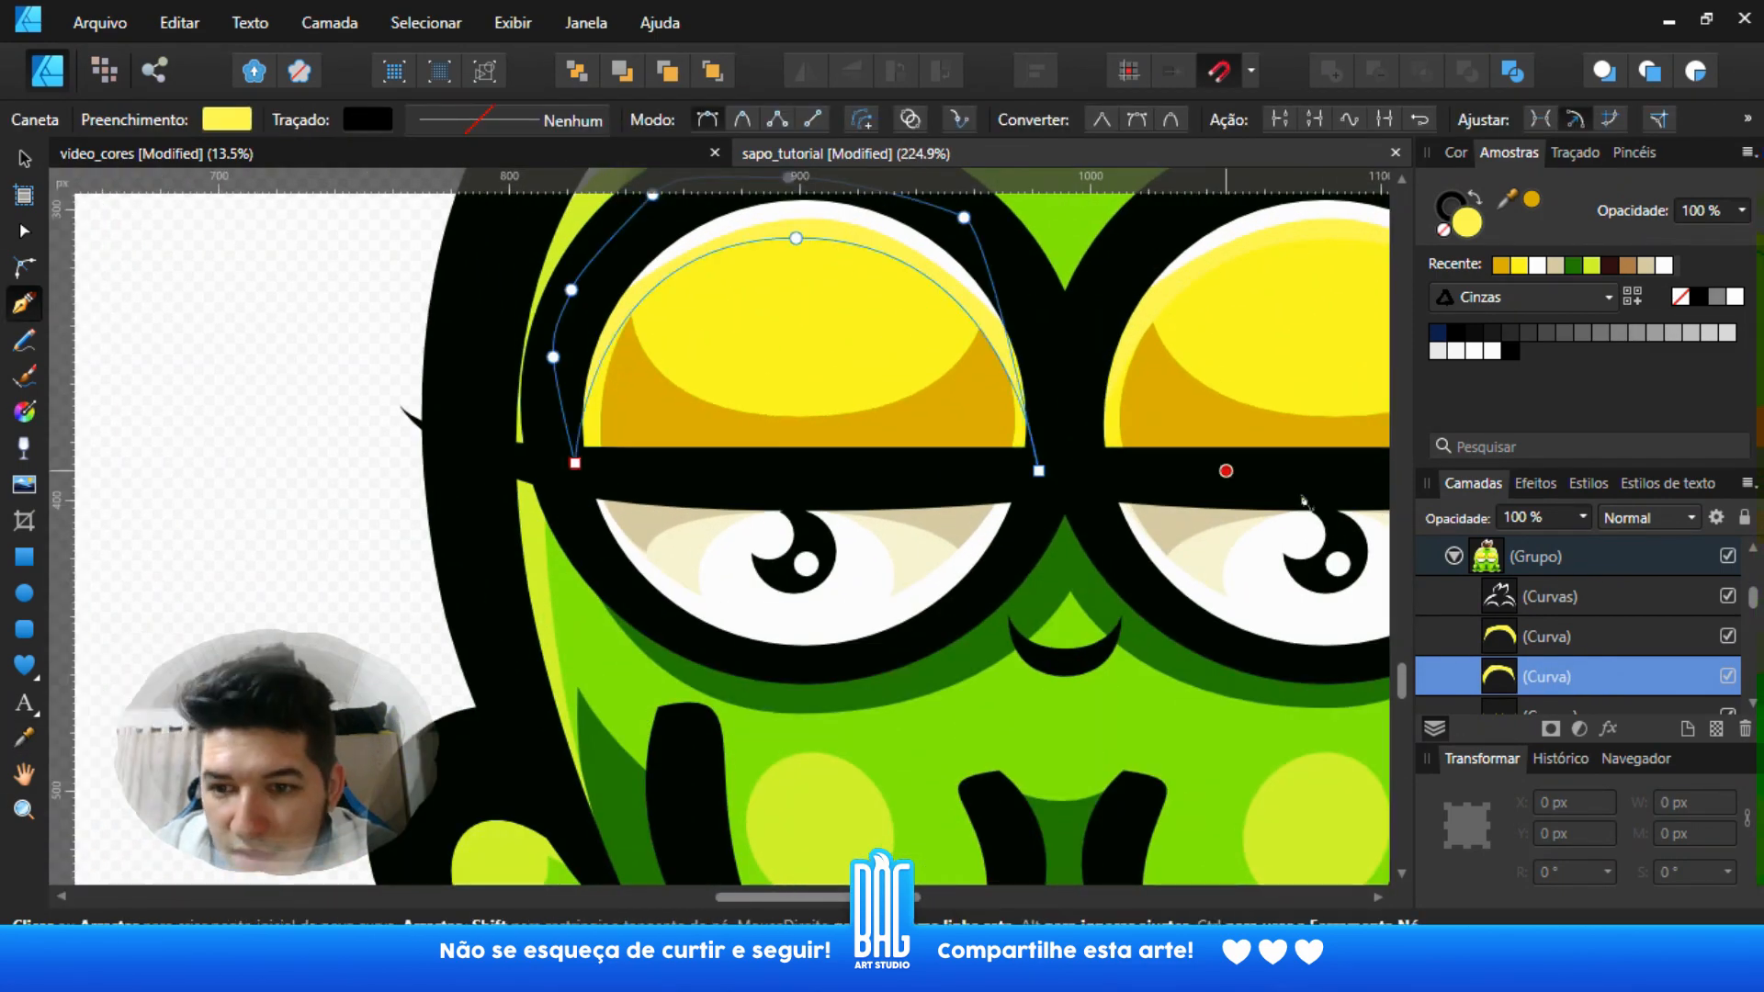
pyautogui.keyDown('shift'); pyautogui.click(1562, 637); pyautogui.keyUp('shift')
pyautogui.click(1331, 71)
pyautogui.keyDown('ctrl'); pyautogui.scroll(-3, 716, 528); pyautogui.keyUp('ctrl')
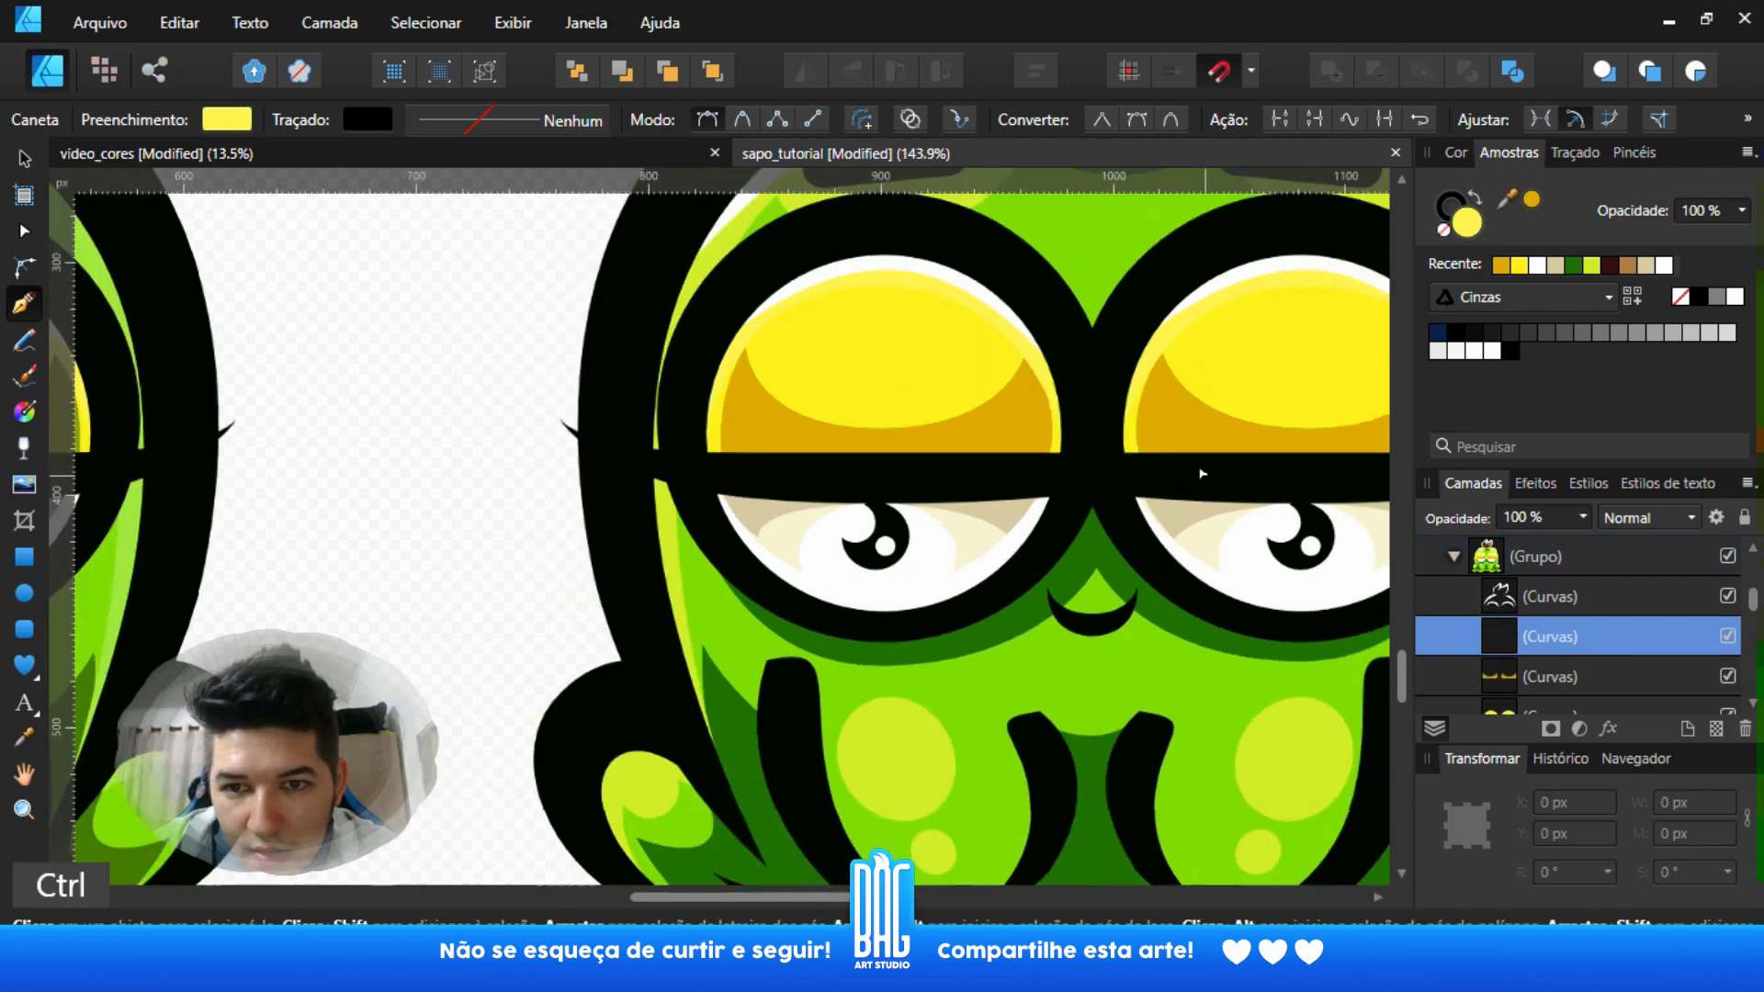
# - Fill the merged eyelid highlights with the pale yellow-green sampled from the third circle of the right-hand yellow row
pyautogui.scroll(-5, 717, 528)
pyautogui.click(27, 738)
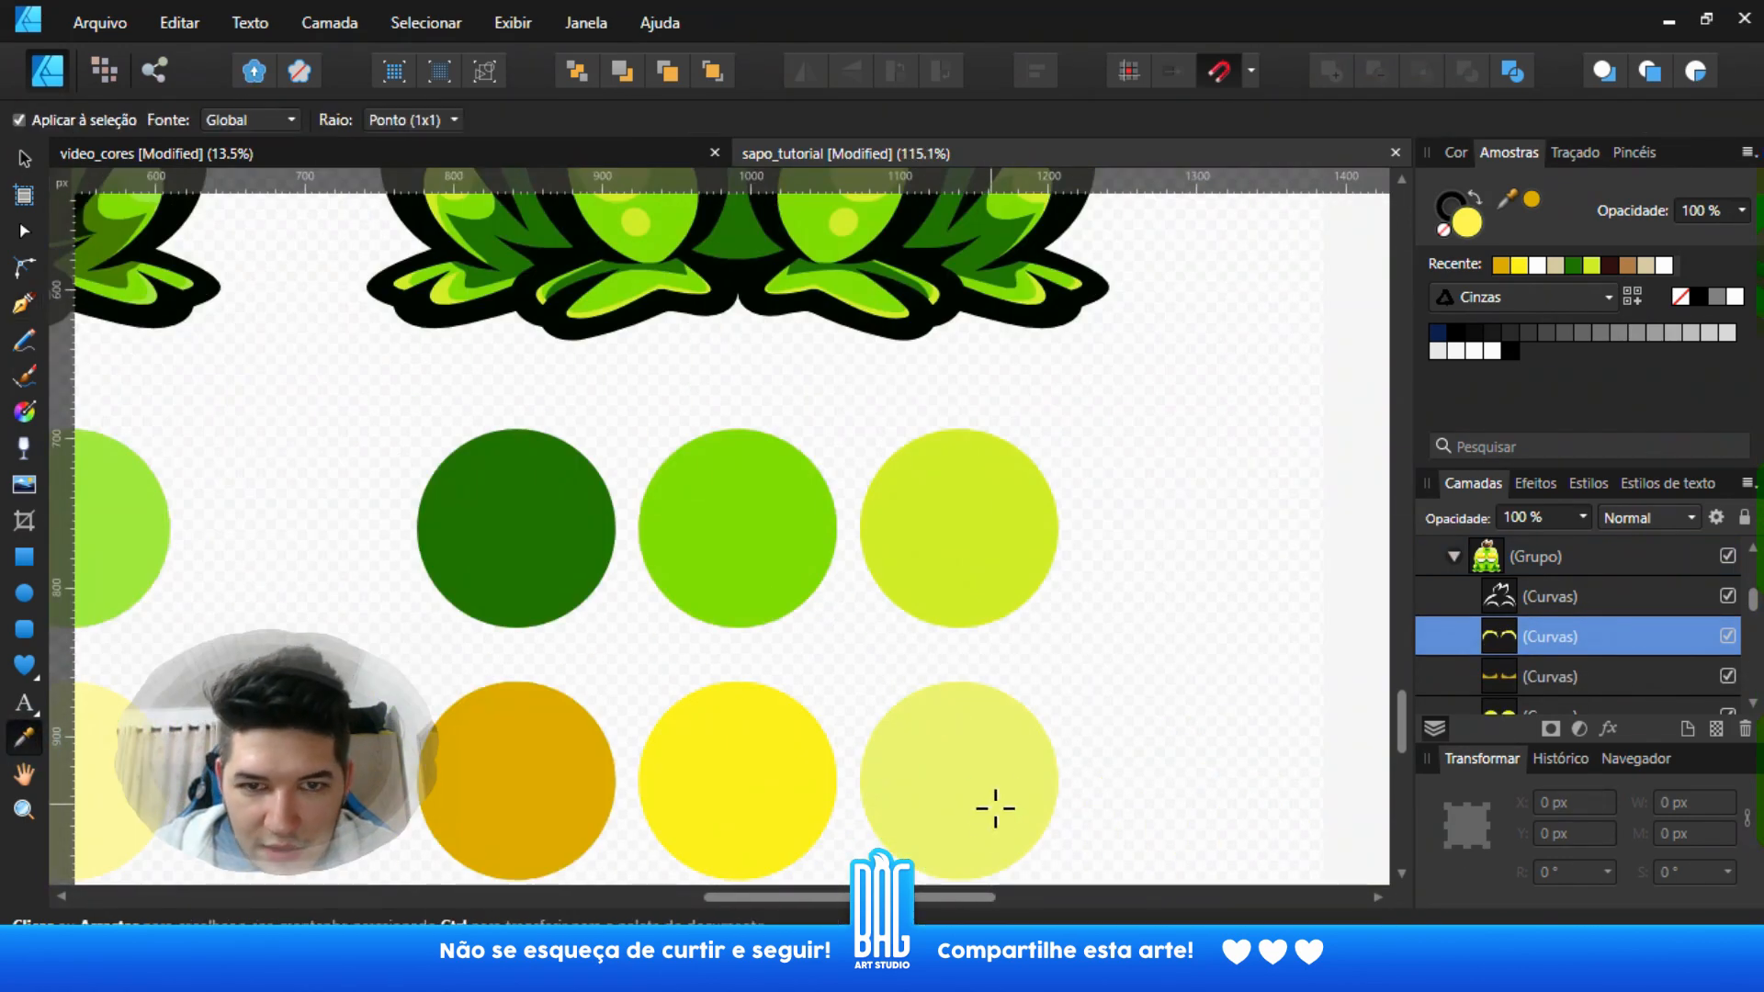
pyautogui.click(992, 807)
pyautogui.keyDown('ctrl'); pyautogui.scroll(-3, 886, 637); pyautogui.keyUp('ctrl')
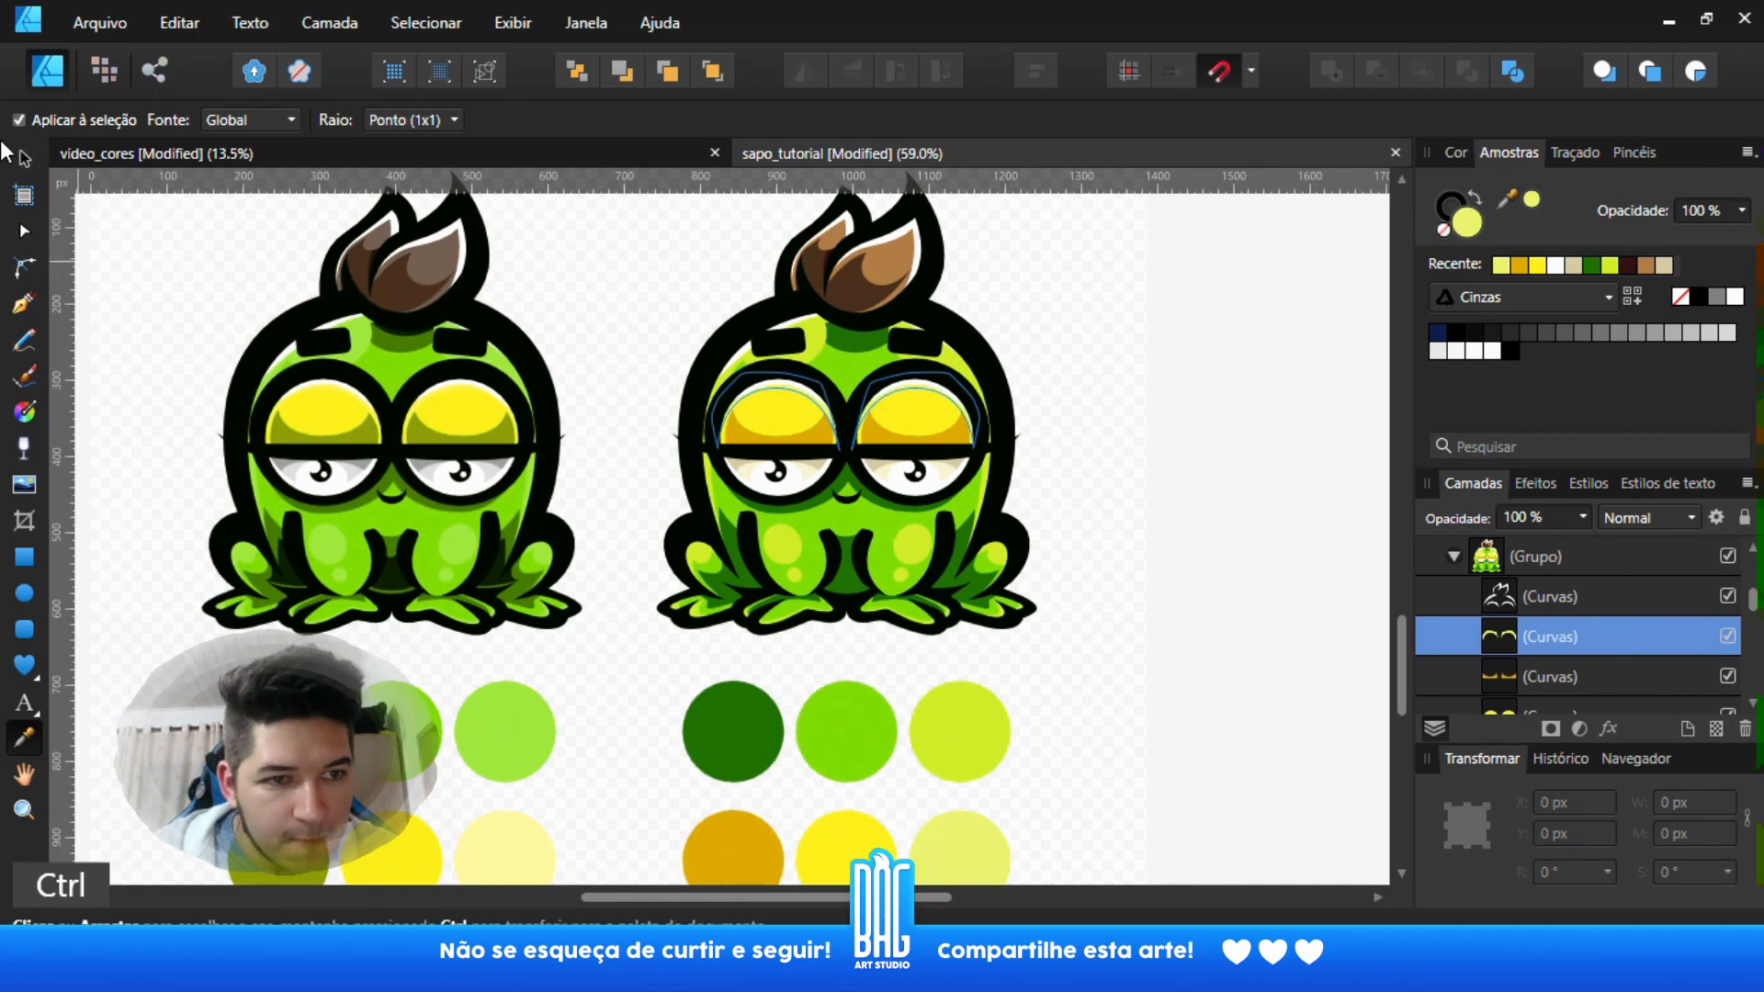
# - Fill the right frog's black outline curves with the dark green sampled from the first circle of the right-hand green row
pyautogui.press('v')
pyautogui.scroll(3, 1557, 628)
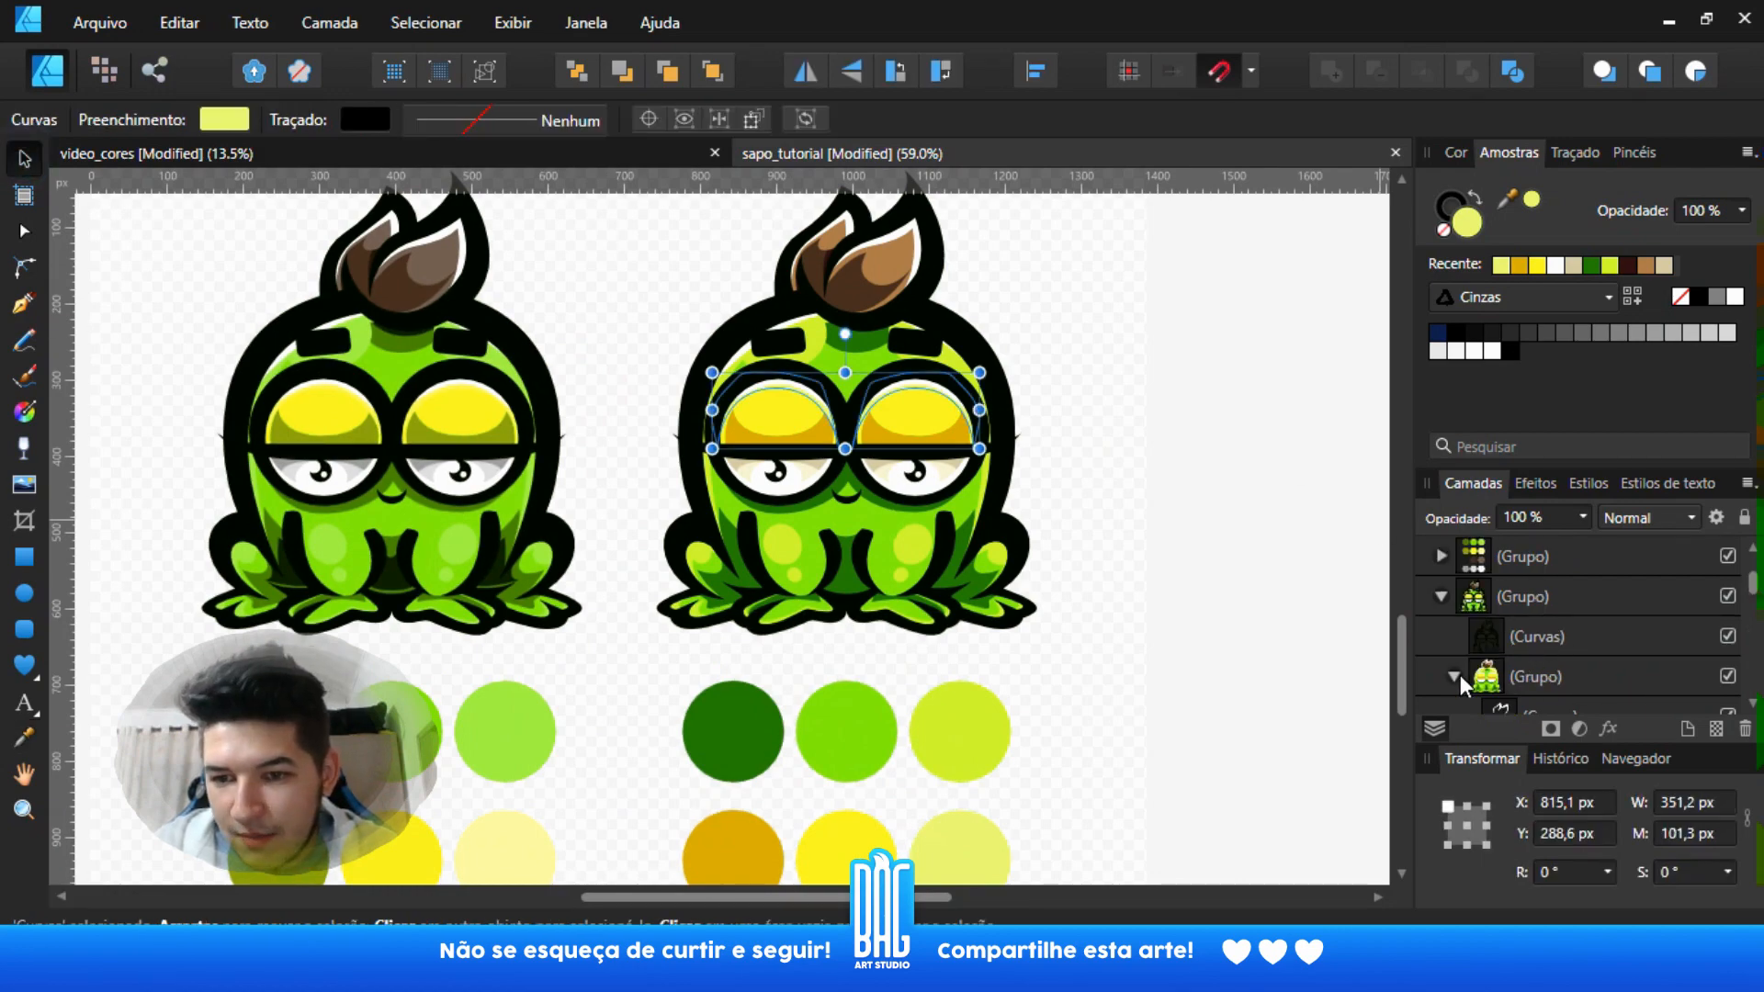
pyautogui.click(1454, 677)
pyautogui.click(1525, 637)
pyautogui.keyDown('ctrl'); pyautogui.scroll(1, 1032, 548); pyautogui.keyUp('ctrl')
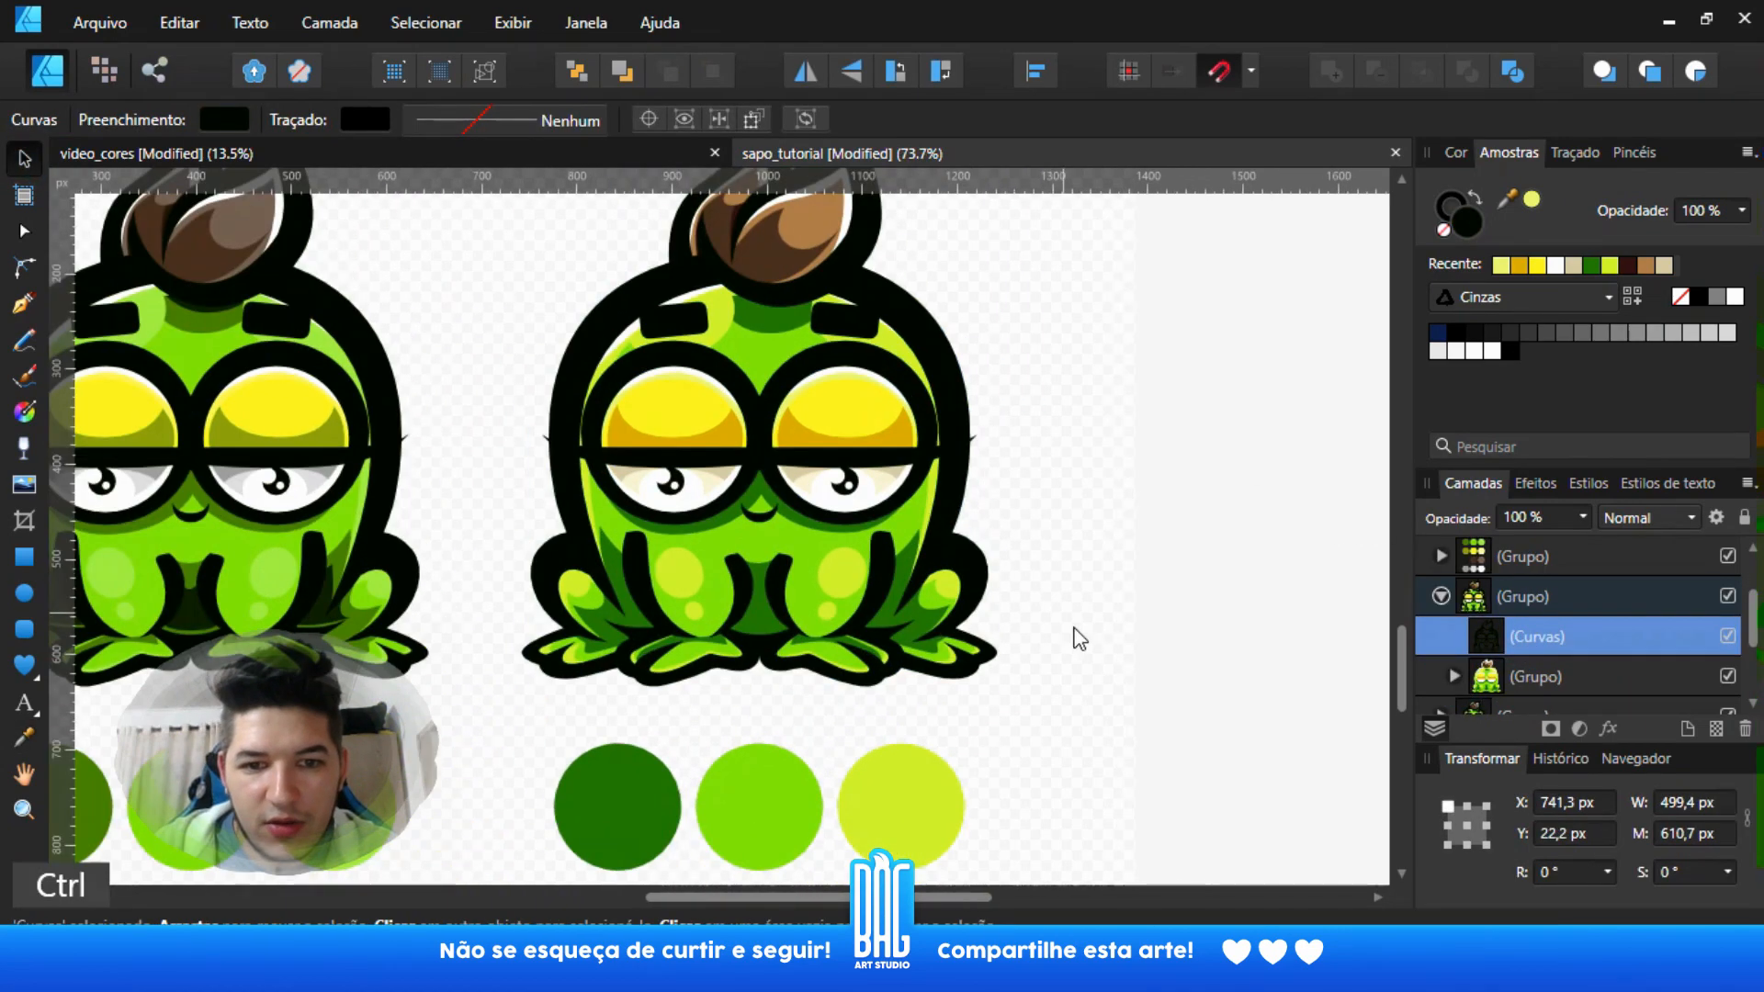
pyautogui.moveTo(1074, 629); pyautogui.dragTo(1059, 539)
pyautogui.click(19, 742)
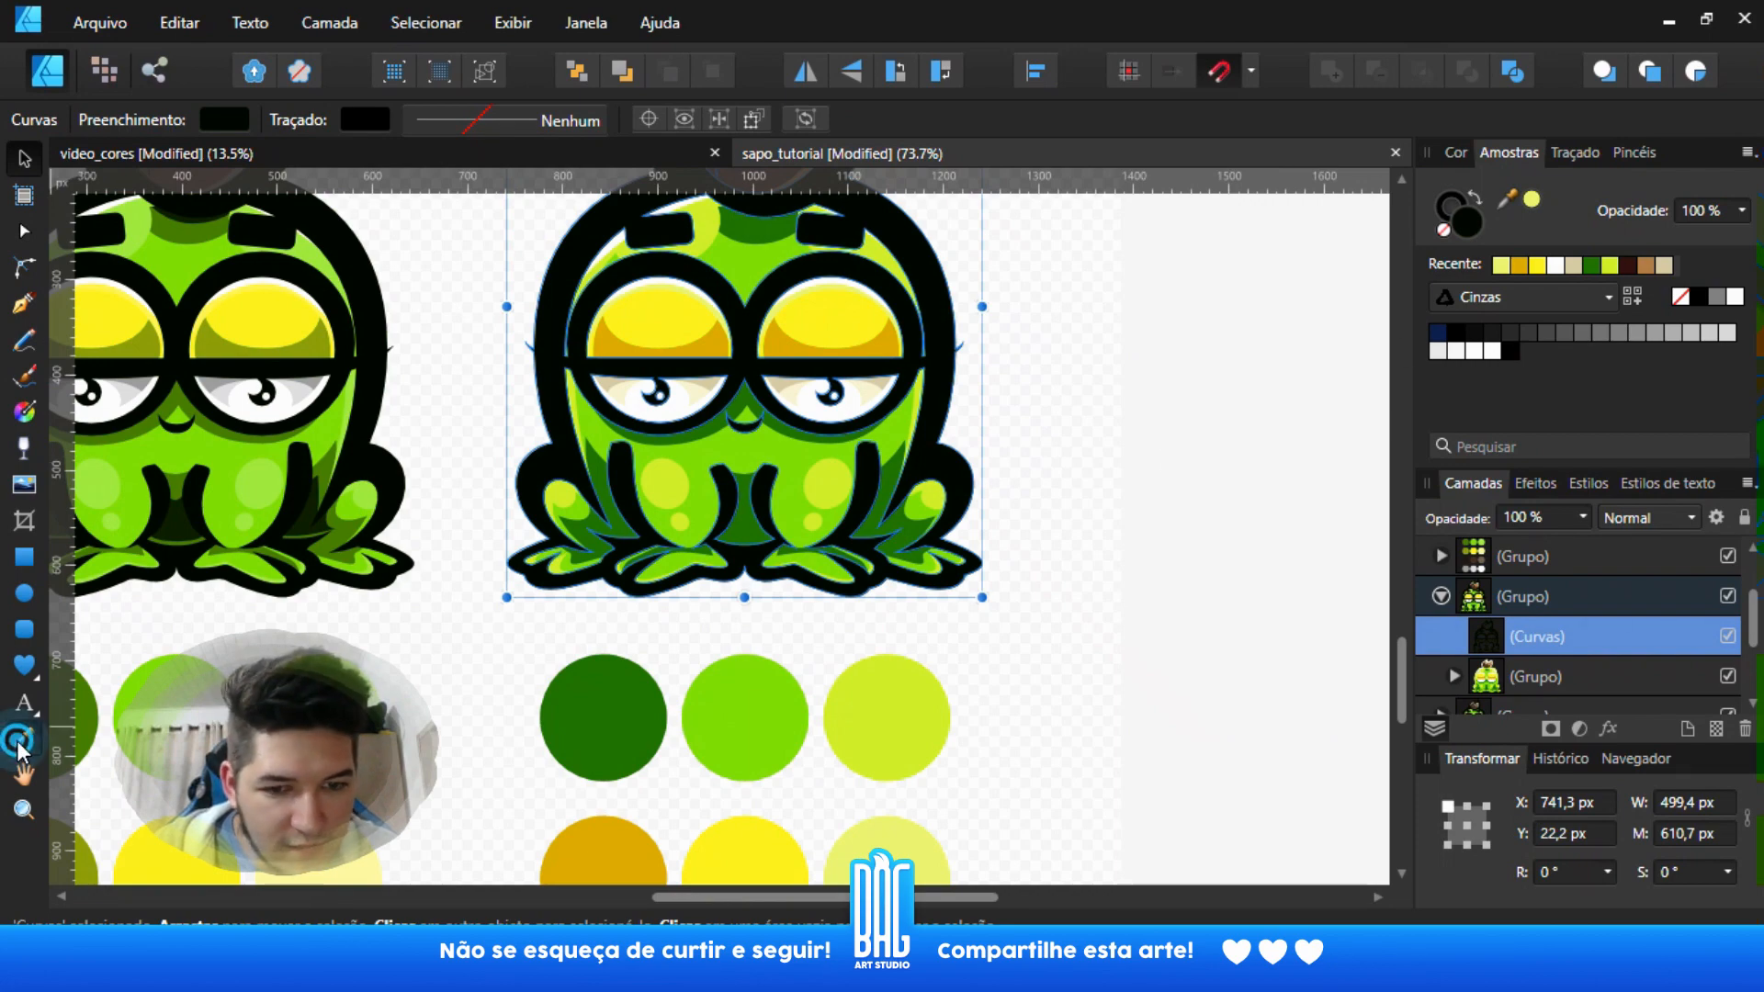
pyautogui.click(613, 720)
pyautogui.press('v')
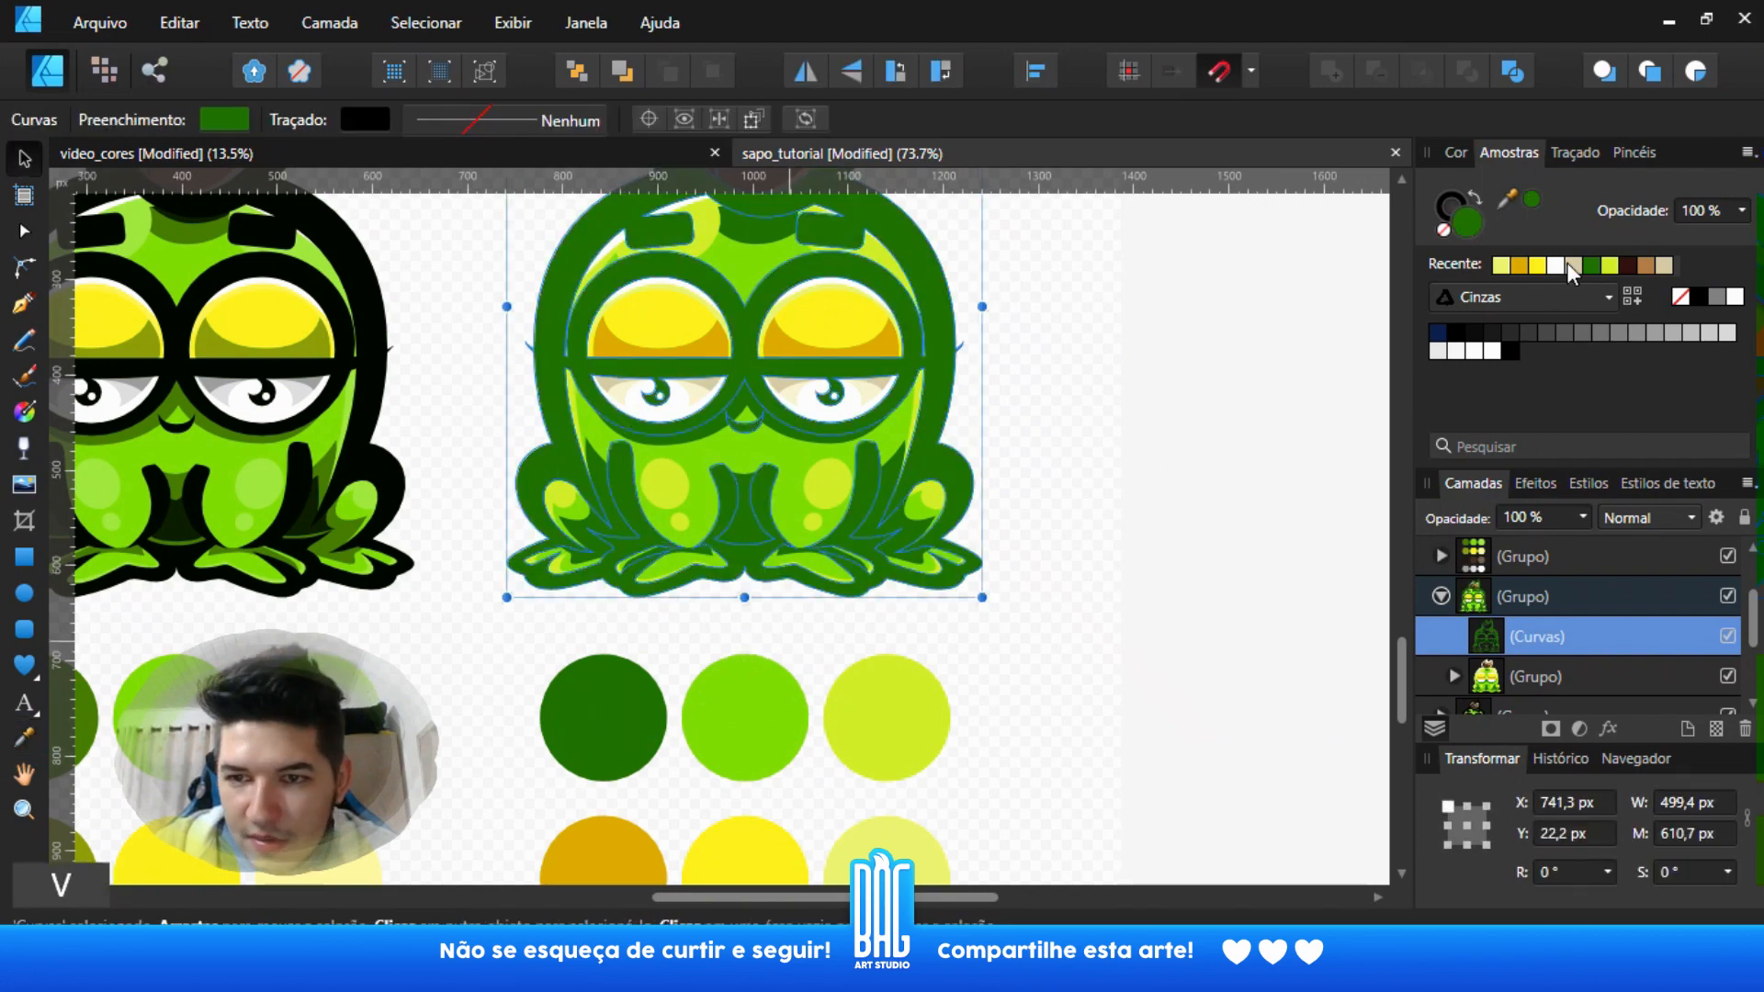
# - Adjust the outline's fill colour to hue 127, saturation 62 and lightness 14, and deselect the outline
pyautogui.doubleClick(1468, 222)
pyautogui.moveTo(1111, 169); pyautogui.dragTo(1594, 237)
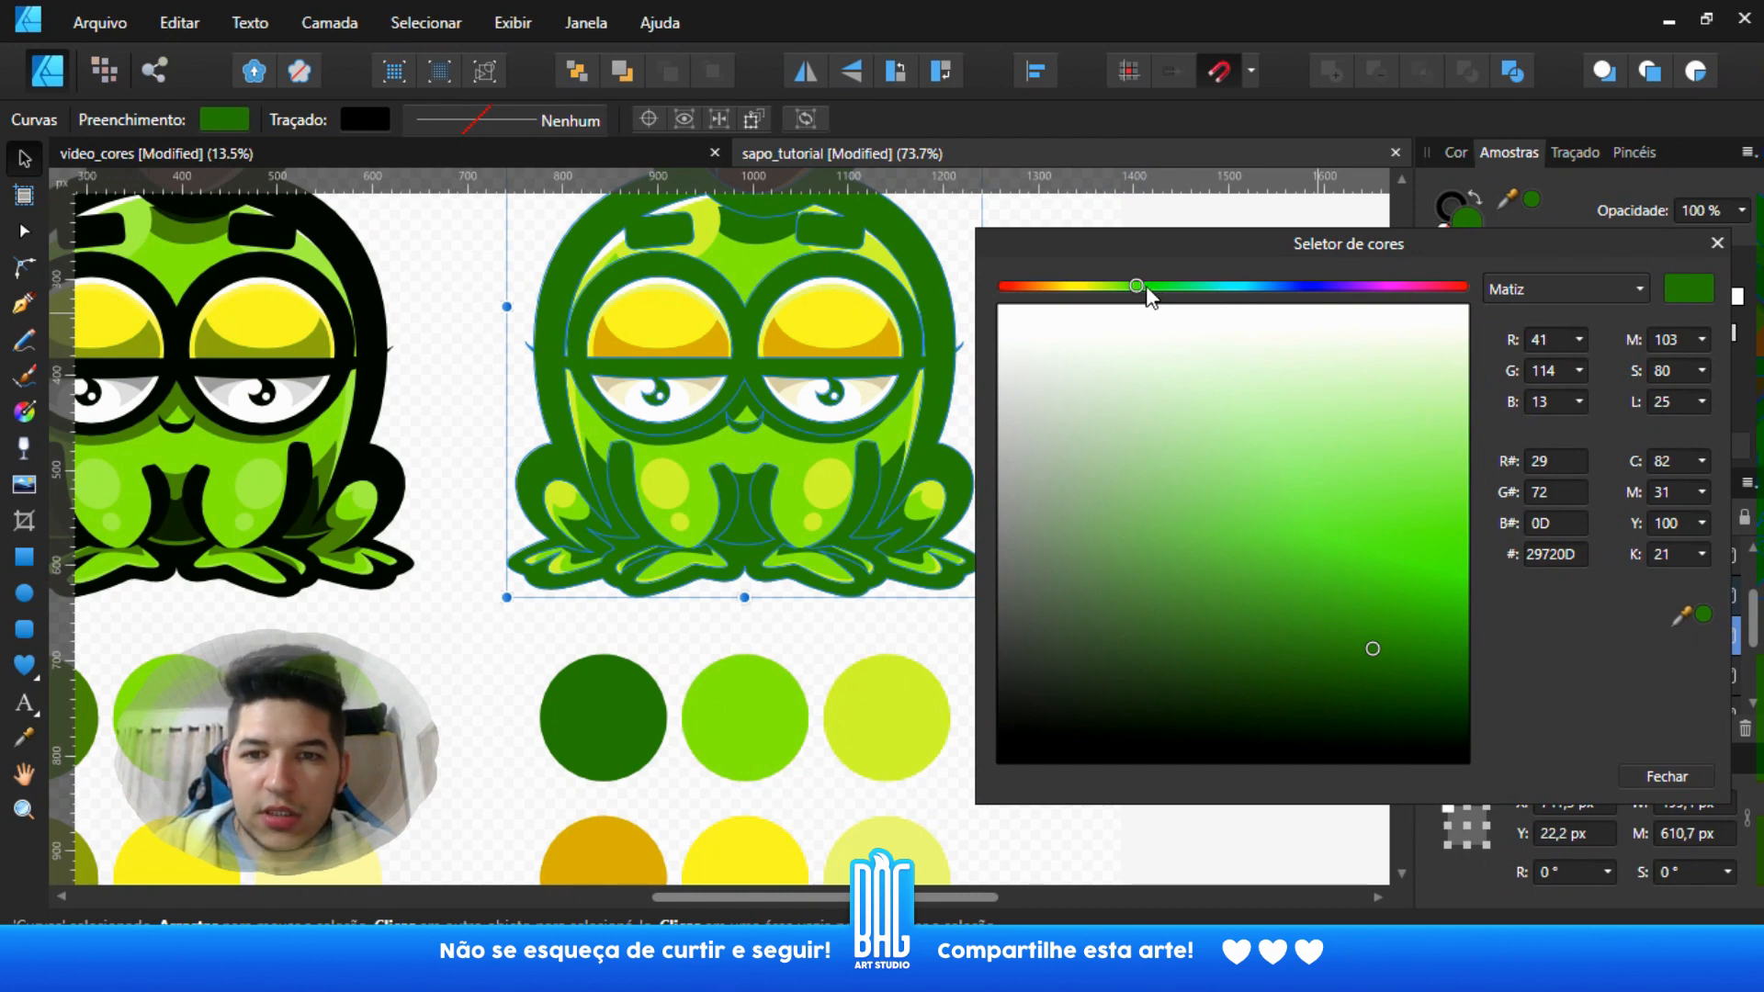
pyautogui.moveTo(1144, 288); pyautogui.dragTo(1166, 288)
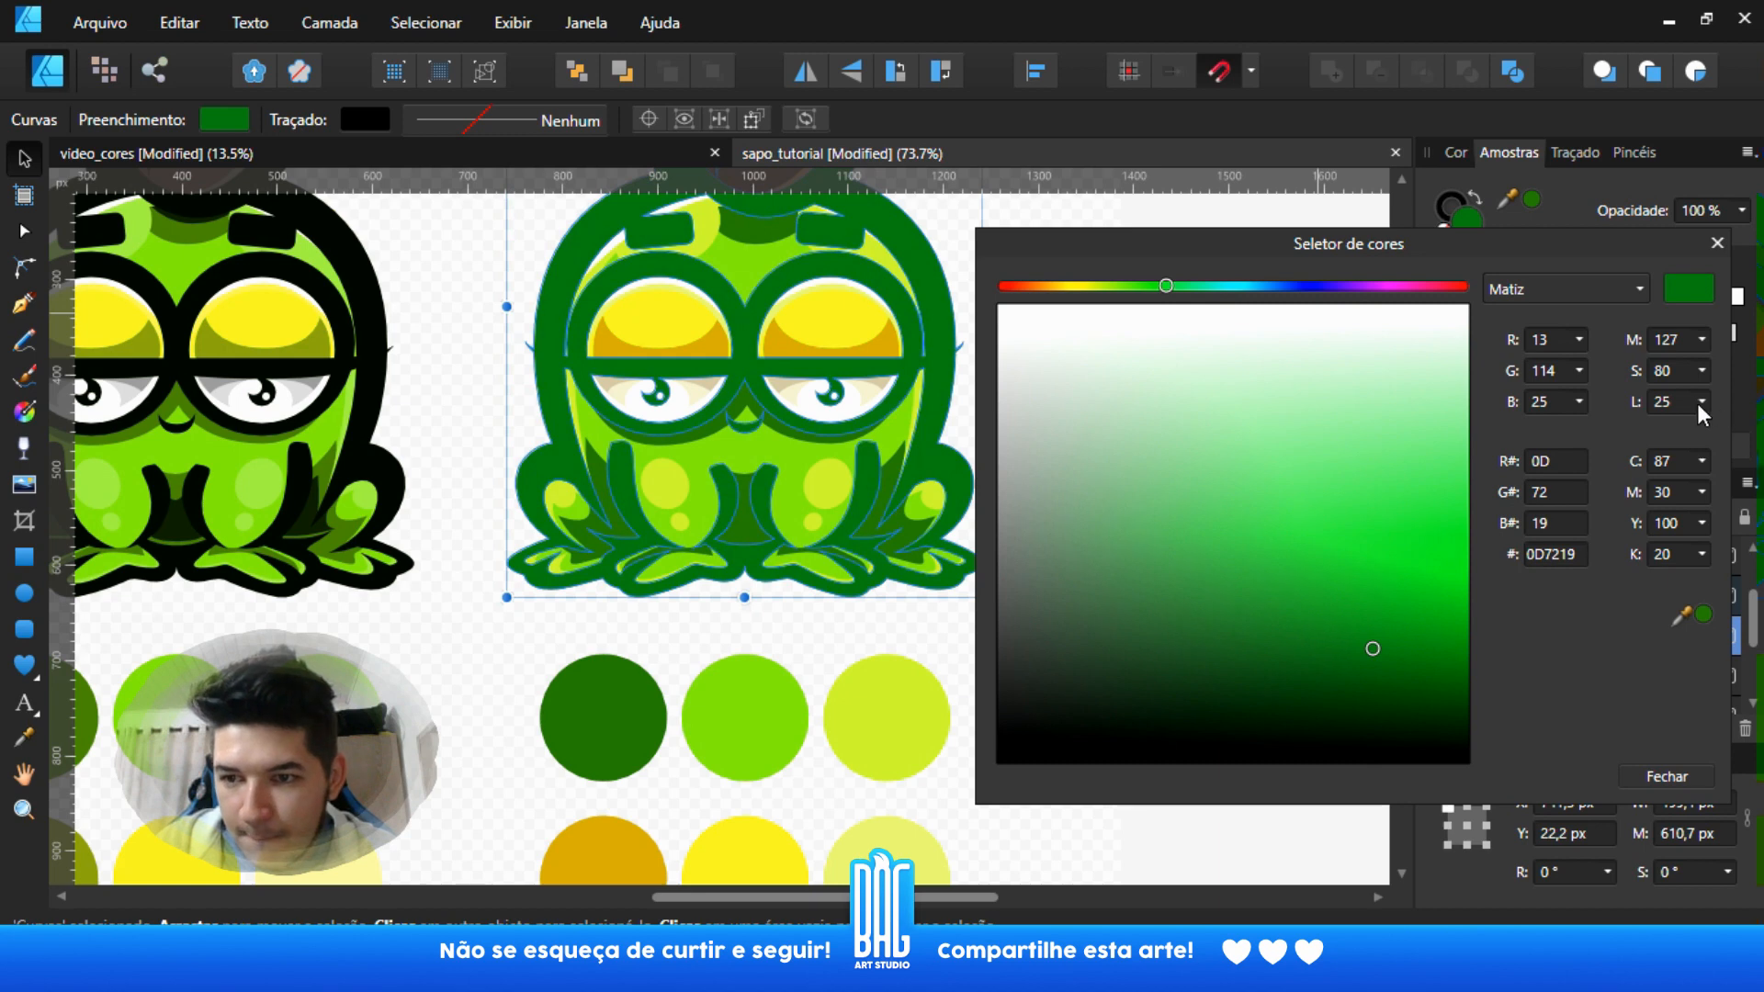
pyautogui.moveTo(1702, 404); pyautogui.dragTo(1597, 435)
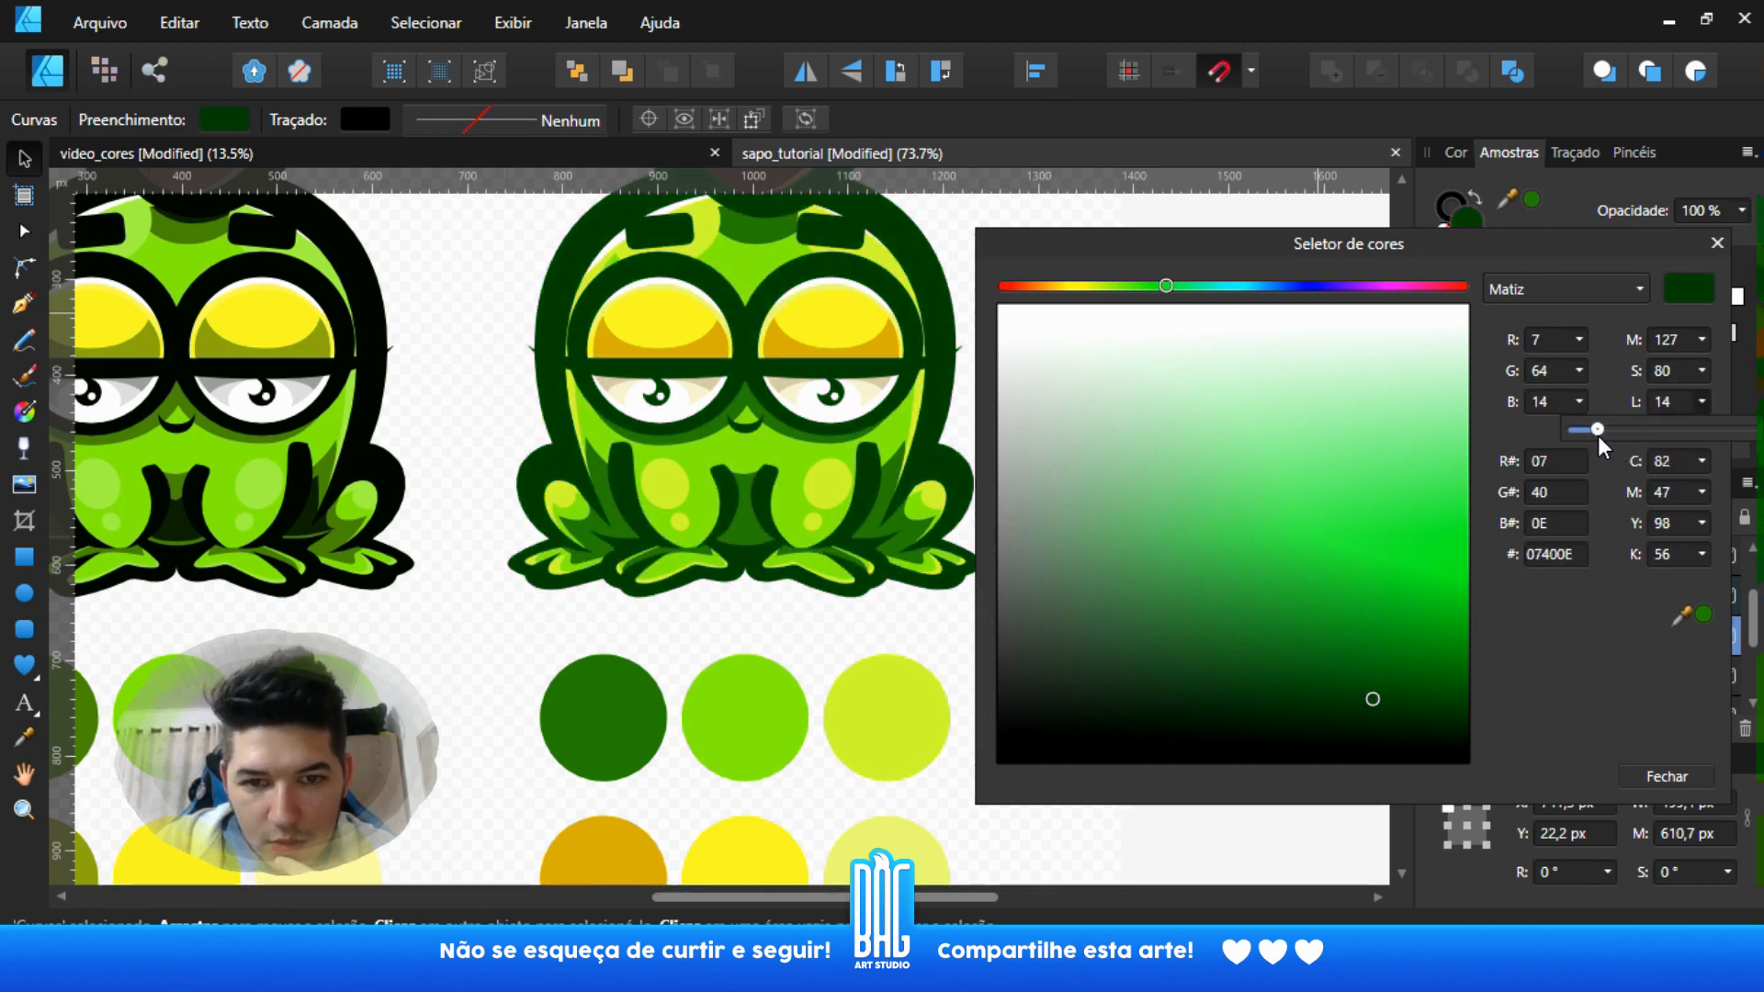
pyautogui.moveTo(1704, 370); pyautogui.dragTo(1674, 399)
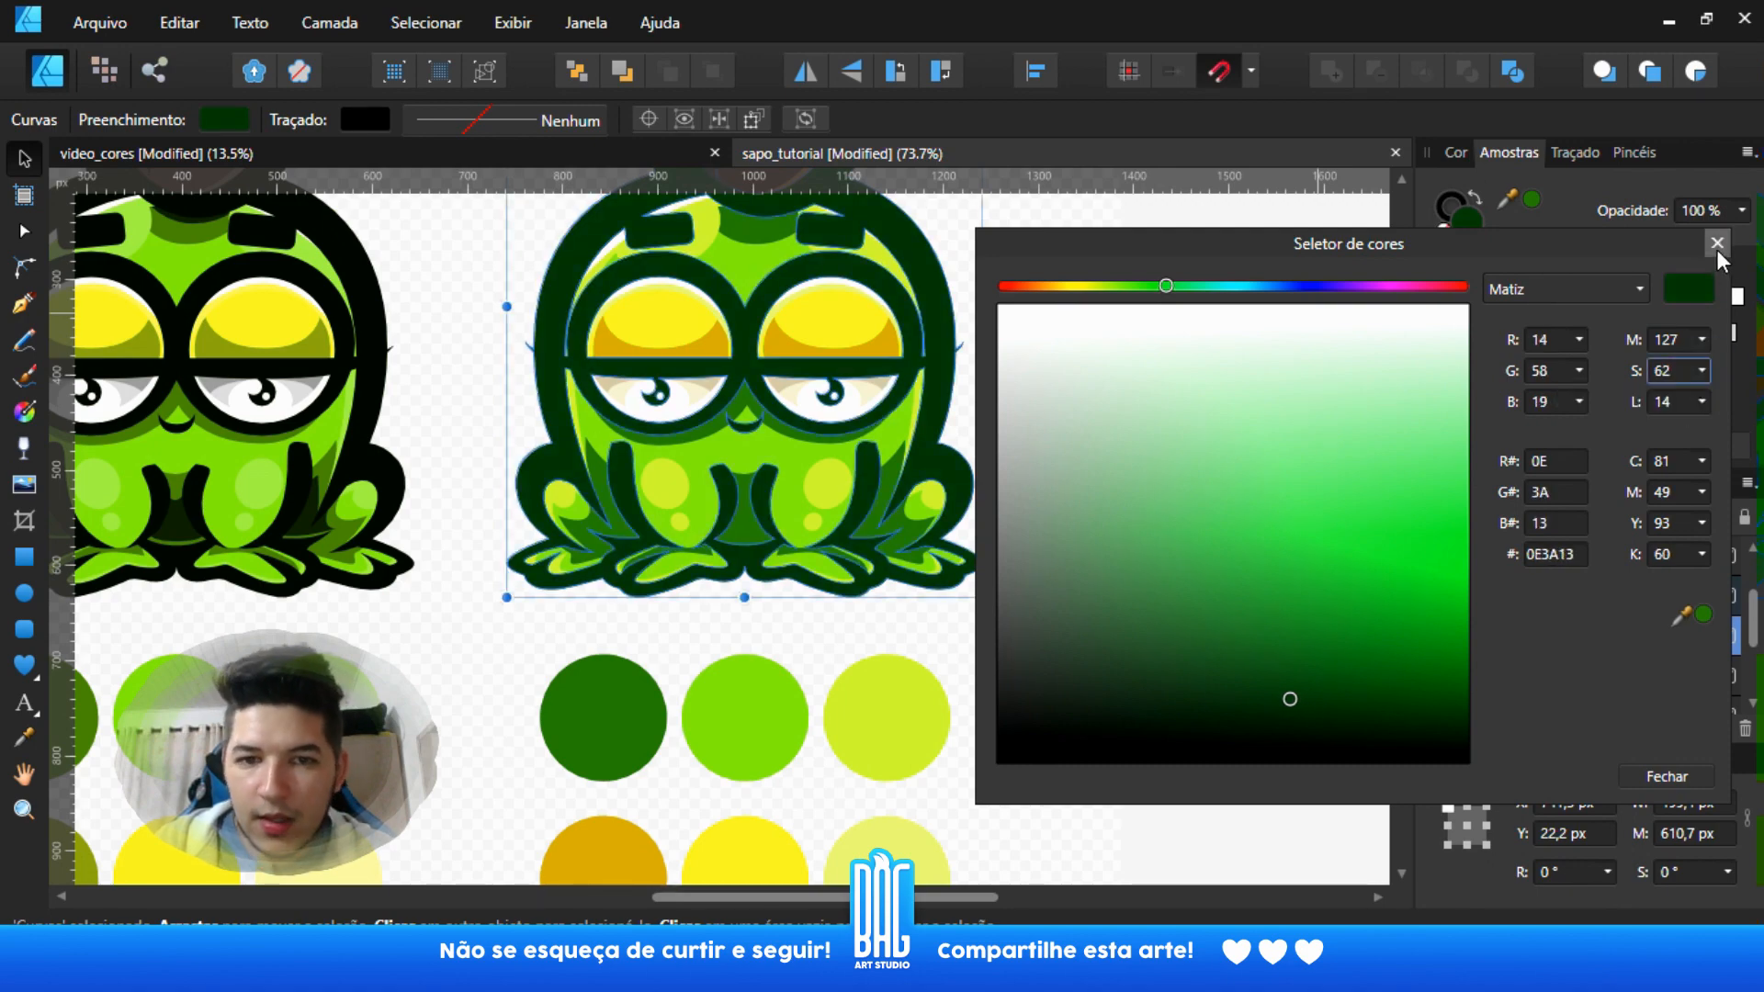
pyautogui.click(1717, 243)
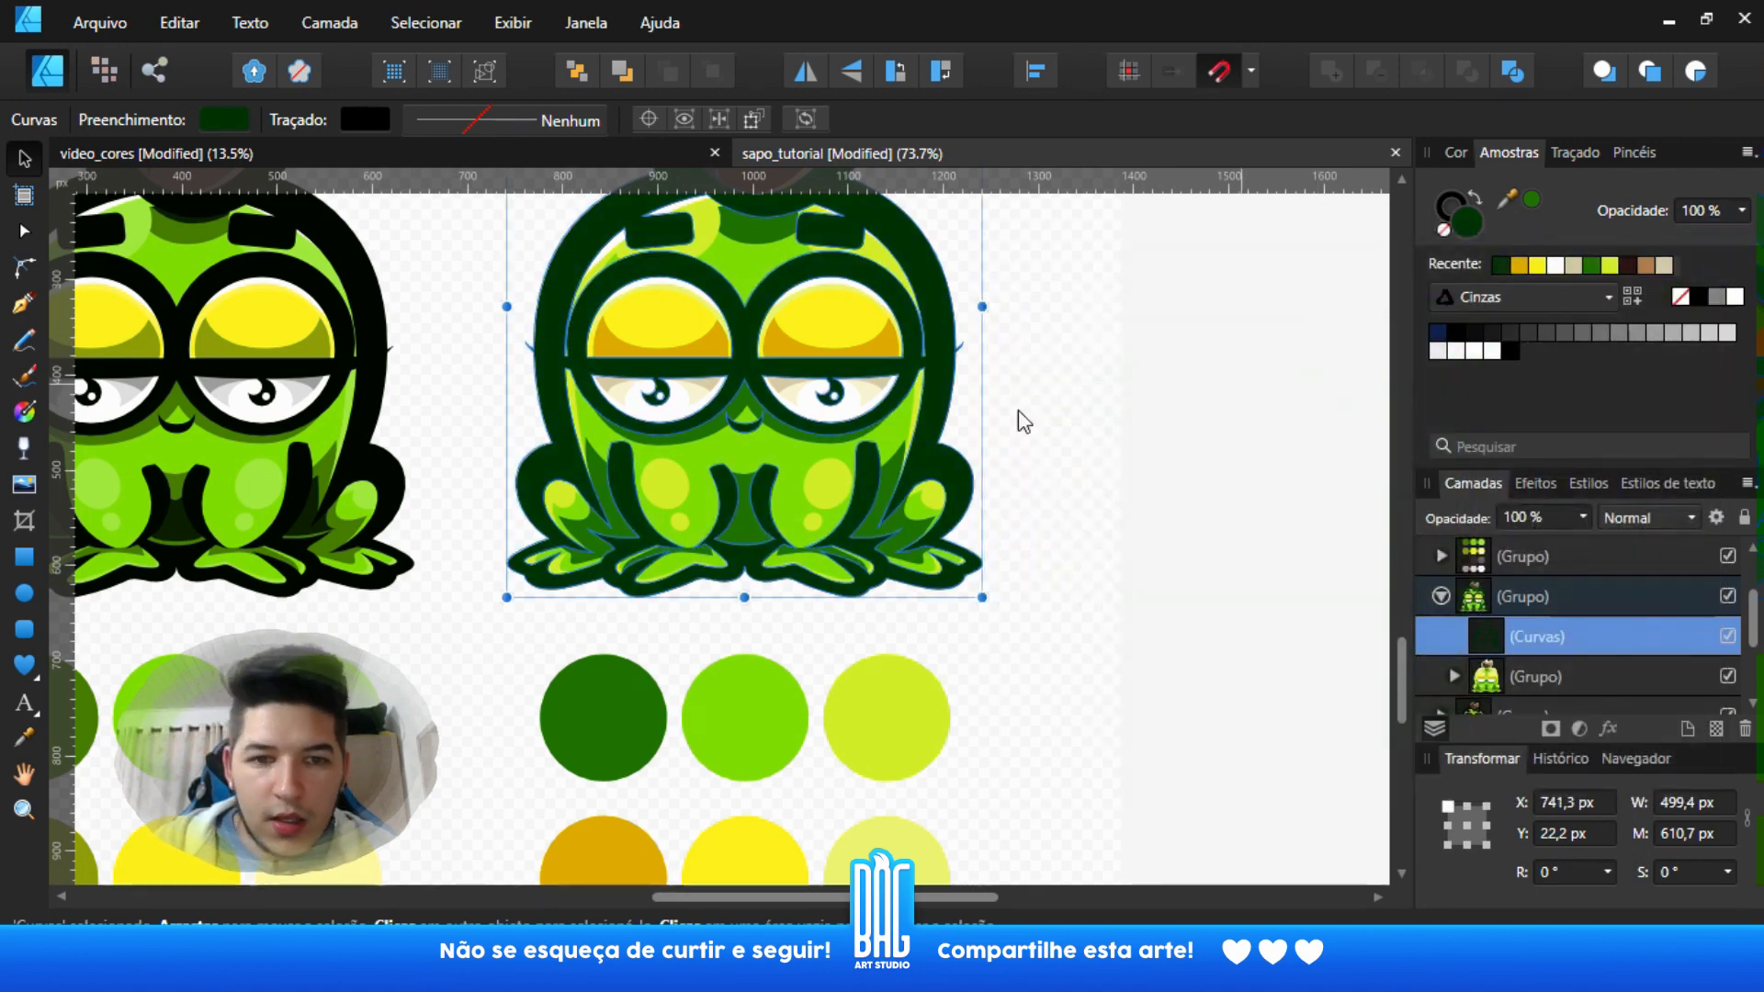
pyautogui.click(1216, 501)
# - Reduce the right frog's outline colour to saturation 49 and lightness 12, and deselect it
pyautogui.scroll(-5, 935, 452)
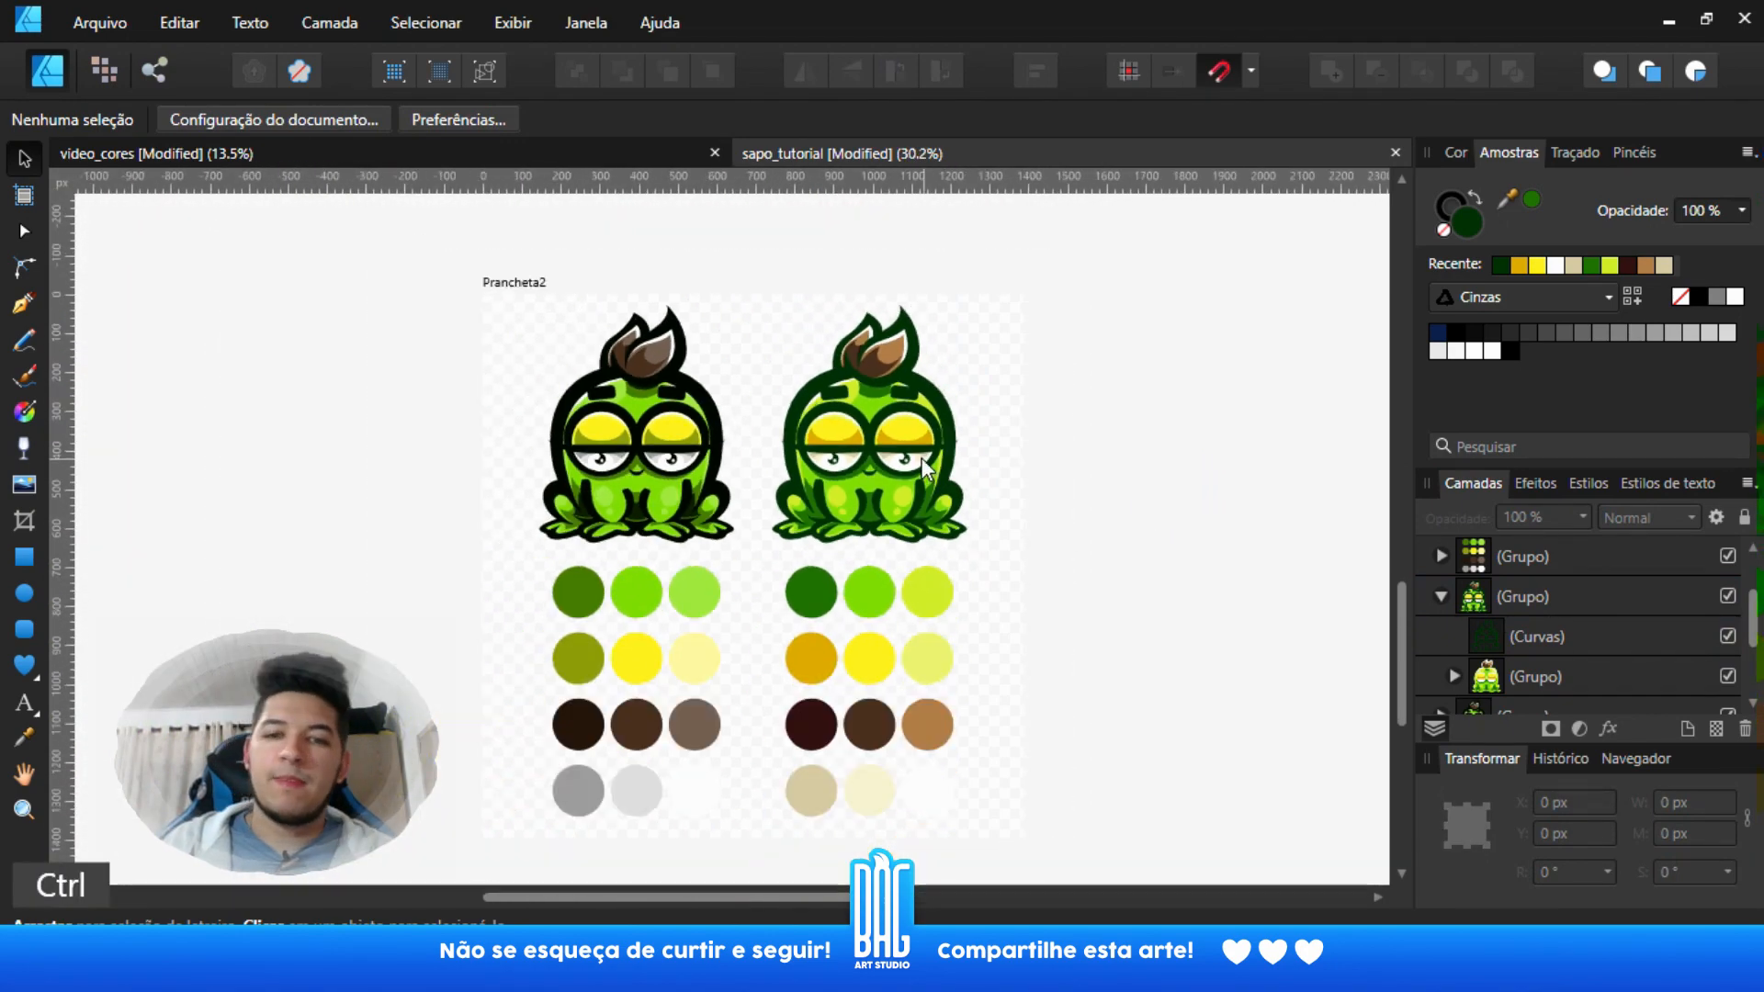
pyautogui.scroll(3, 923, 458)
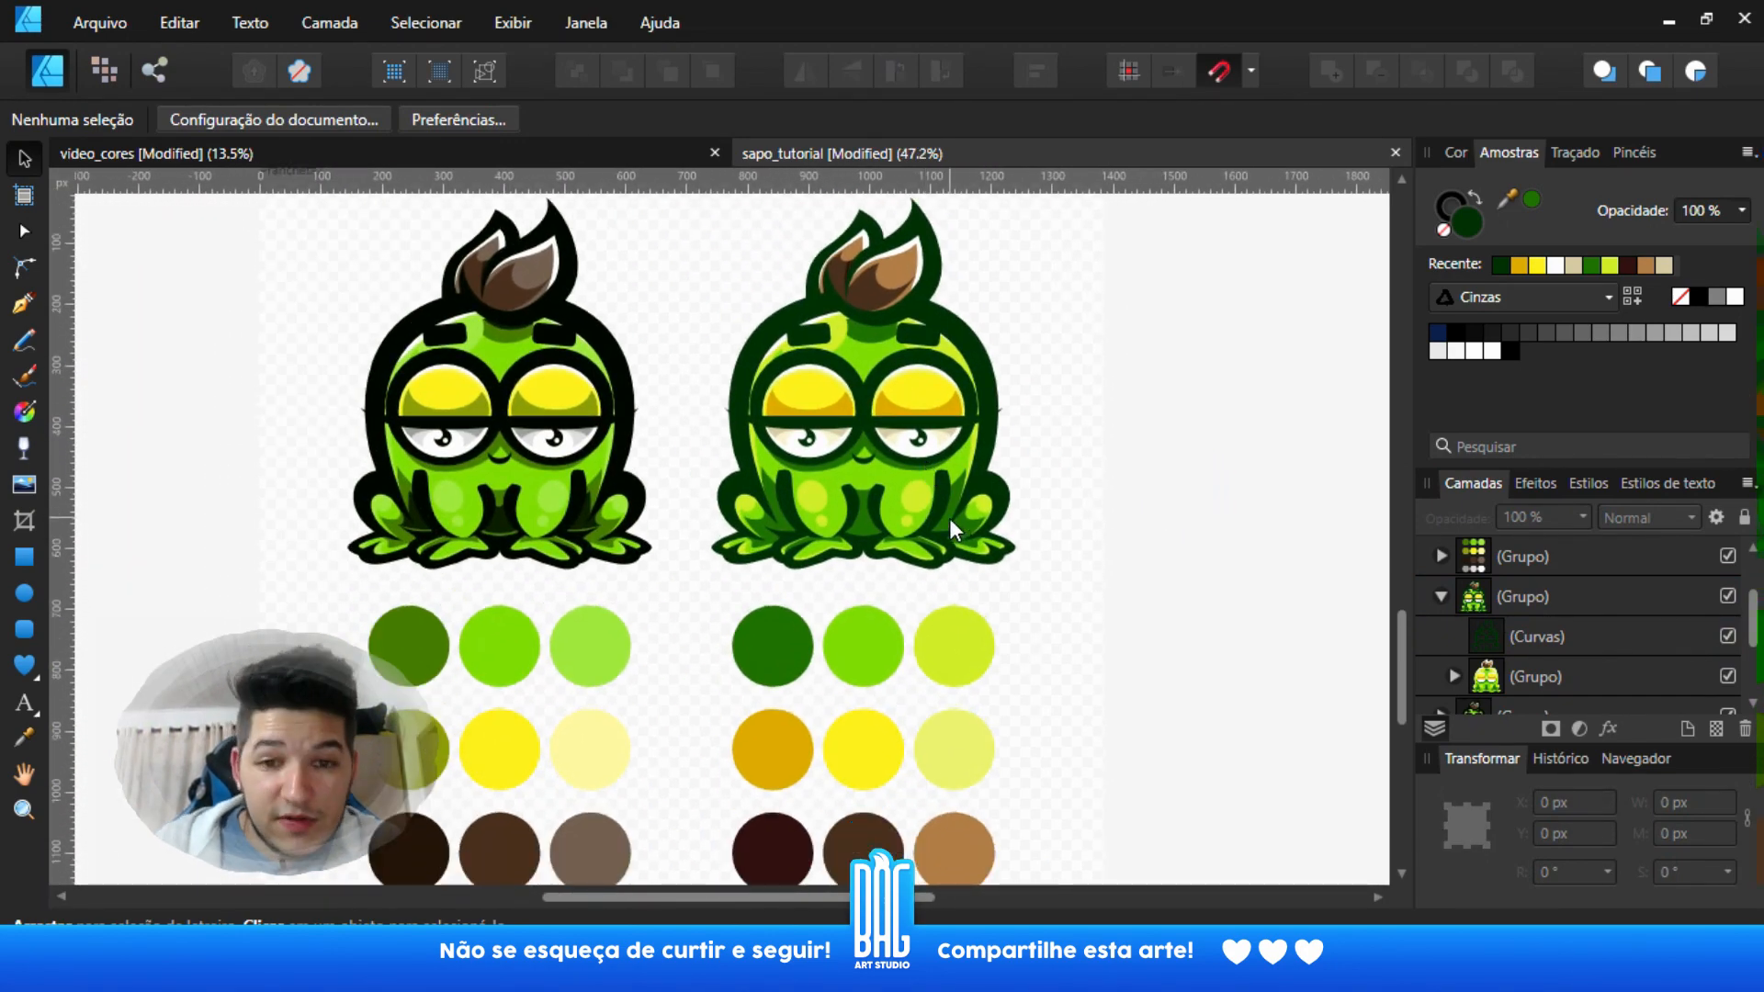
pyautogui.scroll(-2, 823, 504)
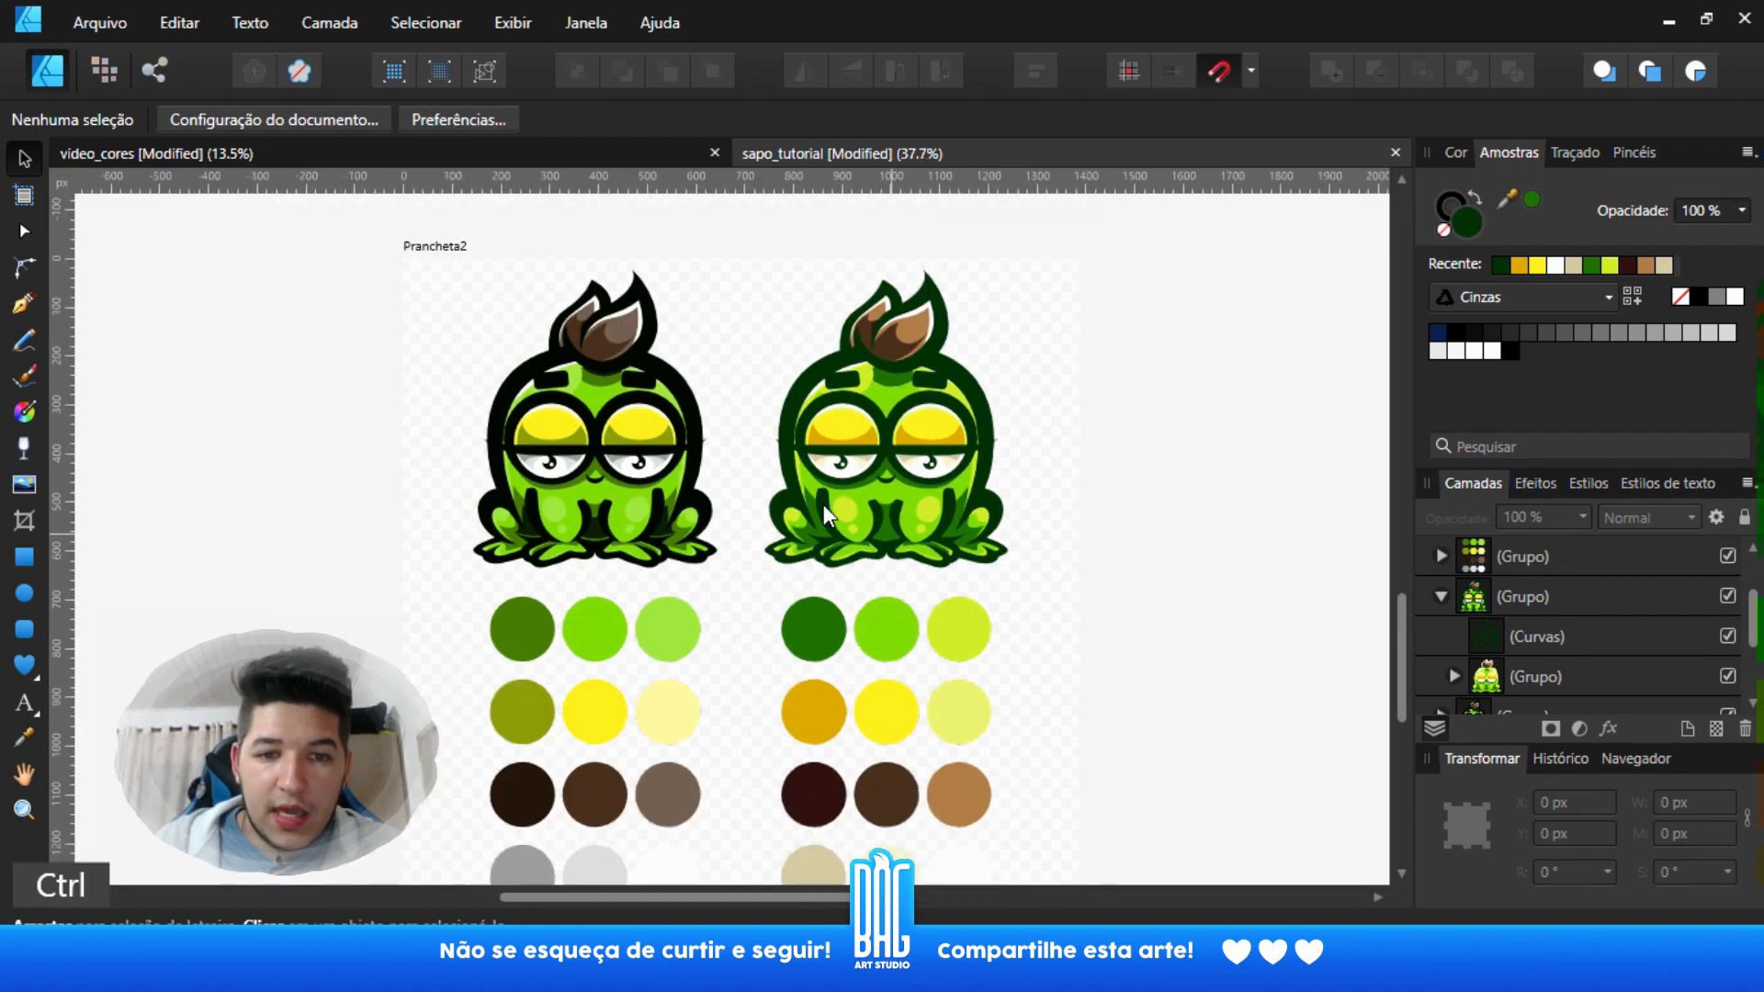
pyautogui.scroll(4, 823, 505)
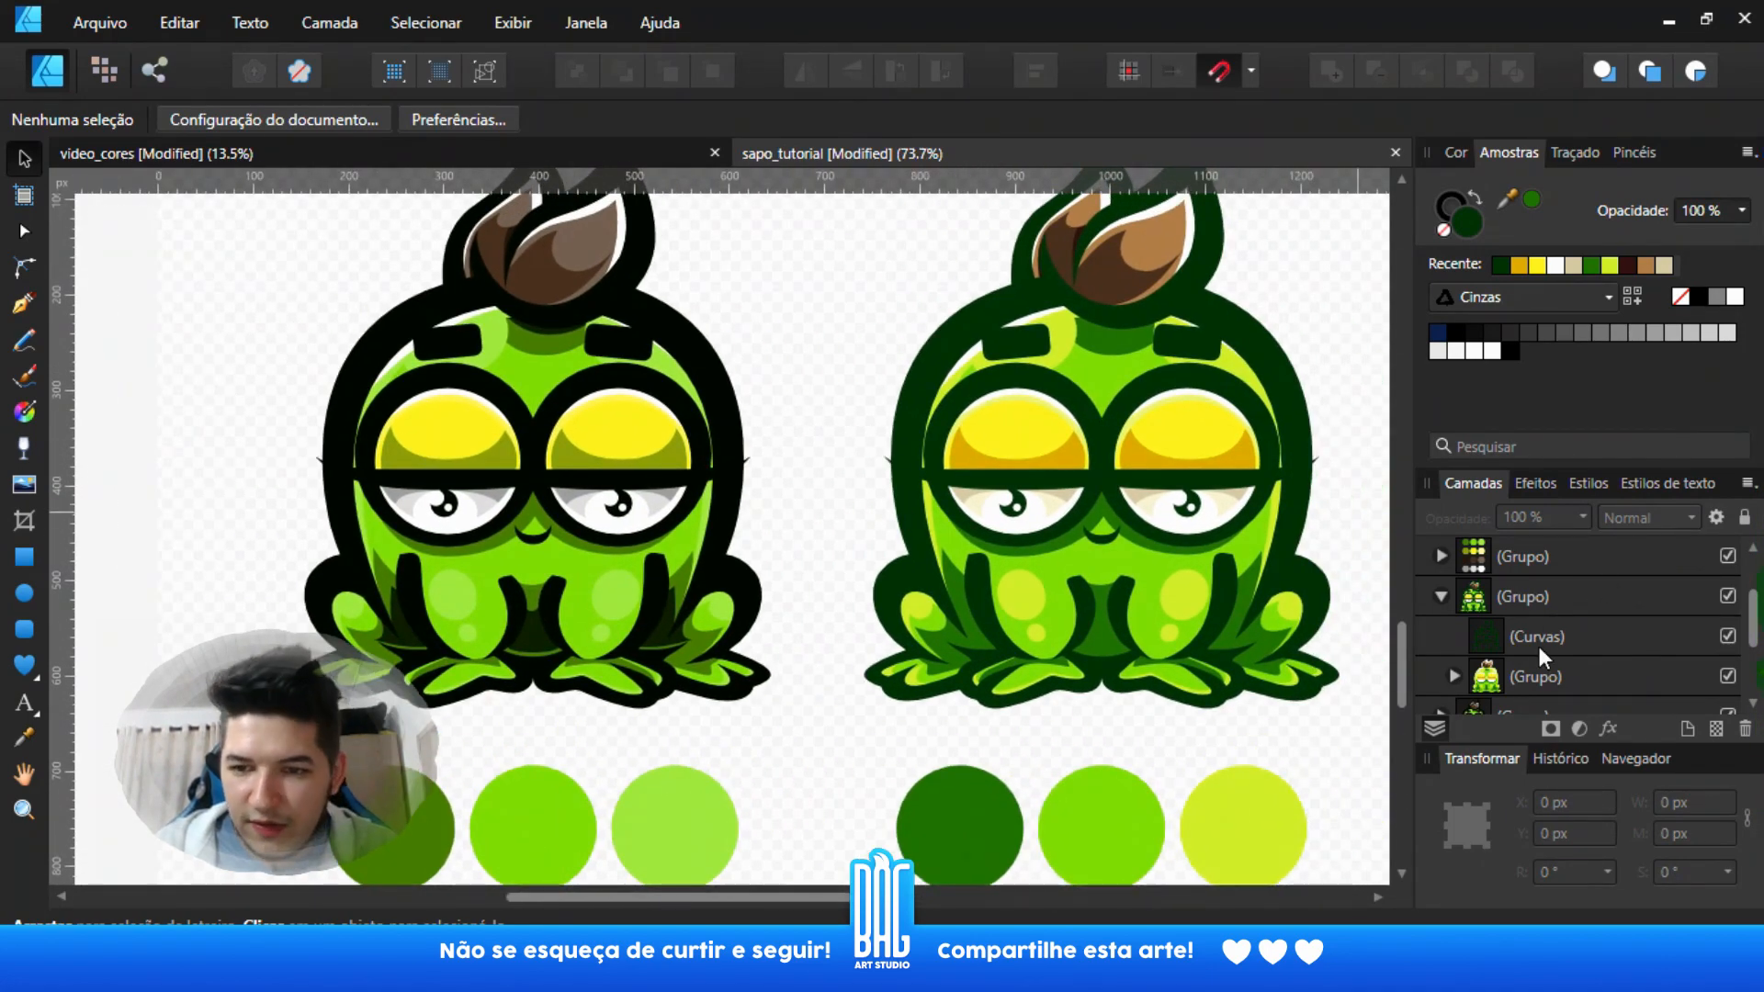
pyautogui.click(1538, 637)
pyautogui.click(1470, 217)
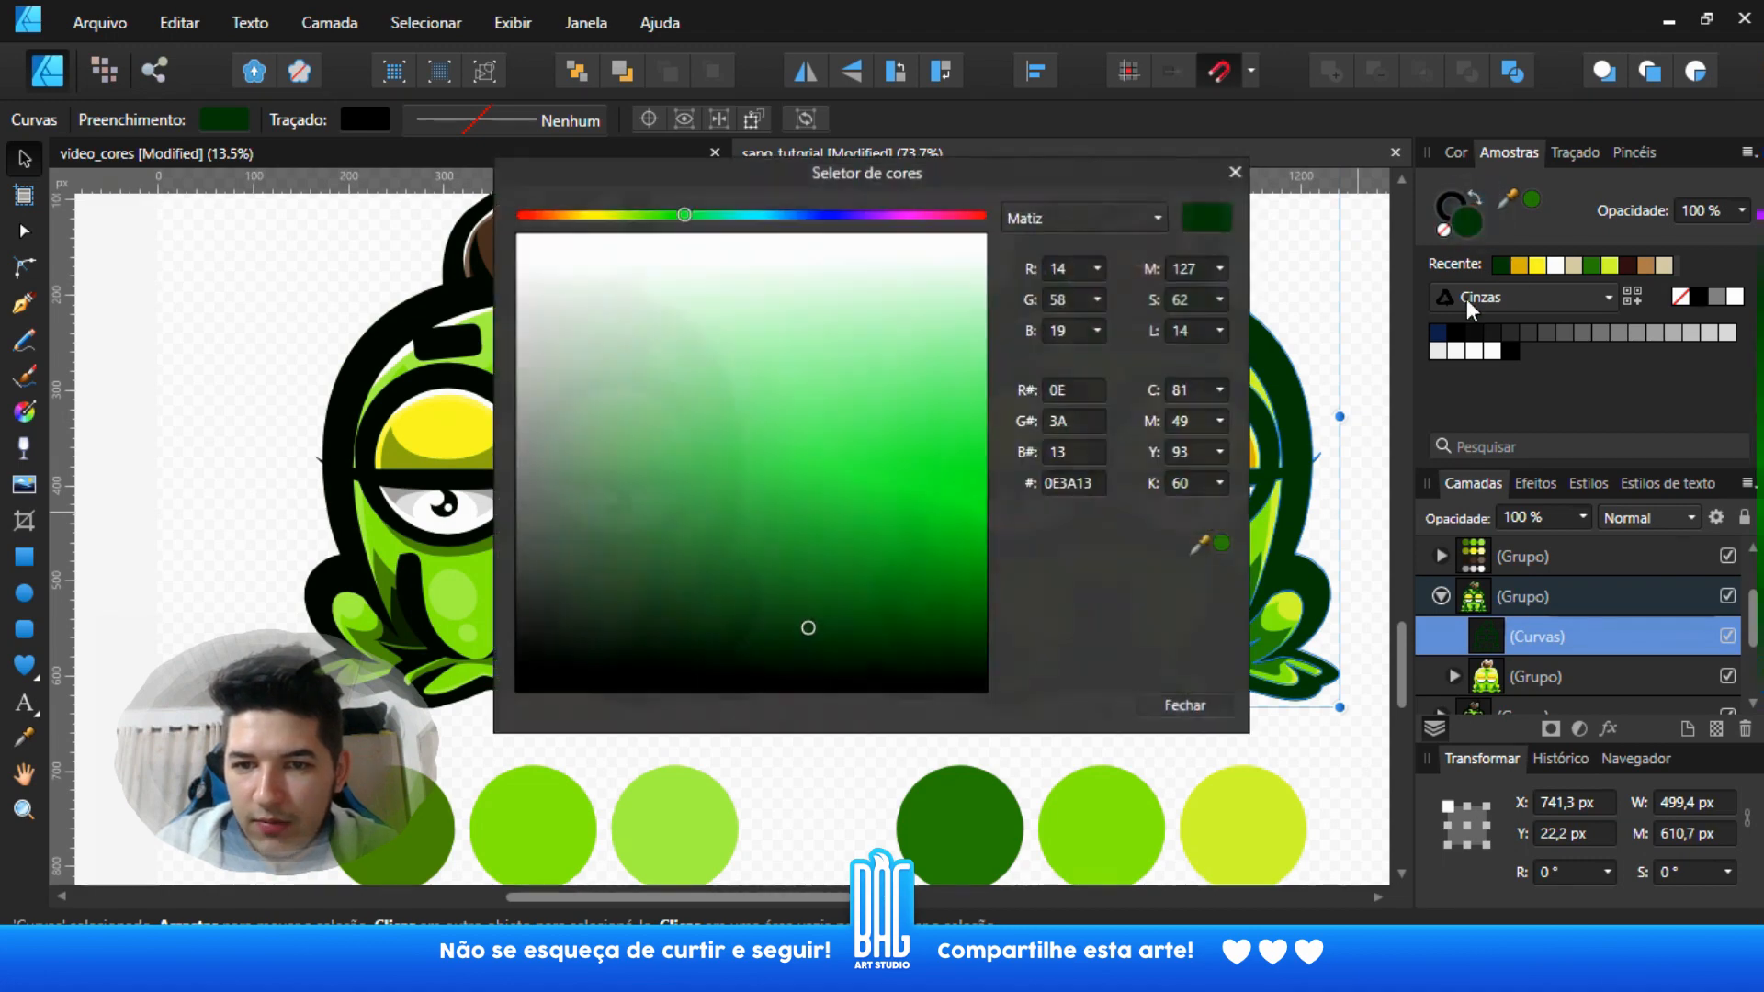
pyautogui.moveTo(996, 181); pyautogui.dragTo(1426, 225)
pyautogui.moveTo(1651, 341); pyautogui.dragTo(1630, 375)
pyautogui.moveTo(1310, 233); pyautogui.dragTo(464, 250)
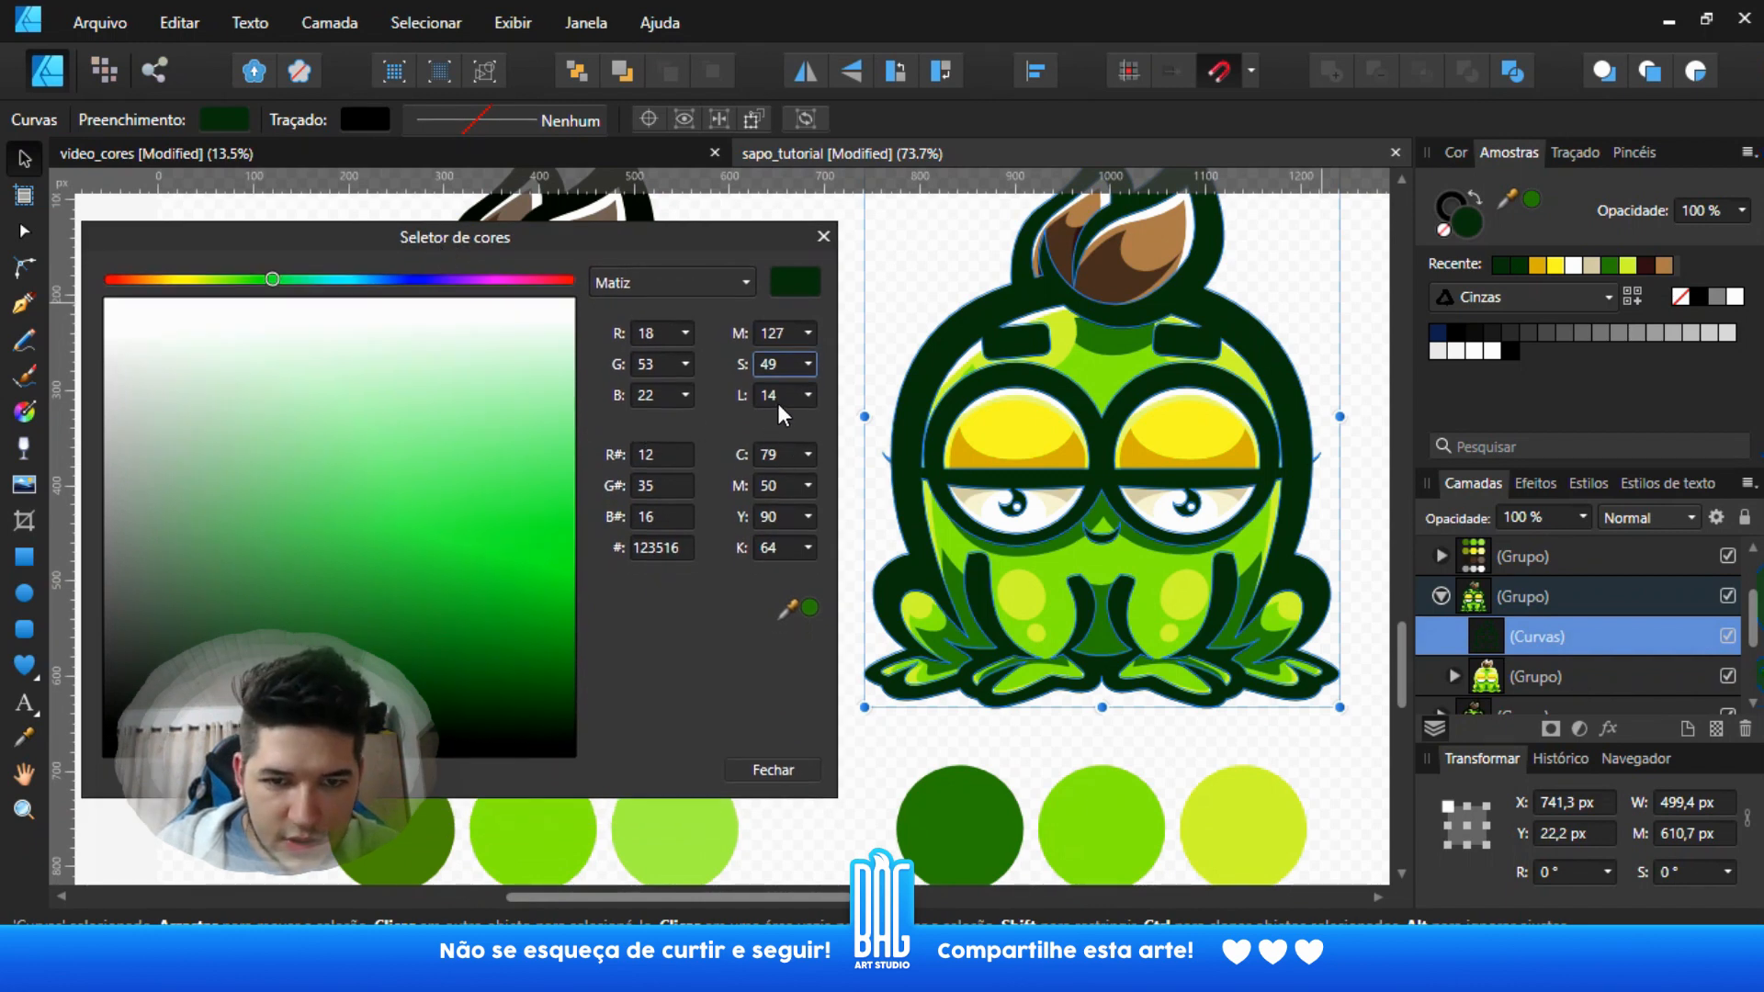
pyautogui.moveTo(808, 395); pyautogui.dragTo(810, 432)
pyautogui.click(821, 238)
pyautogui.keyDown('ctrl'); pyautogui.scroll(-3, 1034, 465); pyautogui.keyUp('ctrl')
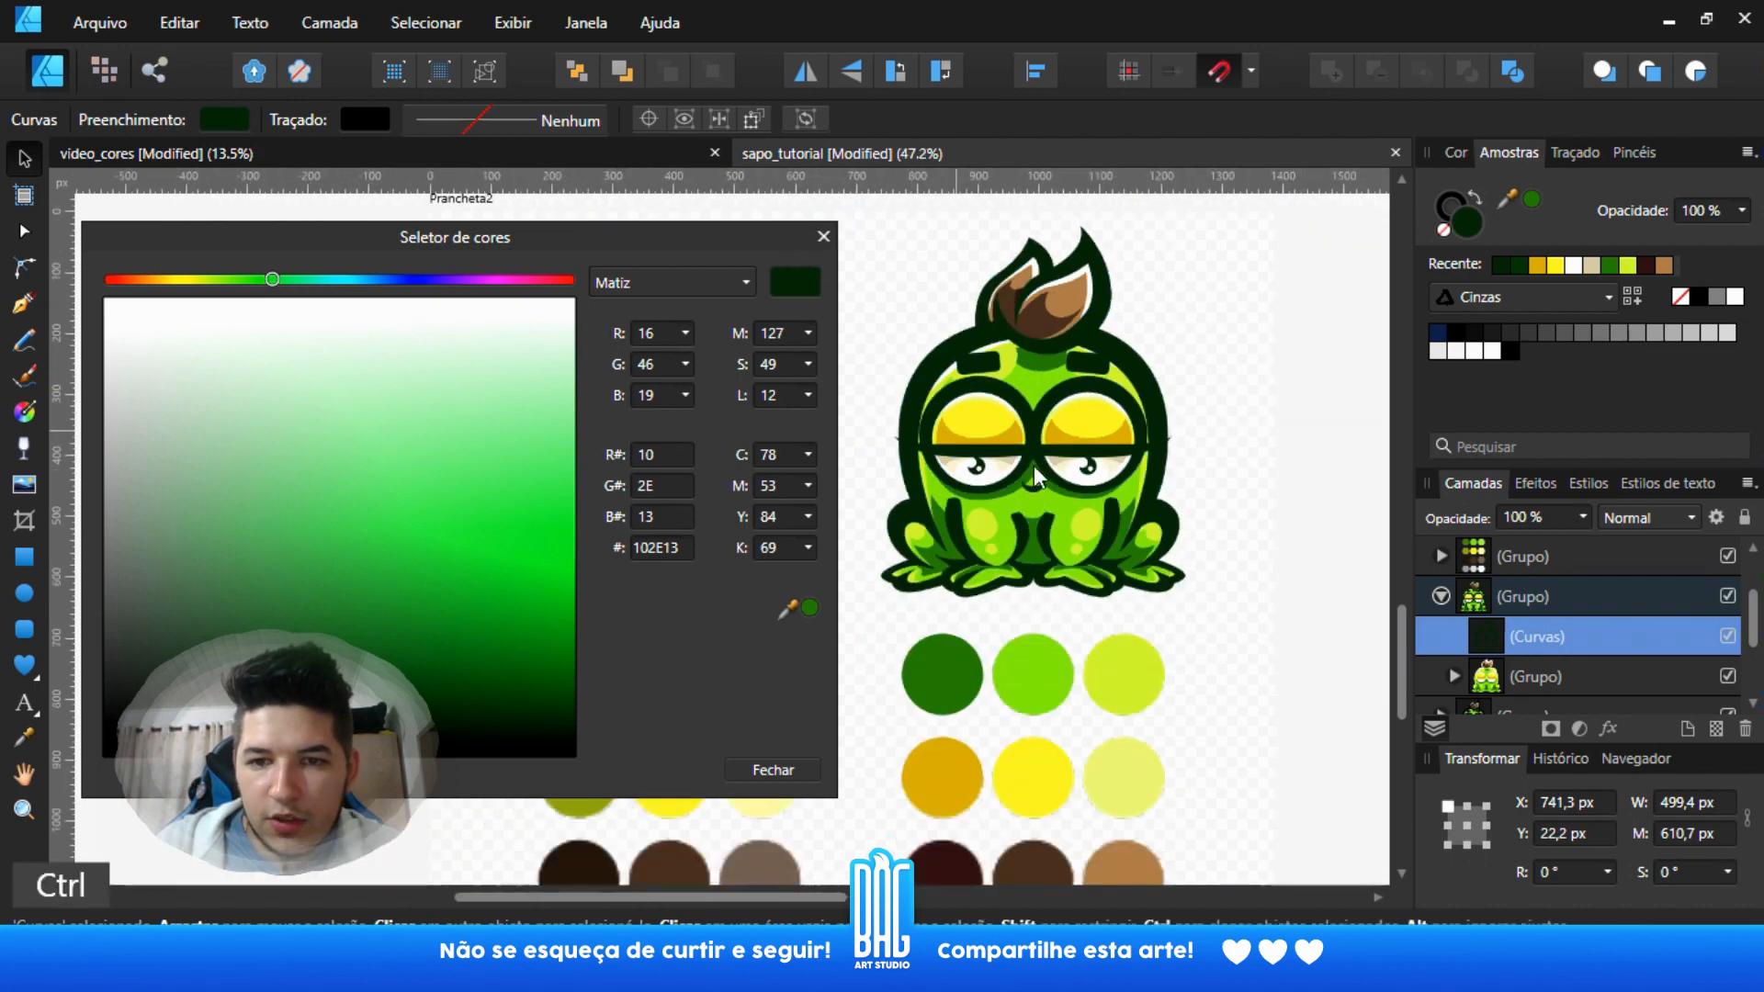
pyautogui.click(823, 236)
pyautogui.click(1200, 389)
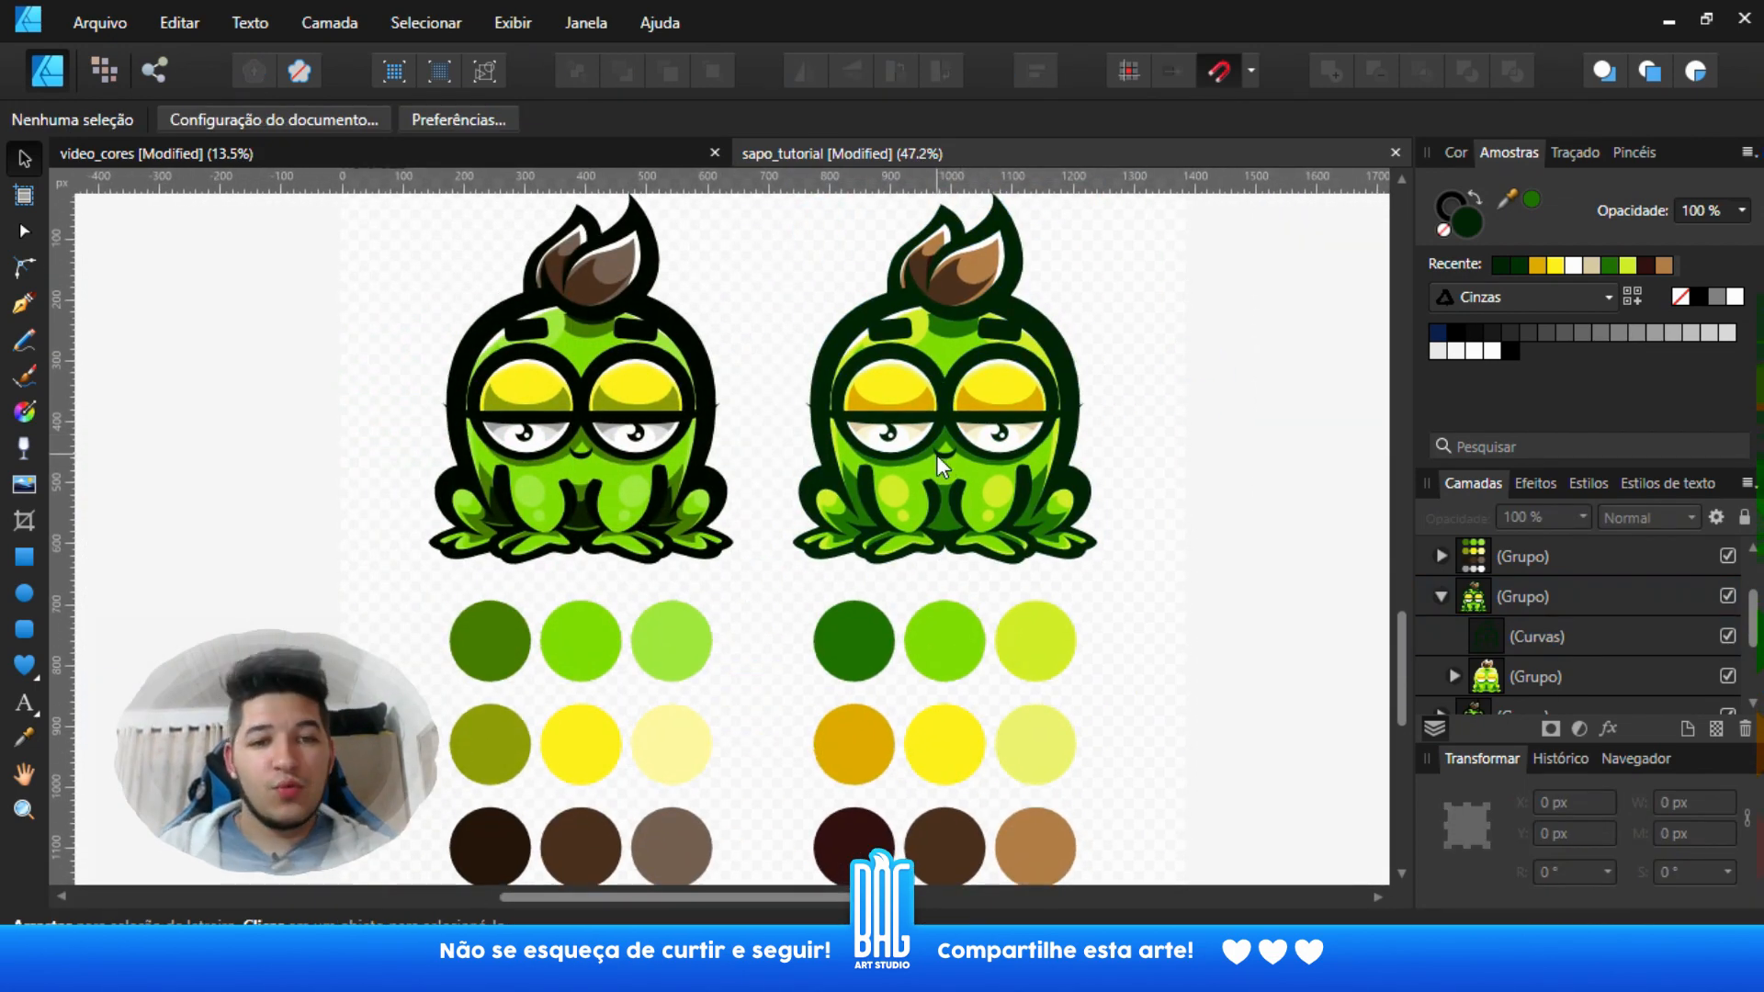
# - Examine the left frog's eyes and body shading up close and compare them with the right frog
pyautogui.keyDown('ctrl'); pyautogui.scroll(7, 533, 395); pyautogui.keyUp('ctrl')
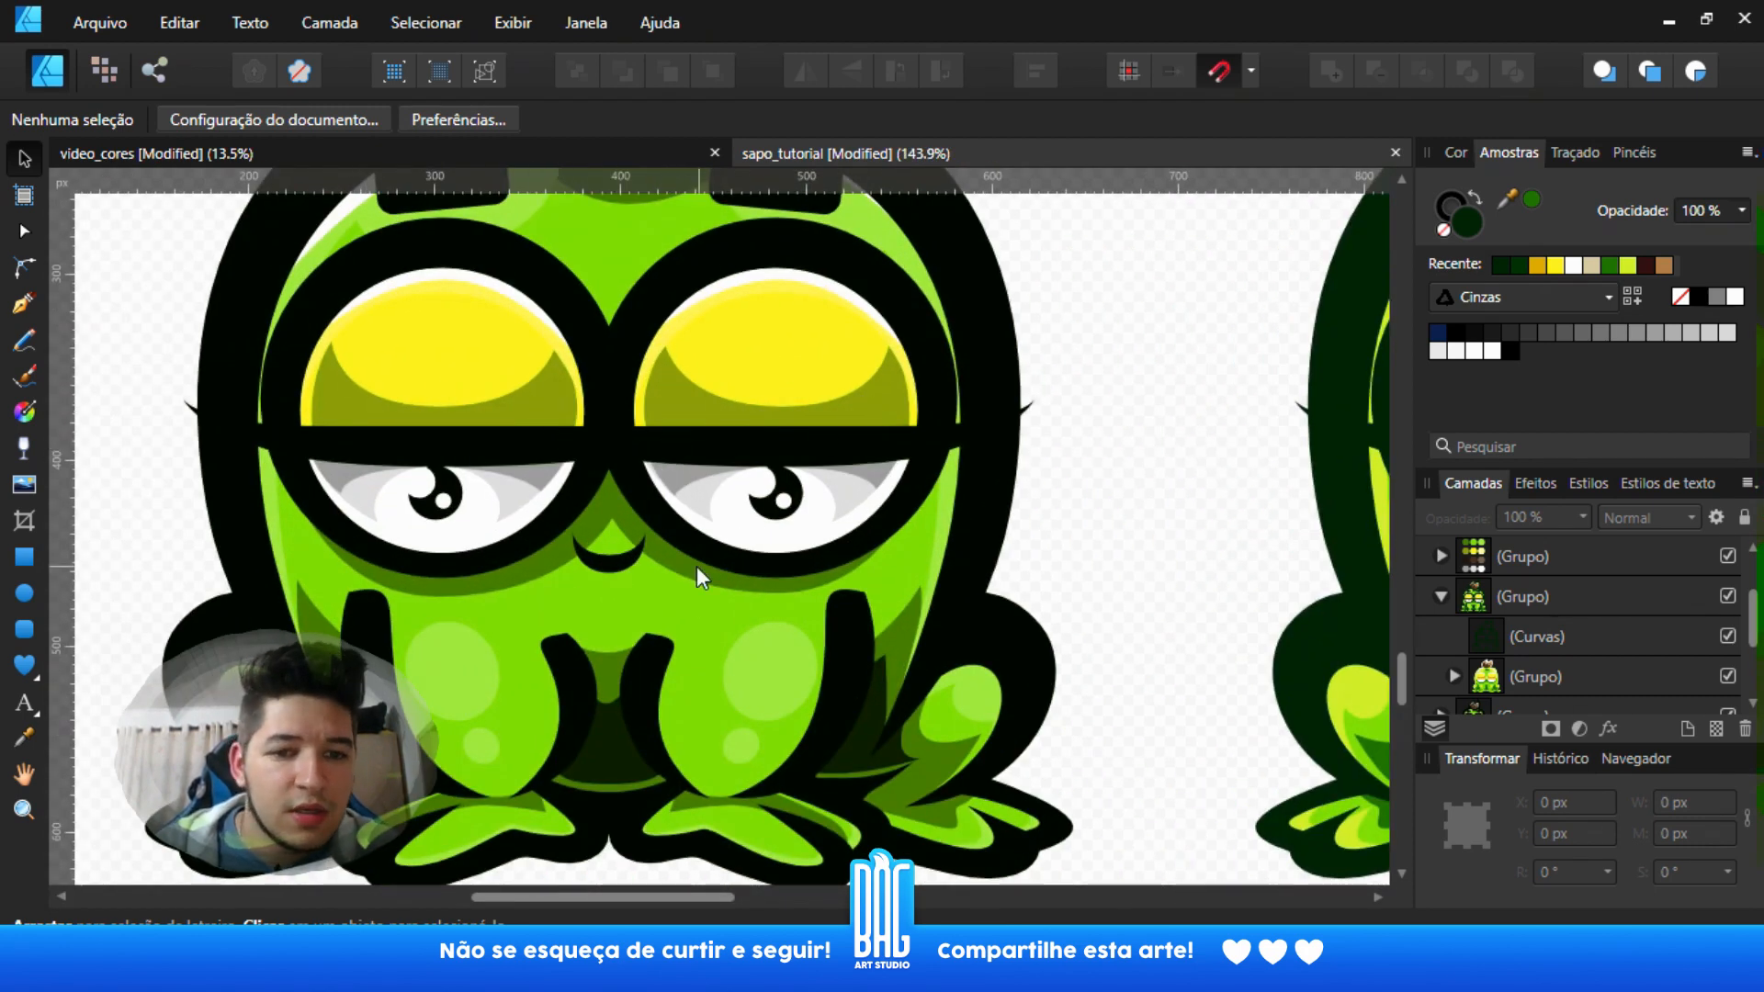
pyautogui.moveTo(730, 576); pyautogui.dragTo(675, 543)
pyautogui.keyDown('ctrl'); pyautogui.scroll(-4, 781, 644); pyautogui.keyUp('ctrl')
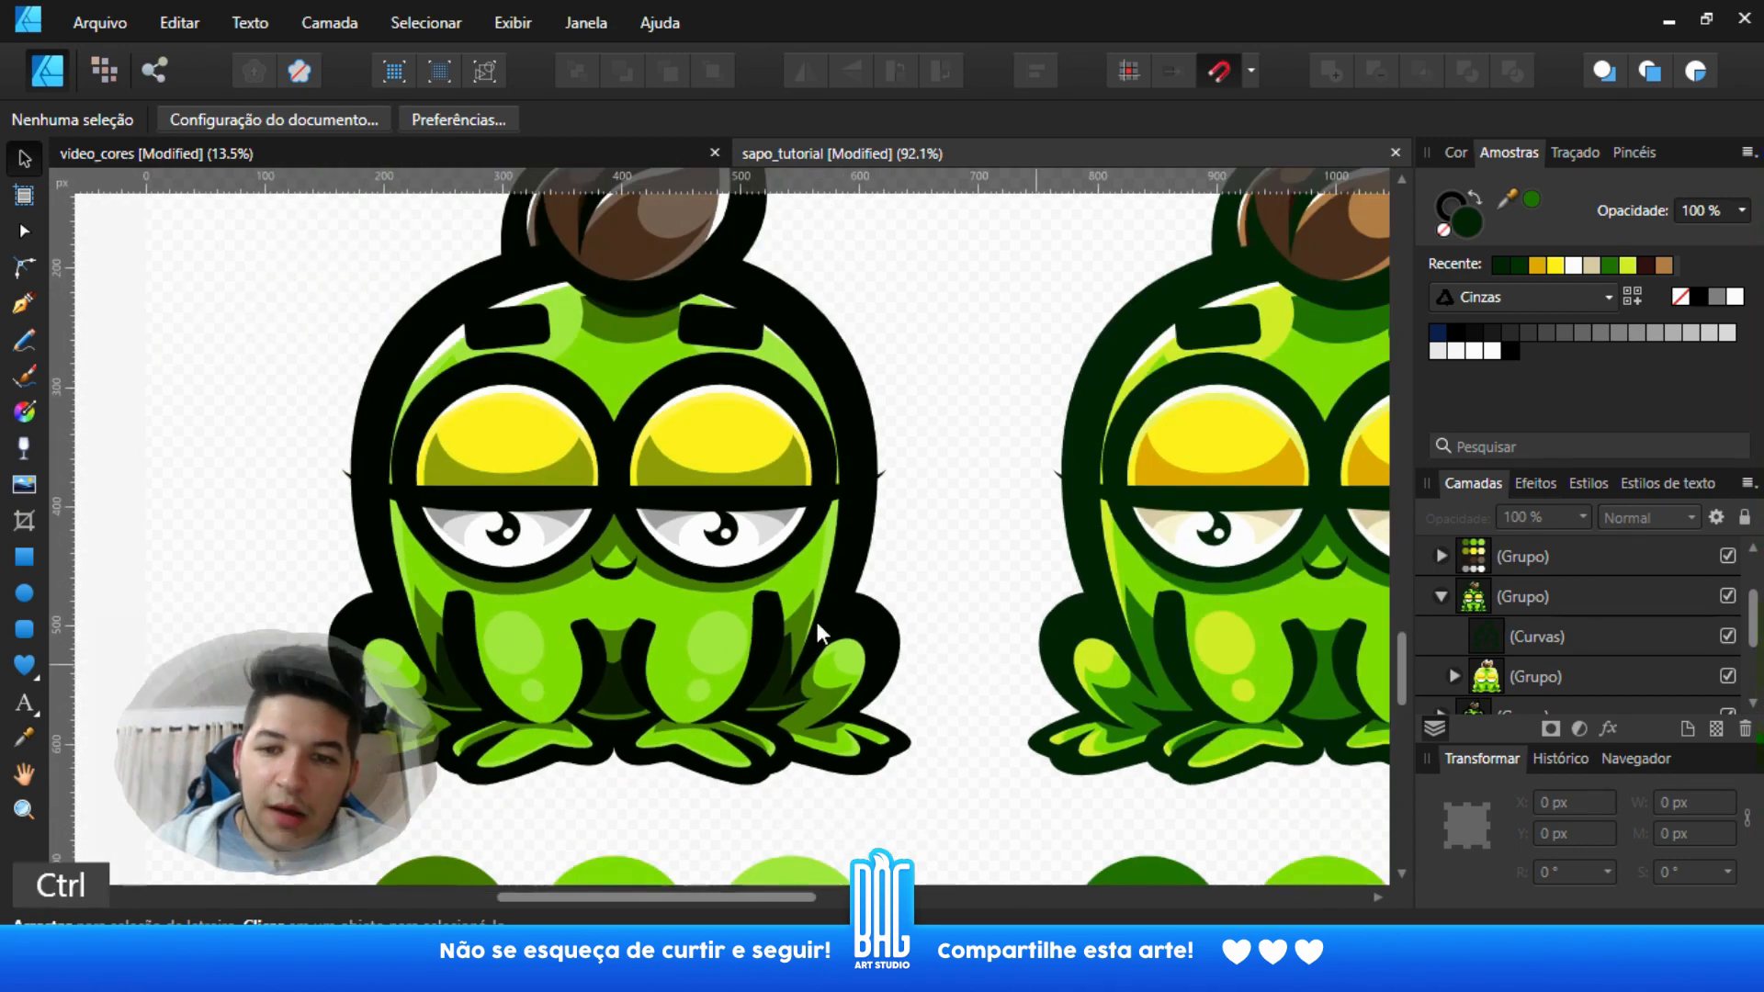
pyautogui.keyDown('ctrl'); pyautogui.scroll(-1, 965, 592); pyautogui.keyUp('ctrl')
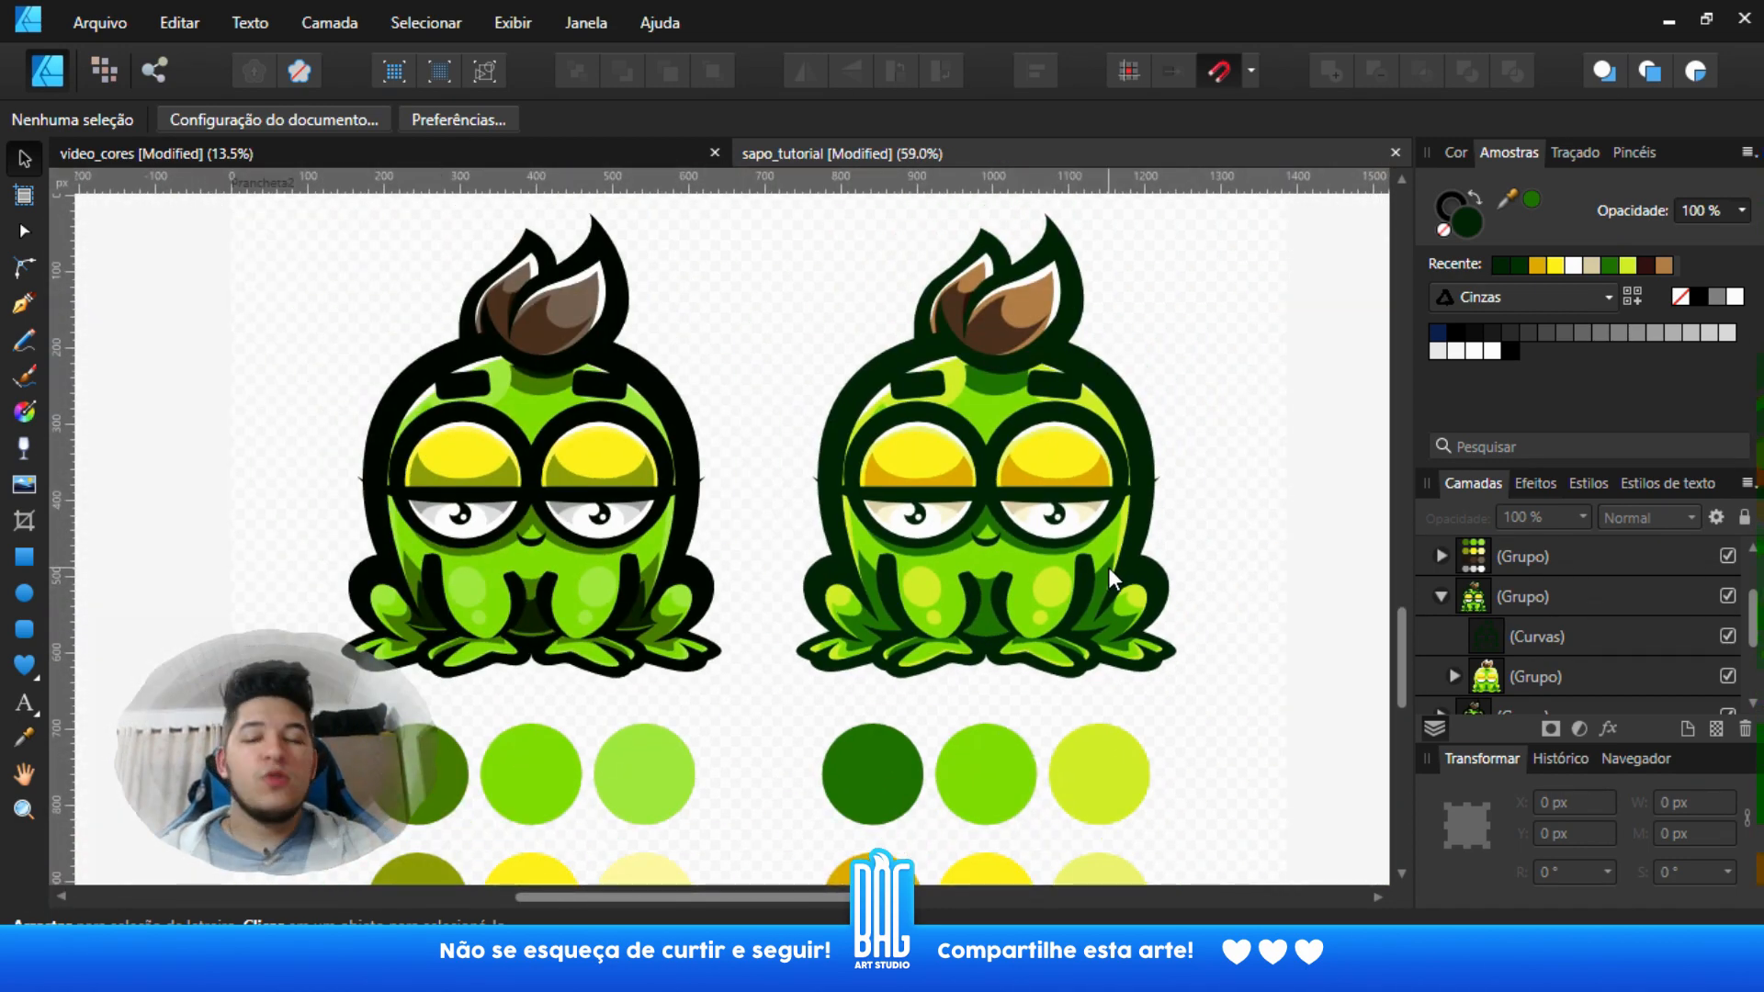
# - Compare the original and recoloured frogs up close and alongside the colour palettes beneath them
pyautogui.keyDown('ctrl'); pyautogui.scroll(-2, 1117, 566); pyautogui.keyUp('ctrl')
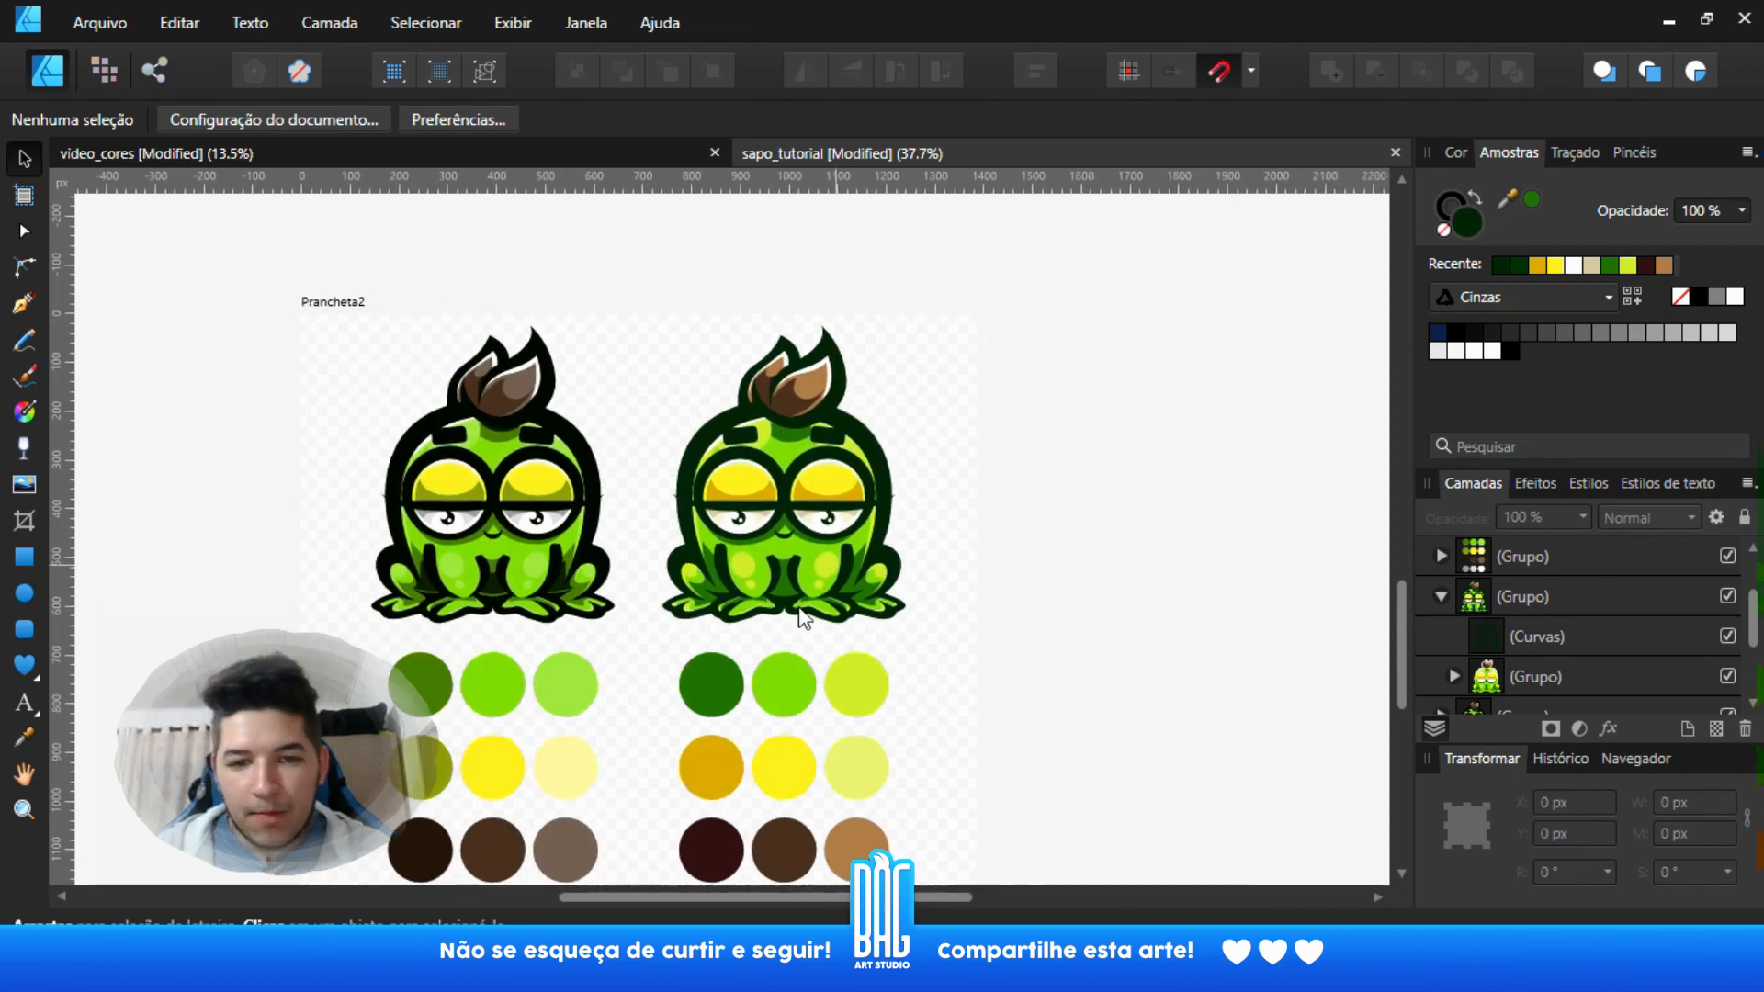
pyautogui.keyDown('ctrl'); pyautogui.scroll(3, 802, 611); pyautogui.keyUp('ctrl')
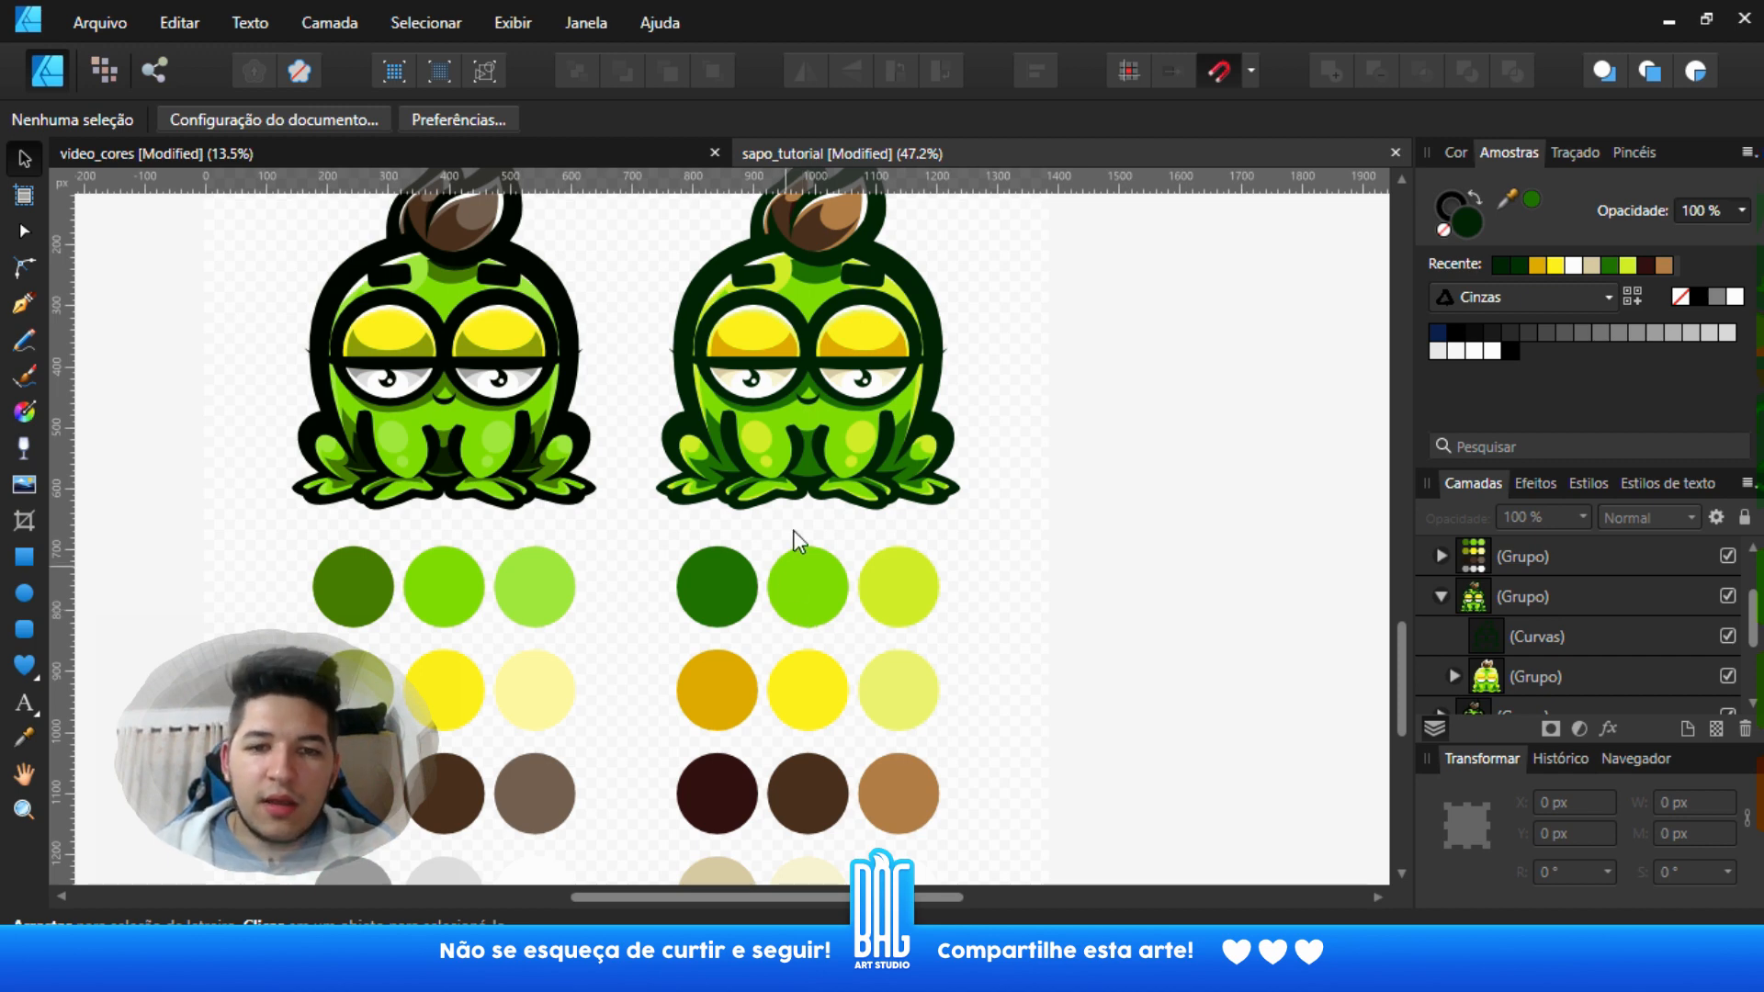
pyautogui.moveTo(792, 540); pyautogui.dragTo(802, 637)
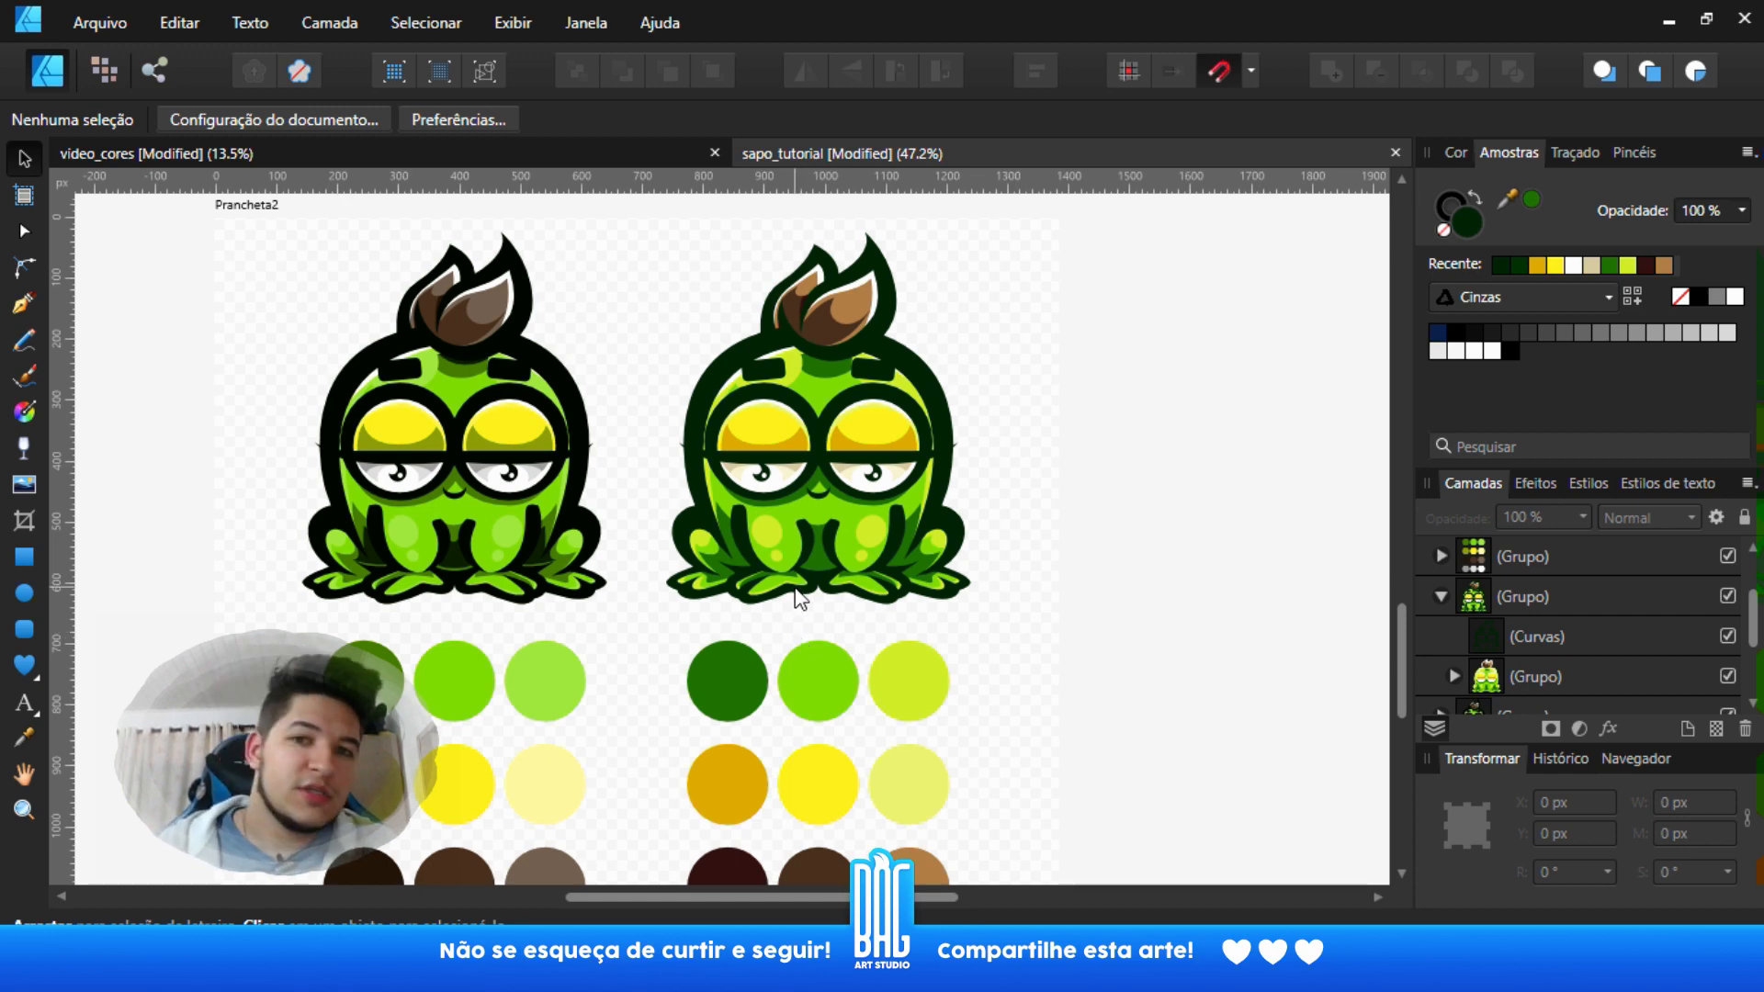
pyautogui.scroll(4, 706, 421)
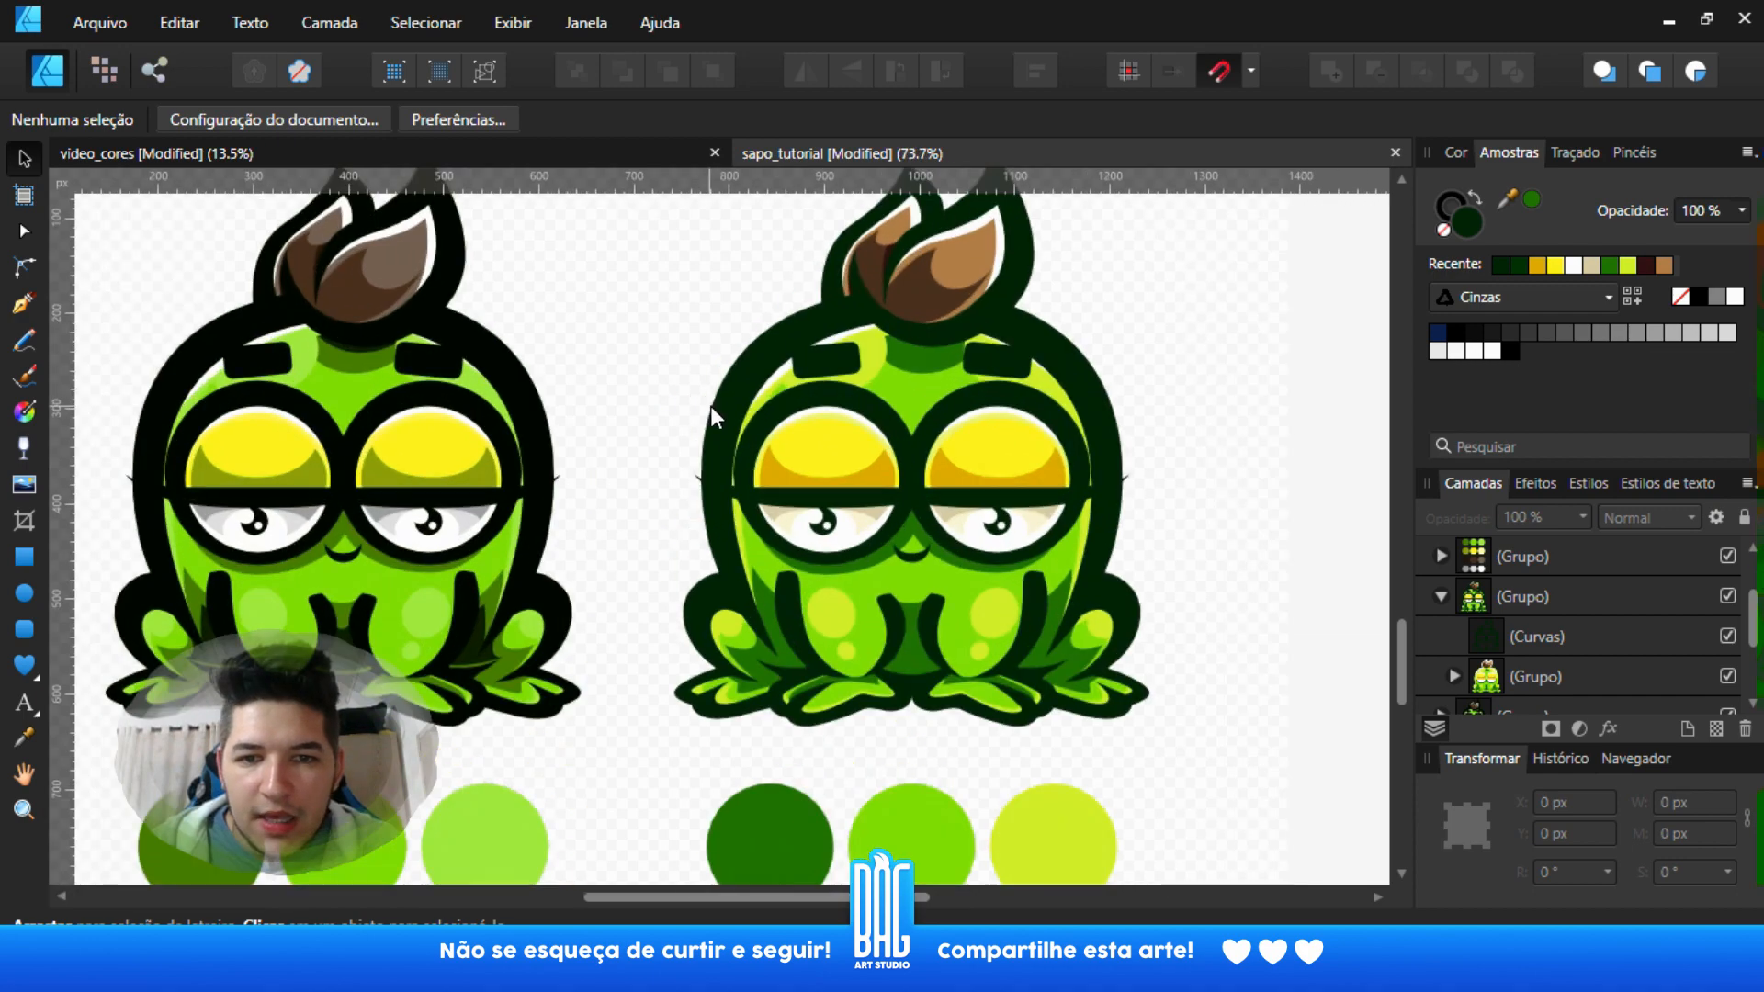
pyautogui.scroll(-4, 752, 419)
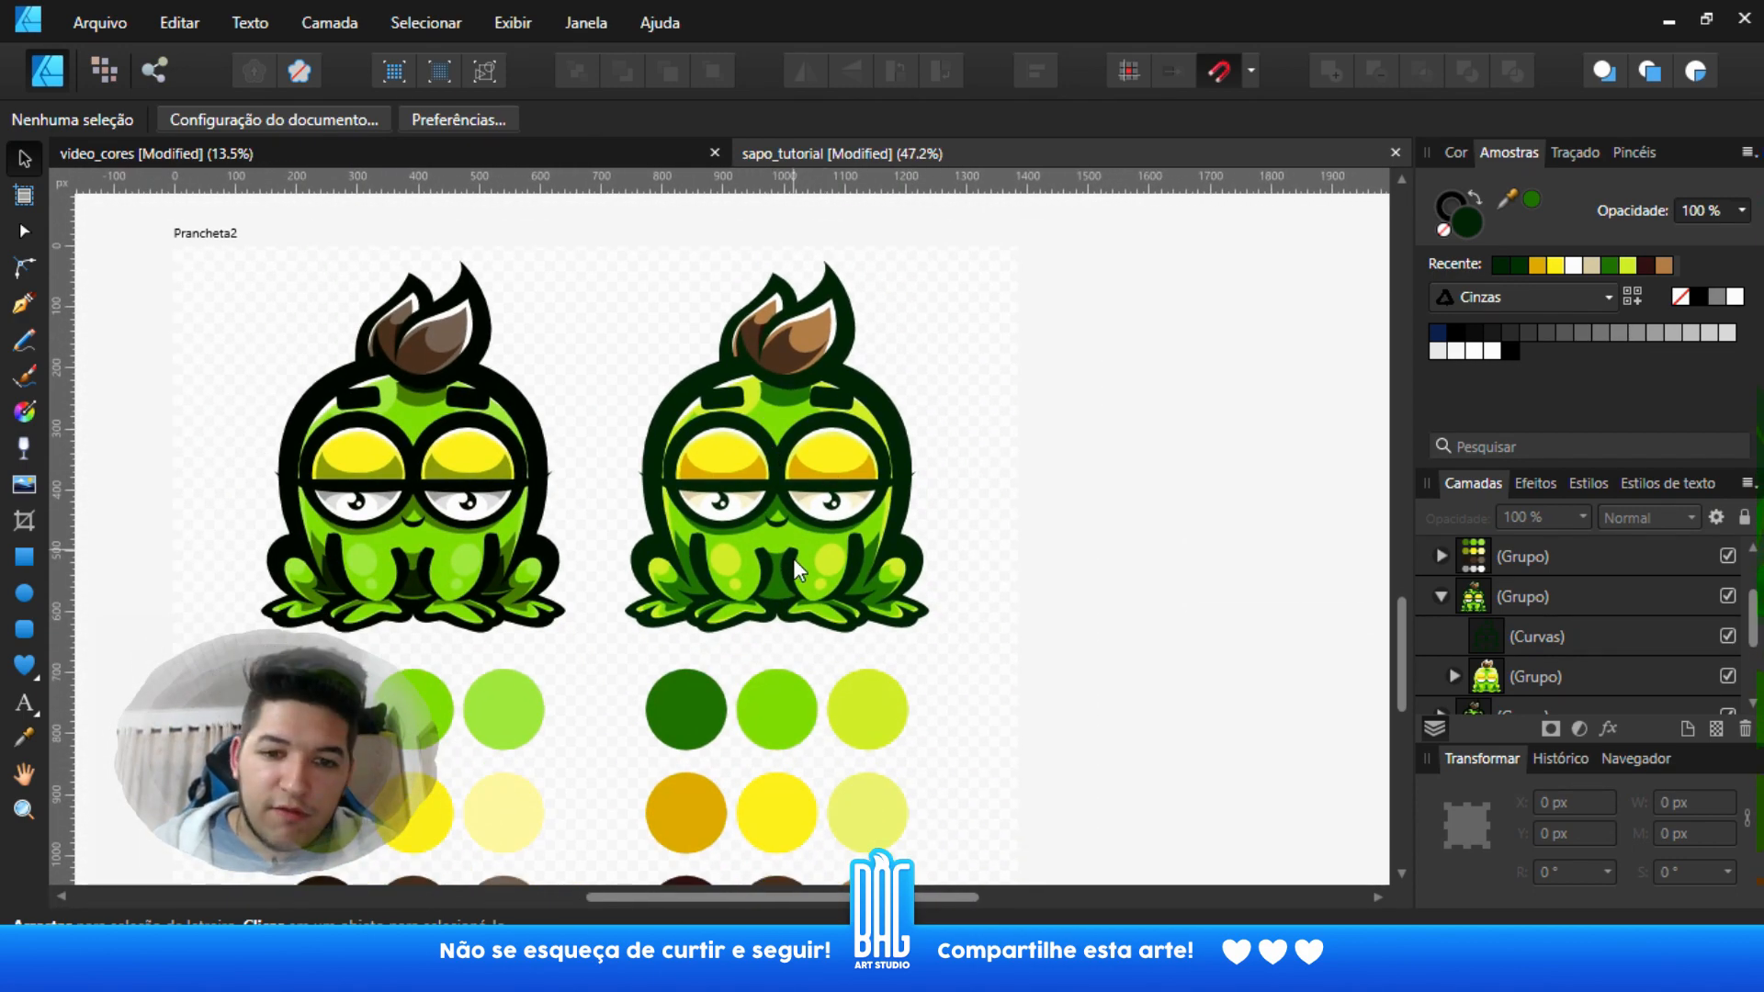
# - Draw a new artboard of about 533 × 450 px in the empty area to the right of the frogs' artboard
pyautogui.scroll(-5, 792, 559)
pyautogui.hscroll(2, 785, 499)
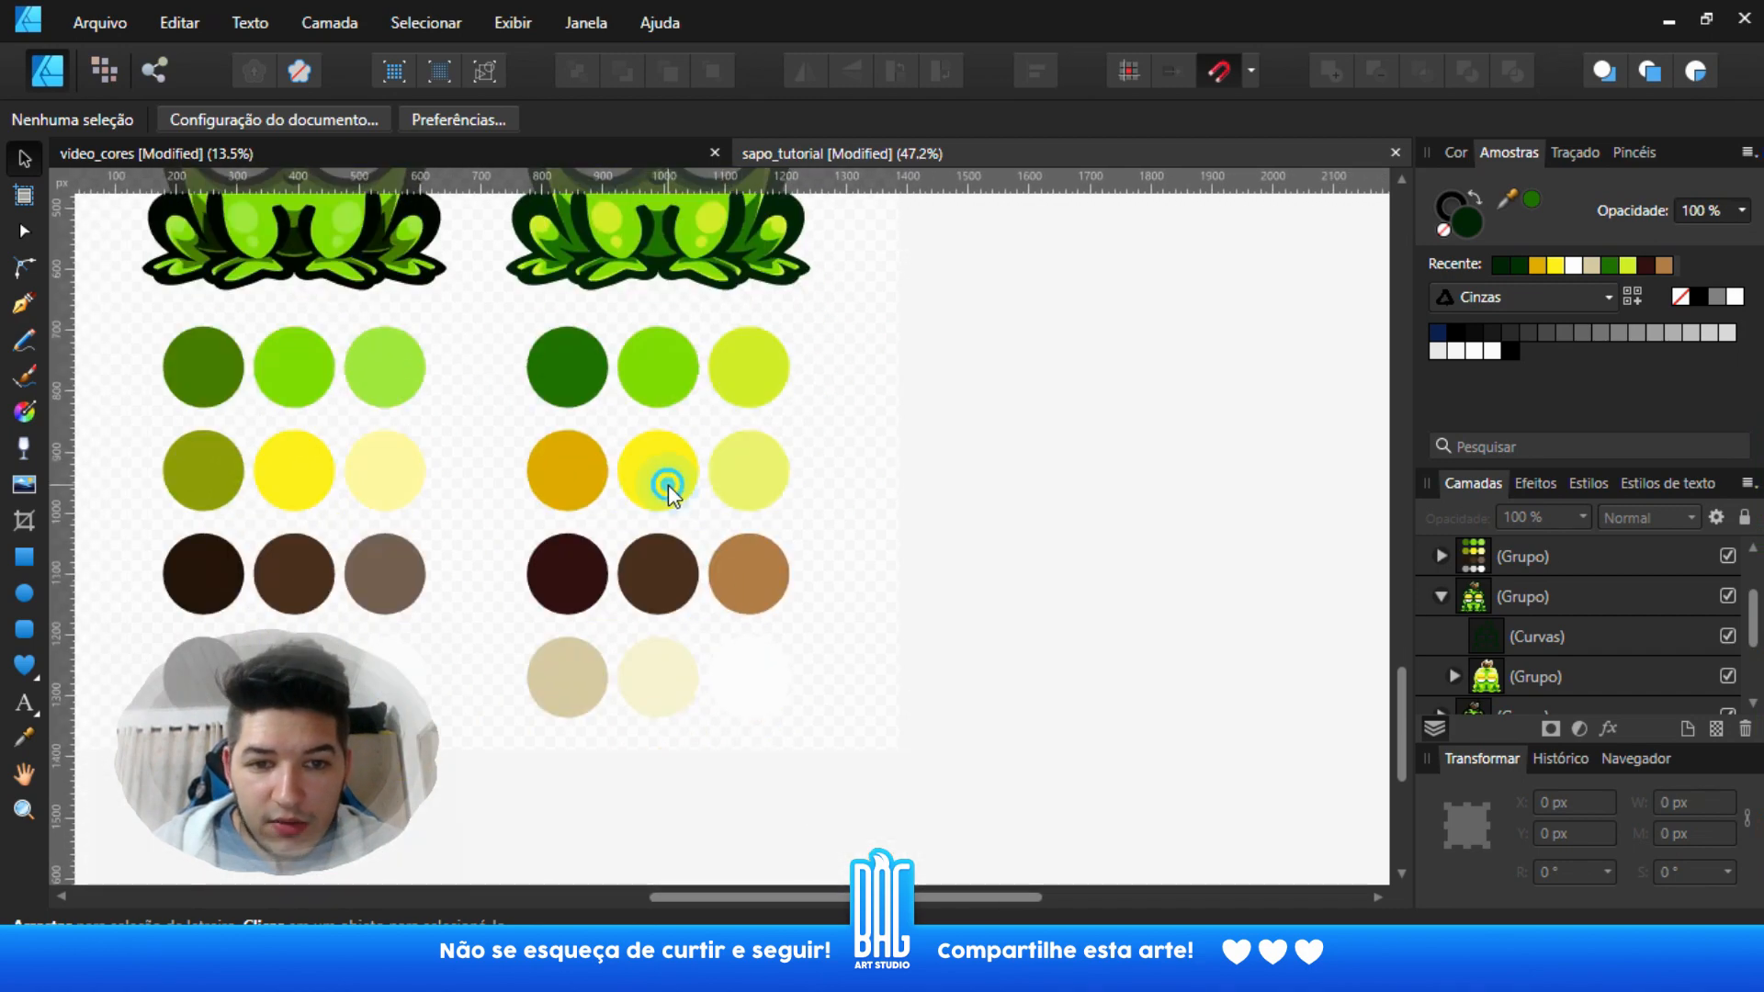
pyautogui.click(669, 485)
pyautogui.scroll(1, 726, 630)
pyautogui.hscroll(1, 726, 630)
pyautogui.click(24, 195)
pyautogui.scroll(-1, 772, 394)
pyautogui.hscroll(2, 772, 393)
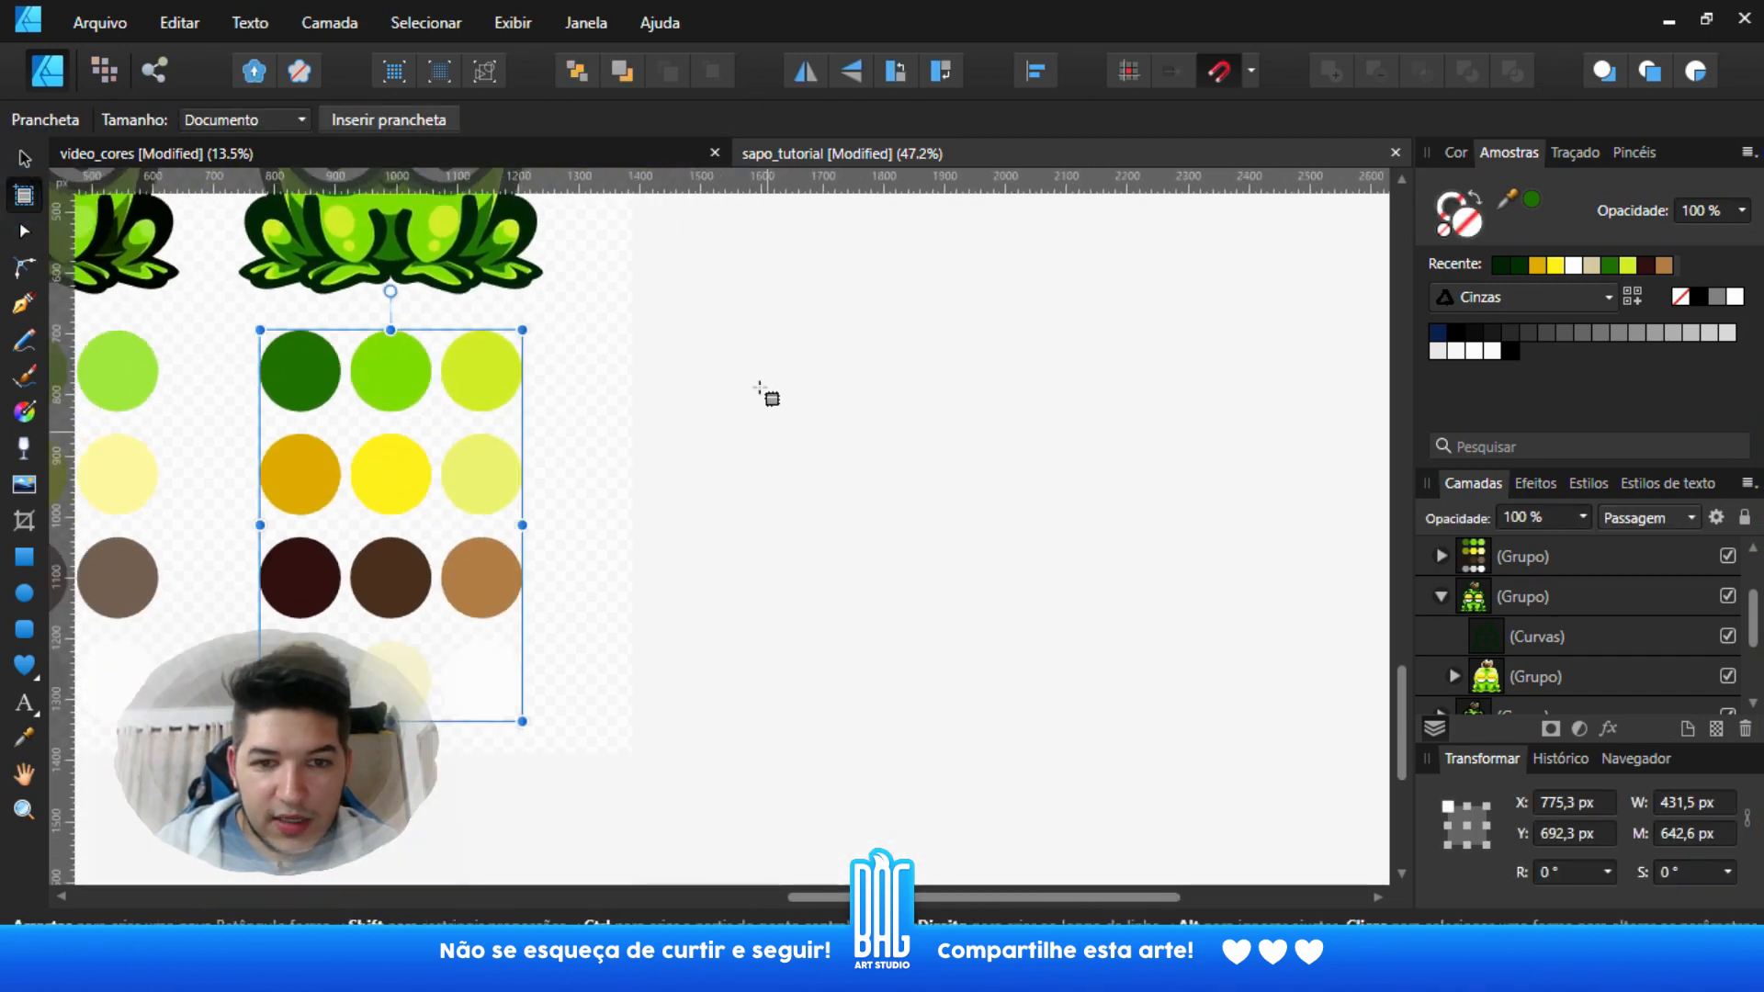
pyautogui.moveTo(731, 352); pyautogui.dragTo(1056, 625)
# - Copy the yellow row of the right-hand palette onto the new artboard, level with the original row
pyautogui.press('v')
pyautogui.click(397, 476)
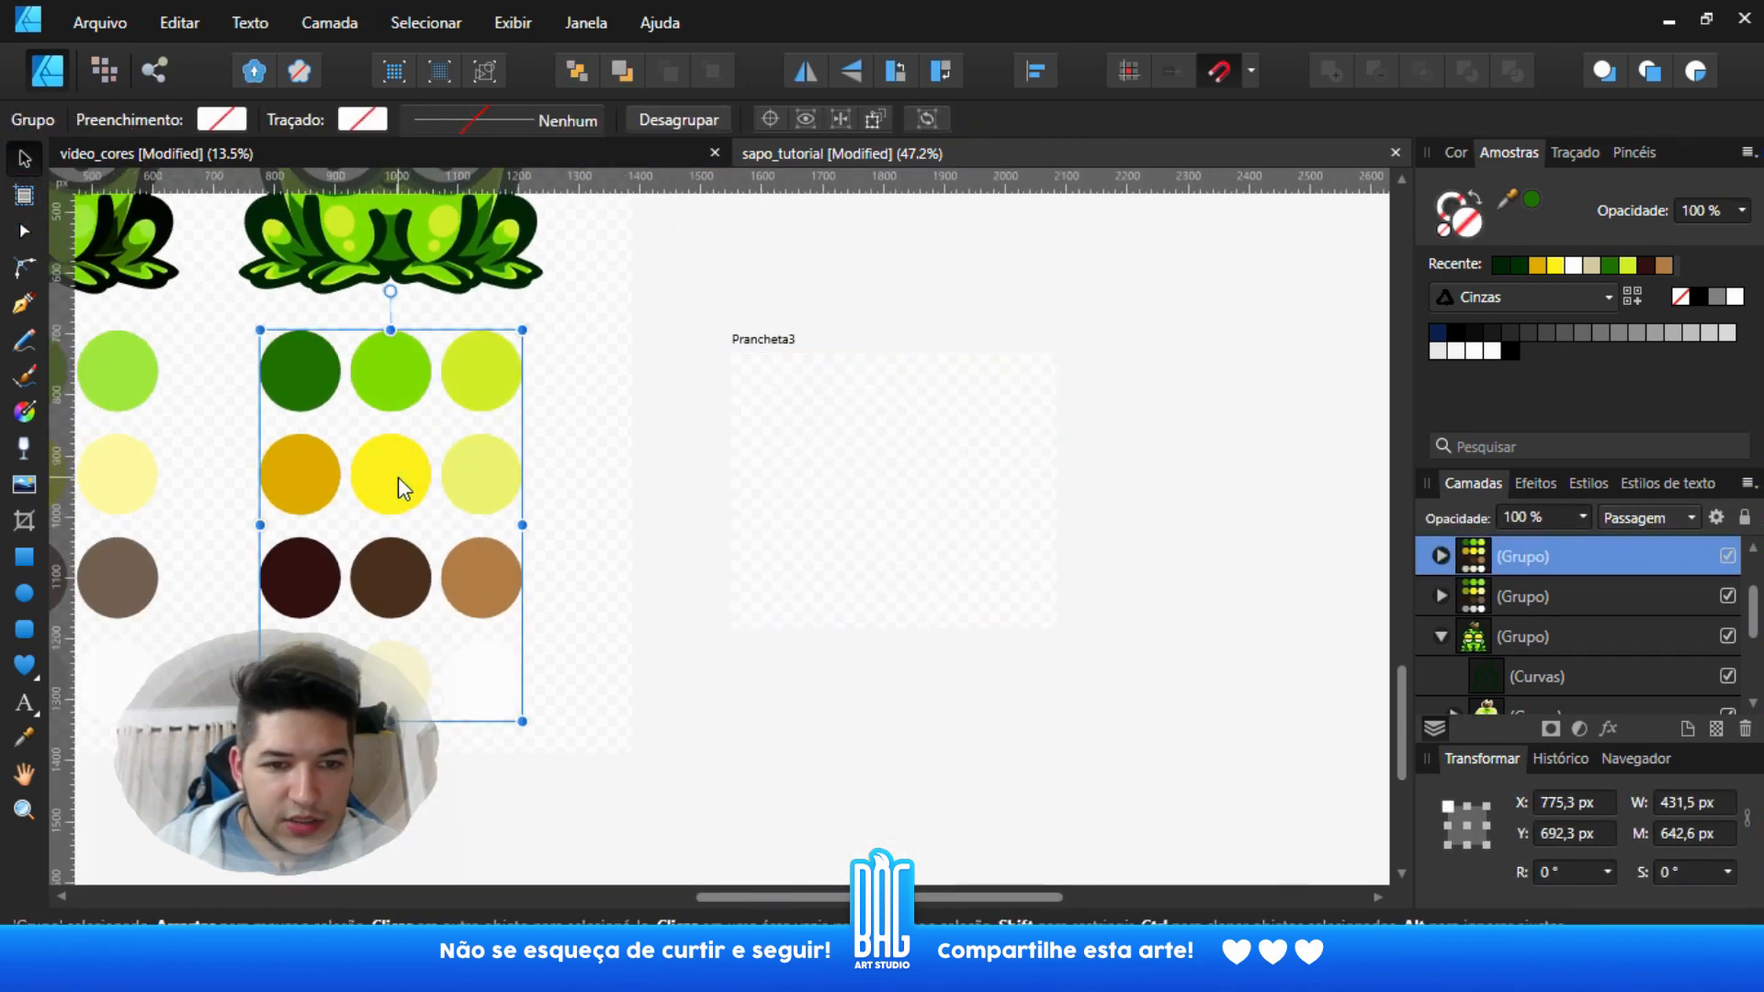
pyautogui.doubleClick(393, 478)
pyautogui.moveTo(390, 481); pyautogui.dragTo(898, 488)
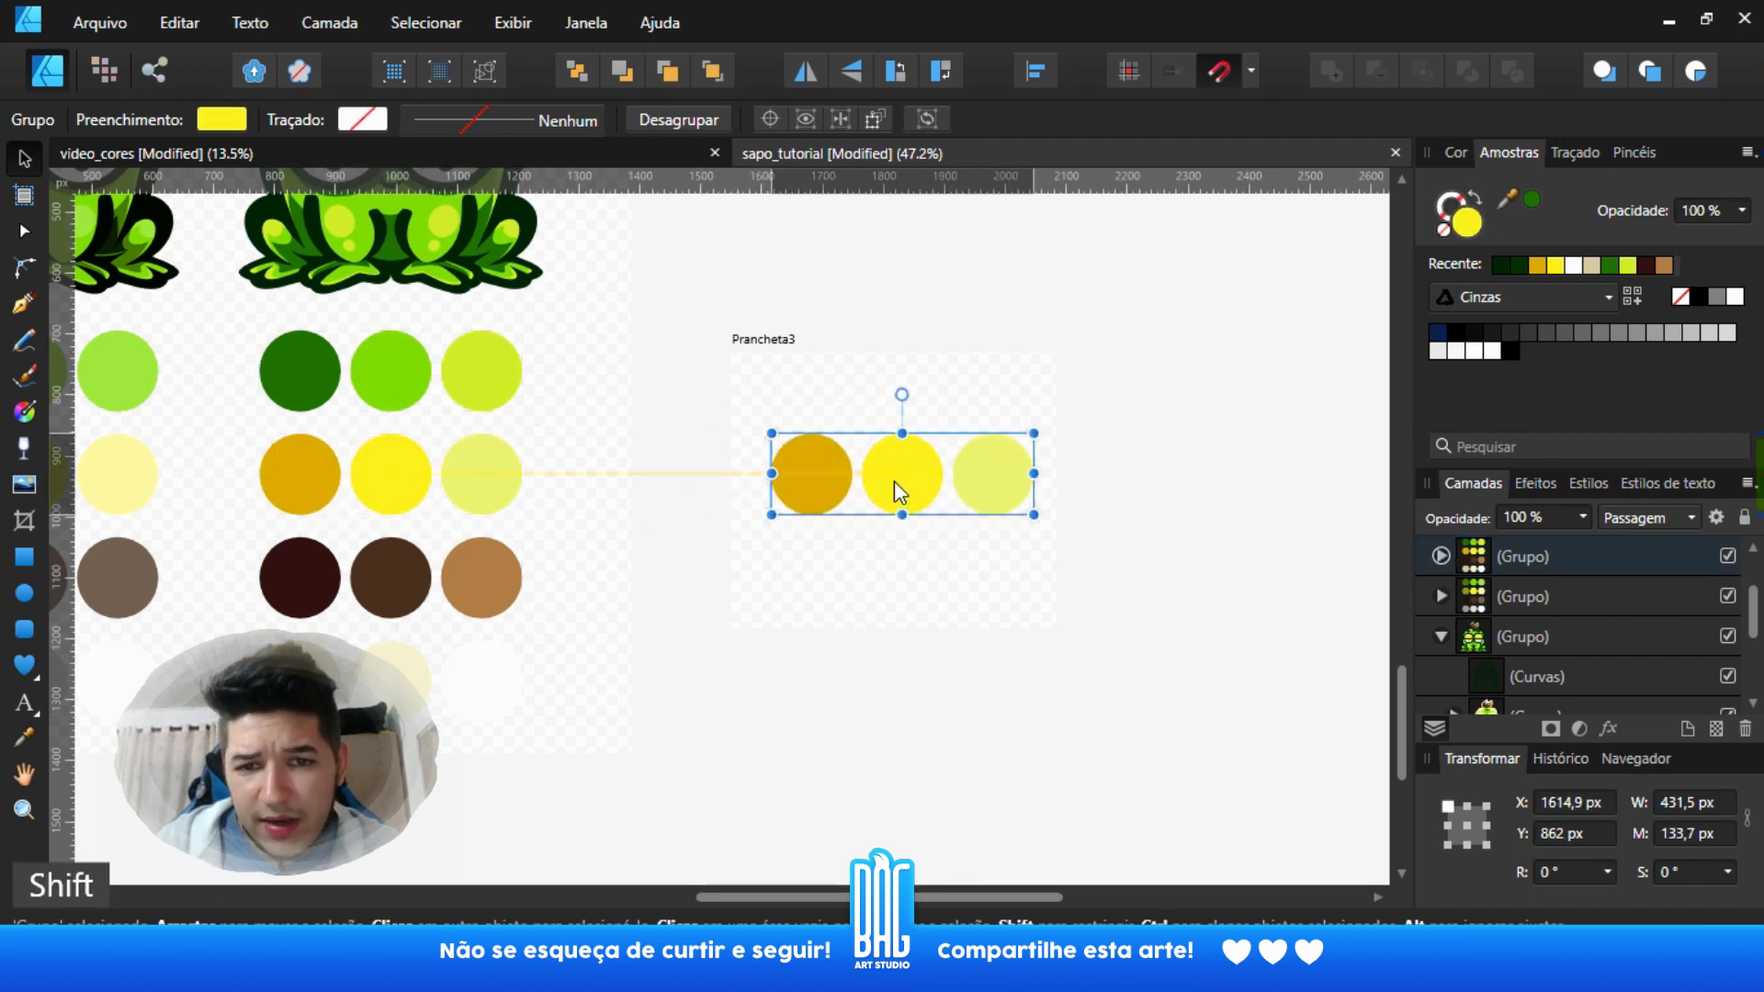
# - Shrink the copied row to about 397.5 px wide and move it into the upper half of the new artboard
pyautogui.scroll(2, 898, 488)
pyautogui.moveTo(1154, 395); pyautogui.dragTo(1119, 425)
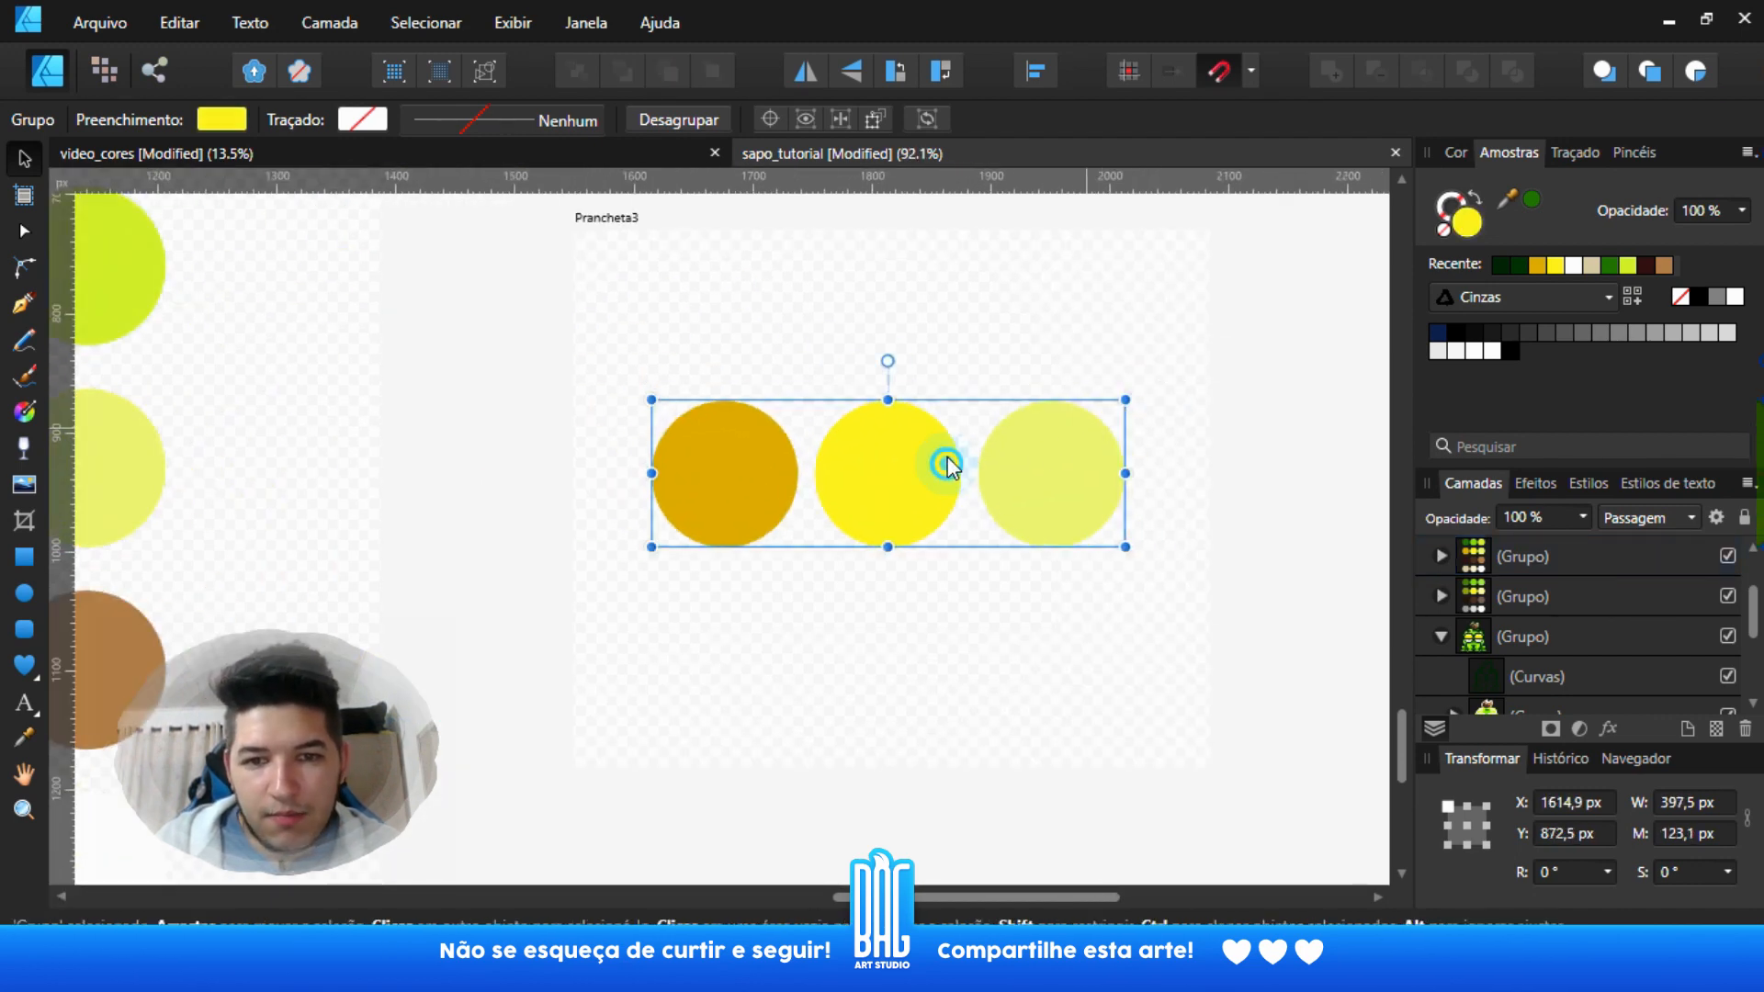
pyautogui.moveTo(945, 465); pyautogui.dragTo(962, 410)
pyautogui.doubleClick(936, 413)
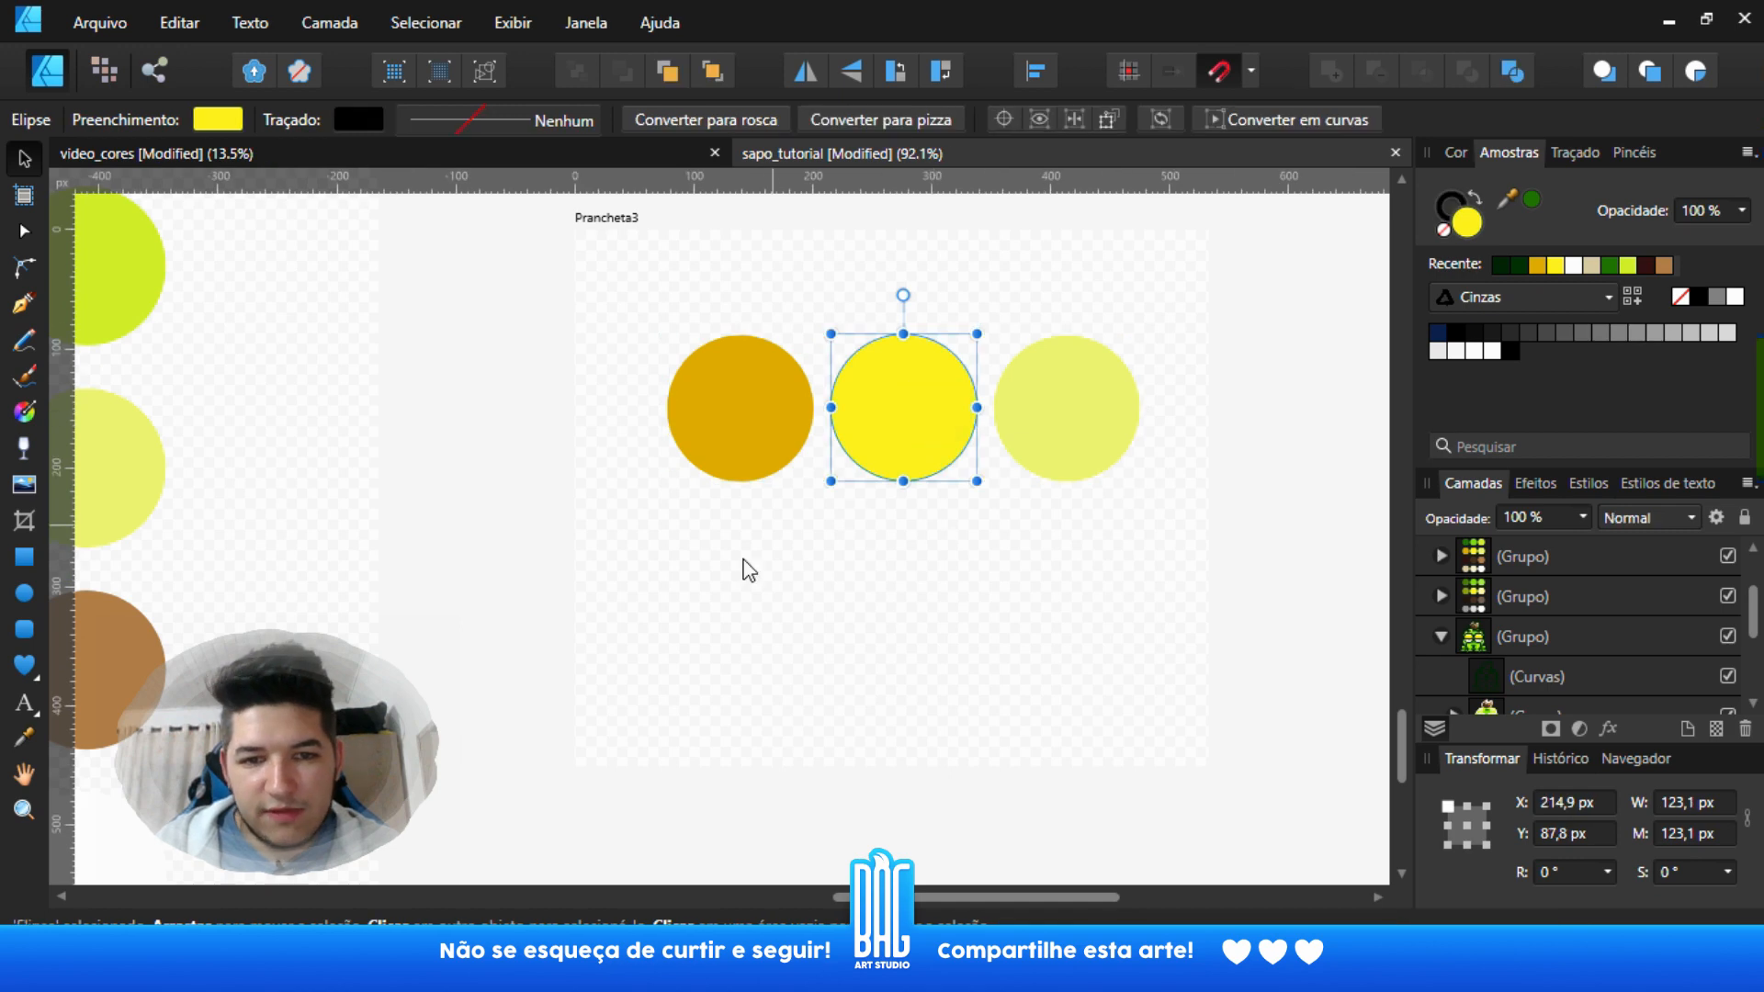
pyautogui.click(746, 559)
# - Fill all three circles of the copied row with orange at hue 34, saturation 100 and lightness 55
pyautogui.moveTo(552, 595); pyautogui.dragTo(1404, 195)
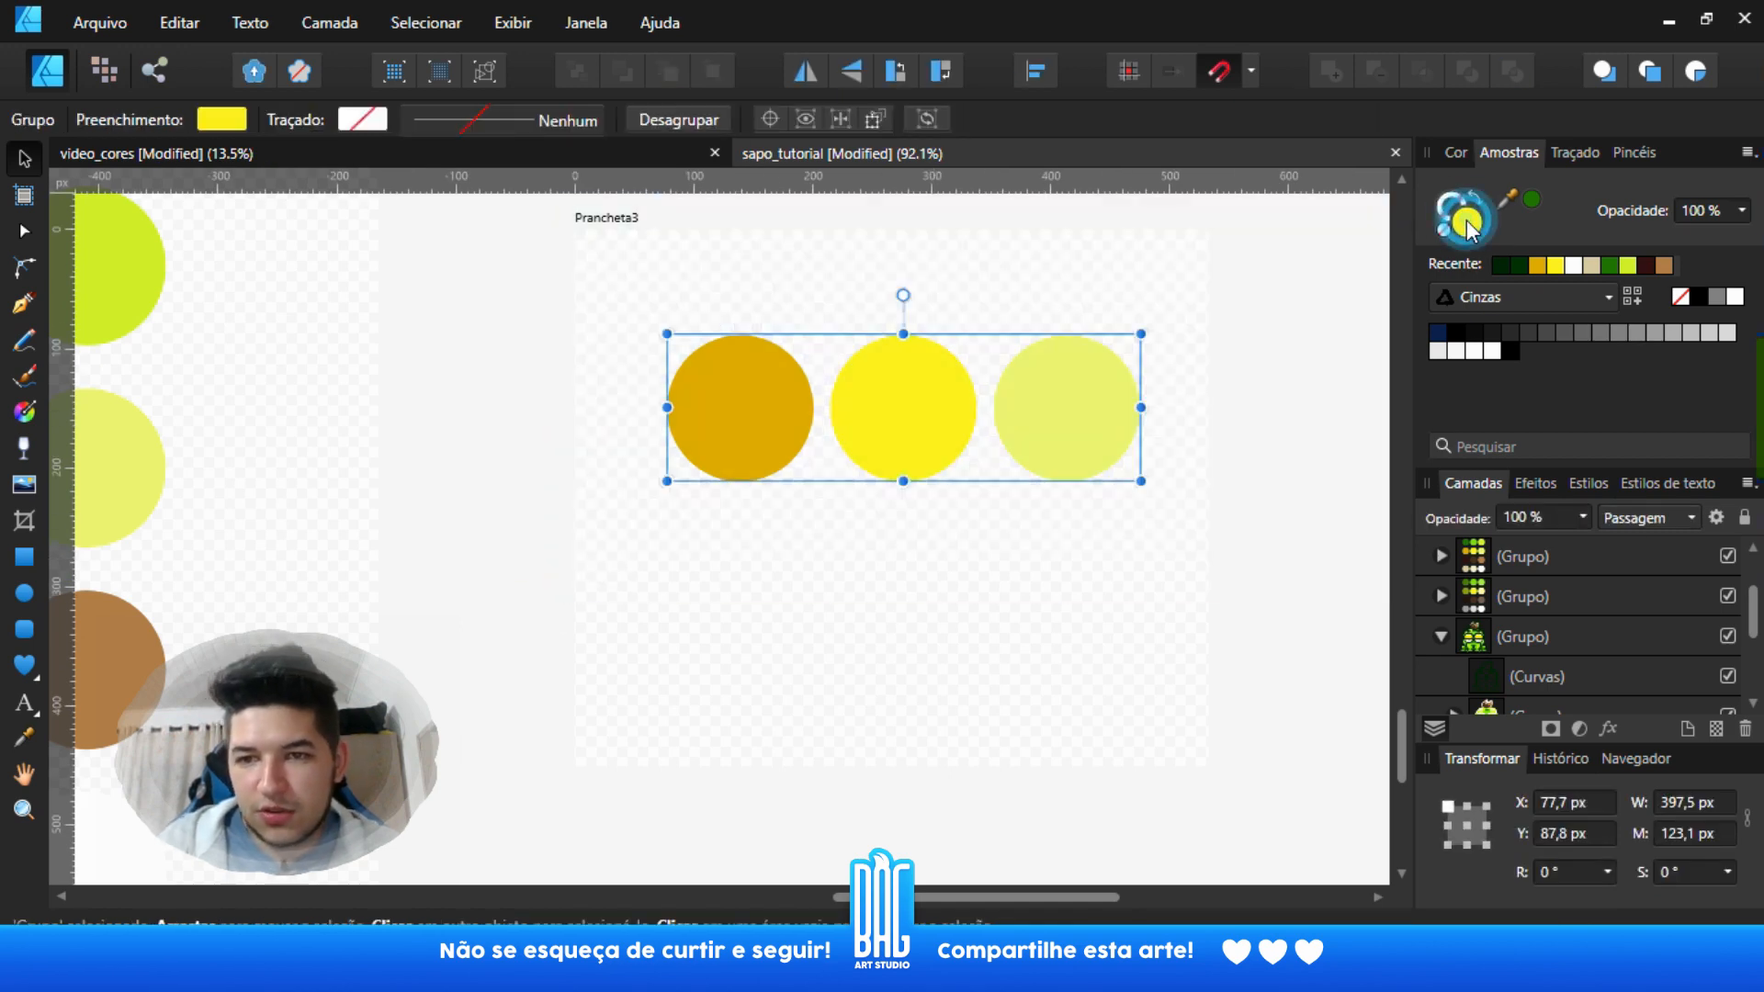
pyautogui.doubleClick(1468, 228)
pyautogui.moveTo(582, 217); pyautogui.dragTo(567, 221)
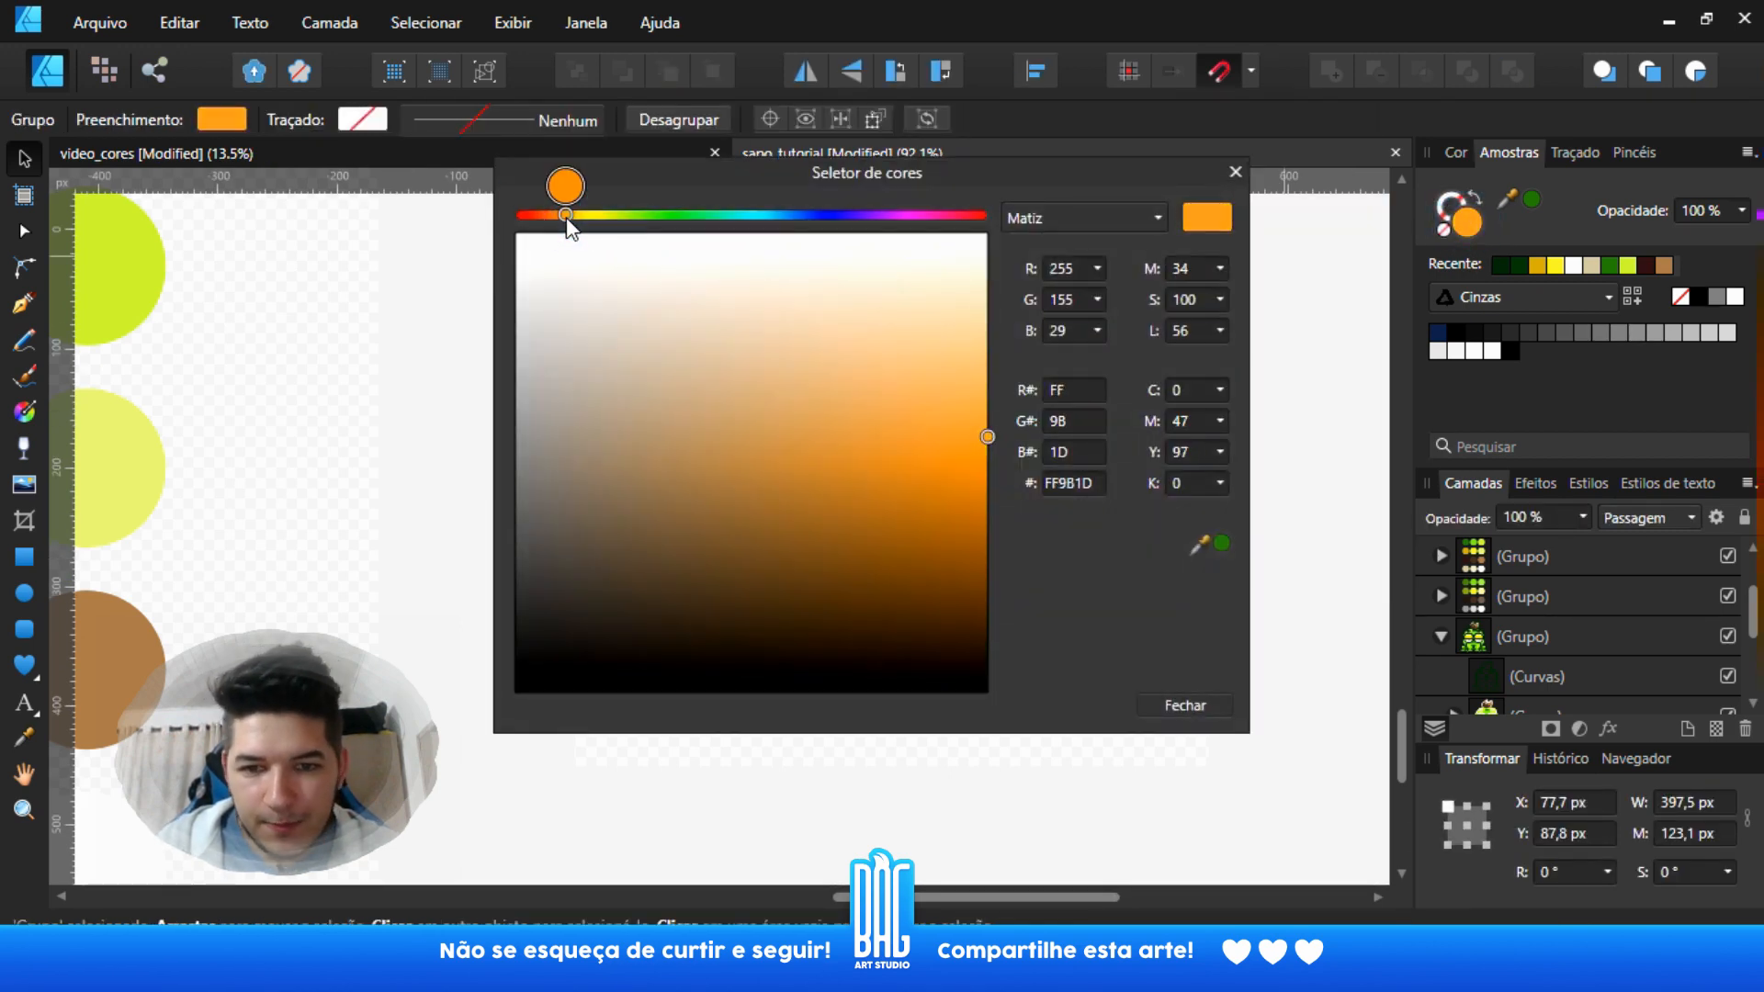
pyautogui.moveTo(988, 437)
pyautogui.mouseDown()
pyautogui.moveTo(958, 438)
pyautogui.moveTo(988, 440)
pyautogui.mouseUp()
pyautogui.click(1236, 172)
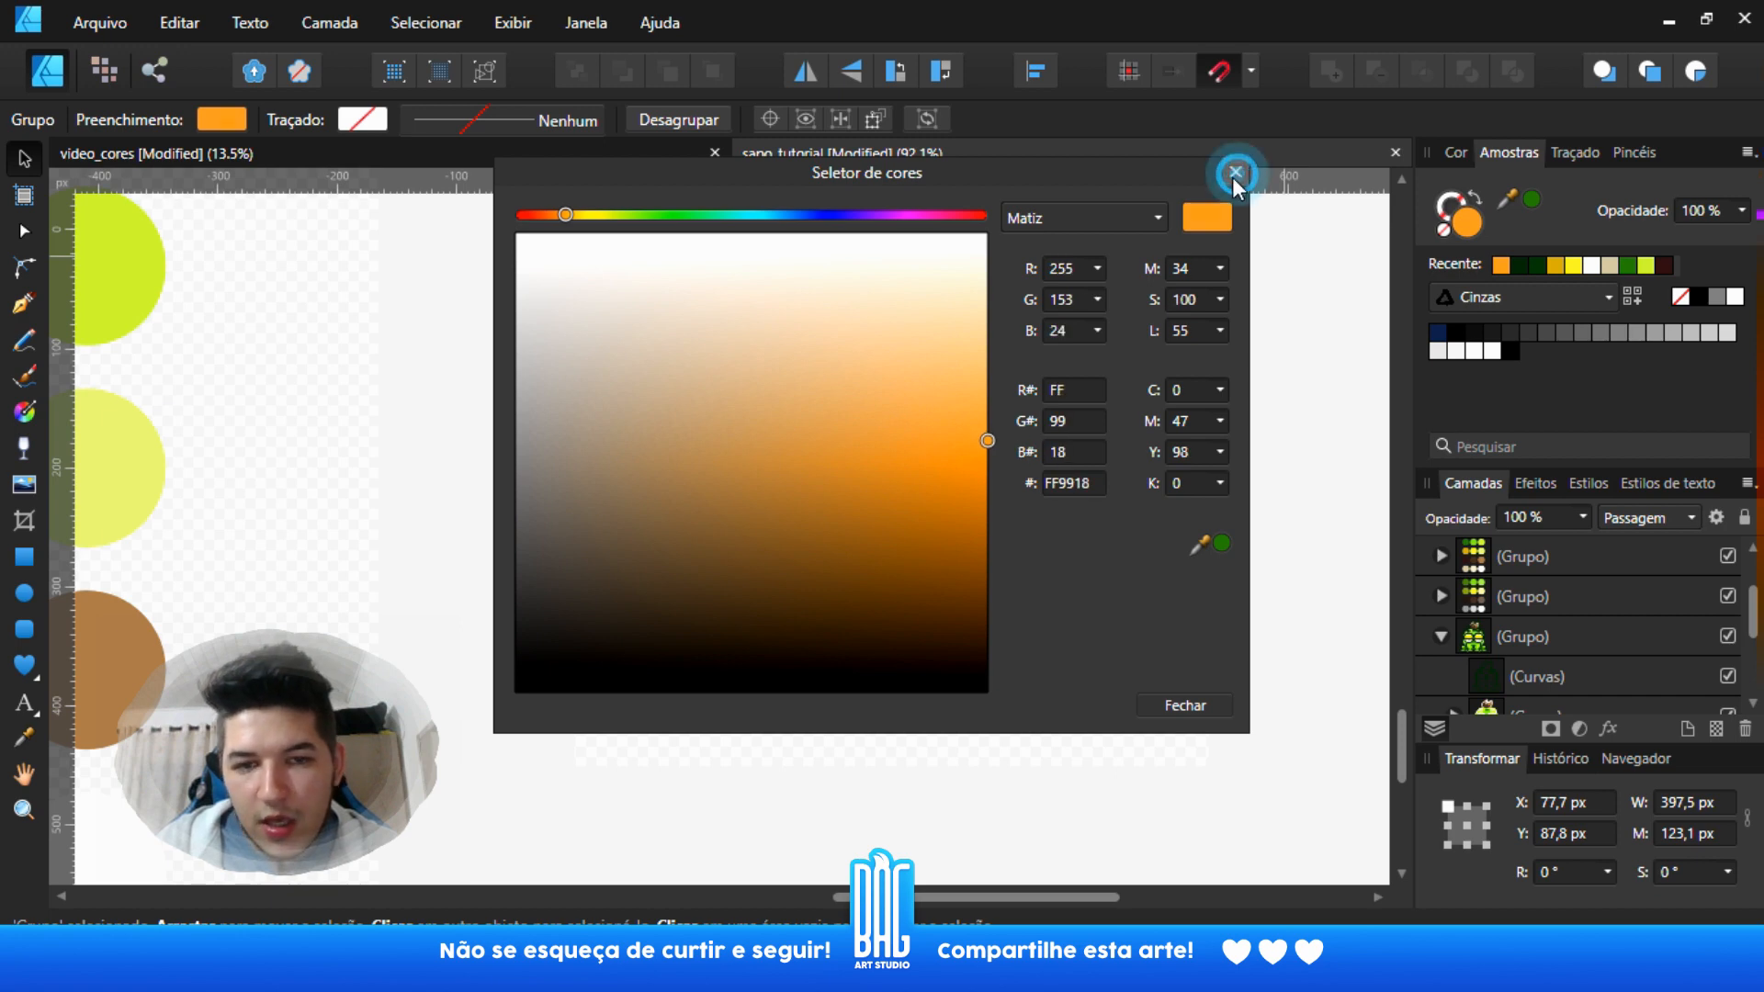
pyautogui.click(941, 669)
pyautogui.scroll(-2, 913, 543)
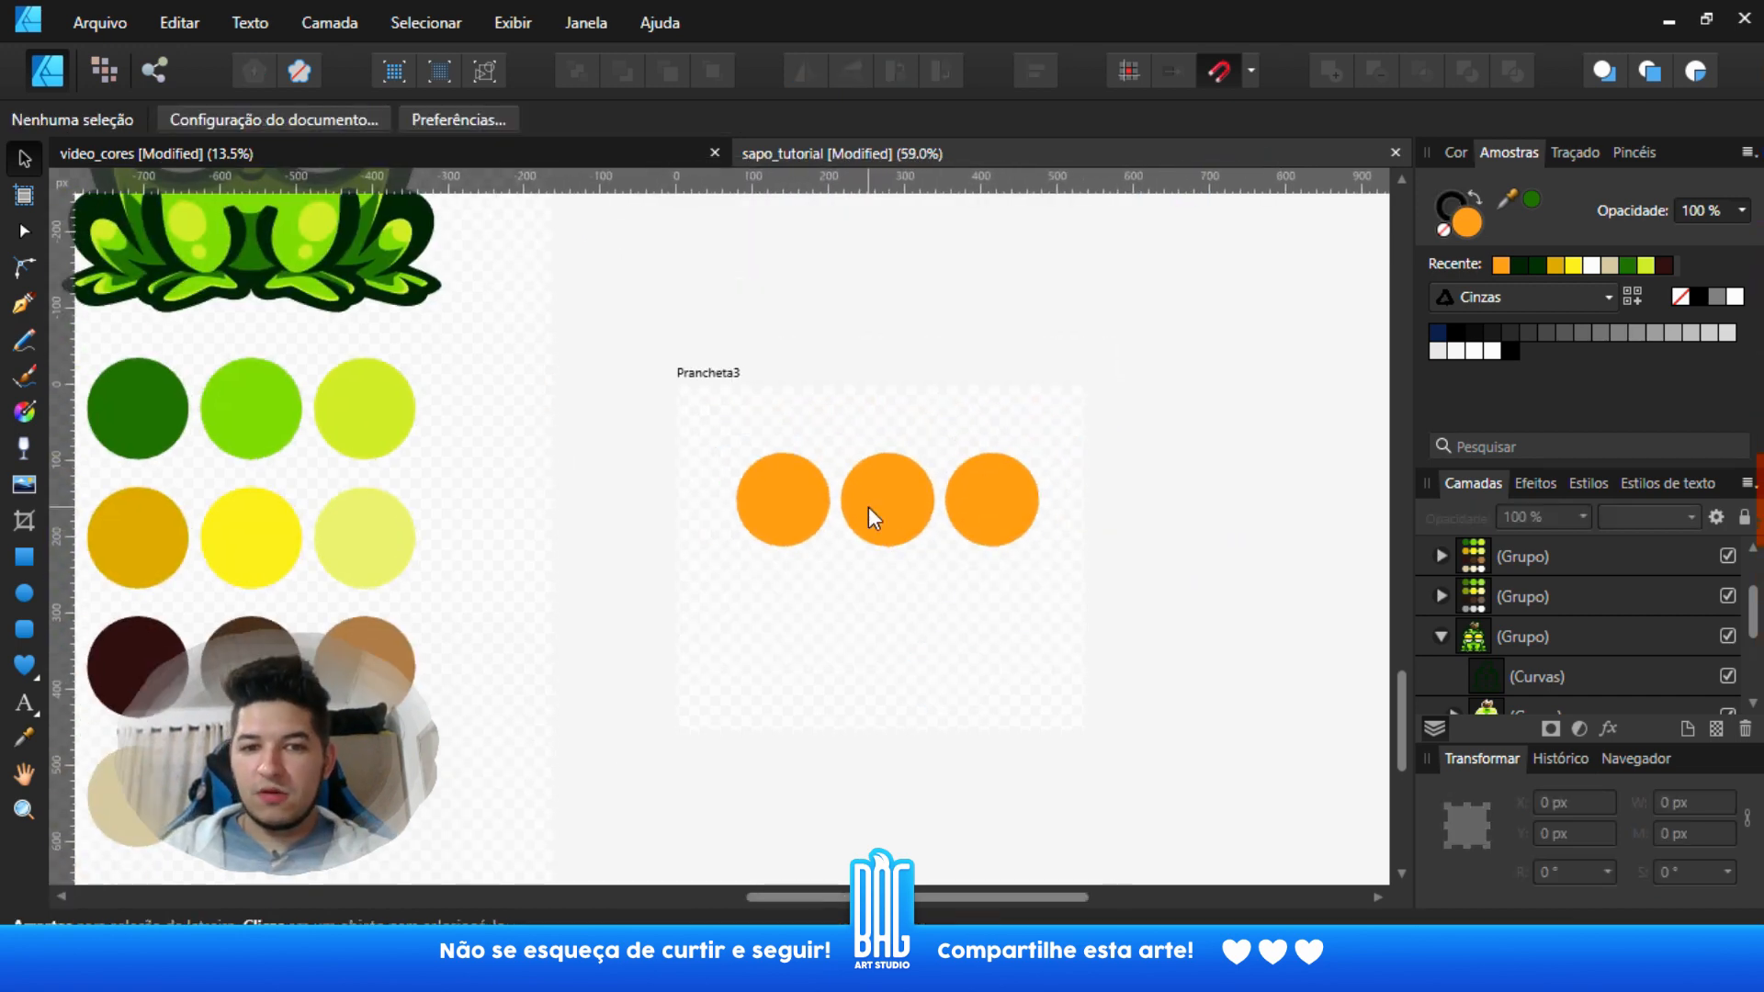
# - Darken the first orange circle into a shadow tone by setting only its lightness to 29
pyautogui.scroll(2, 868, 505)
pyautogui.keyDown('ctrl'); pyautogui.click(744, 507); pyautogui.keyUp('ctrl')
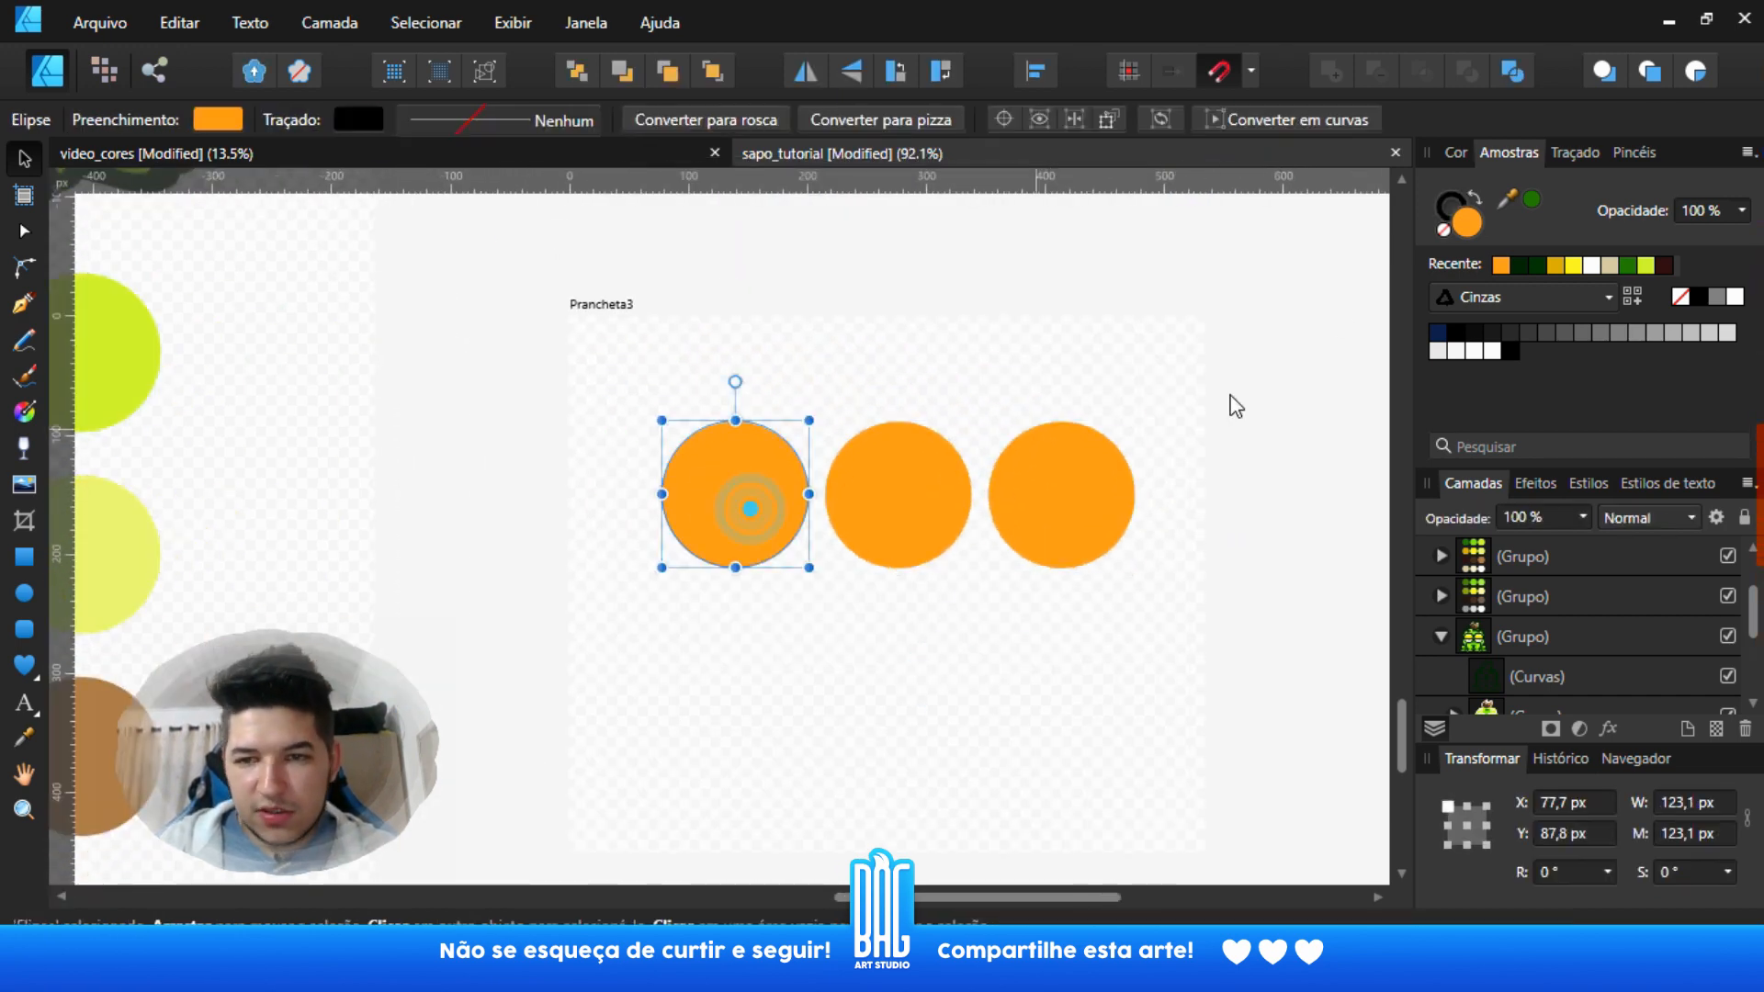
pyautogui.doubleClick(1486, 227)
pyautogui.moveTo(1142, 169); pyautogui.dragTo(1623, 235)
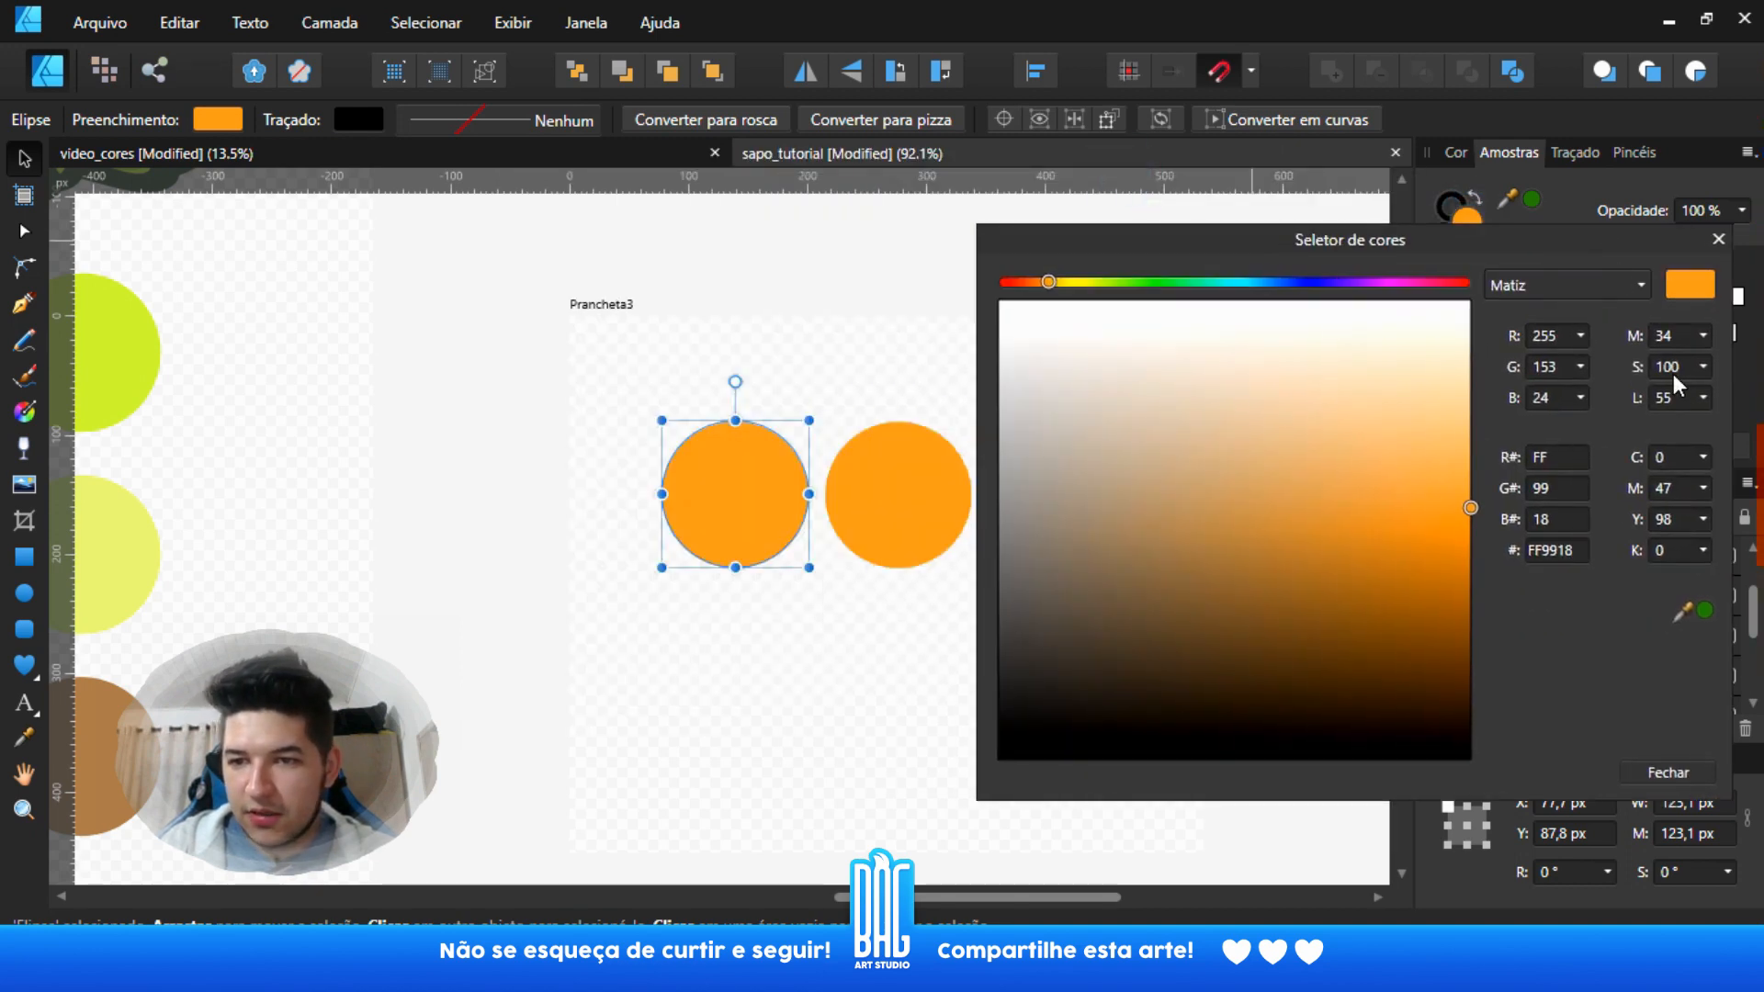
pyautogui.click(1702, 398)
pyautogui.moveTo(1667, 428); pyautogui.dragTo(1622, 428)
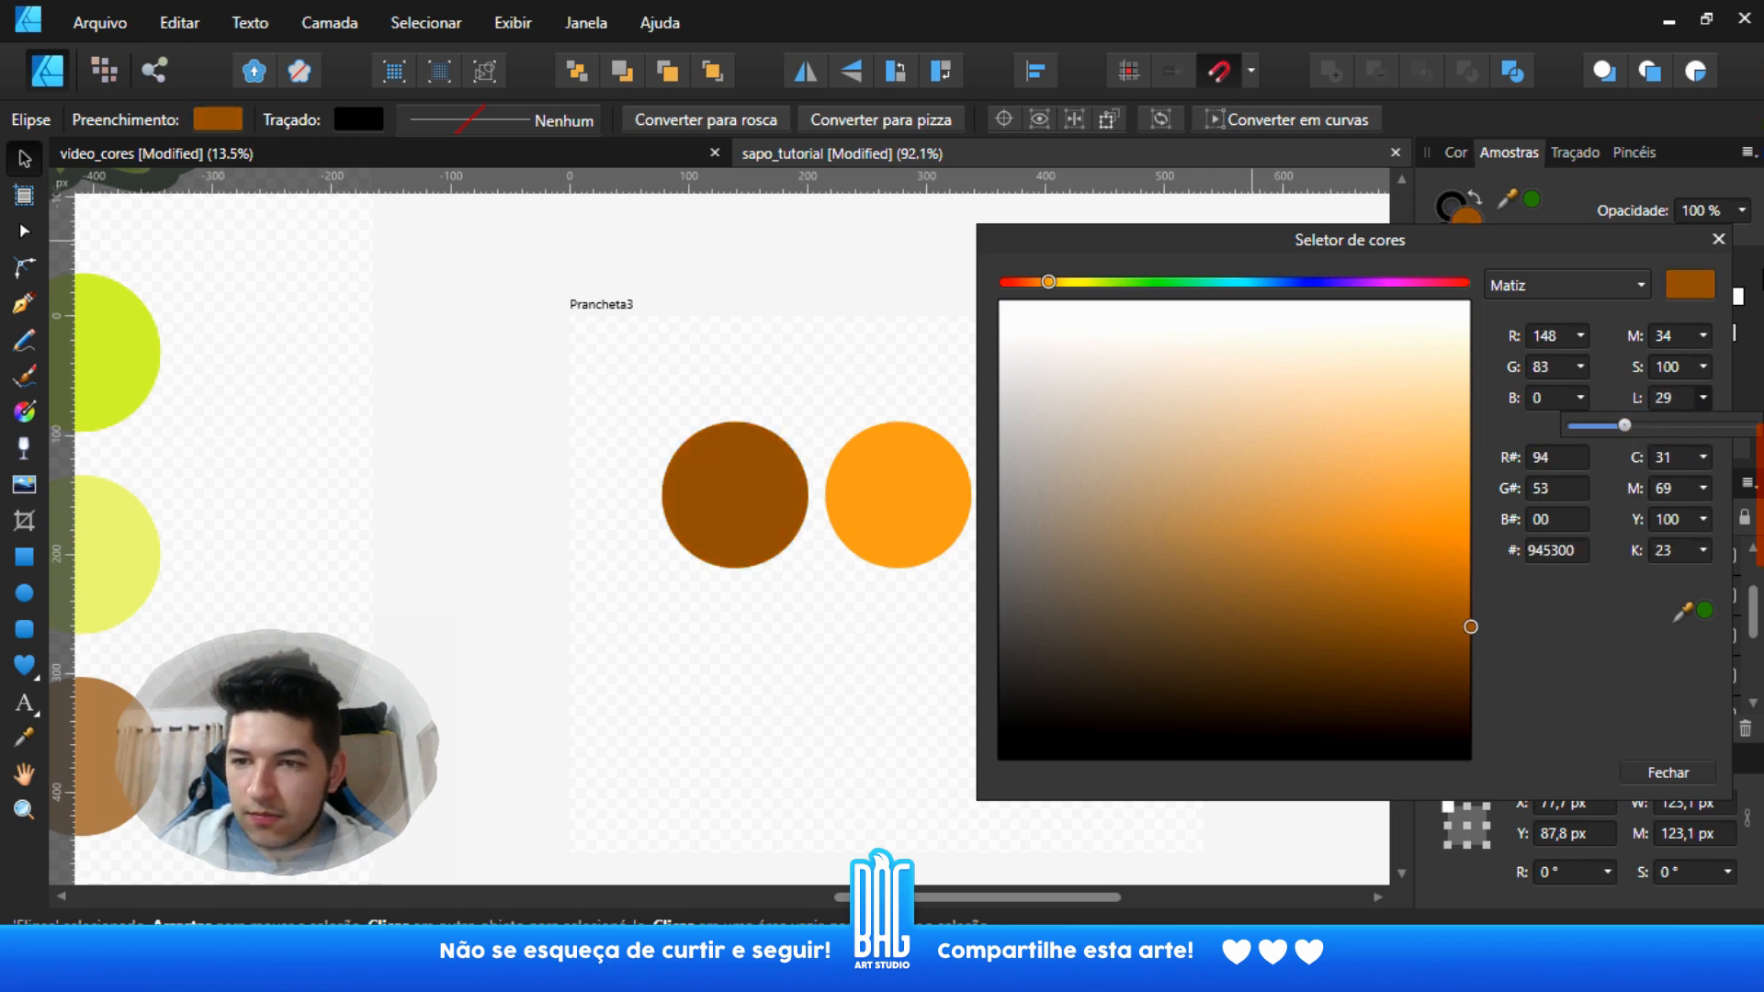
pyautogui.click(1719, 239)
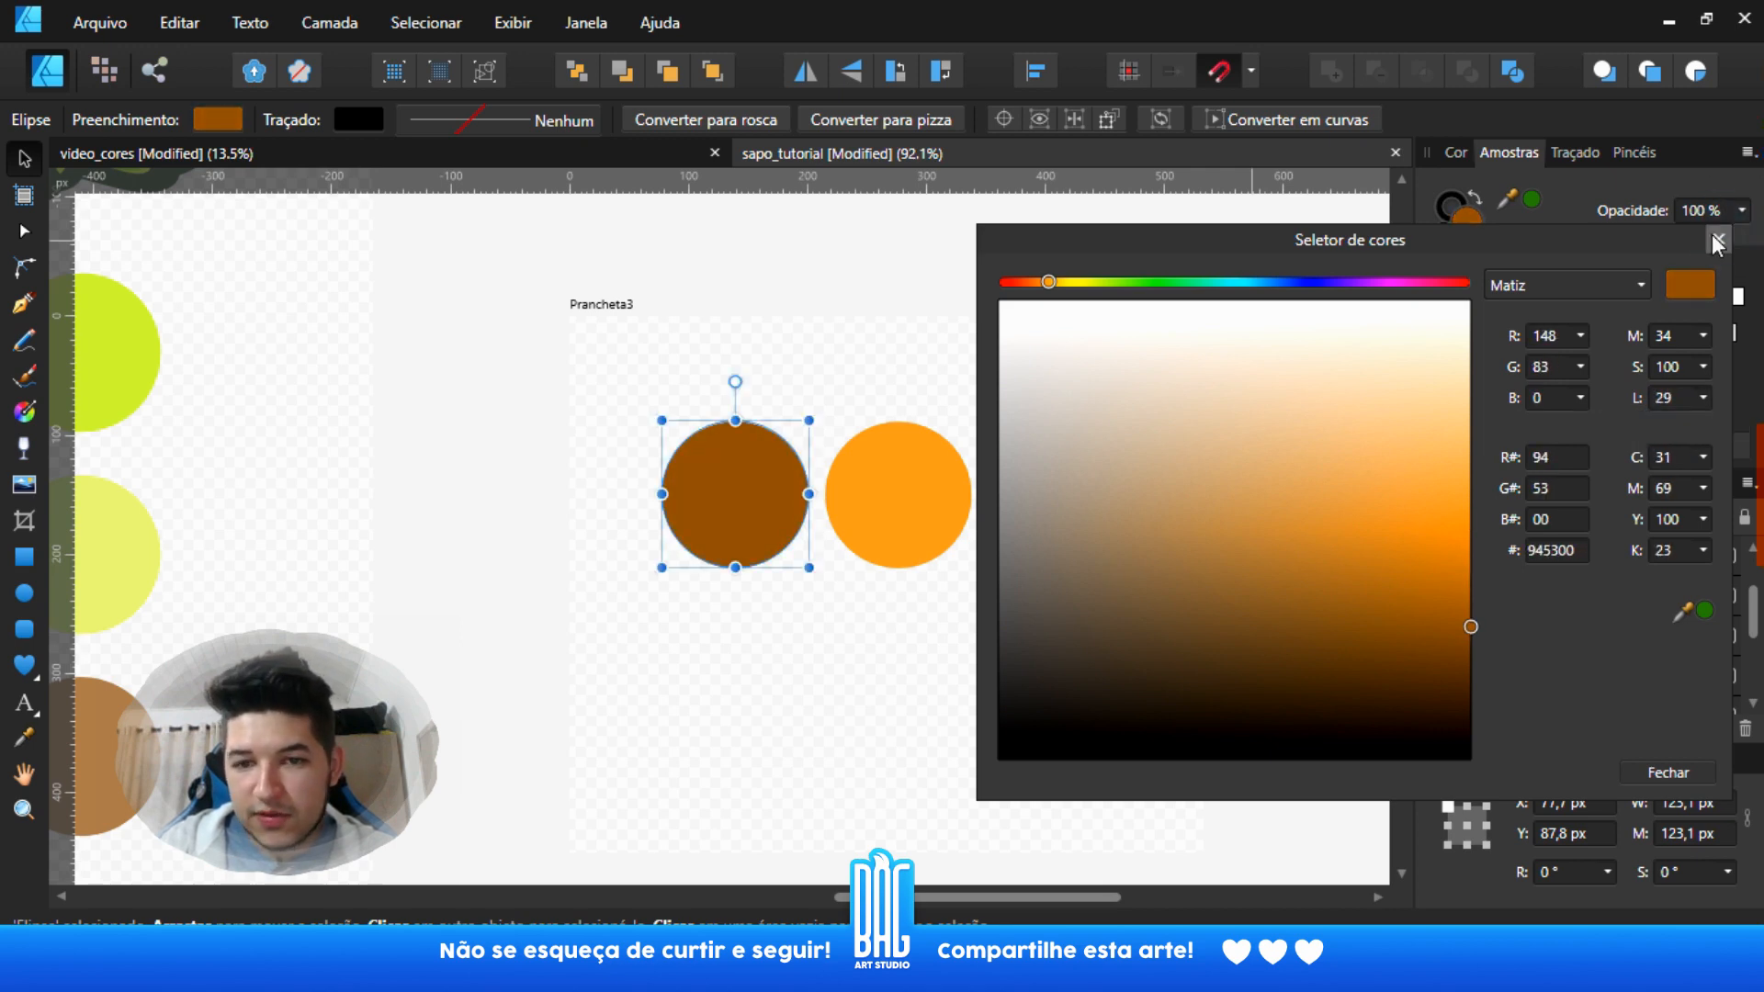
pyautogui.click(1718, 239)
# - Lighten the third orange circle into a highlight tone by setting its lightness to 71, and deselect it
pyautogui.click(1048, 471)
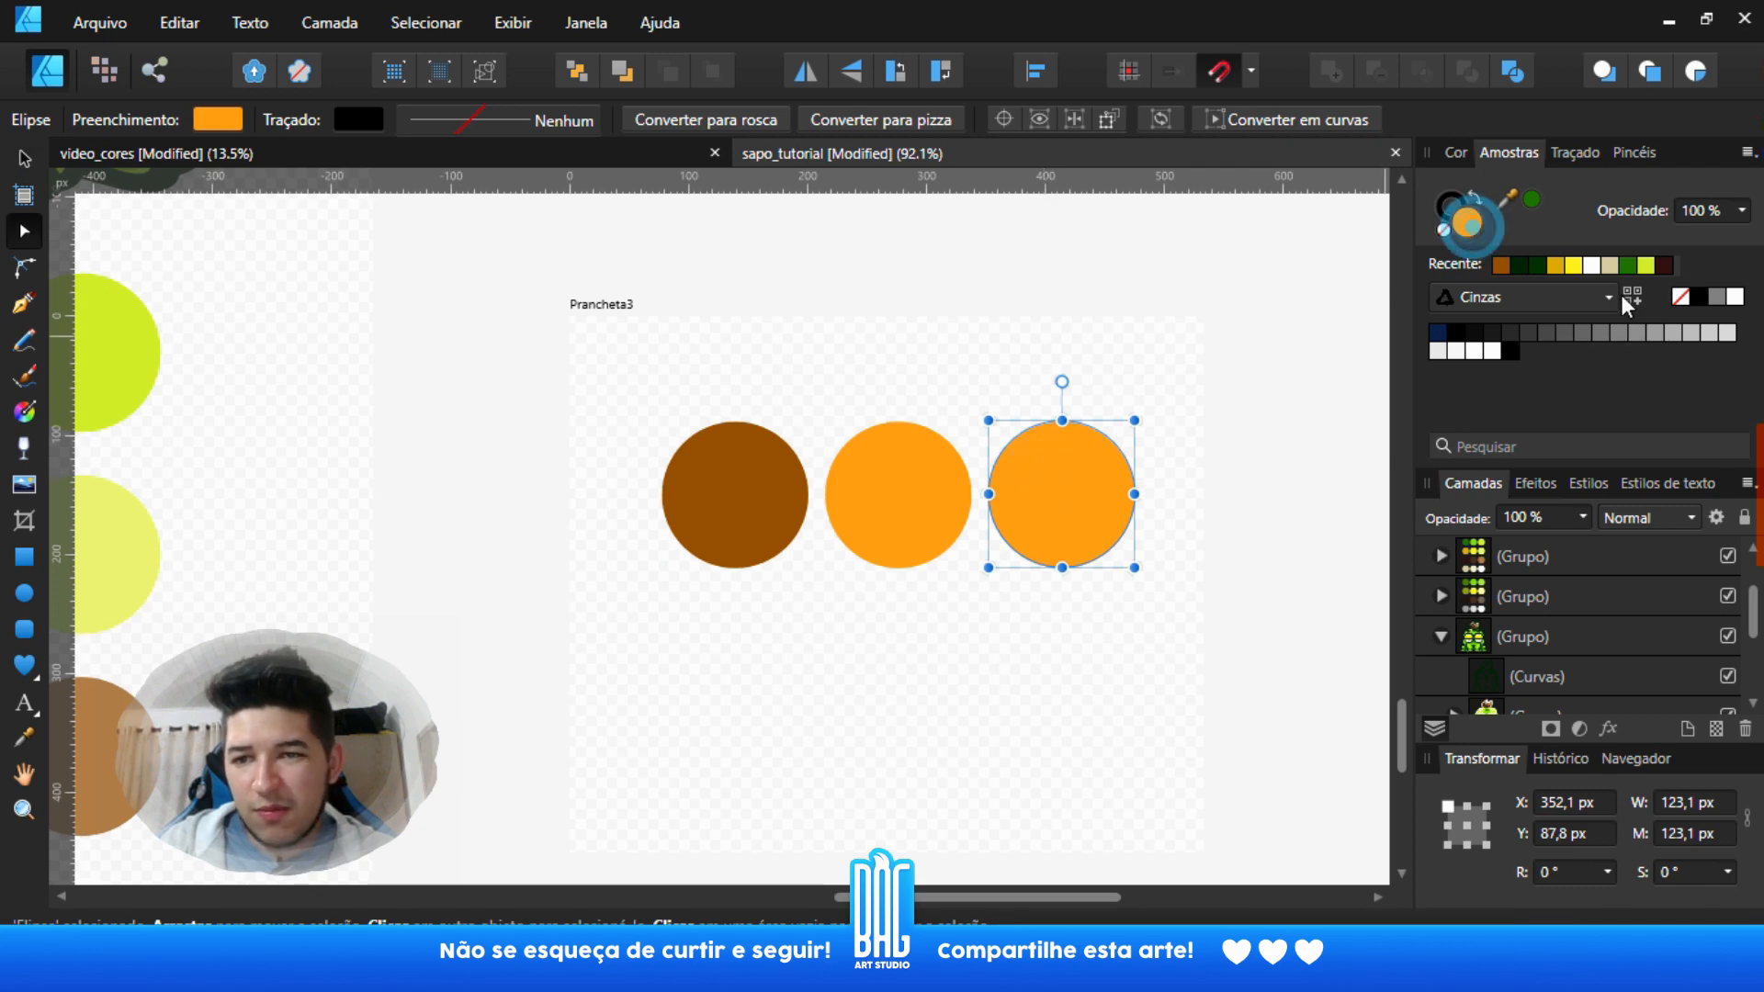
pyautogui.click(1464, 230)
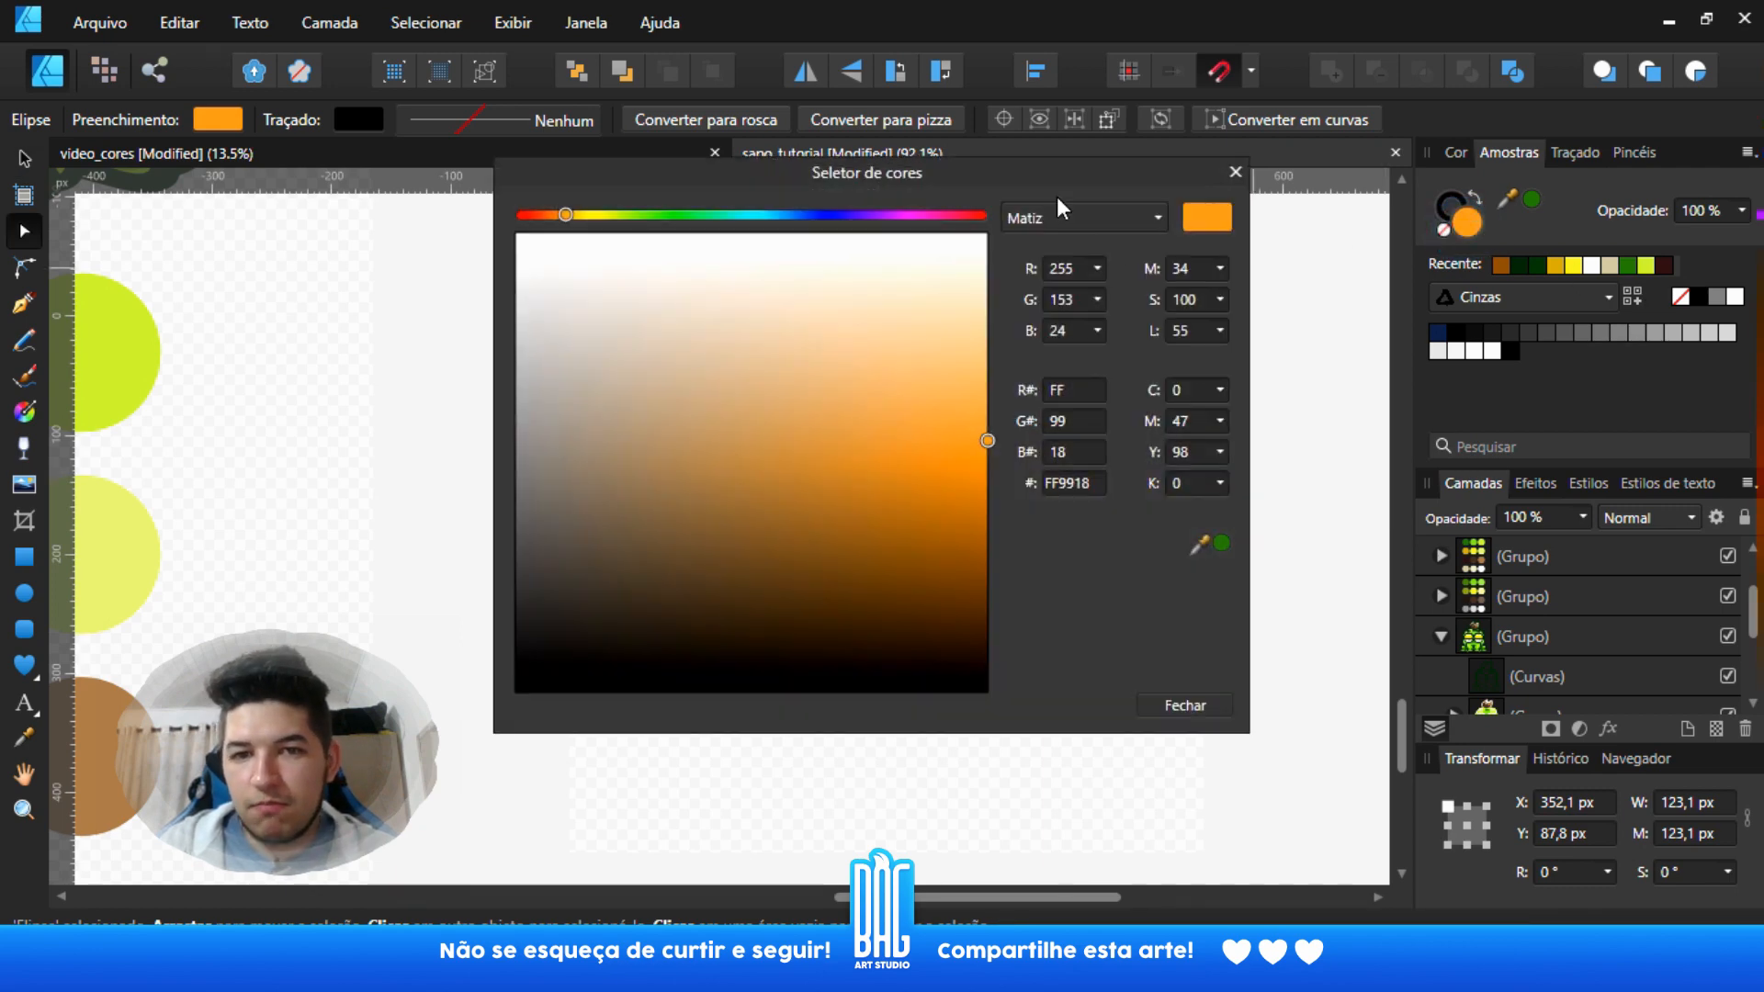
pyautogui.moveTo(1056, 184); pyautogui.dragTo(1494, 225)
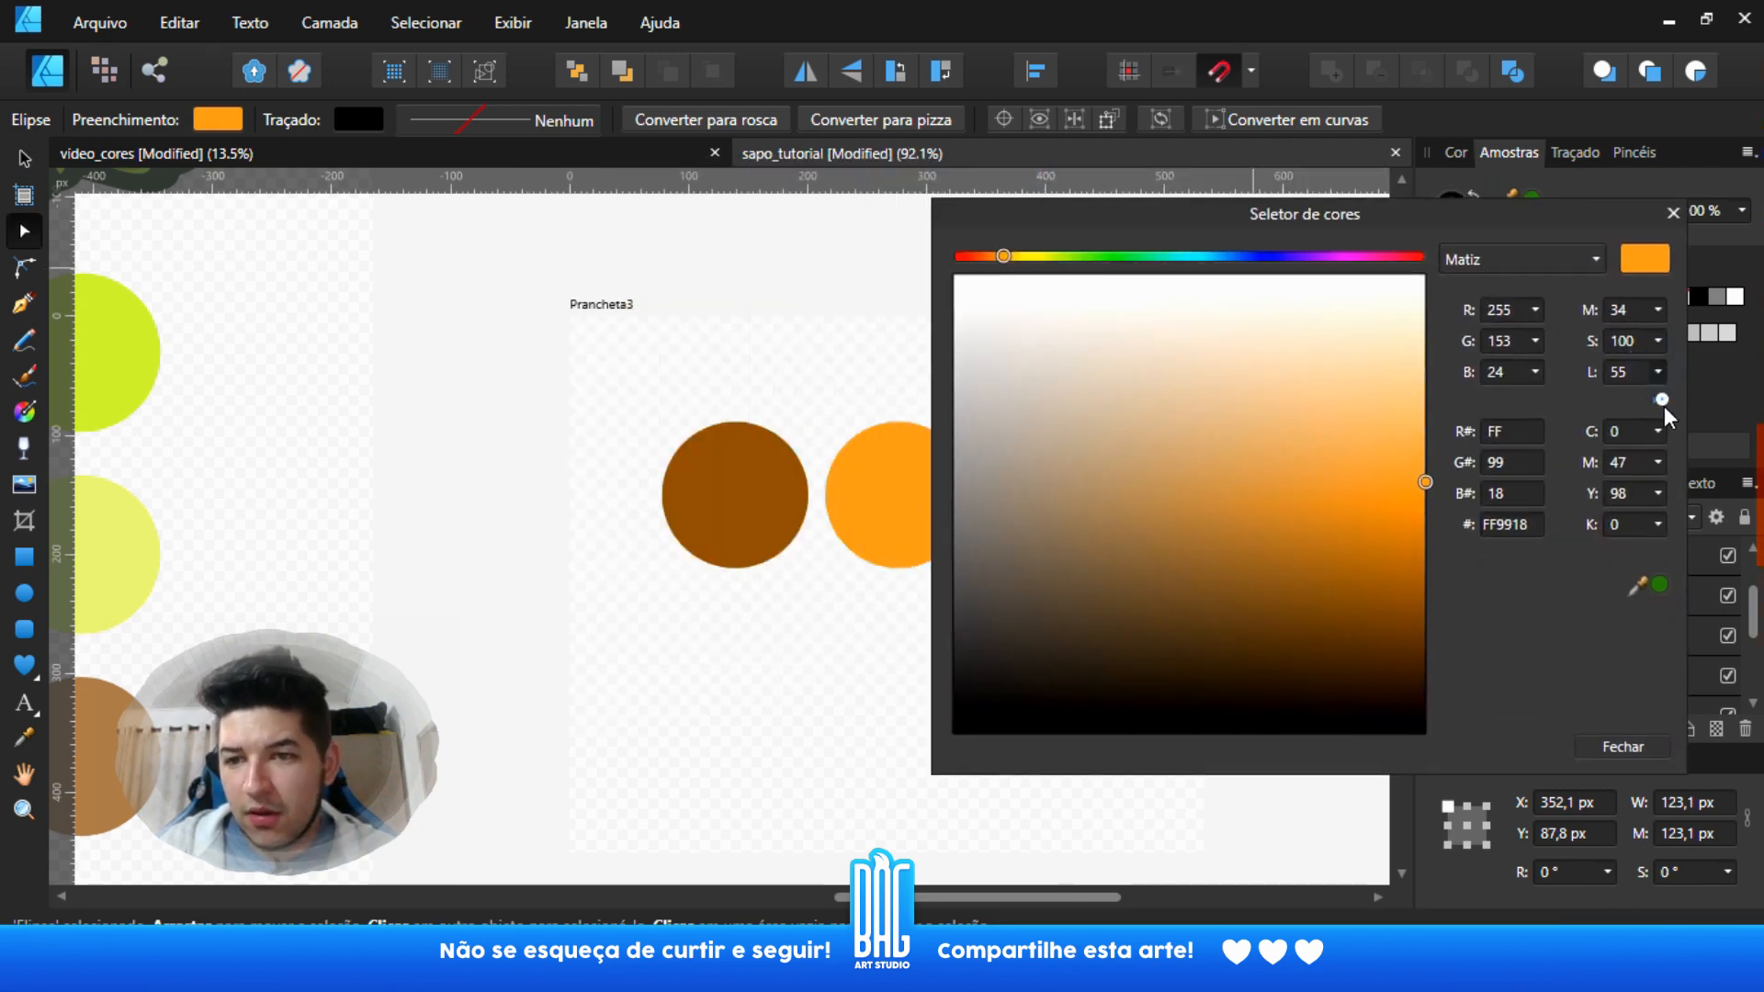
pyautogui.moveTo(1663, 400); pyautogui.dragTo(1678, 400)
pyautogui.click(1215, 207)
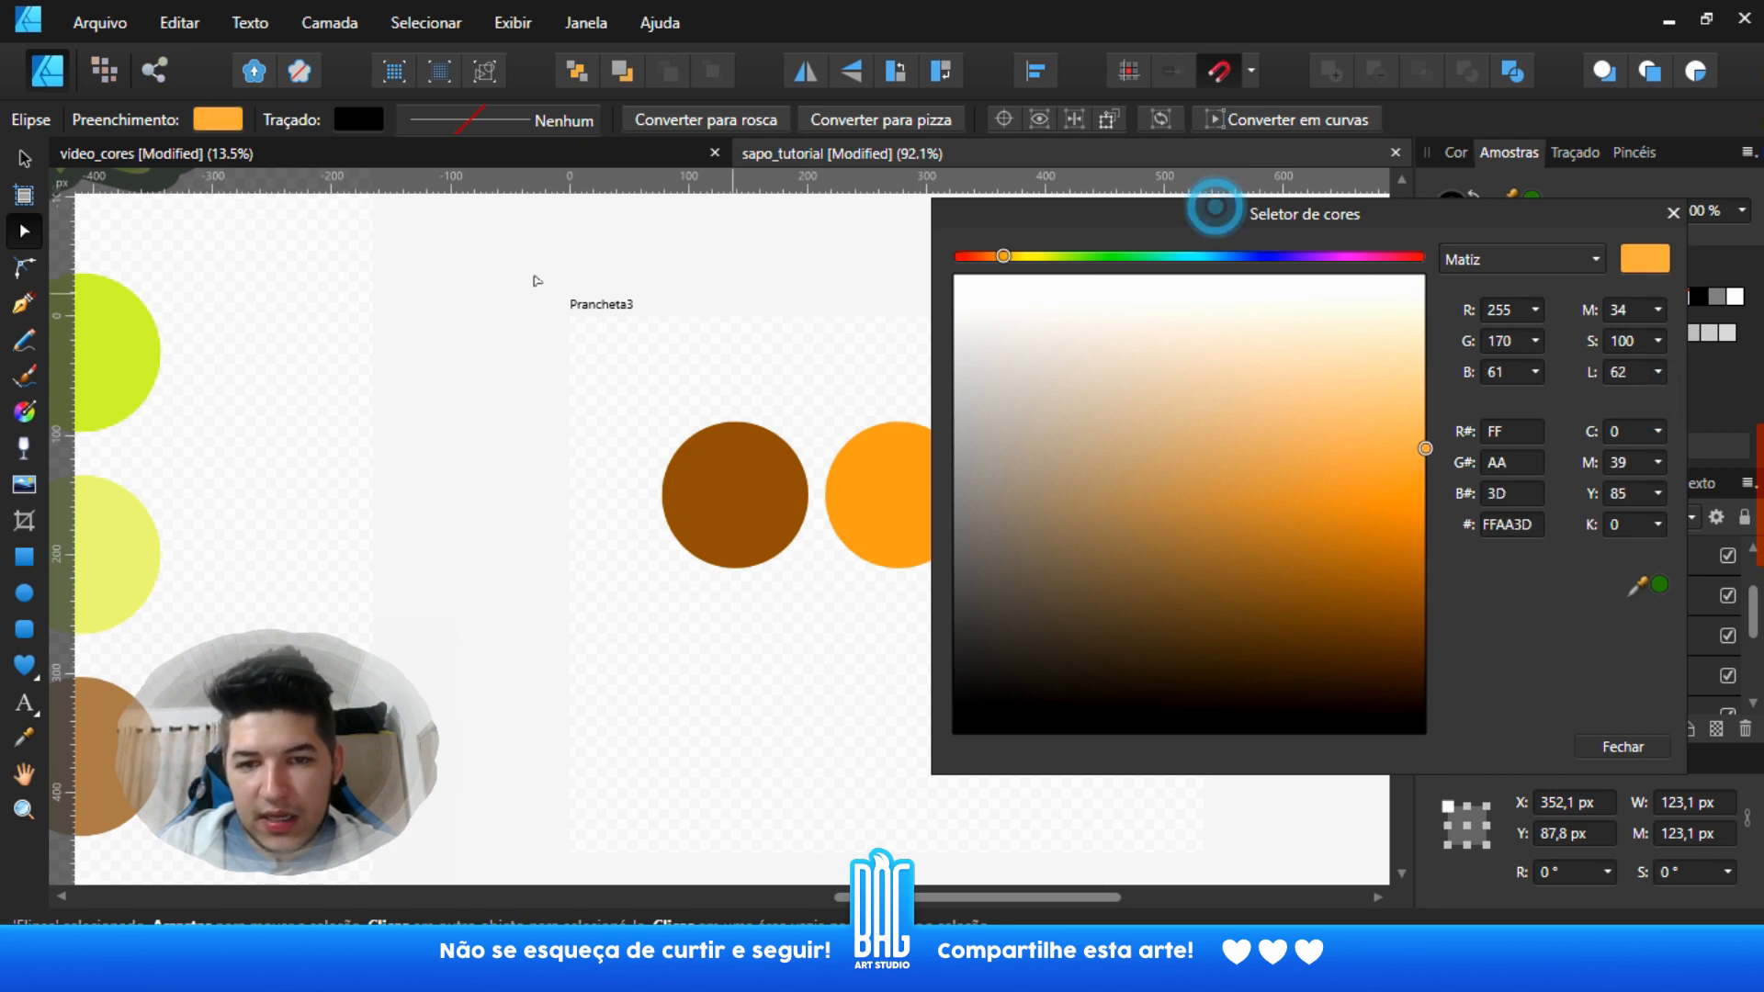
pyautogui.moveTo(1215, 206); pyautogui.dragTo(267, 197)
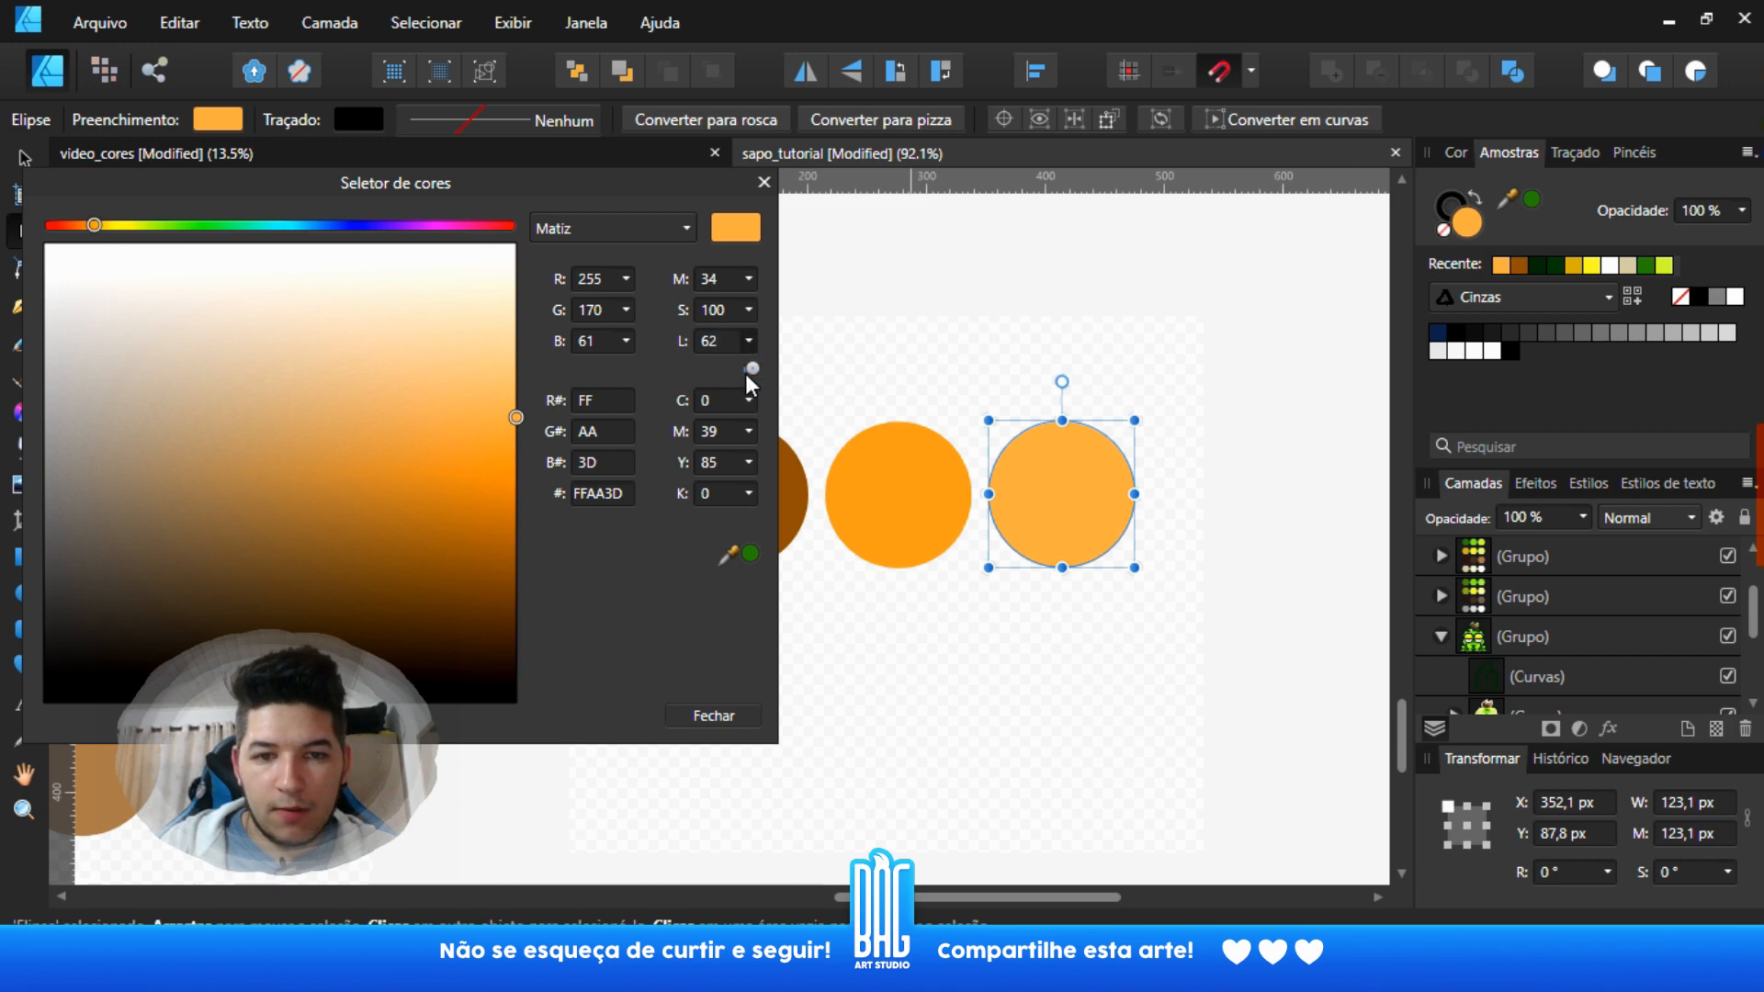
pyautogui.moveTo(750, 371); pyautogui.dragTo(768, 369)
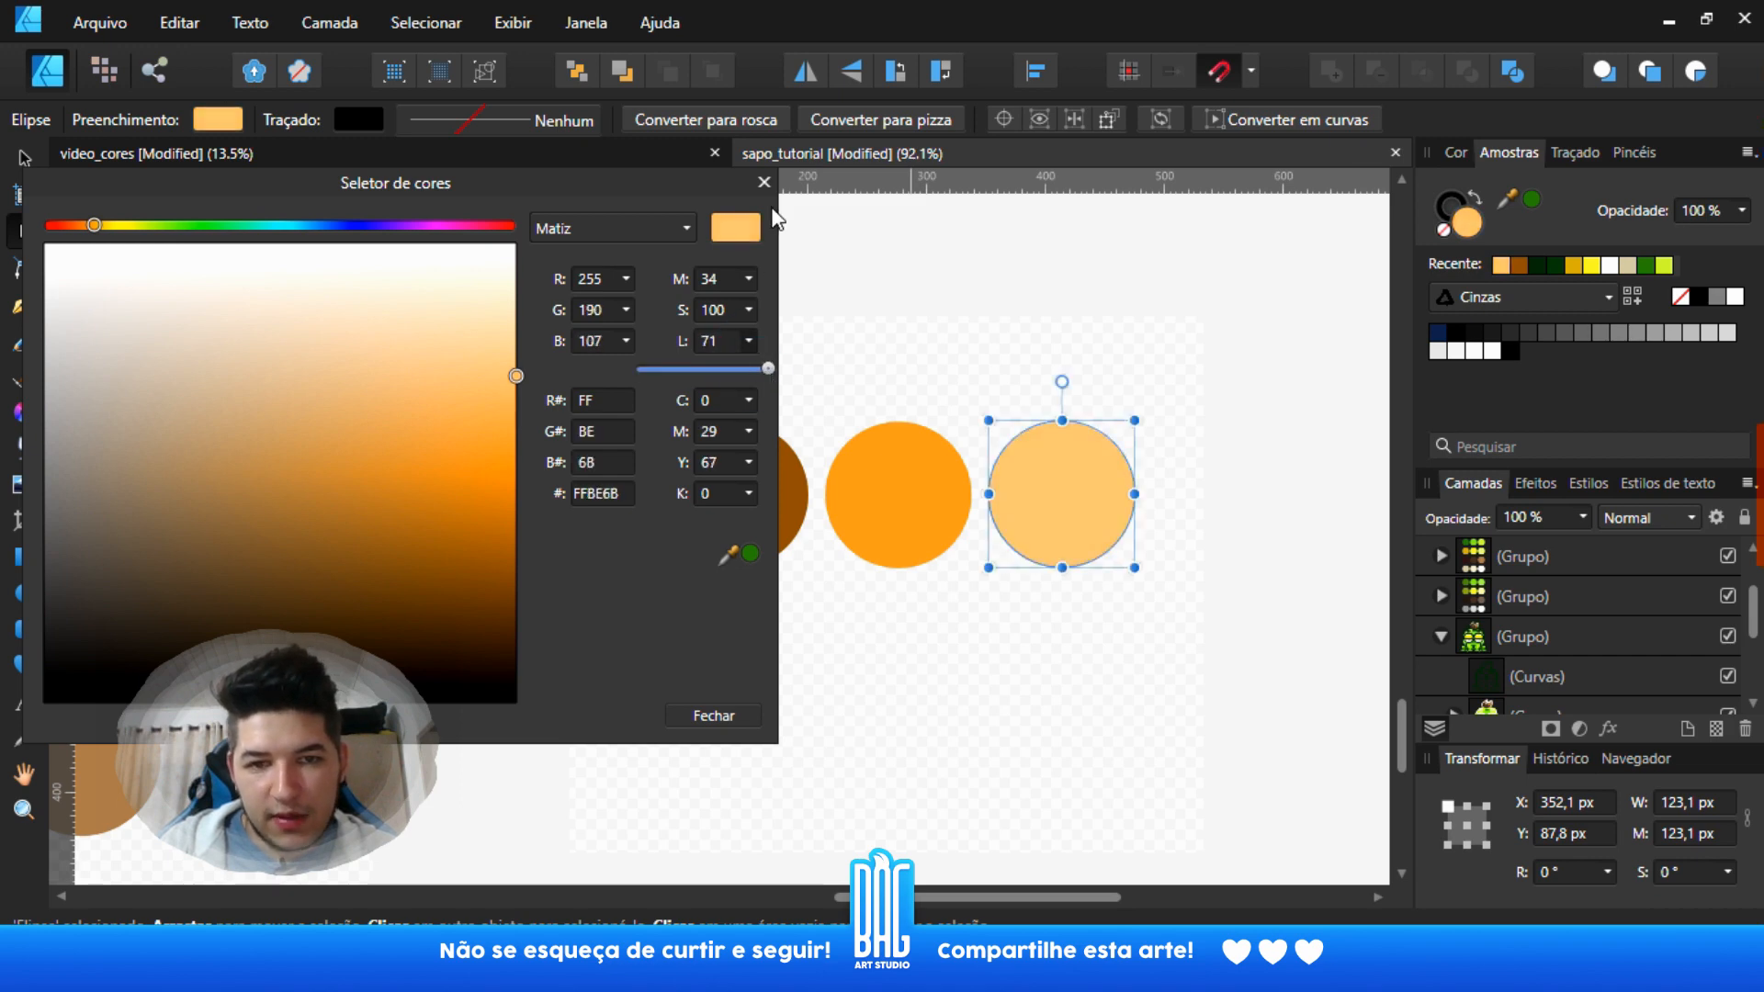
pyautogui.click(764, 183)
pyautogui.click(761, 181)
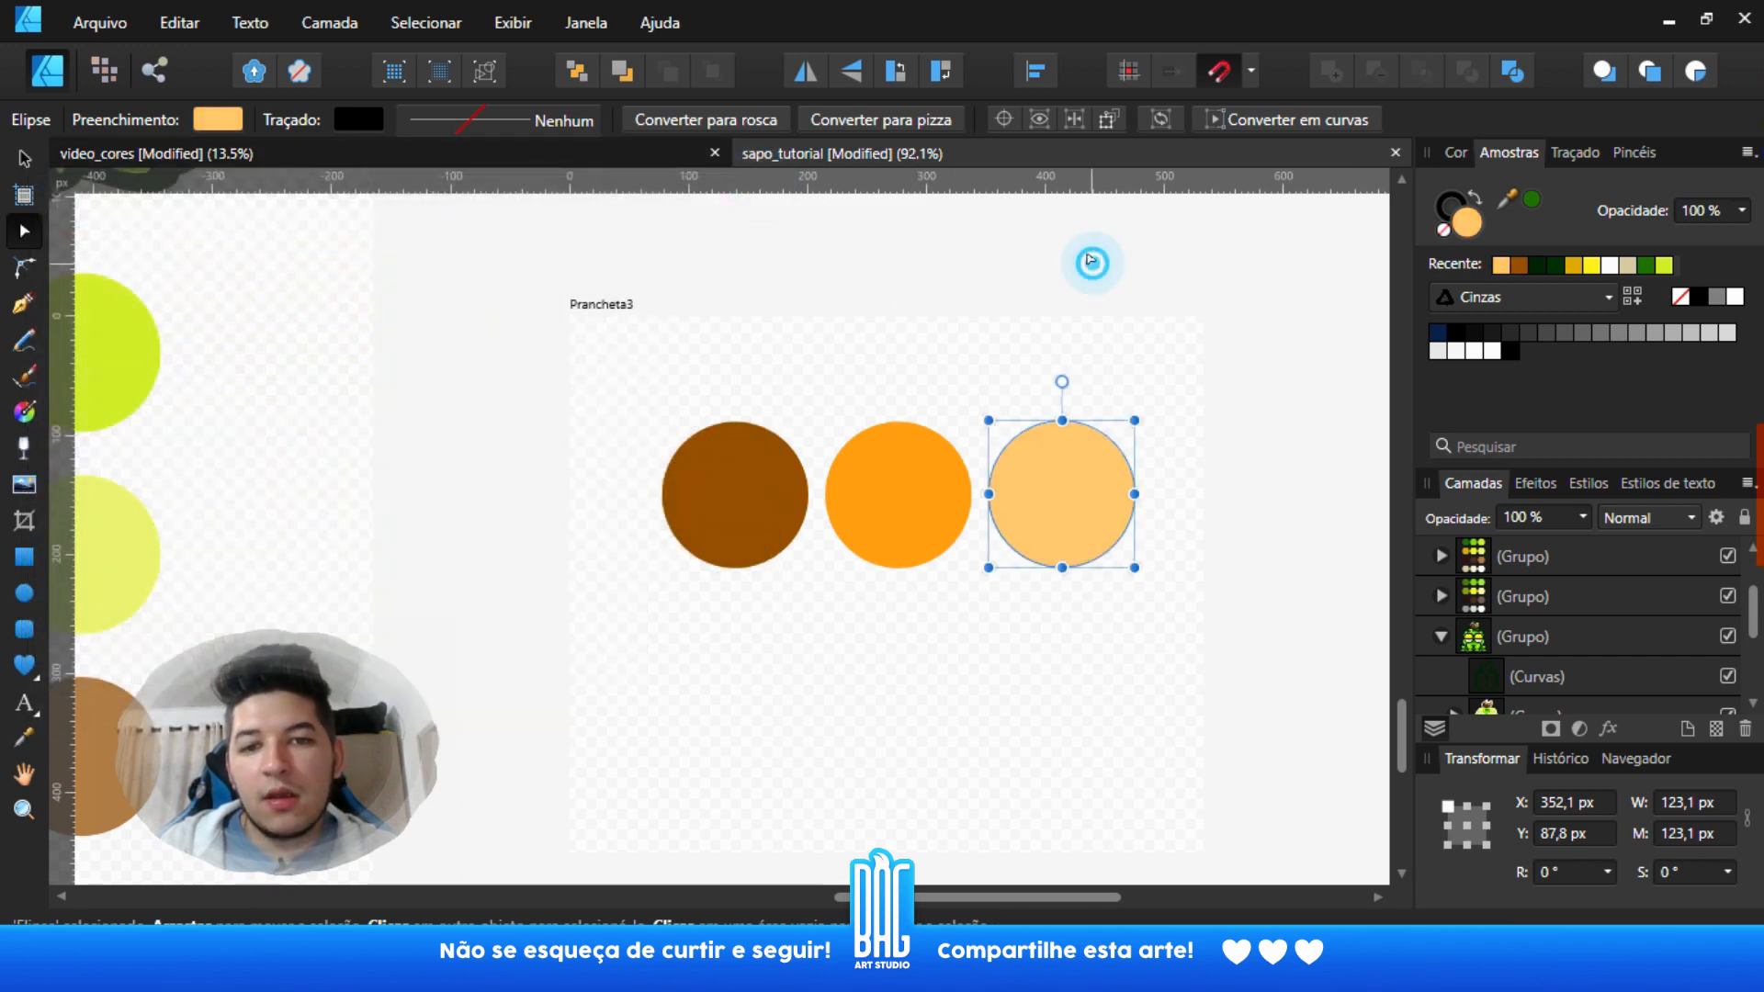
pyautogui.click(1091, 263)
# - Duplicate the orange row on the new artboard and place the copy directly below it
pyautogui.scroll(-2, 1097, 304)
pyautogui.moveTo(1139, 493); pyautogui.dragTo(1068, 383)
pyautogui.scroll(2, 1527, 617)
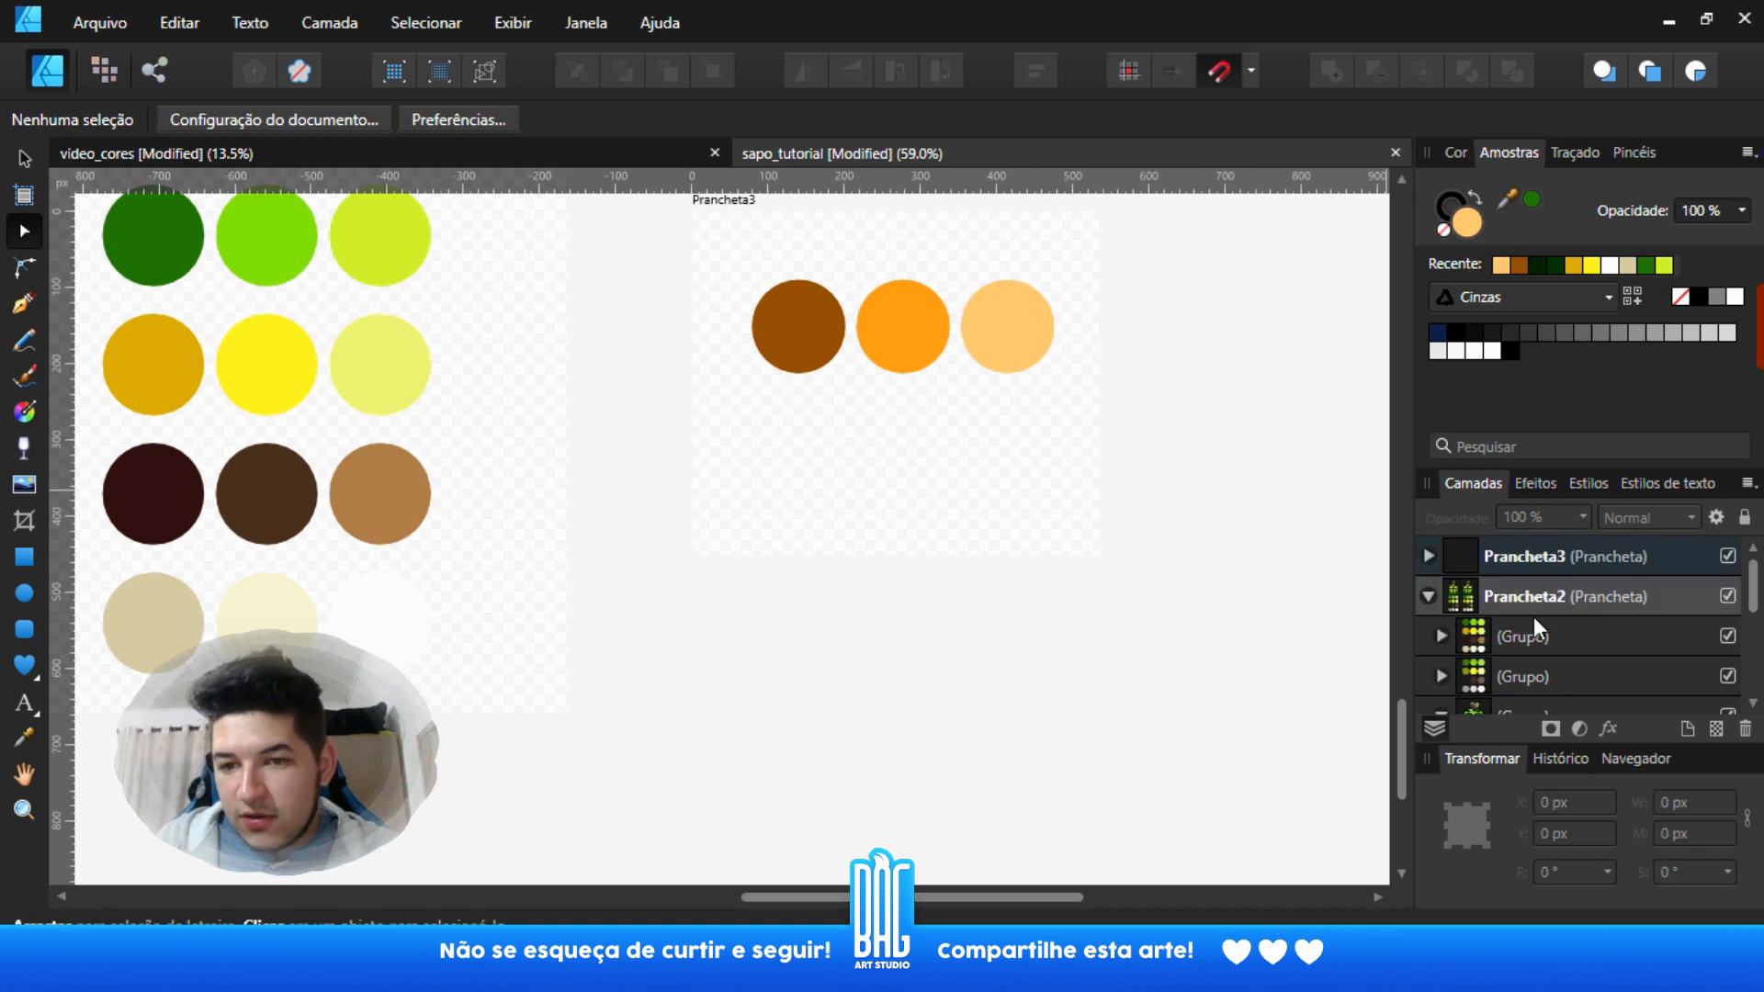
pyautogui.click(1481, 551)
pyautogui.click(1428, 556)
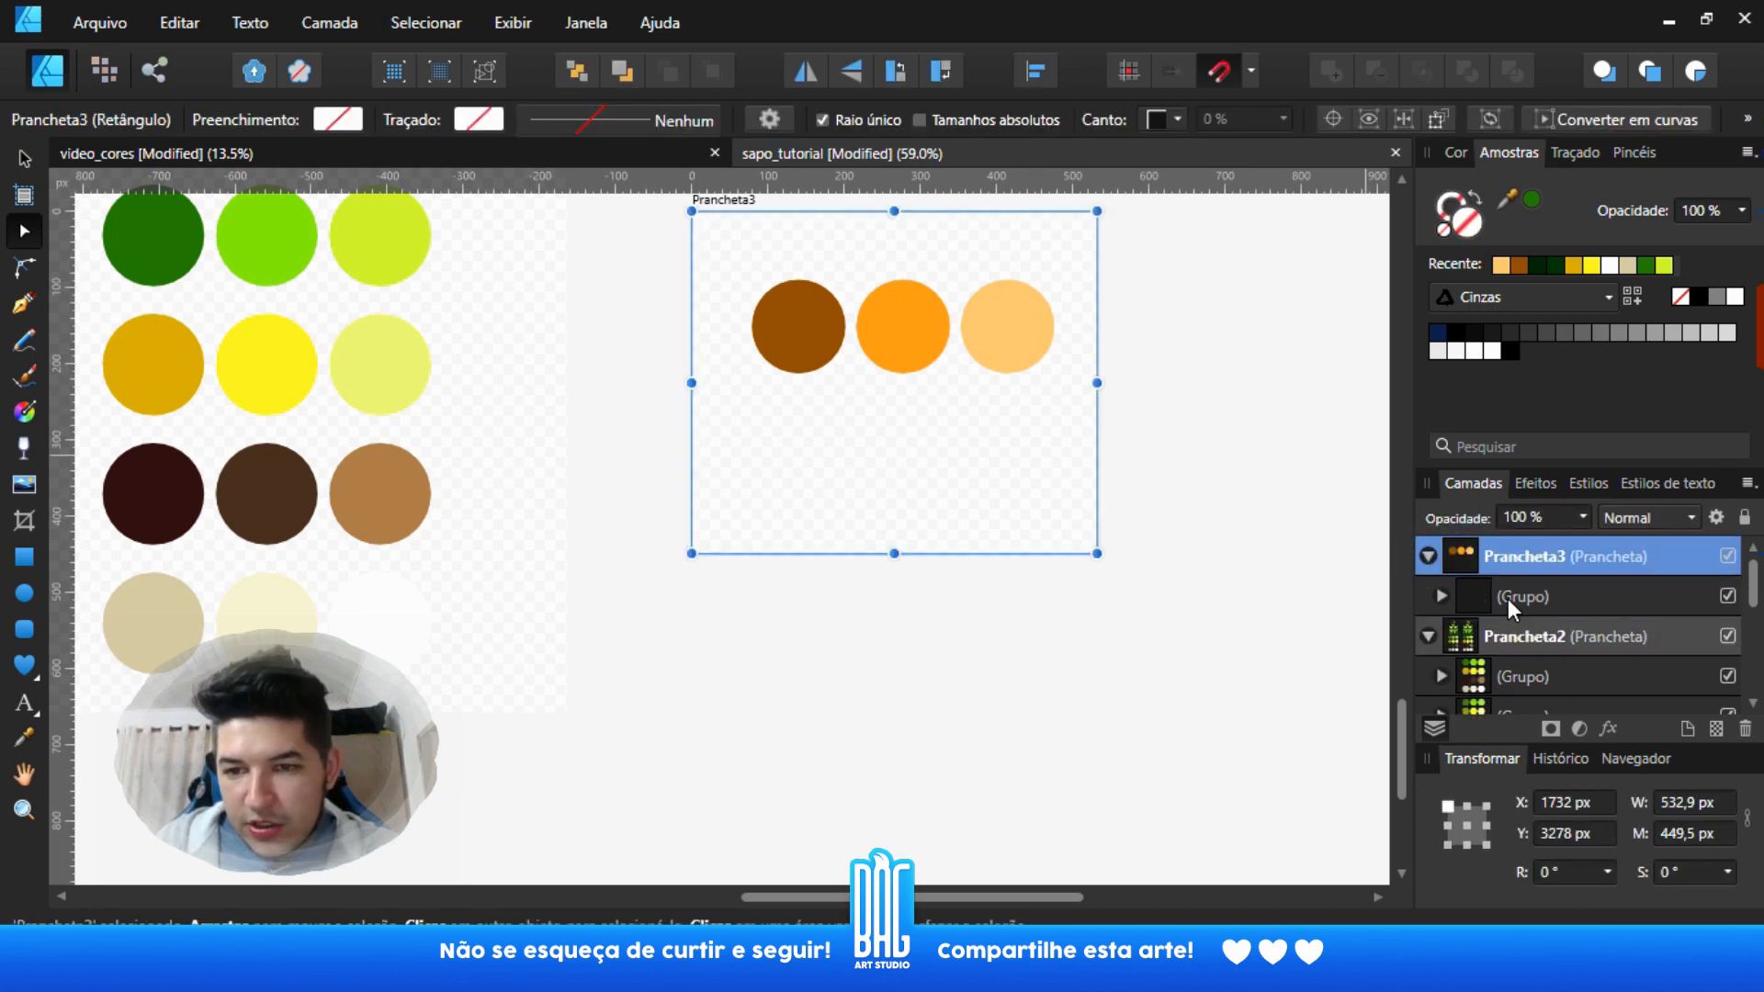
pyautogui.click(878, 331)
pyautogui.press('v')
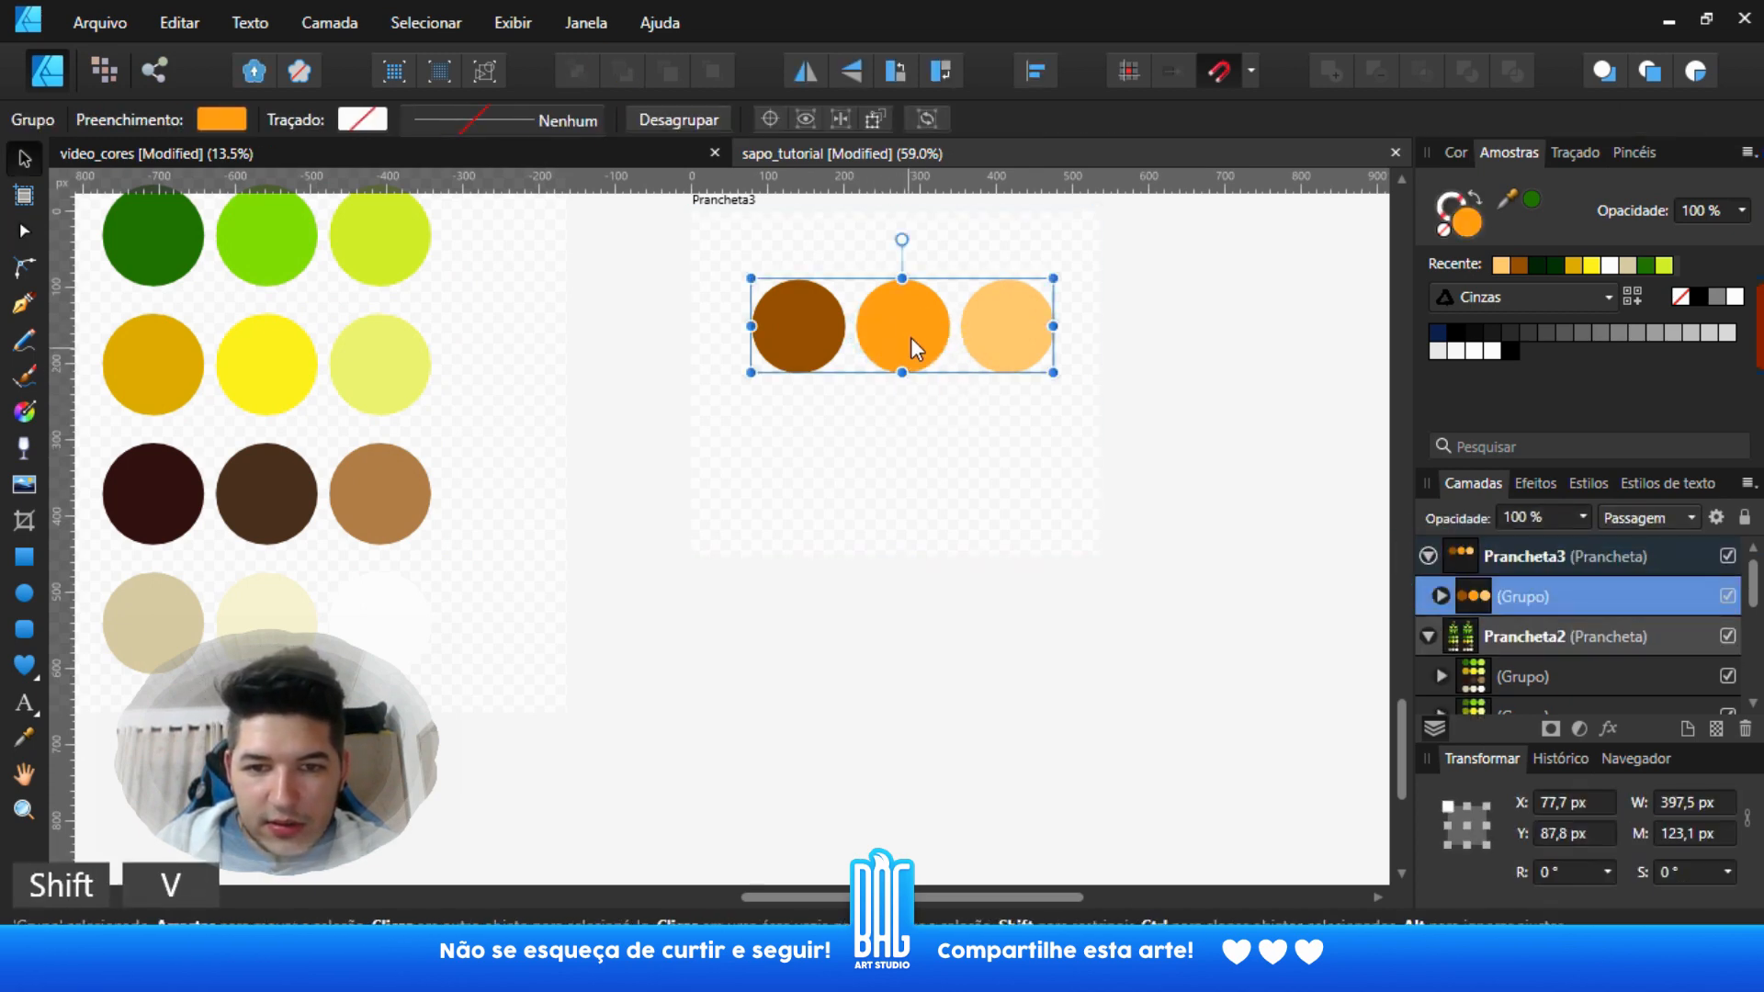
pyautogui.moveTo(911, 338); pyautogui.dragTo(922, 456)
# - Fill the whole duplicated row with the orange sampled from its middle circle
pyautogui.scroll(1, 923, 455)
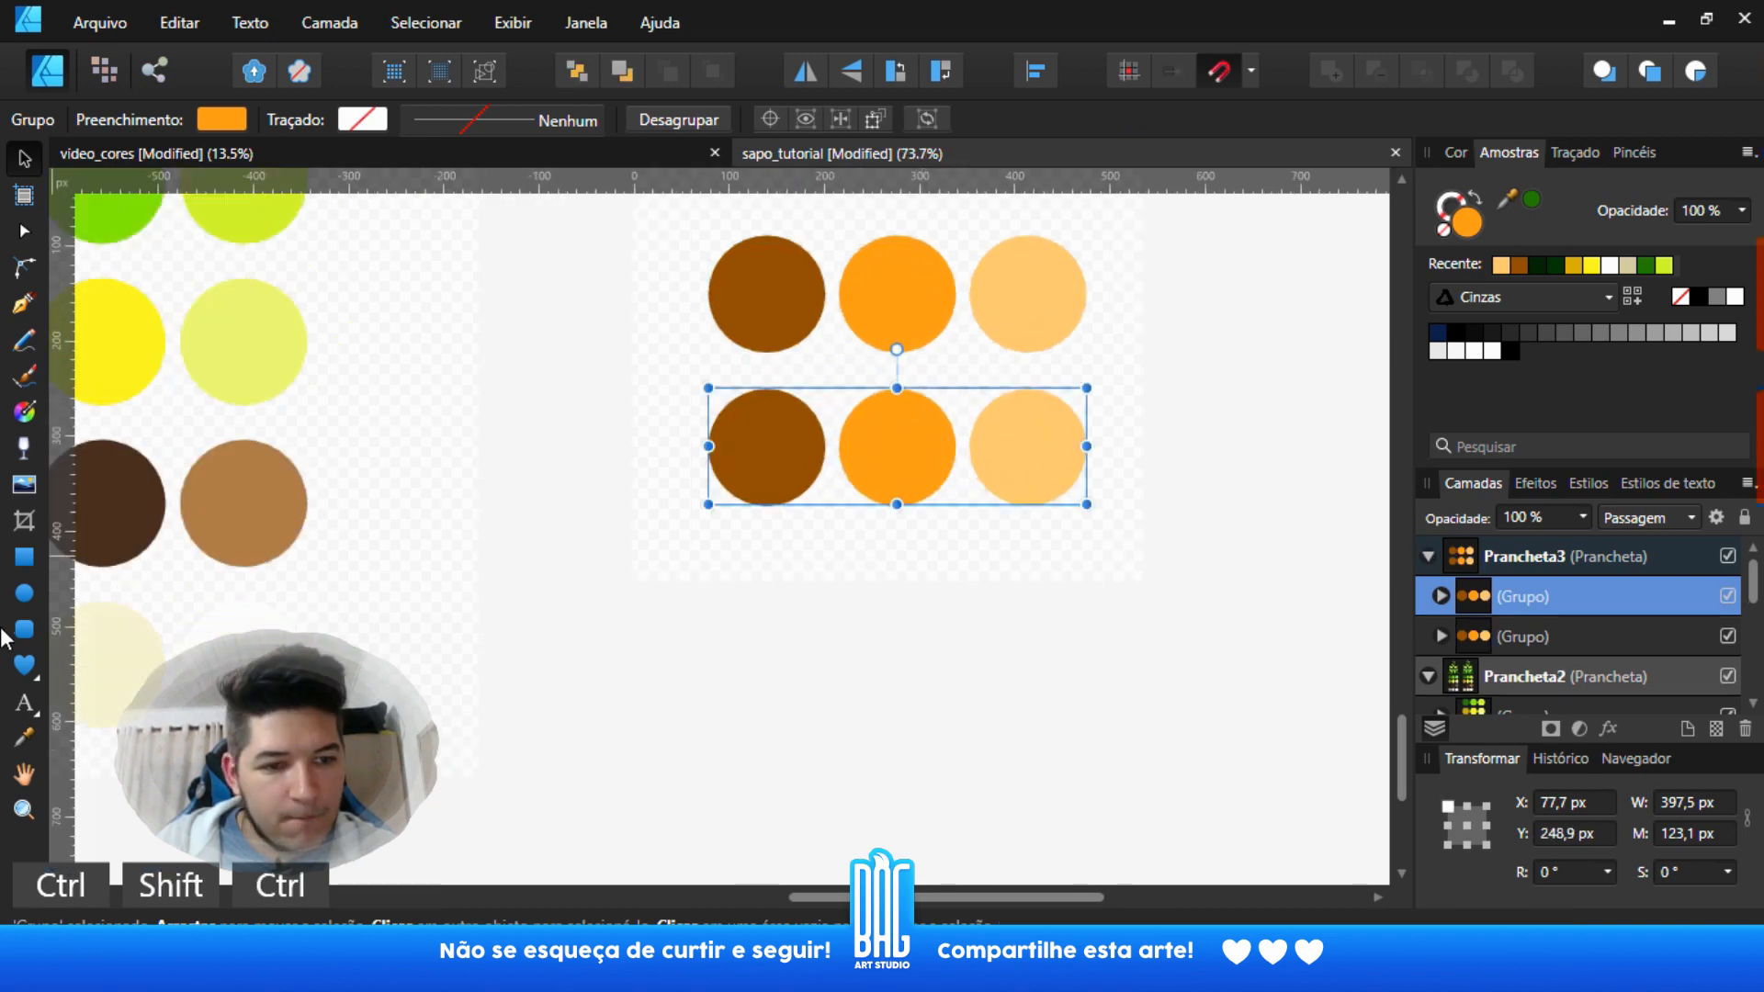
pyautogui.press('i')
pyautogui.click(891, 429)
pyautogui.press('v')
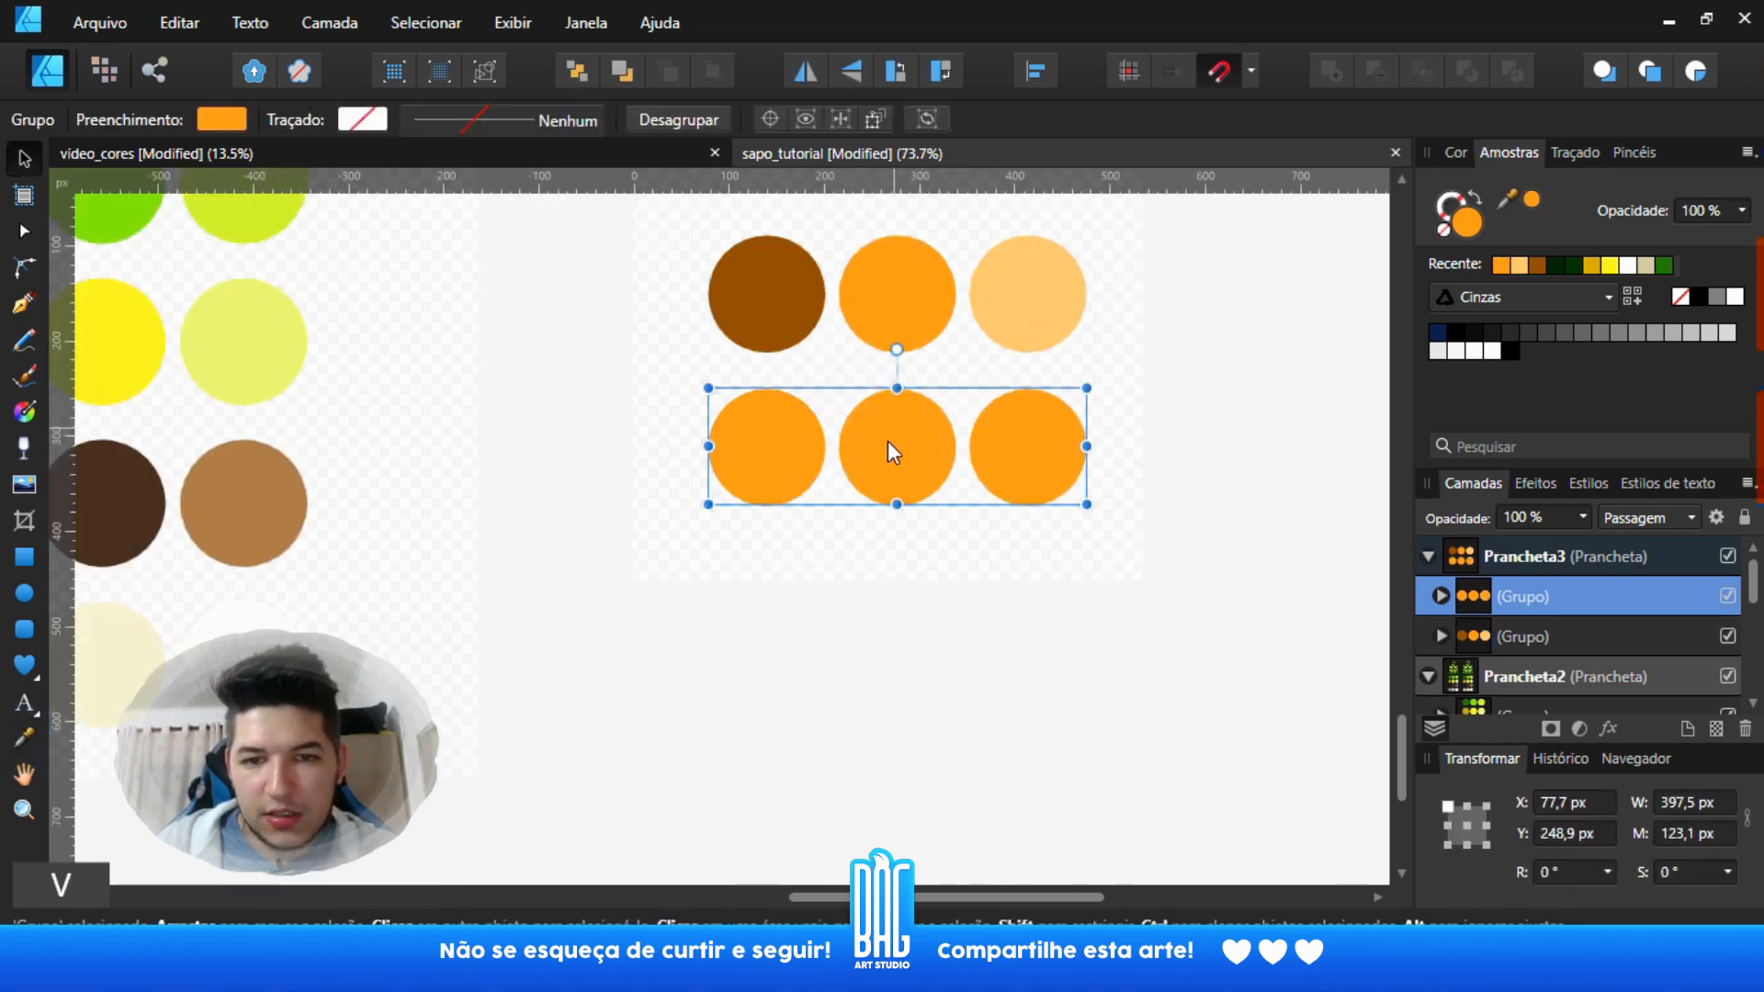
# - Change the first circle of the lower row to hue 20 and lightness 47 as a hue-shifted shadow
pyautogui.scroll(1, 888, 441)
pyautogui.keyDown('ctrl'); pyautogui.click(741, 473); pyautogui.keyUp('ctrl')
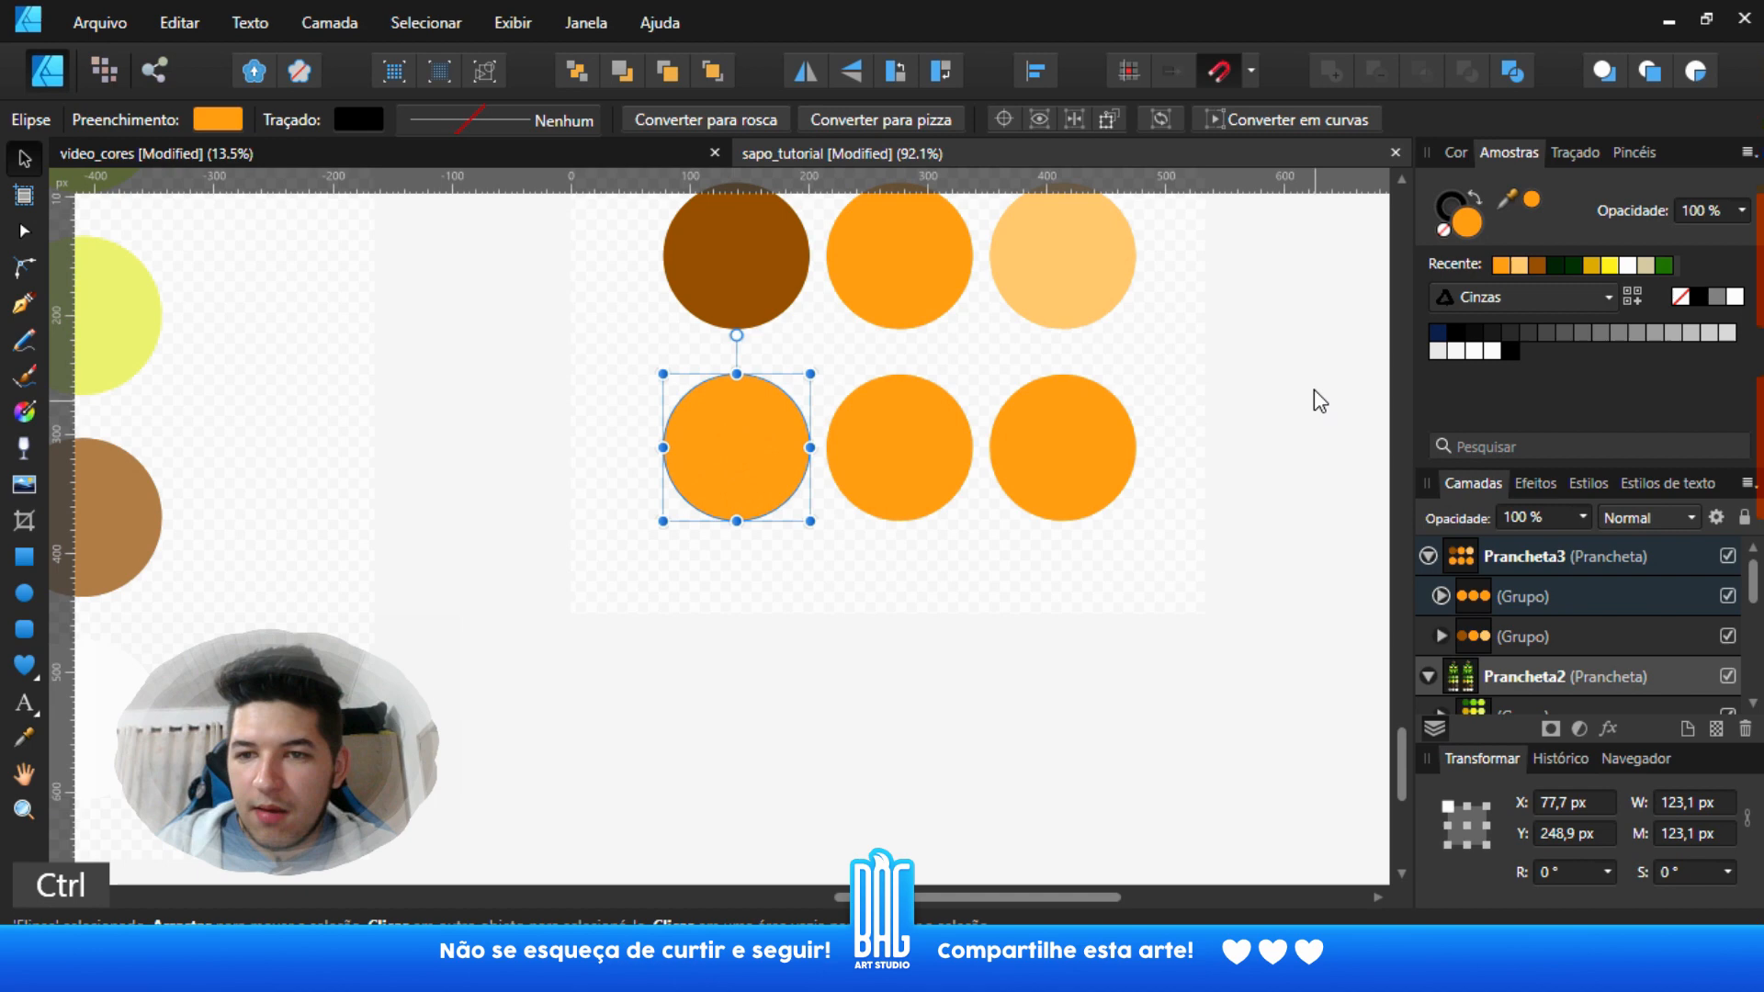
pyautogui.doubleClick(1468, 221)
pyautogui.moveTo(669, 187); pyautogui.dragTo(1175, 234)
pyautogui.moveTo(1072, 262); pyautogui.dragTo(1056, 267)
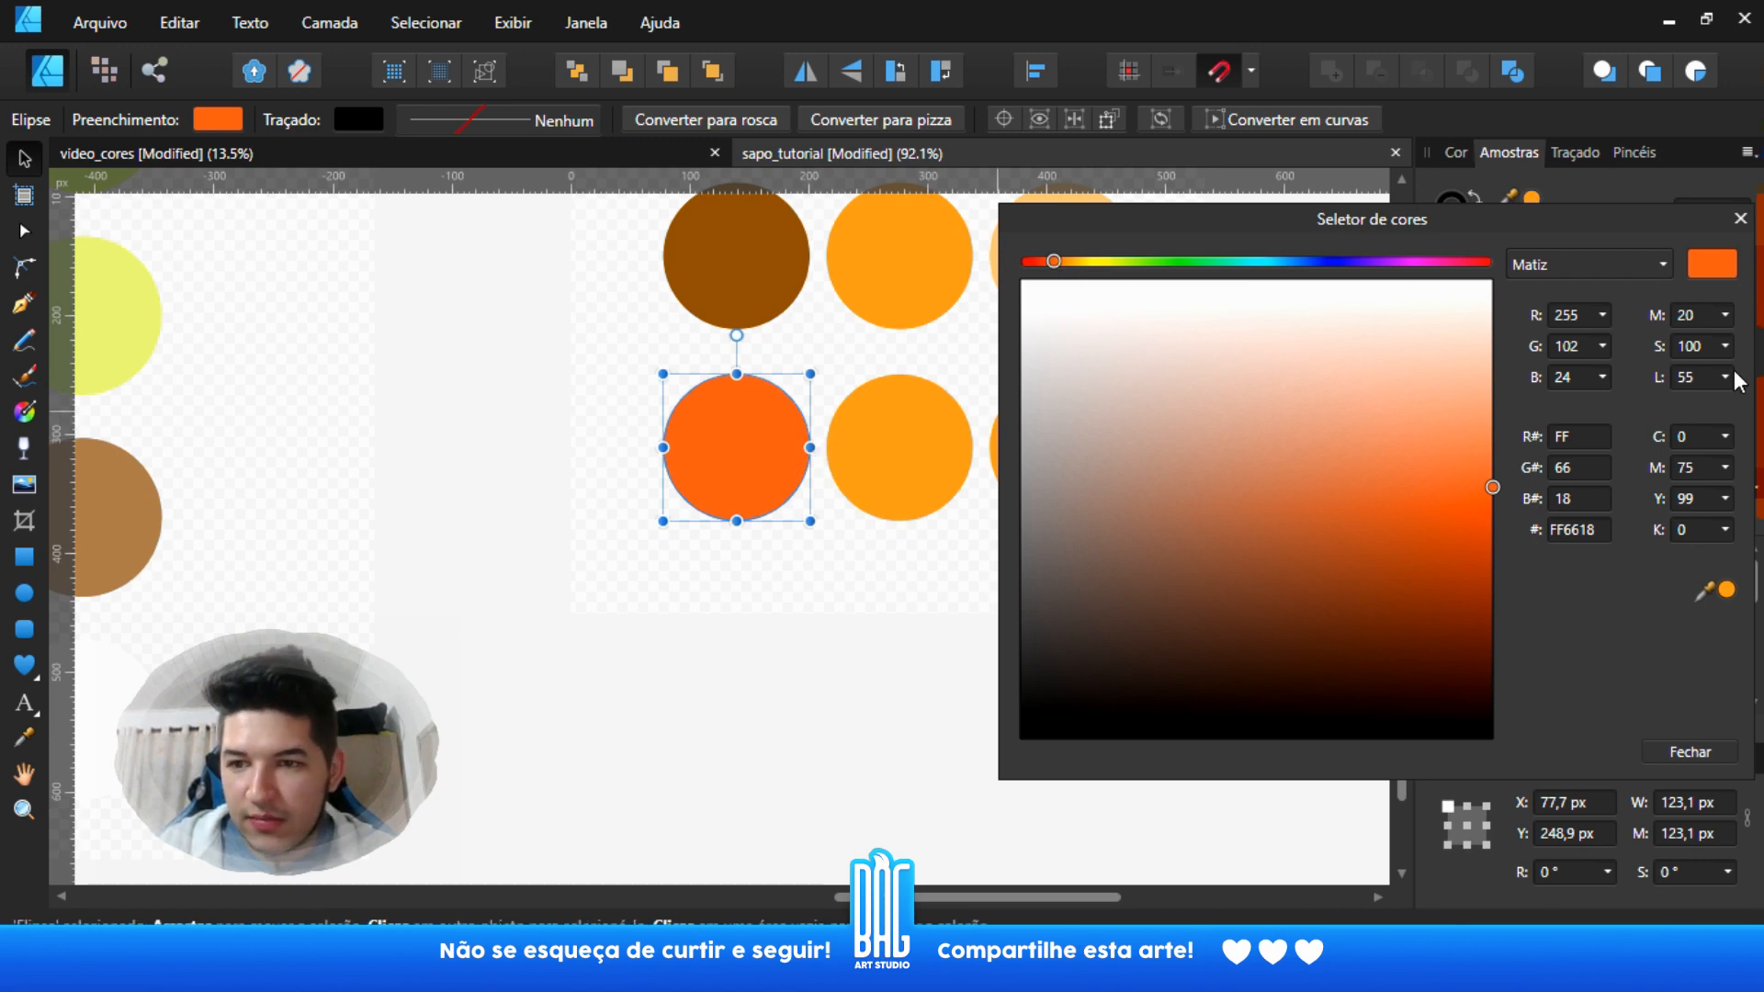
pyautogui.moveTo(1672, 406); pyautogui.dragTo(1658, 414)
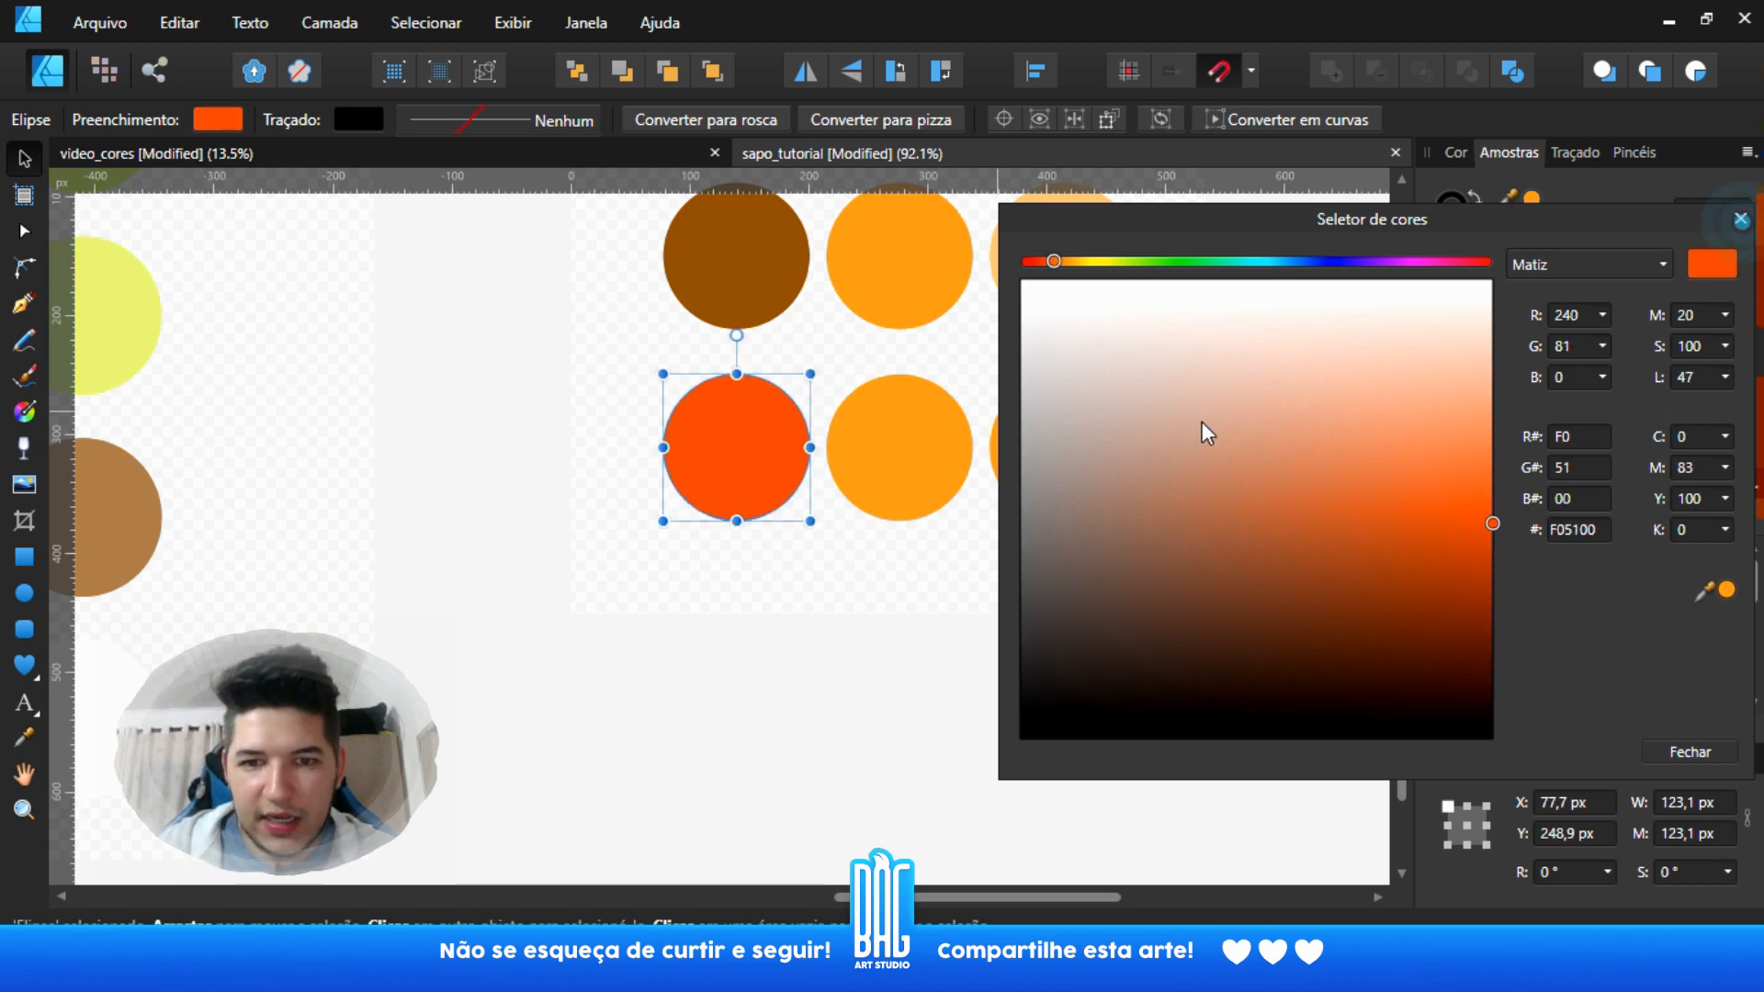
pyautogui.click(1740, 220)
pyautogui.moveTo(999, 437); pyautogui.dragTo(806, 471)
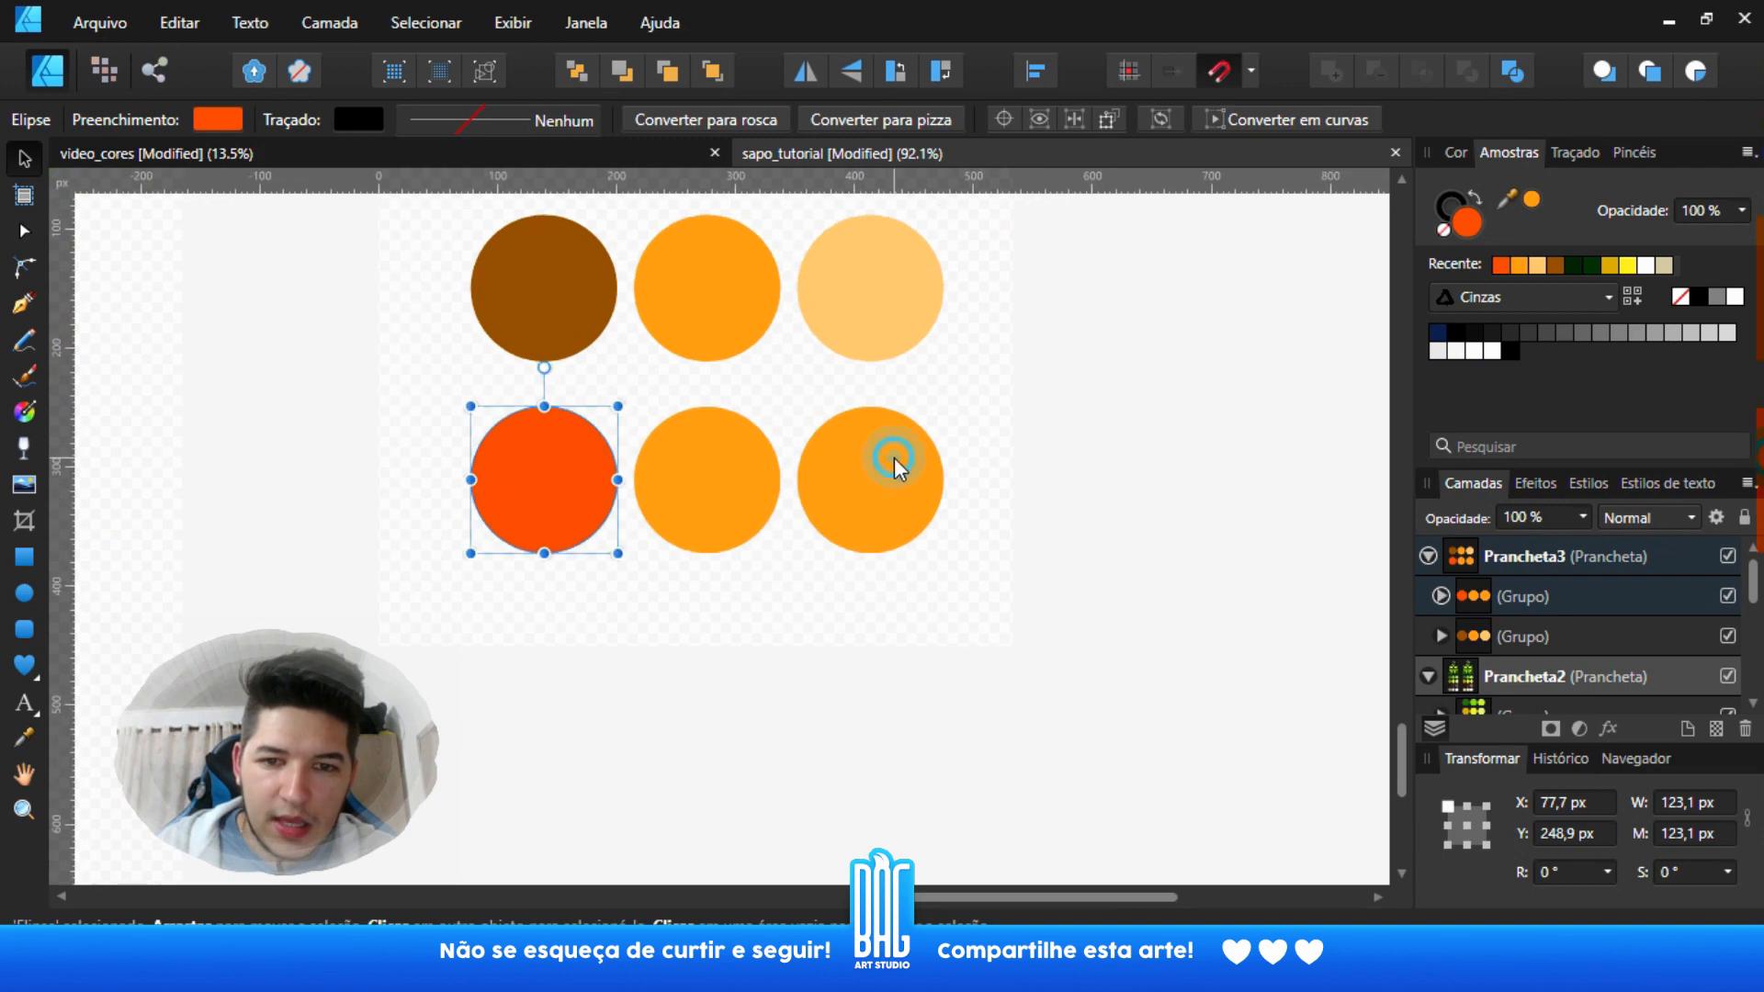
# - Change the third circle of the lower orange row to hue 44 and lightness 57 as a hue-shifted highlight, and deselect it
pyautogui.doubleClick(894, 458)
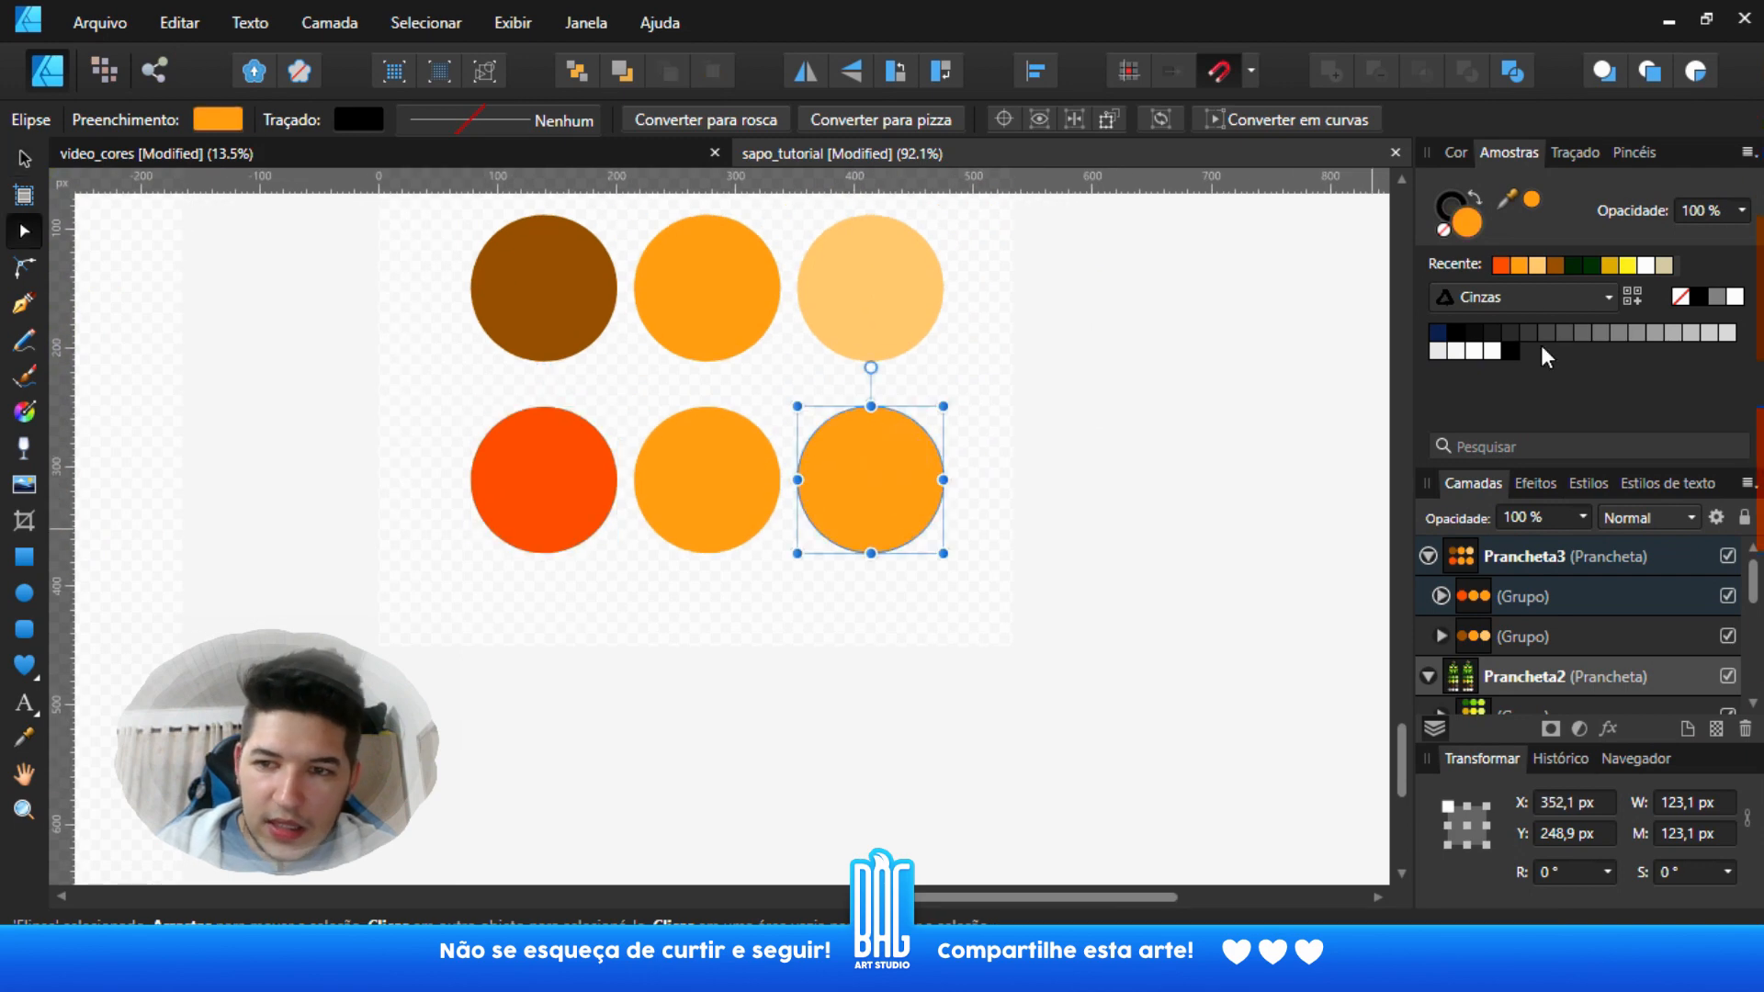
pyautogui.doubleClick(1479, 219)
pyautogui.moveTo(898, 171); pyautogui.dragTo(1347, 241)
pyautogui.click(1029, 288)
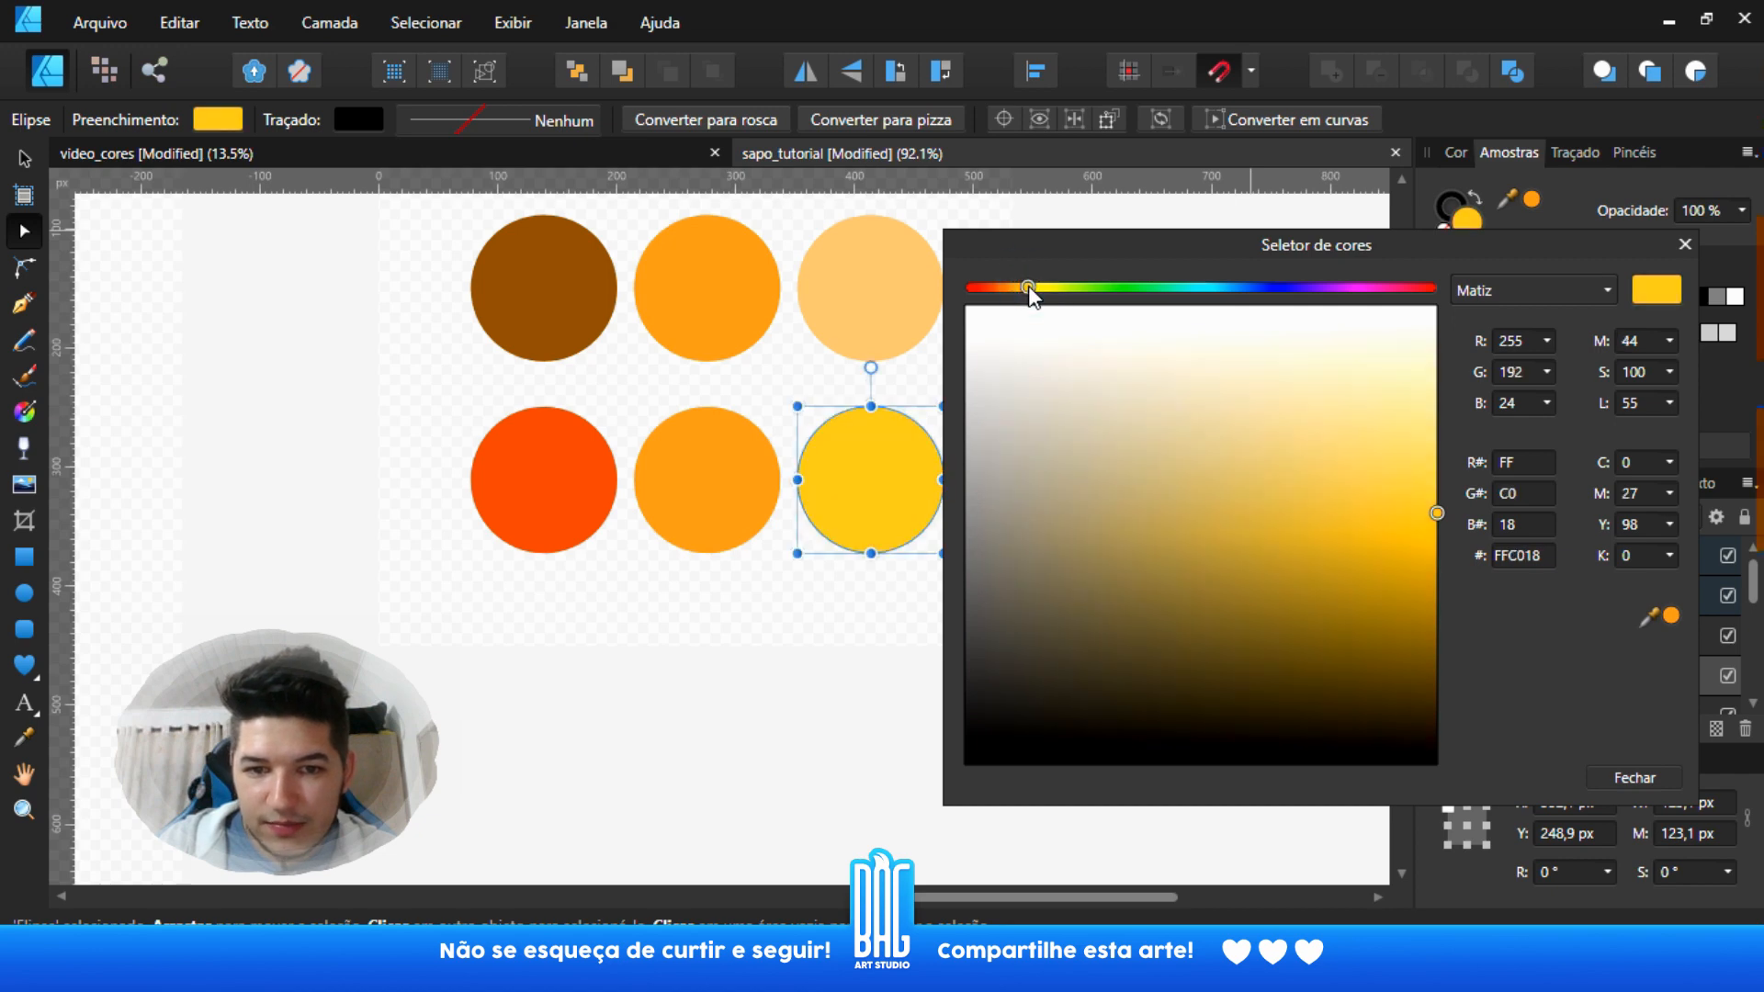
pyautogui.click(1673, 410)
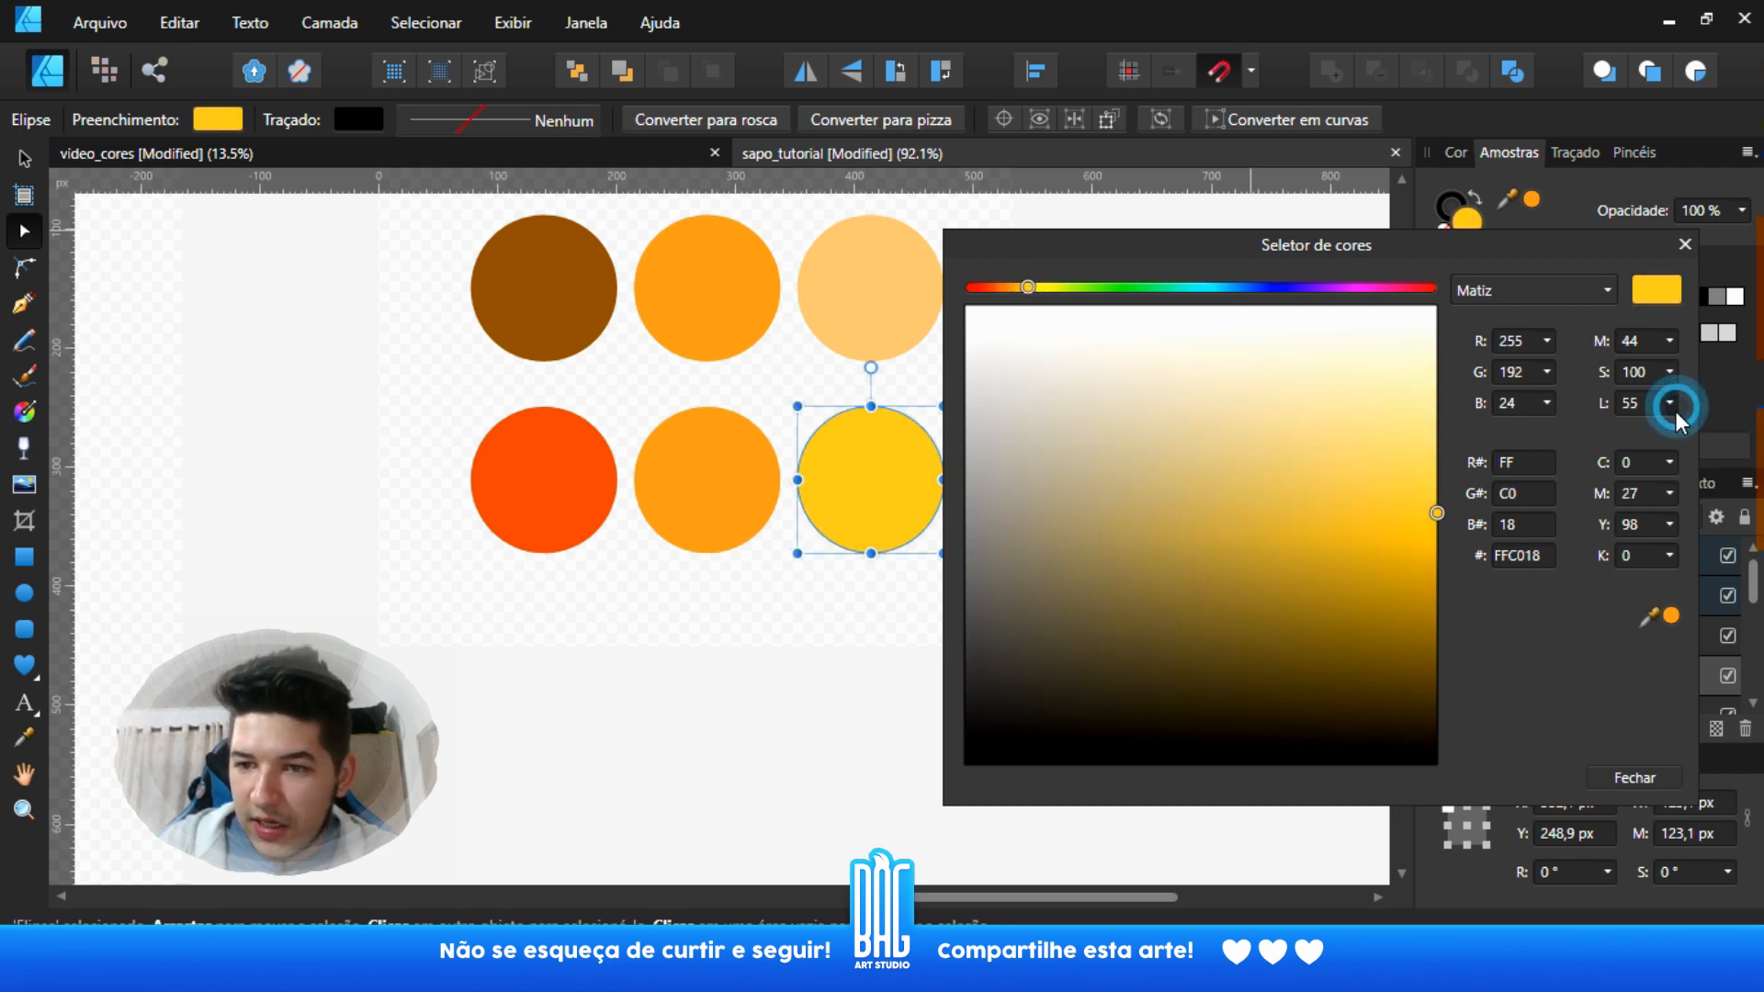
pyautogui.moveTo(1668, 436); pyautogui.dragTo(1674, 435)
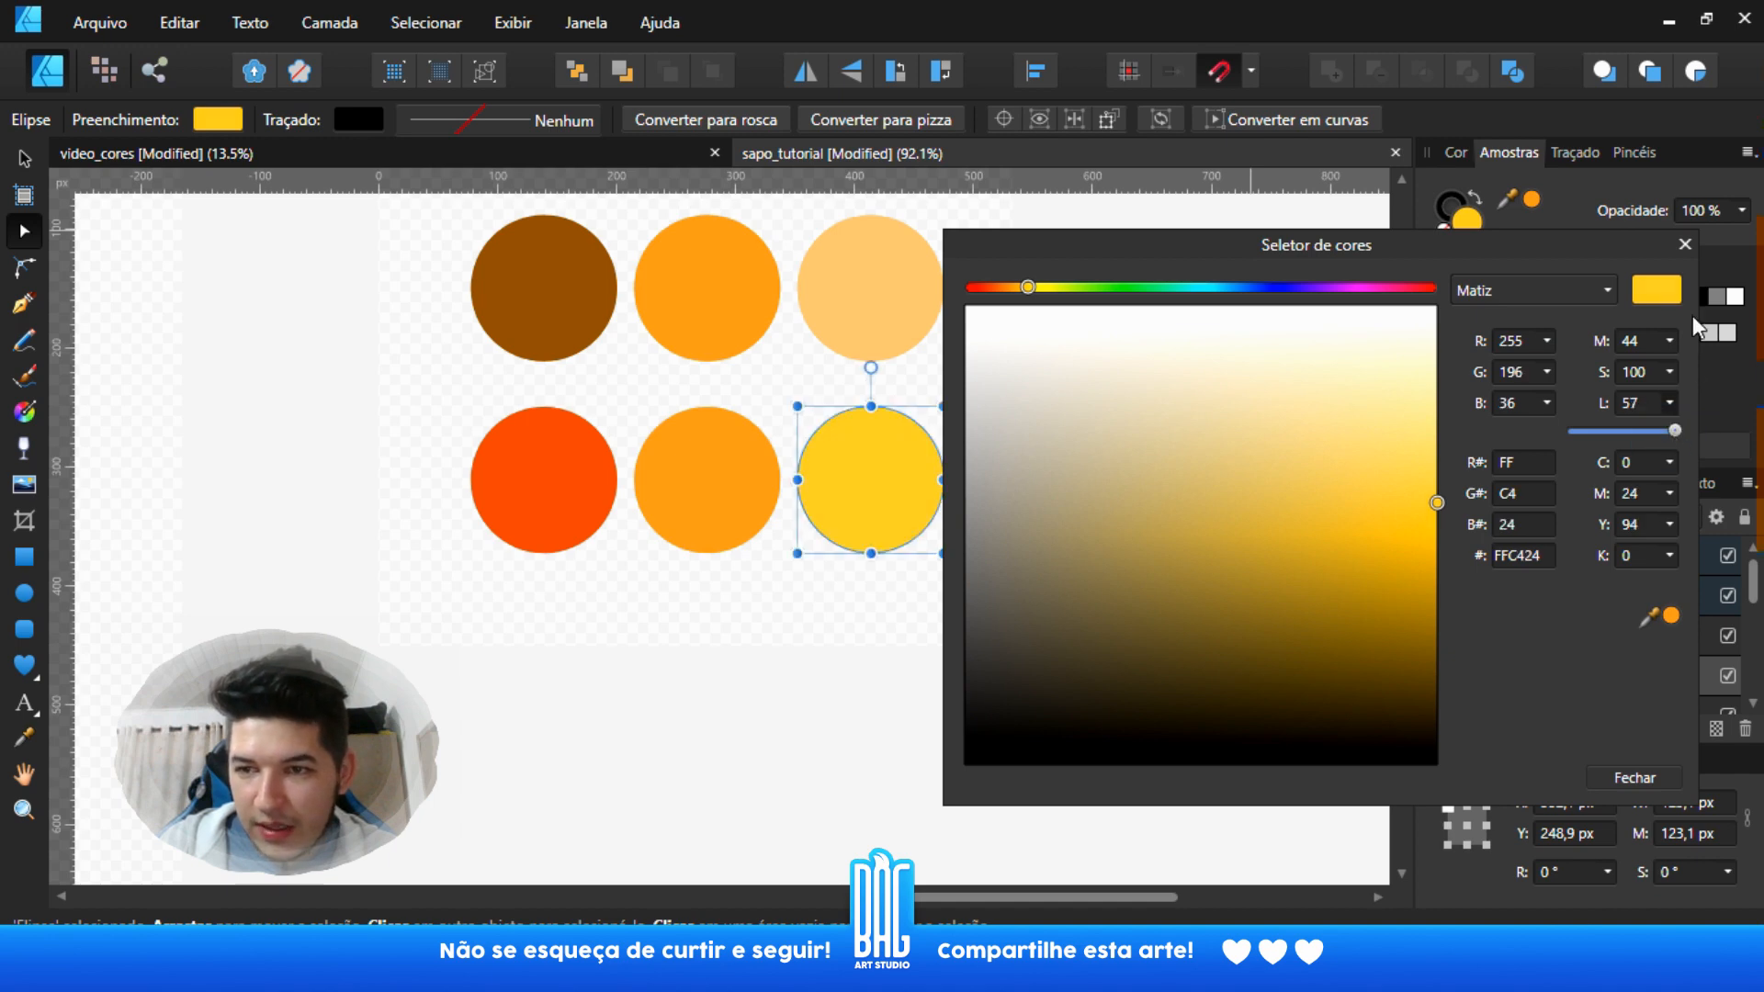
pyautogui.click(1685, 244)
pyautogui.scroll(-2, 1116, 478)
pyautogui.click(1107, 562)
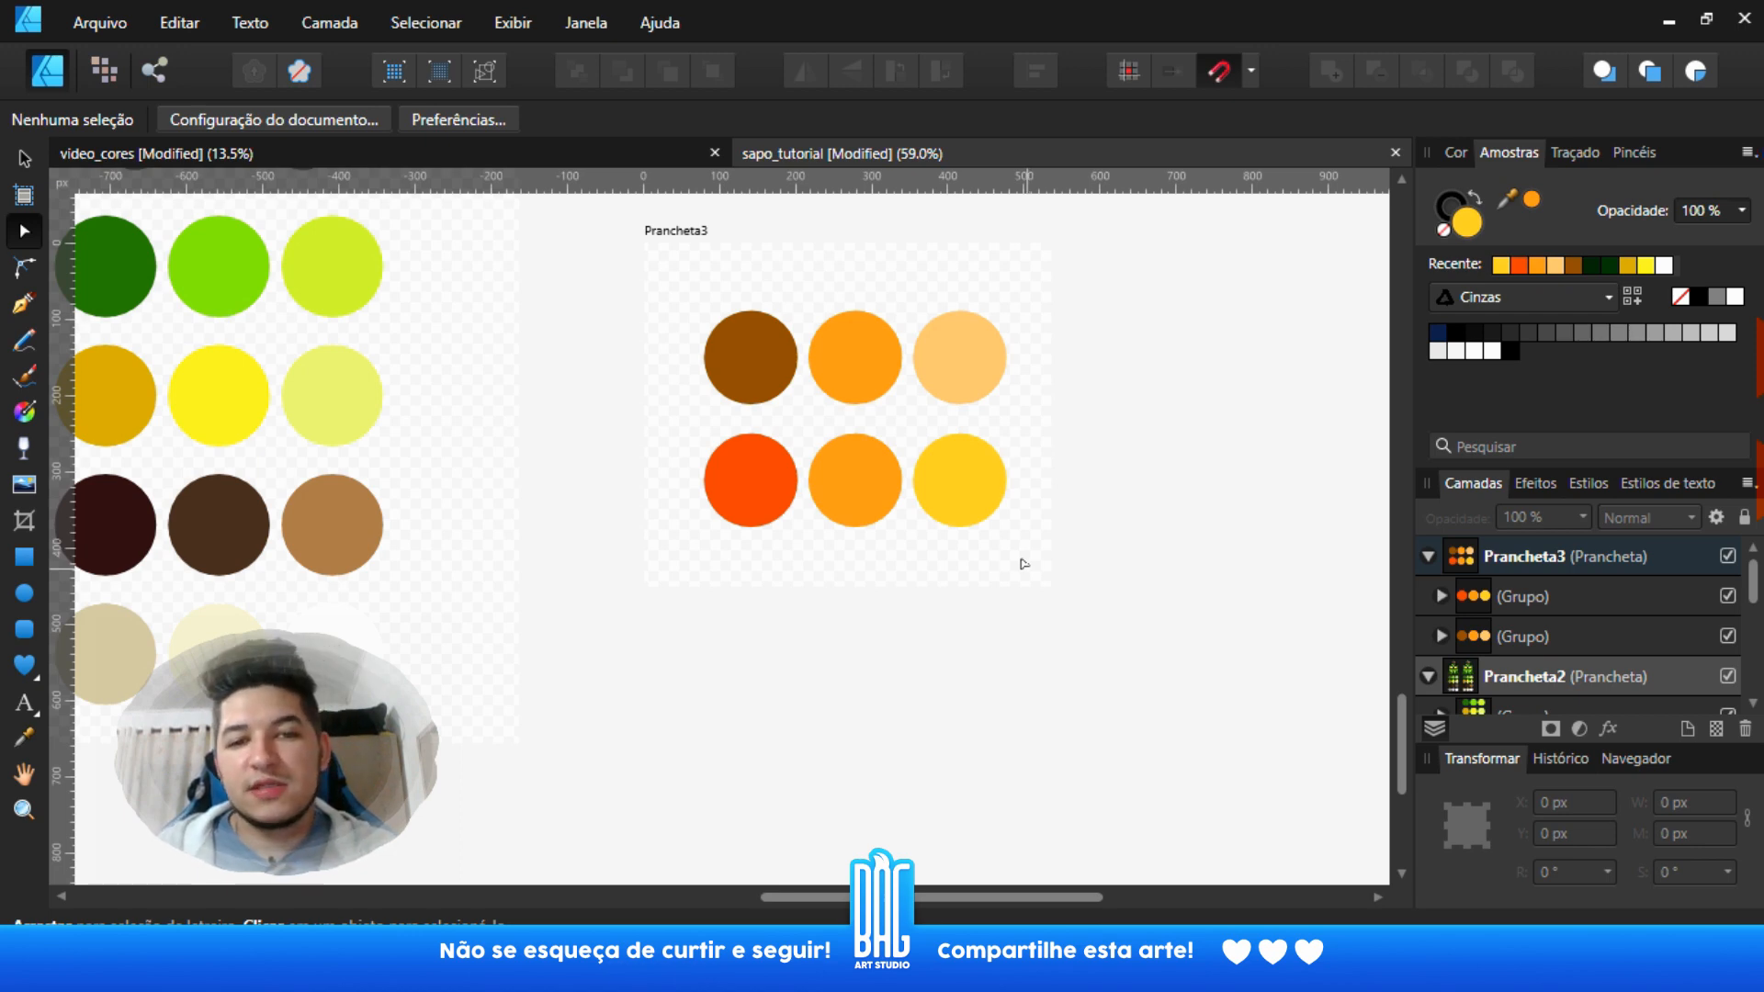
# - Select the lower and upper orange rows in turn to compare their shadow and highlight tones
pyautogui.click(873, 489)
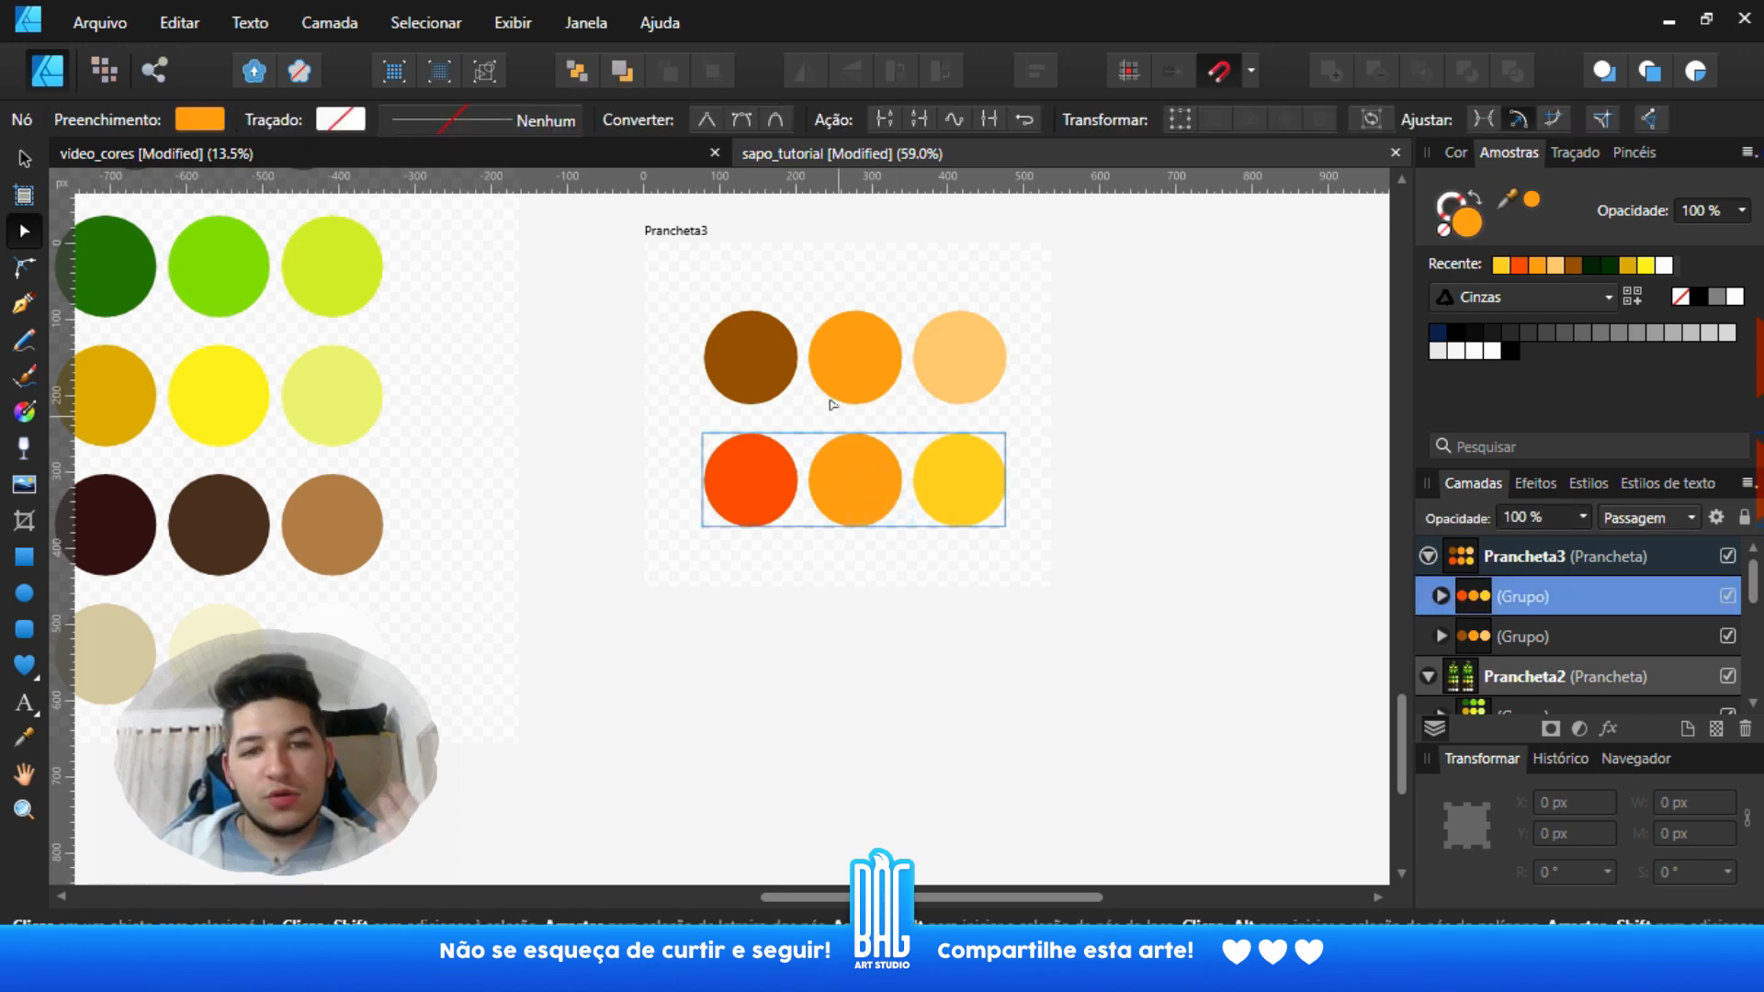
pyautogui.click(831, 364)
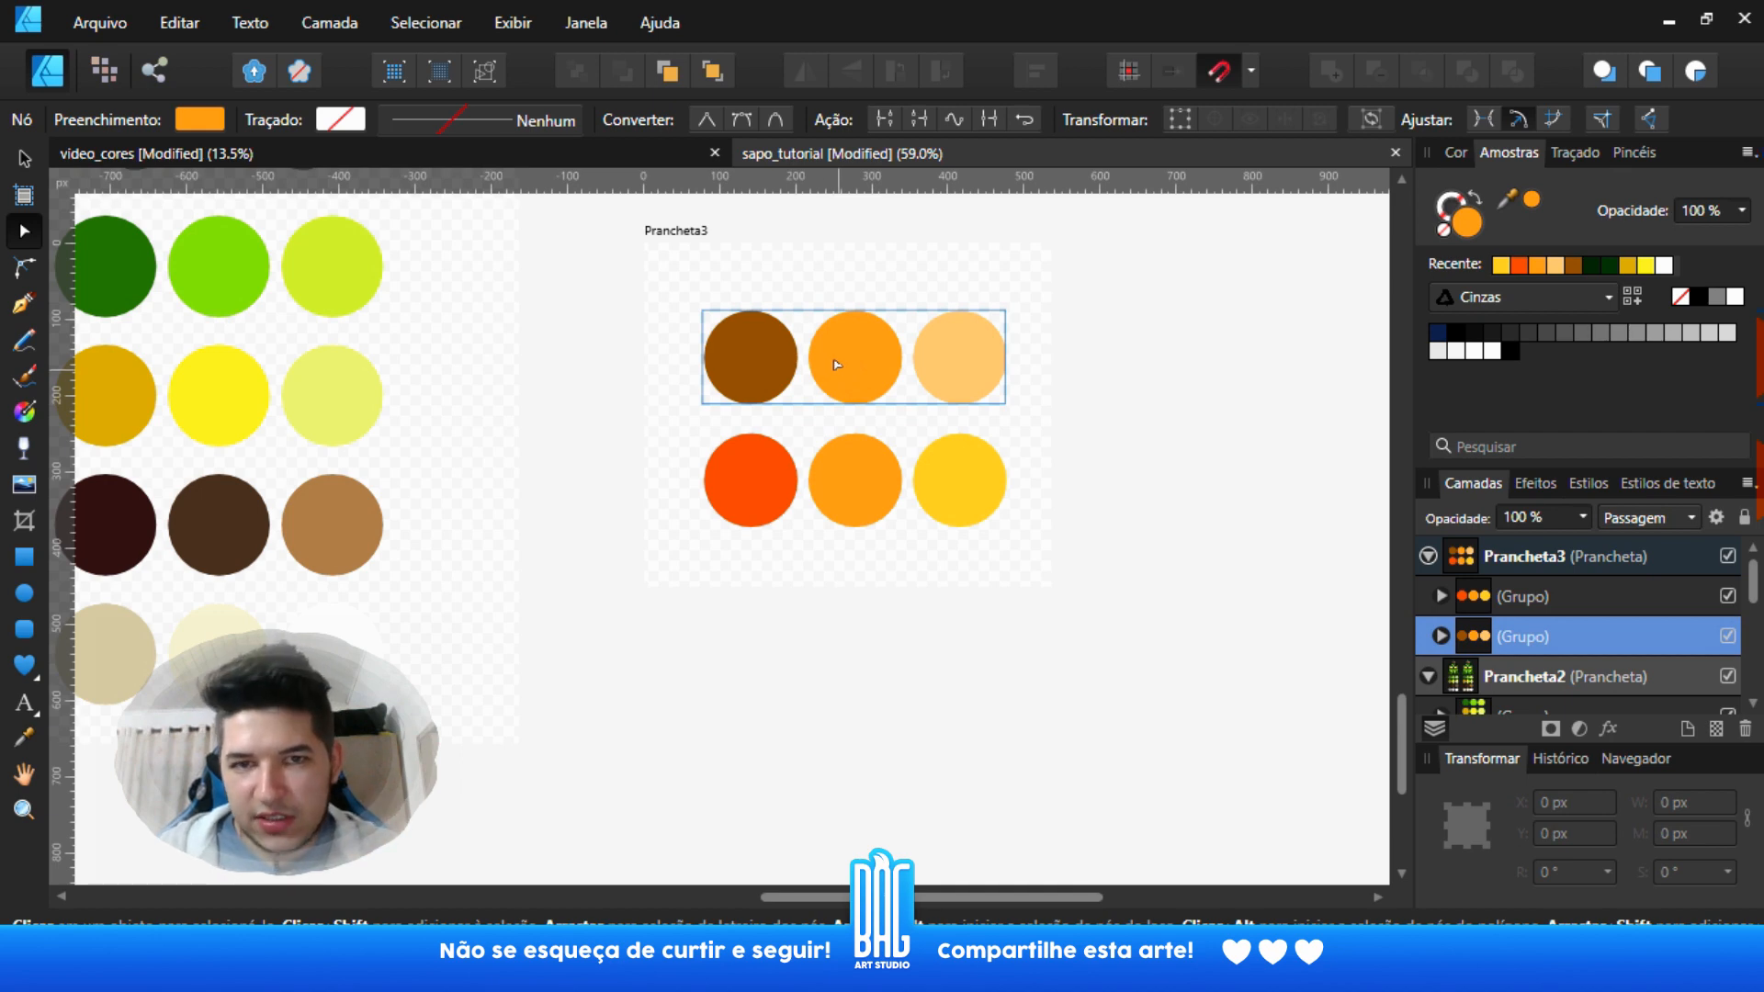
pyautogui.moveTo(848, 379); pyautogui.dragTo(879, 450)
pyautogui.scroll(-1, 917, 554)
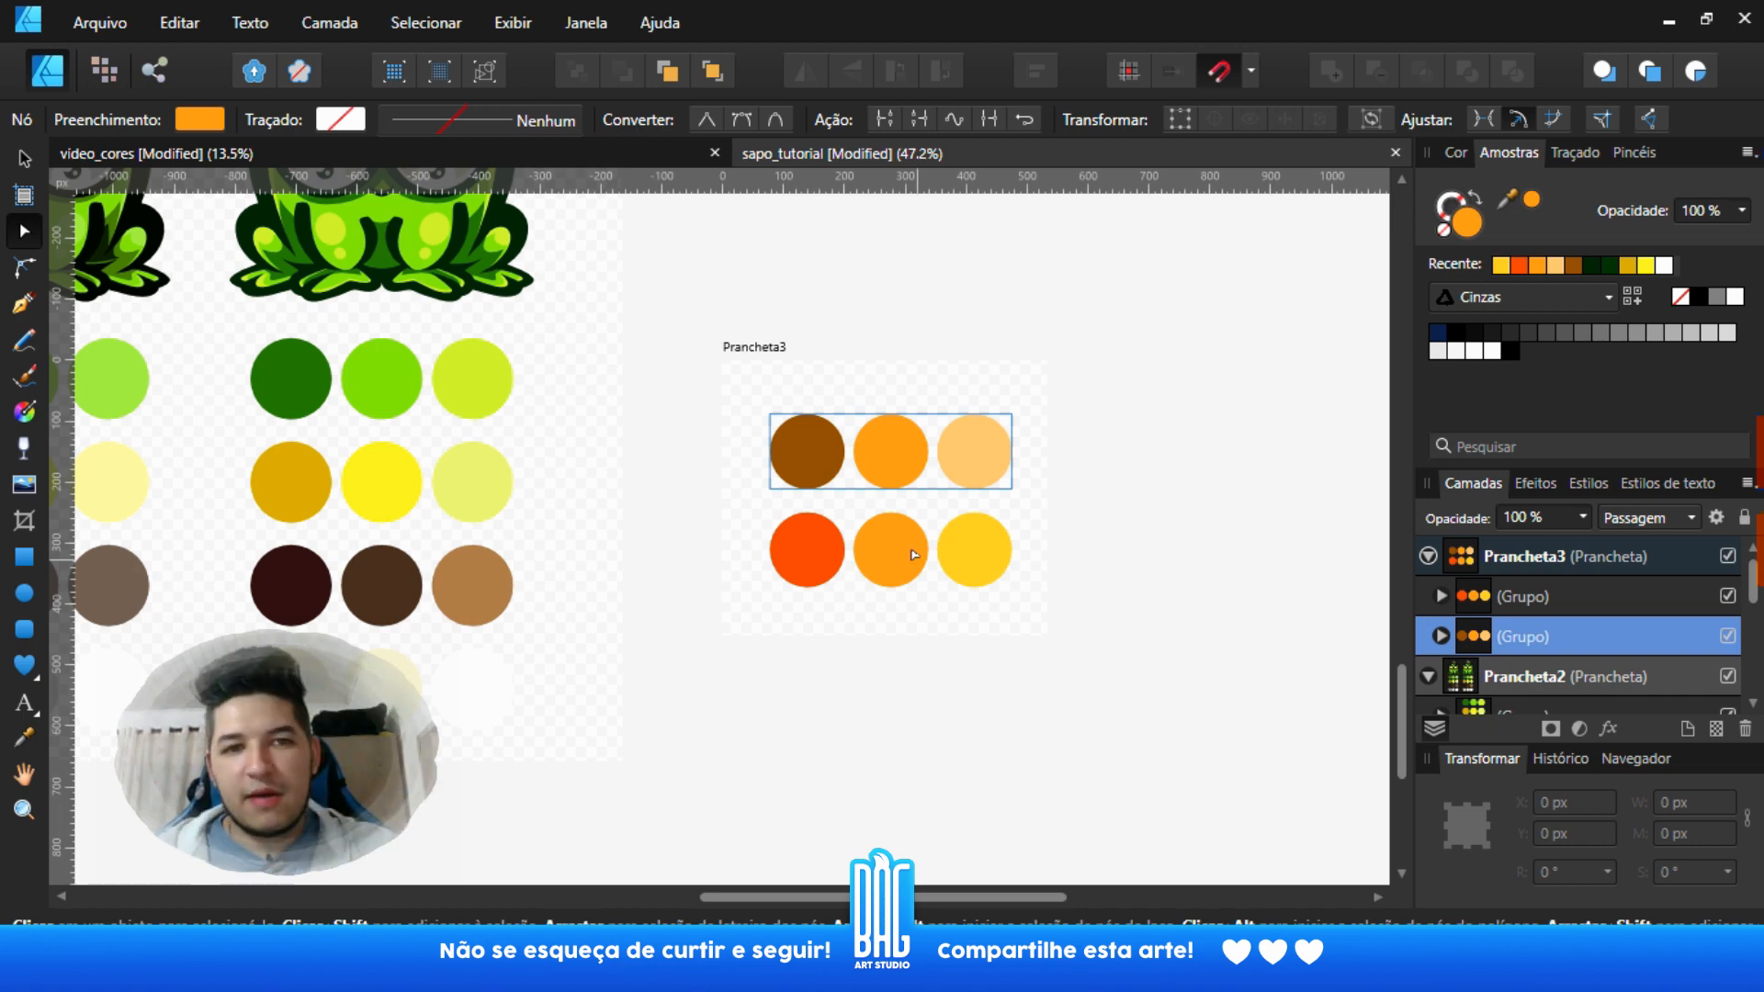
# - Try a darker shadow with hue 143 on the dark green circle of the second frog's palette, and undo the change
pyautogui.scroll(3, 631, 438)
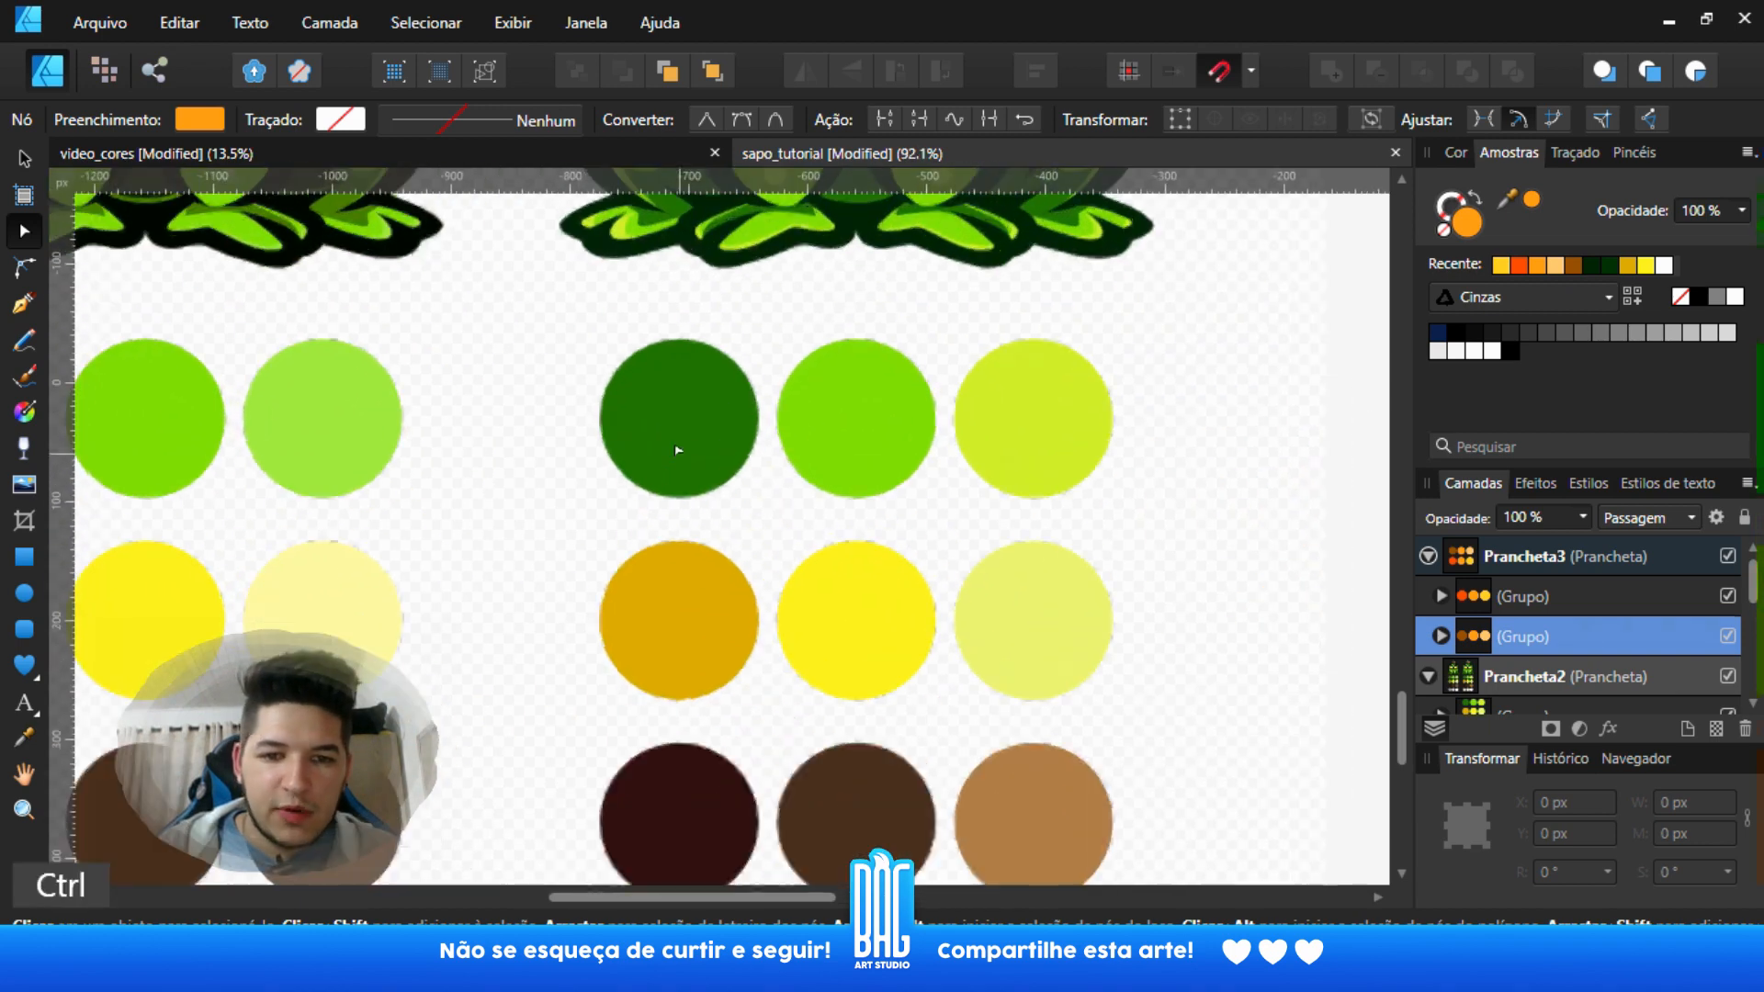
pyautogui.click(677, 441)
pyautogui.click(20, 159)
pyautogui.doubleClick(742, 430)
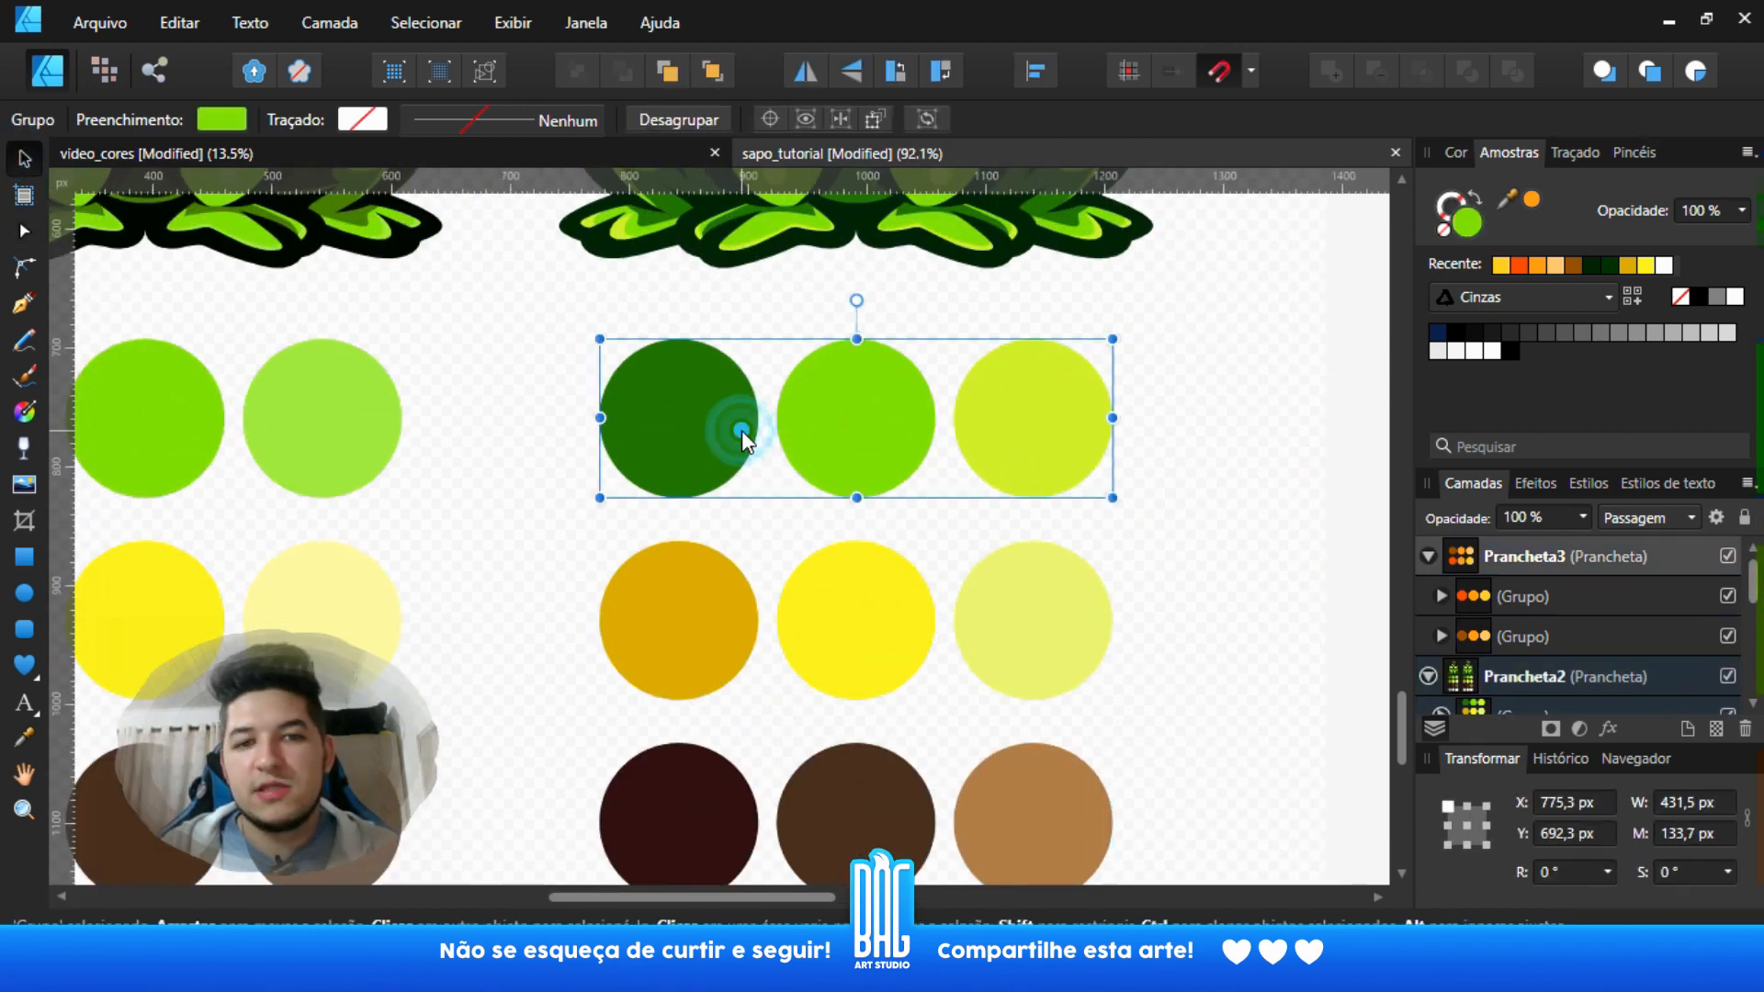
pyautogui.doubleClick(674, 420)
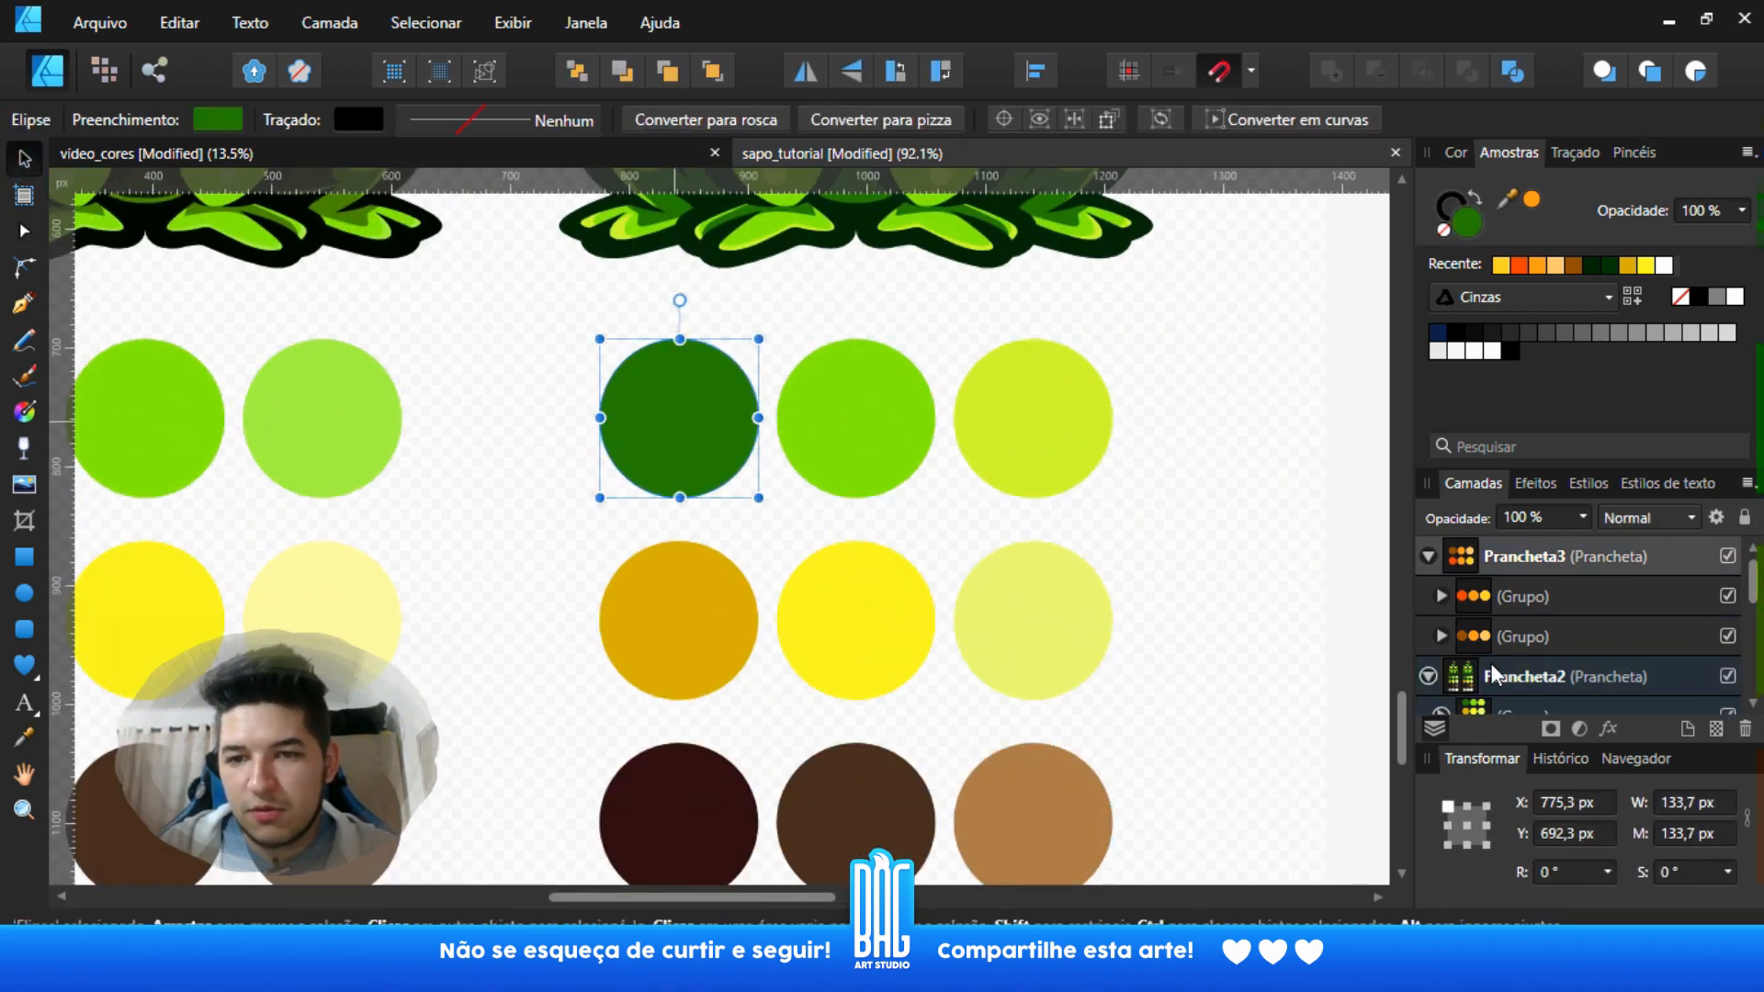
pyautogui.doubleClick(1472, 217)
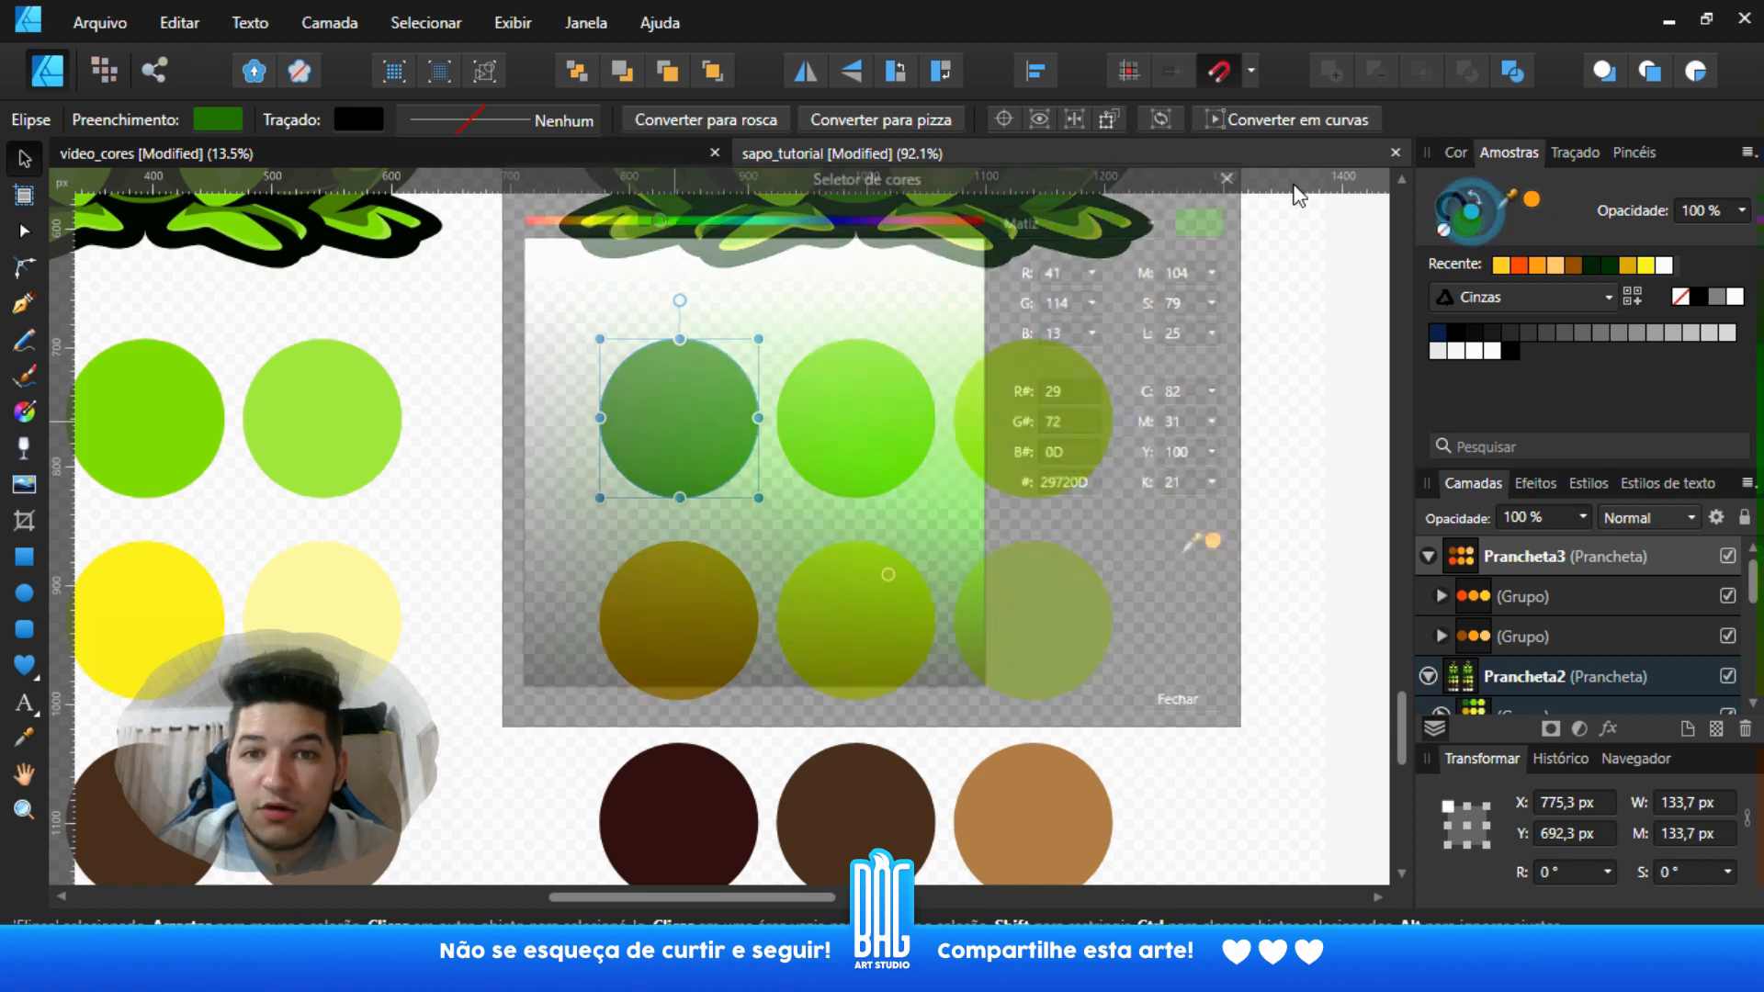
pyautogui.moveTo(978, 184); pyautogui.dragTo(1396, 218)
pyautogui.moveTo(1188, 218); pyautogui.dragTo(1265, 268)
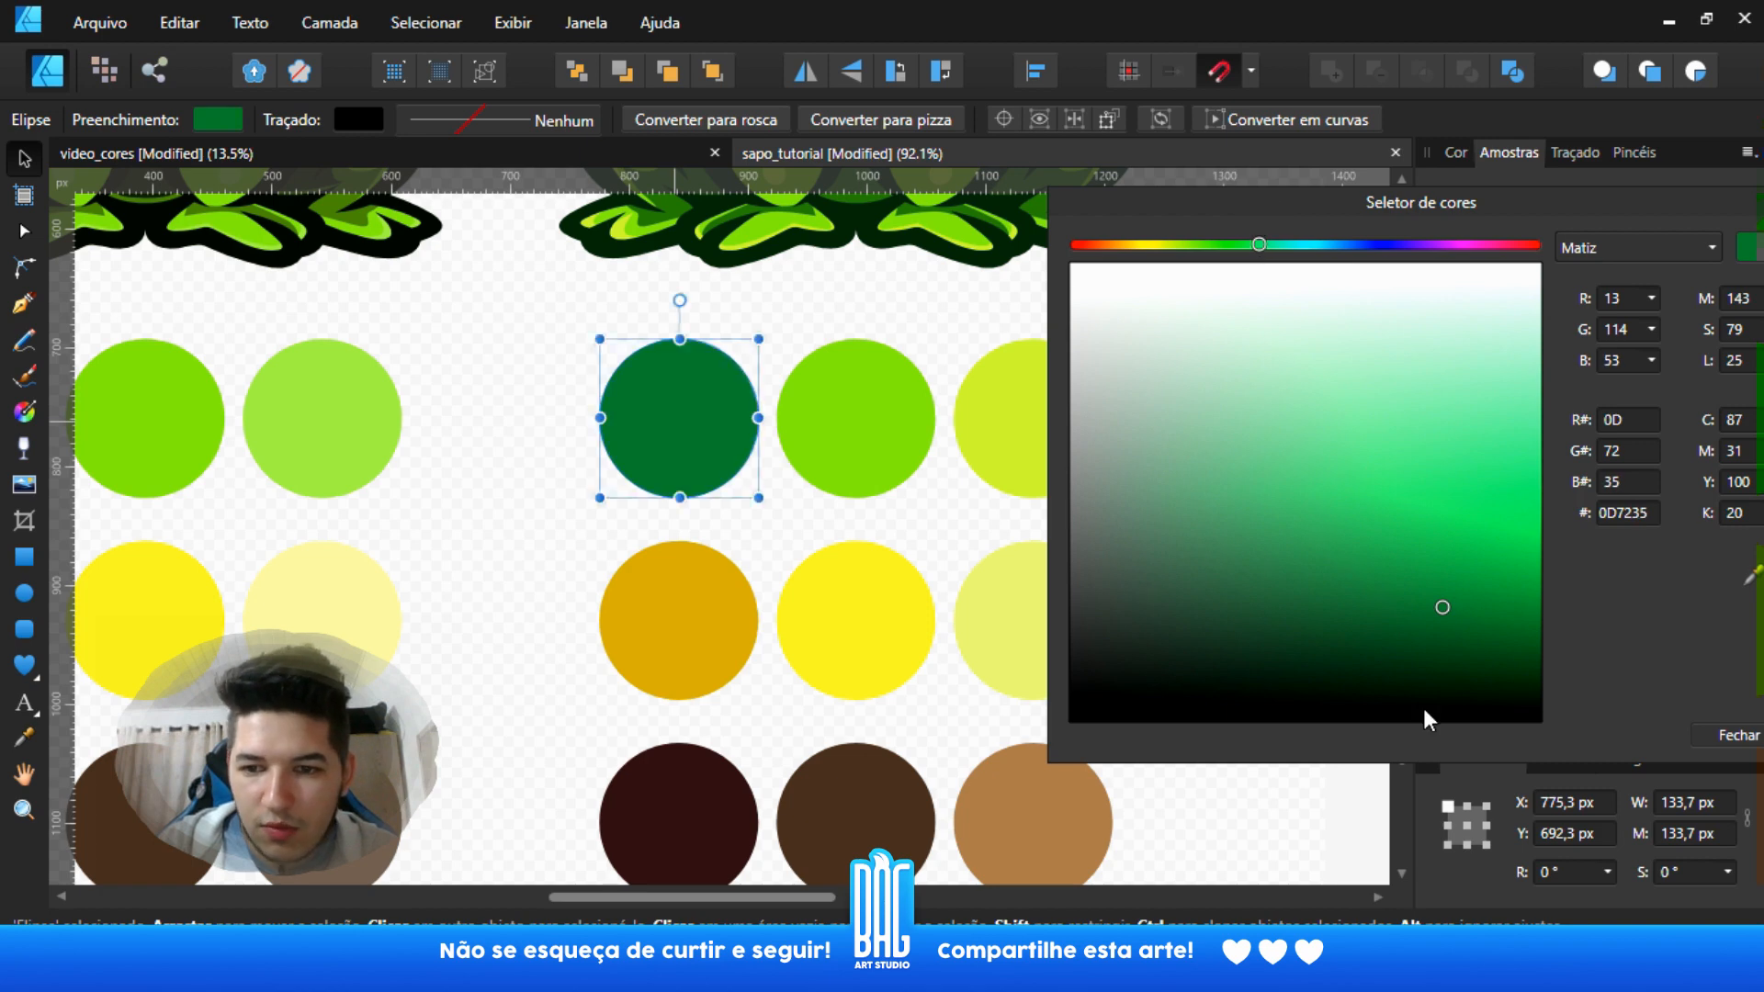
pyautogui.click(1430, 631)
pyautogui.moveTo(1680, 210); pyautogui.dragTo(1601, 220)
pyautogui.click(1700, 213)
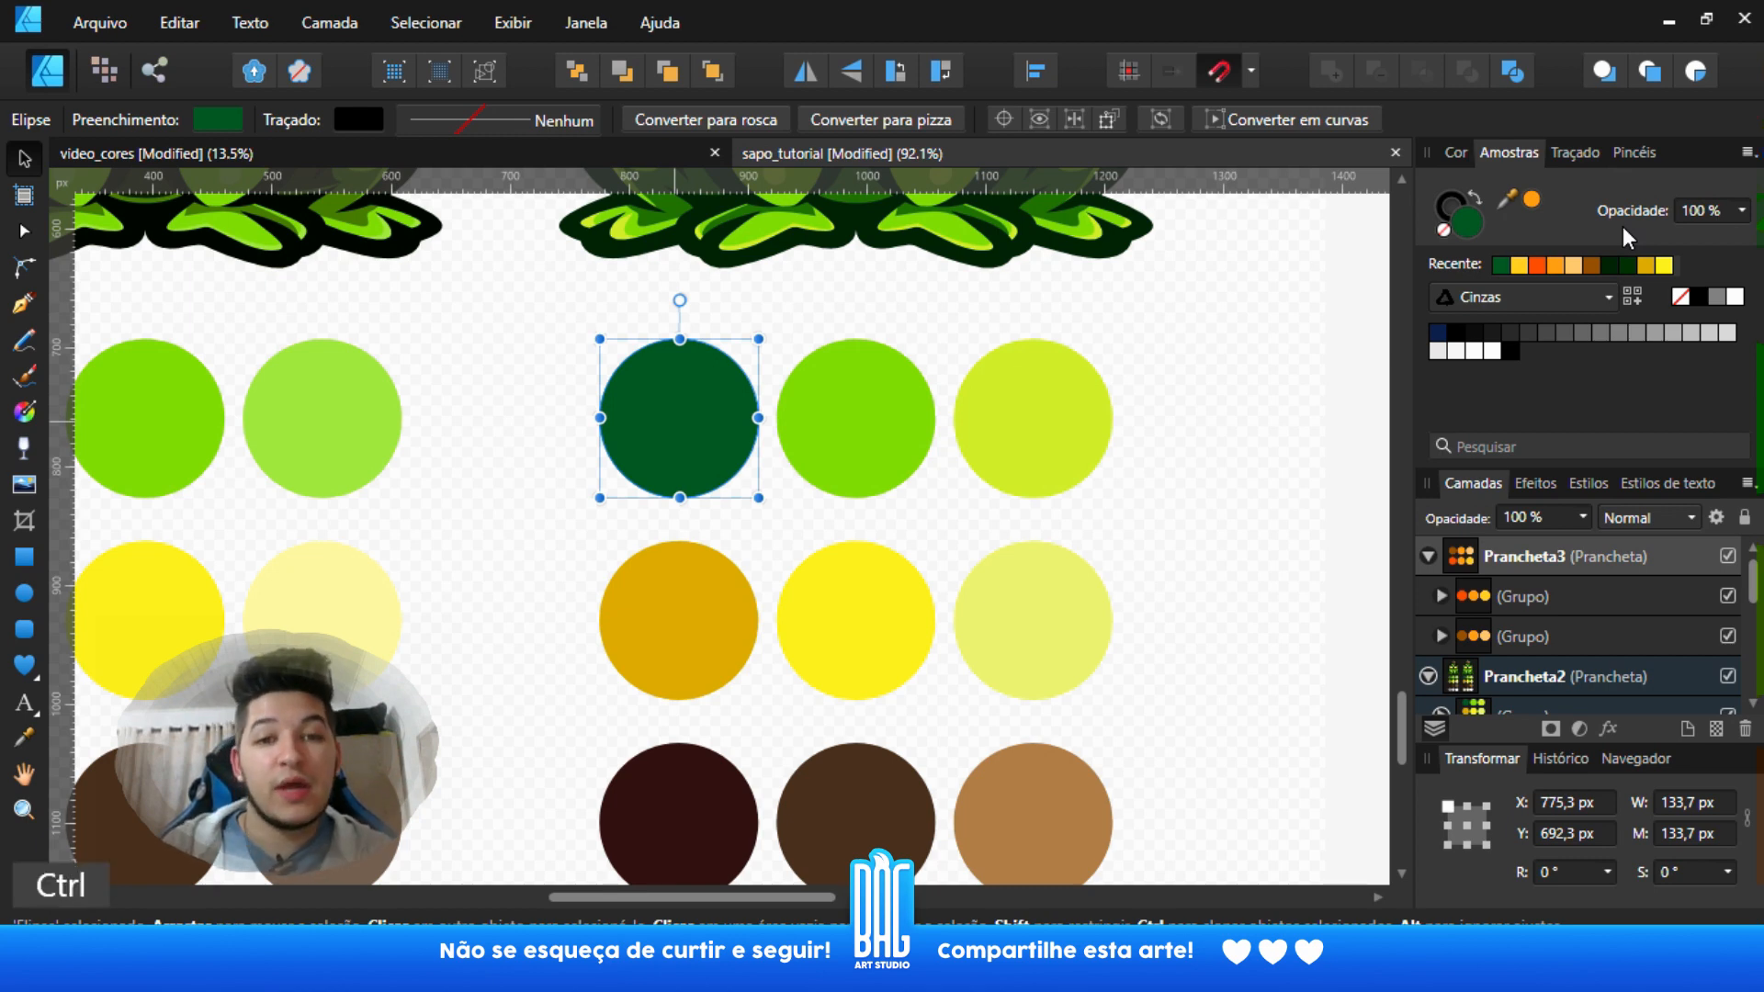
pyautogui.hotkey('ctrl', 'z')
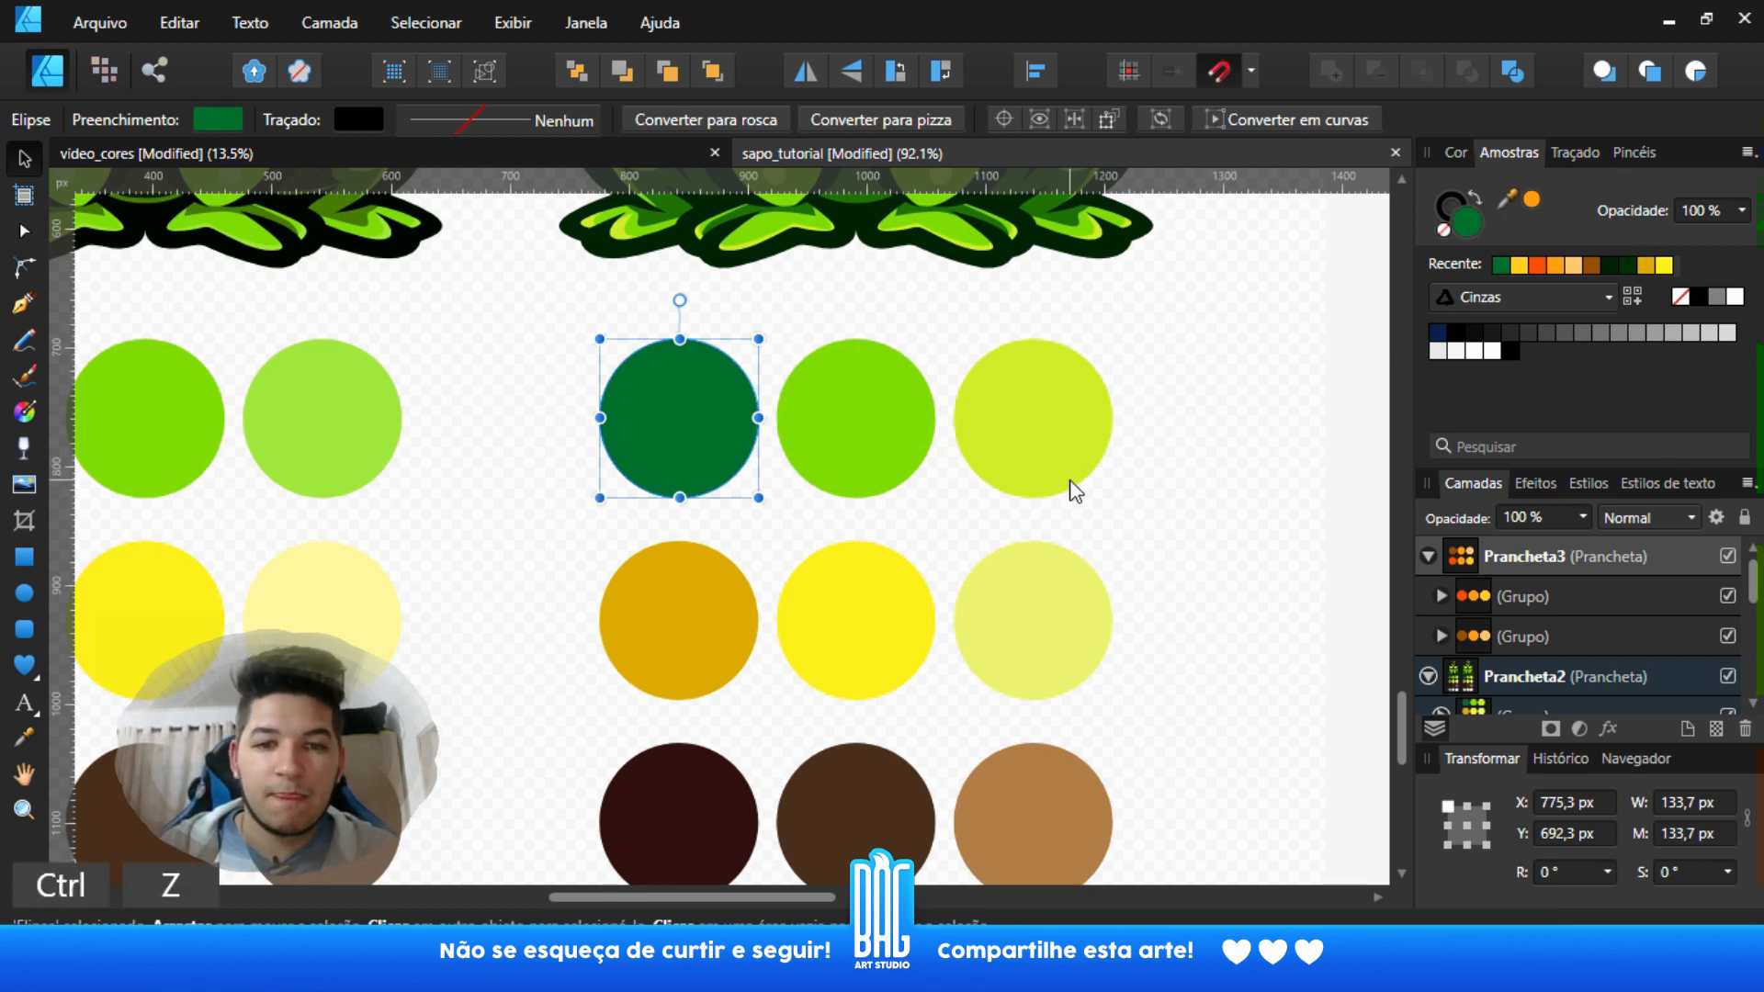
# - Compare the two frogs' colour palettes with the orange rows on the new artboard
pyautogui.scroll(-3, 979, 466)
pyautogui.scroll(-1, 1005, 487)
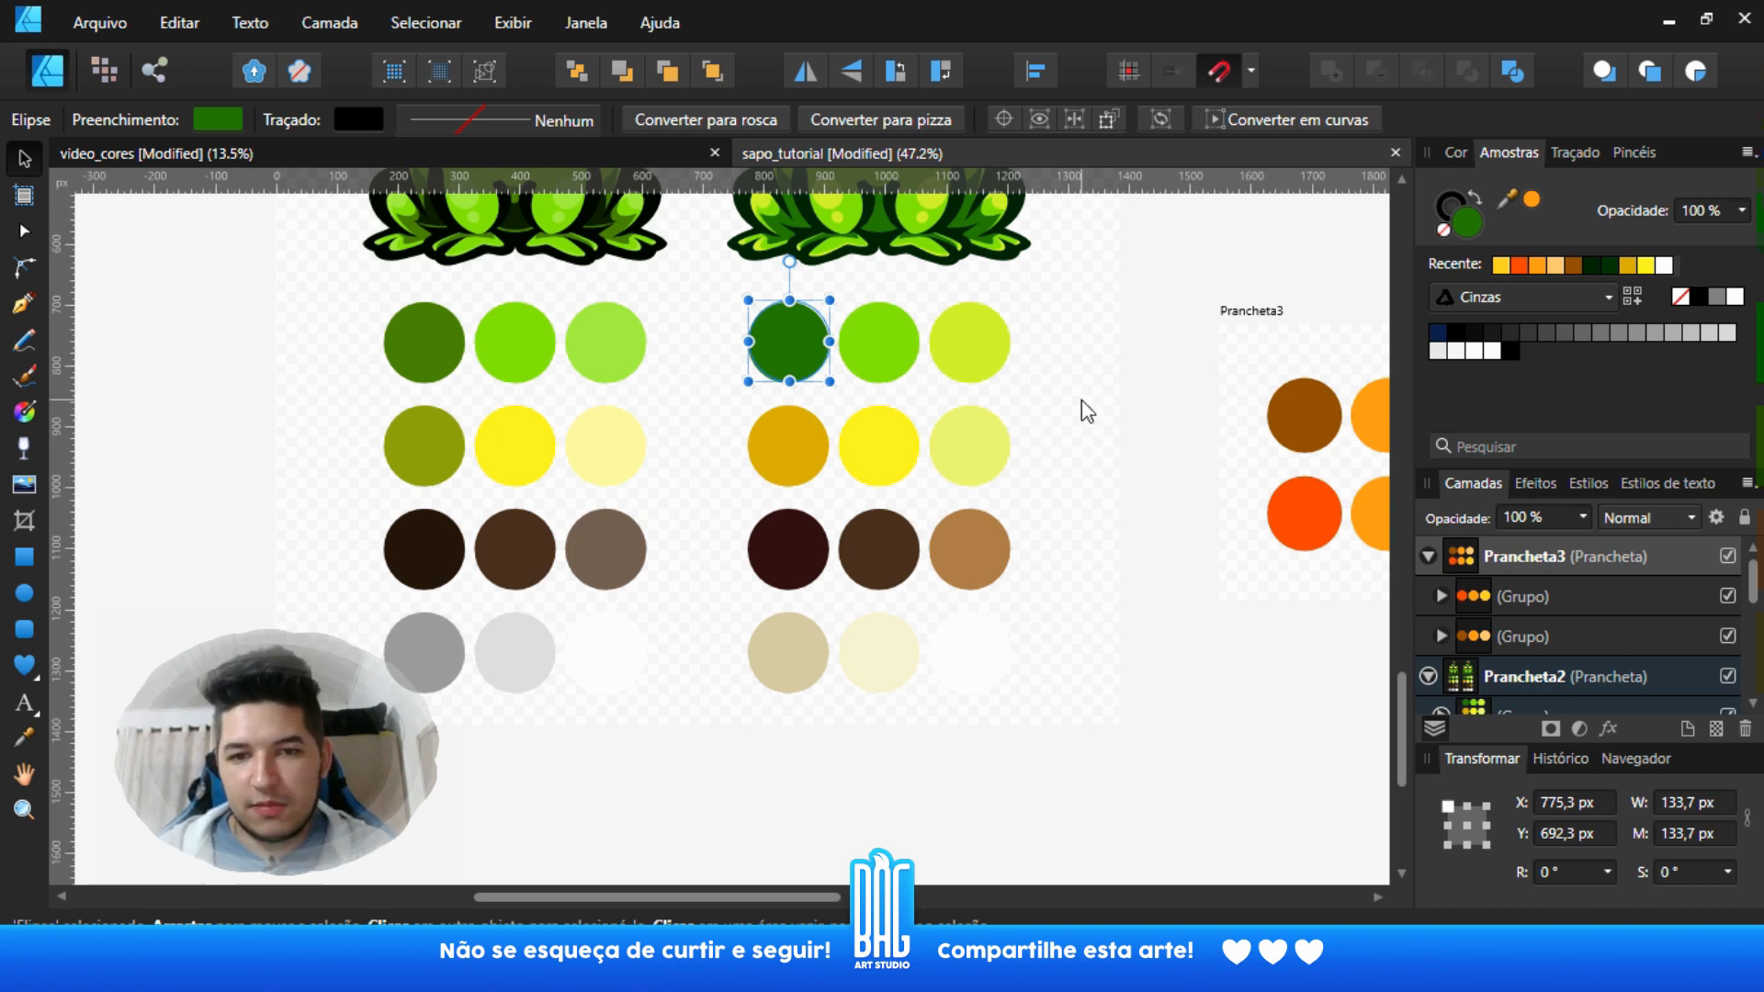
pyautogui.scroll(3, 1011, 478)
pyautogui.hscroll(3, 781, 562)
pyautogui.moveTo(737, 565); pyautogui.dragTo(731, 572)
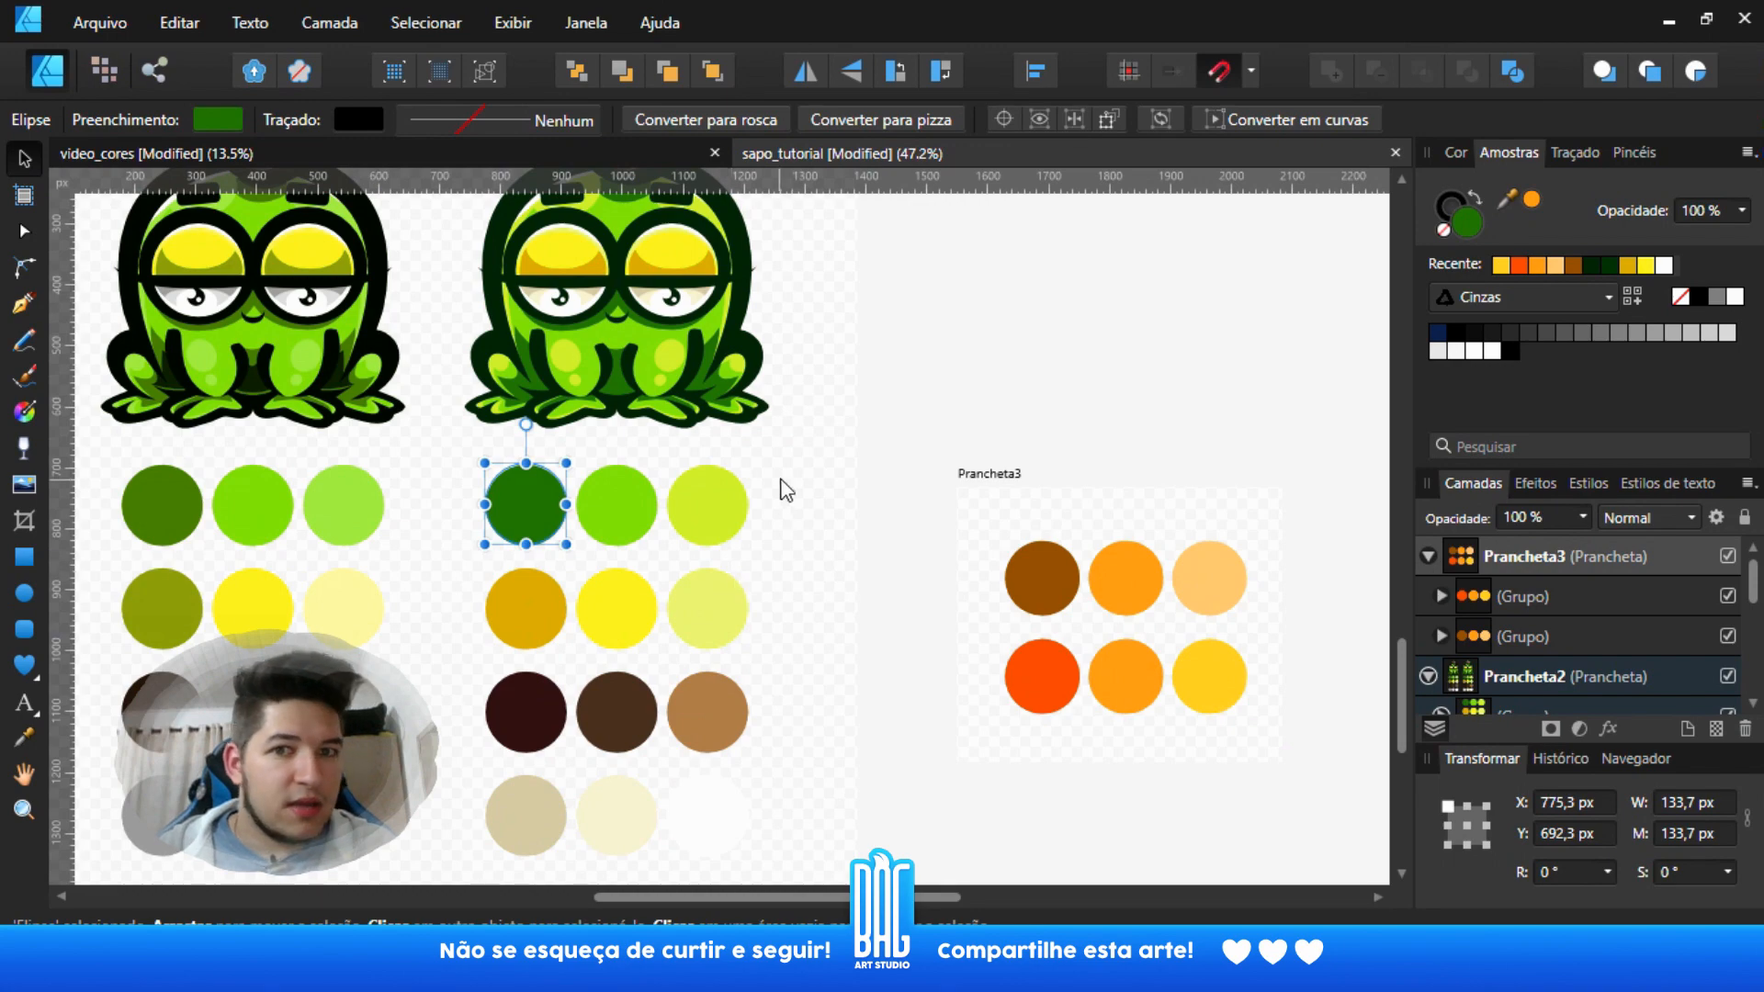
pyautogui.moveTo(591, 697); pyautogui.dragTo(627, 565)
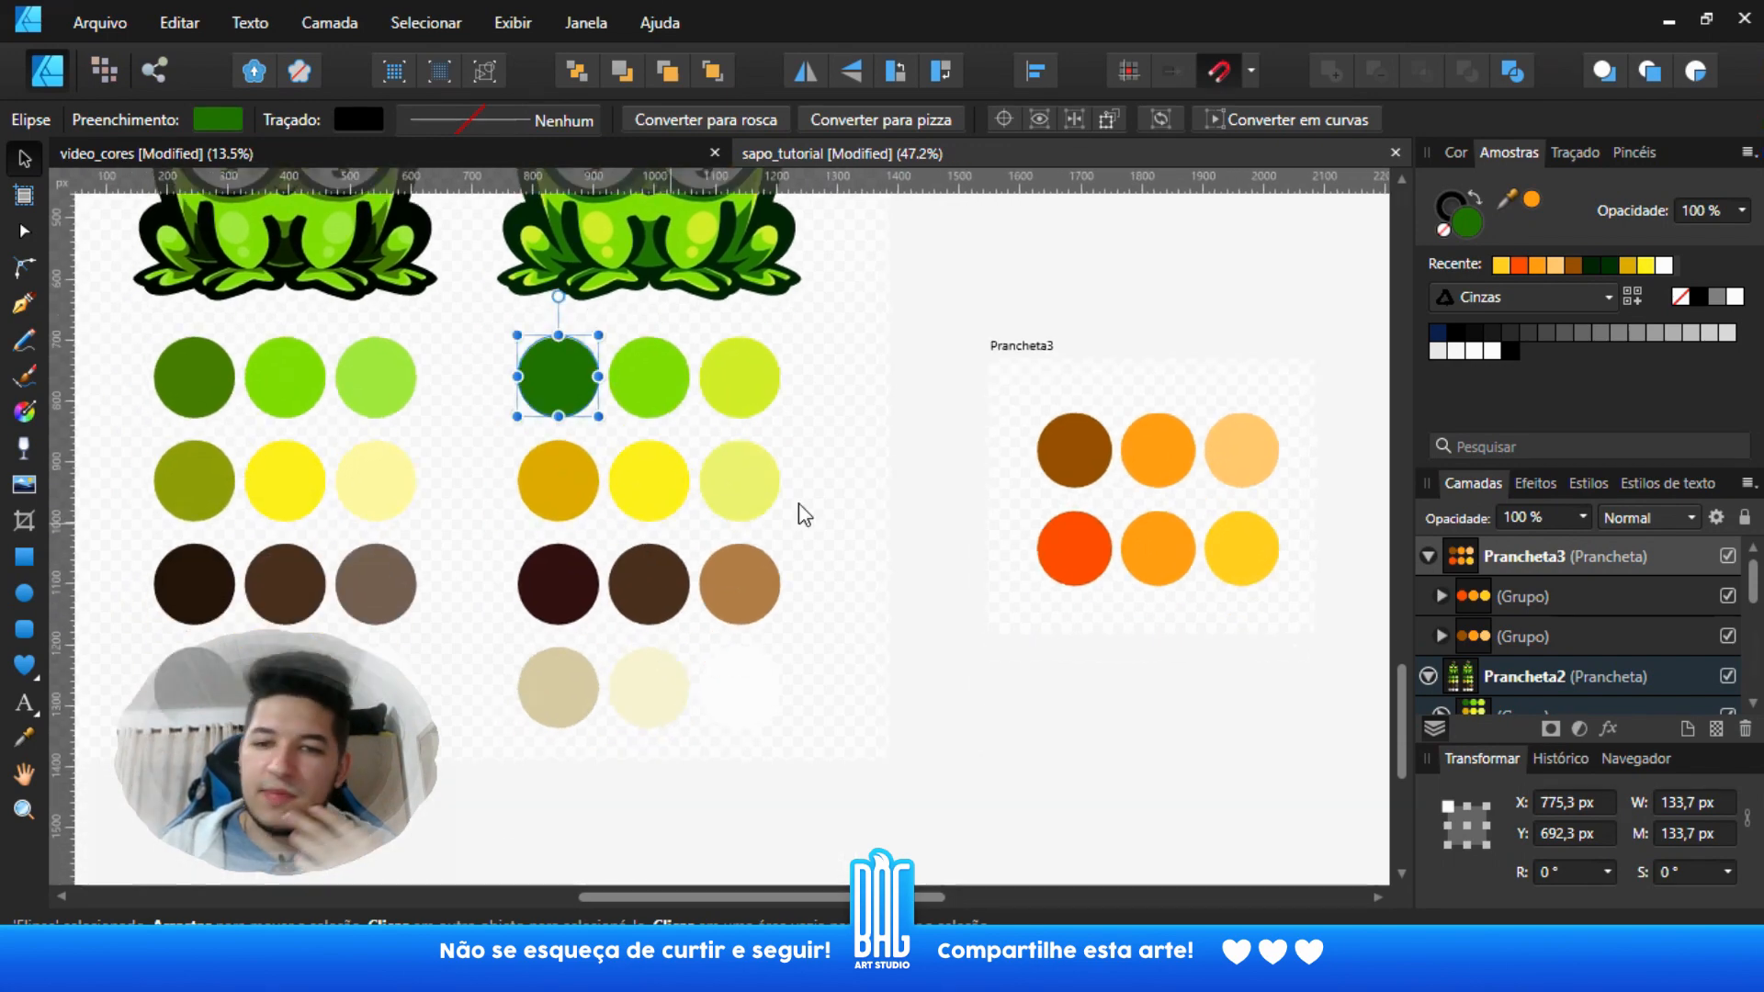
pyautogui.moveTo(1056, 521); pyautogui.dragTo(710, 610)
# - Lower the upper row's brown and orange circles, and arrange two light orange circles side by side above them
pyautogui.scroll(3, 900, 537)
pyautogui.click(879, 539)
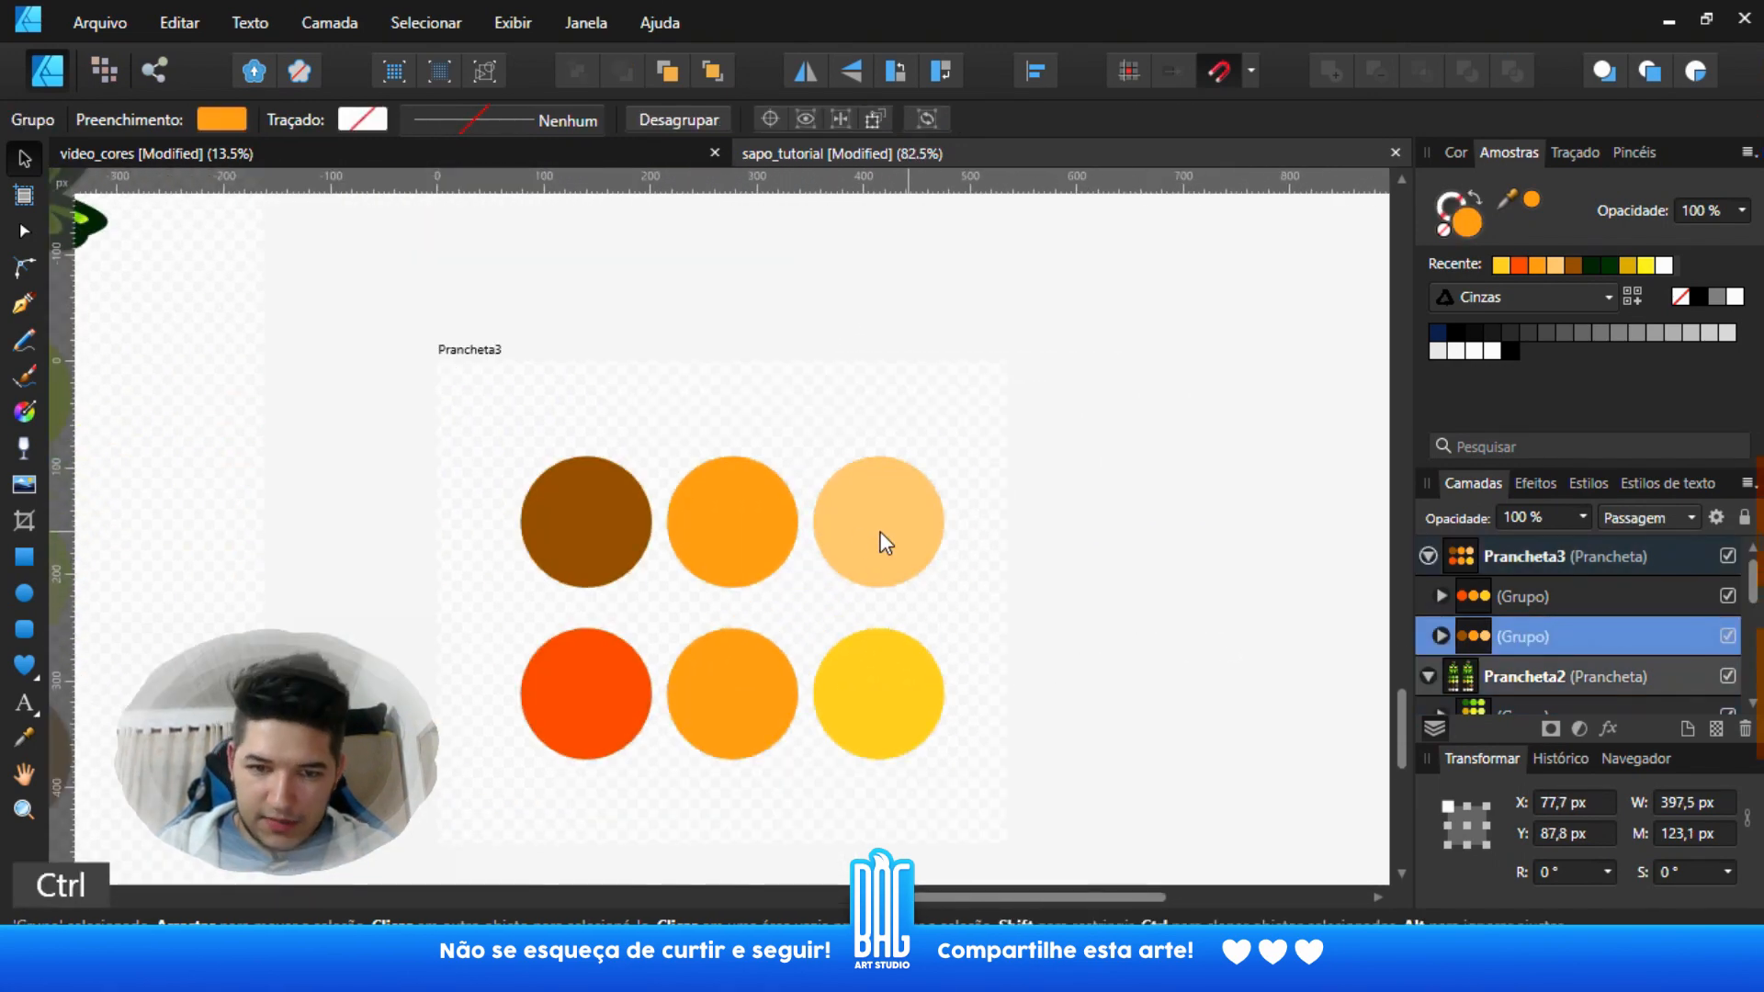
pyautogui.moveTo(878, 539)
pyautogui.mouseDown()
pyautogui.moveTo(858, 675)
pyautogui.moveTo(882, 632)
pyautogui.moveTo(852, 520)
pyautogui.moveTo(737, 465)
pyautogui.moveTo(742, 441)
pyautogui.moveTo(631, 510)
pyautogui.moveTo(496, 496)
pyautogui.moveTo(525, 500)
pyautogui.mouseUp()
pyautogui.doubleClick(882, 630)
pyautogui.scroll(3, 751, 483)
# - Recolour the first light orange circle as a hue-shifted shadow with hue 19, saturation 73 and lightness 54
pyautogui.click(1468, 226)
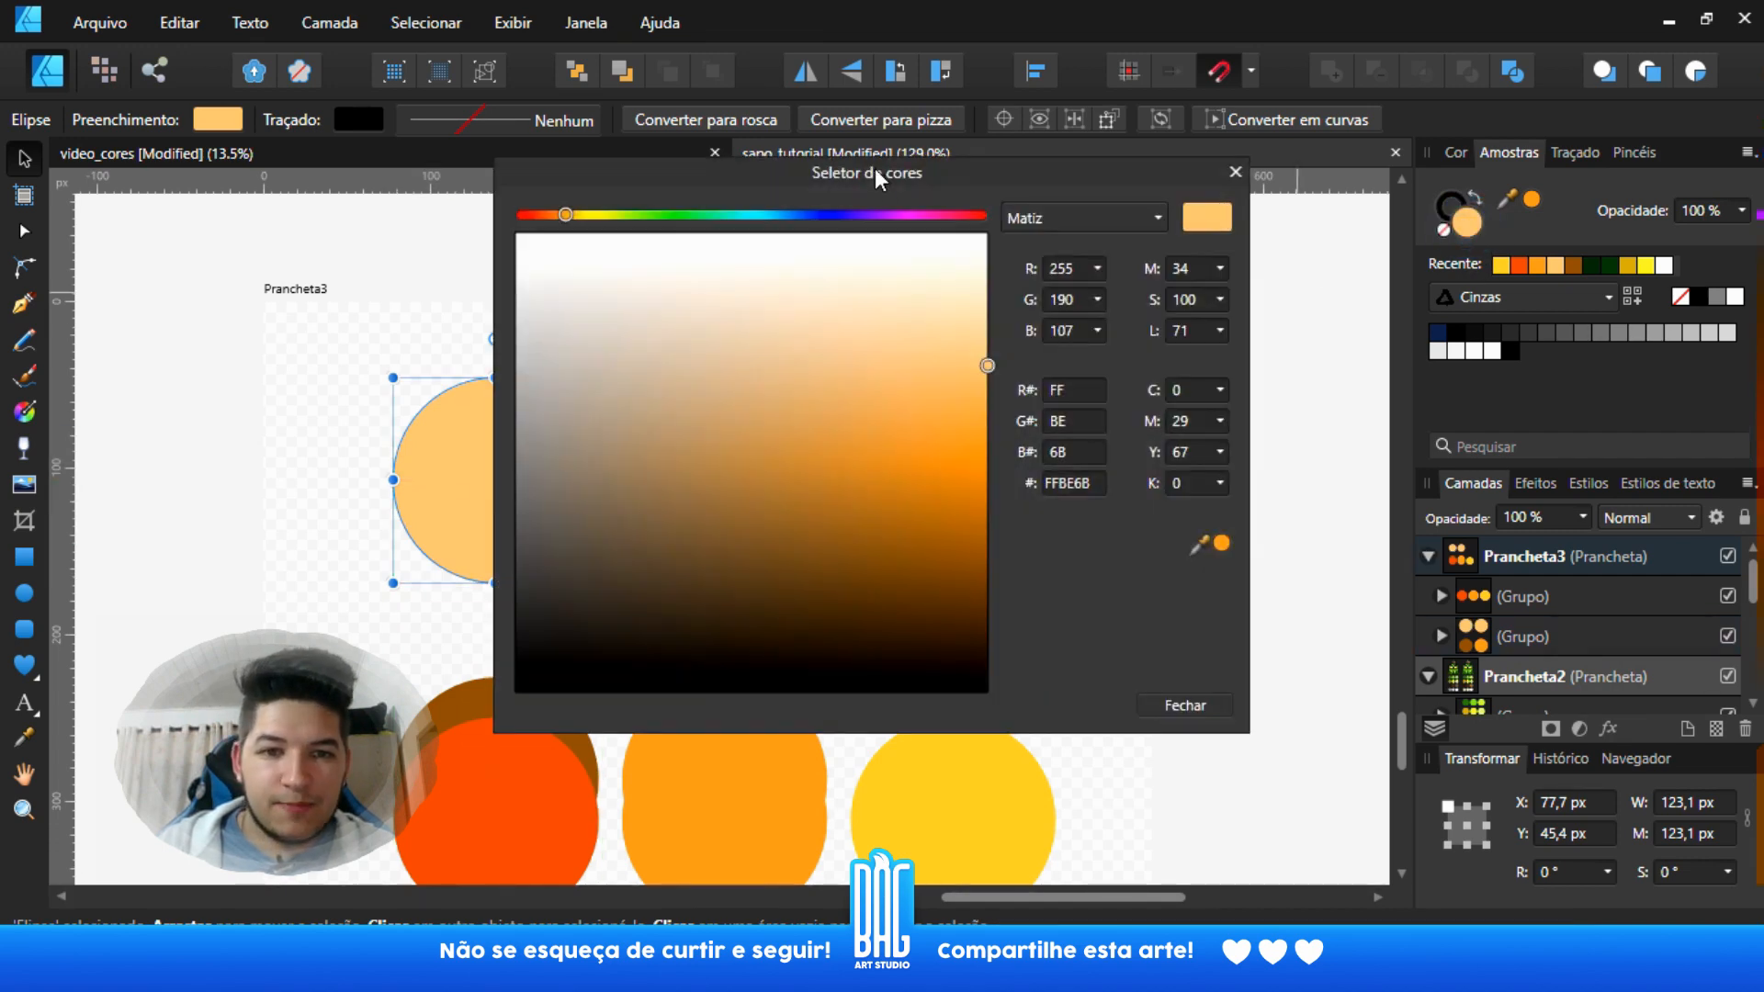
pyautogui.moveTo(875, 174); pyautogui.dragTo(1199, 176)
pyautogui.moveTo(893, 226); pyautogui.dragTo(887, 225)
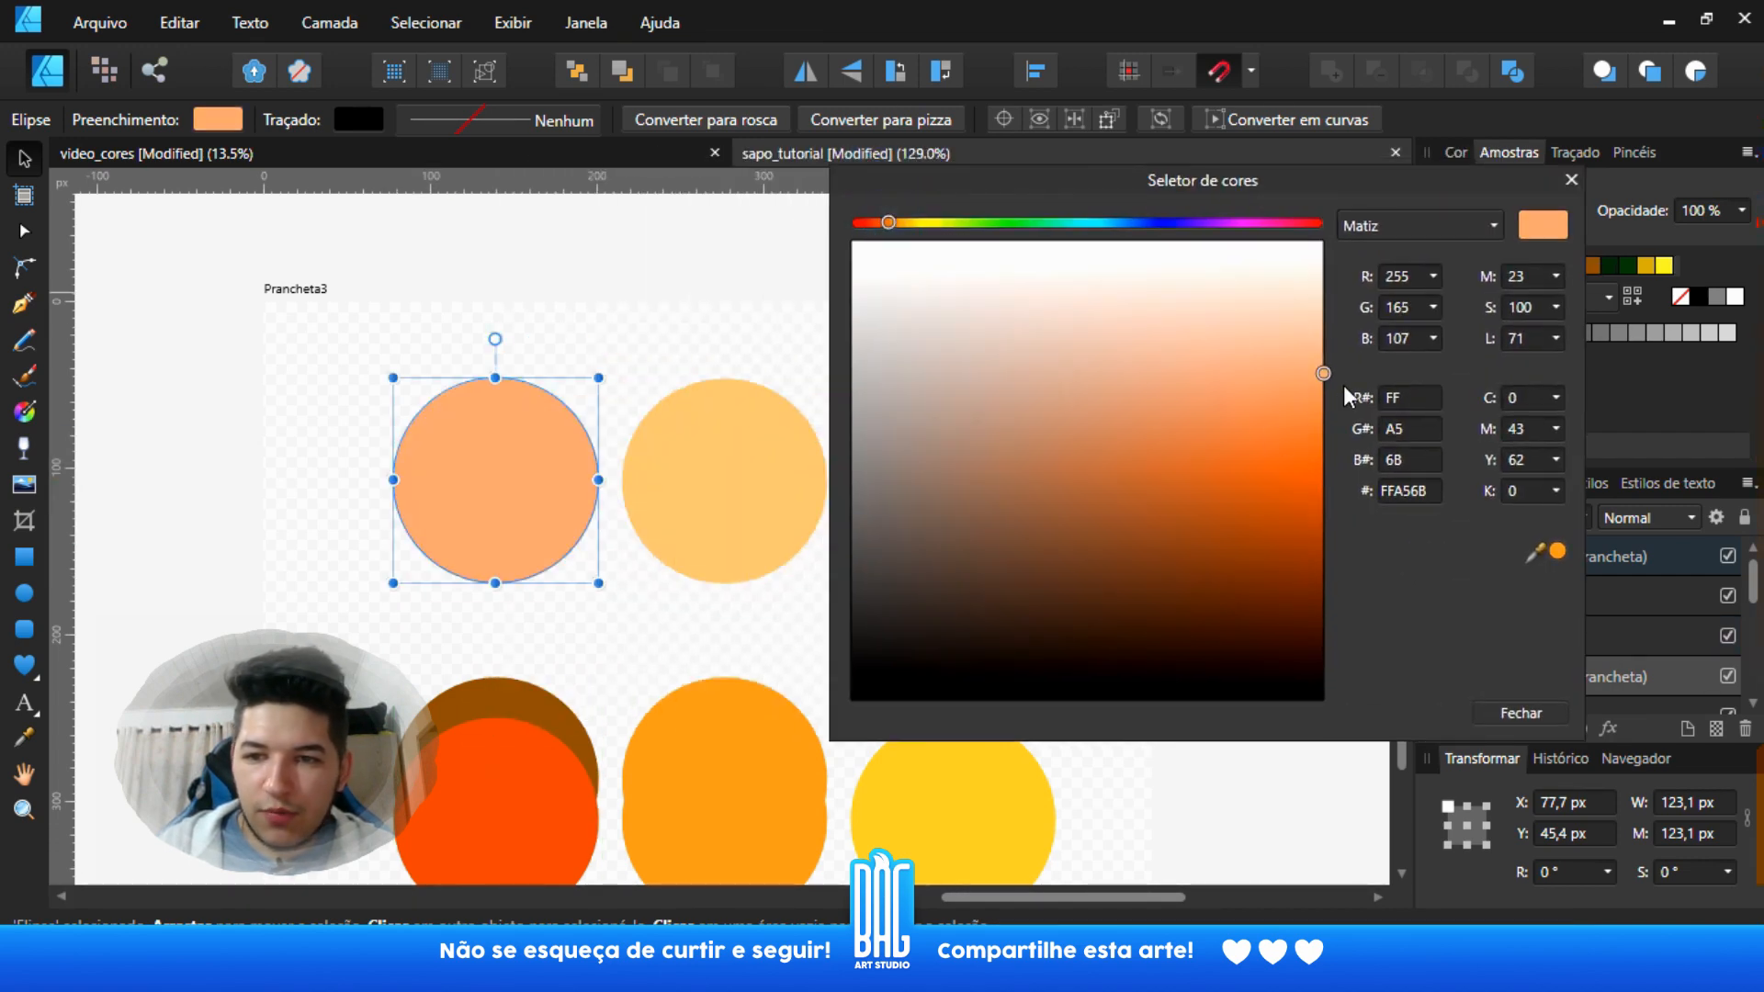
pyautogui.click(1553, 339)
pyautogui.moveTo(1553, 353)
pyautogui.mouseDown()
pyautogui.moveTo(1540, 375)
pyautogui.moveTo(1513, 344)
pyautogui.moveTo(1552, 359)
pyautogui.mouseUp()
pyautogui.click(1556, 307)
pyautogui.click(1556, 340)
pyautogui.moveTo(888, 223); pyautogui.dragTo(883, 250)
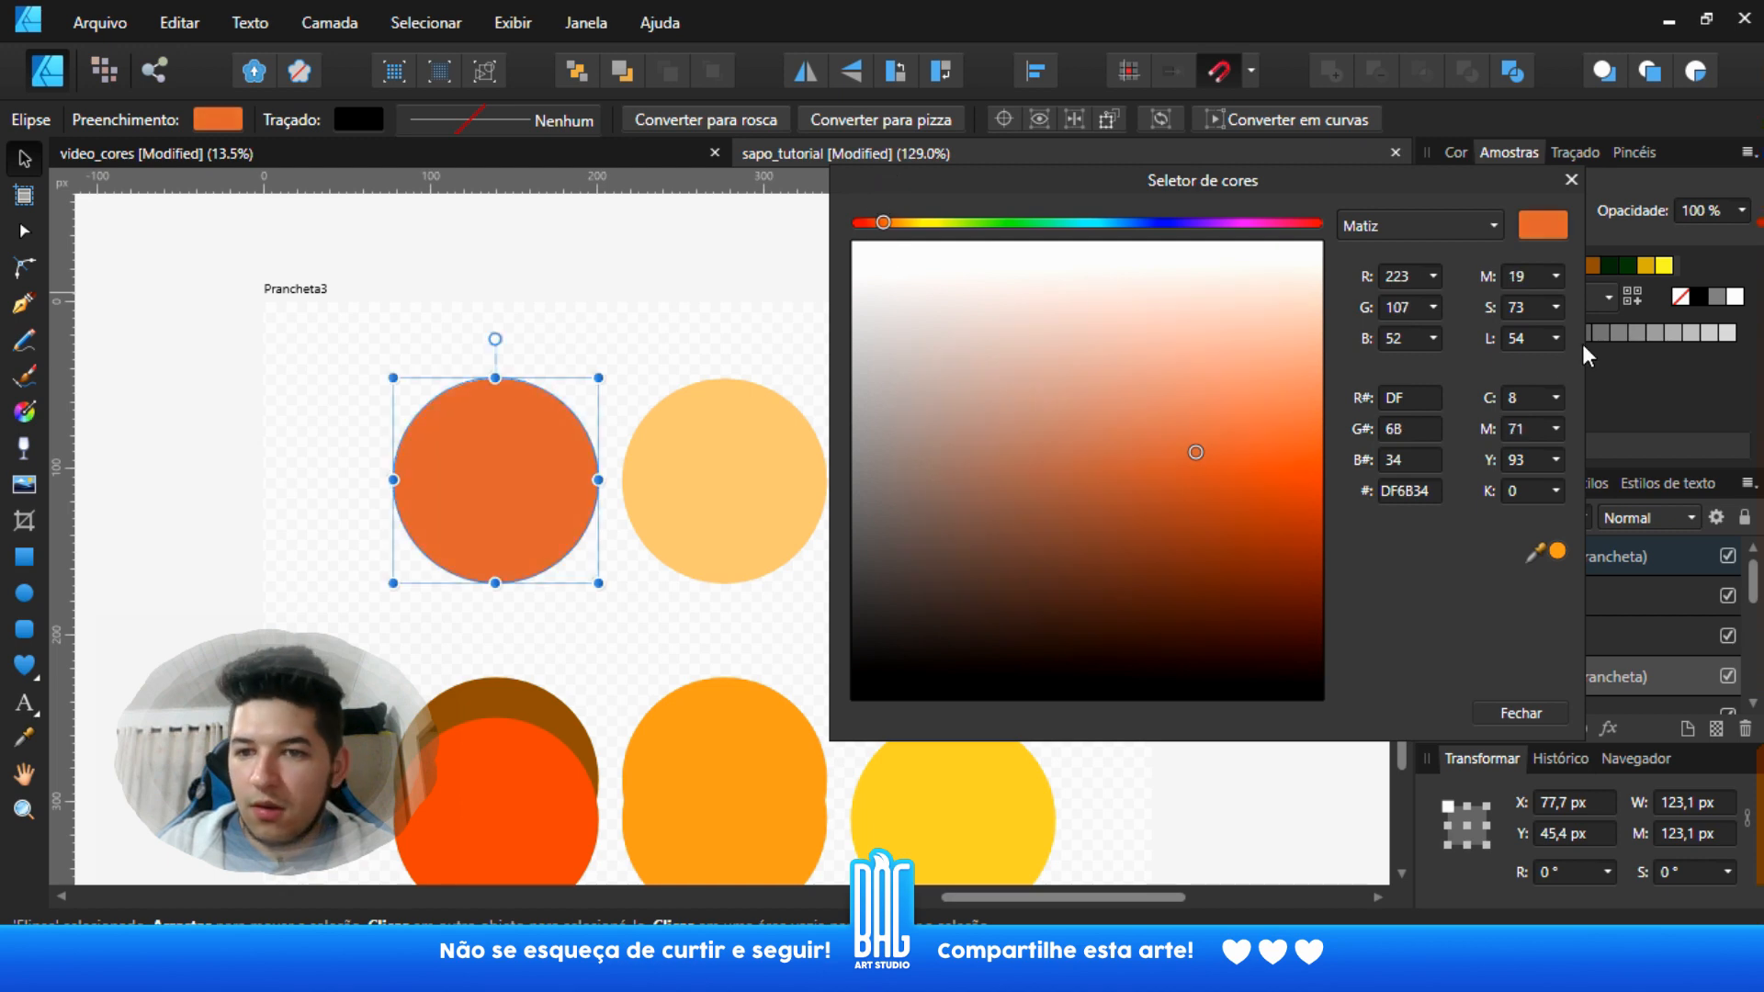
pyautogui.click(1558, 338)
pyautogui.moveTo(1556, 354); pyautogui.dragTo(1560, 395)
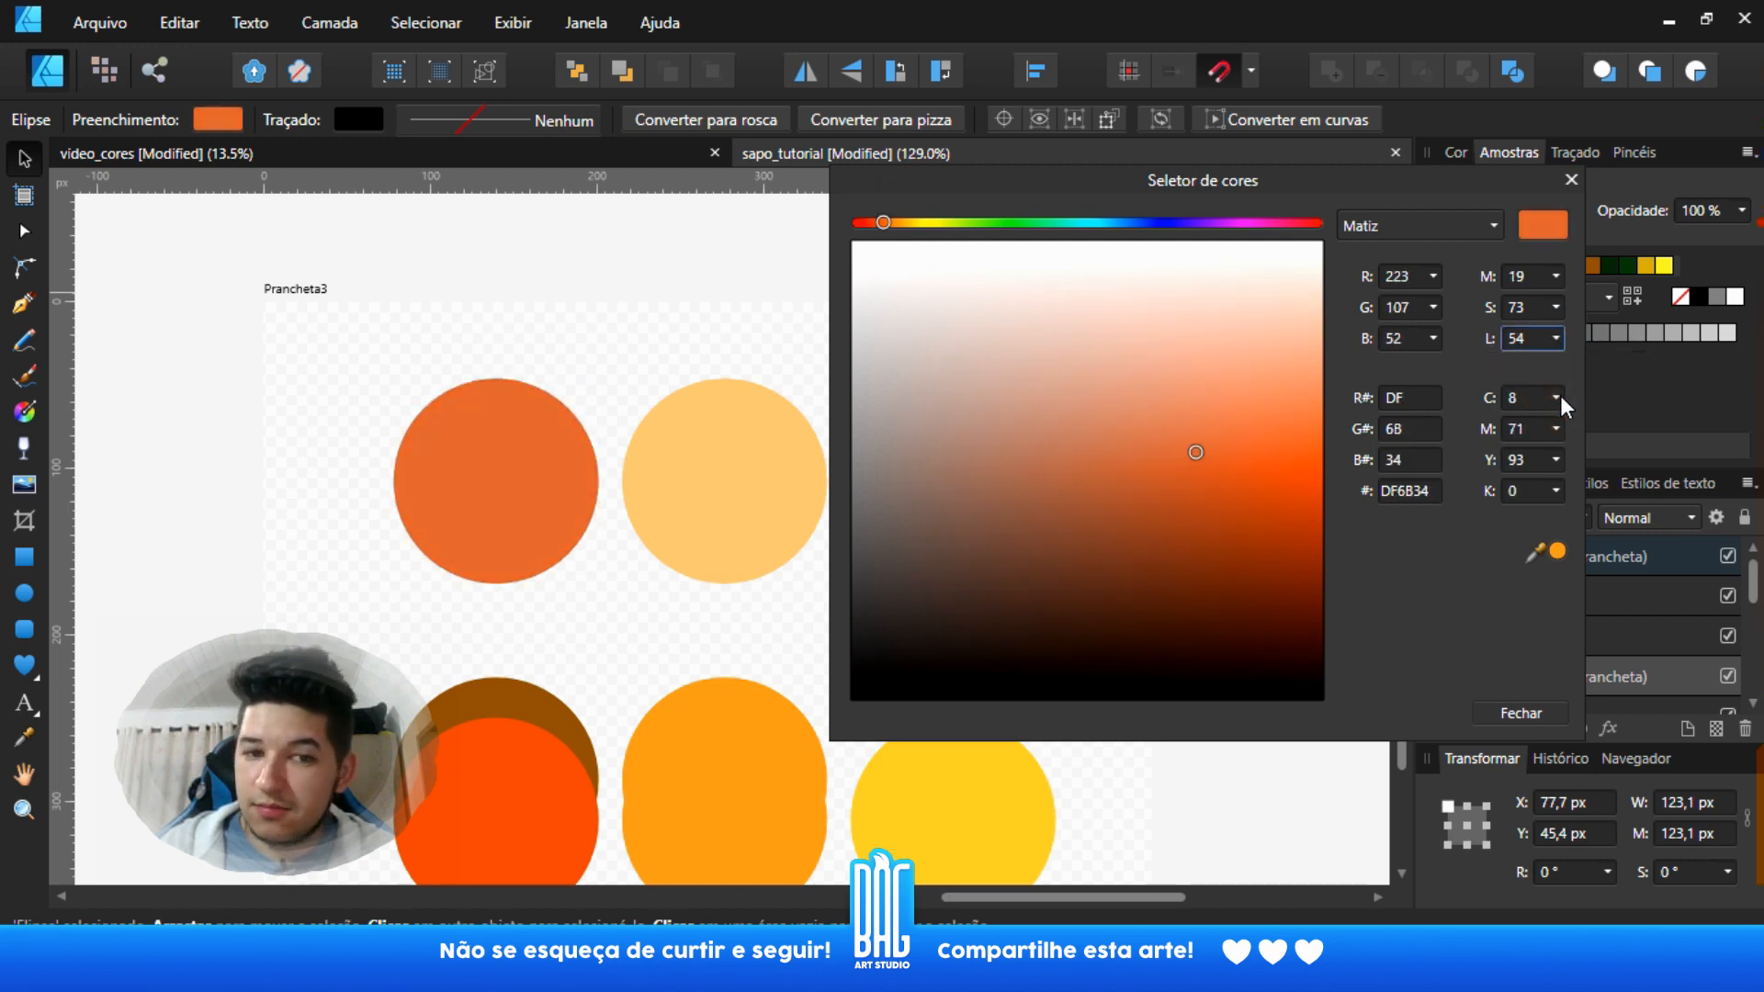
pyautogui.click(1571, 179)
# - Duplicate the light orange circle as the third in its row, and recolour the copy to a pale yellow highlight
pyautogui.click(774, 506)
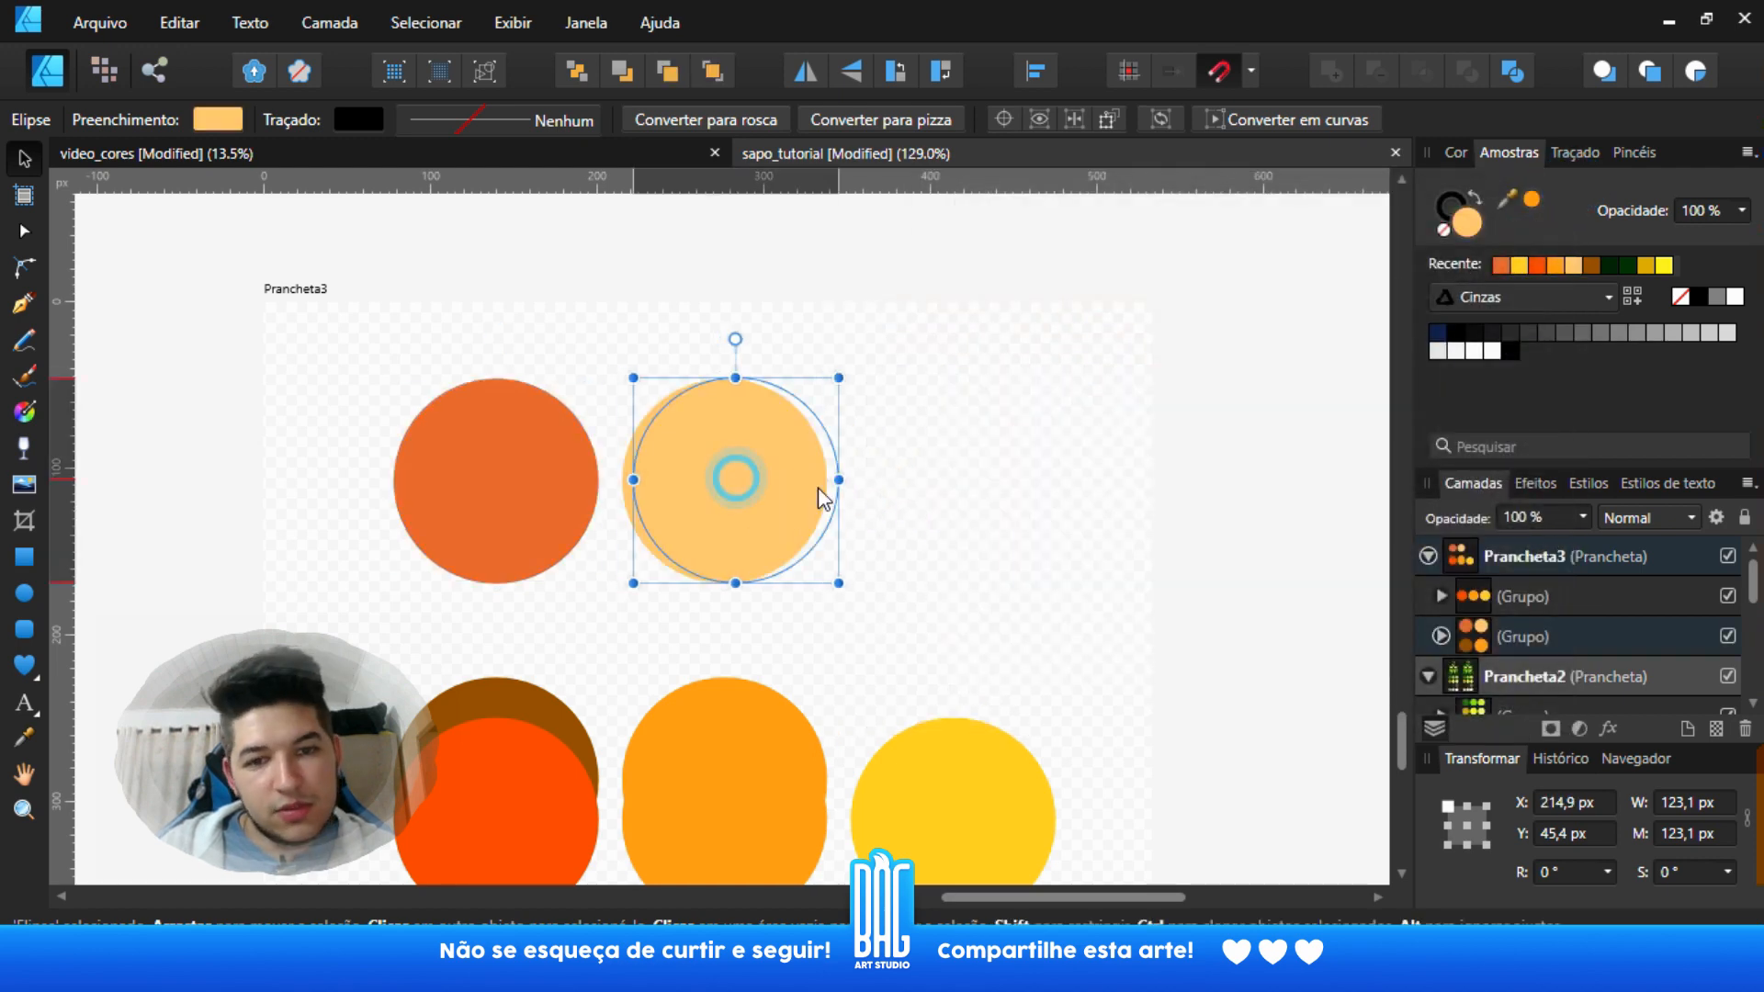
pyautogui.moveTo(818, 487); pyautogui.dragTo(936, 493)
pyautogui.doubleClick(1470, 222)
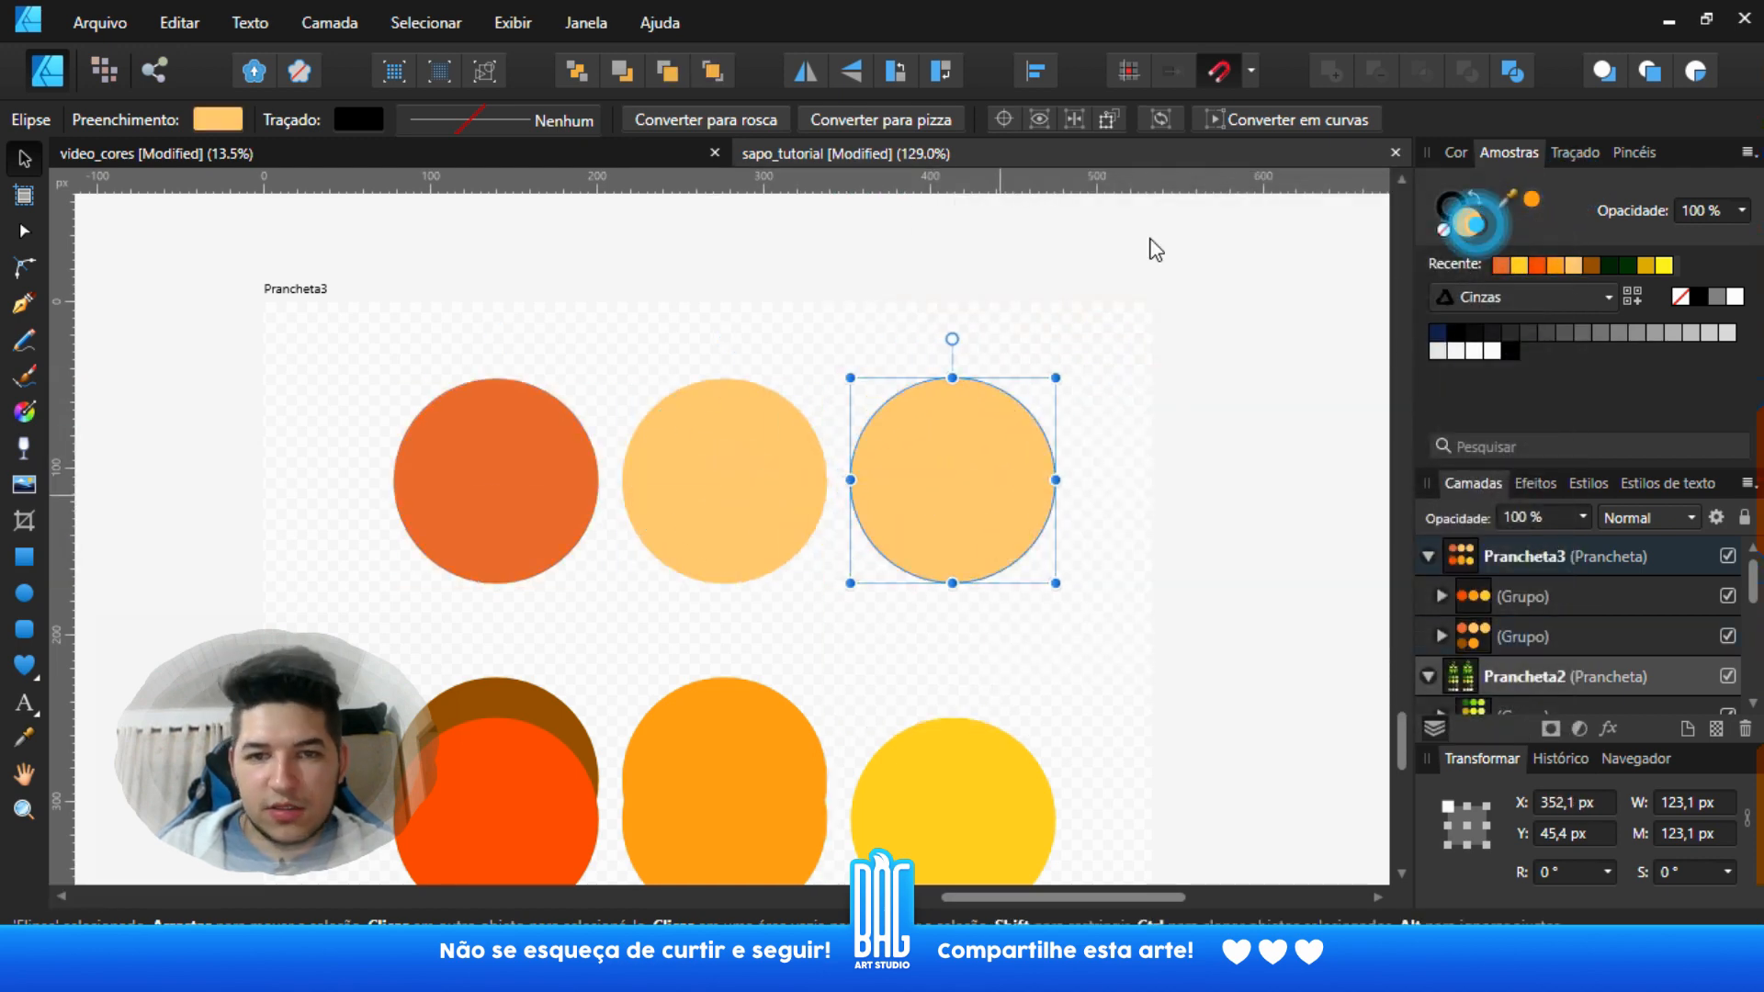
pyautogui.moveTo(578, 219); pyautogui.dragTo(589, 218)
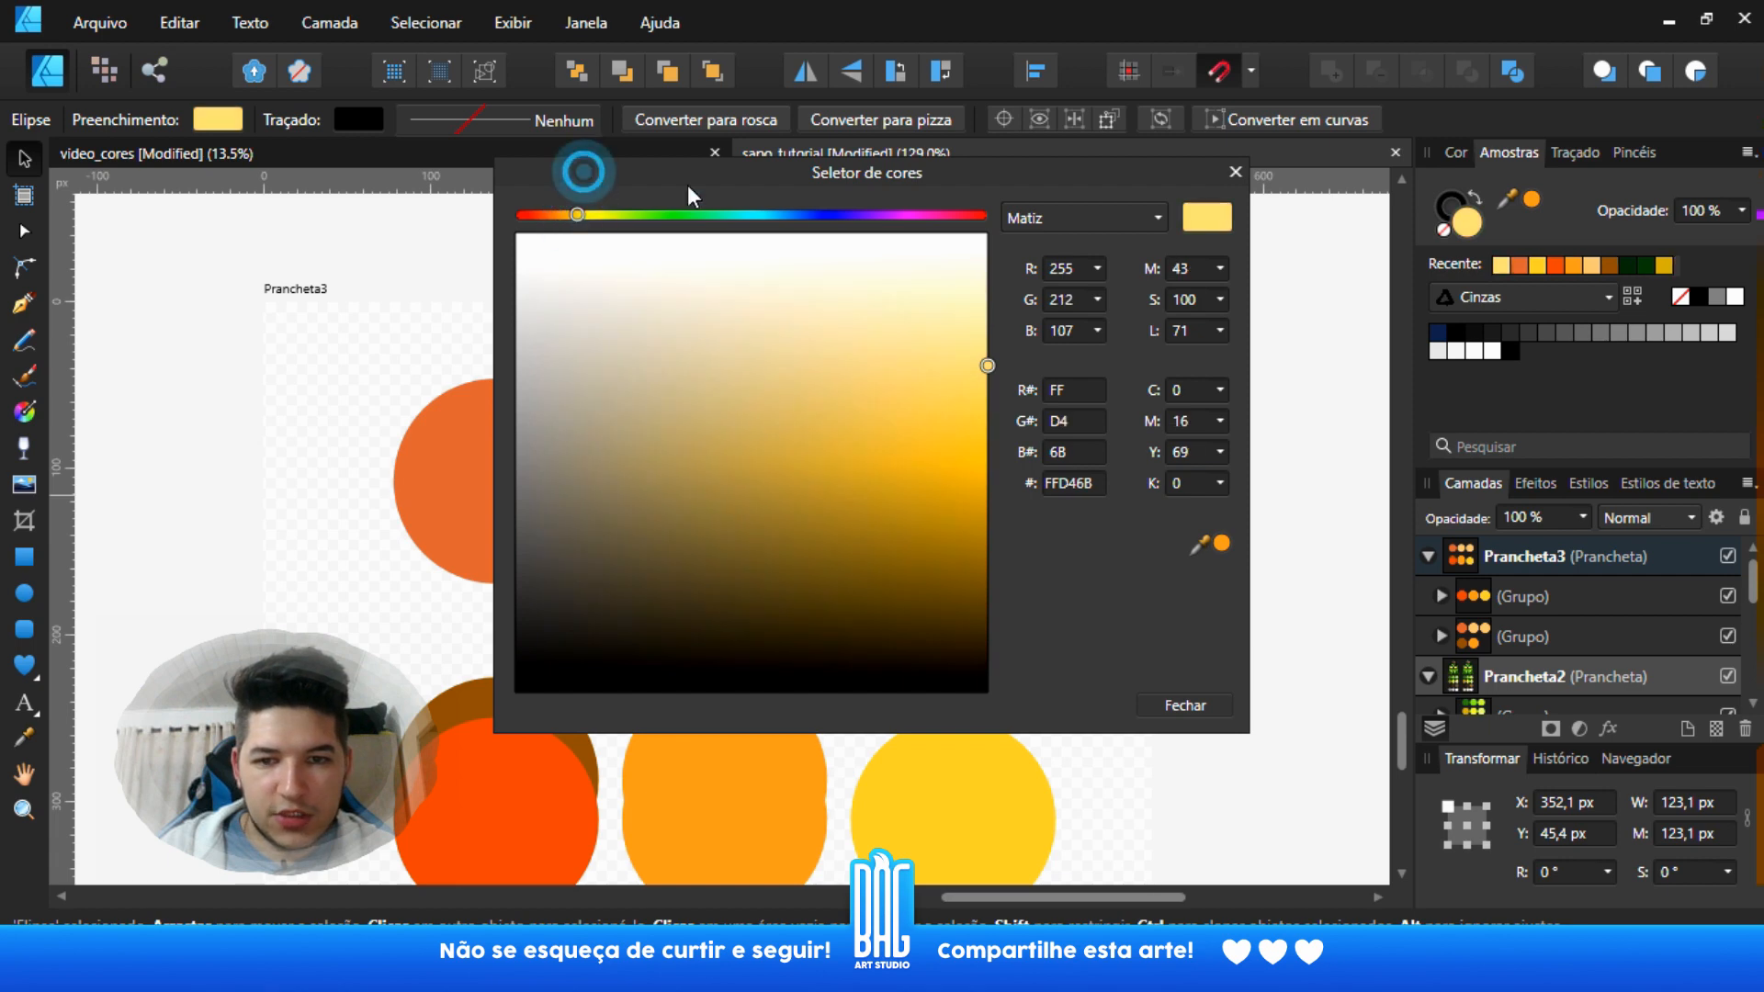
pyautogui.moveTo(687, 185); pyautogui.dragTo(1143, 220)
pyautogui.moveTo(1441, 395); pyautogui.dragTo(1469, 338)
pyautogui.click(1691, 209)
# - Place two copies of the middle light orange circle side by side directly below the upper row
pyautogui.moveTo(1112, 483); pyautogui.dragTo(1139, 298)
pyautogui.click(773, 302)
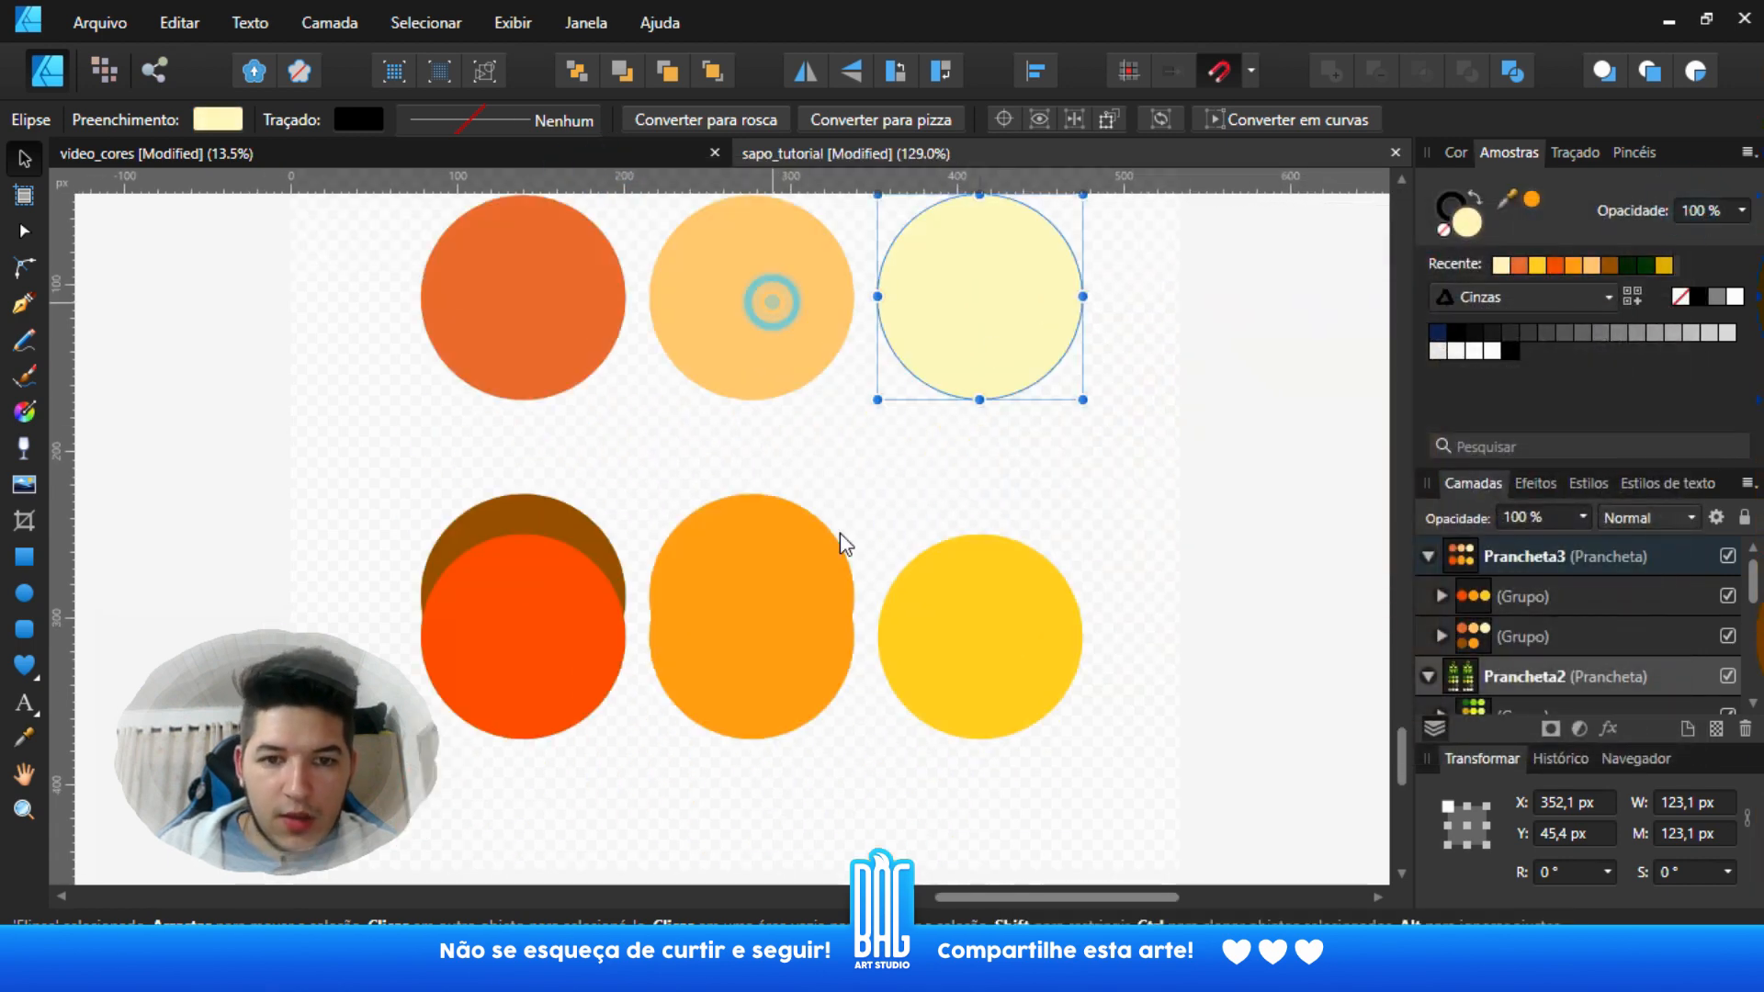
pyautogui.scroll(-2, 814, 586)
pyautogui.moveTo(770, 385); pyautogui.dragTo(578, 538)
pyautogui.scroll(2, 786, 525)
# - Darken the first of the two copied light orange circles to lightness 39, keeping hue 34 and saturation 100
pyautogui.doubleClick(1457, 225)
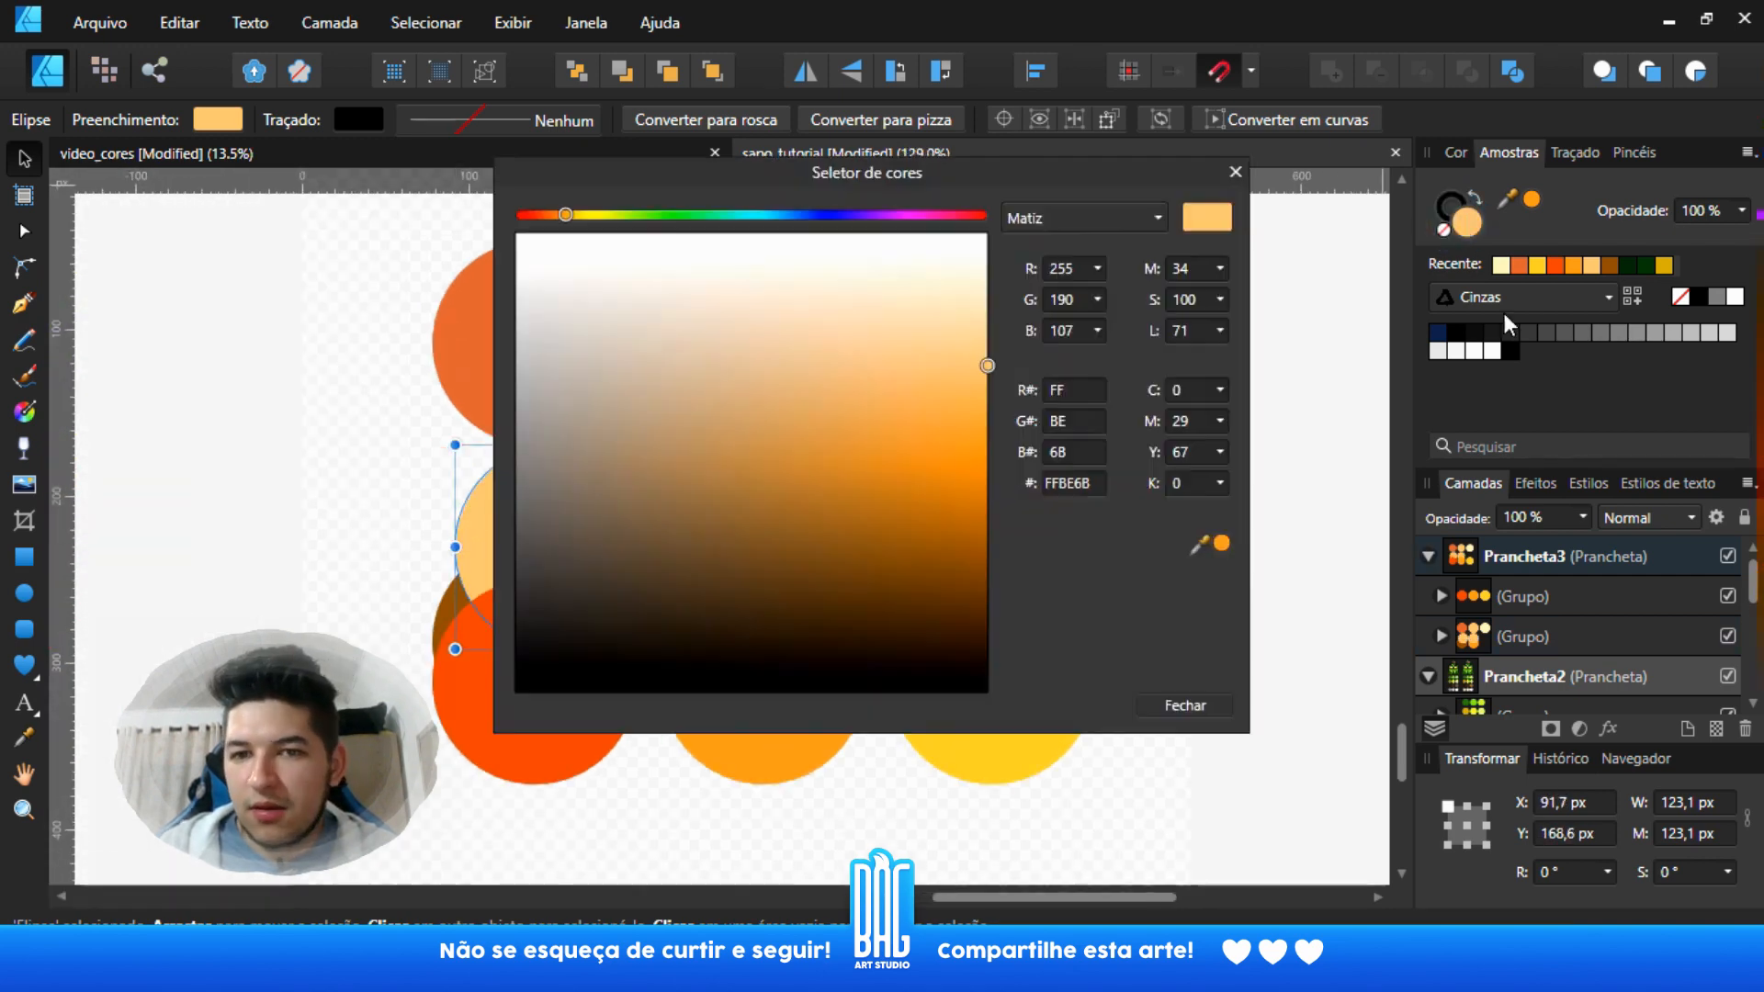
pyautogui.click(1221, 331)
pyautogui.moveTo(1219, 367); pyautogui.dragTo(1157, 360)
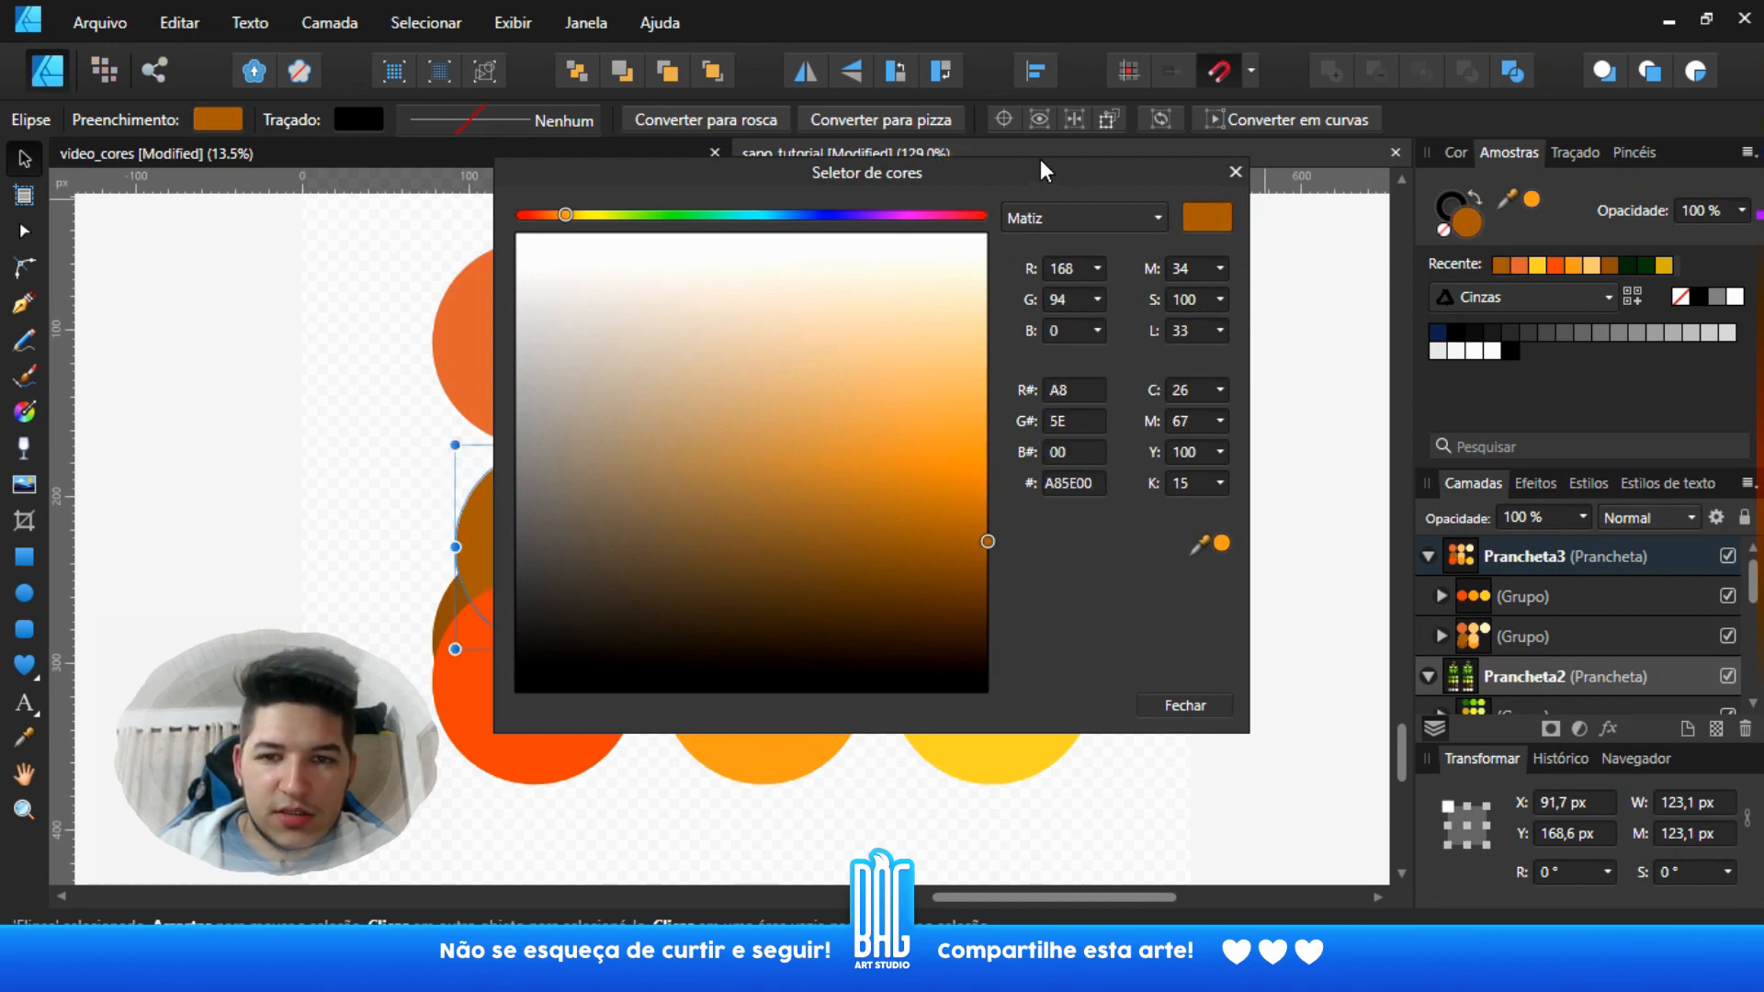
pyautogui.moveTo(999, 171); pyautogui.dragTo(1393, 239)
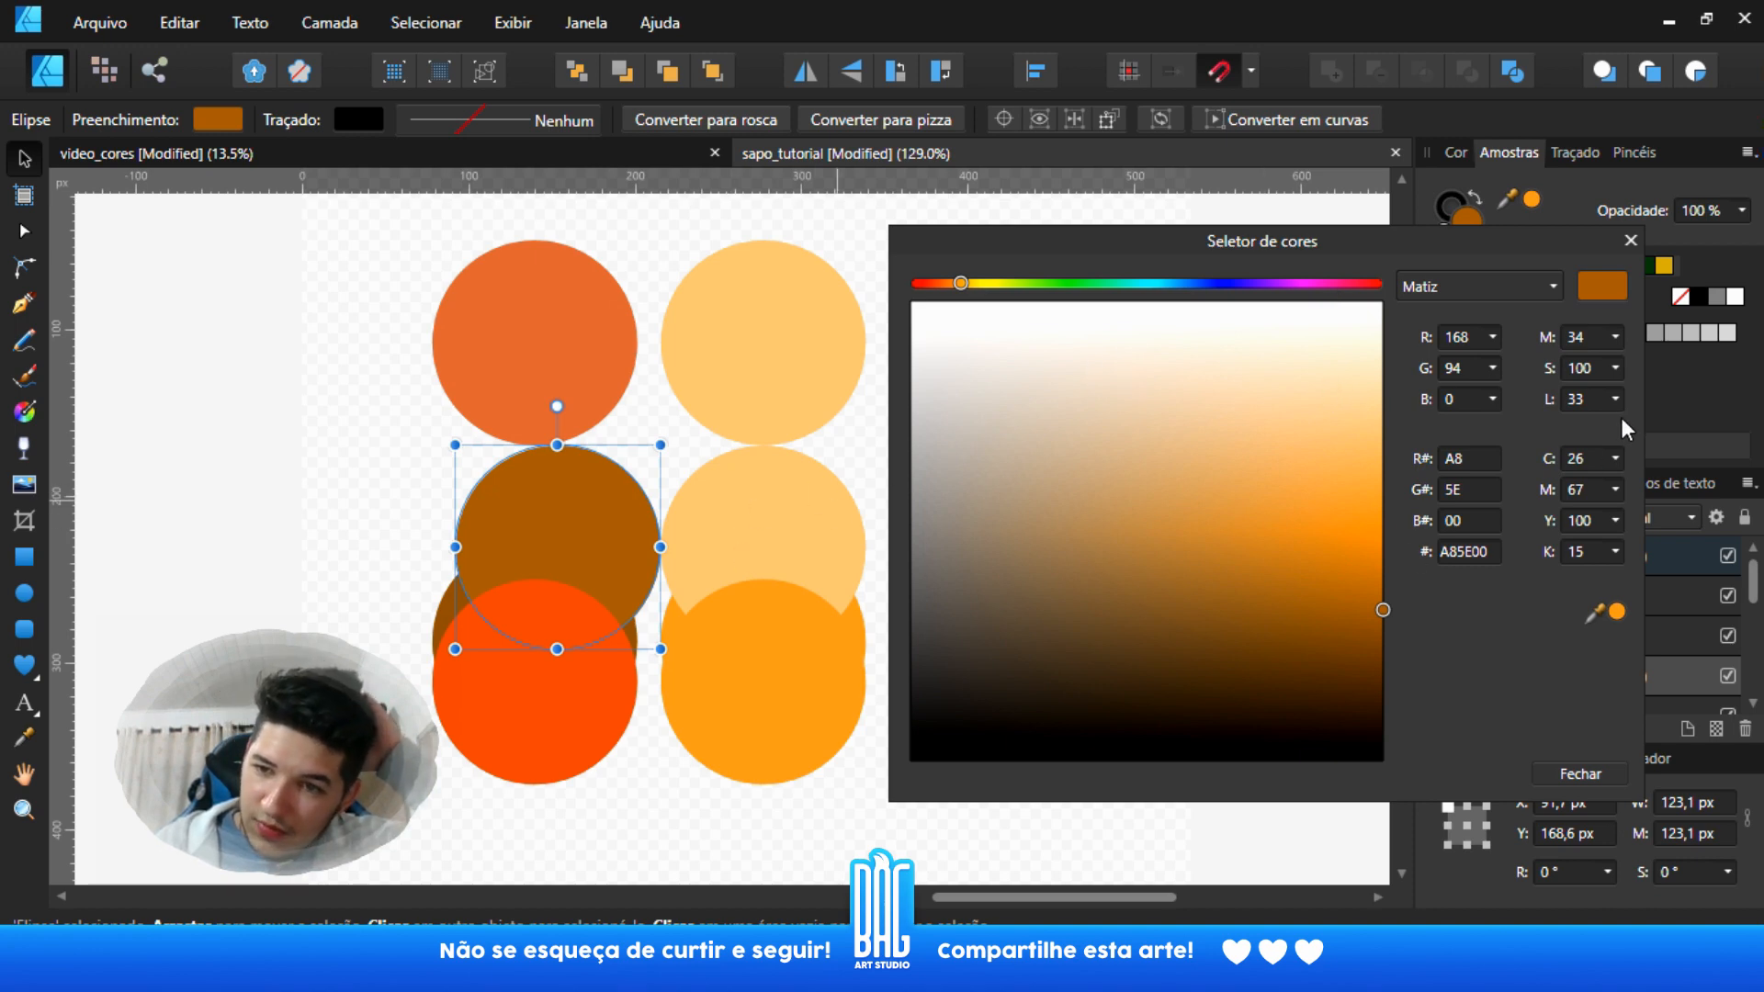
pyautogui.moveTo(1618, 404); pyautogui.dragTo(1630, 420)
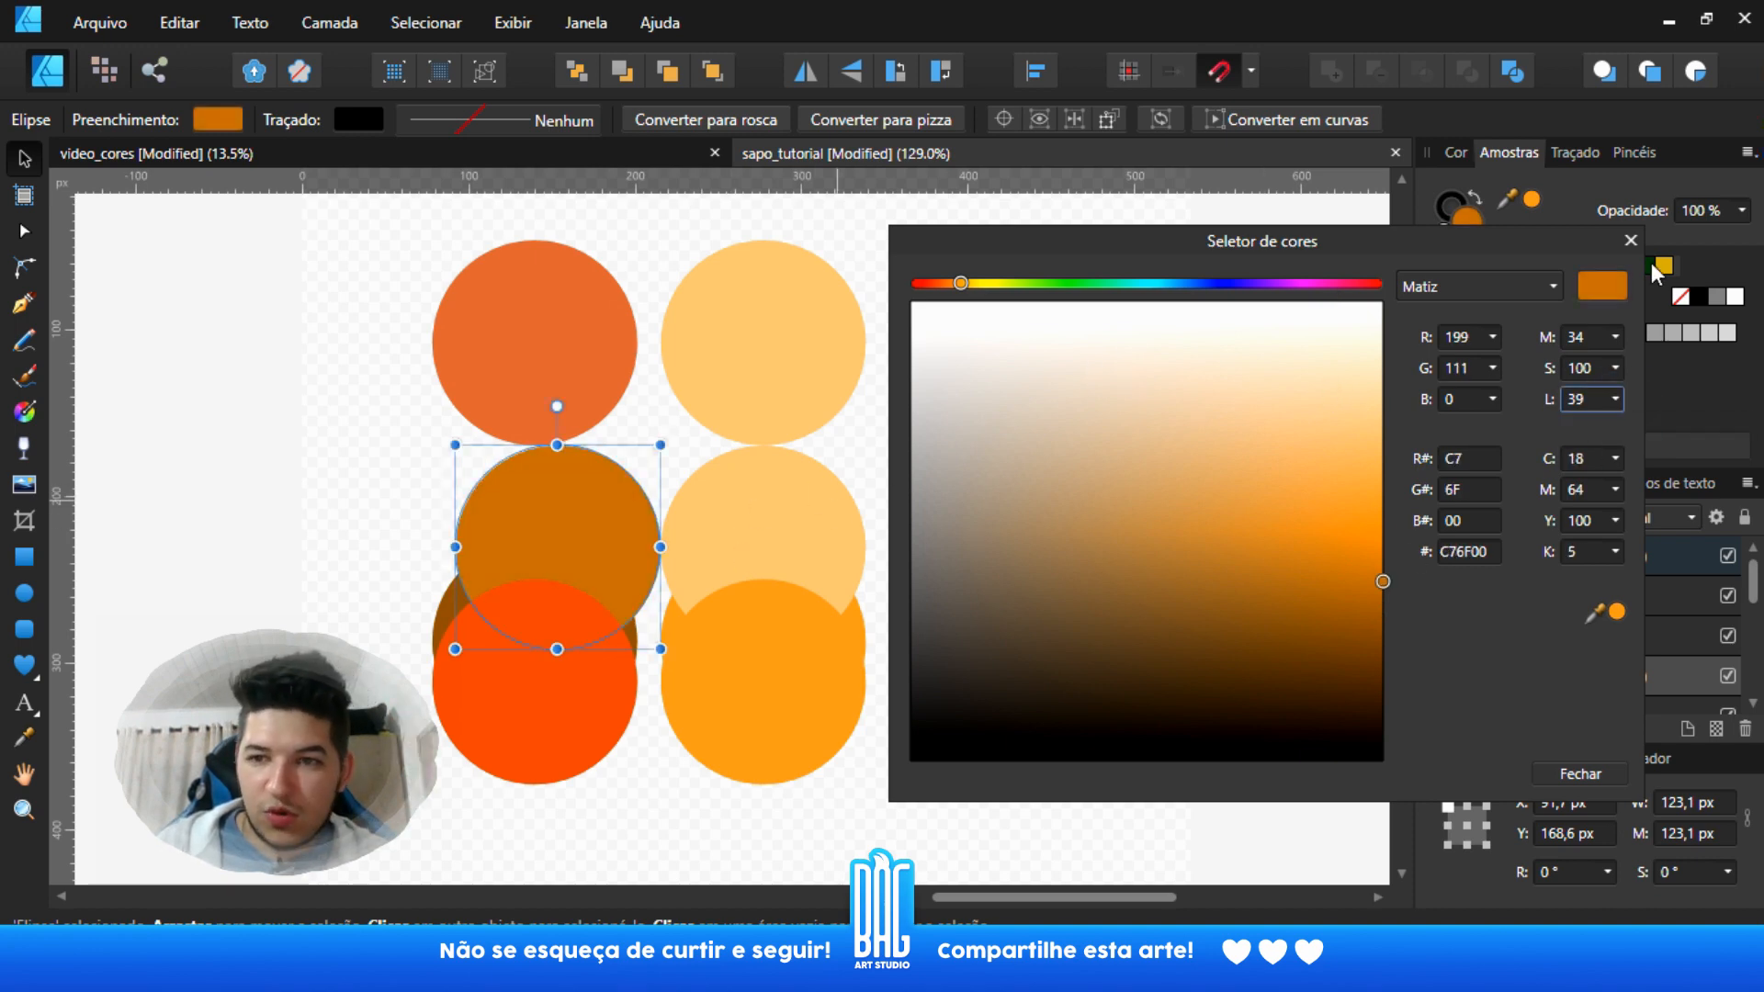
pyautogui.click(1631, 240)
# - Compare the lightness-only shadow with the hue-shifted shadow above it, each beside its light orange base
pyautogui.keyDown('ctrl'); pyautogui.scroll(-4, 726, 505); pyautogui.keyUp('ctrl')
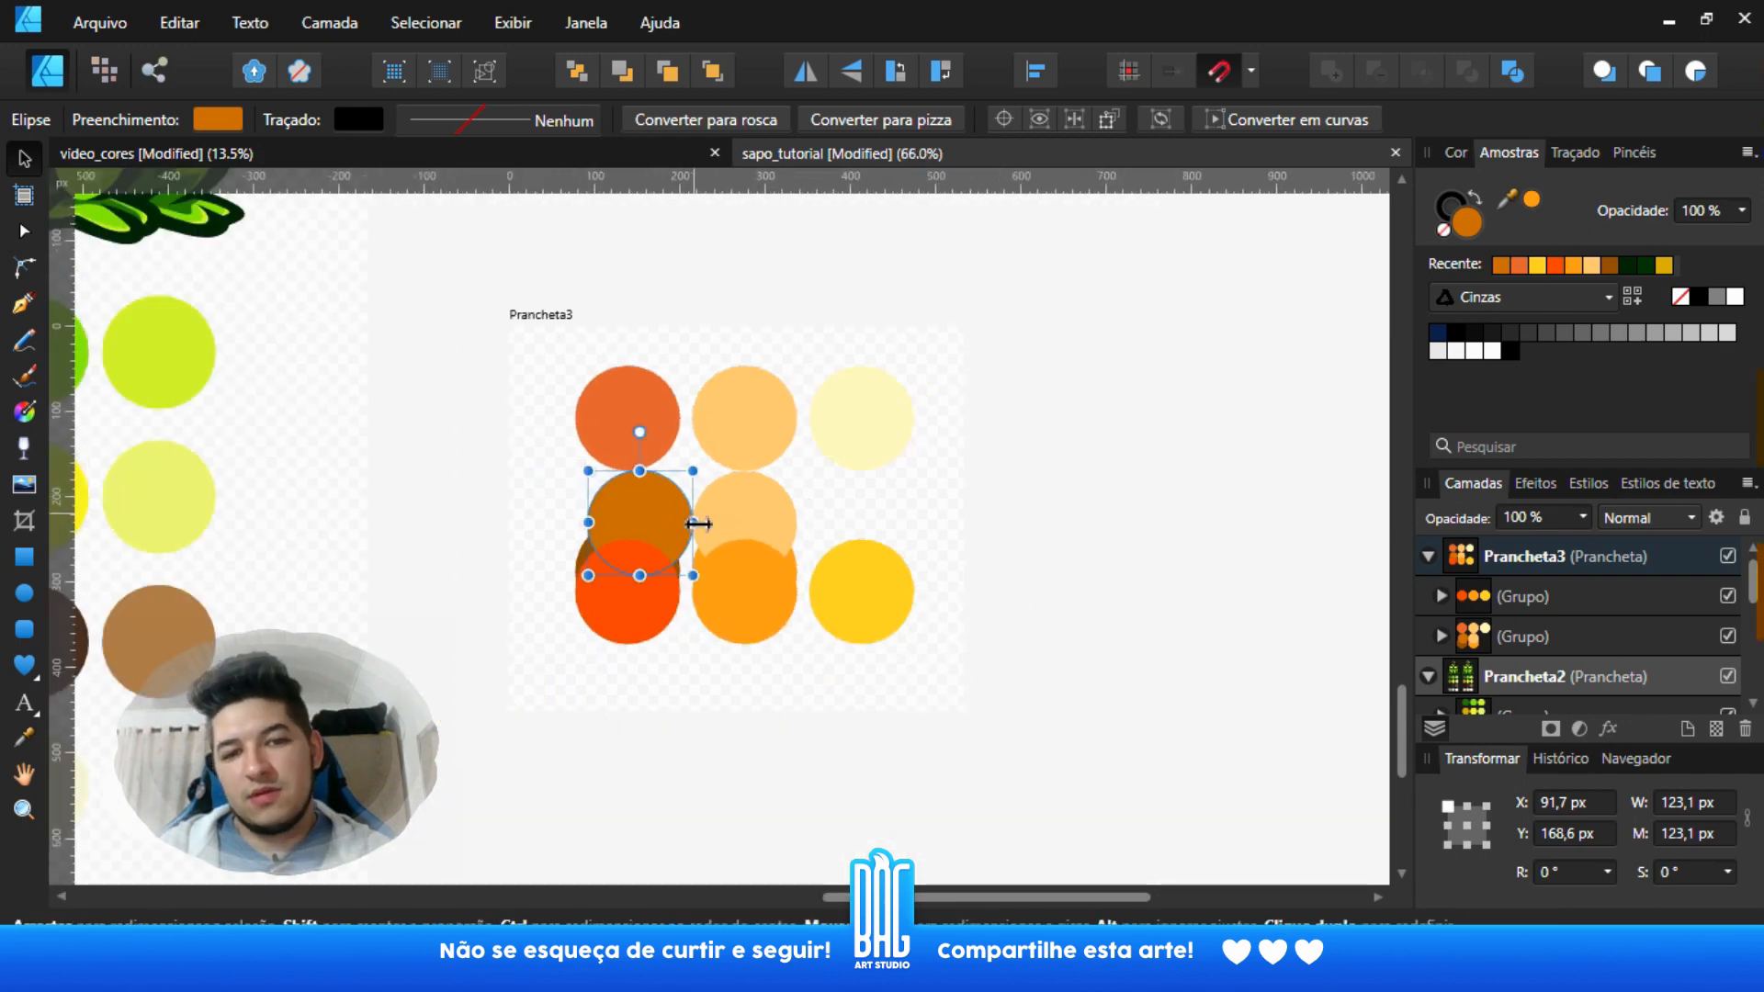
pyautogui.keyDown('ctrl'); pyautogui.scroll(5, 699, 524); pyautogui.keyUp('ctrl')
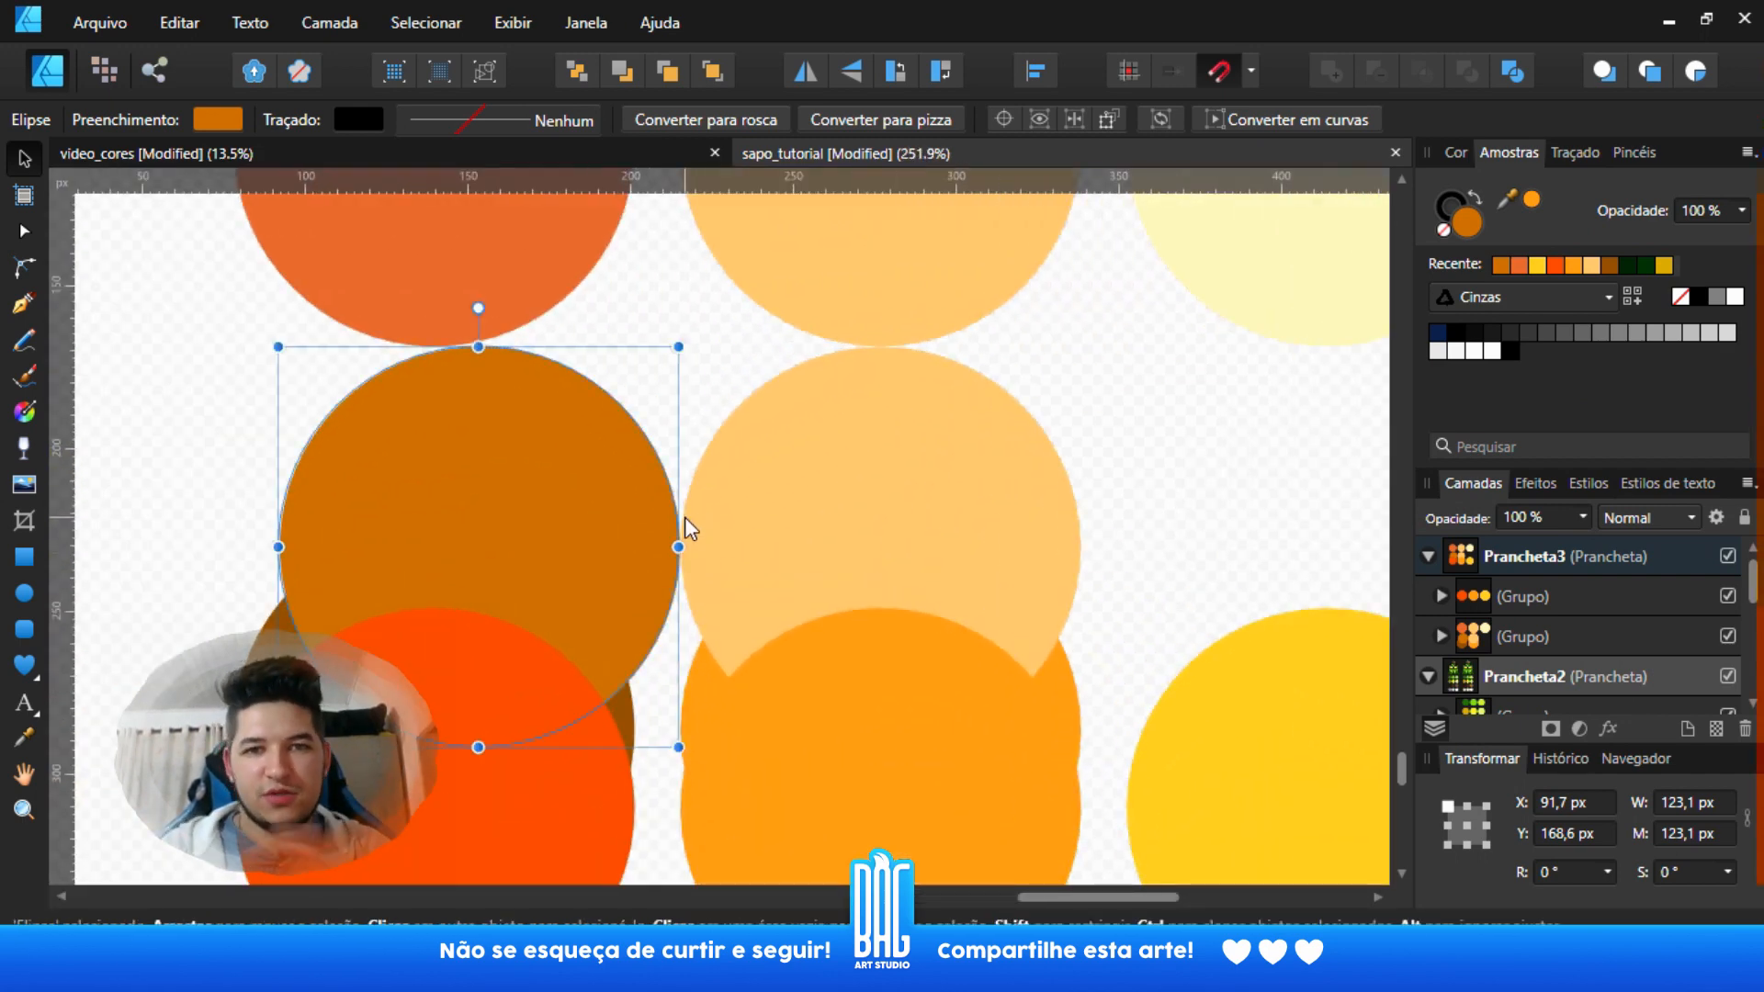
pyautogui.keyDown('ctrl'); pyautogui.scroll(-1, 685, 516); pyautogui.keyUp('ctrl')
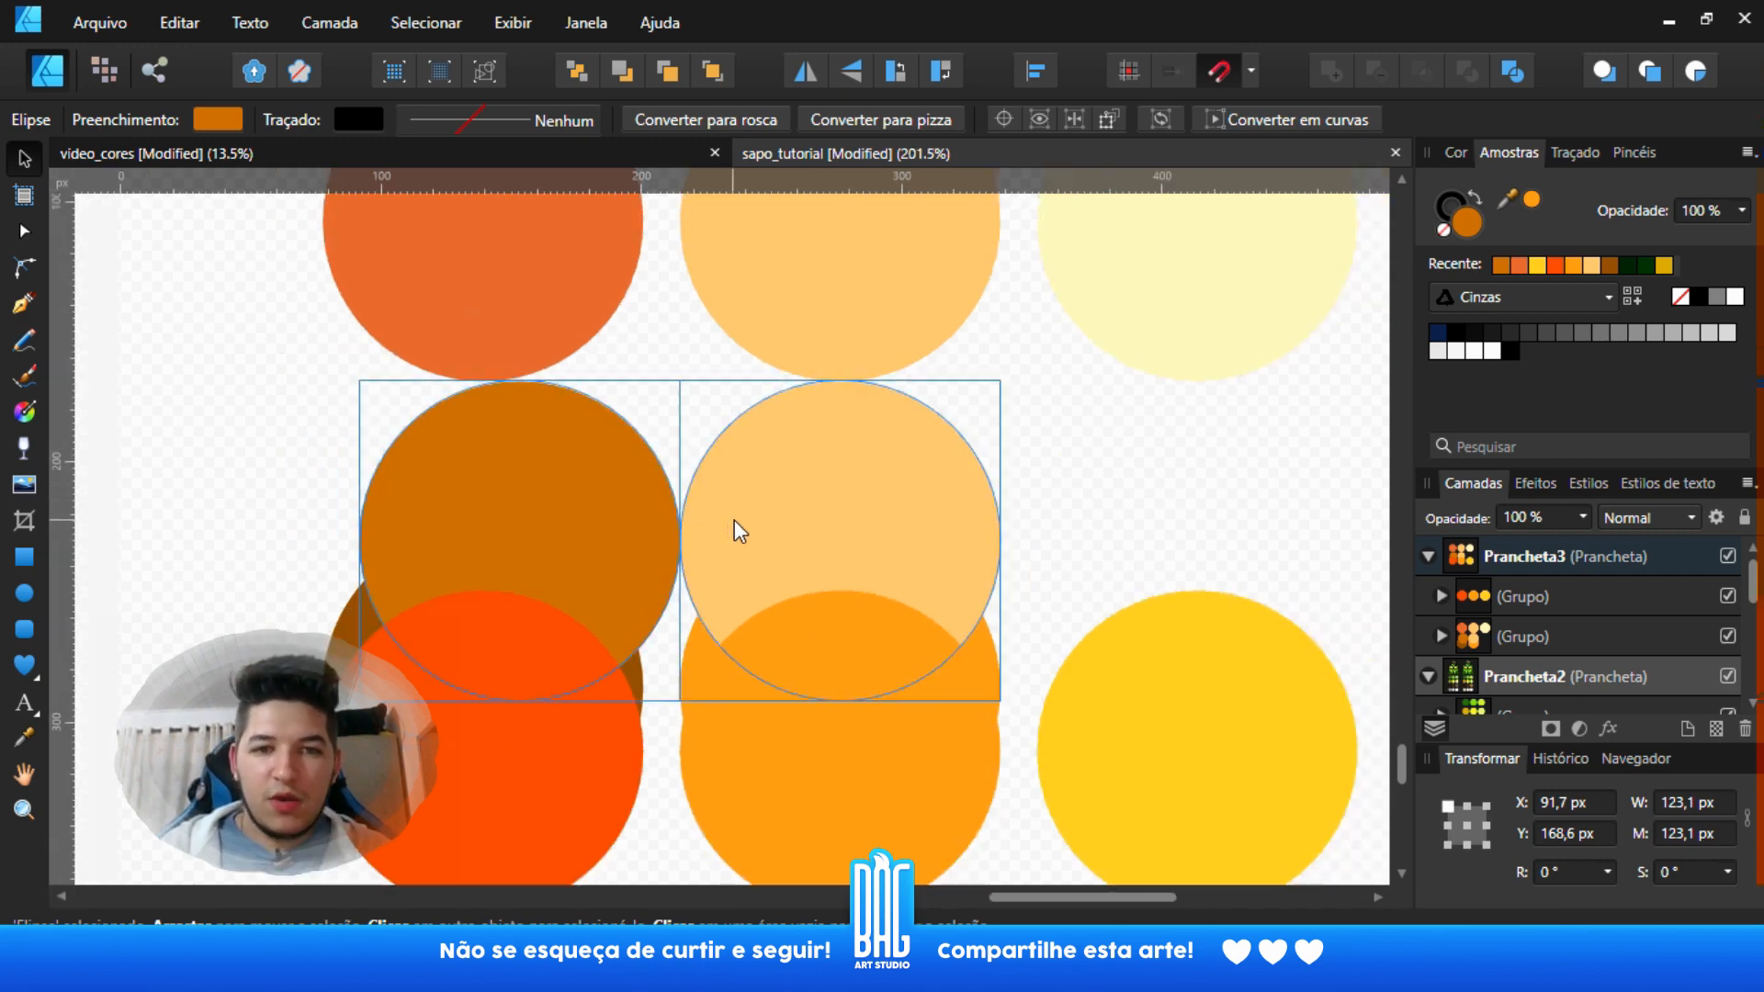
pyautogui.scroll(3, 735, 520)
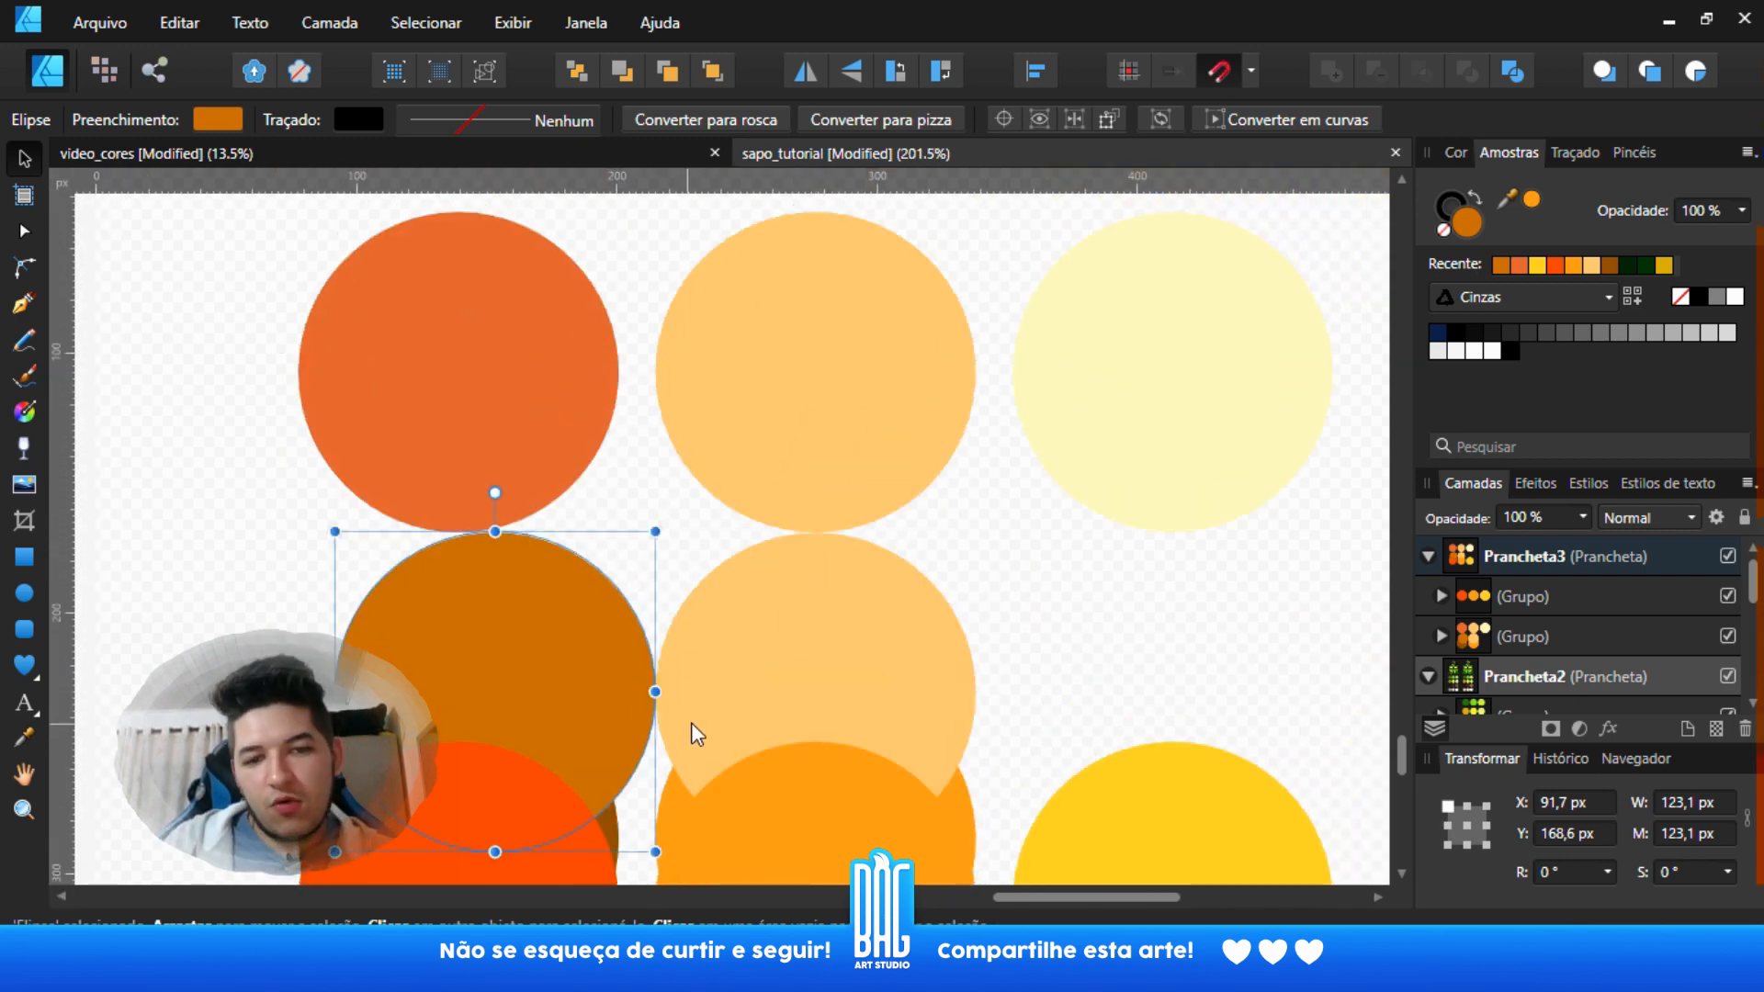
# - Compare the upper row's light orange base with its hue-shifted orange shadow and the darker shadow below
pyautogui.click(728, 691)
pyautogui.click(595, 664)
pyautogui.click(729, 383)
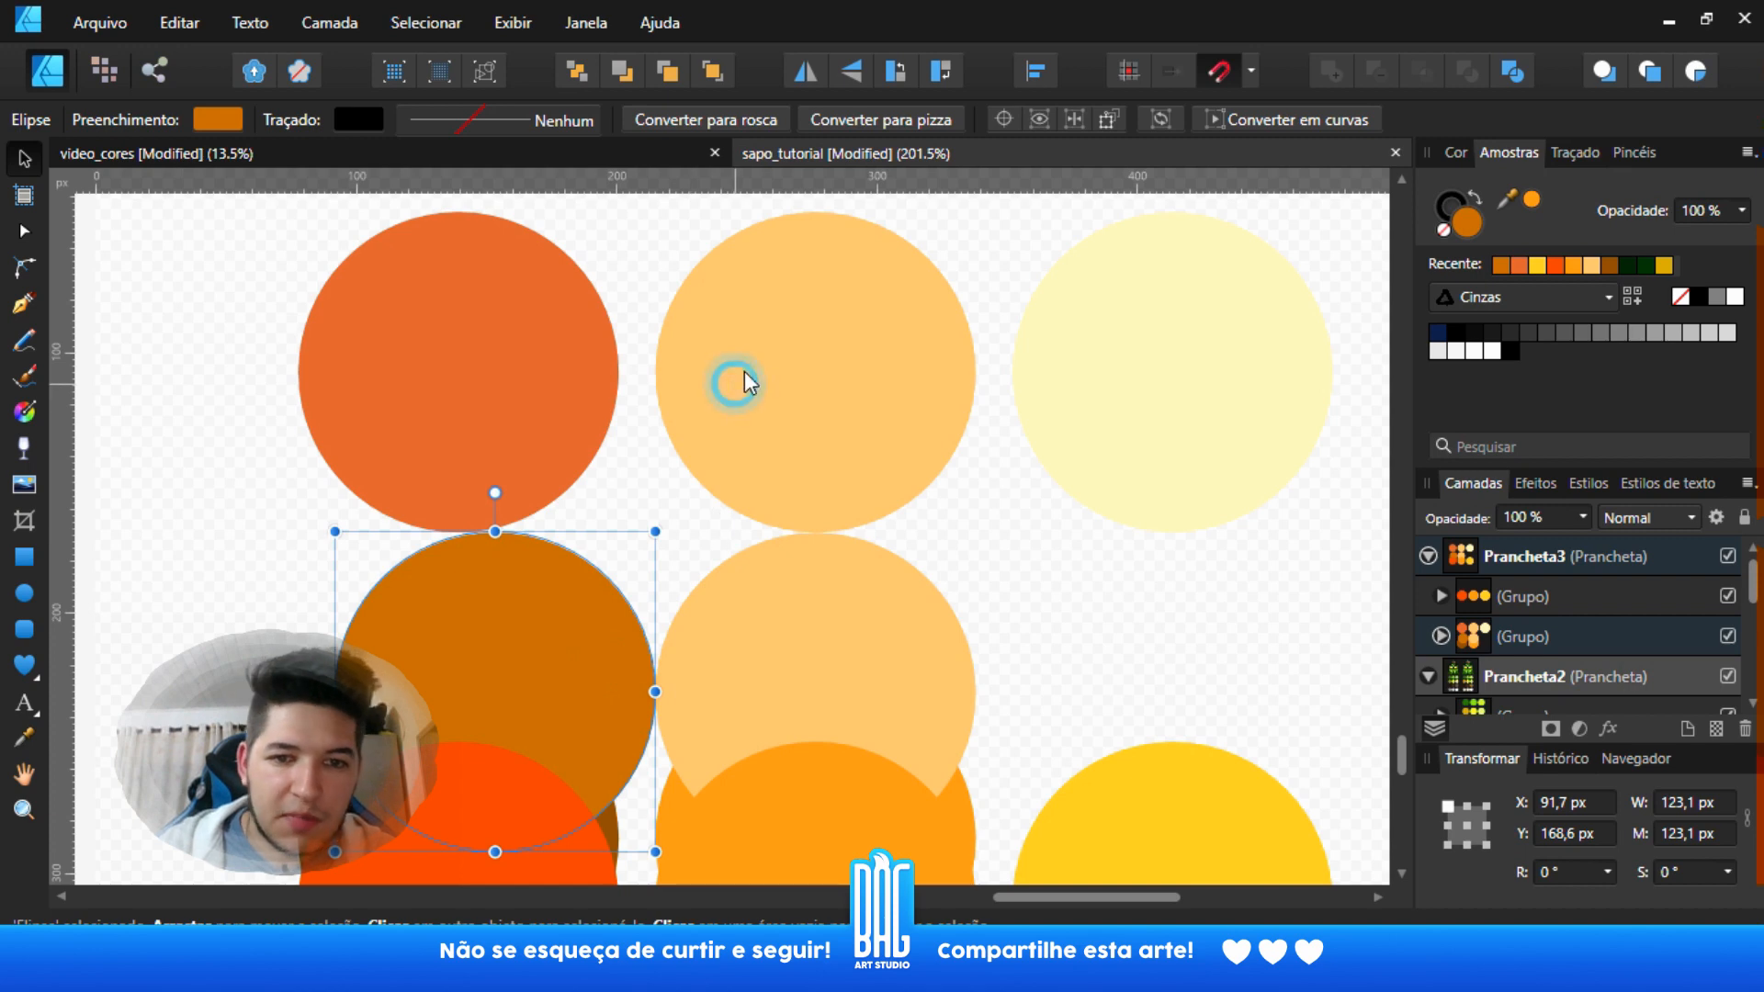
pyautogui.scroll(2, 730, 441)
pyautogui.hscroll(-1, 731, 441)
pyautogui.click(851, 477)
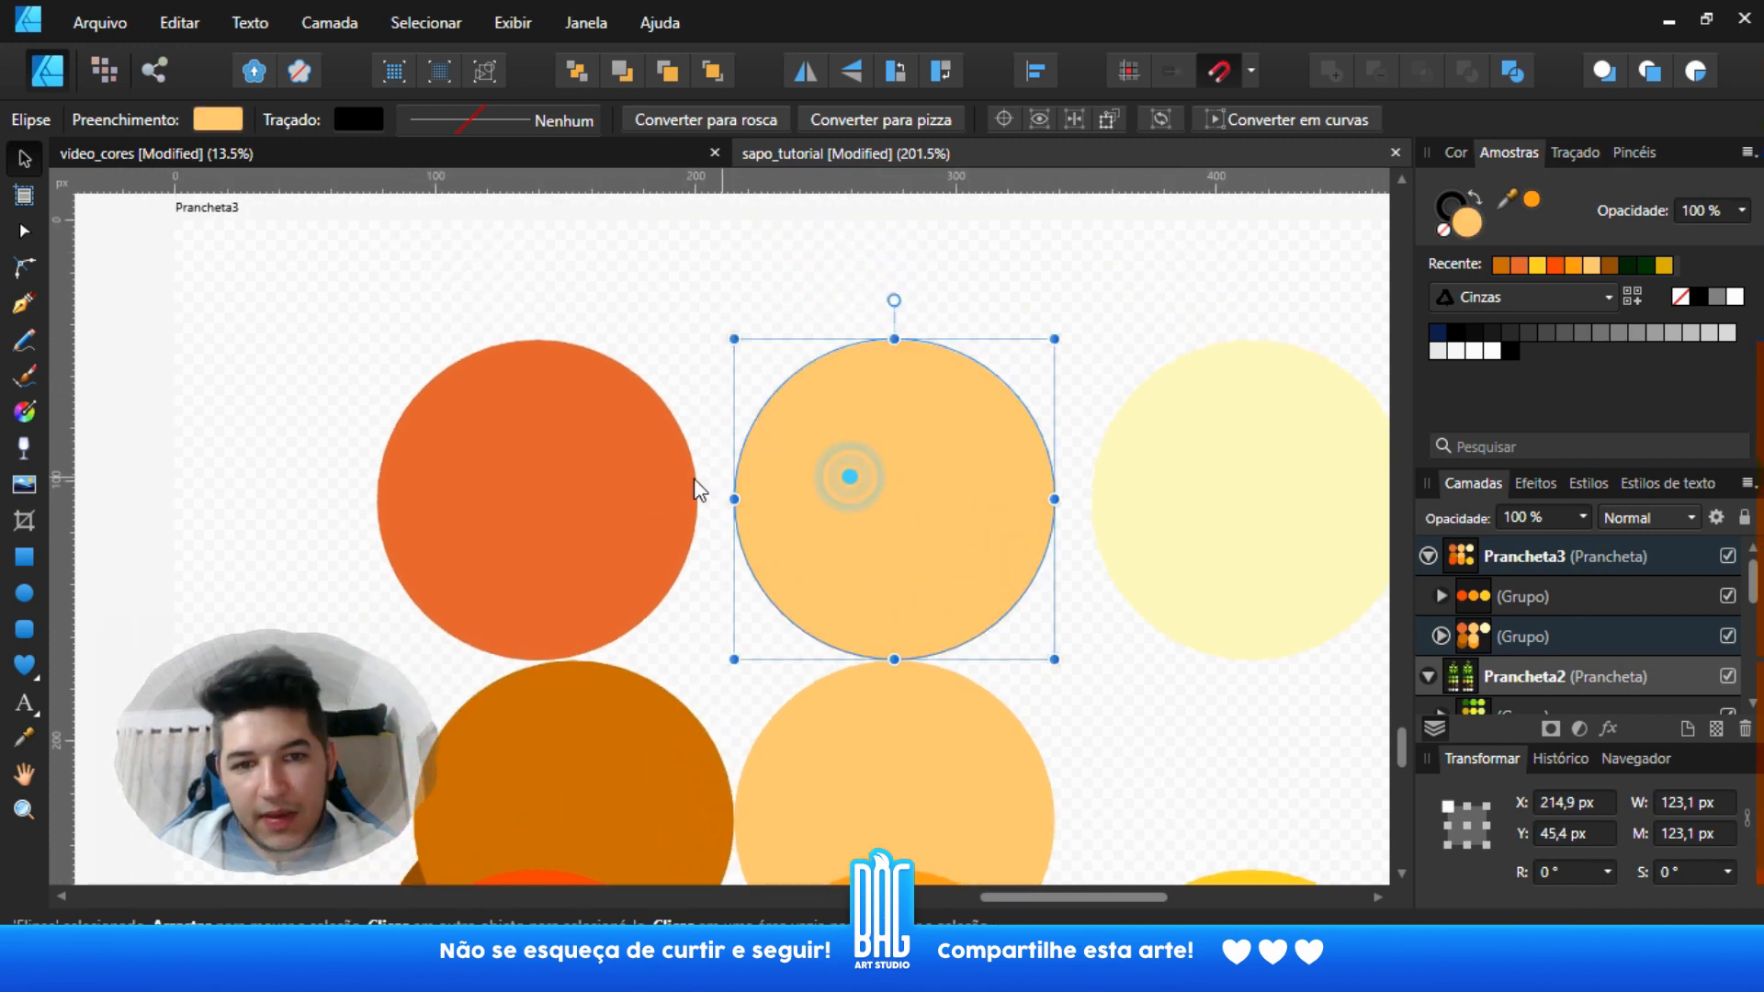
pyautogui.click(640, 480)
# - Examine the two frogs side by side with their palettes, comparing lightness-only shading with hue-shifted shading
pyautogui.keyDown('ctrl'); pyautogui.scroll(-4, 640, 480); pyautogui.keyUp('ctrl')
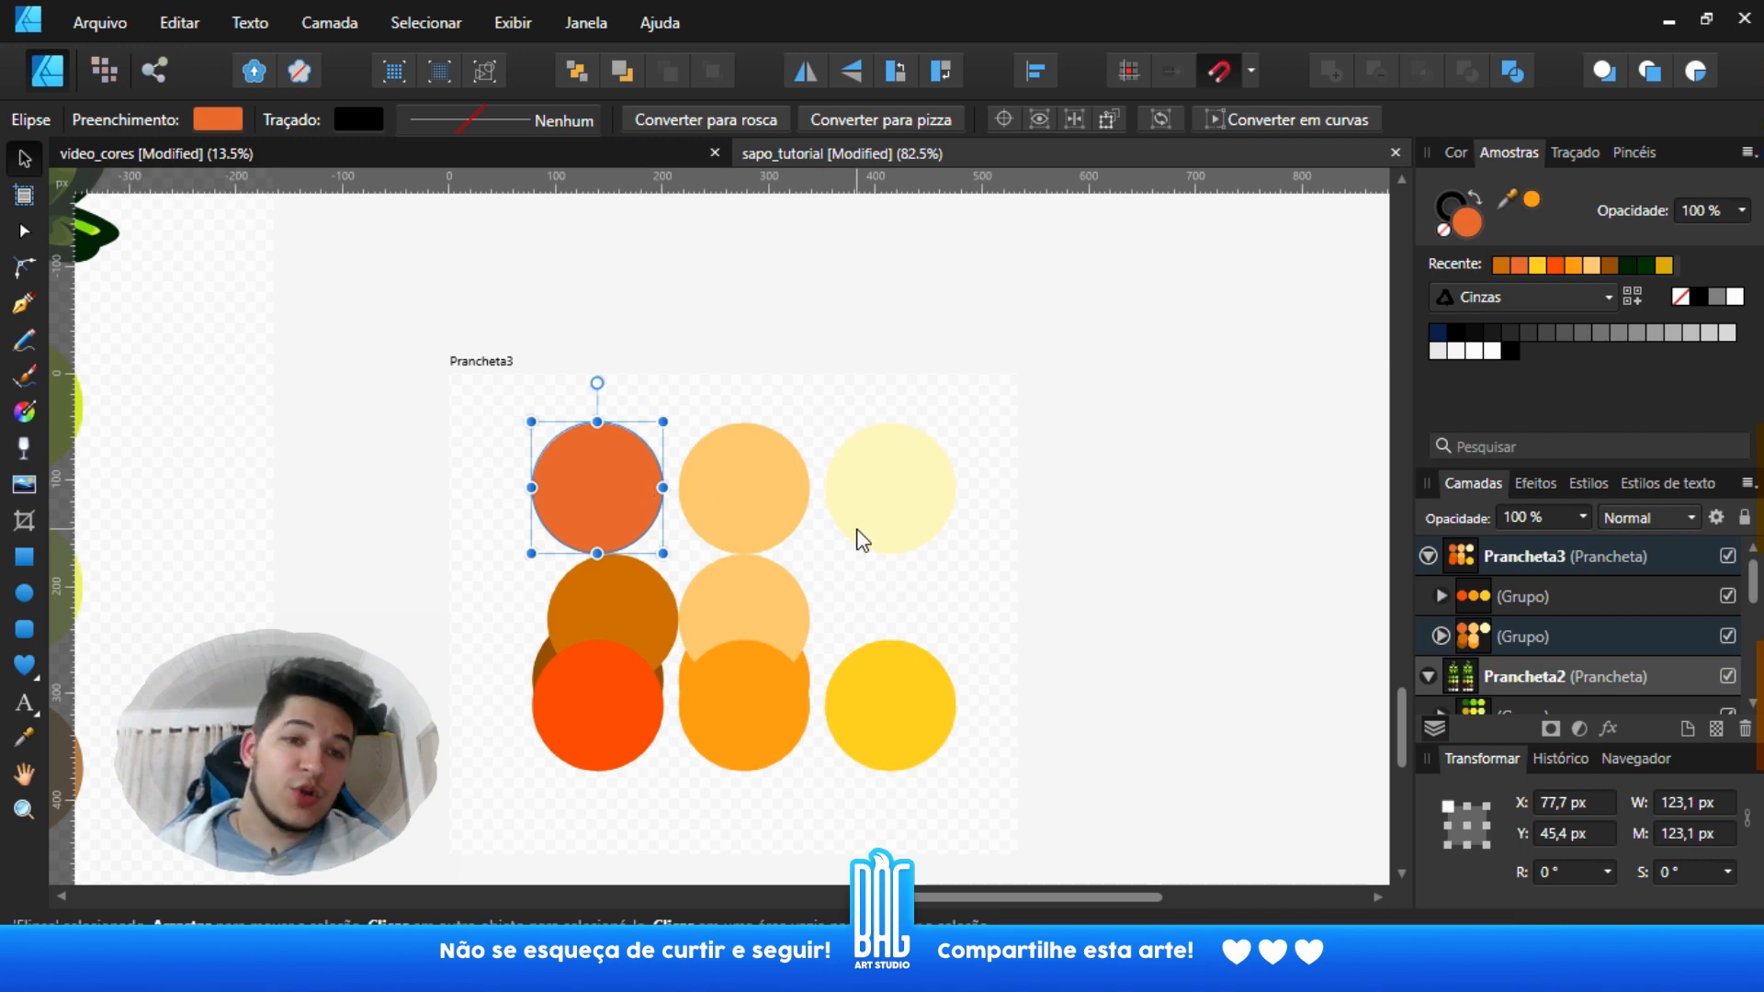
pyautogui.keyDown('ctrl'); pyautogui.scroll(-2, 856, 531); pyautogui.keyUp('ctrl')
pyautogui.moveTo(255, 322); pyautogui.dragTo(742, 619)
pyautogui.keyDown('ctrl'); pyautogui.scroll(-2, 662, 445); pyautogui.keyUp('ctrl')
pyautogui.keyDown('ctrl'); pyautogui.scroll(2, 741, 619); pyautogui.keyUp('ctrl')
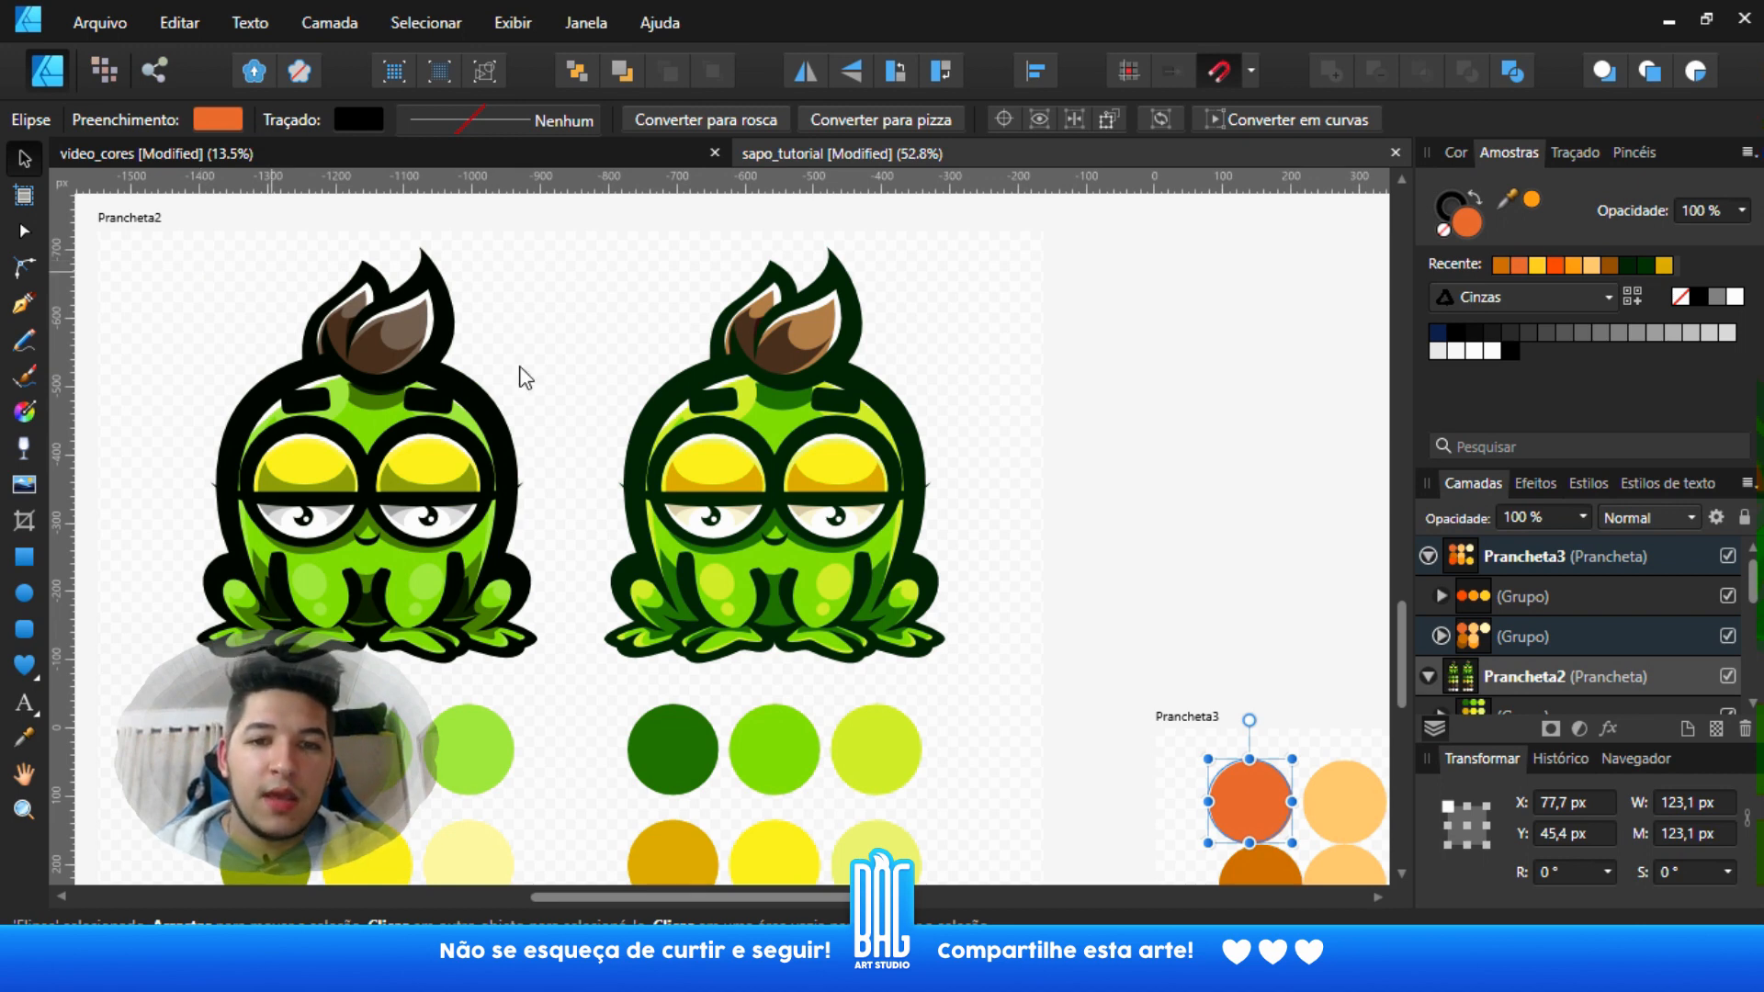
pyautogui.keyDown('ctrl'); pyautogui.scroll(-1, 643, 455); pyautogui.keyUp('ctrl')
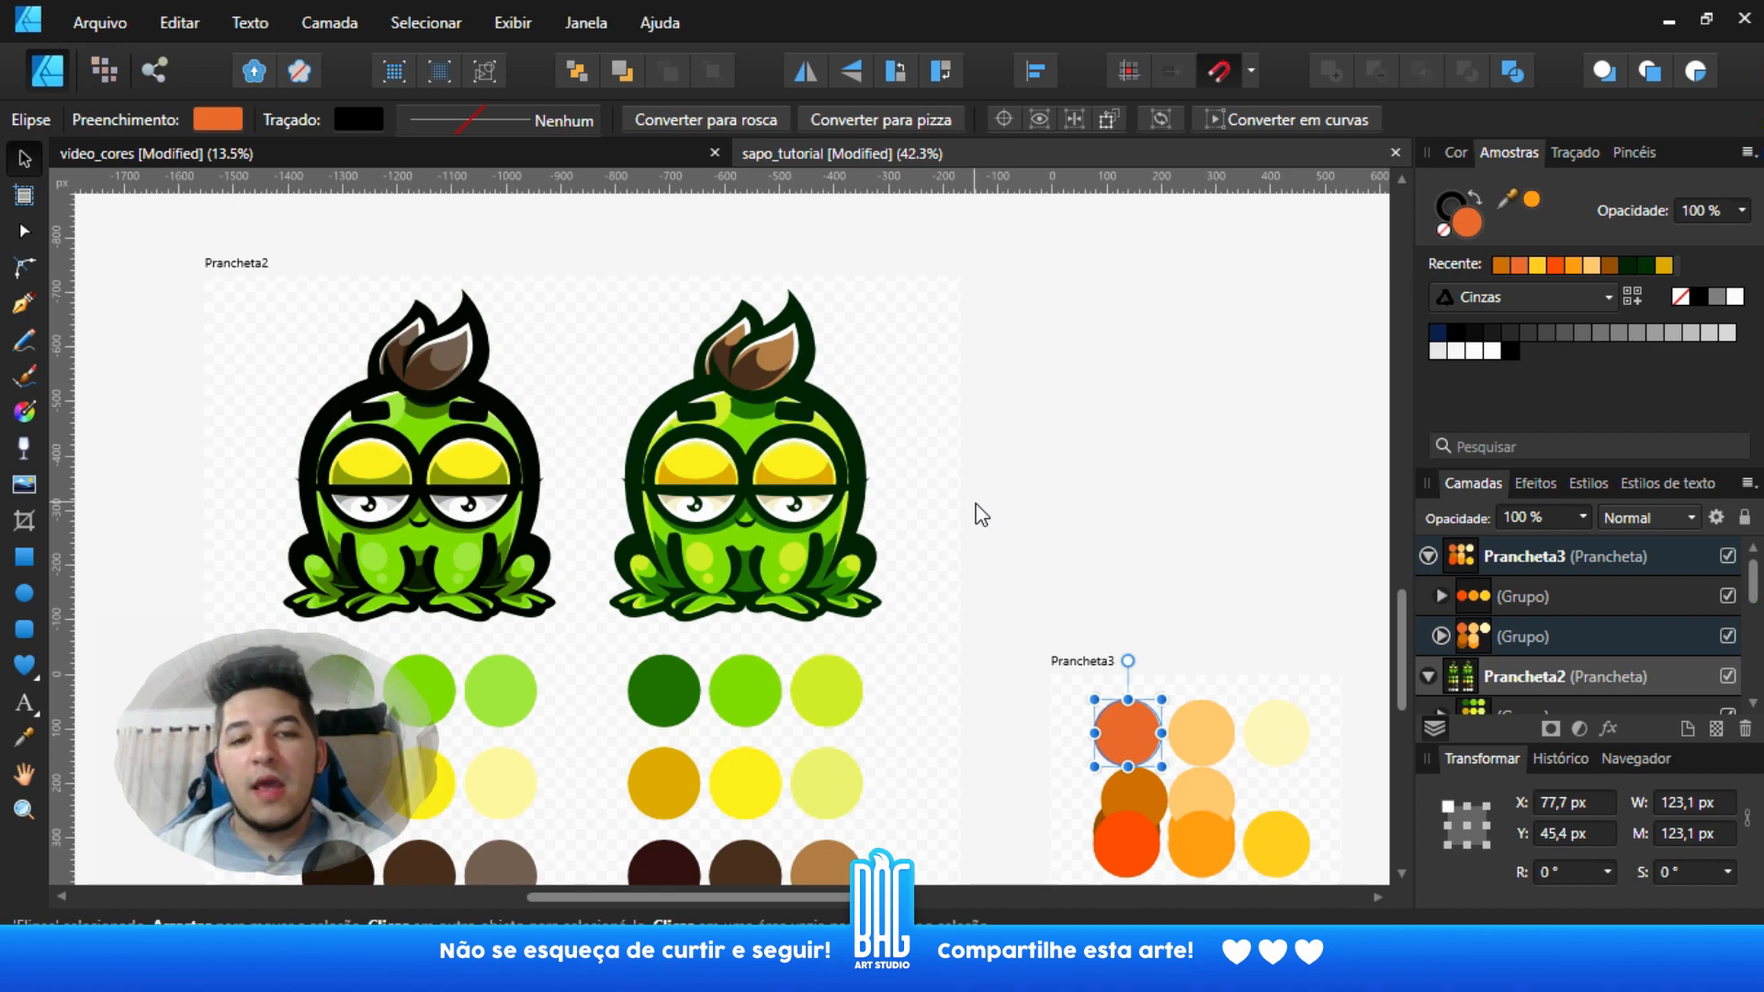
pyautogui.scroll(5, 781, 497)
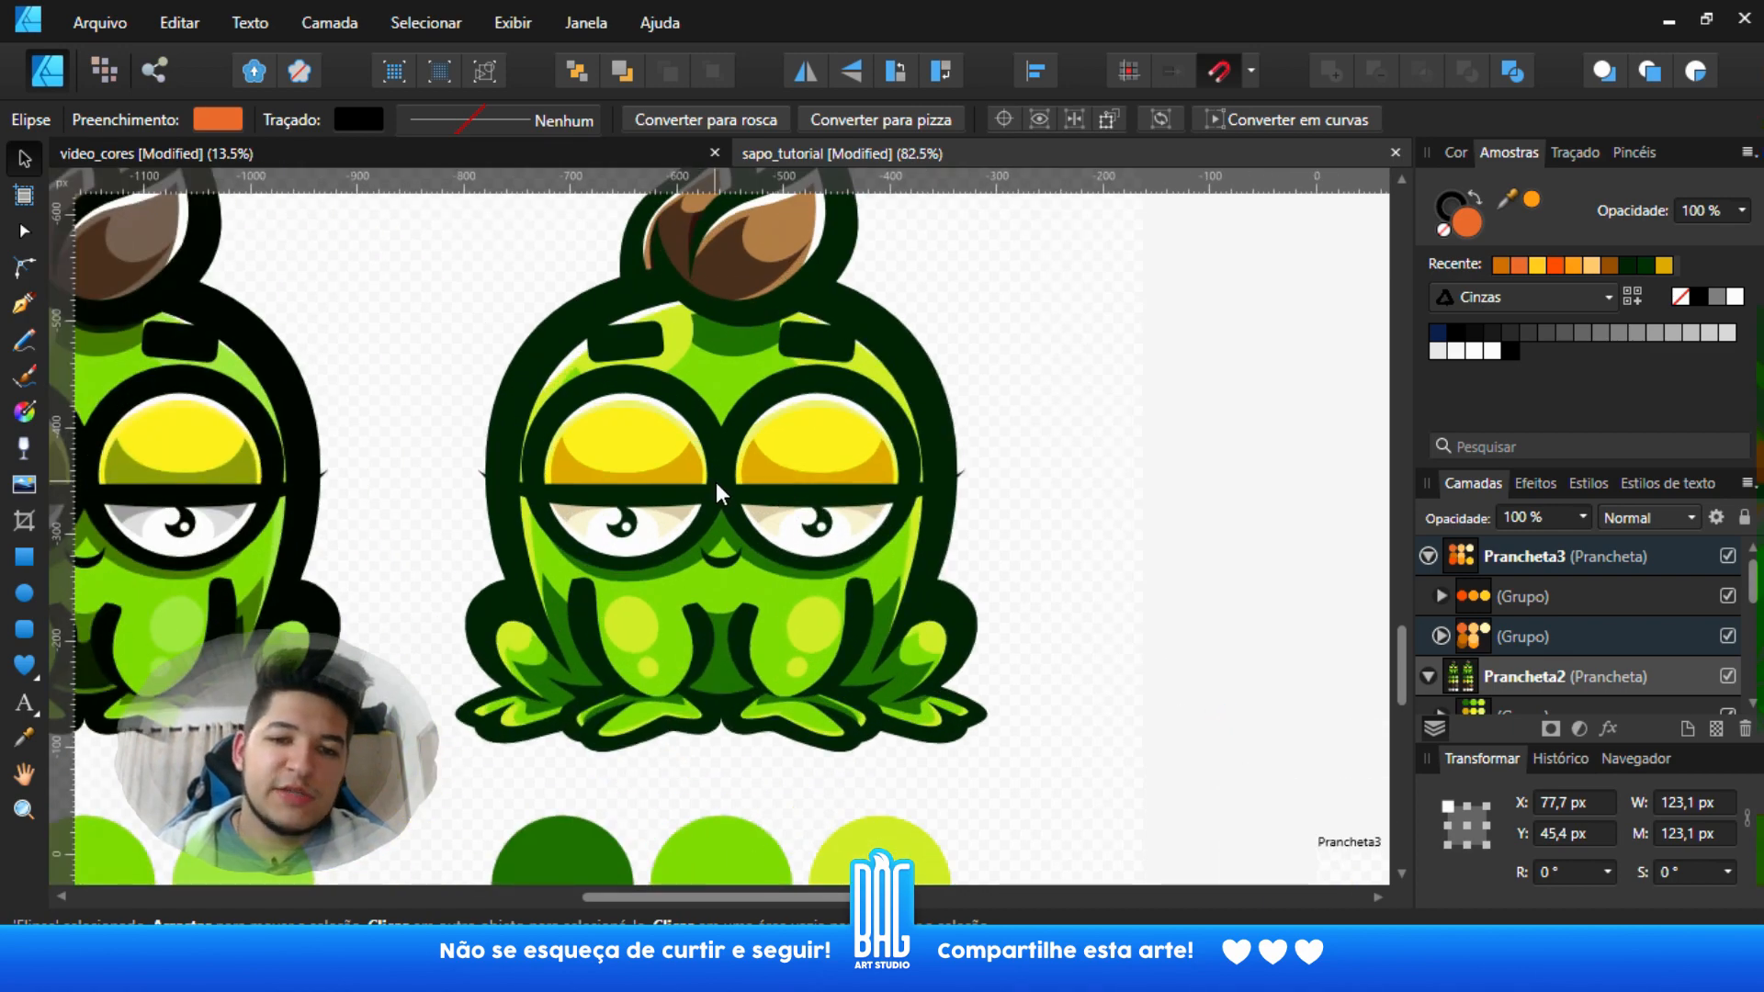
pyautogui.scroll(-3, 715, 483)
pyautogui.scroll(2, 891, 559)
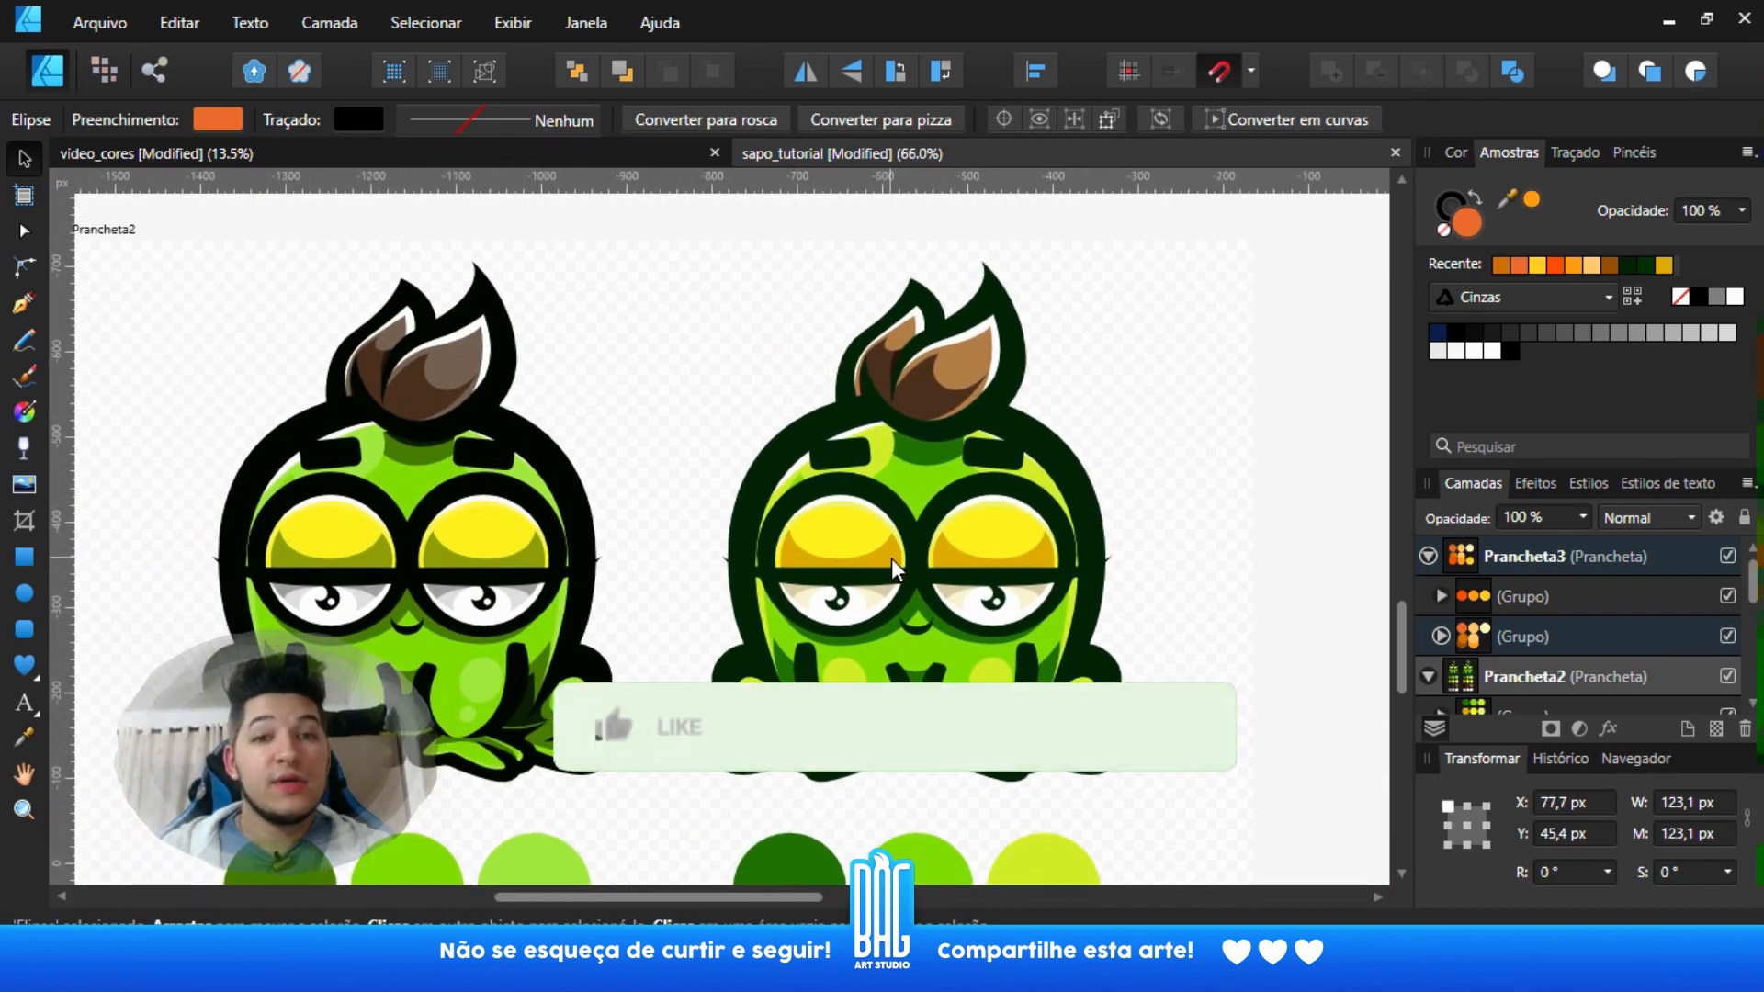